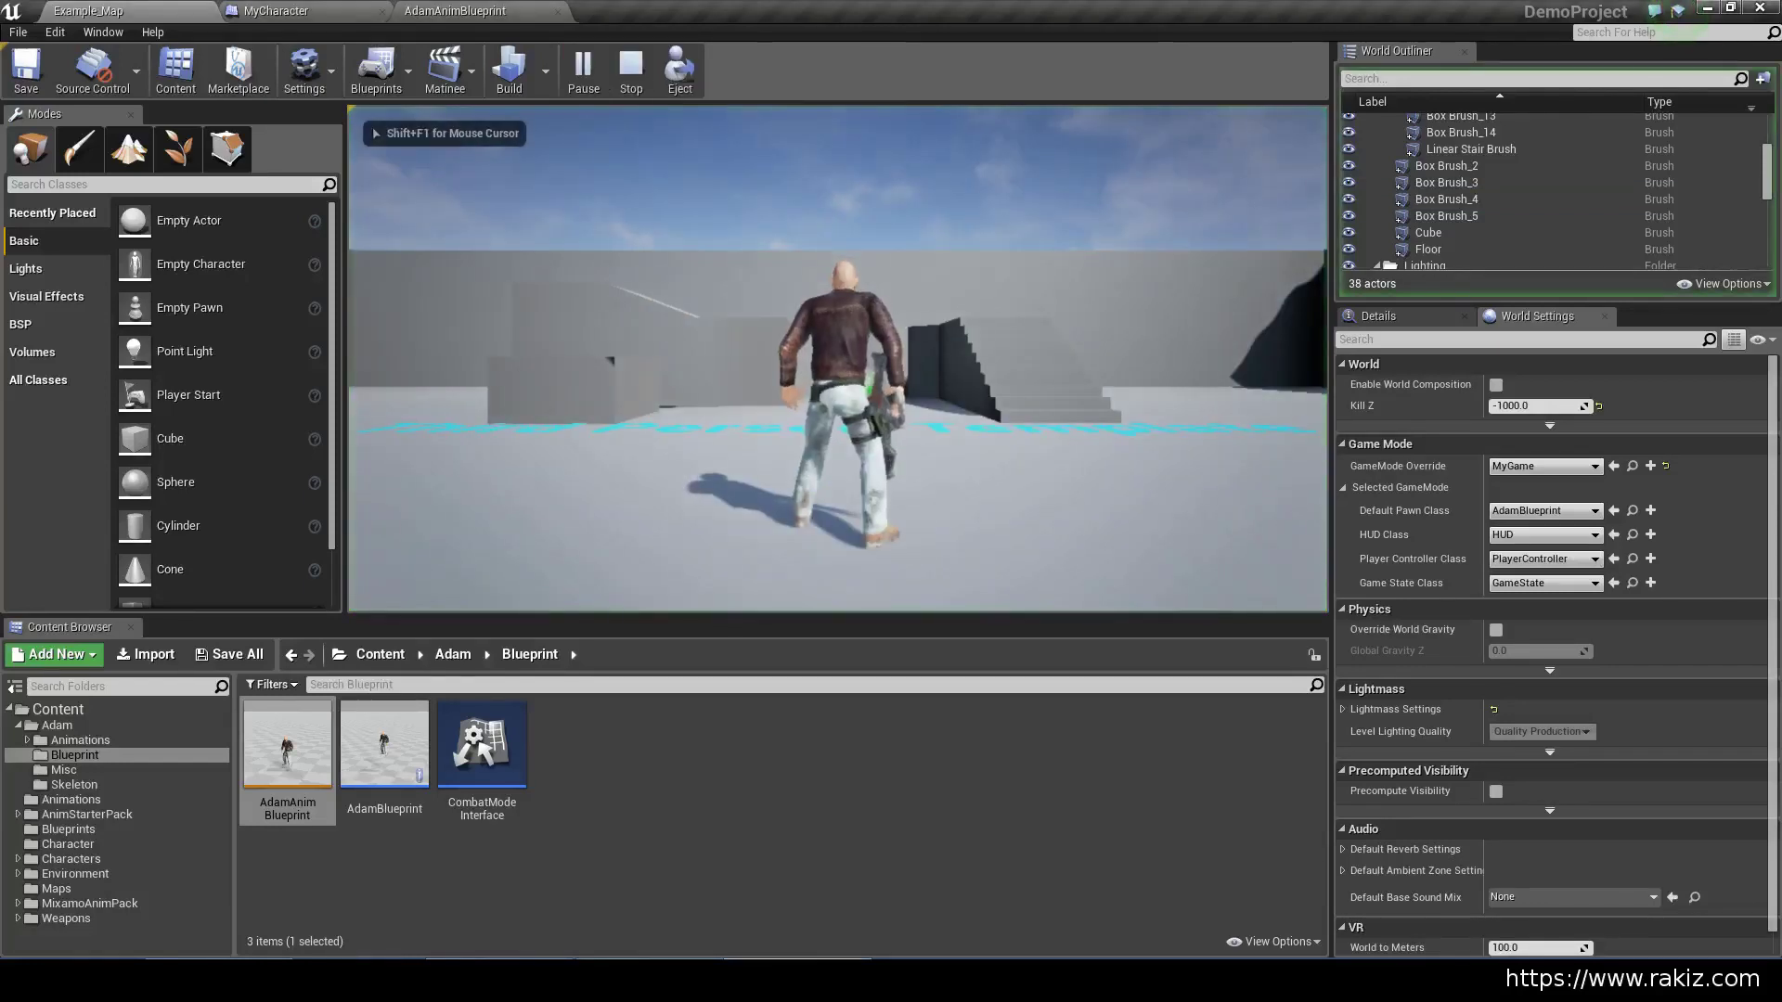
# Run the Adam character around Example_Map with WASD, then stop the play session with Esc
pyautogui.press('d')
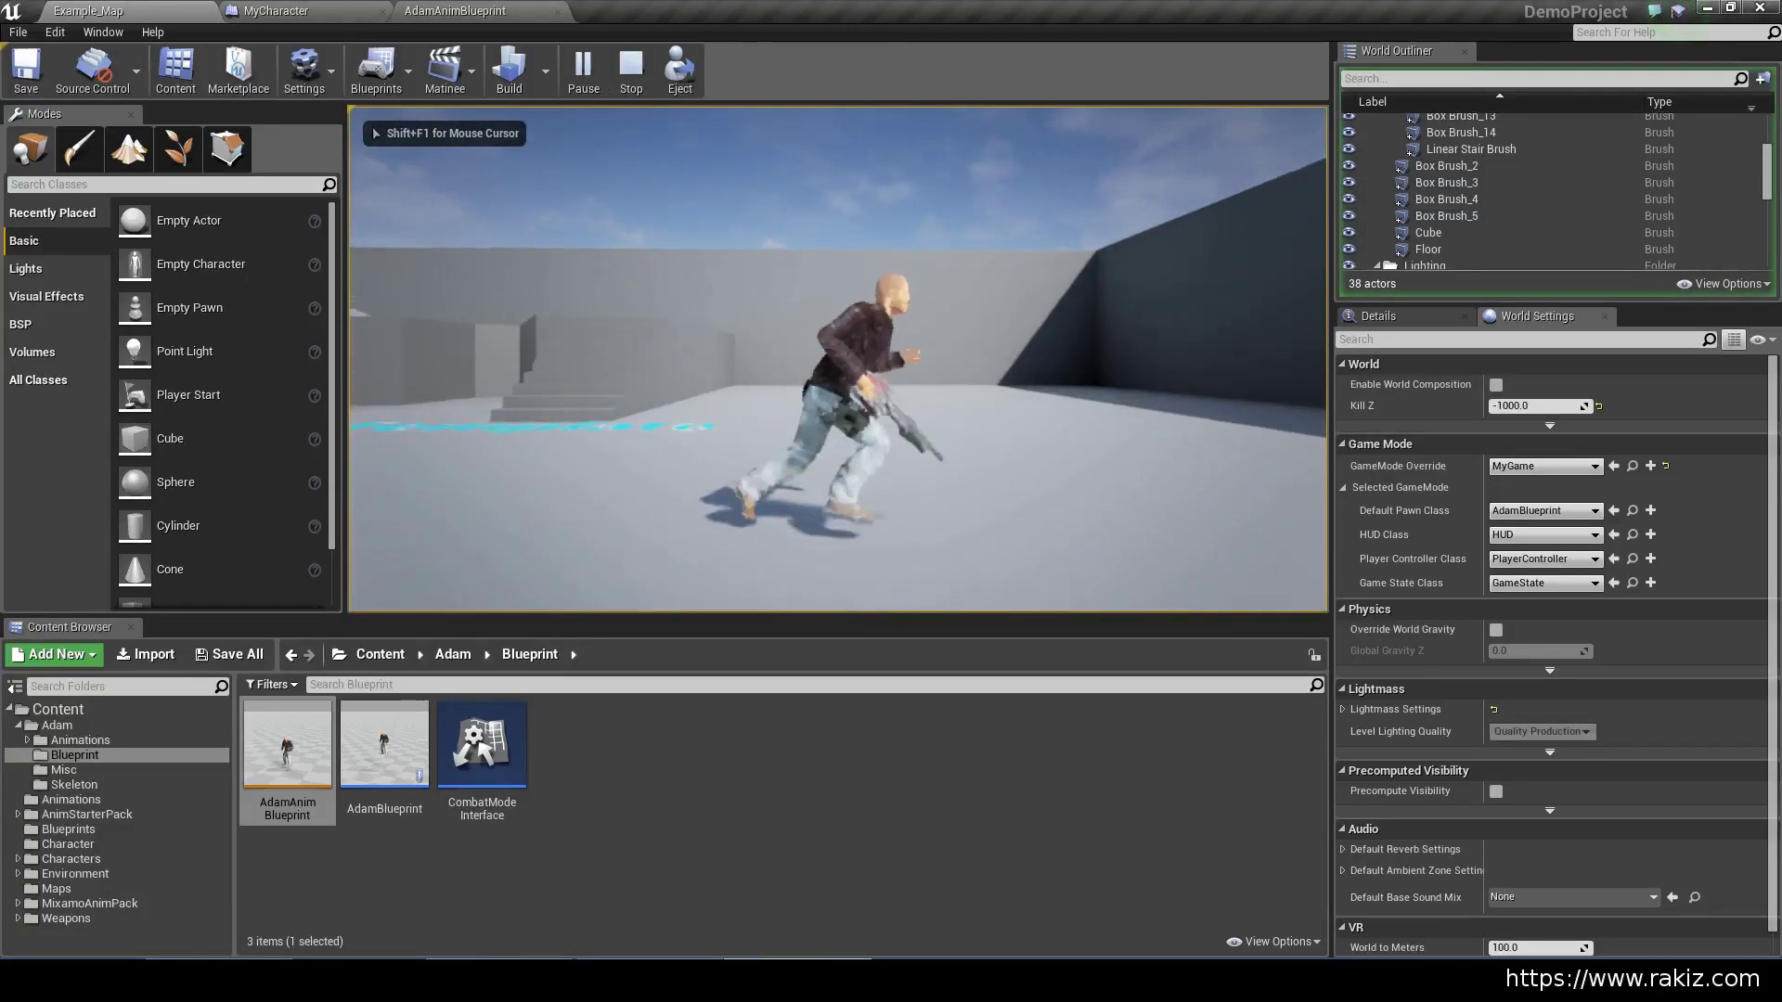
pyautogui.press('a')
pyautogui.press('a')
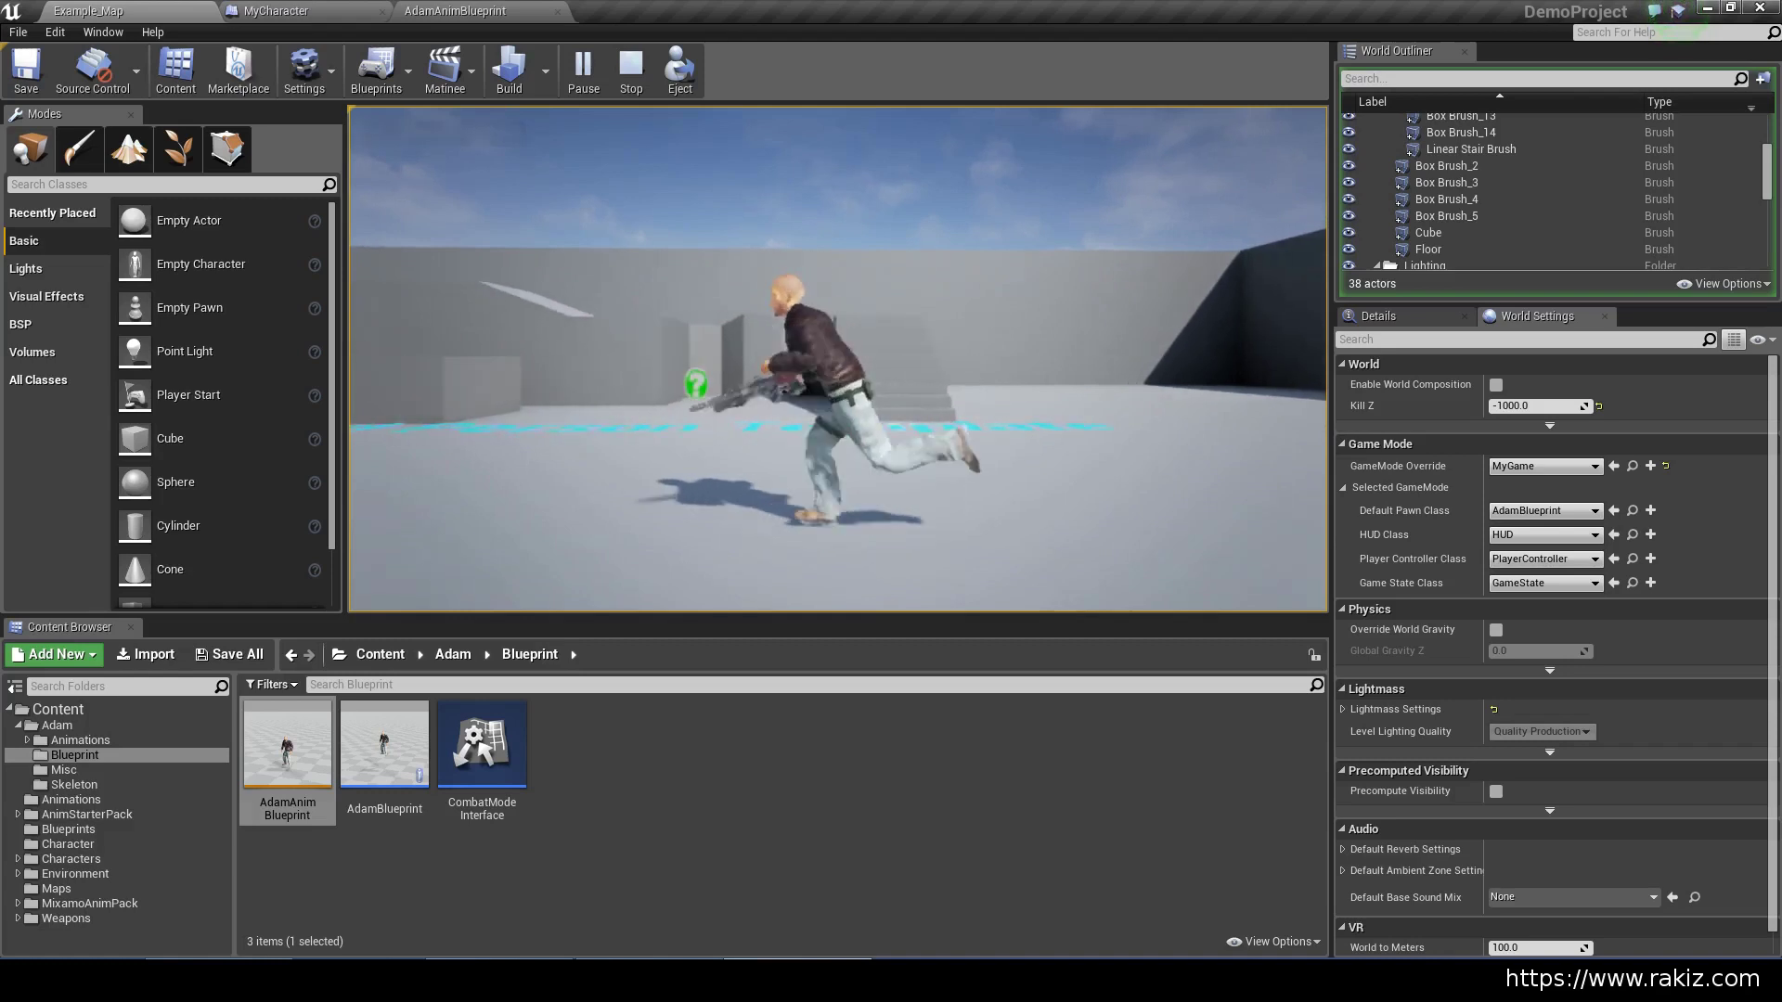
pyautogui.press('d')
pyautogui.press('w')
pyautogui.press('d')
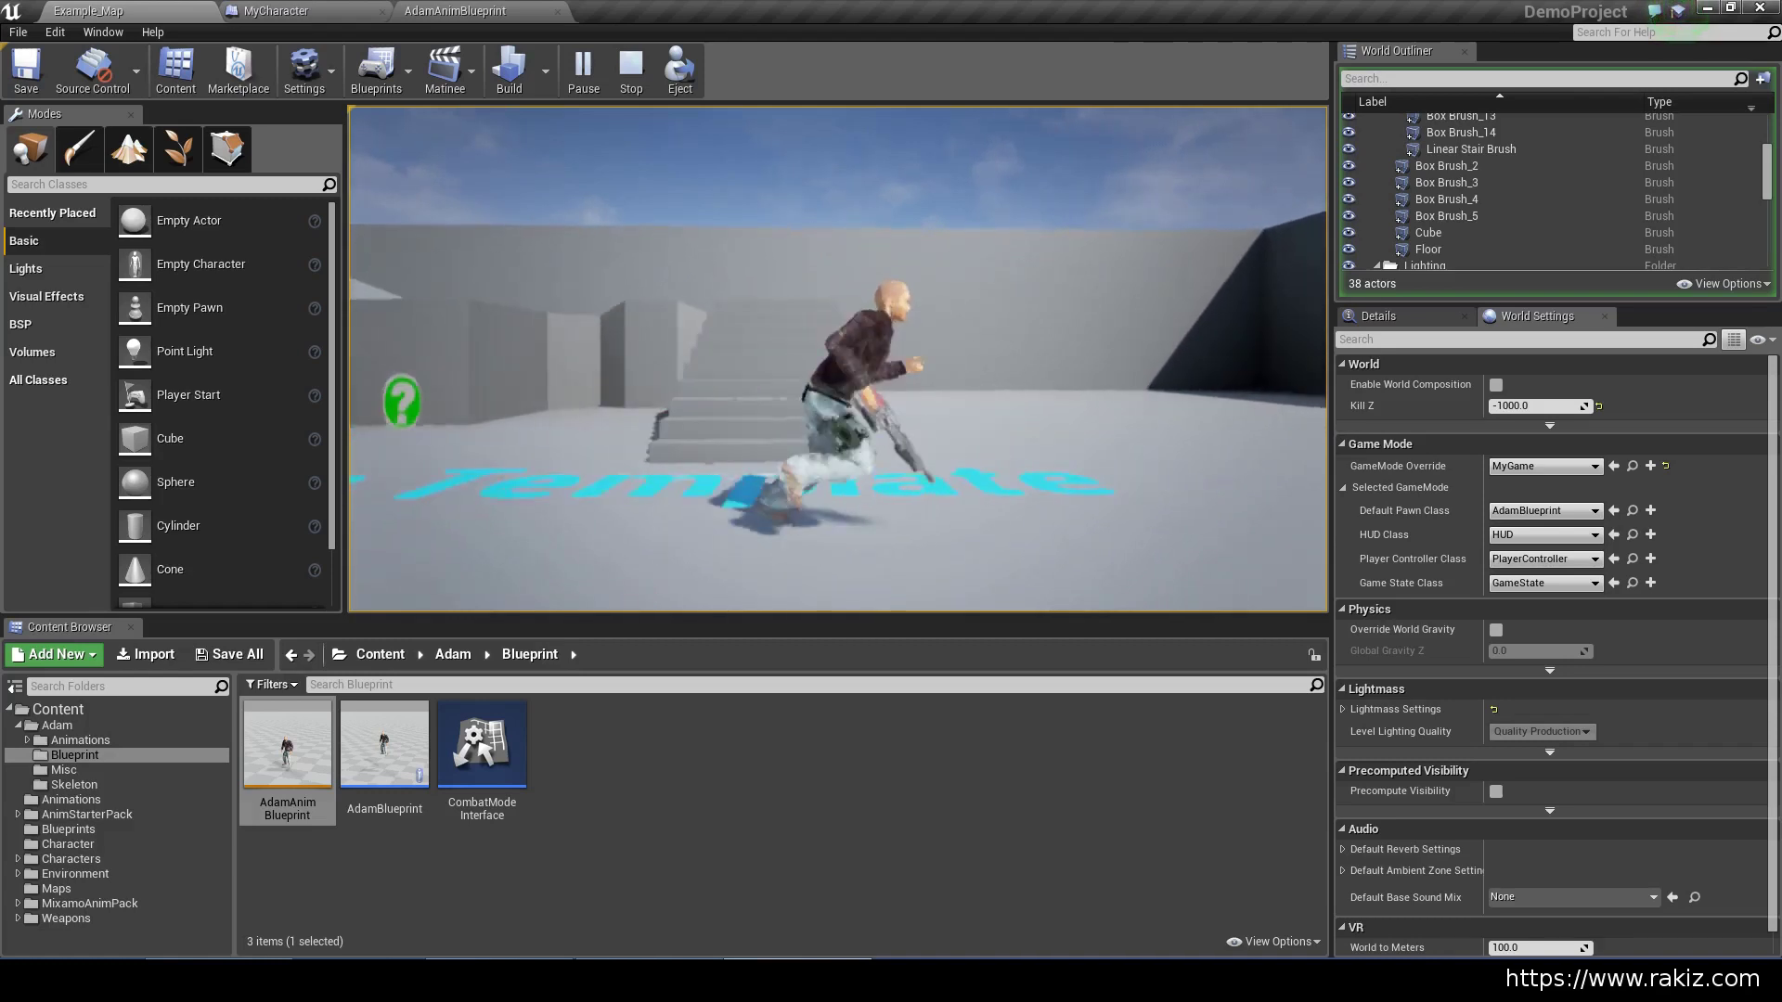
pyautogui.press('s')
pyautogui.press('a')
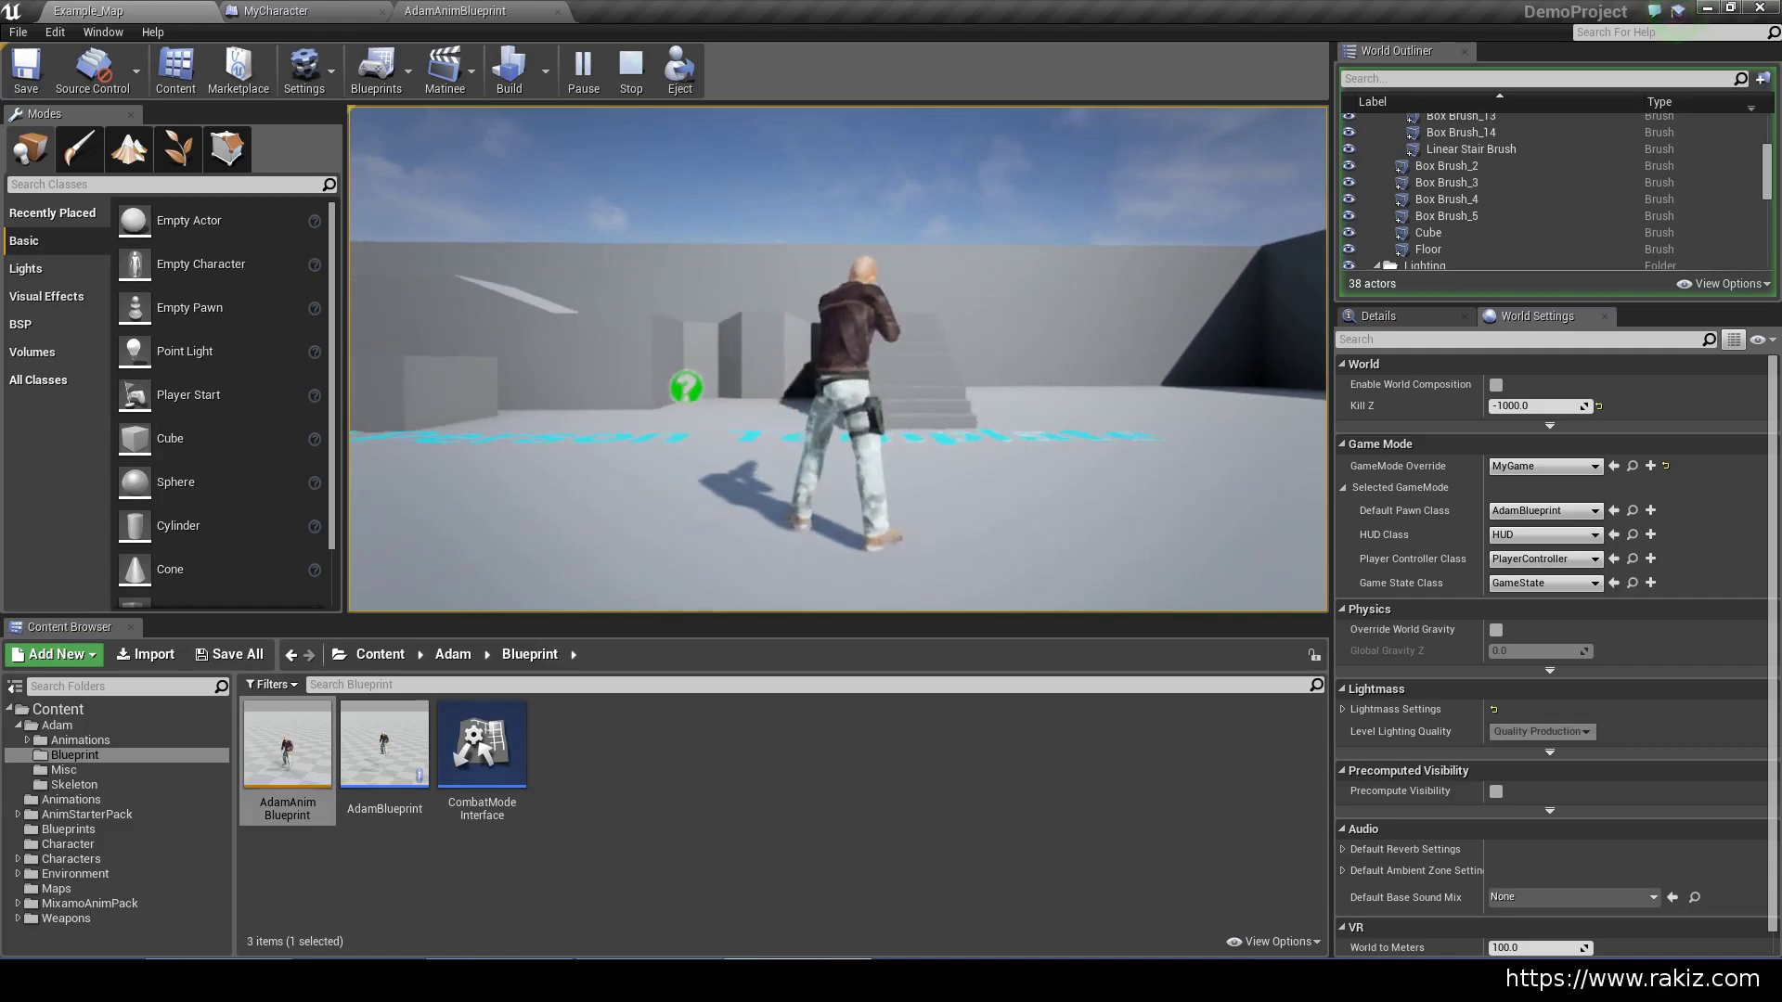
pyautogui.press('d')
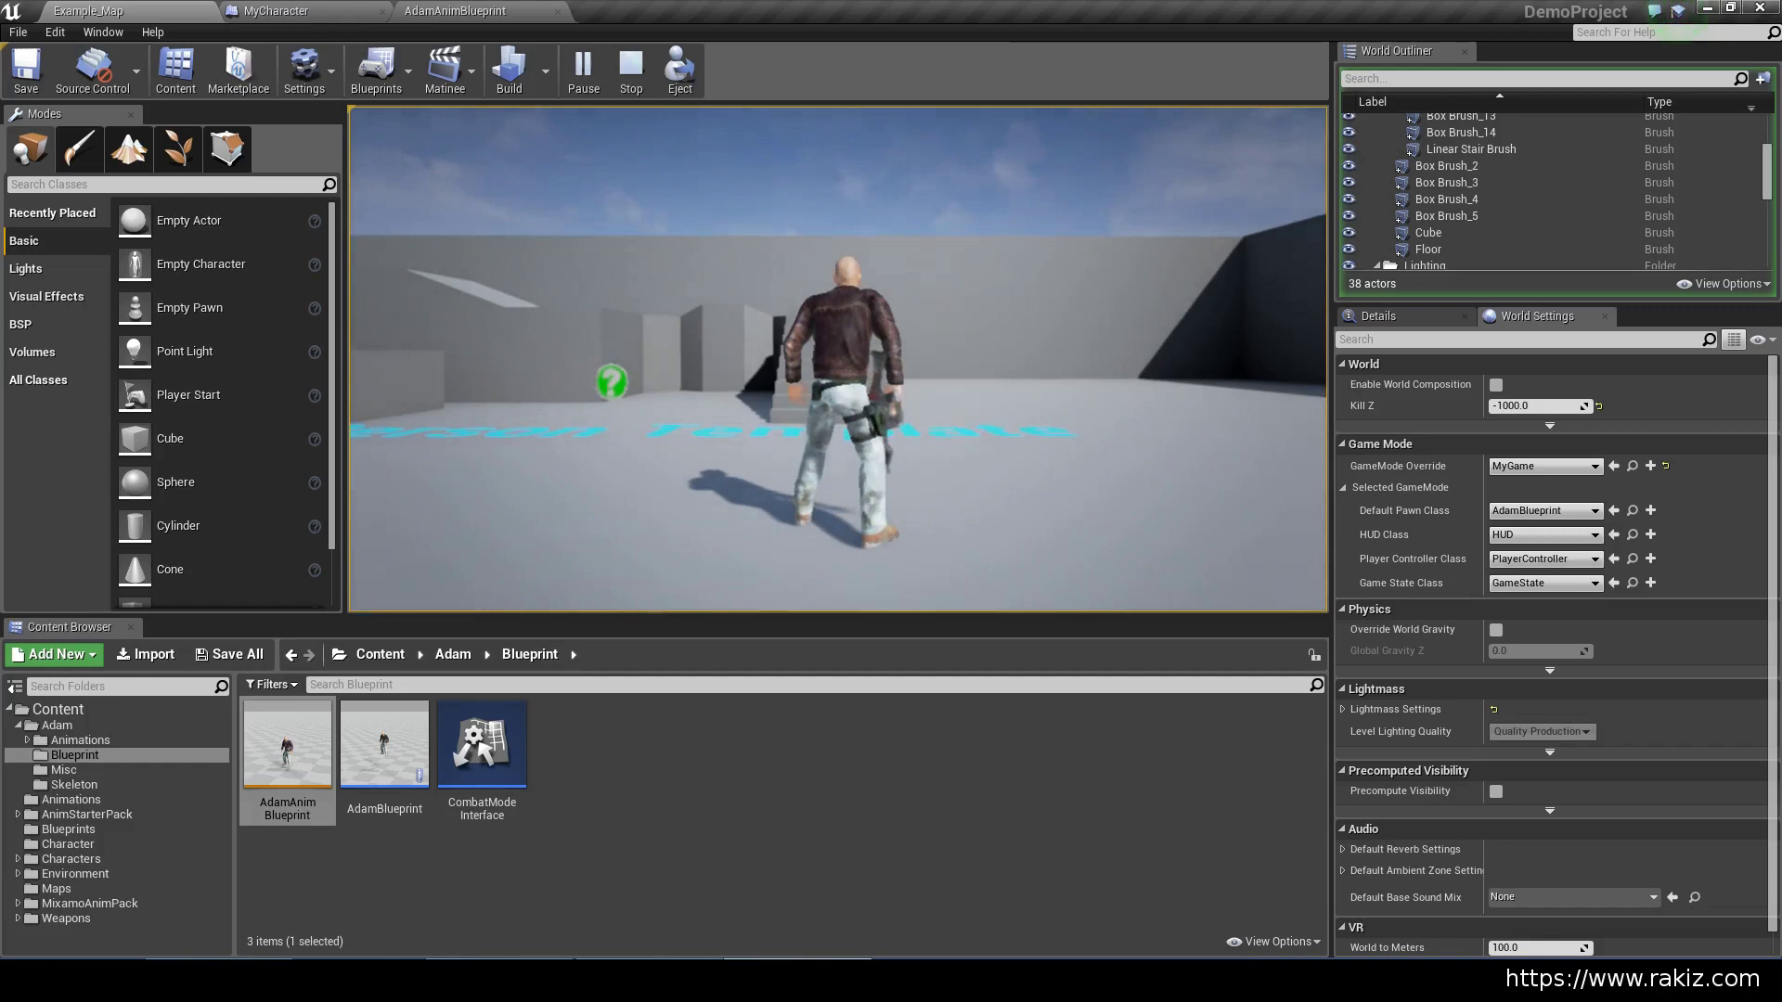
pyautogui.press('a')
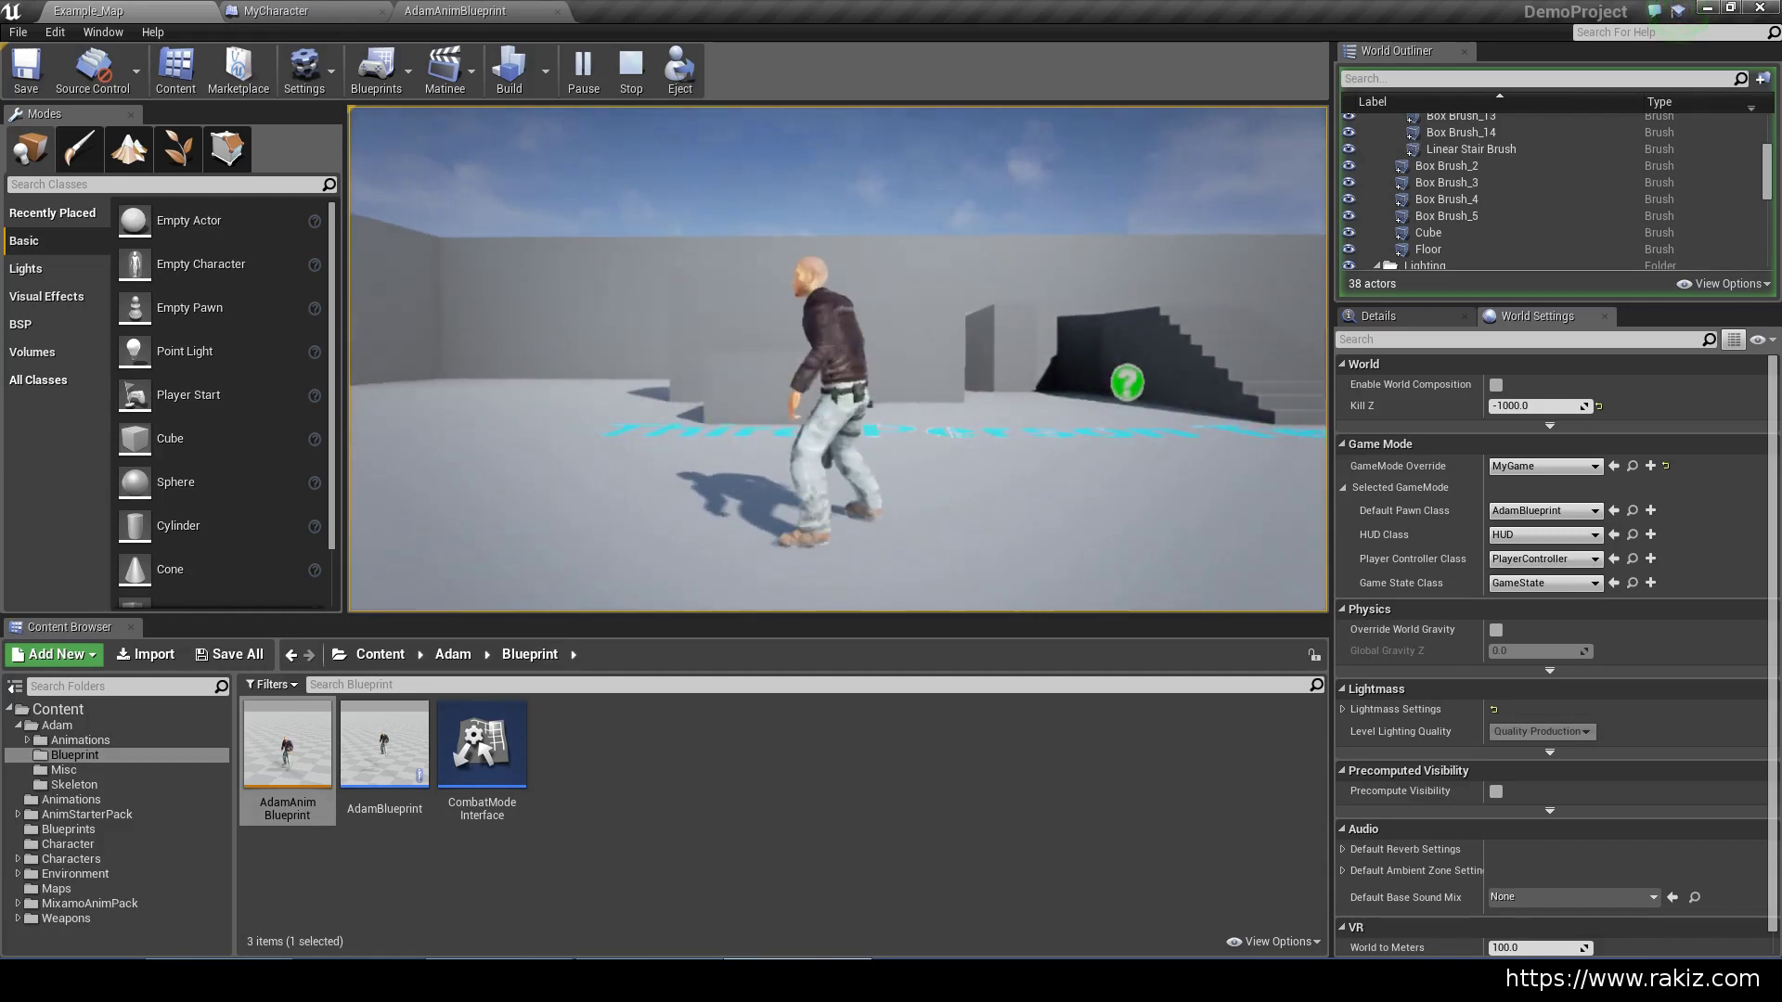
pyautogui.press('d')
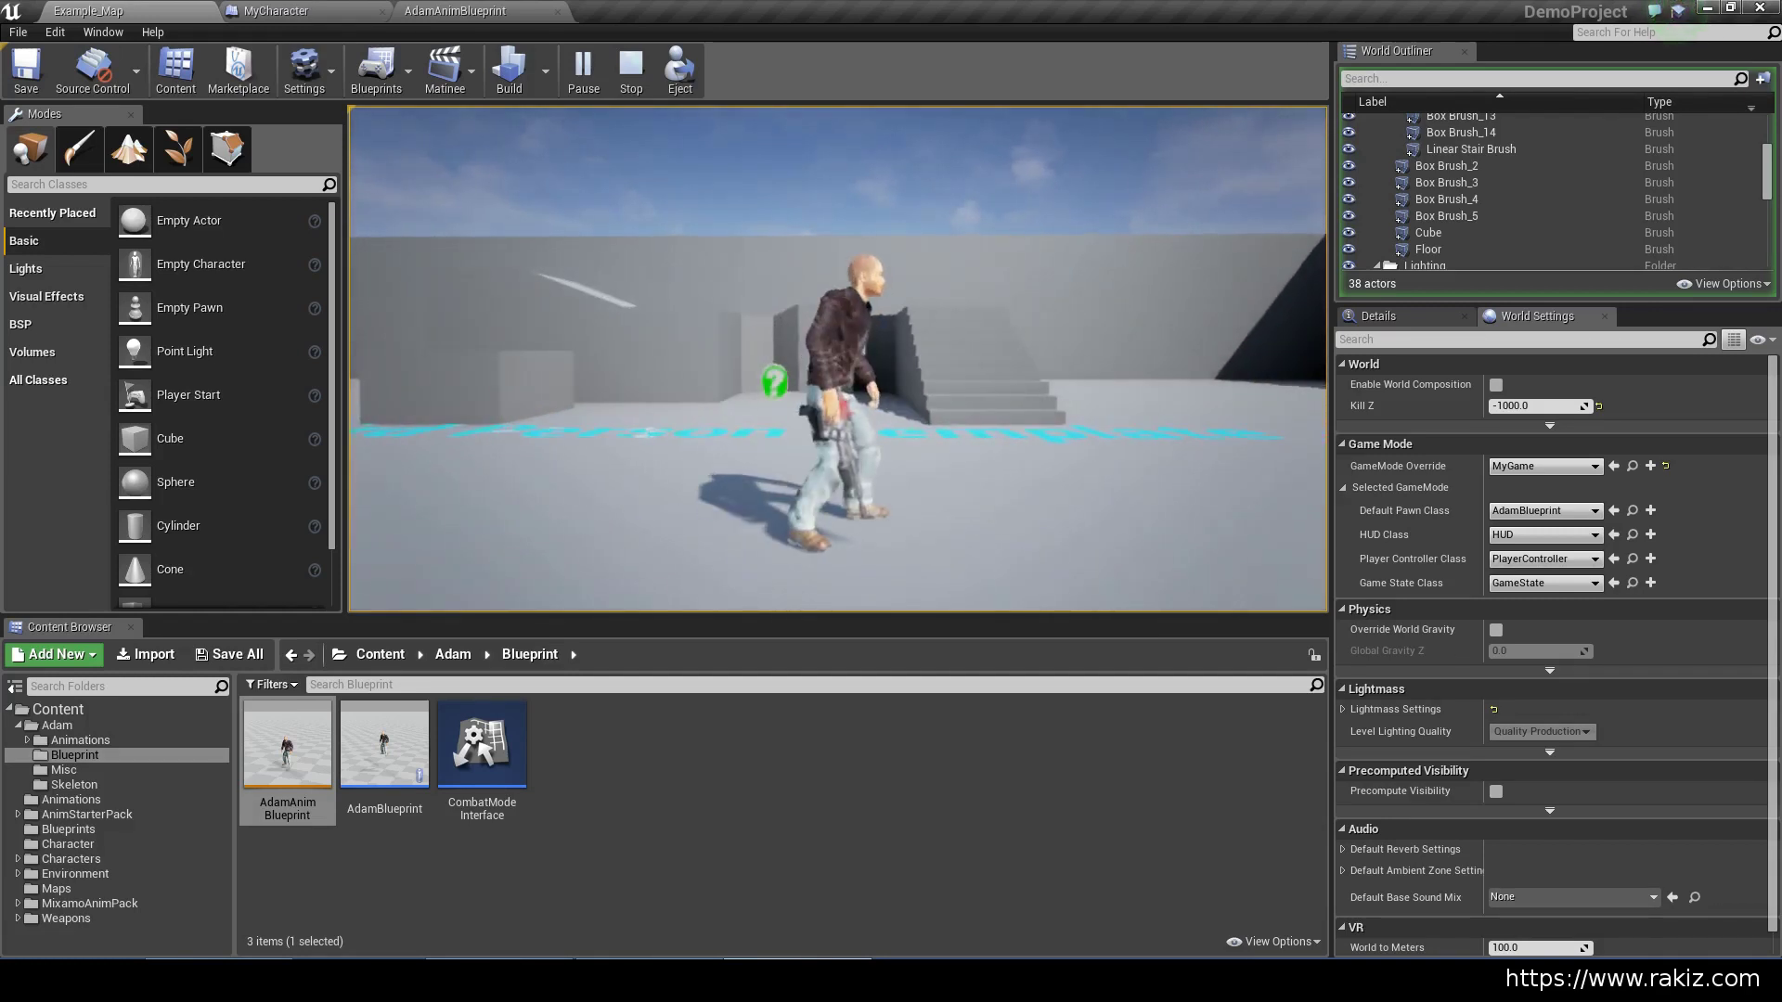
pyautogui.press('Escape')
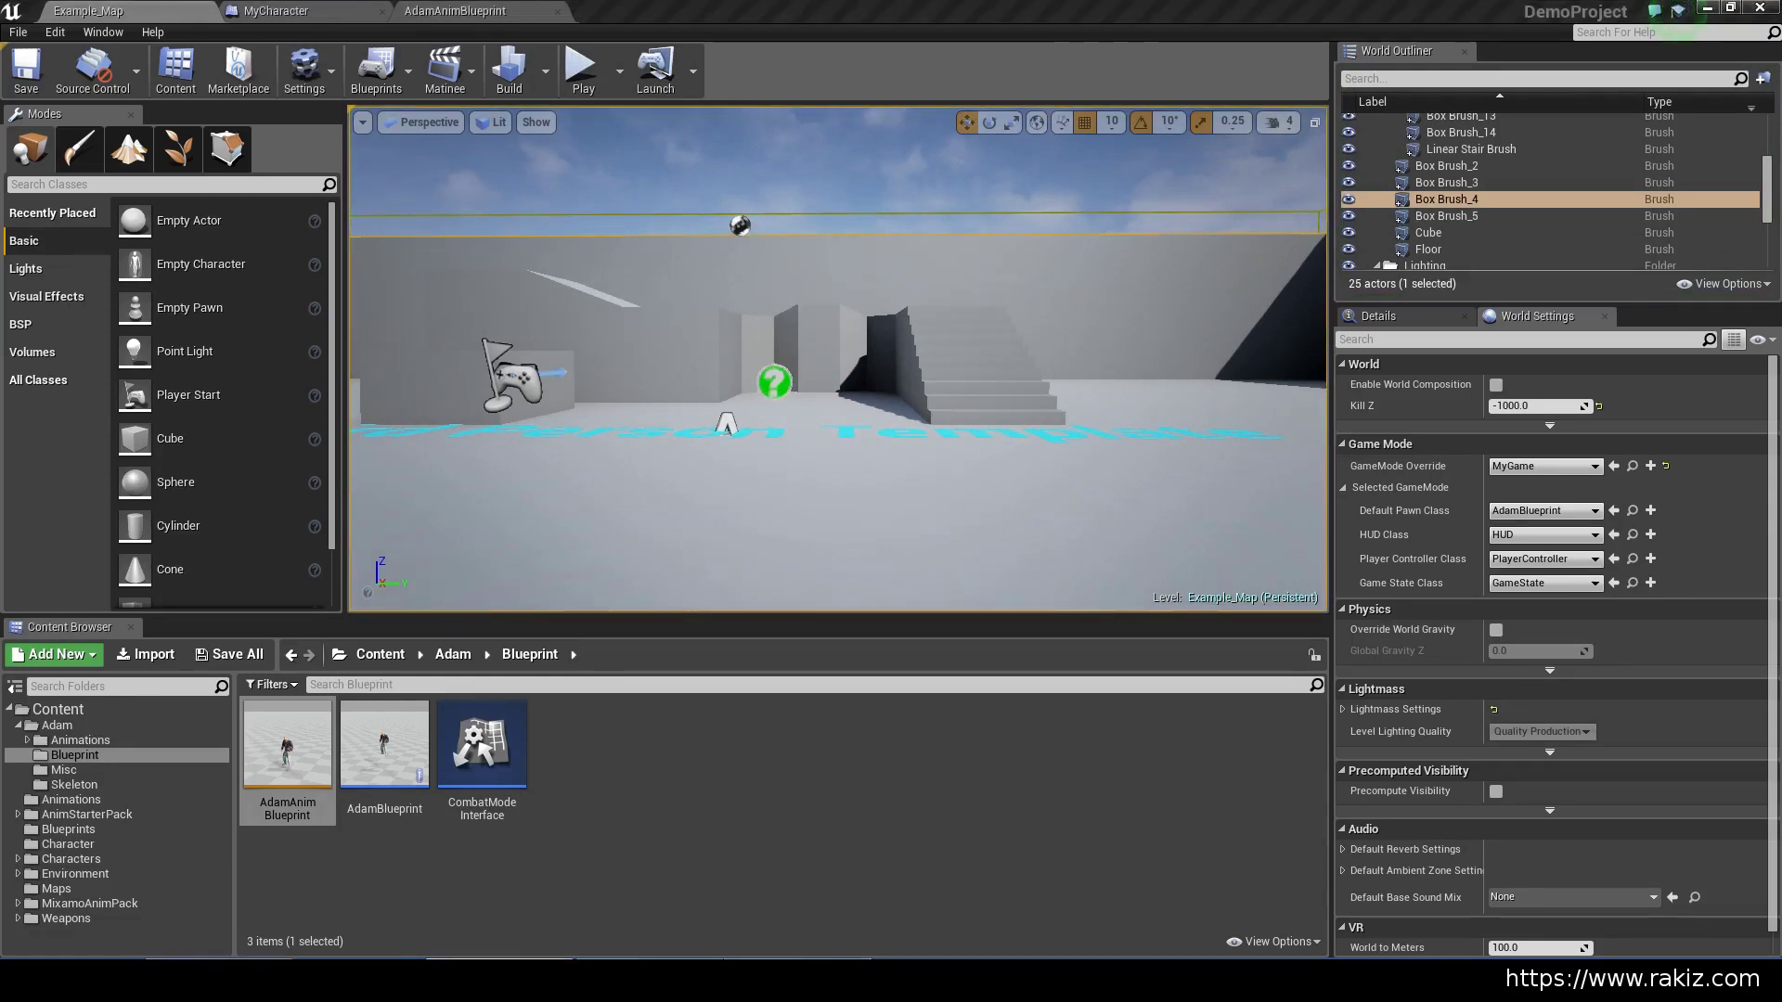
pyautogui.moveTo(1781, 190); pyautogui.dragTo(966, 136)
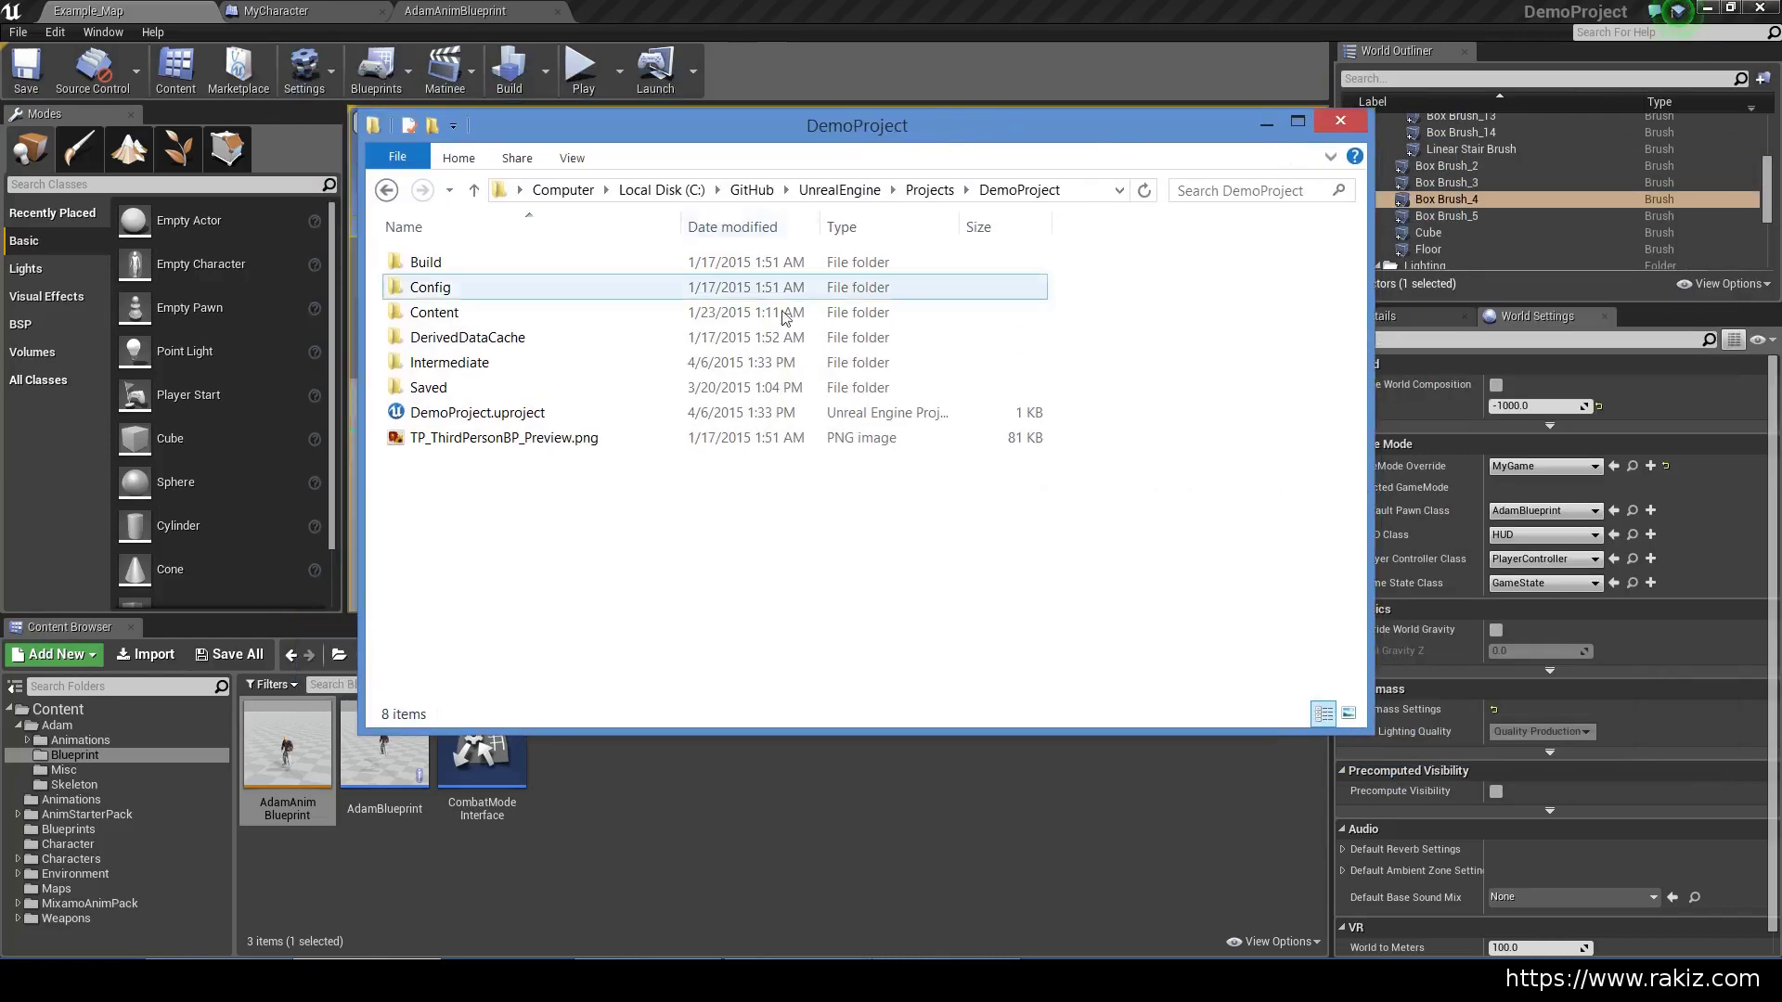
pyautogui.rightClick(446, 413)
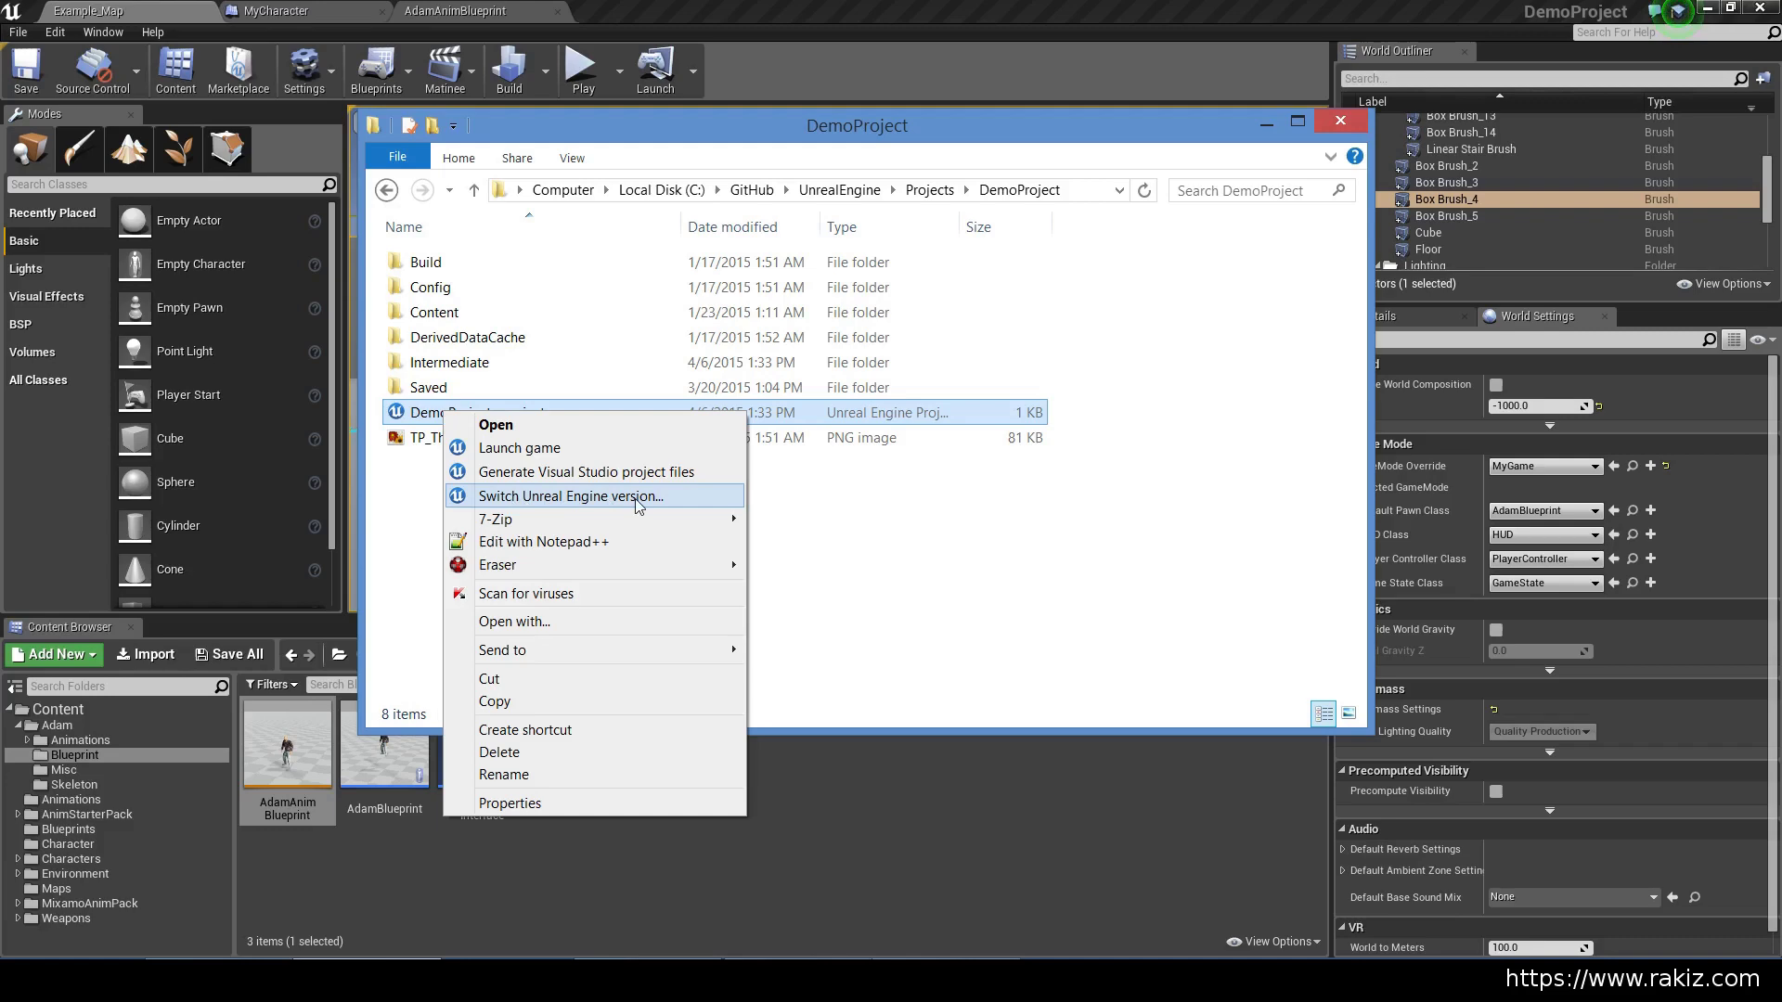
pyautogui.click(926, 488)
pyautogui.click(1344, 125)
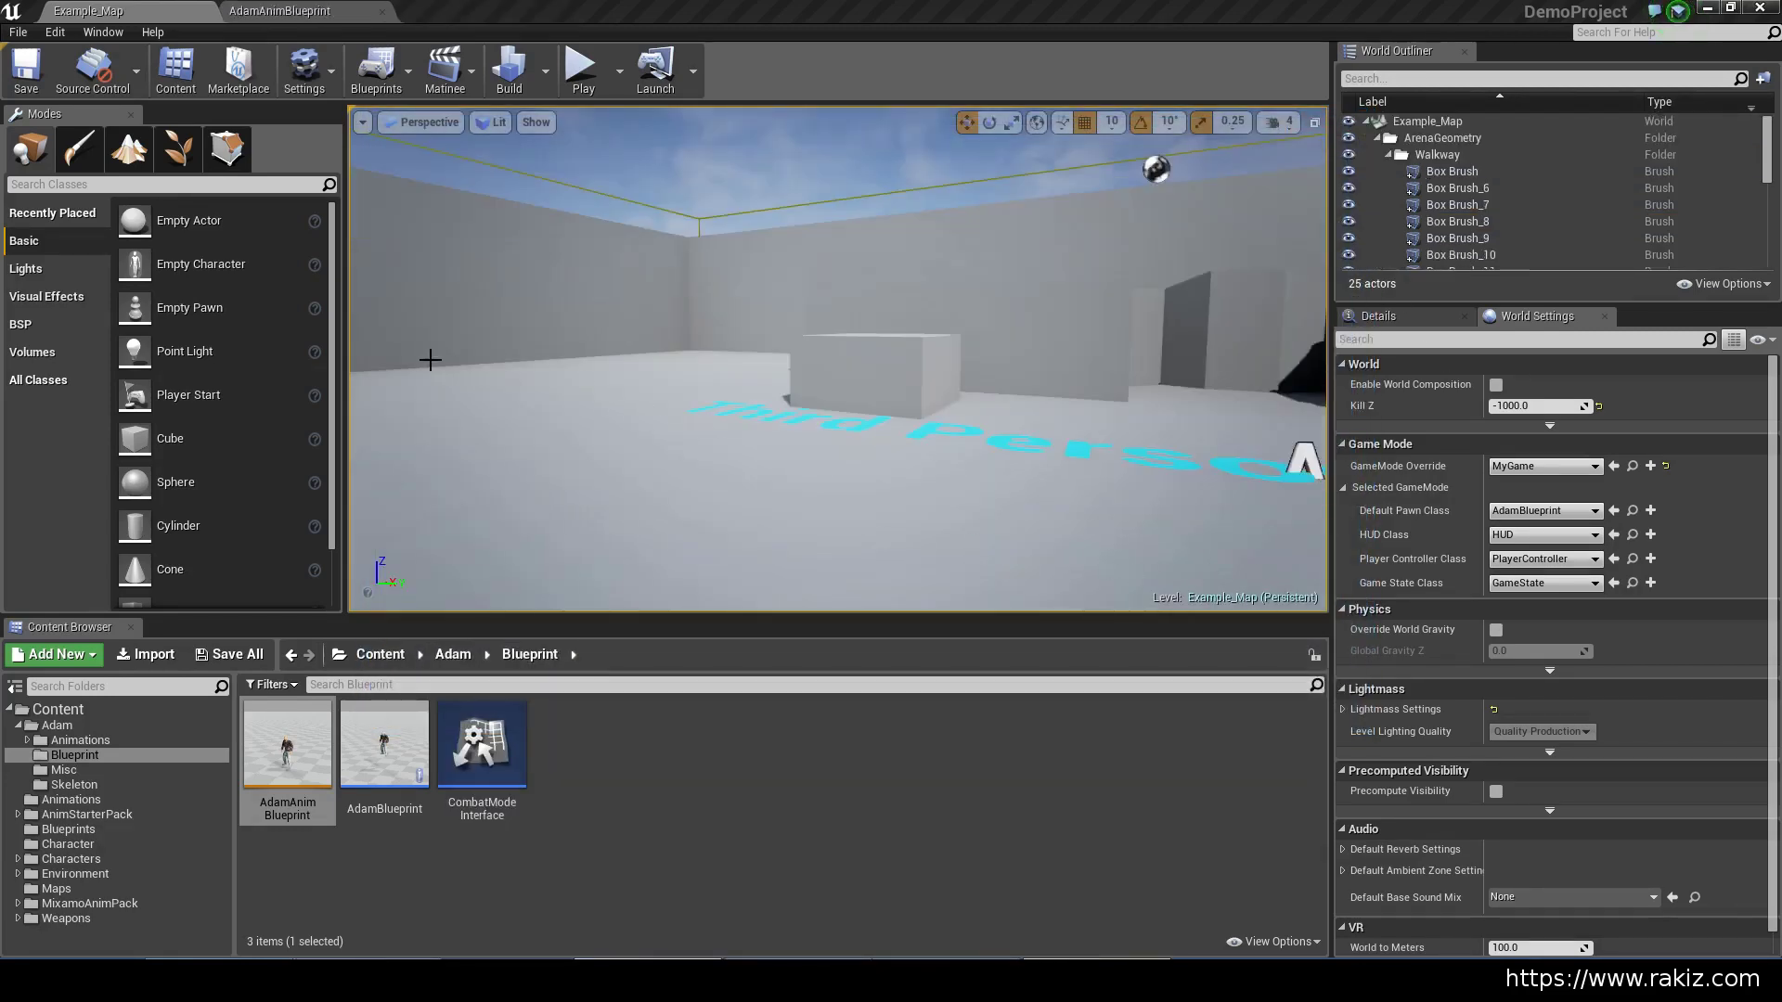
# In AdamAnimBlueprint, add a socket named WeaponHolster to the Spine2 bone
pyautogui.click(320, 11)
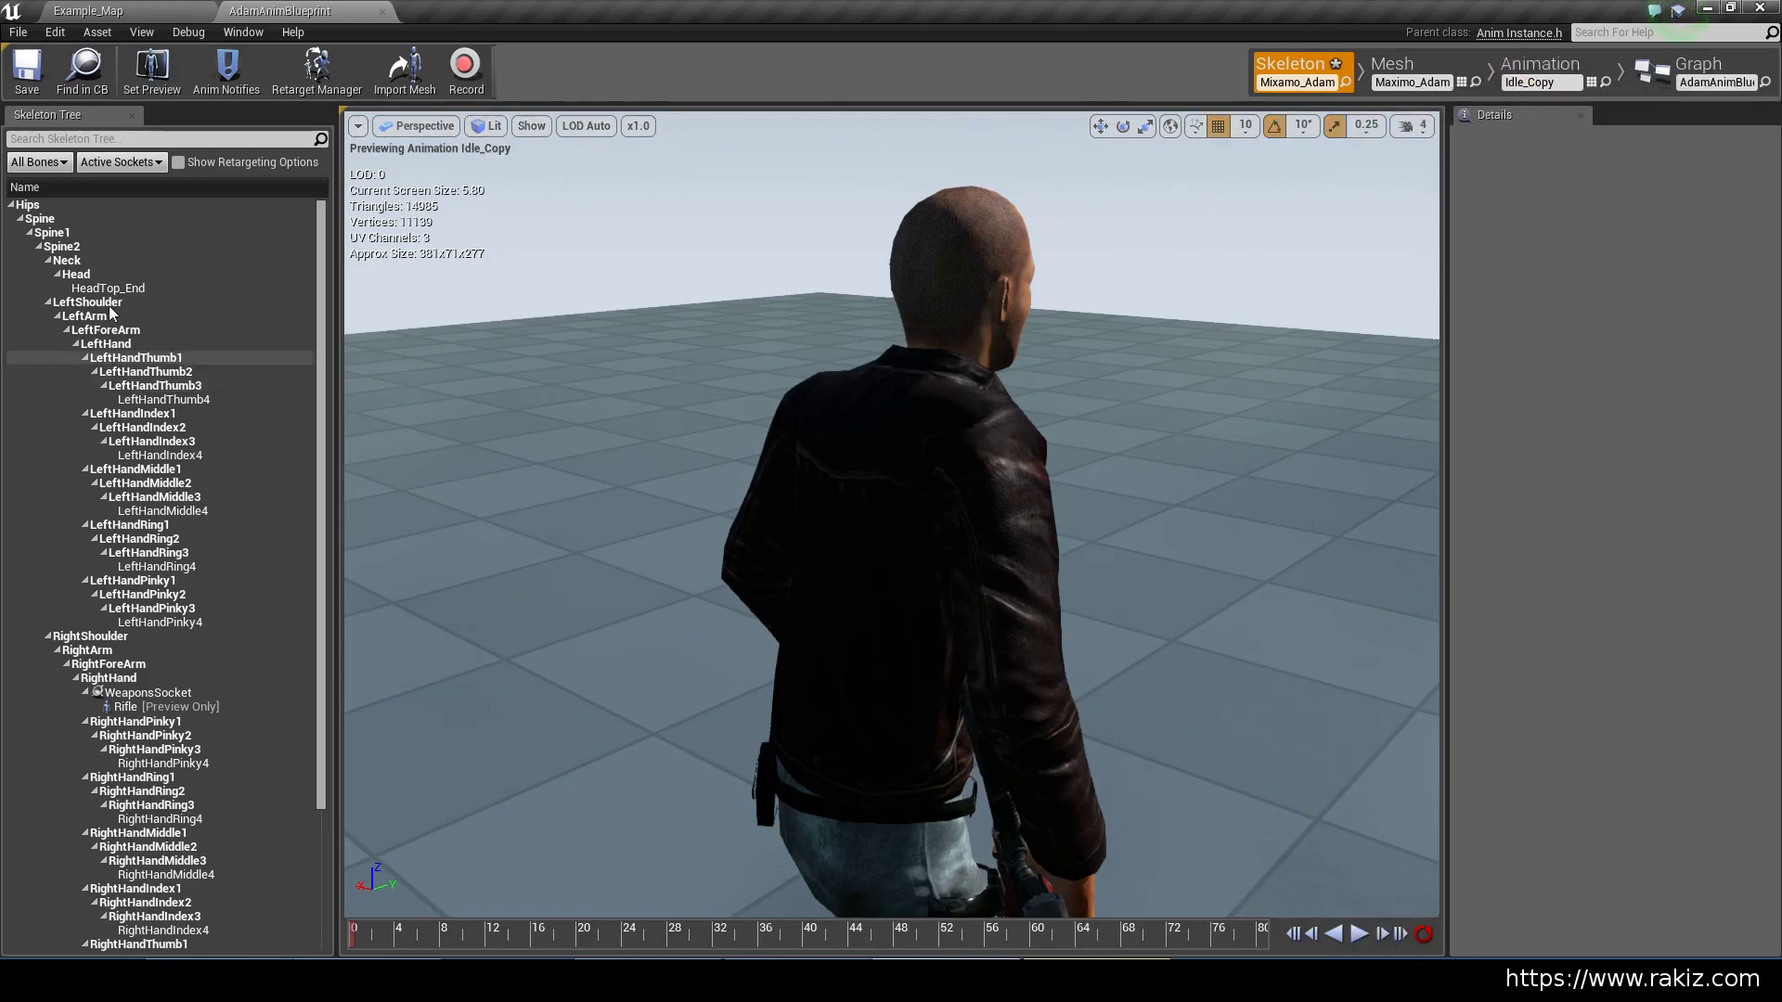
pyautogui.click(75, 247)
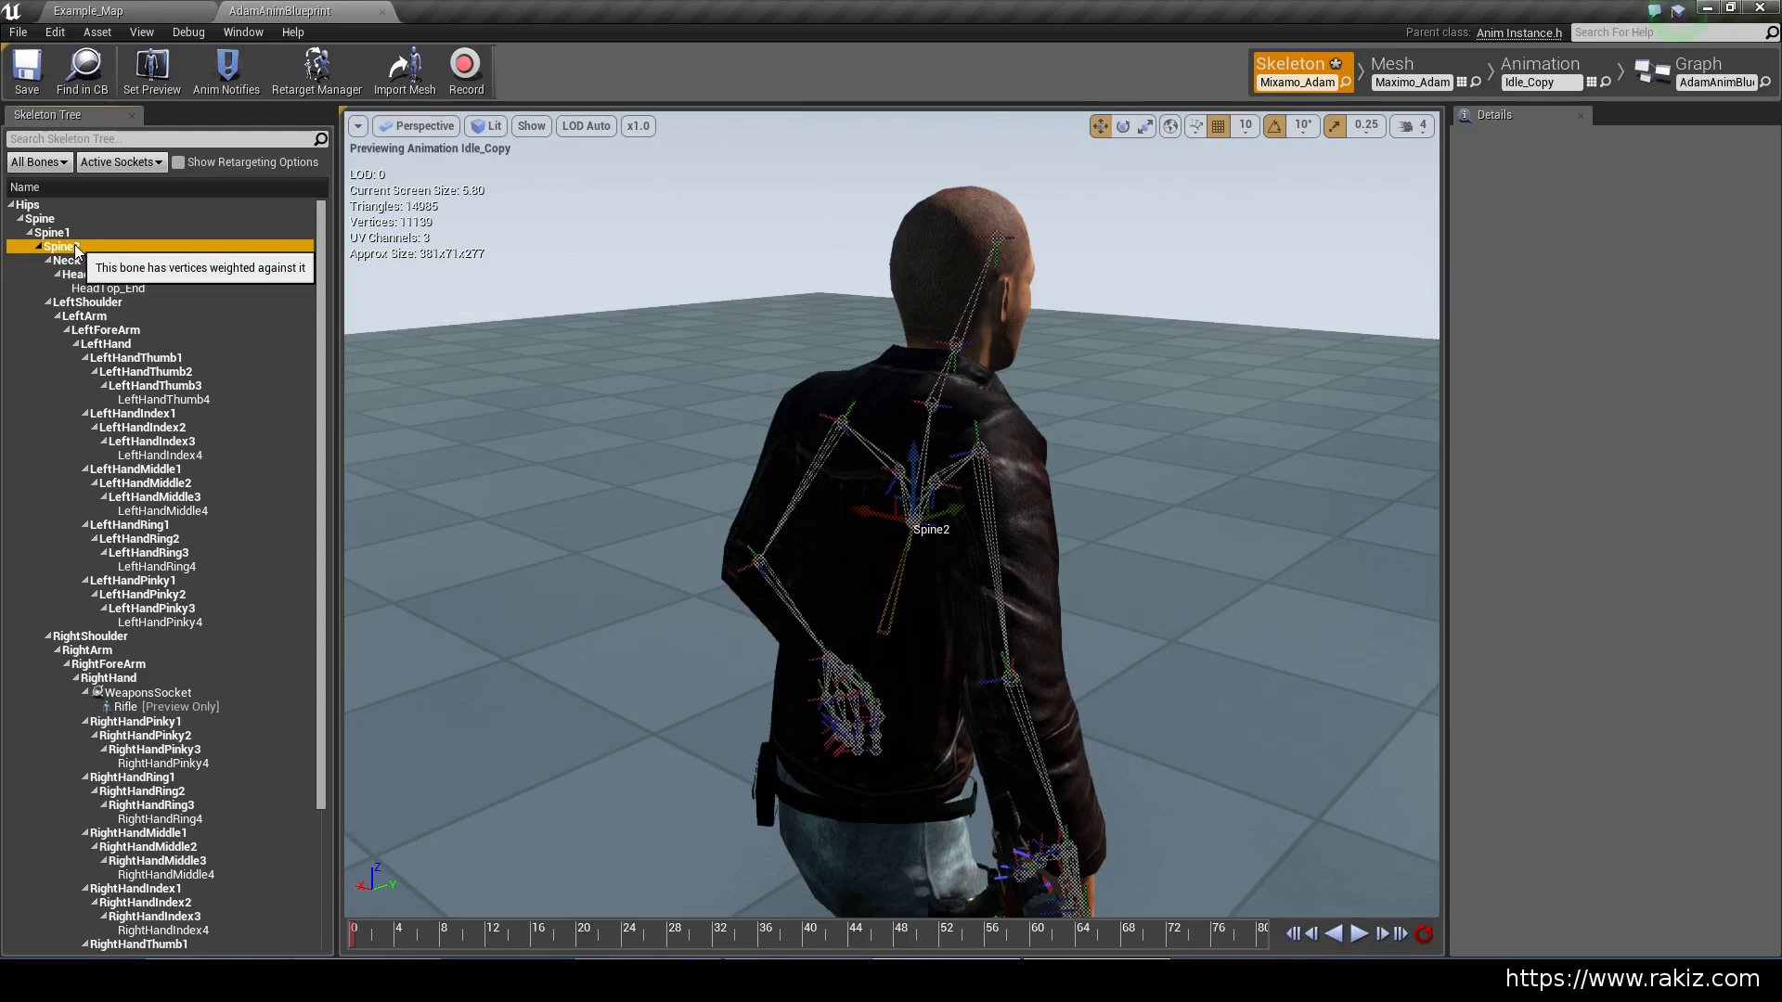
pyautogui.rightClick(75, 247)
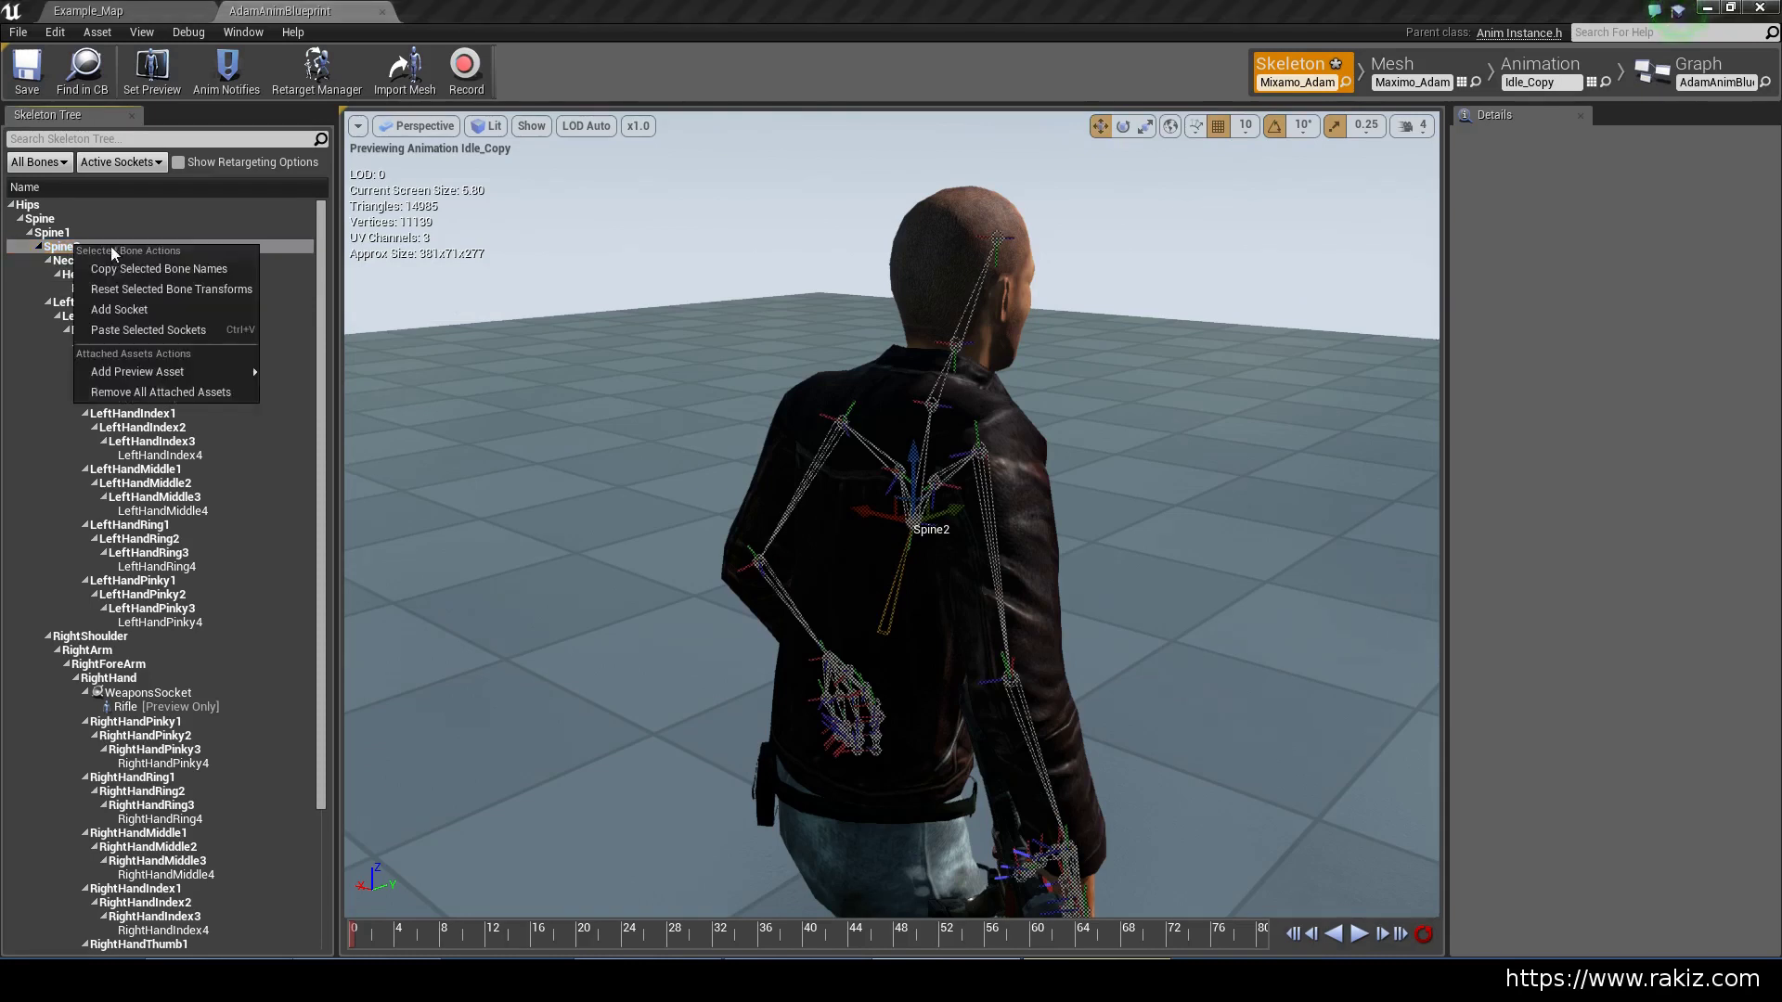
pyautogui.click(132, 310)
pyautogui.write('WeaponHol')
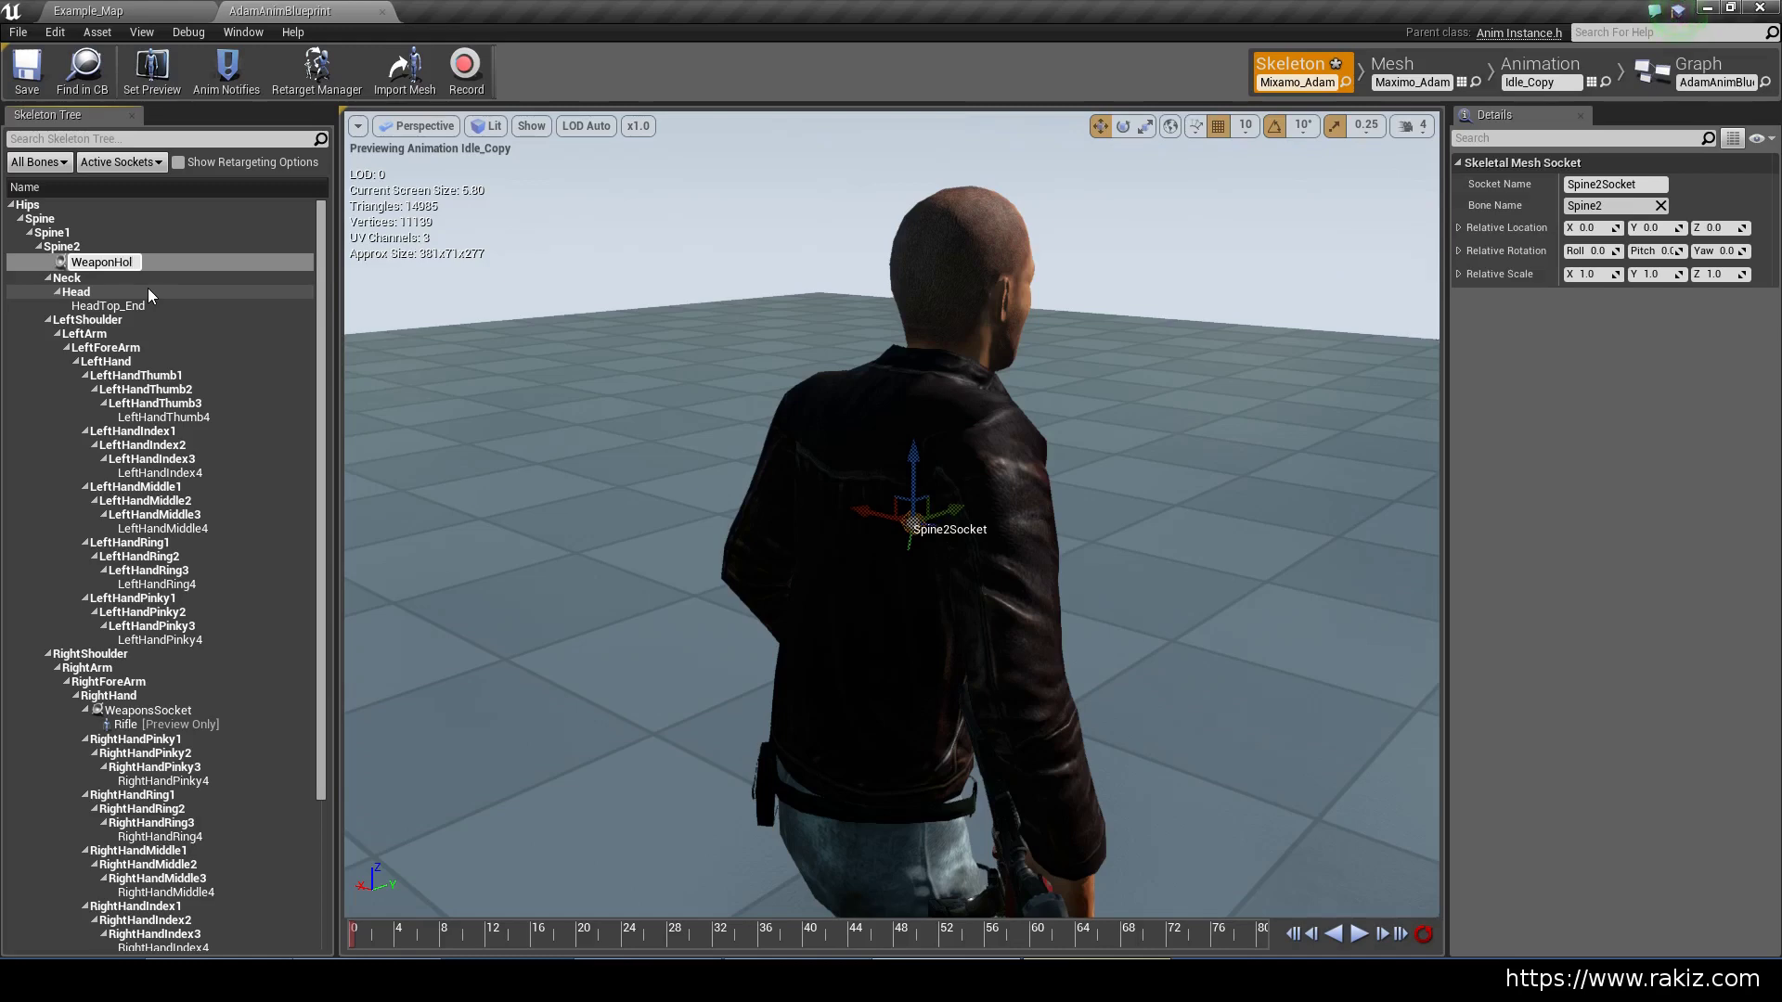
pyautogui.write('ster')
pyautogui.press('Return')
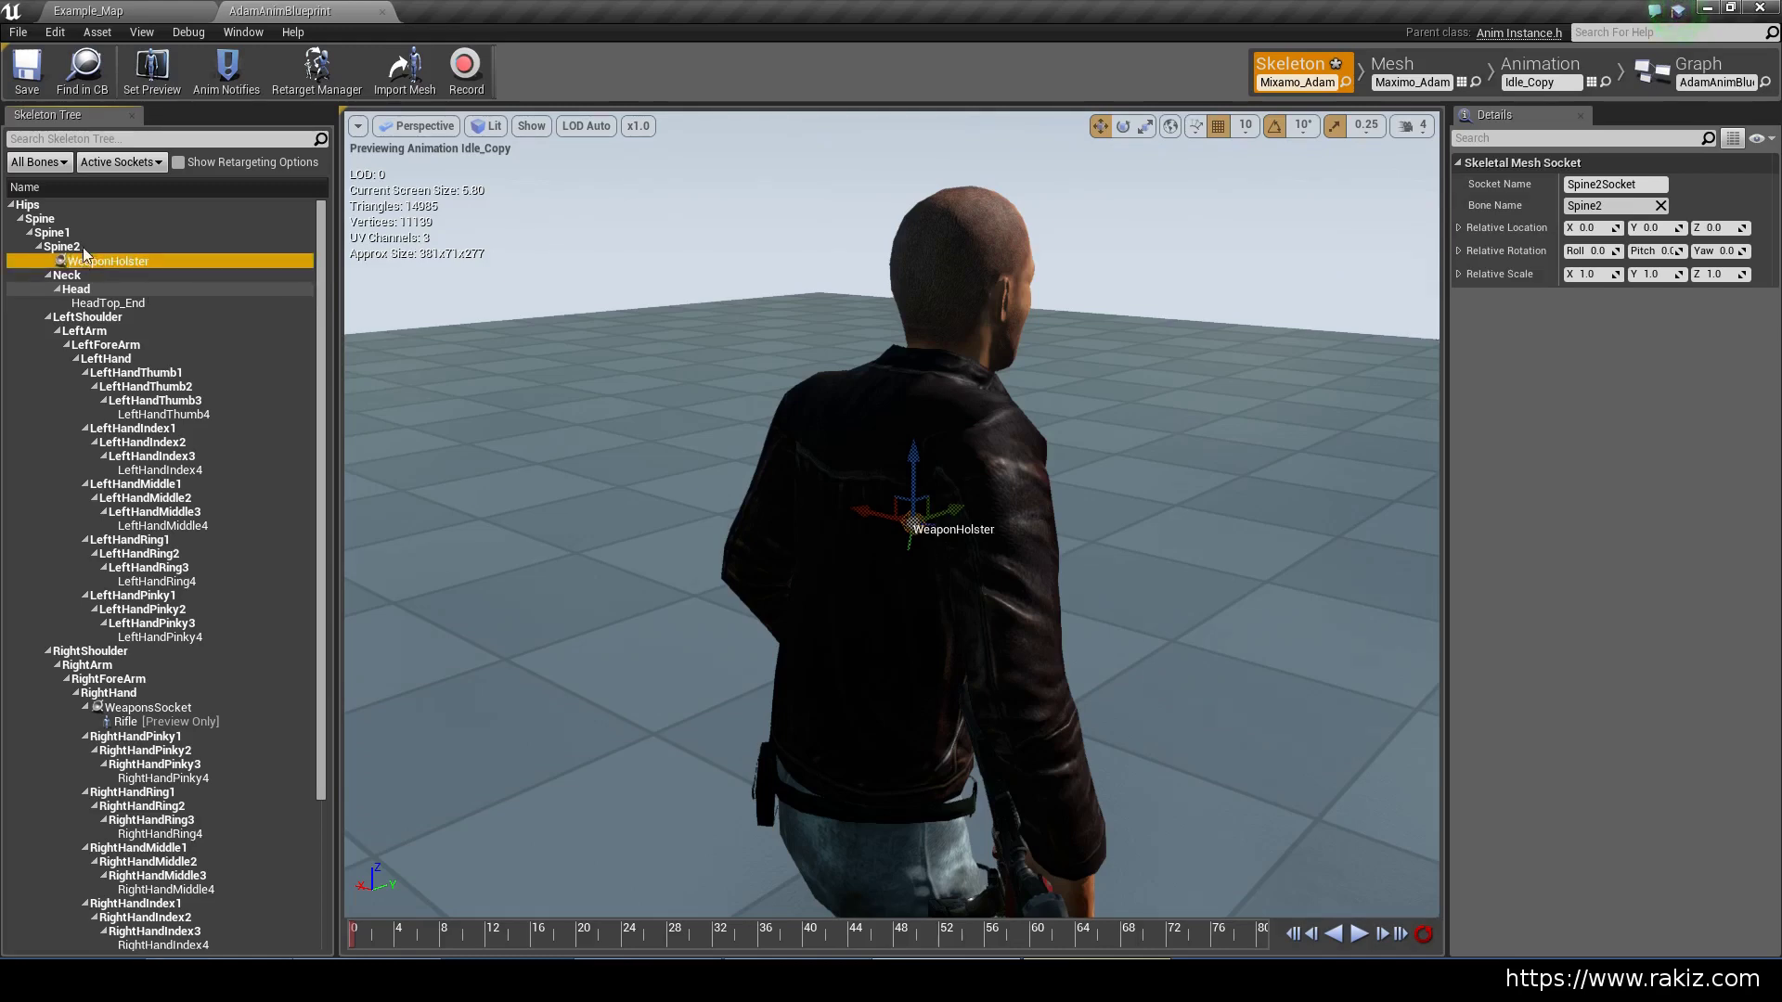
# Start adding a preview asset to WeaponHolster and search for the Rifle
pyautogui.rightClick(93, 269)
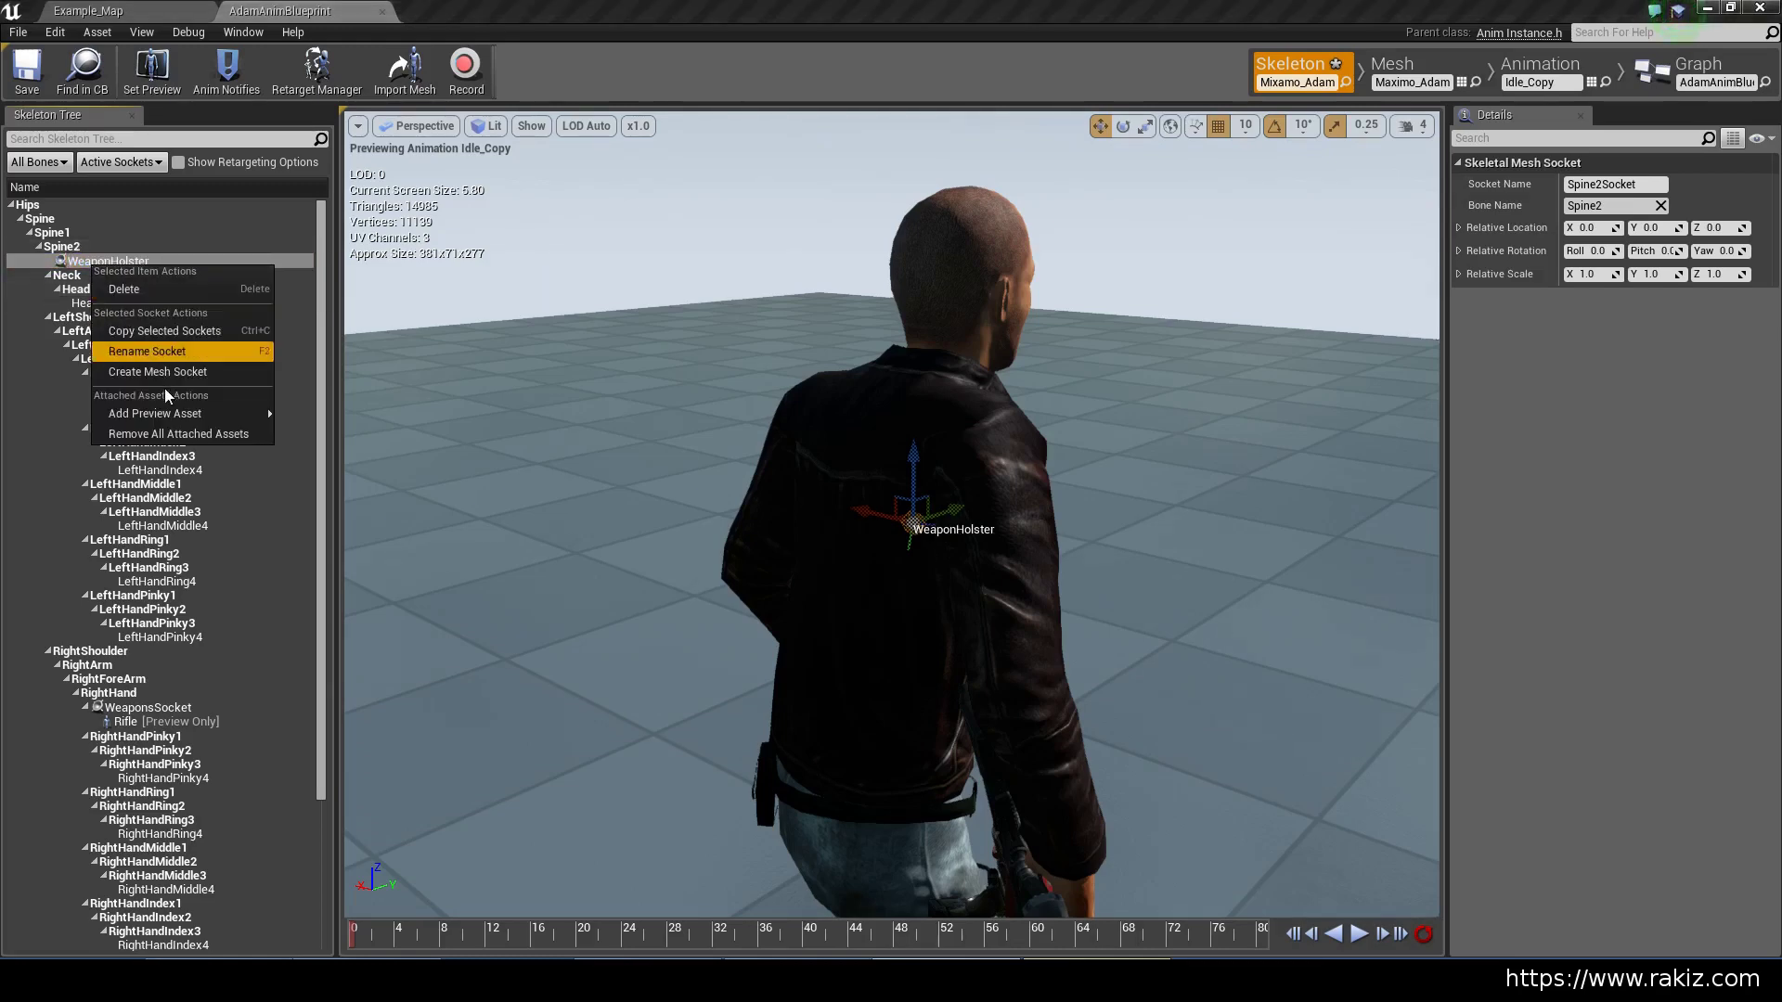
pyautogui.moveTo(172, 413)
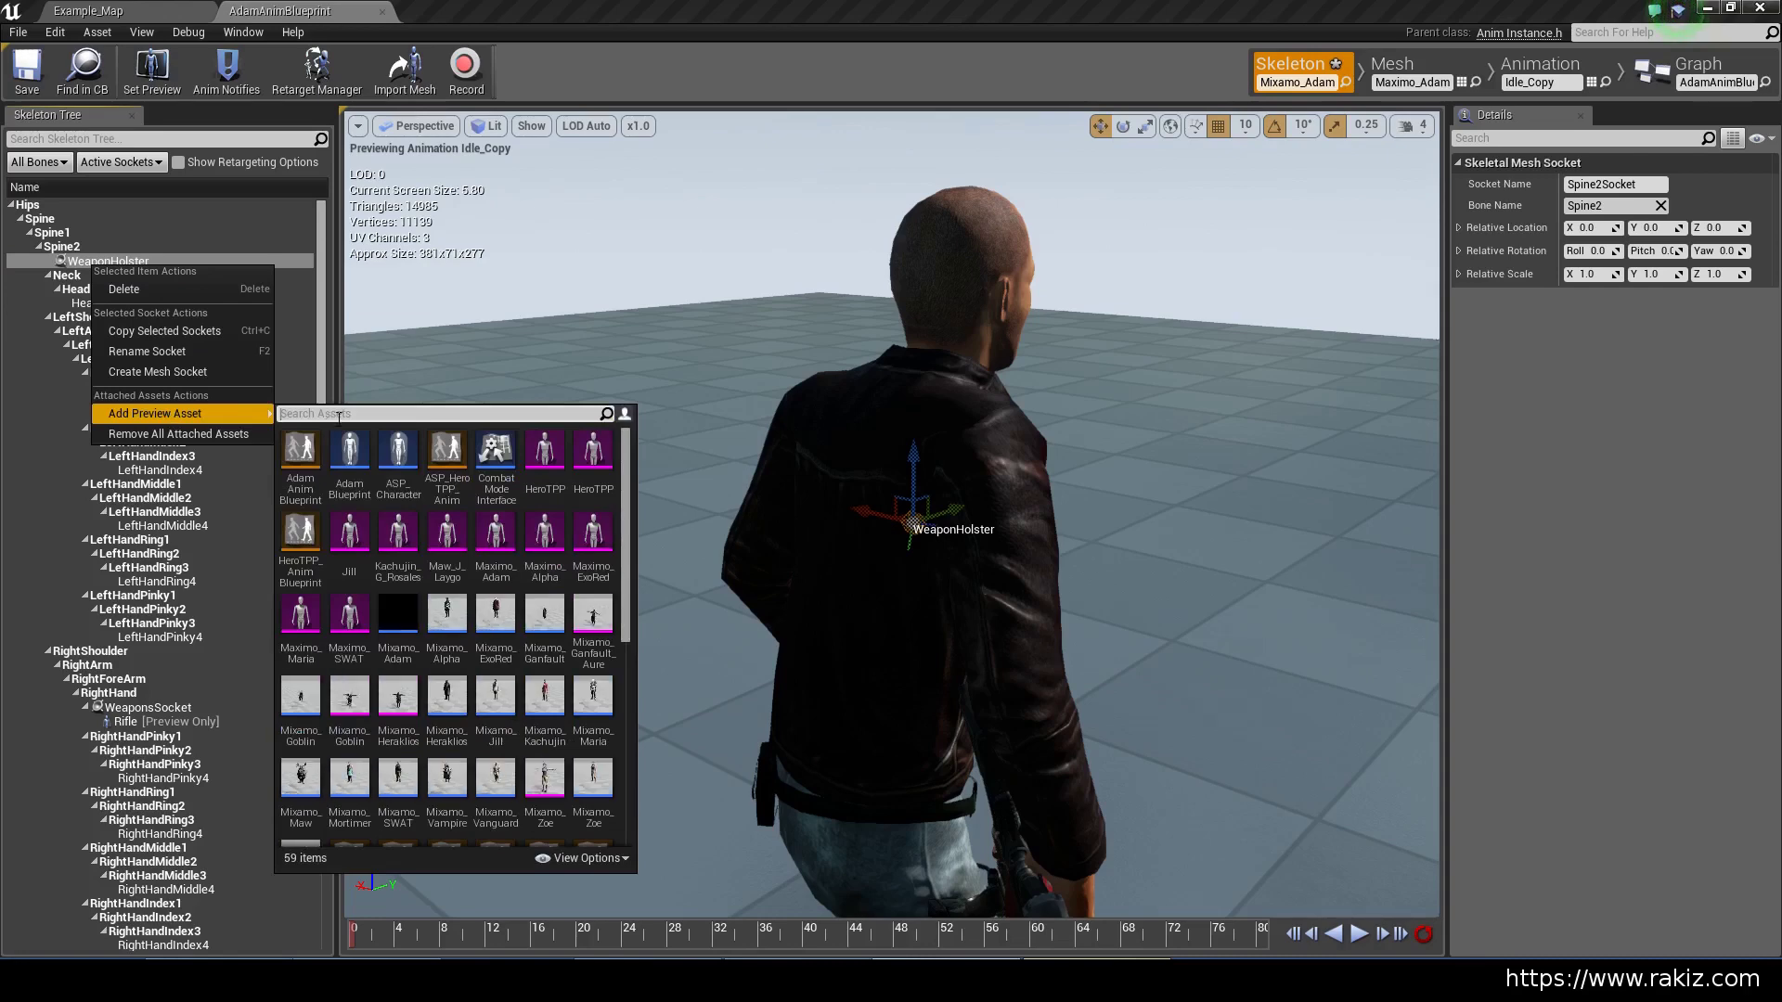
pyautogui.write('Riof')
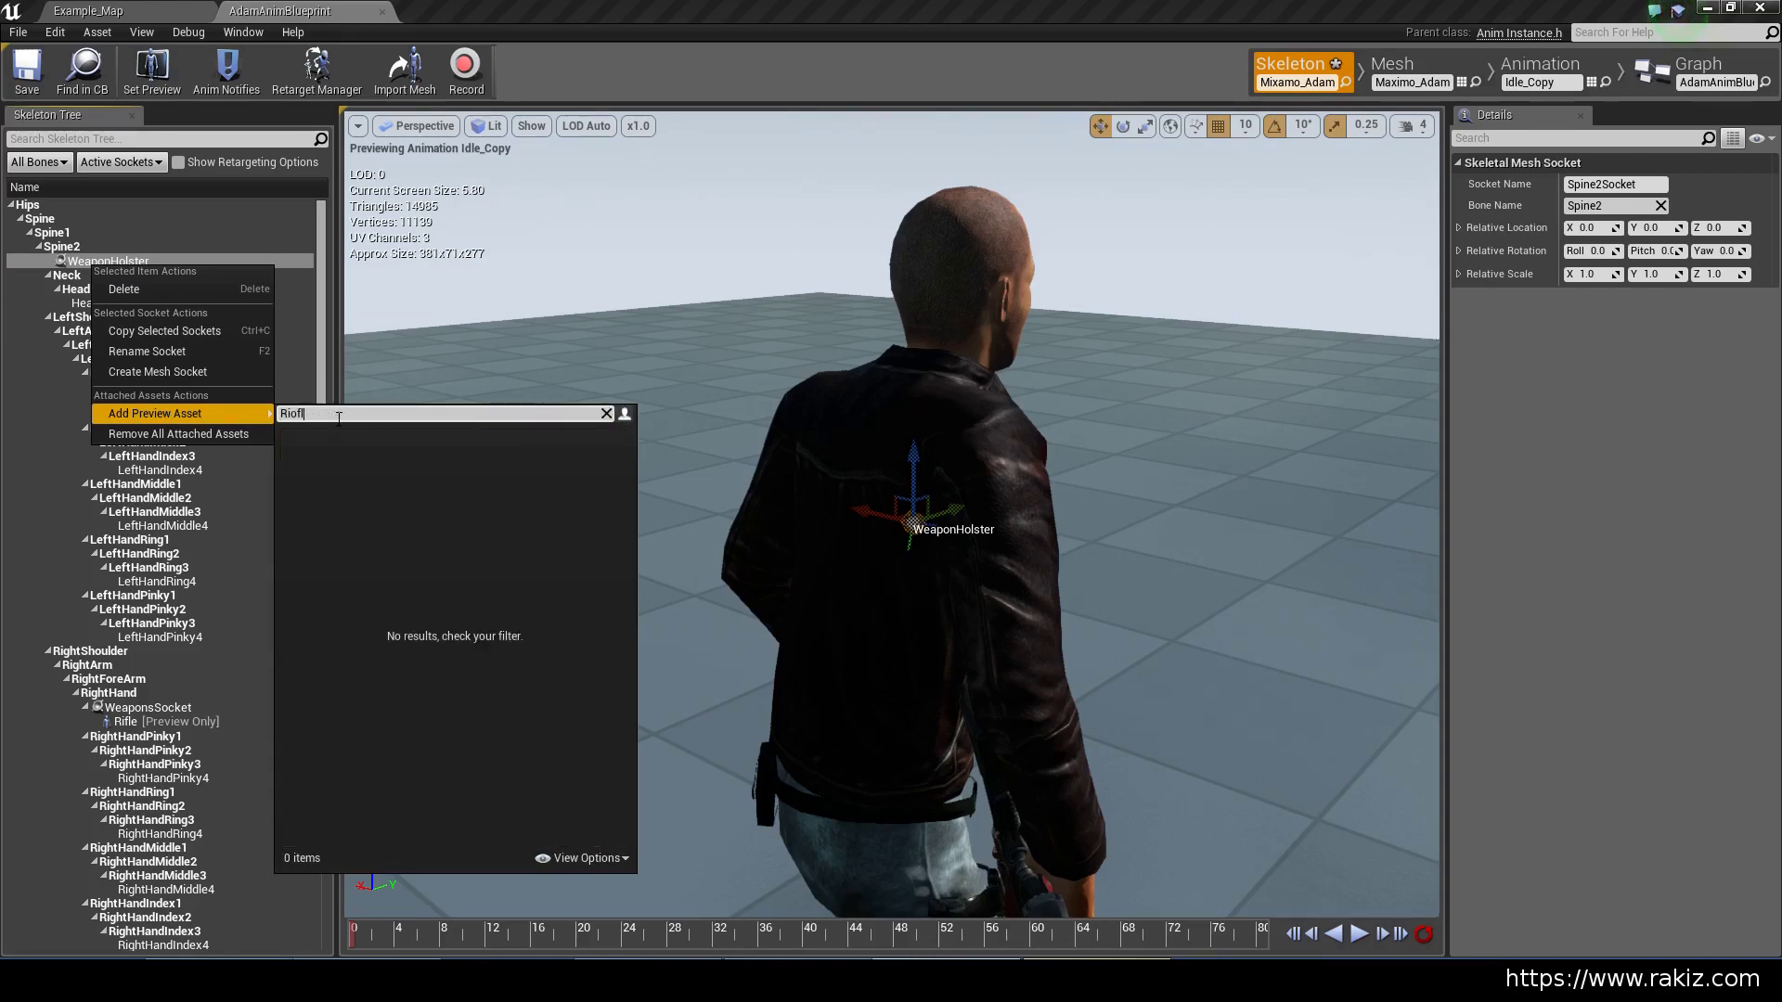
pyautogui.write('f')
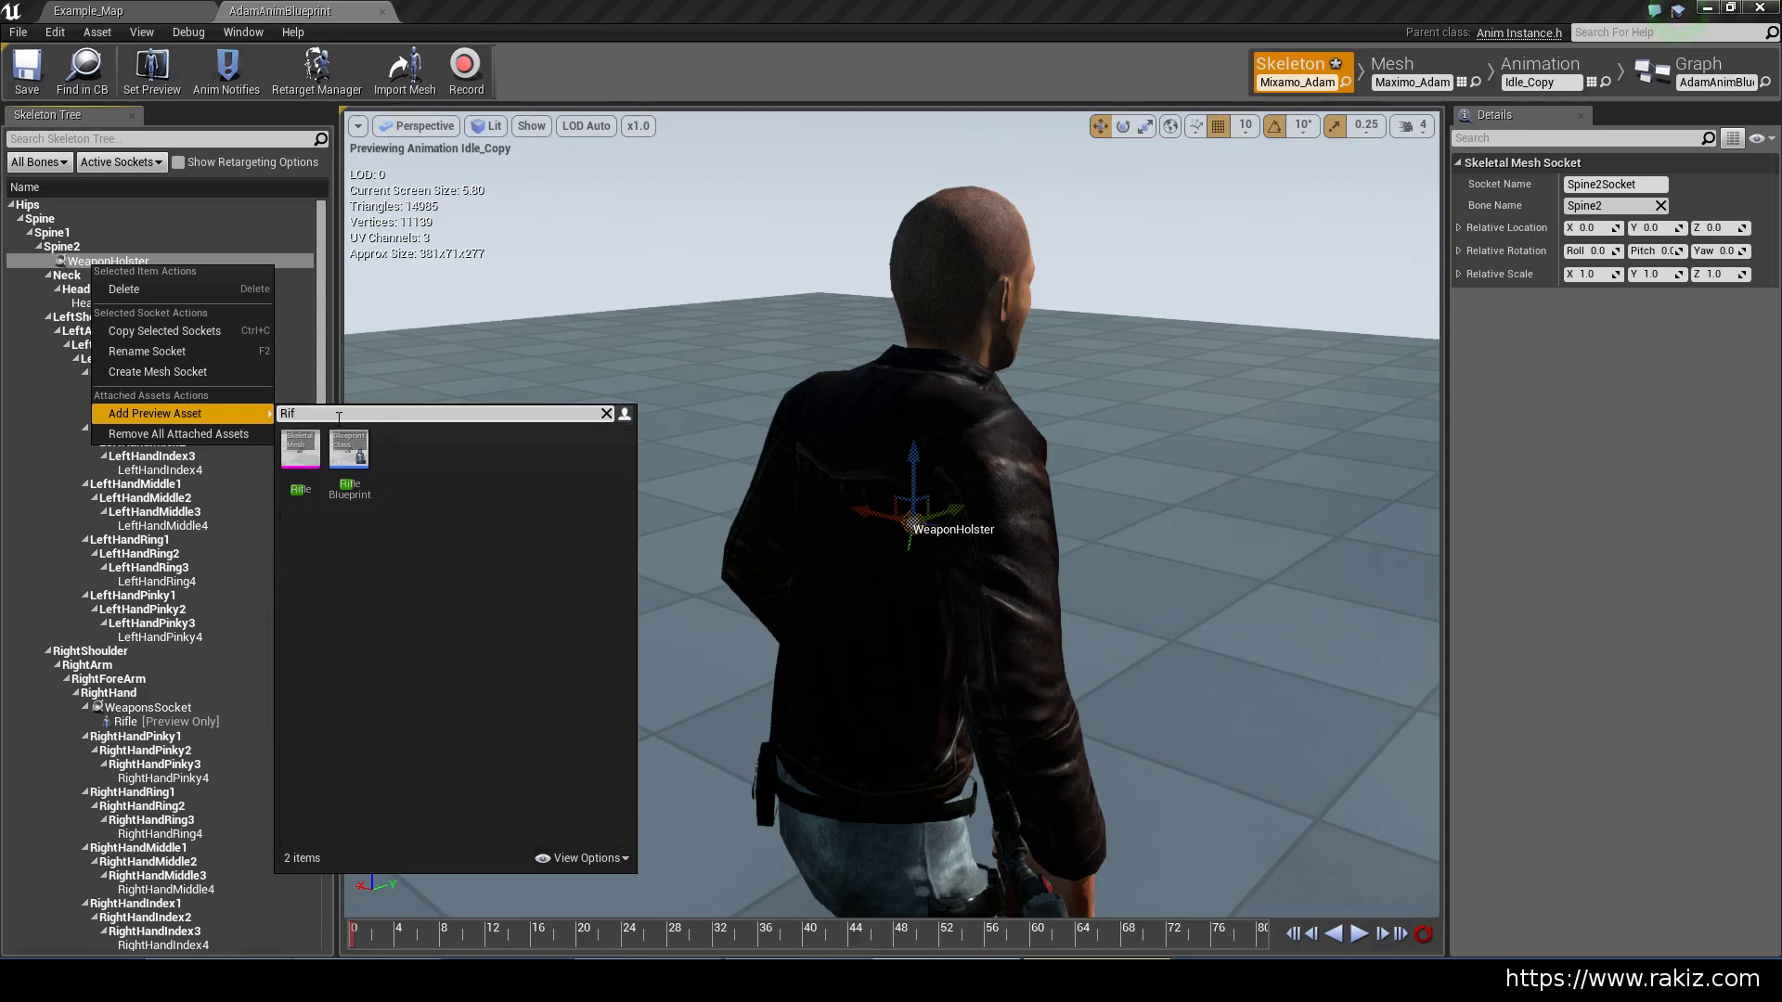
# Preview the Rifle on WeaponHolster, then move and tilt the socket onto Adam's back
pyautogui.click(320, 456)
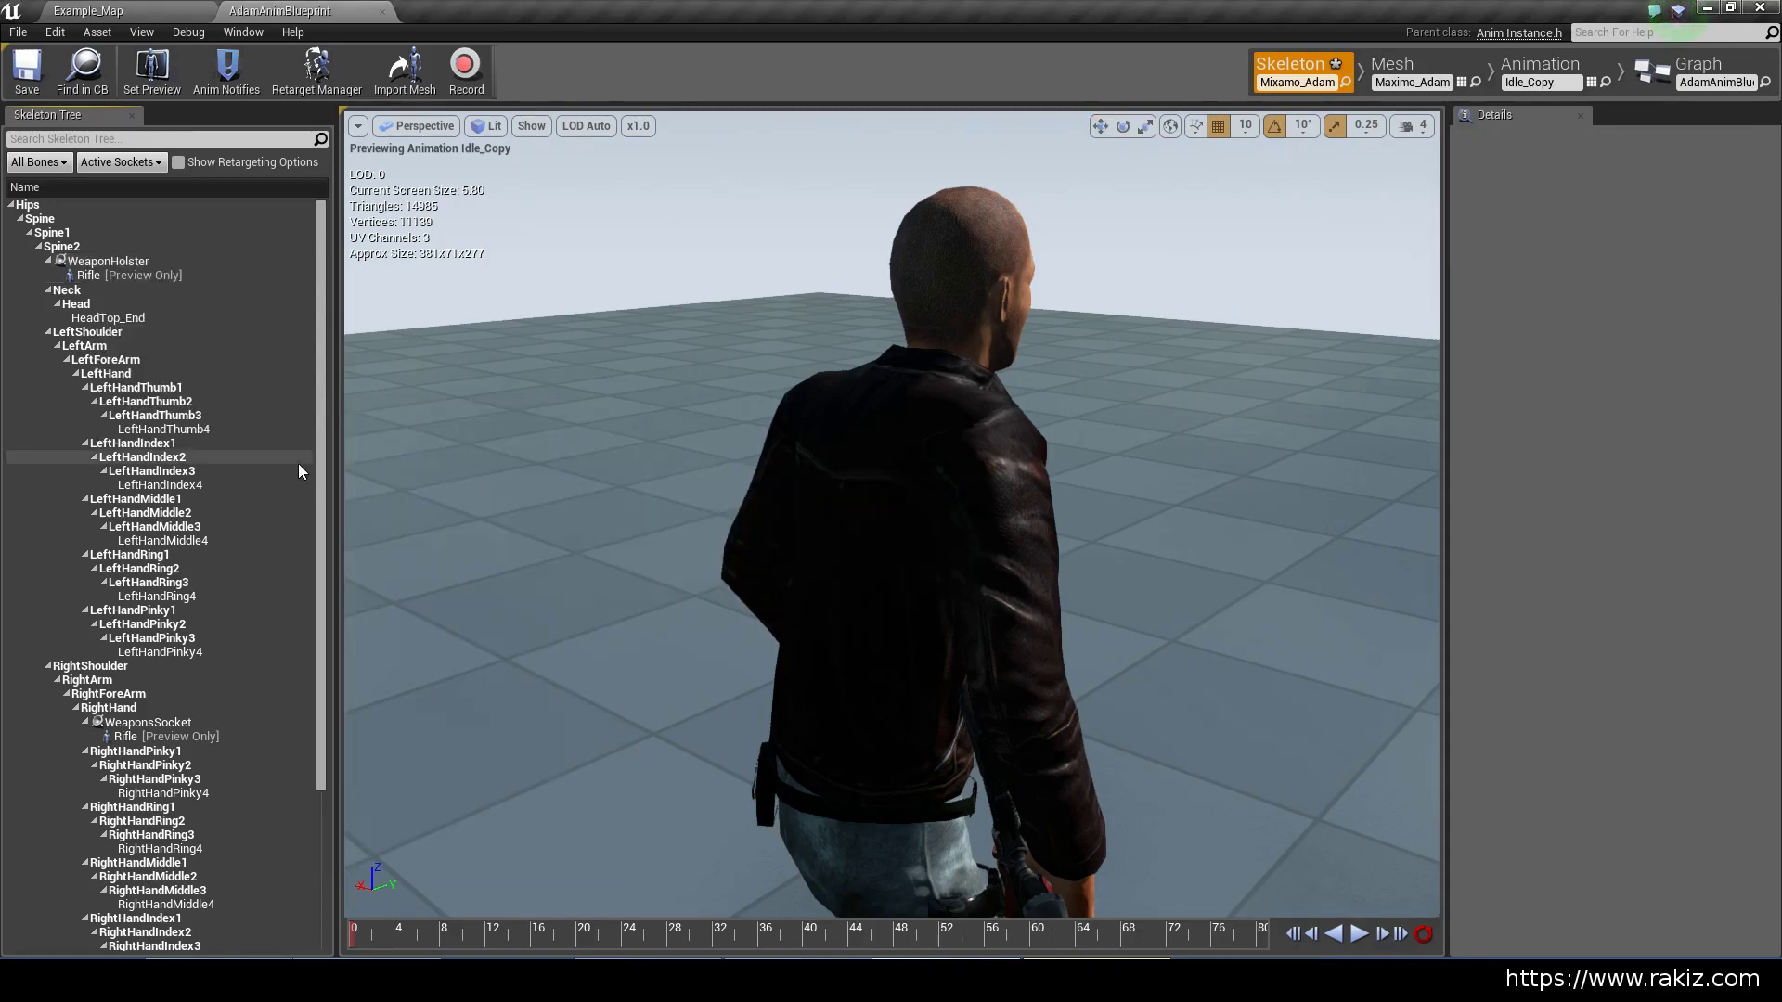
pyautogui.click(94, 276)
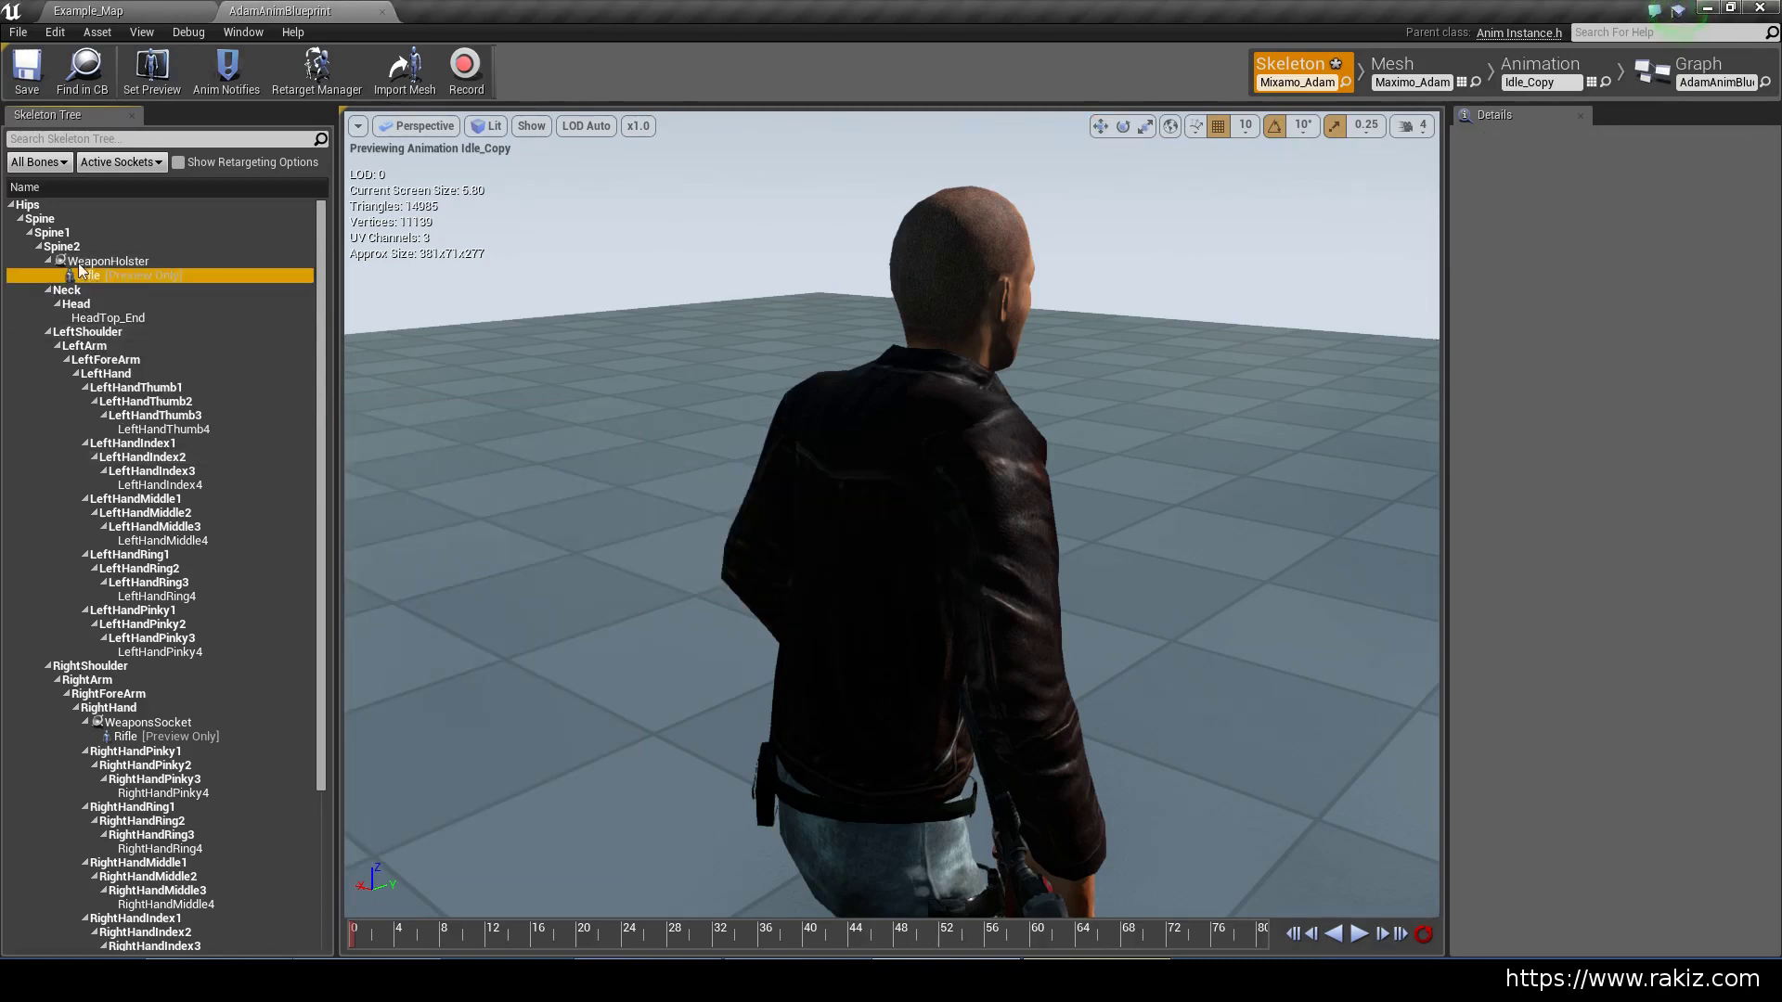
pyautogui.click(107, 261)
pyautogui.moveTo(705, 501); pyautogui.dragTo(603, 516, button='right')
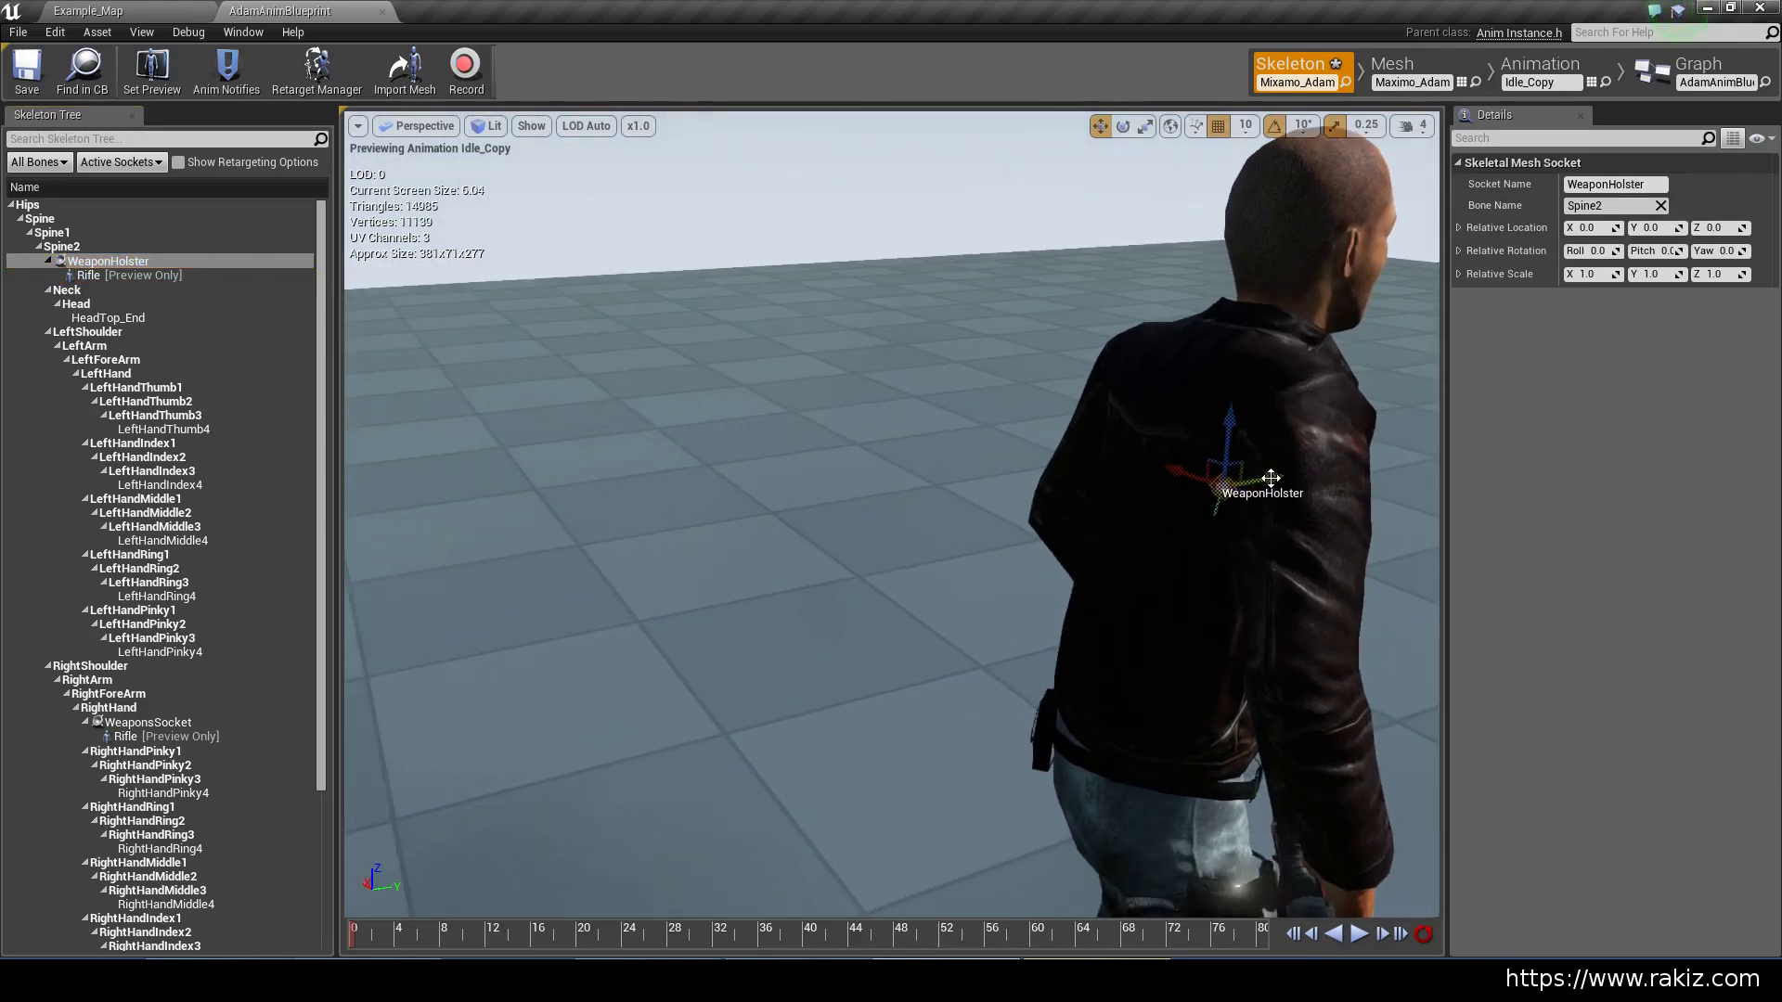
pyautogui.moveTo(1268, 478); pyautogui.dragTo(1086, 511)
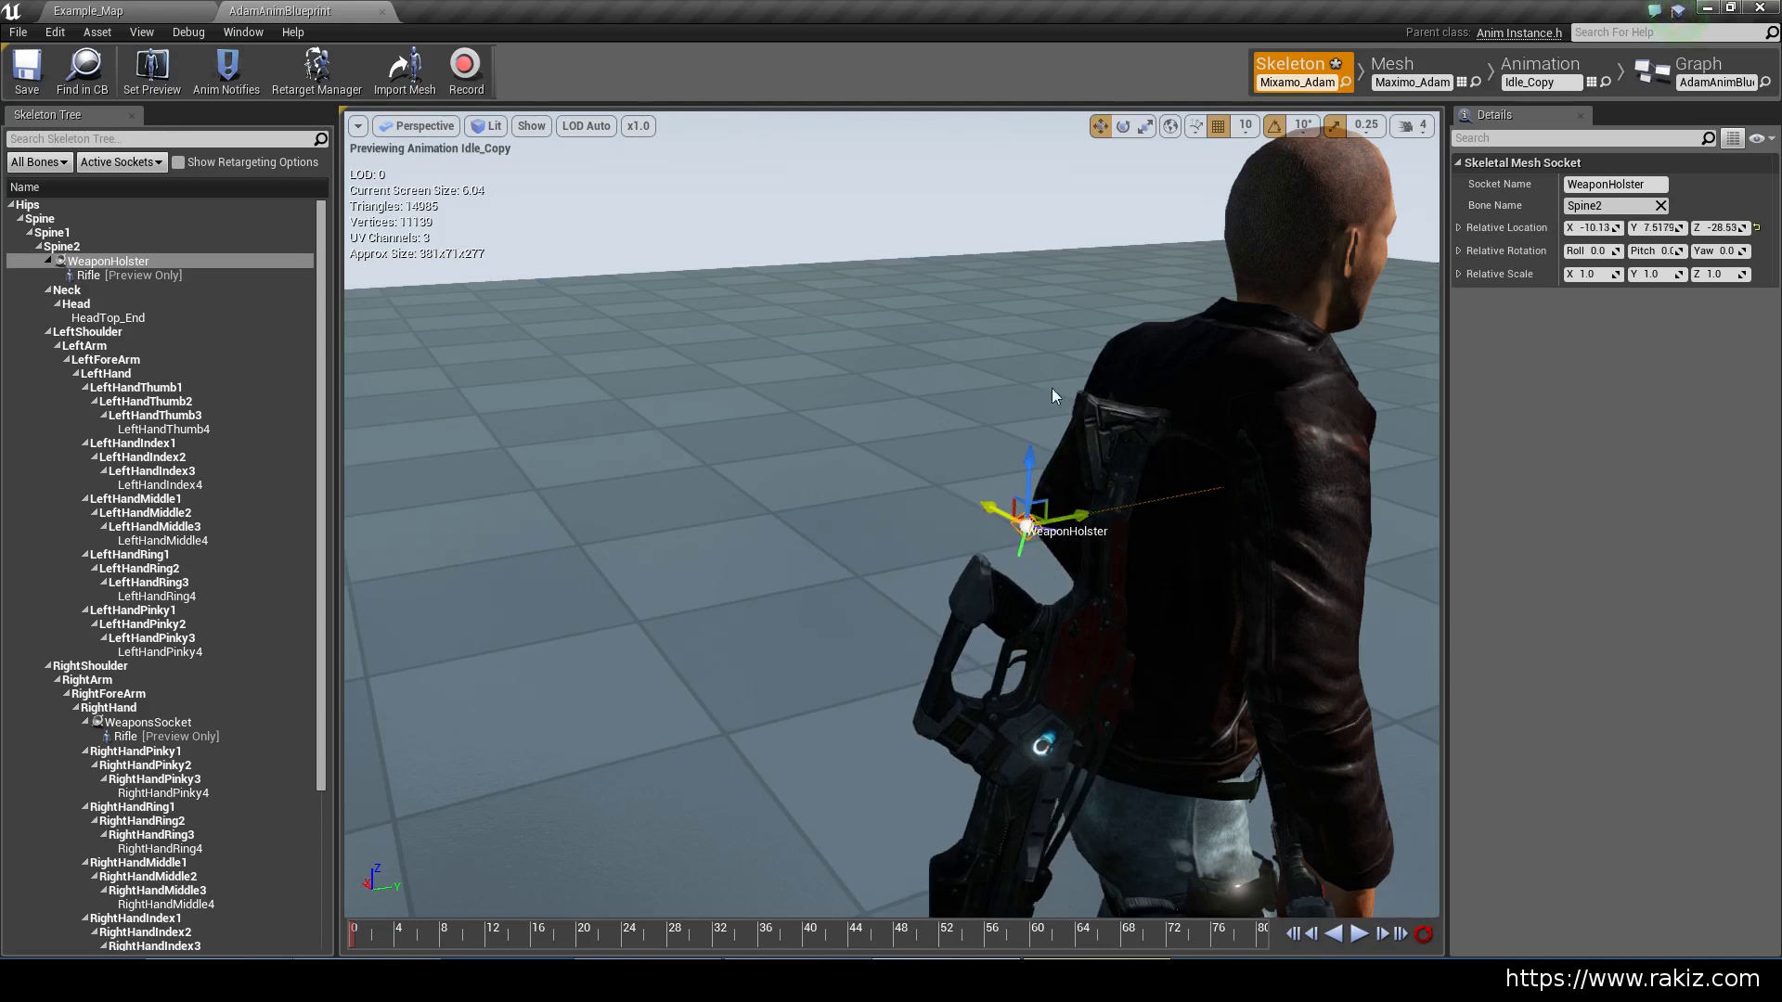
pyautogui.click(1123, 127)
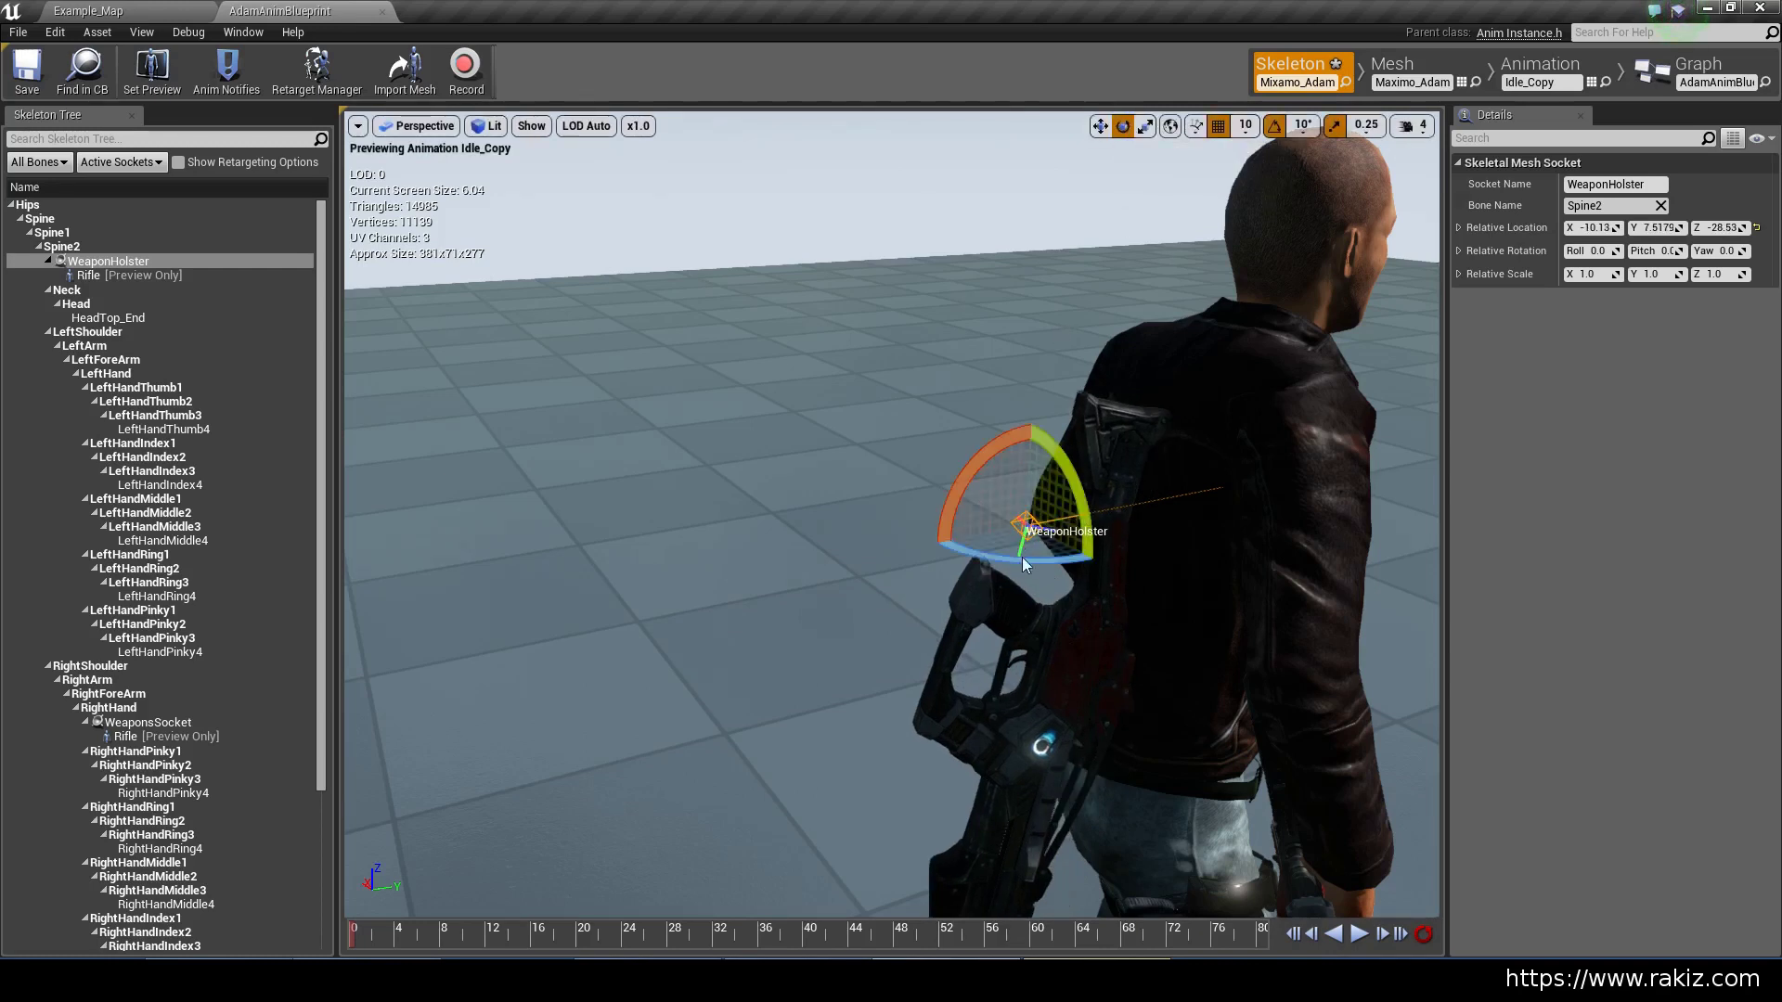
pyautogui.moveTo(1024, 564); pyautogui.dragTo(1123, 568)
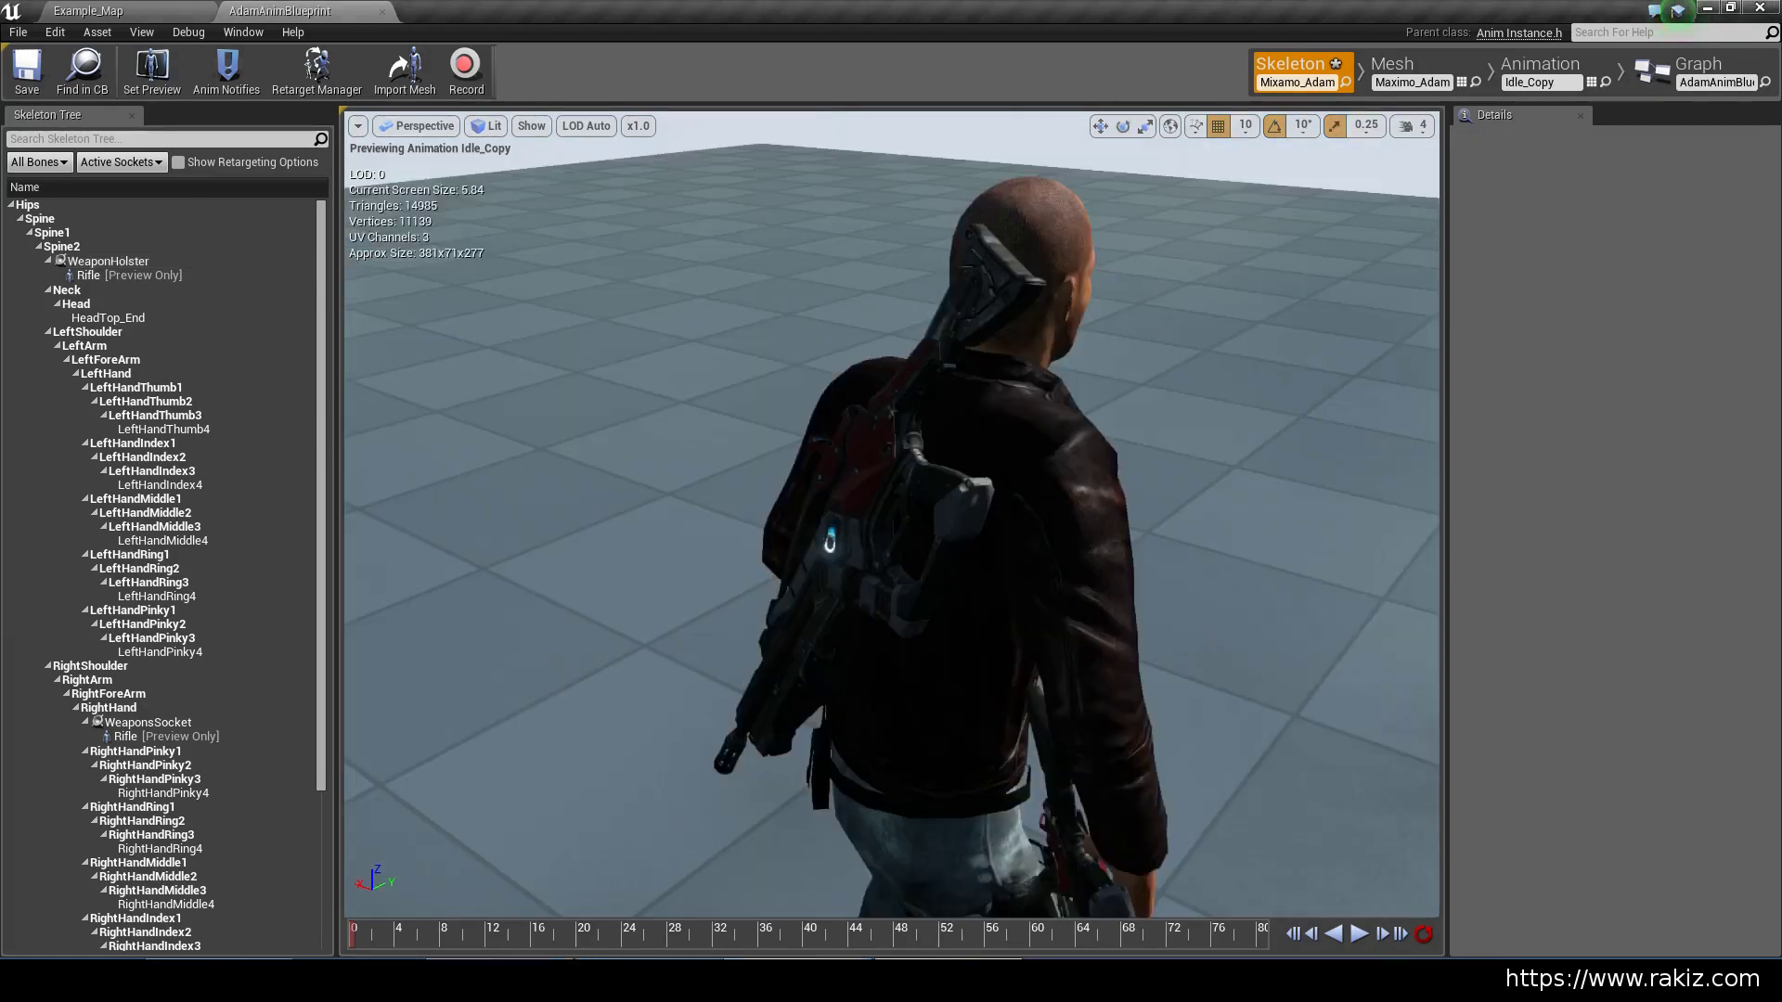
# Raise and fine-tune the WeaponHolster socket so the rifle sits diagonally across the back
pyautogui.click(107, 261)
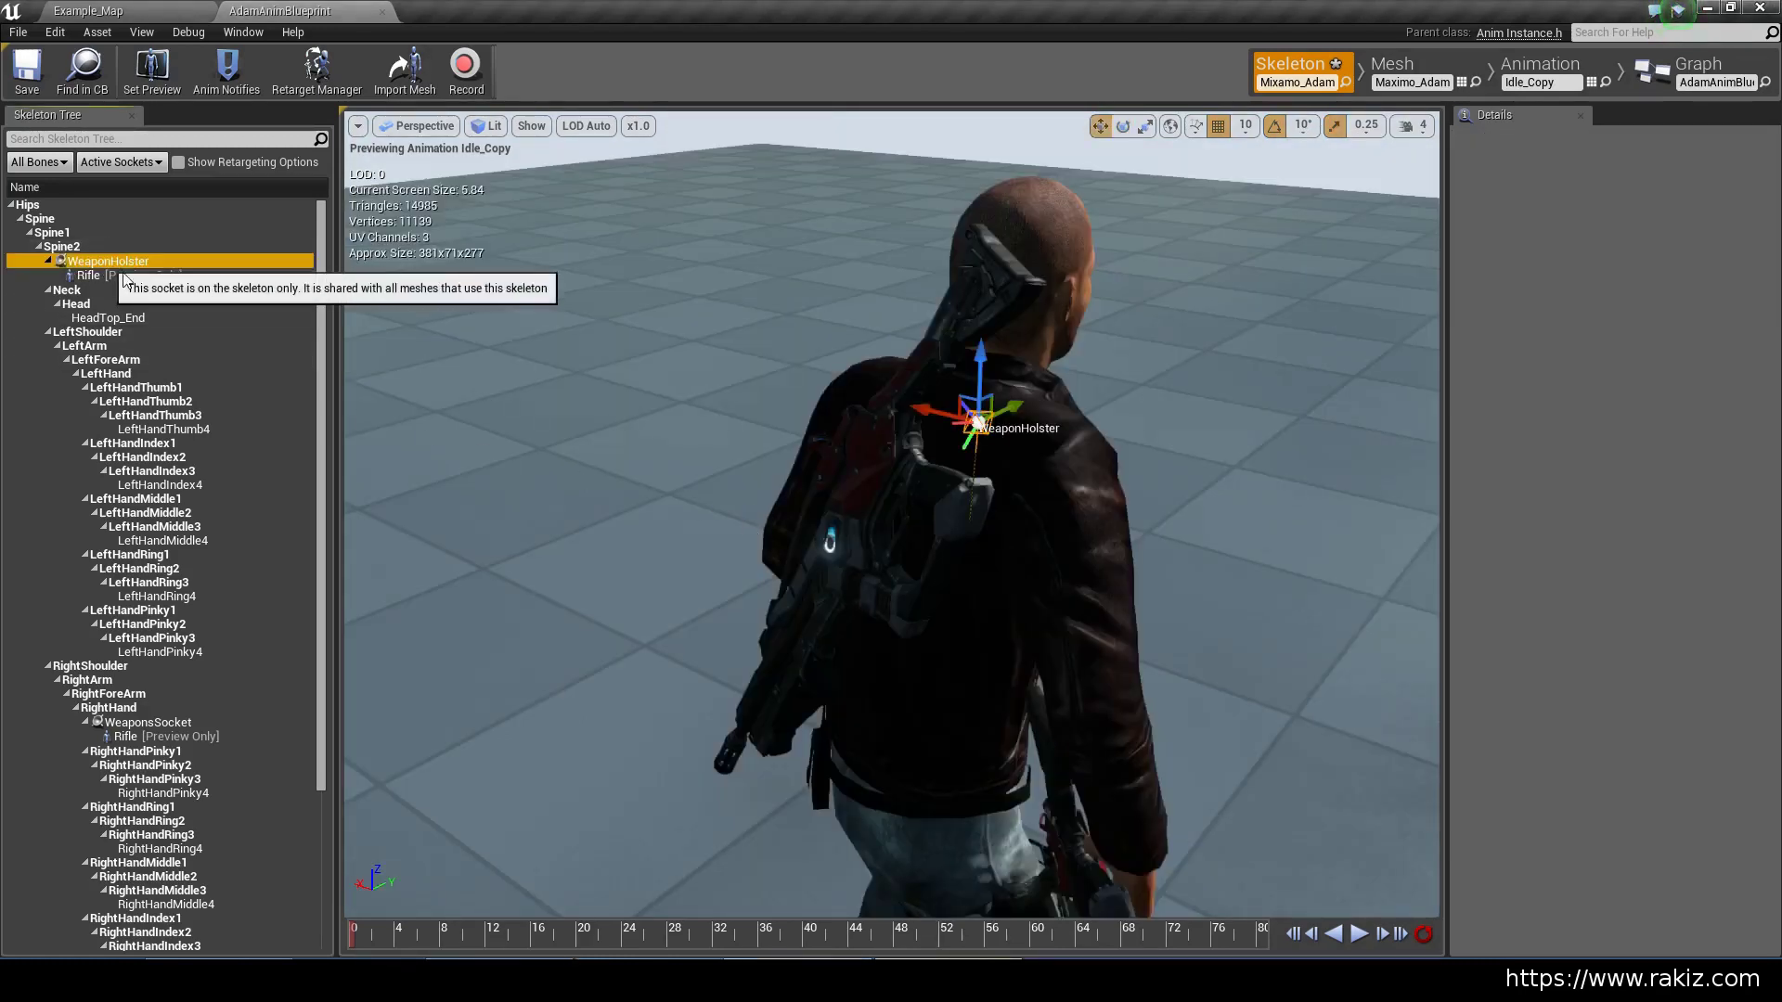
pyautogui.moveTo(982, 353); pyautogui.dragTo(984, 340)
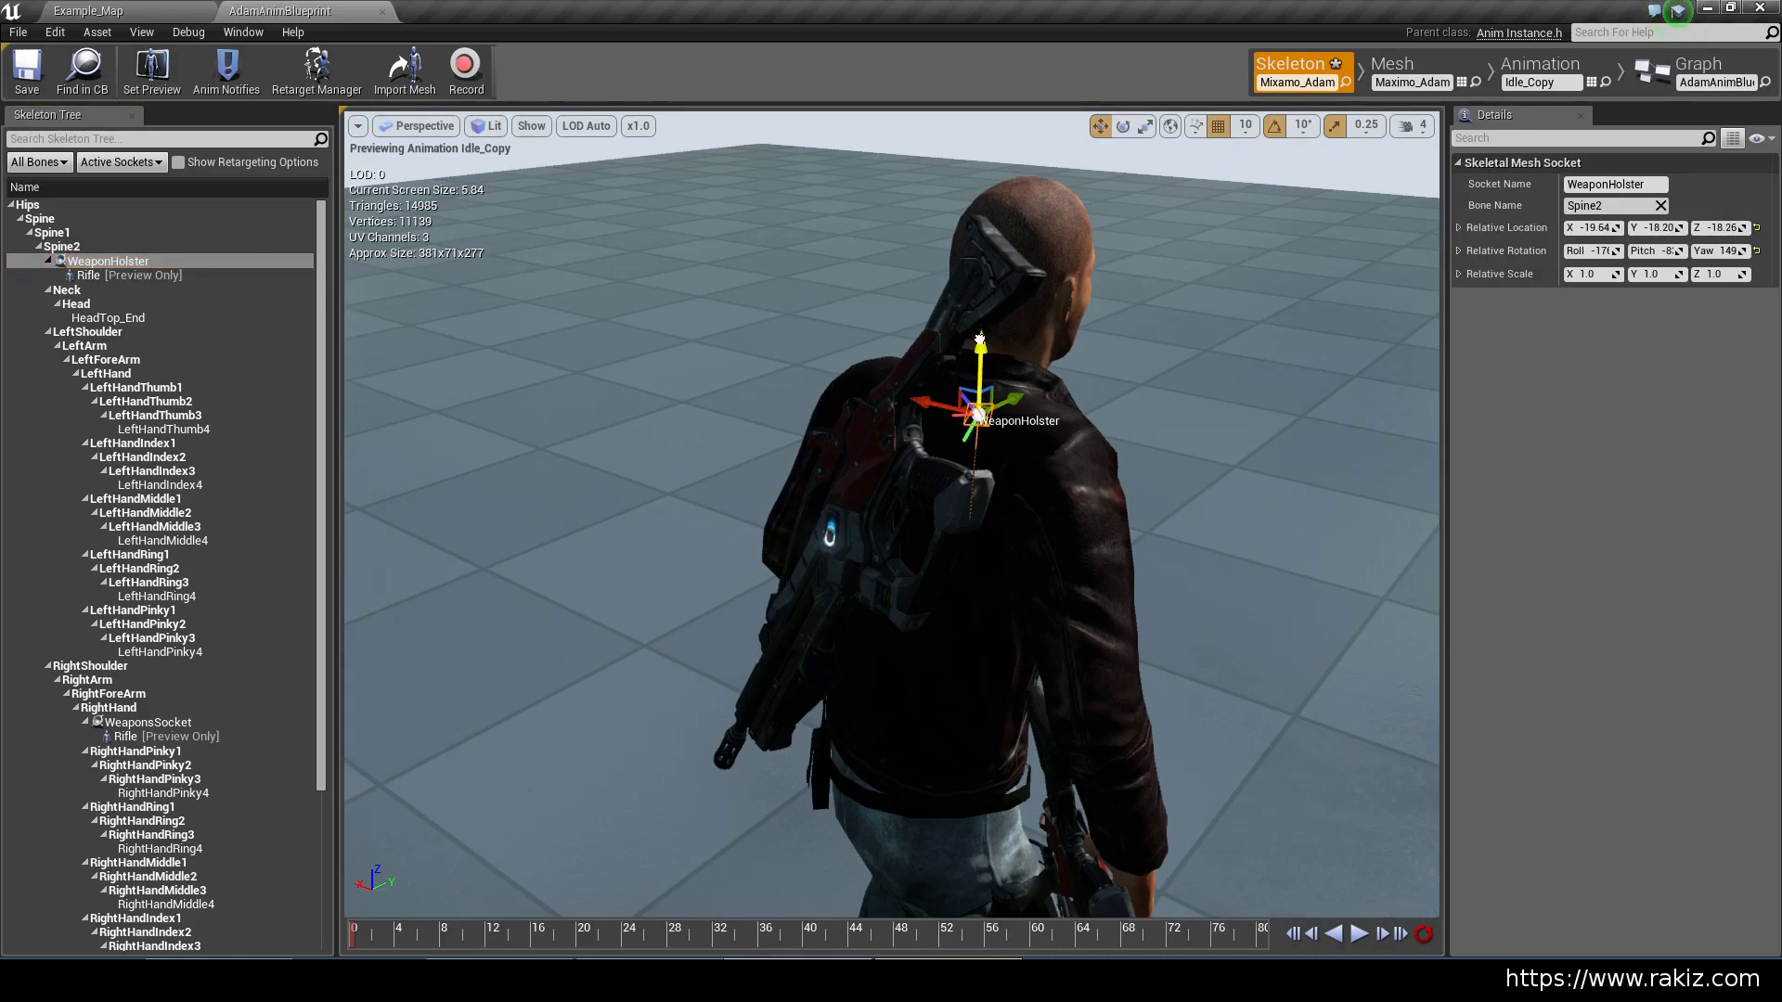
pyautogui.moveTo(1104, 506); pyautogui.dragTo(1140, 608, button='right')
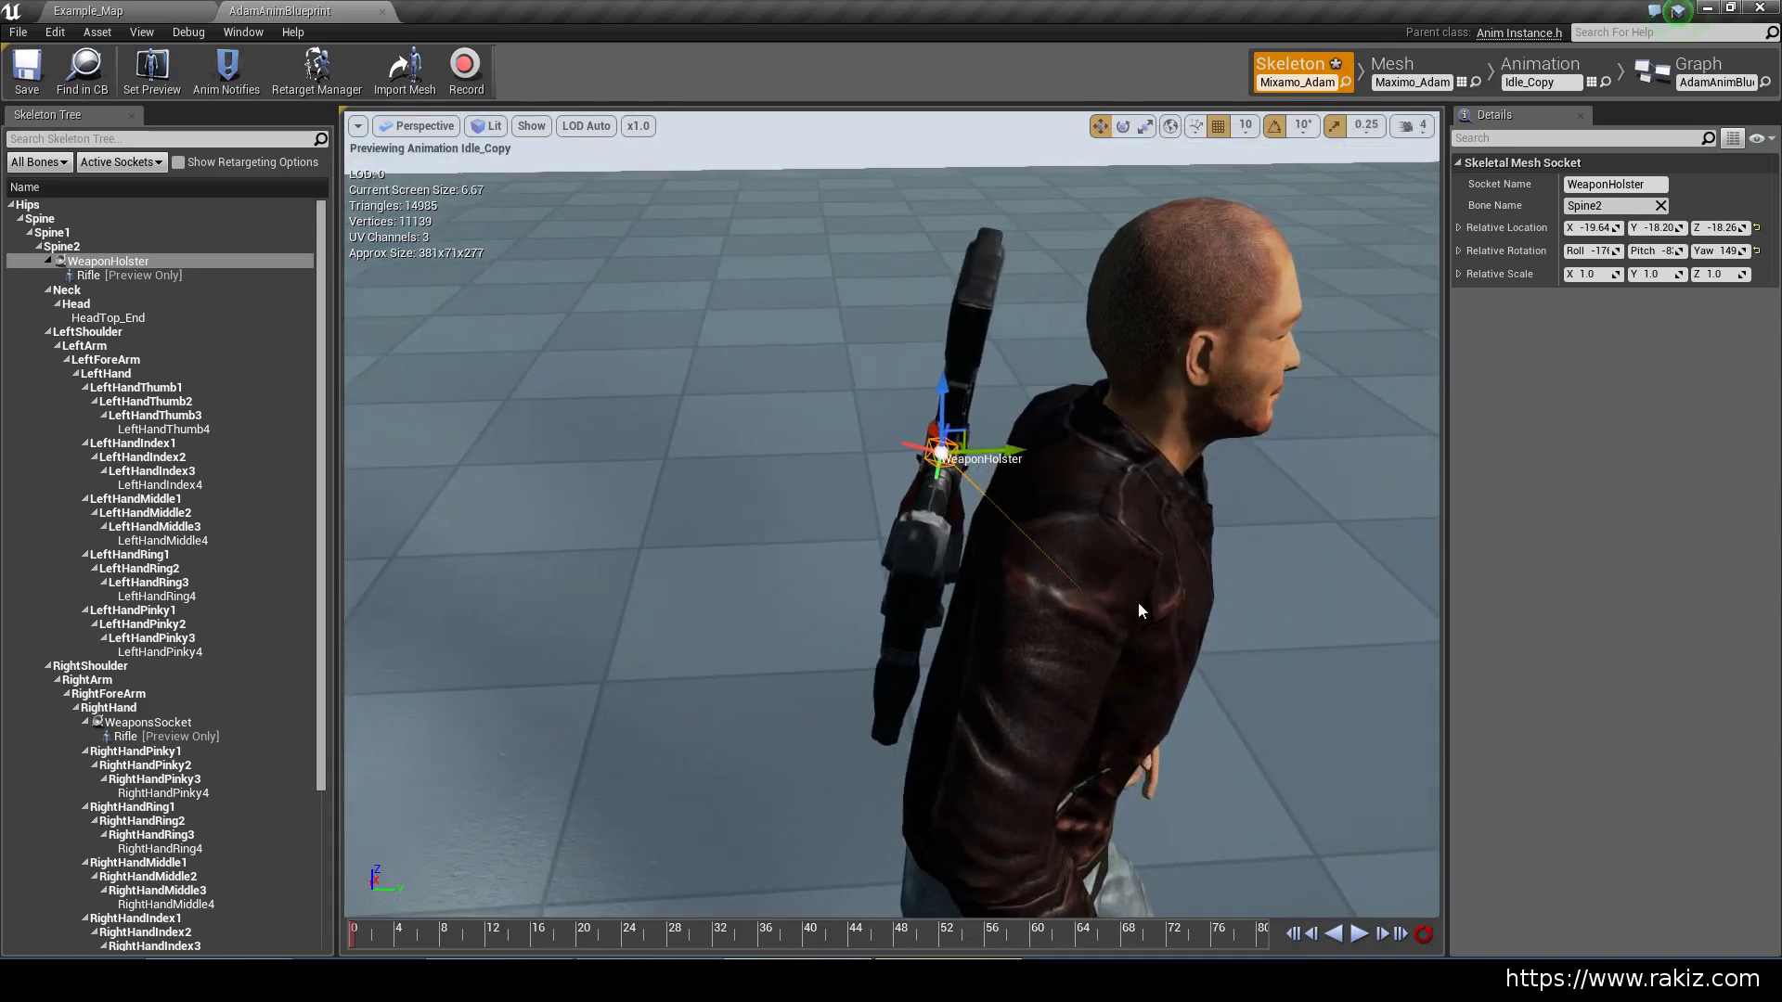
pyautogui.moveTo(1003, 451); pyautogui.dragTo(1017, 453)
pyautogui.moveTo(1016, 452); pyautogui.dragTo(1274, 511, button='right')
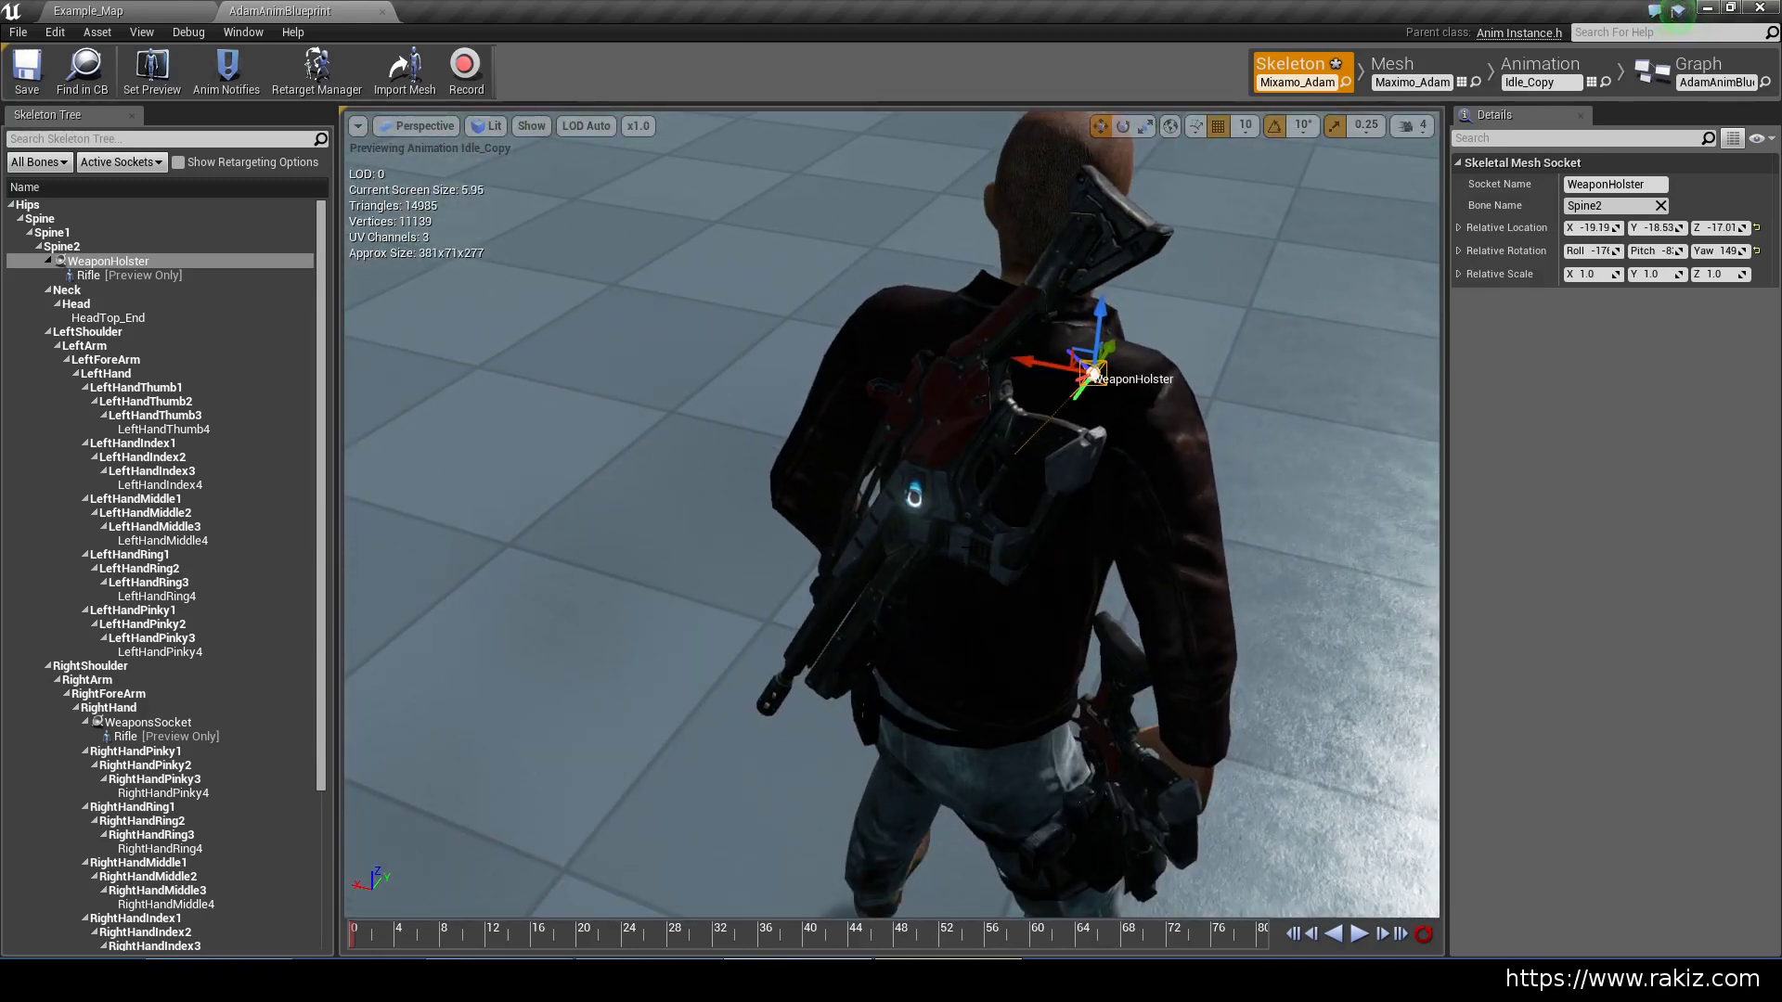
pyautogui.scroll(-4, 971, 550)
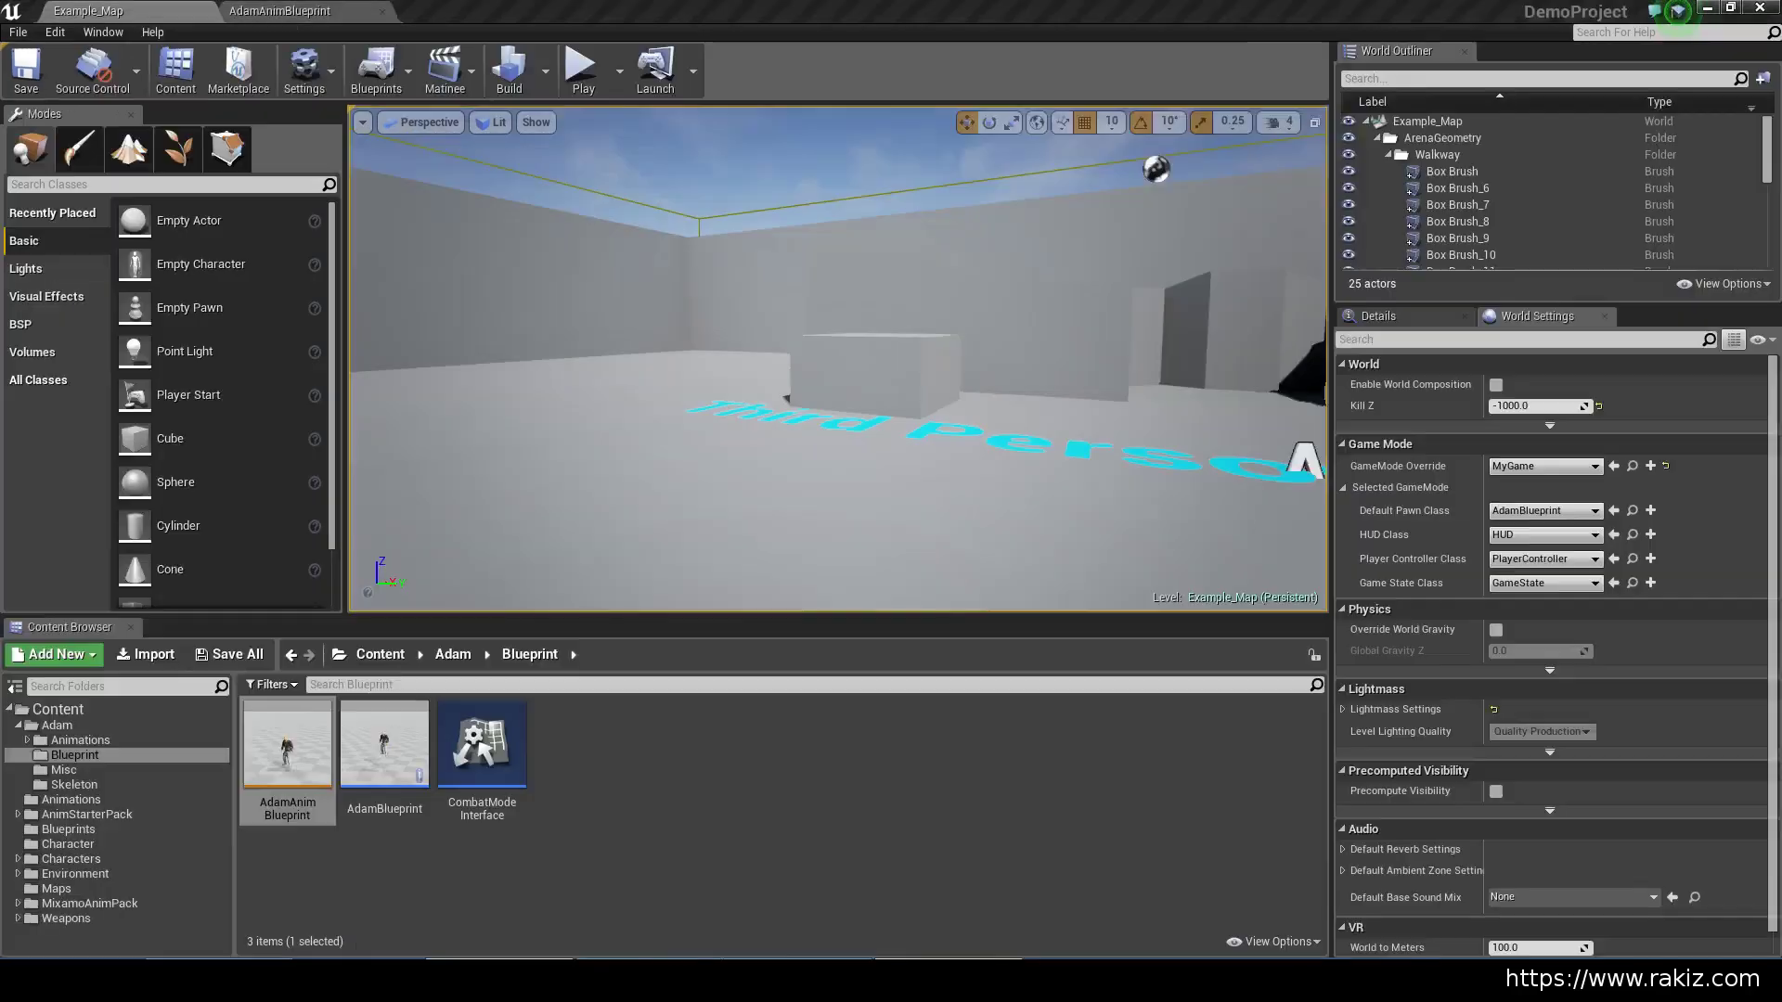
# Open the MyCharacter blueprint from Blueprints, dock it, and frame the rifle-spawning group
pyautogui.click(68, 828)
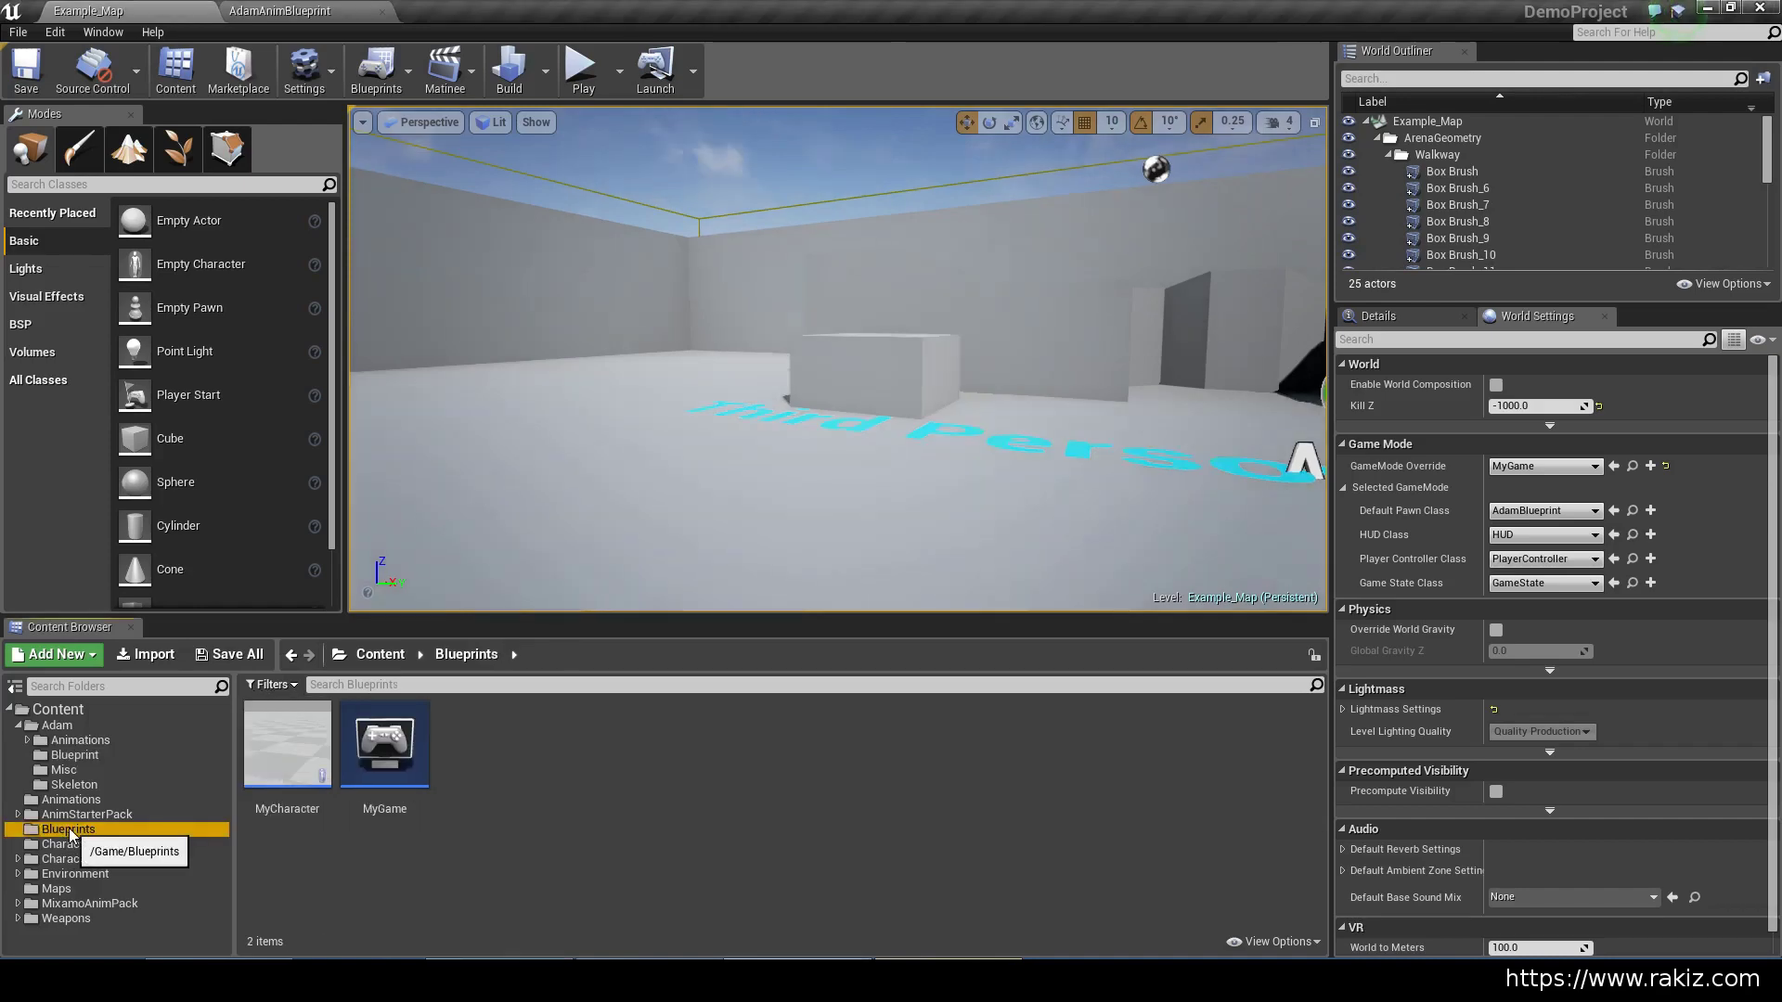
pyautogui.doubleClick(273, 731)
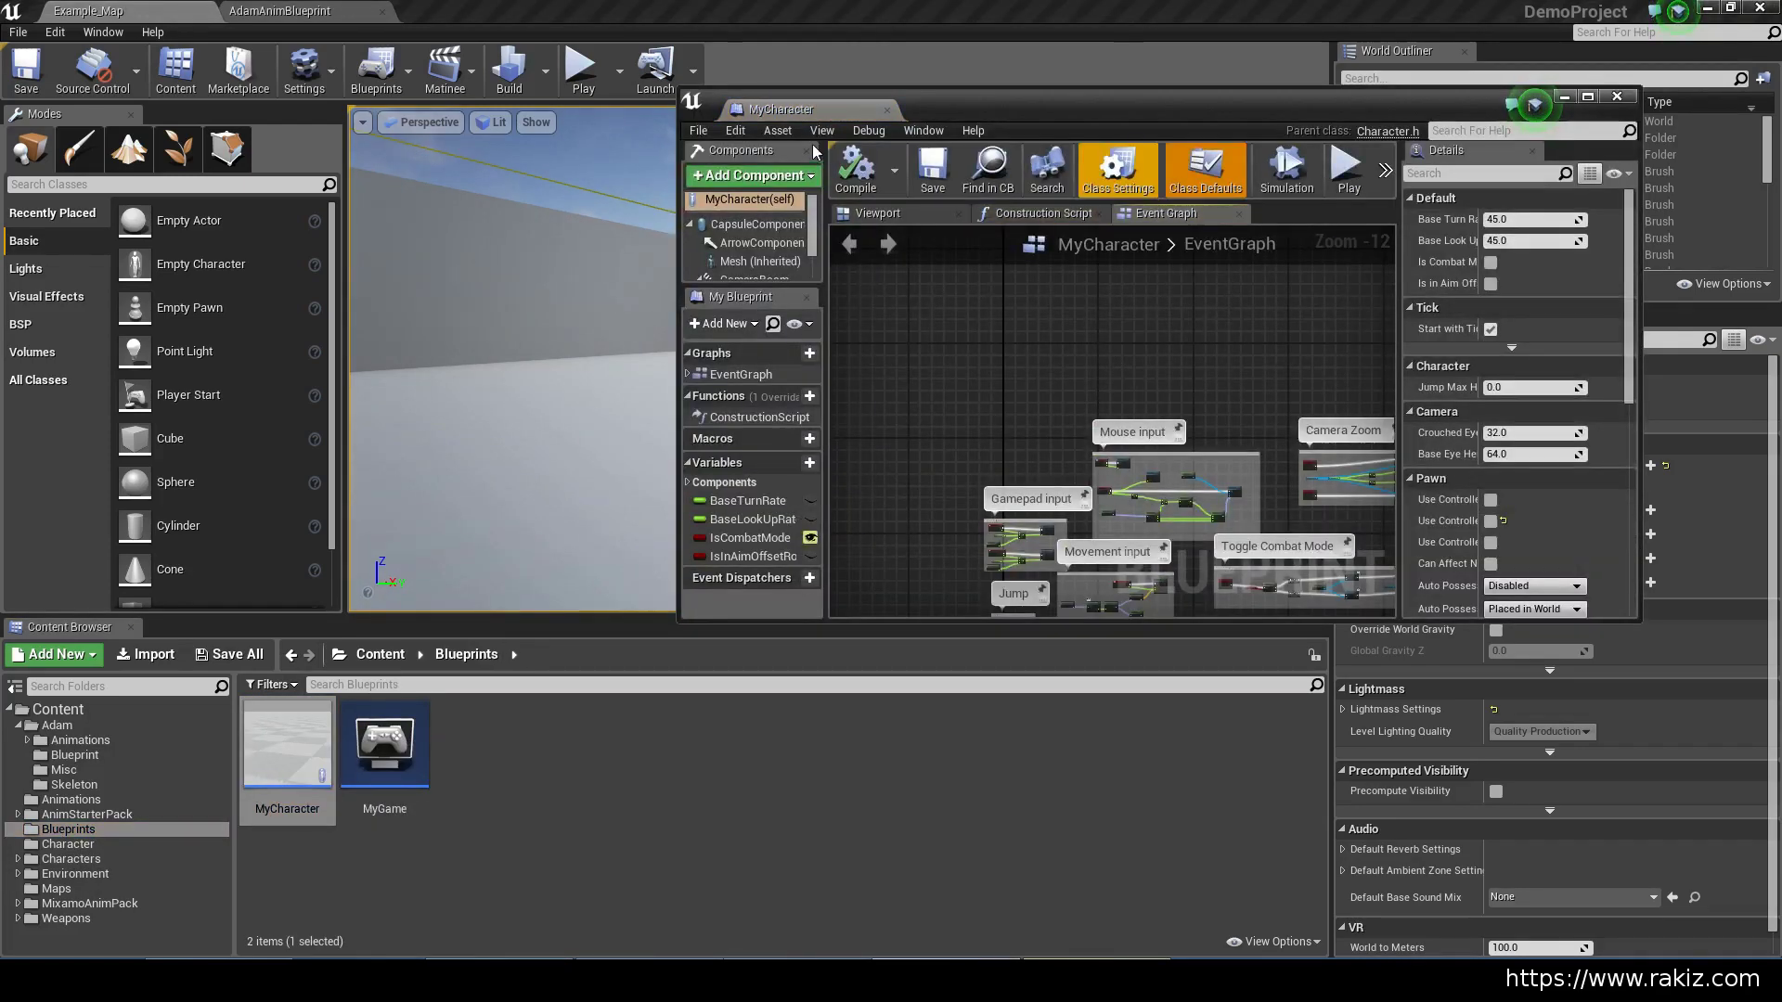
pyautogui.moveTo(809, 112); pyautogui.dragTo(493, 8)
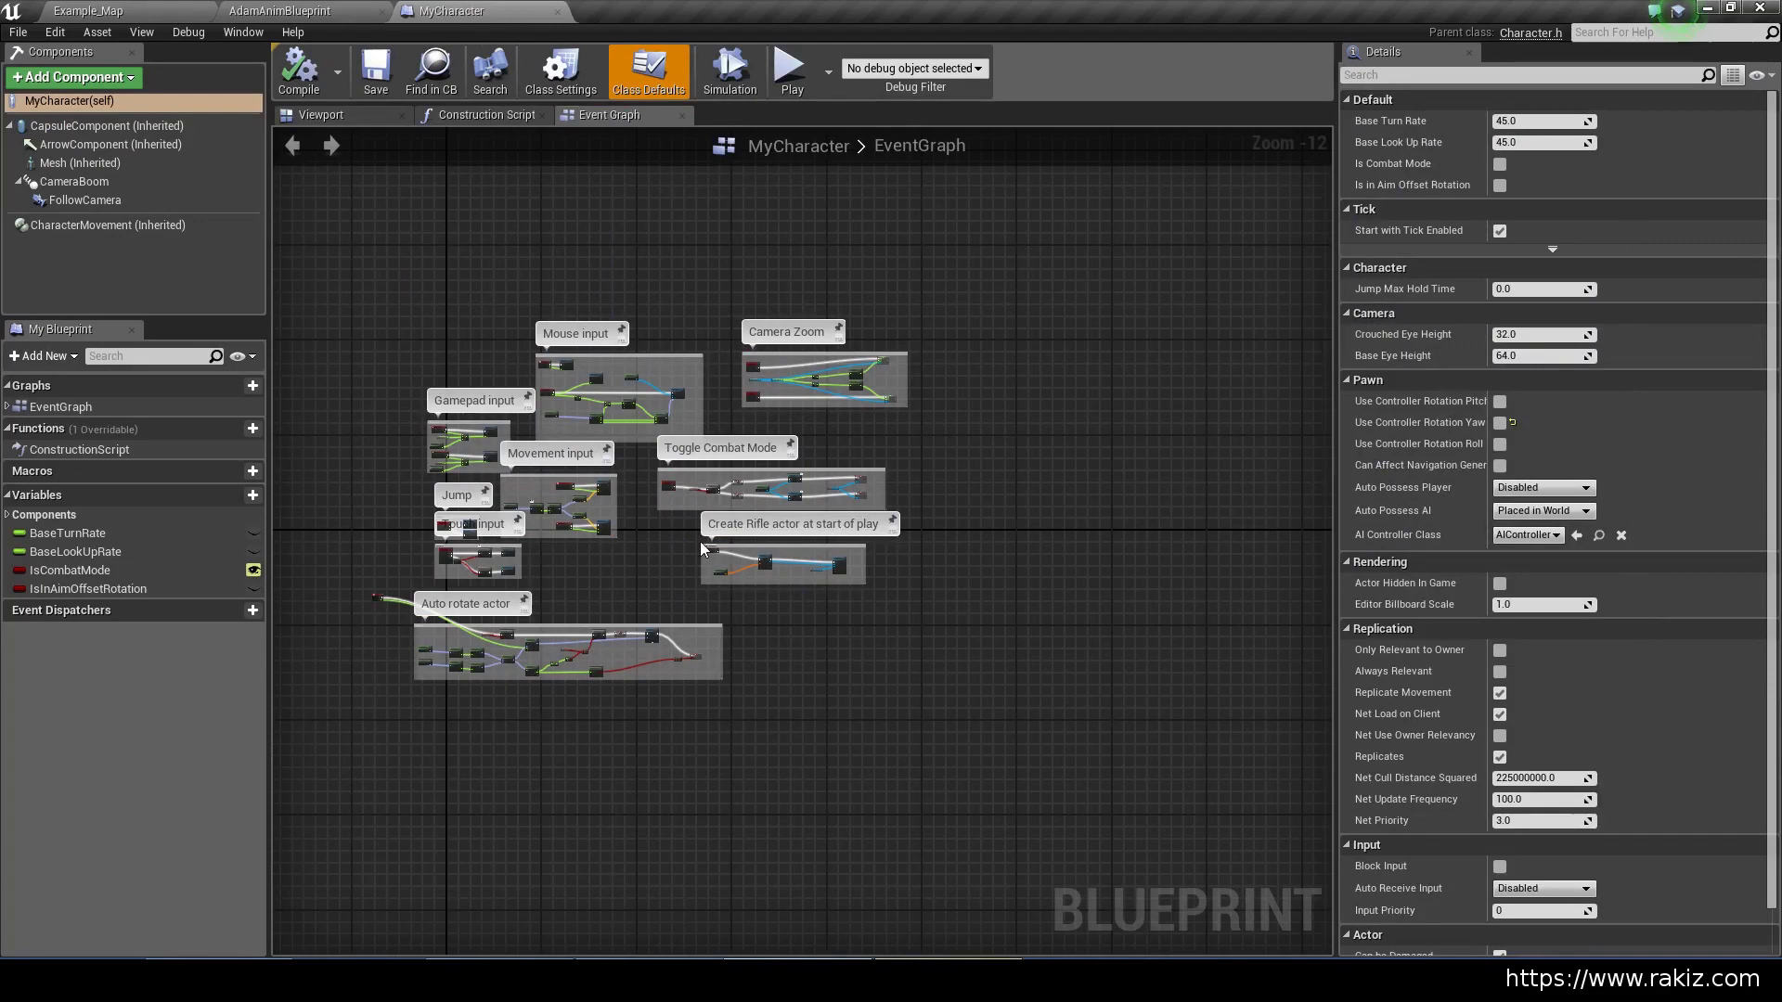
pyautogui.click(729, 562)
pyautogui.press('Home')
pyautogui.moveTo(778, 533); pyautogui.dragTo(571, 494, button='right')
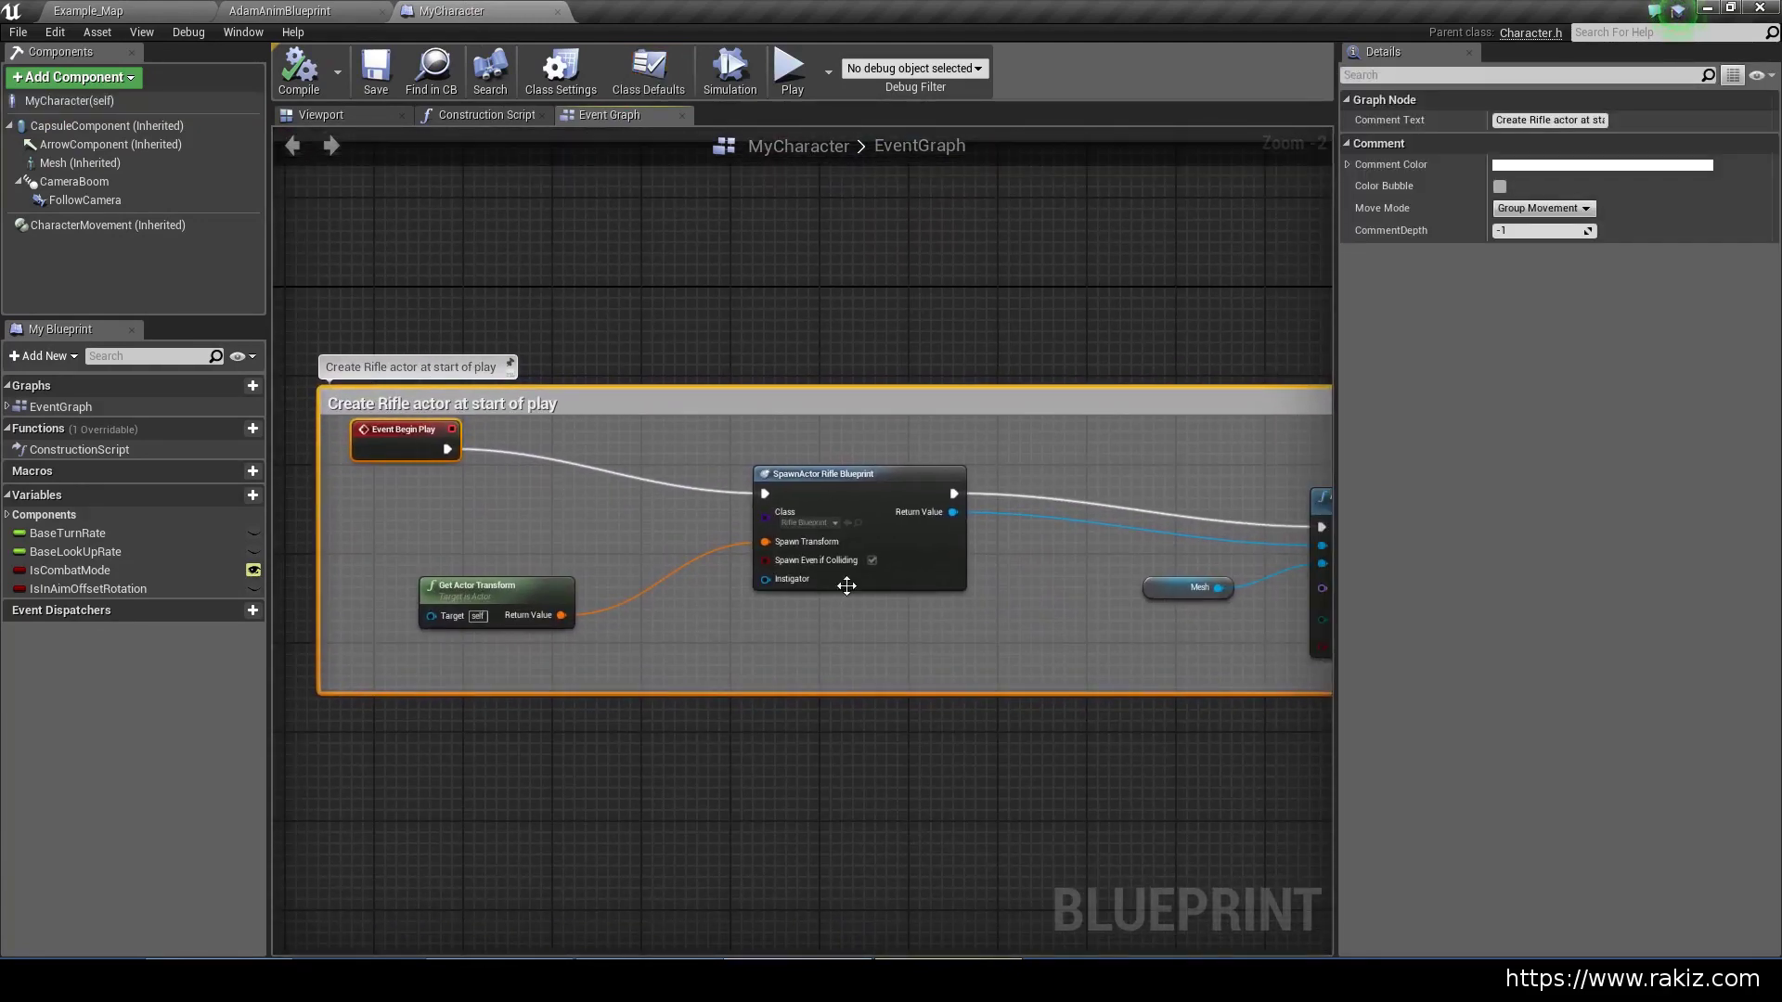
pyautogui.scroll(4, 847, 585)
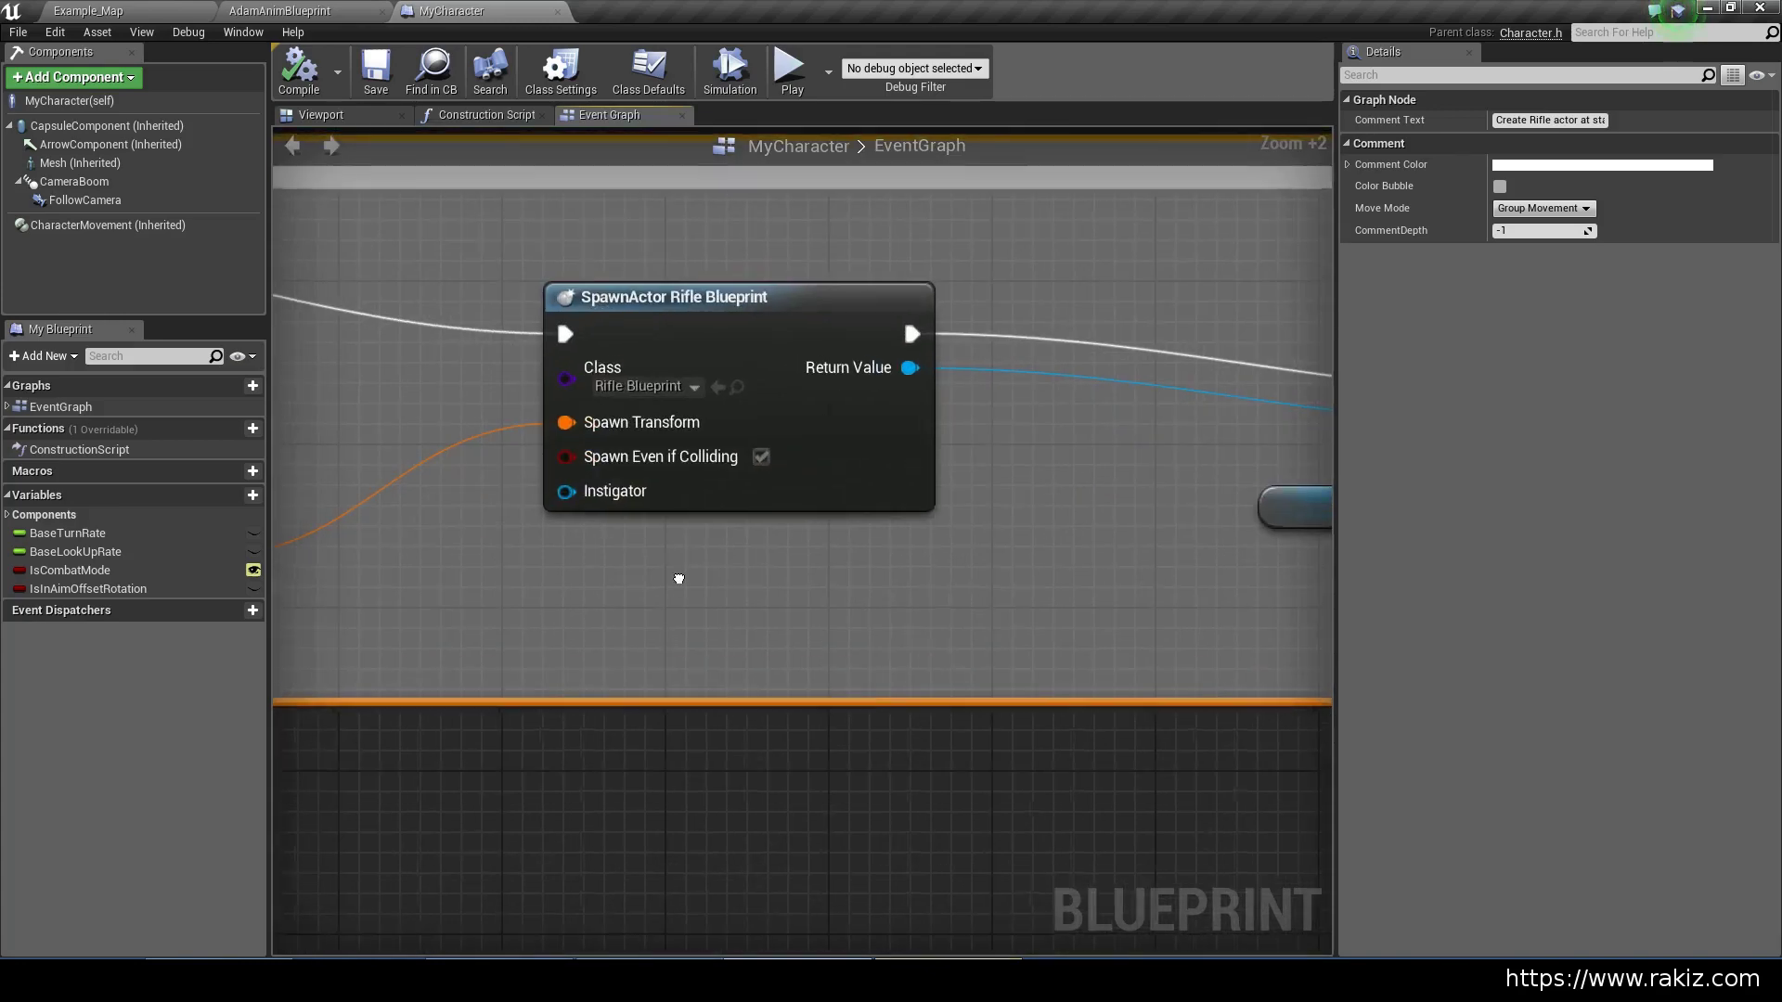
# Change the Attach Actor to Component socket name from WeaponsSocket to WeaponHolster
pyautogui.moveTo(1336, 286); pyautogui.dragTo(1622, 286)
pyautogui.scroll(-4, 1179, 486)
pyautogui.moveTo(1179, 486); pyautogui.dragTo(779, 460, button='right')
pyautogui.scroll(2, 1152, 510)
pyautogui.moveTo(1161, 549); pyautogui.dragTo(1093, 550, button='right')
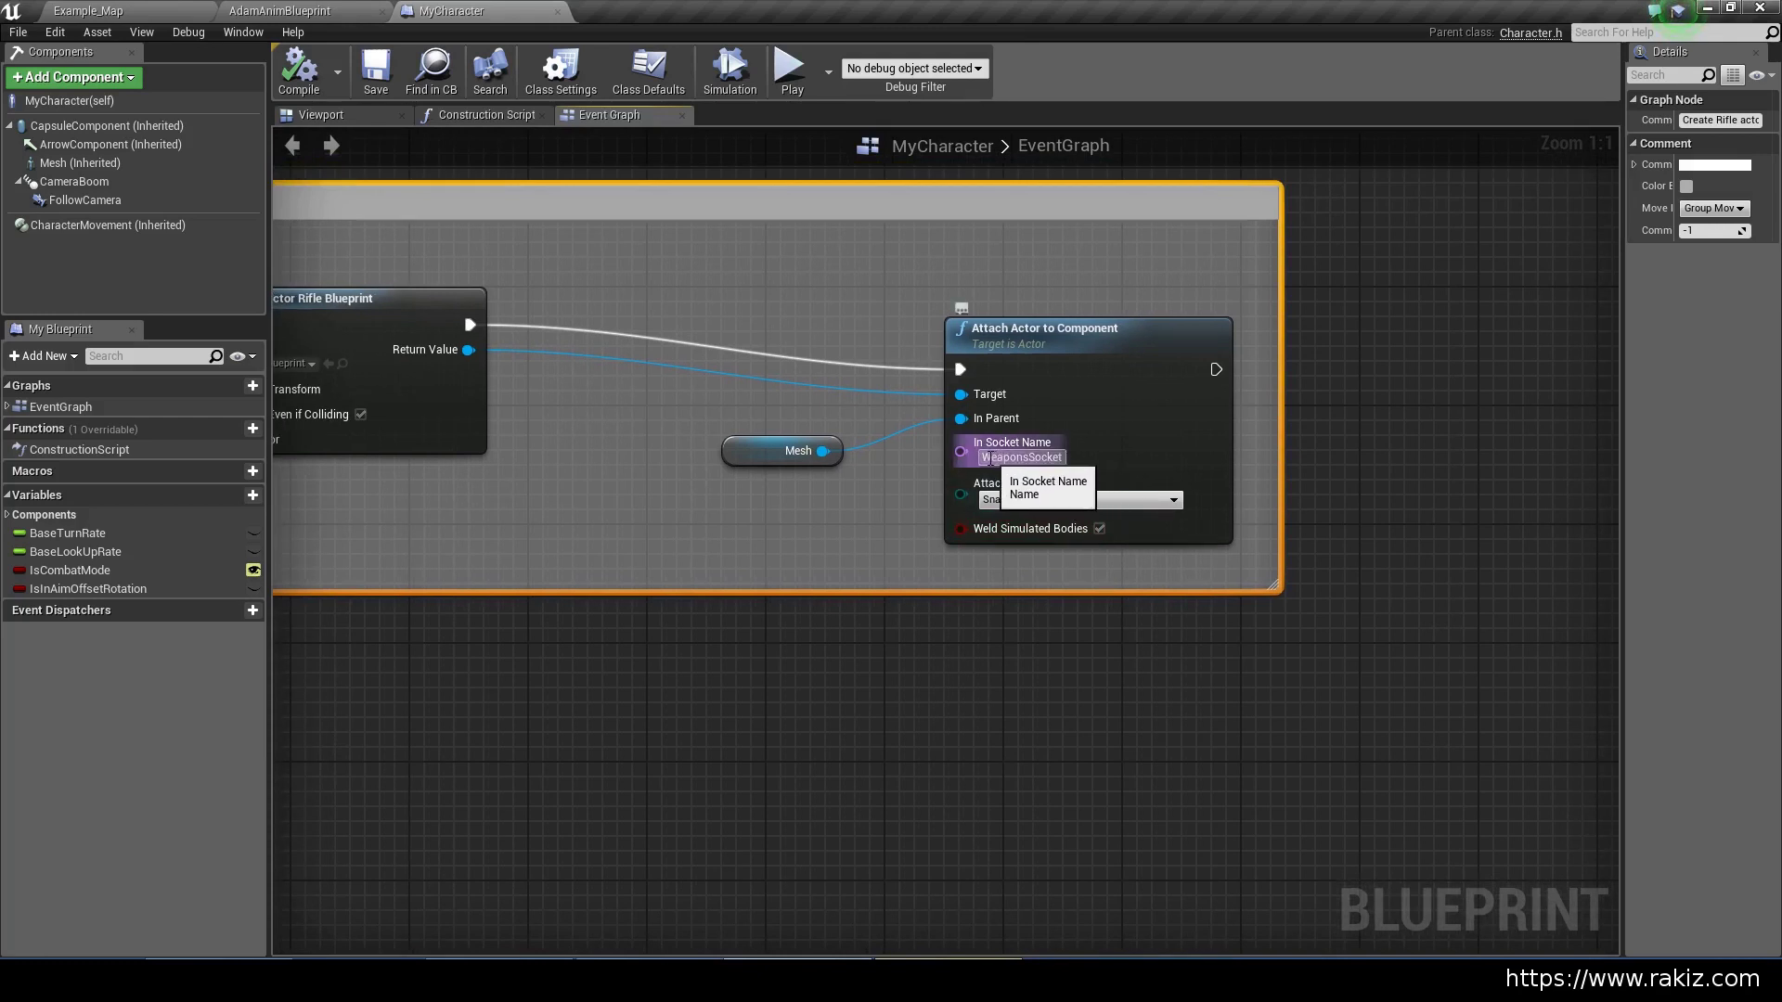
pyautogui.moveTo(984, 457); pyautogui.dragTo(1112, 453)
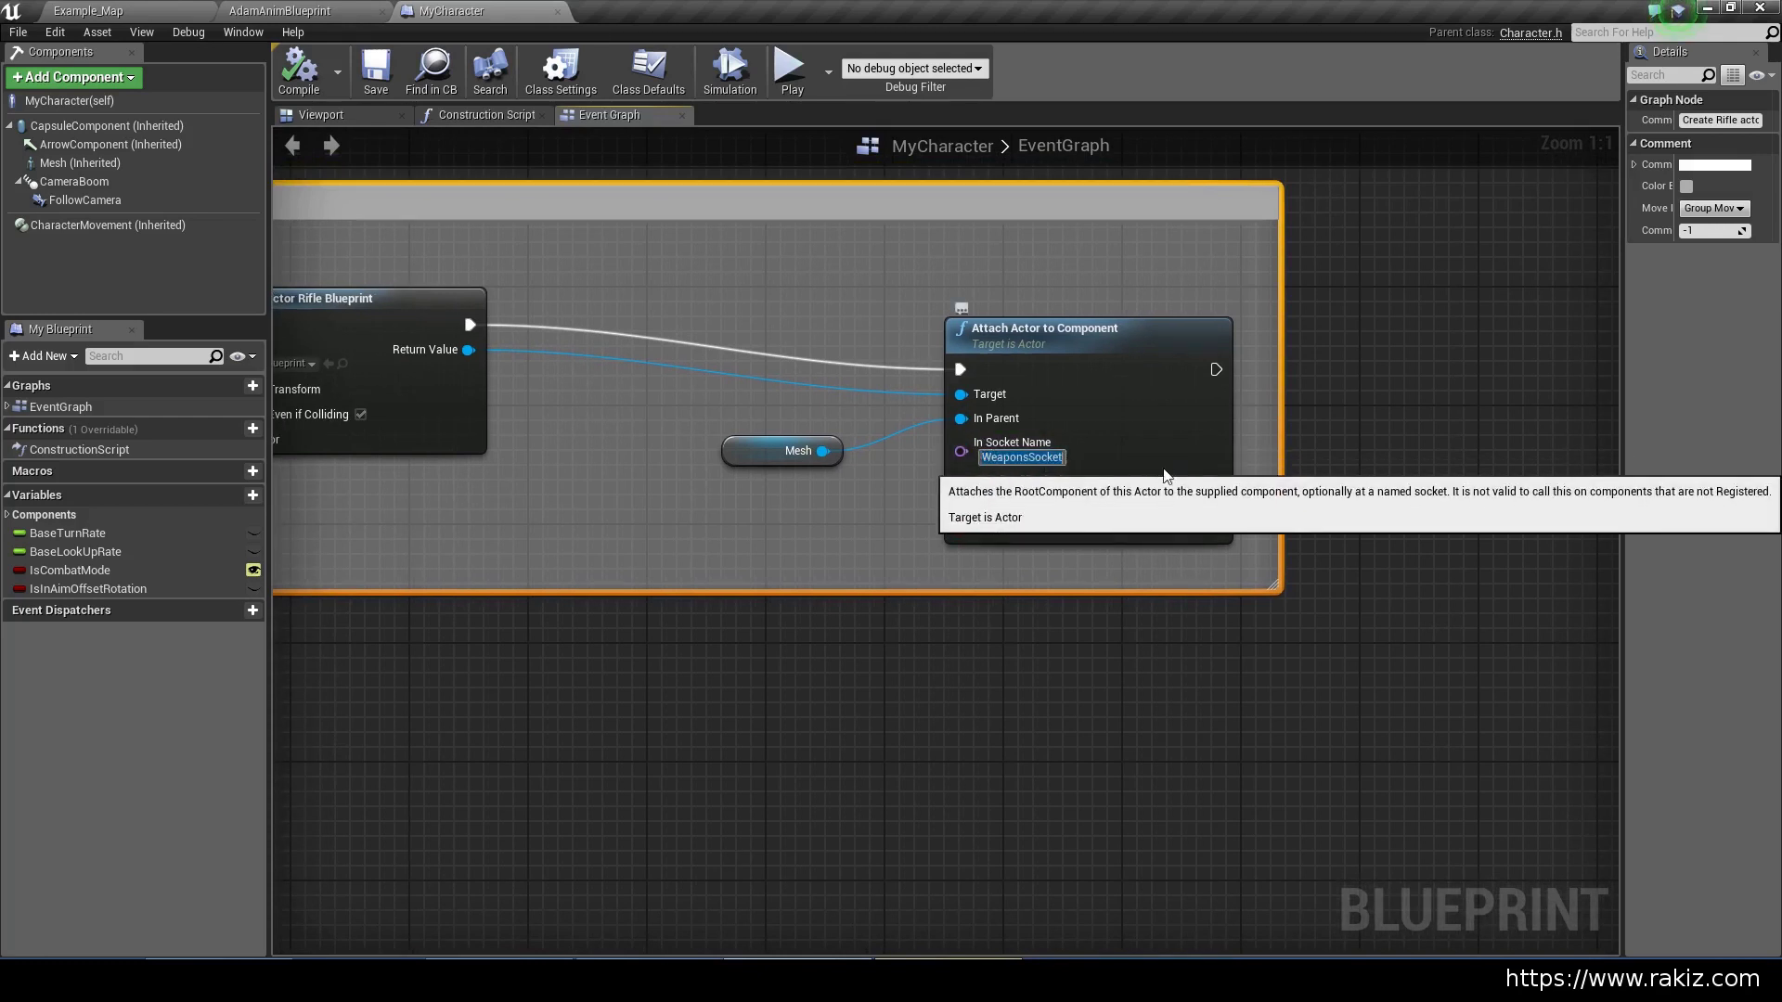
pyautogui.write('Hea')
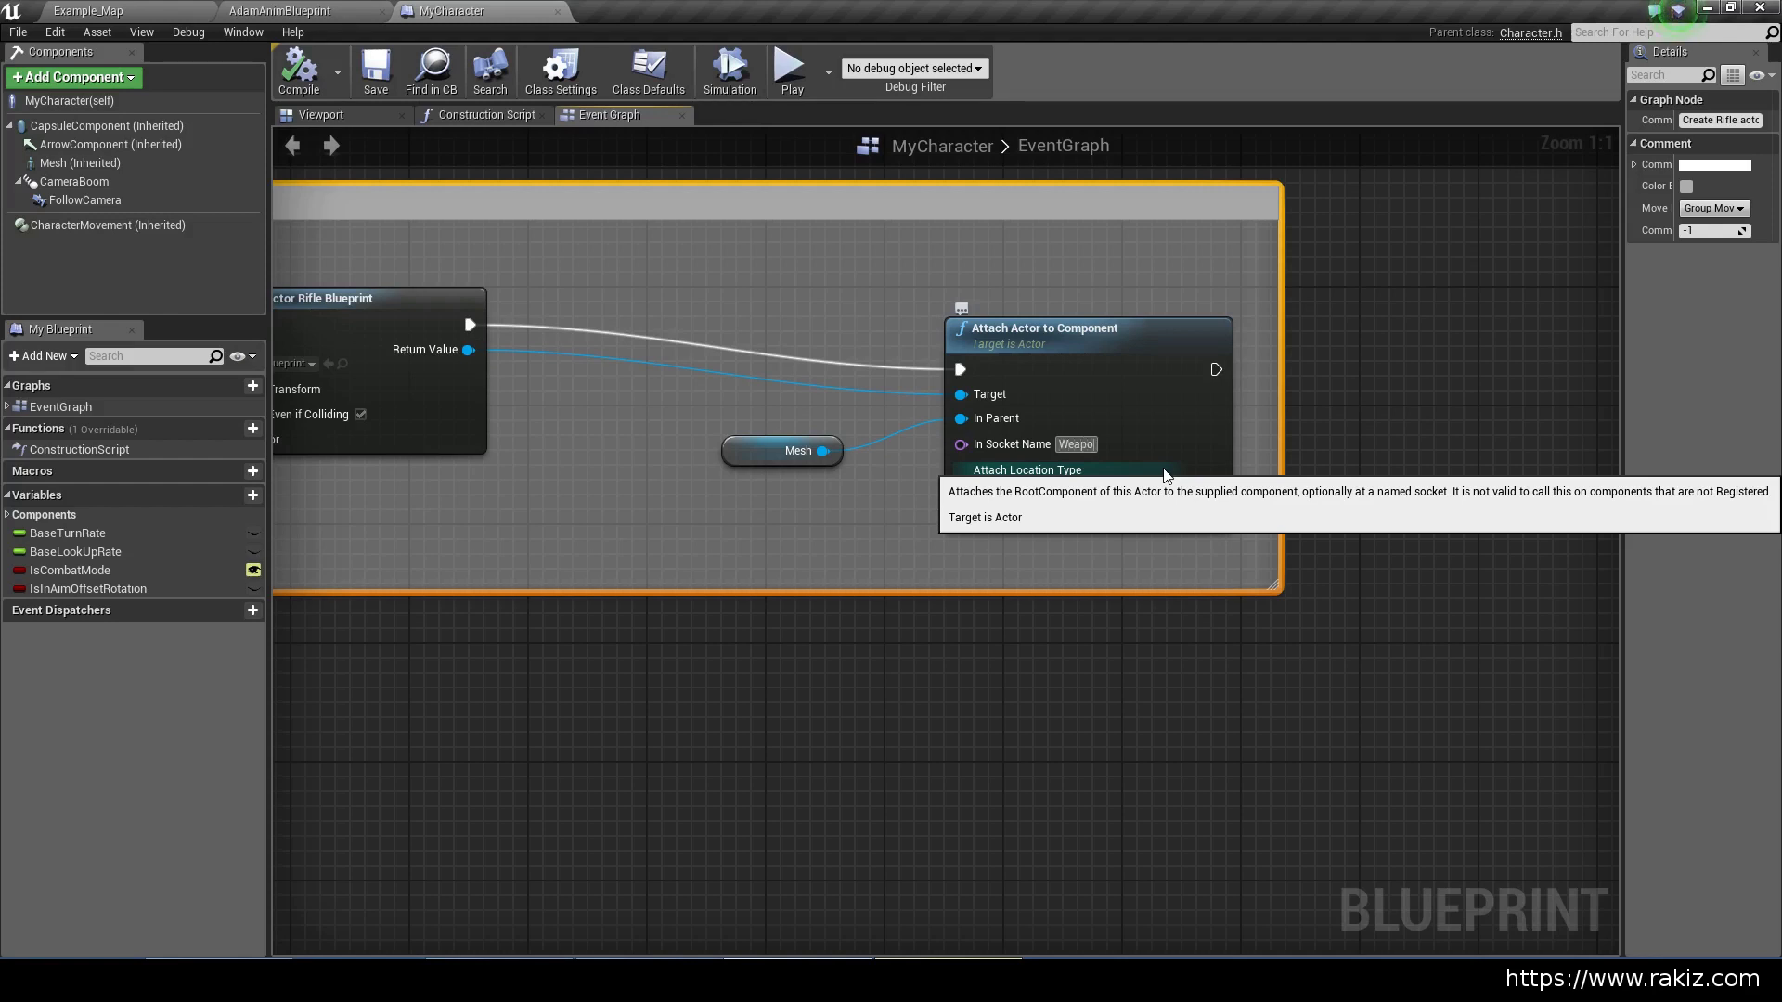
pyautogui.write('Holster')
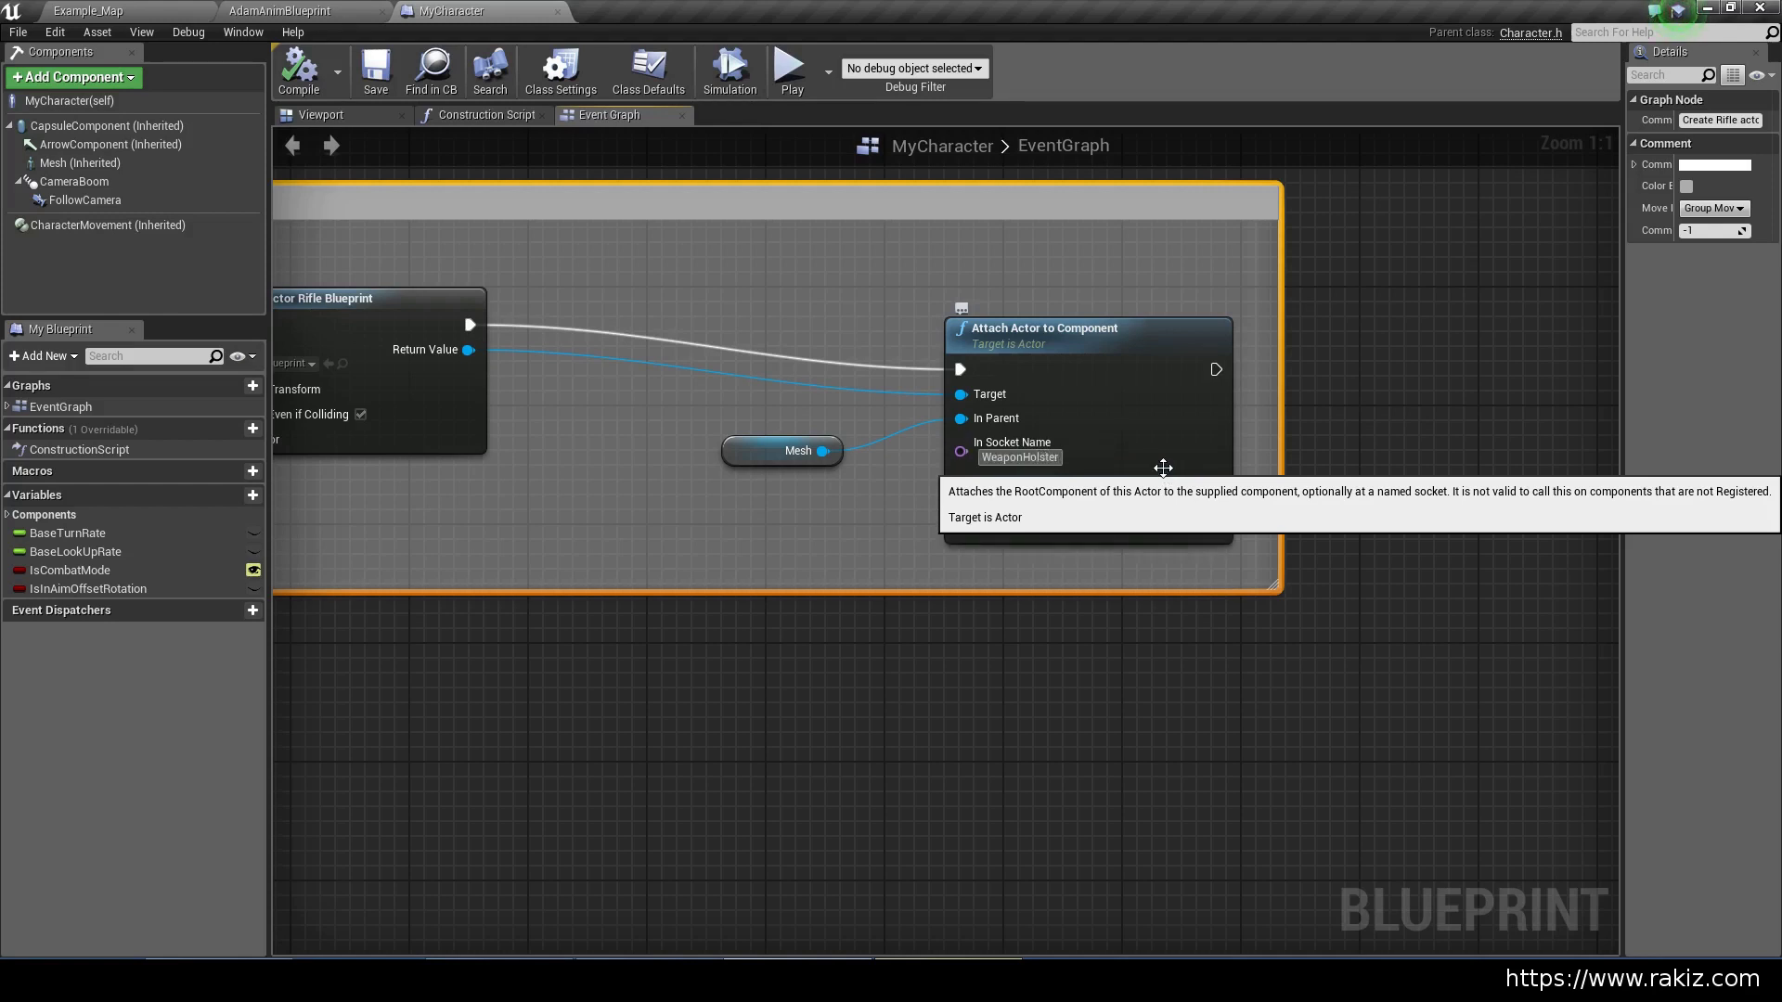
pyautogui.click(1164, 468)
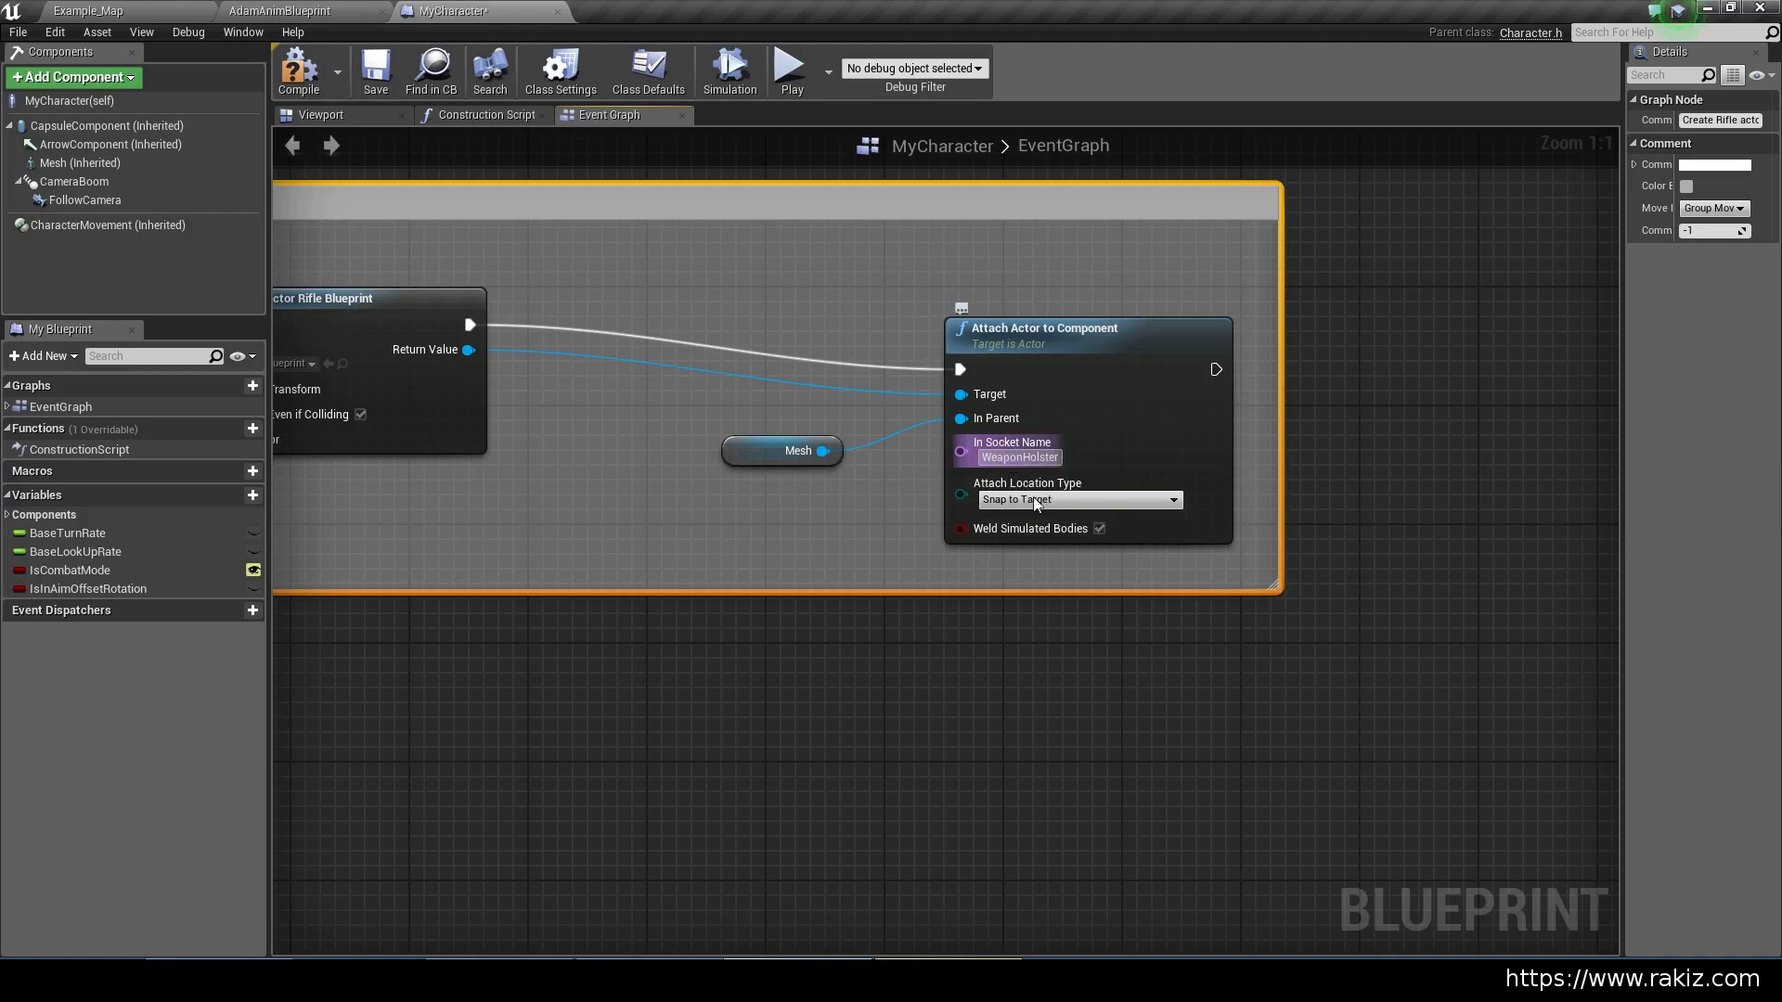
pyautogui.moveTo(551, 560); pyautogui.dragTo(911, 618, button='right')
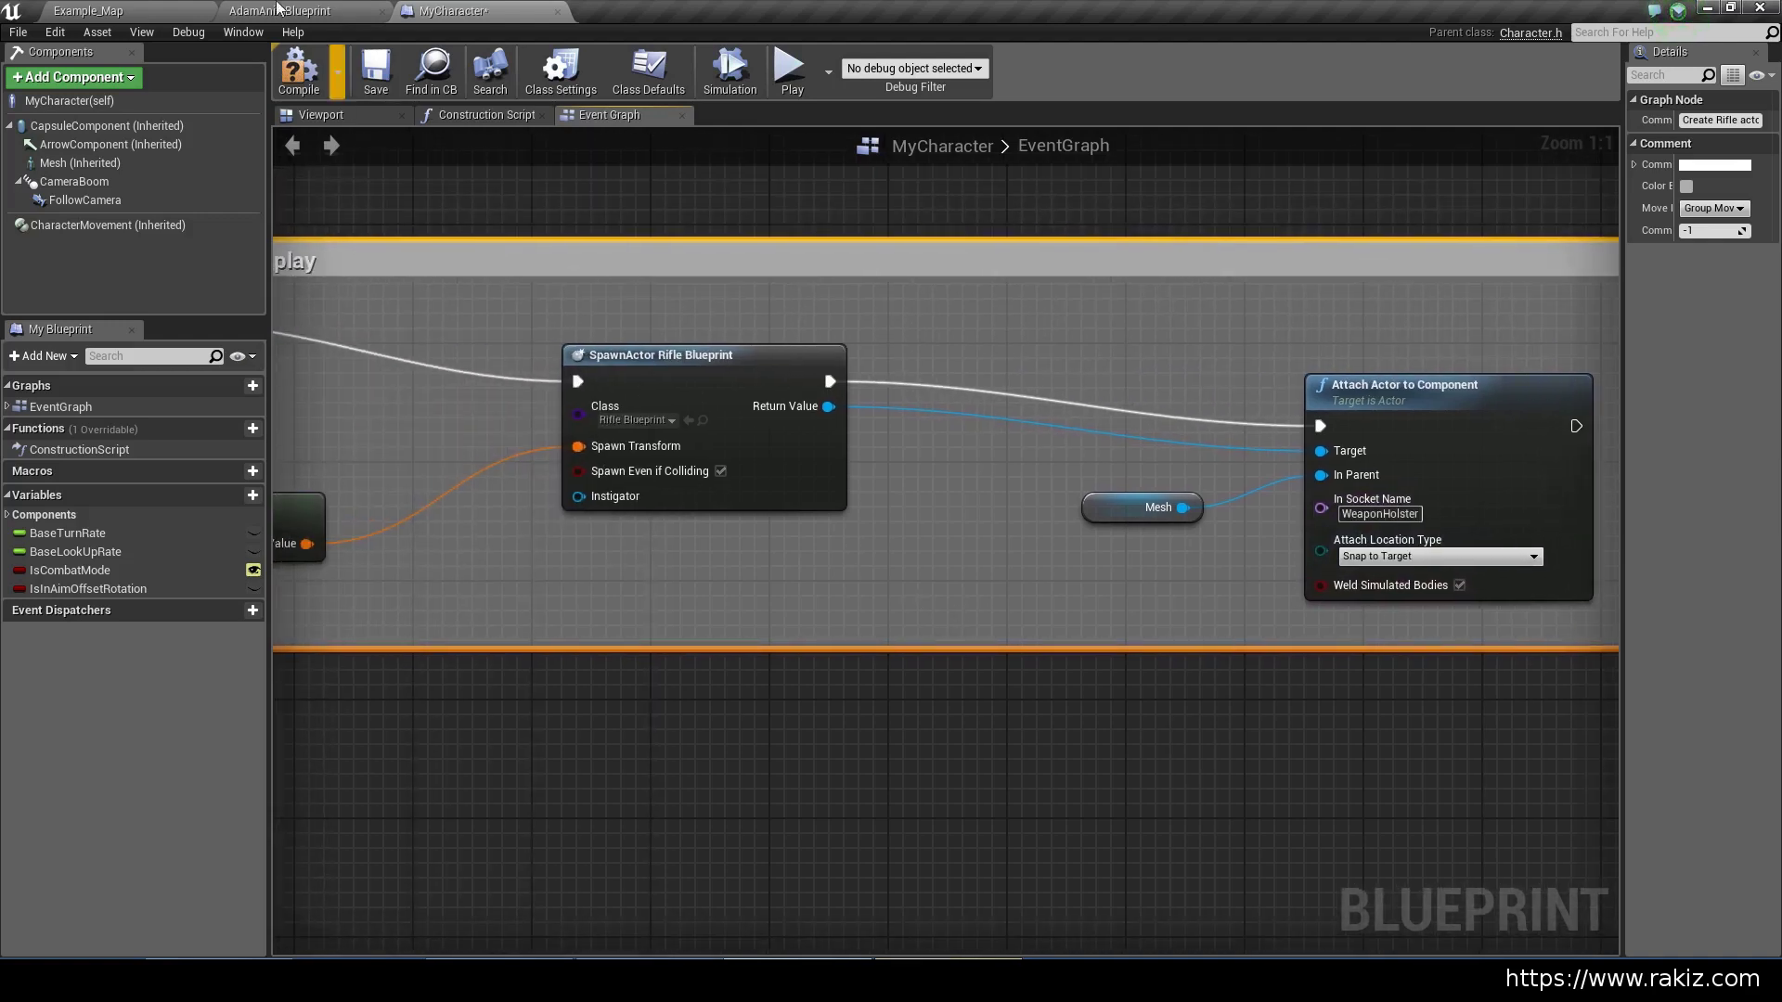
# Playtest Example_Map to check the holstered rifle, then select AdamAnimBlueprint in Adam/Blueprint
pyautogui.click(137, 8)
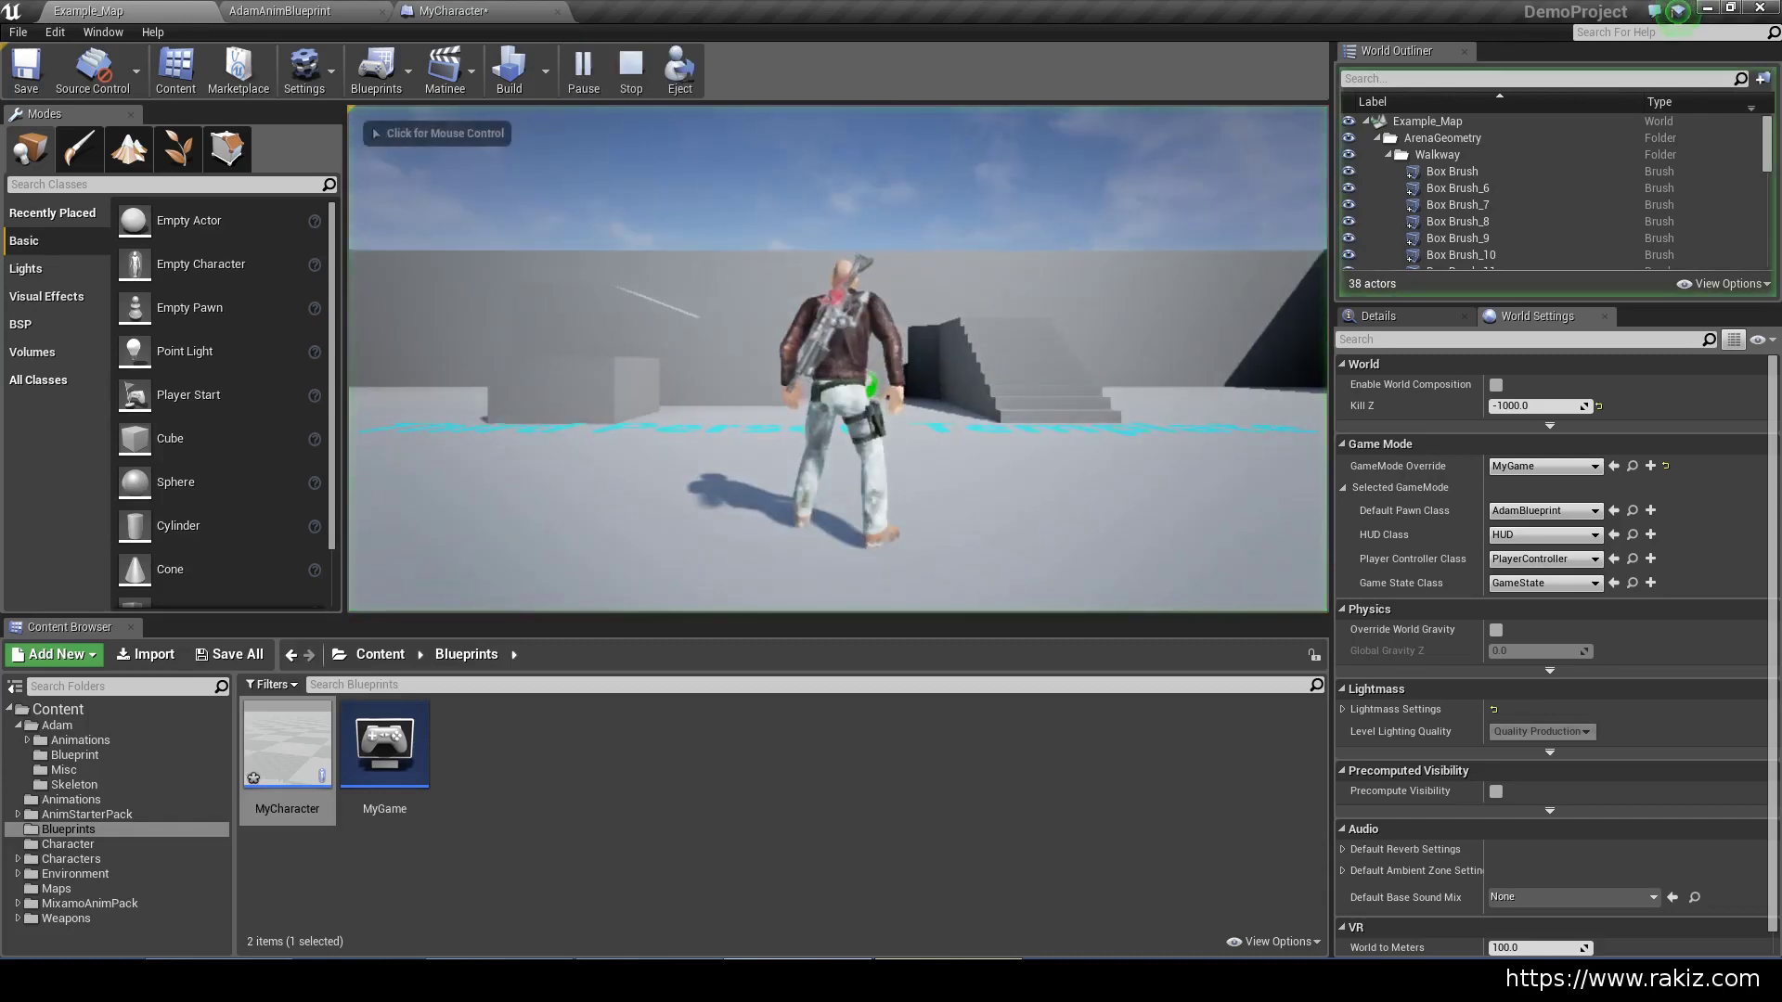
pyautogui.click(880, 497)
pyautogui.press('d')
pyautogui.press('a')
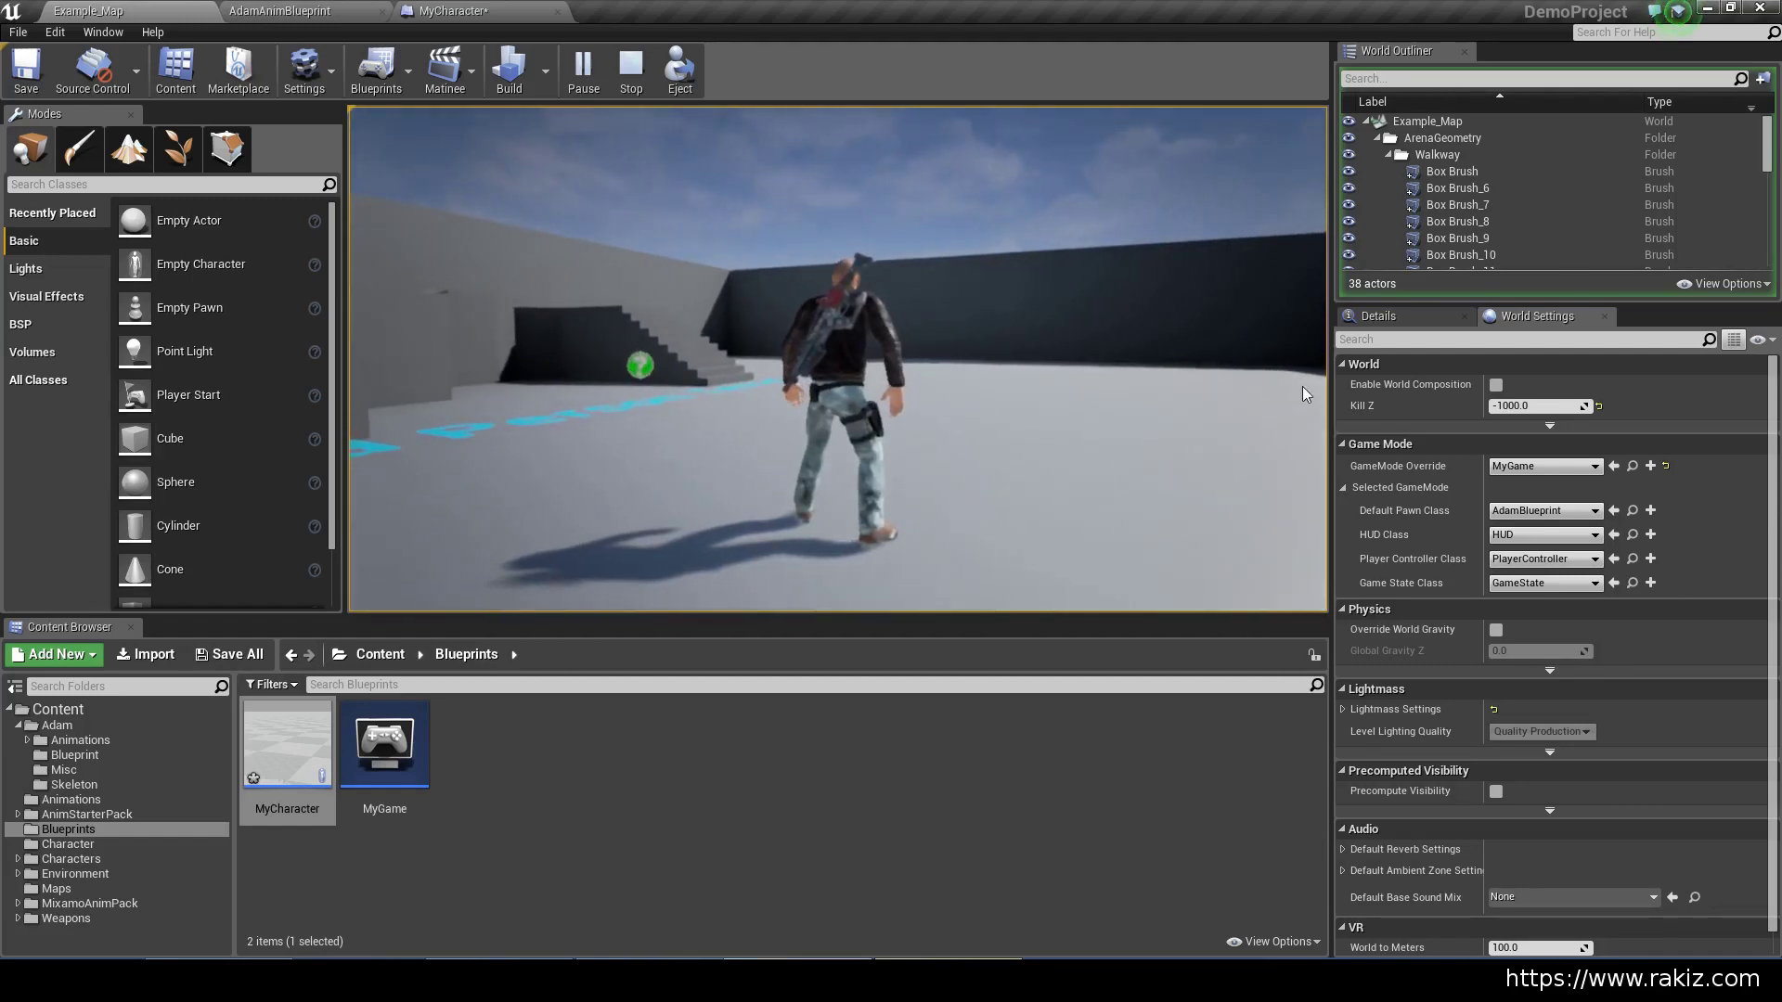
pyautogui.press('Escape')
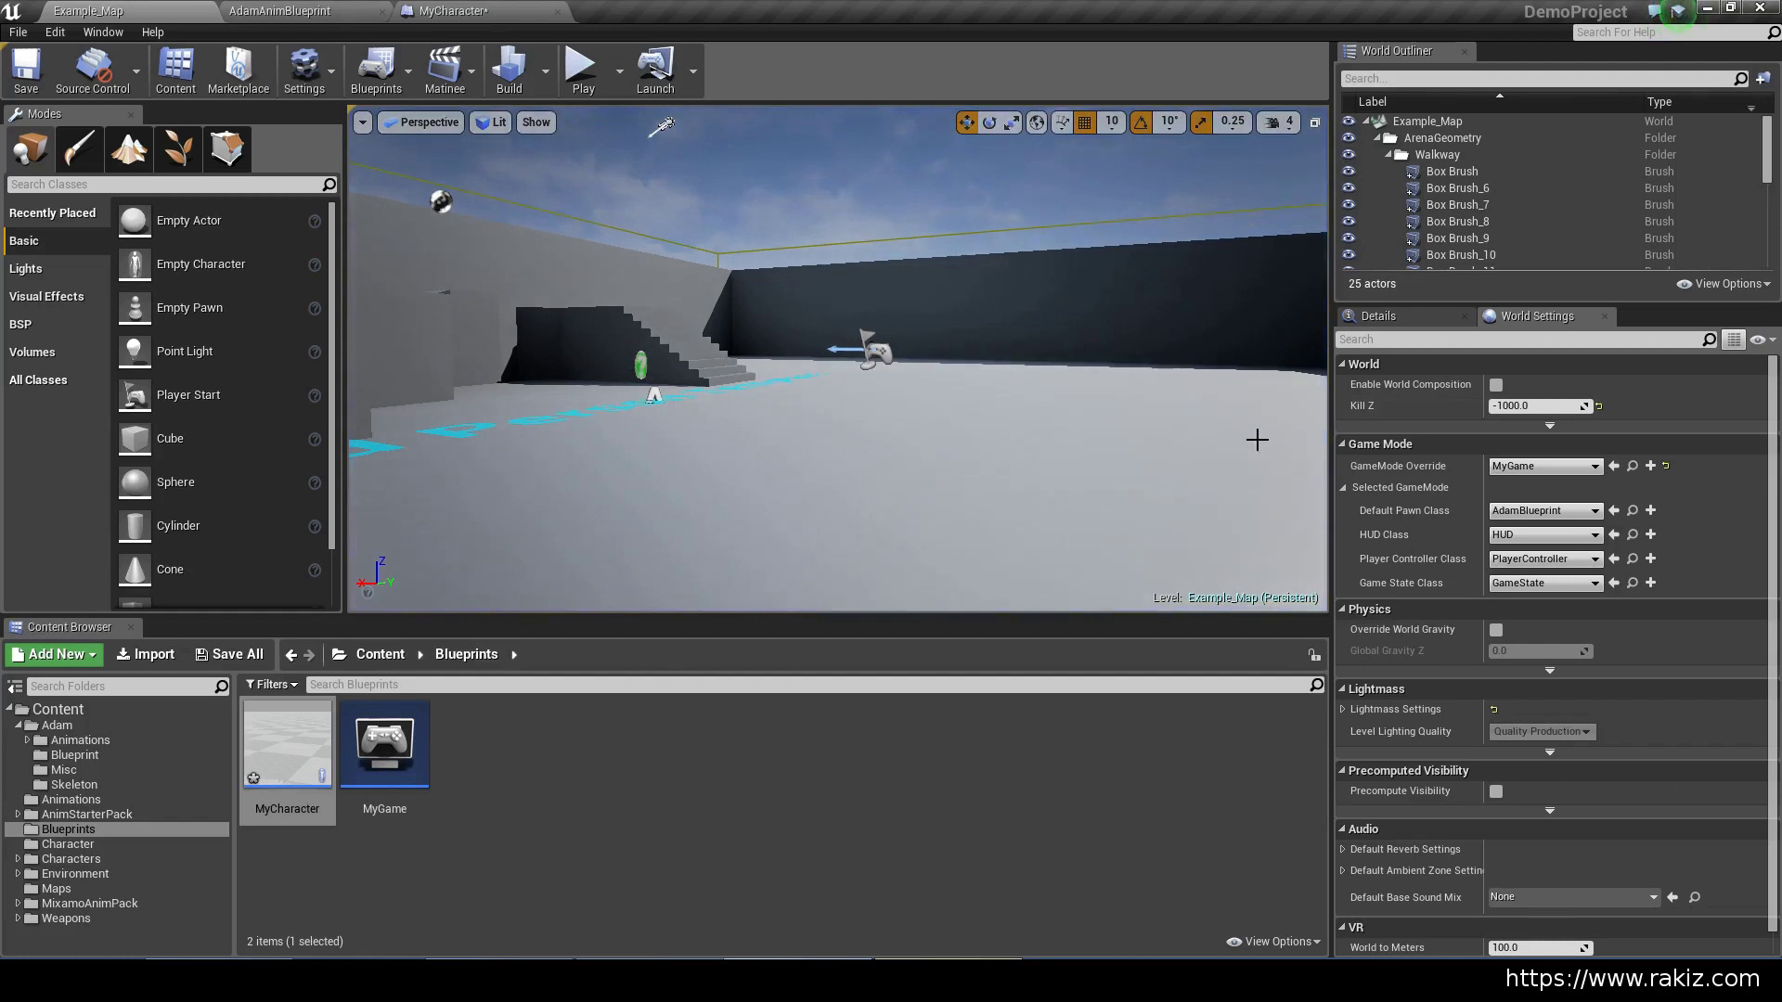
pyautogui.moveTo(1257, 438); pyautogui.dragTo(1257, 439, button='right')
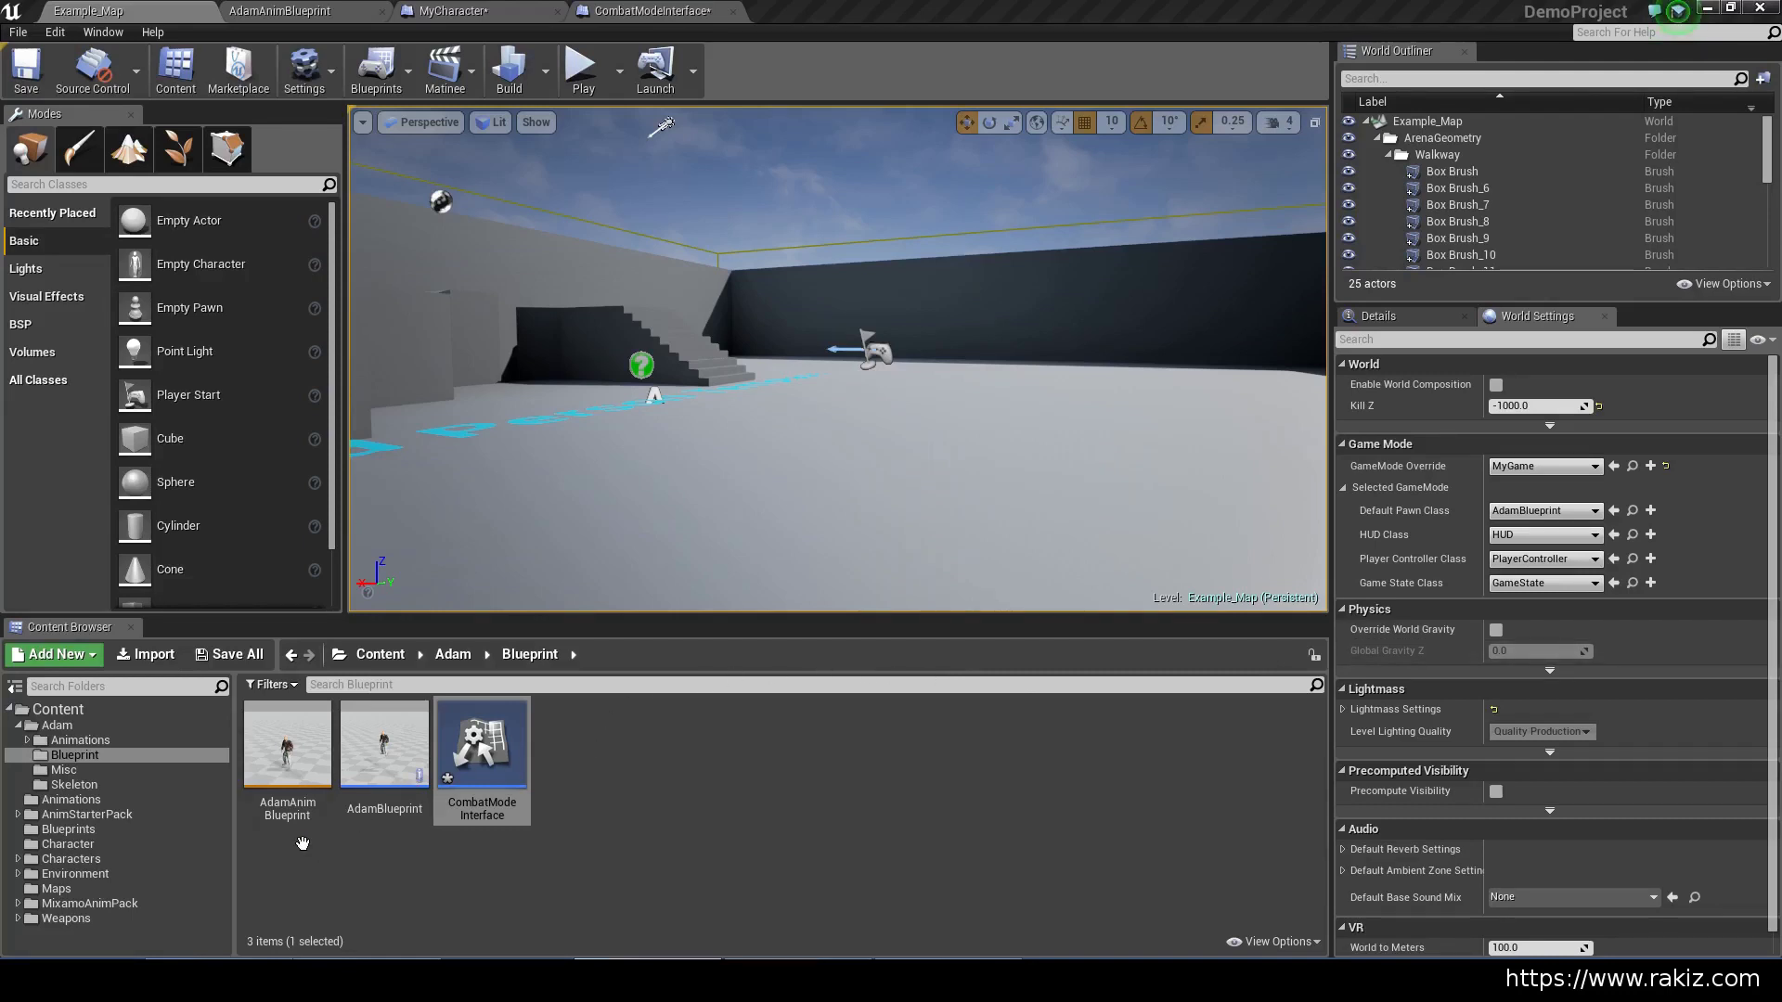
pyautogui.click(265, 763)
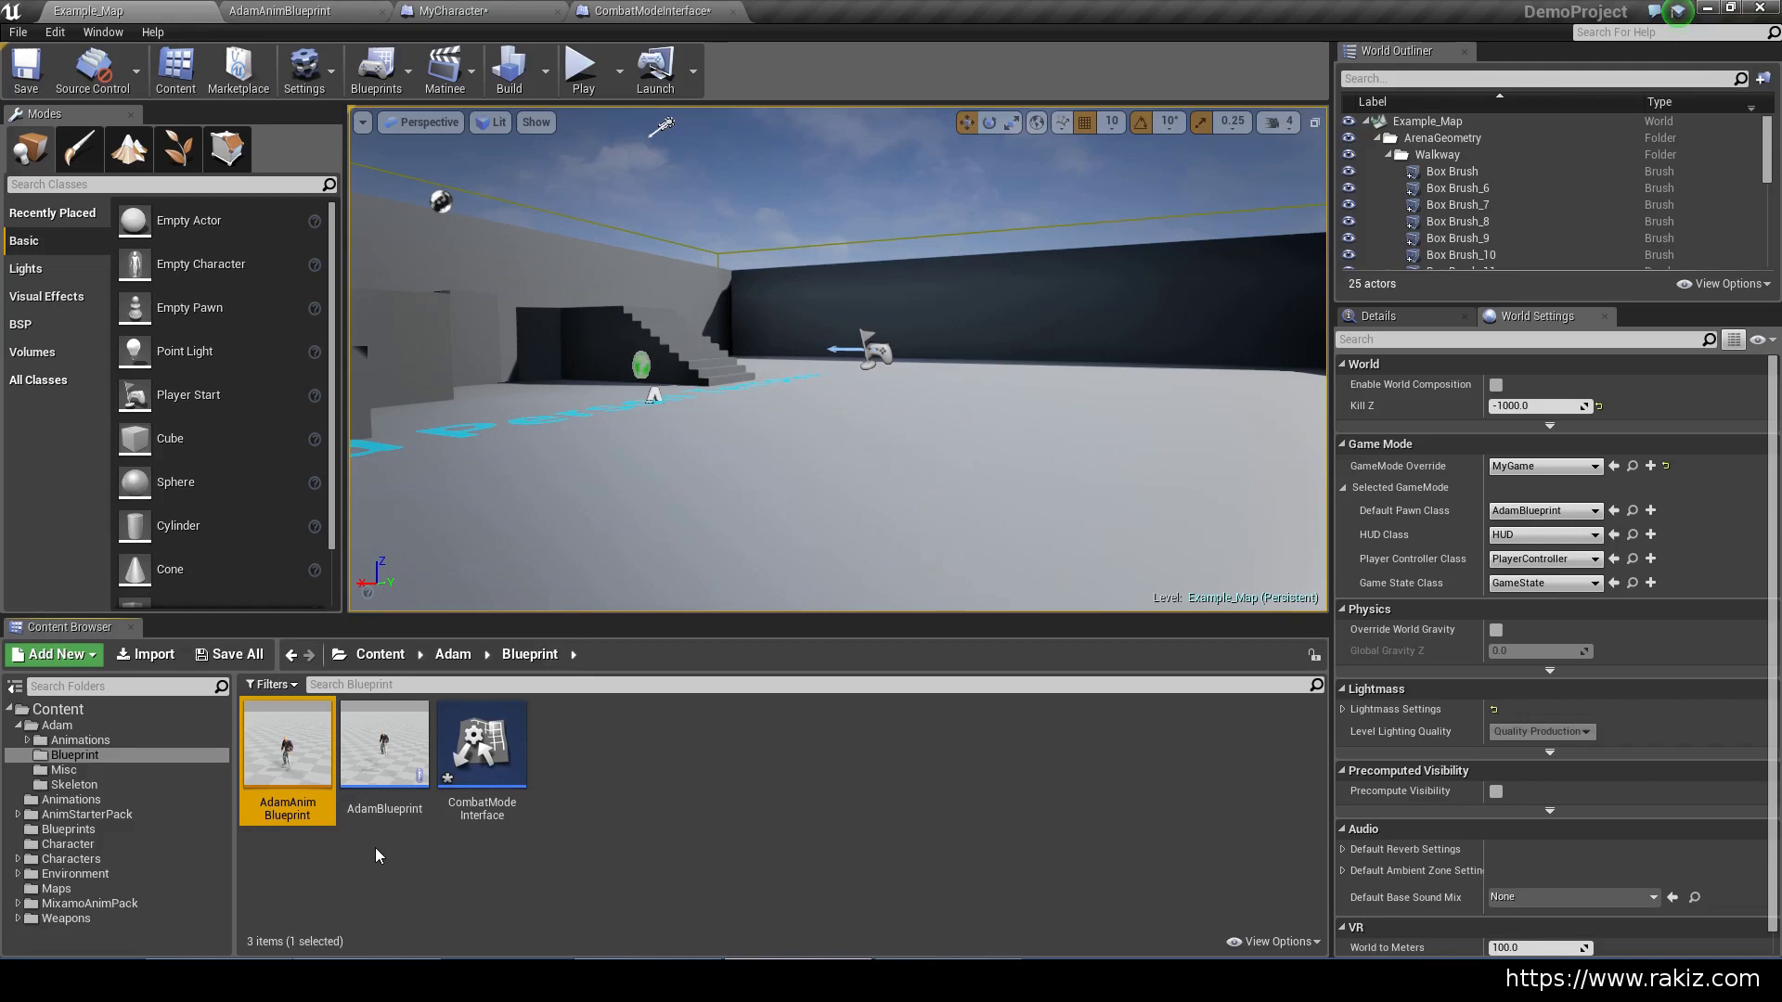
# Open CombatModeInterface and add a new function named EquipWeapon
pyautogui.doubleClick(492, 743)
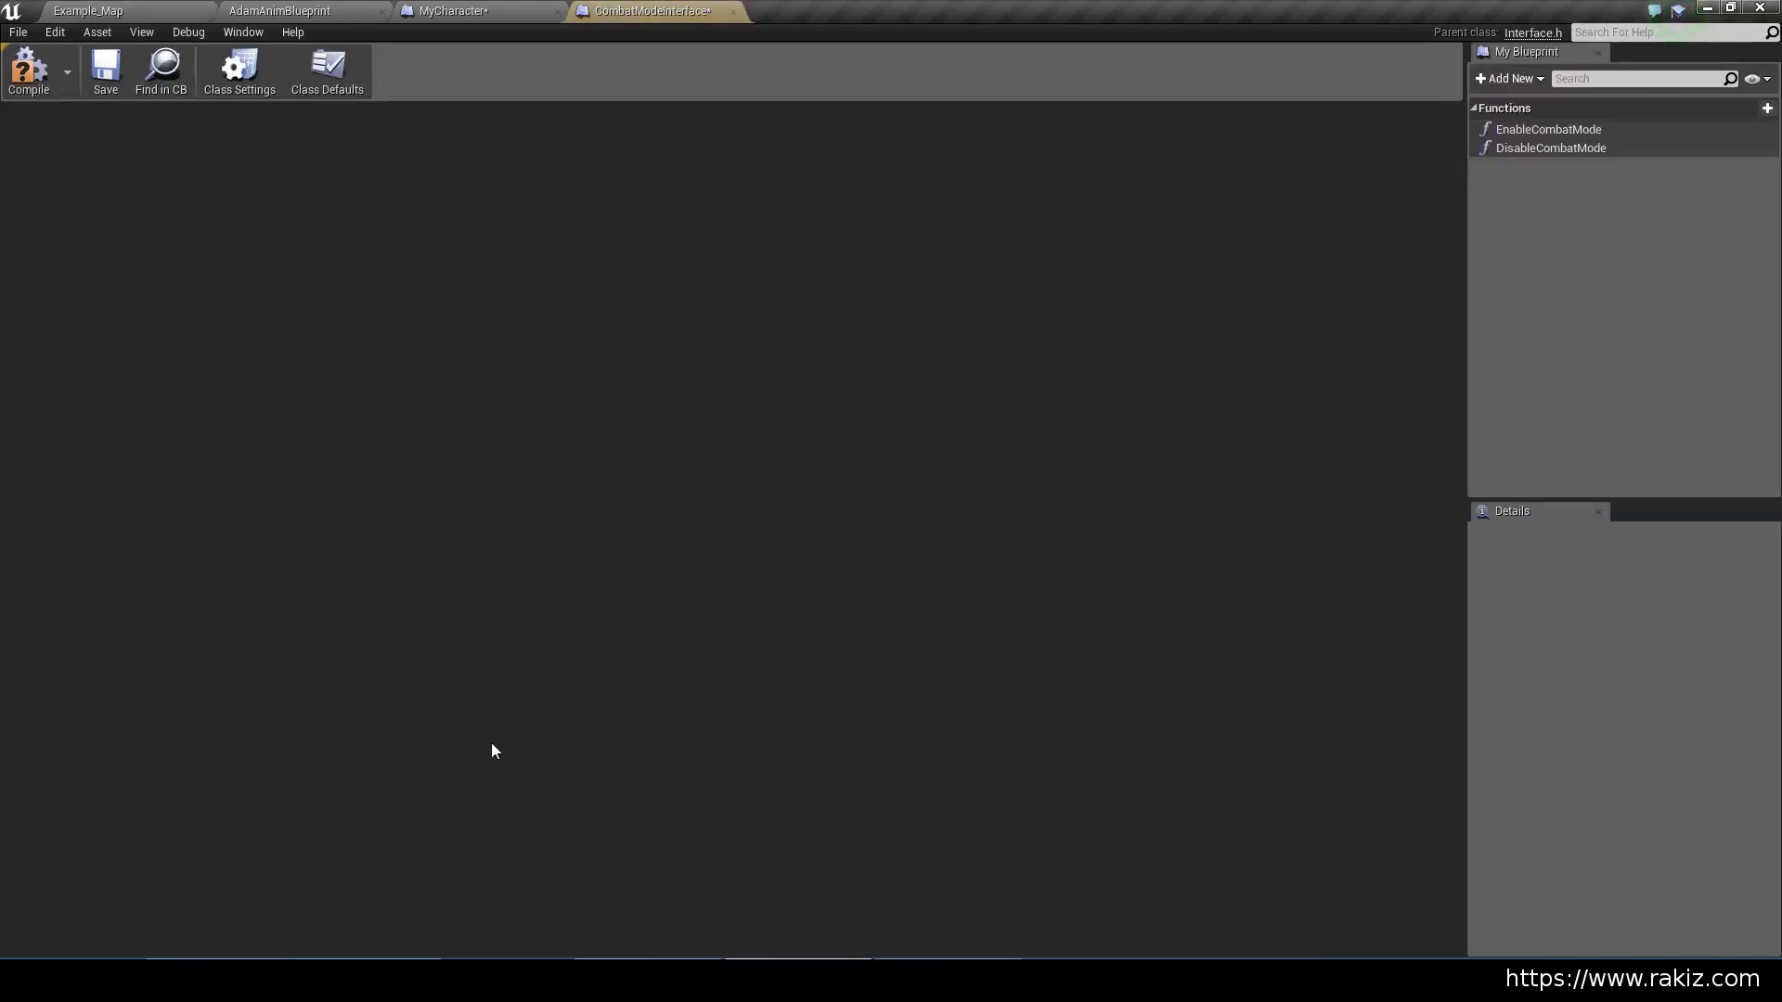
pyautogui.click(128, 10)
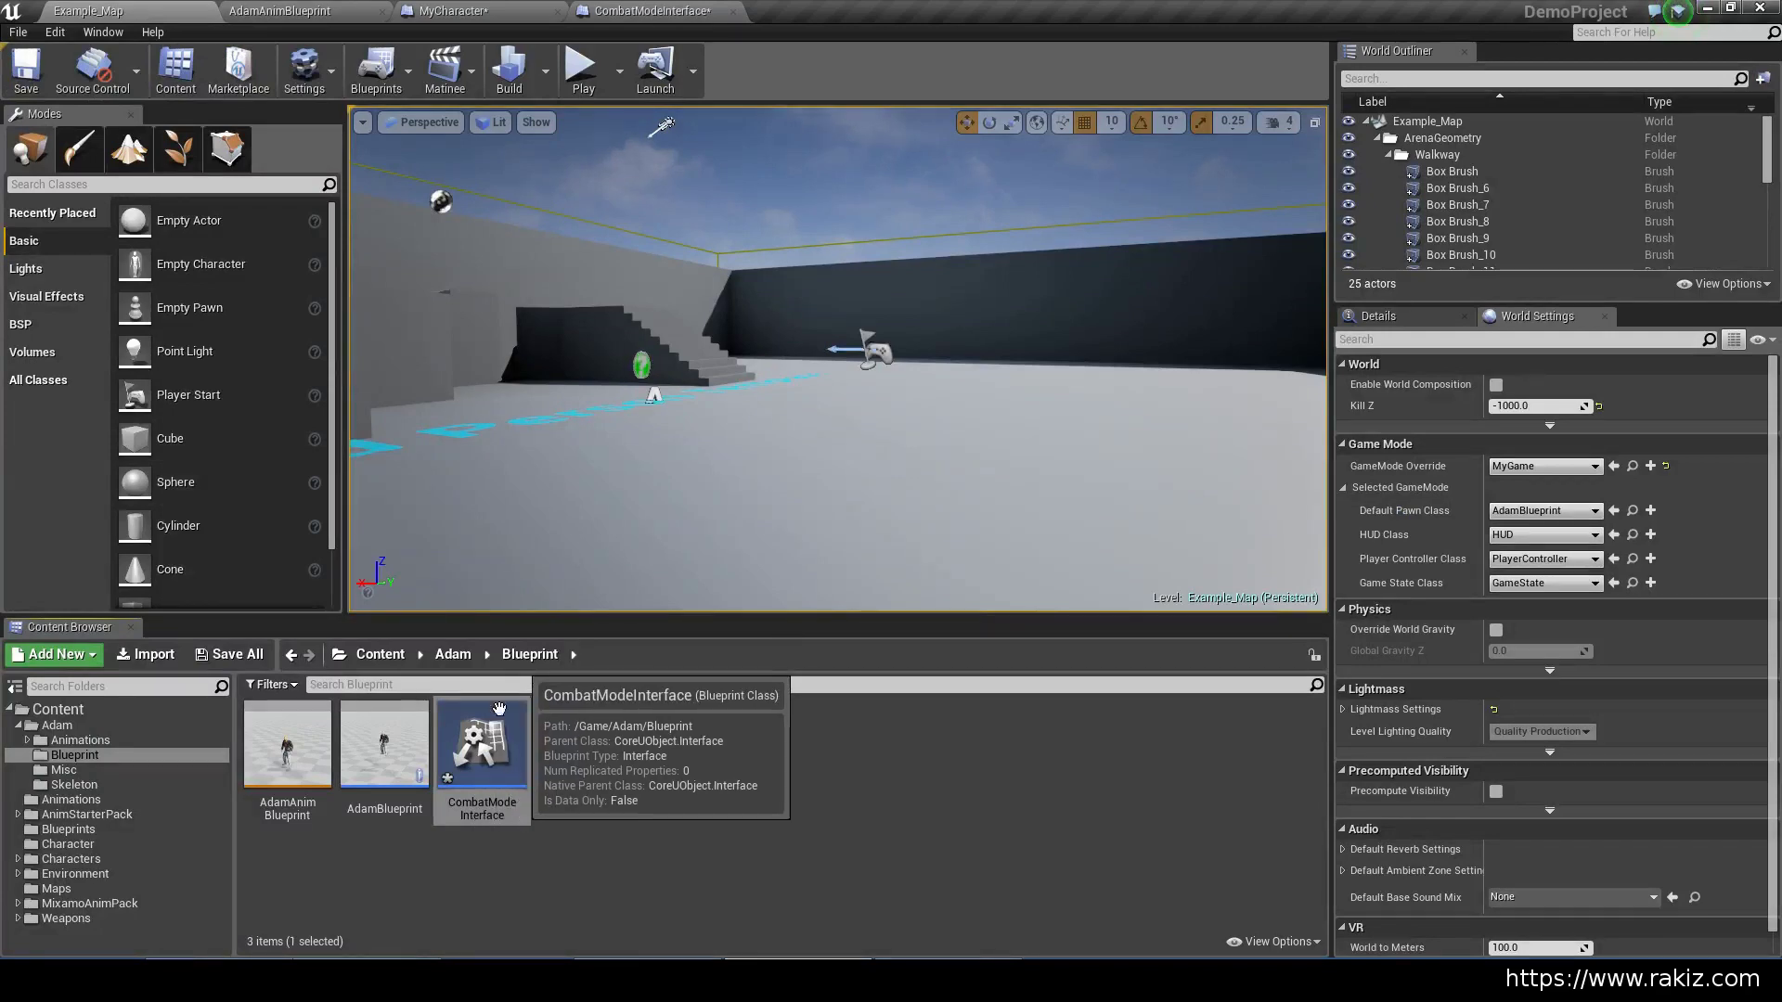
pyautogui.click(631, 10)
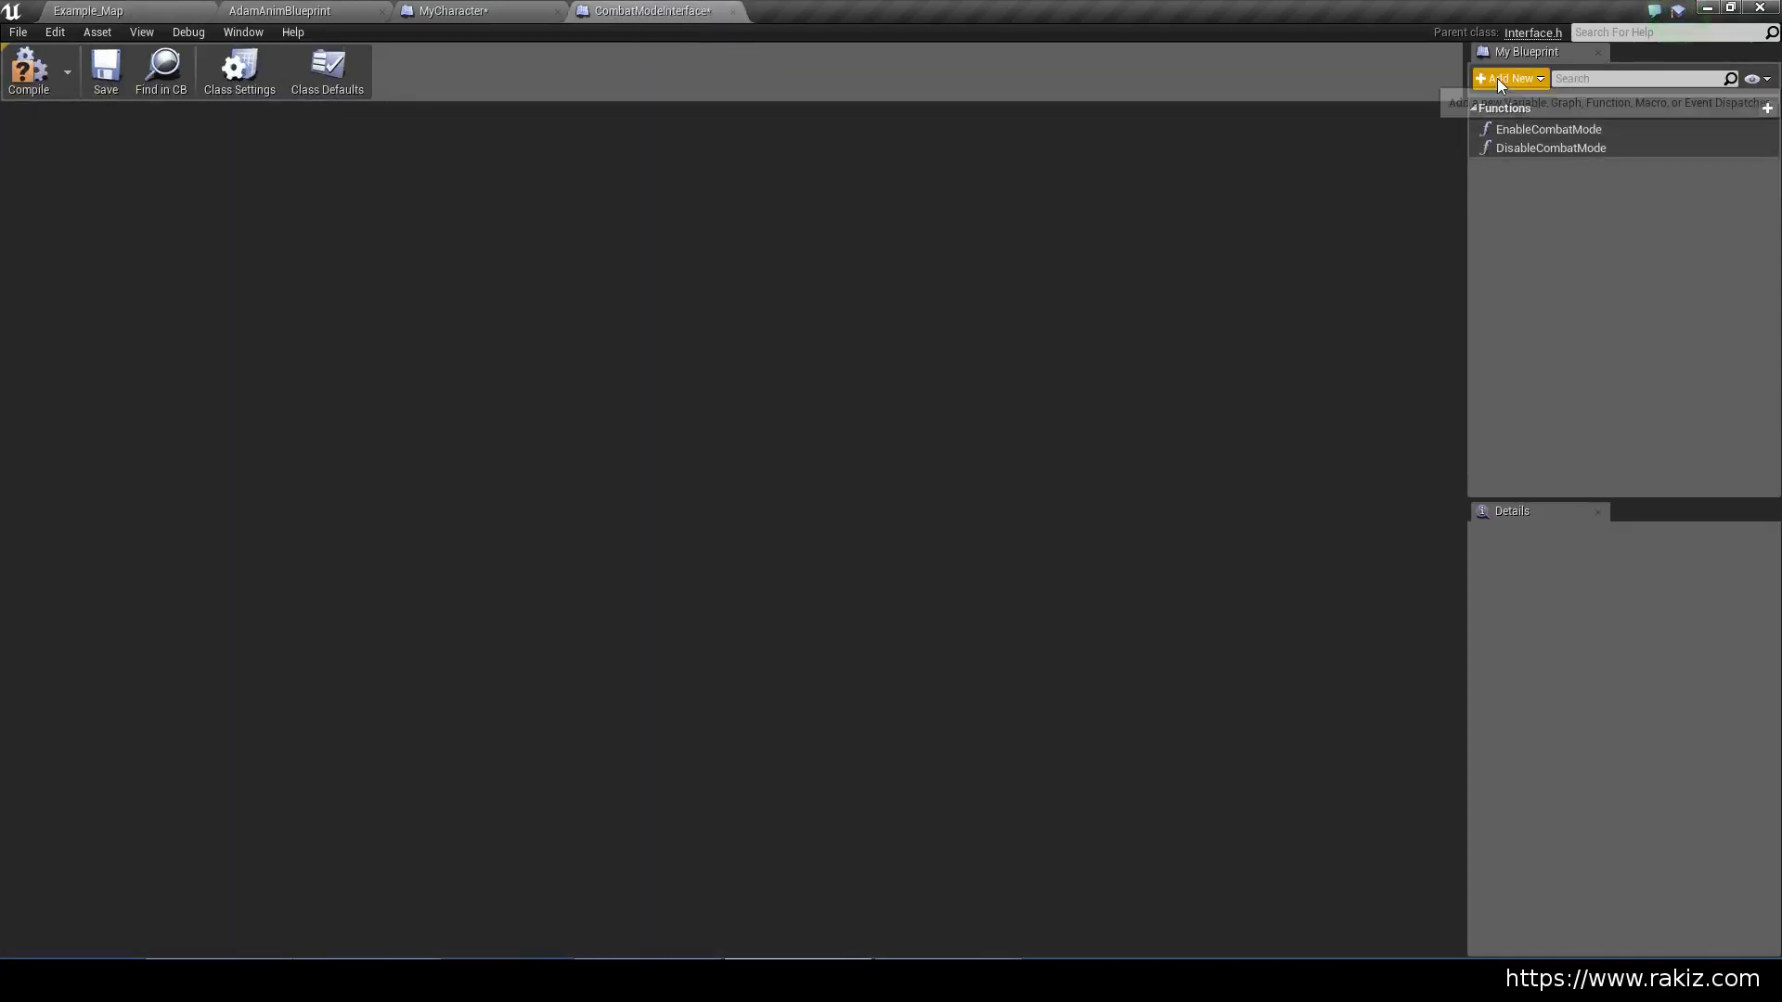
pyautogui.click(1497, 78)
pyautogui.click(1506, 116)
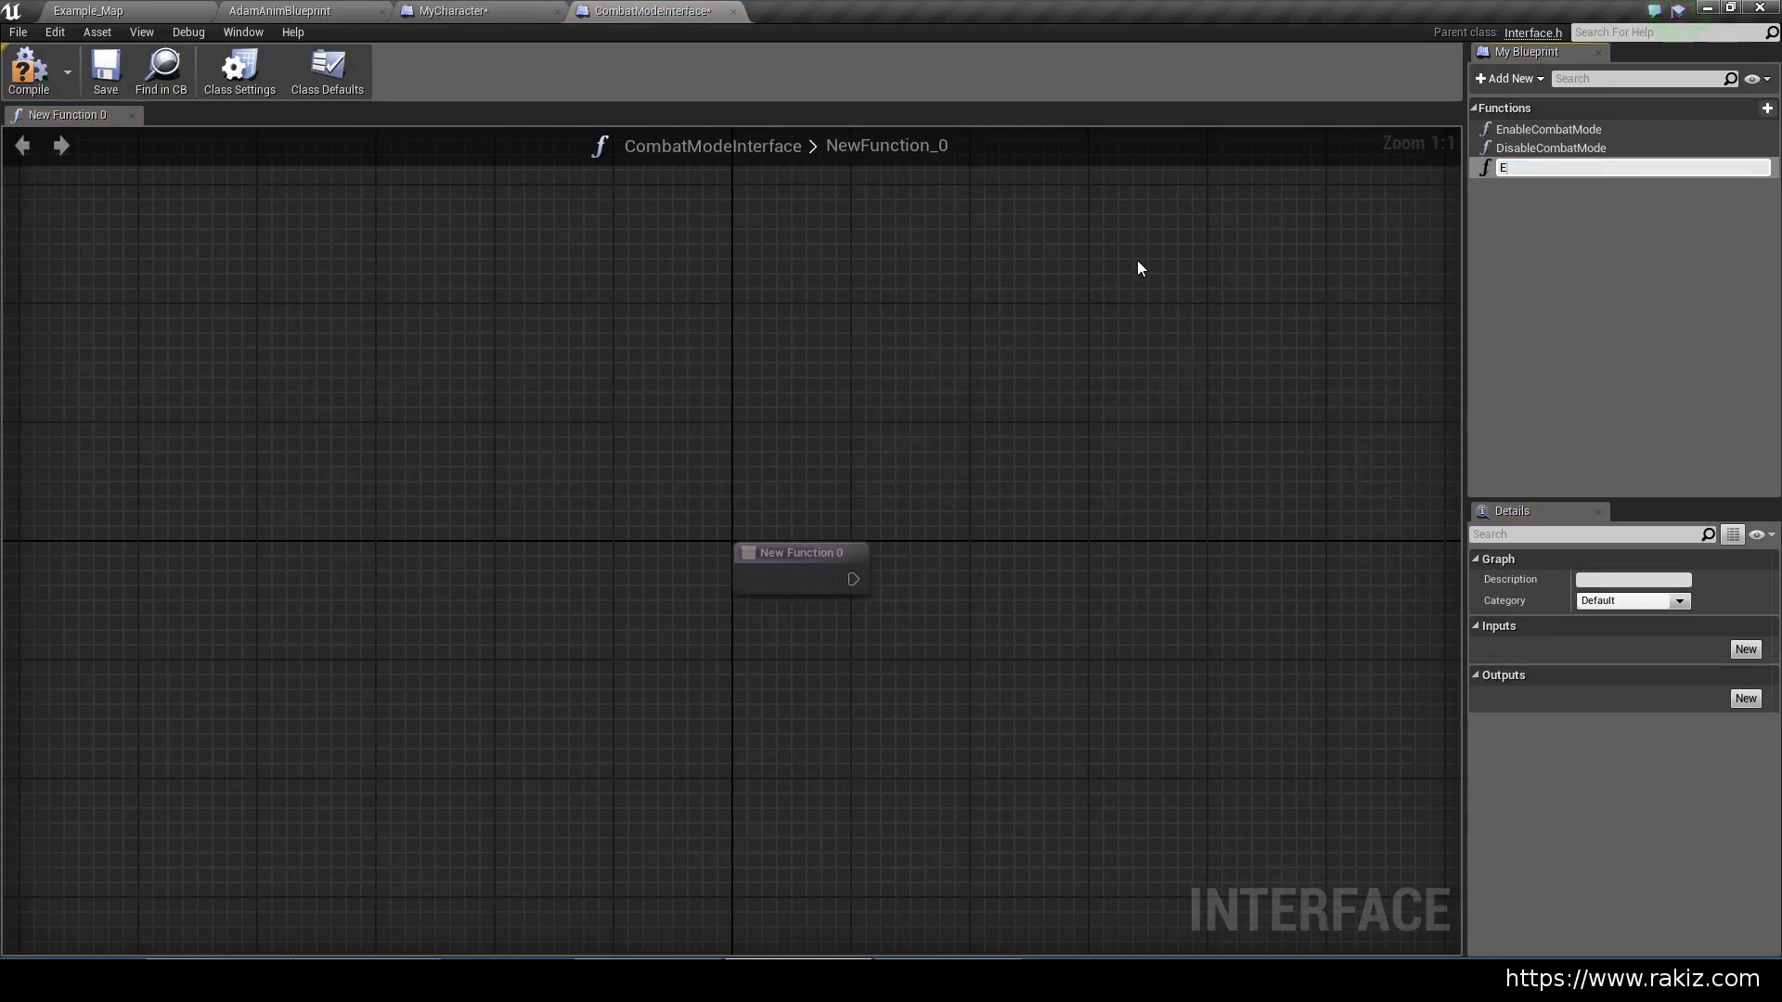
pyautogui.write('EquipWeapon')
pyautogui.press('Return')
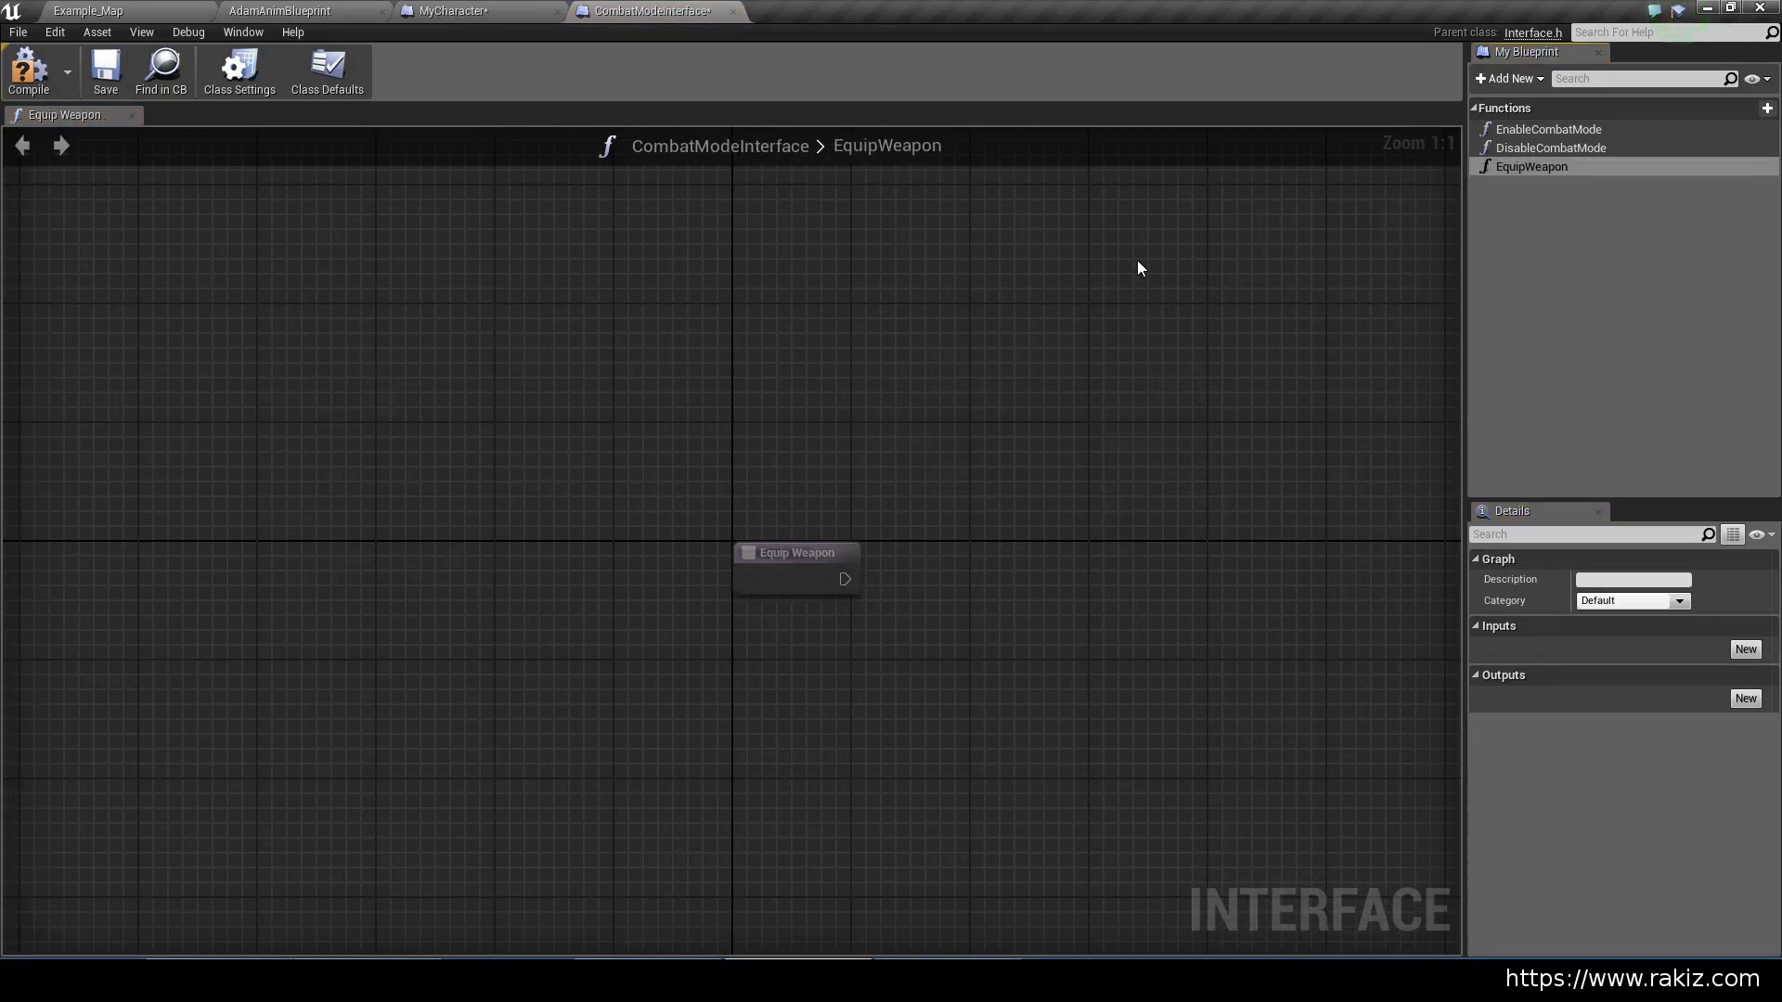
# Add an UnEquipWeapon function, then compile and save the interface
pyautogui.click(1508, 78)
pyautogui.click(1505, 116)
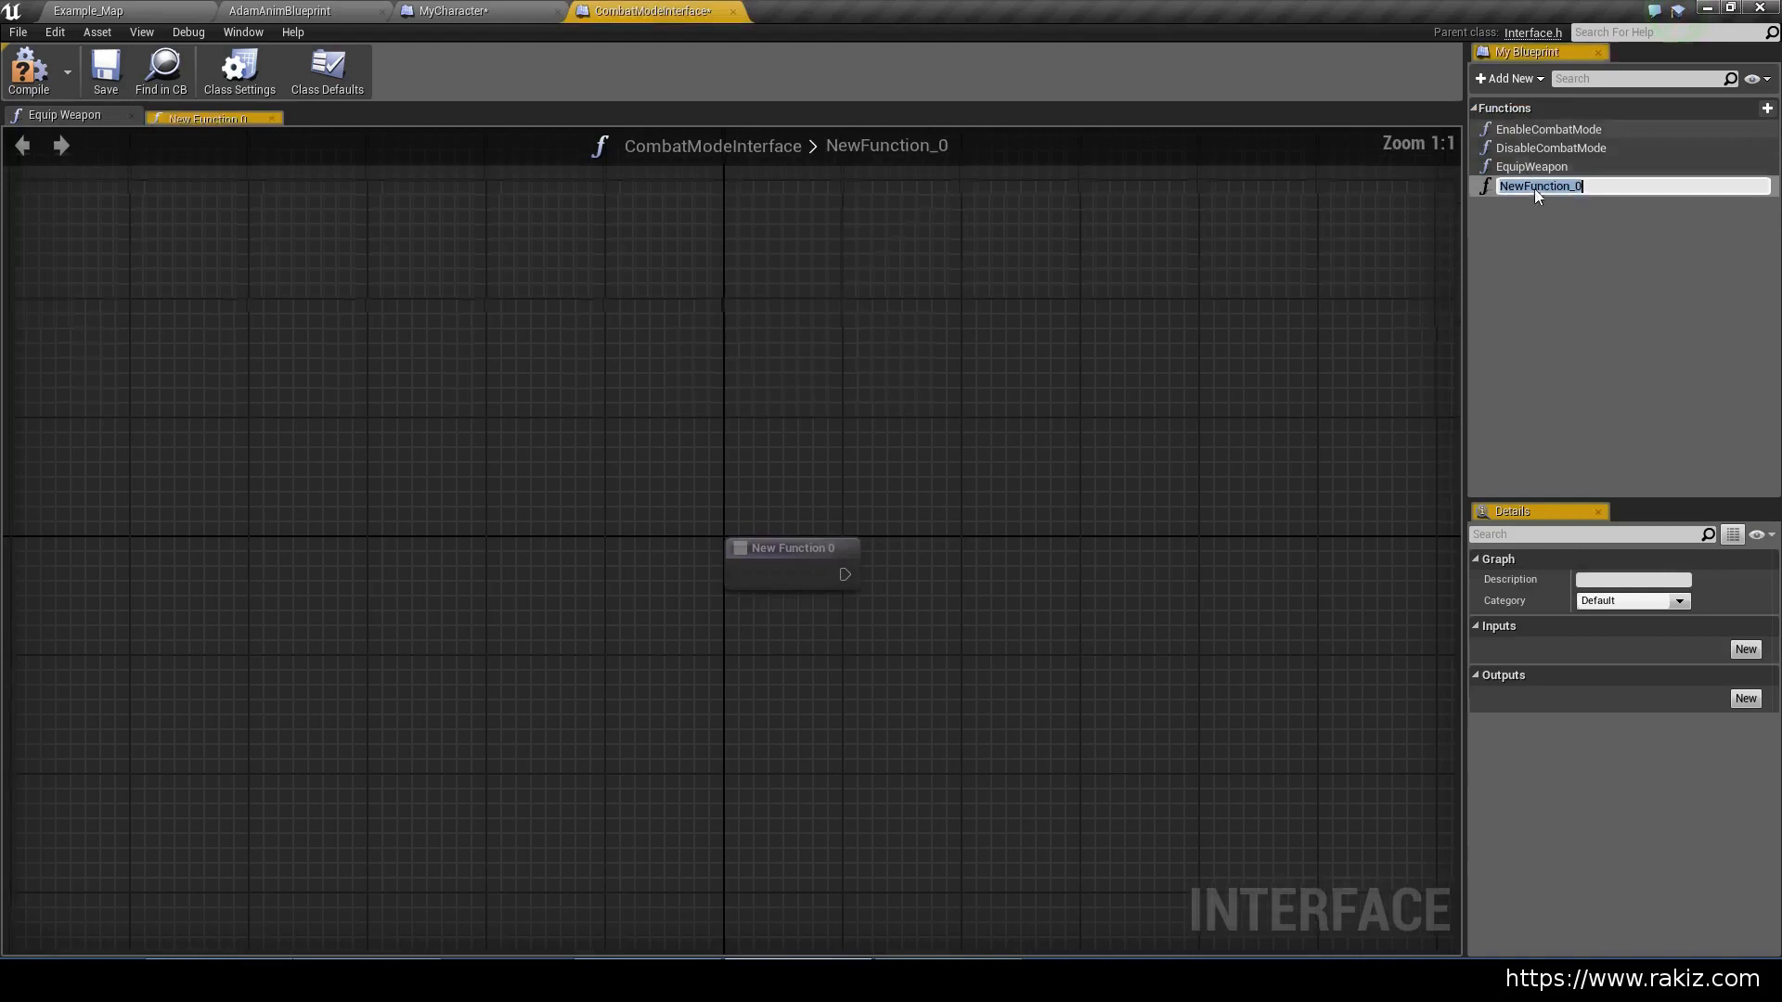
pyautogui.write('UnEqu')
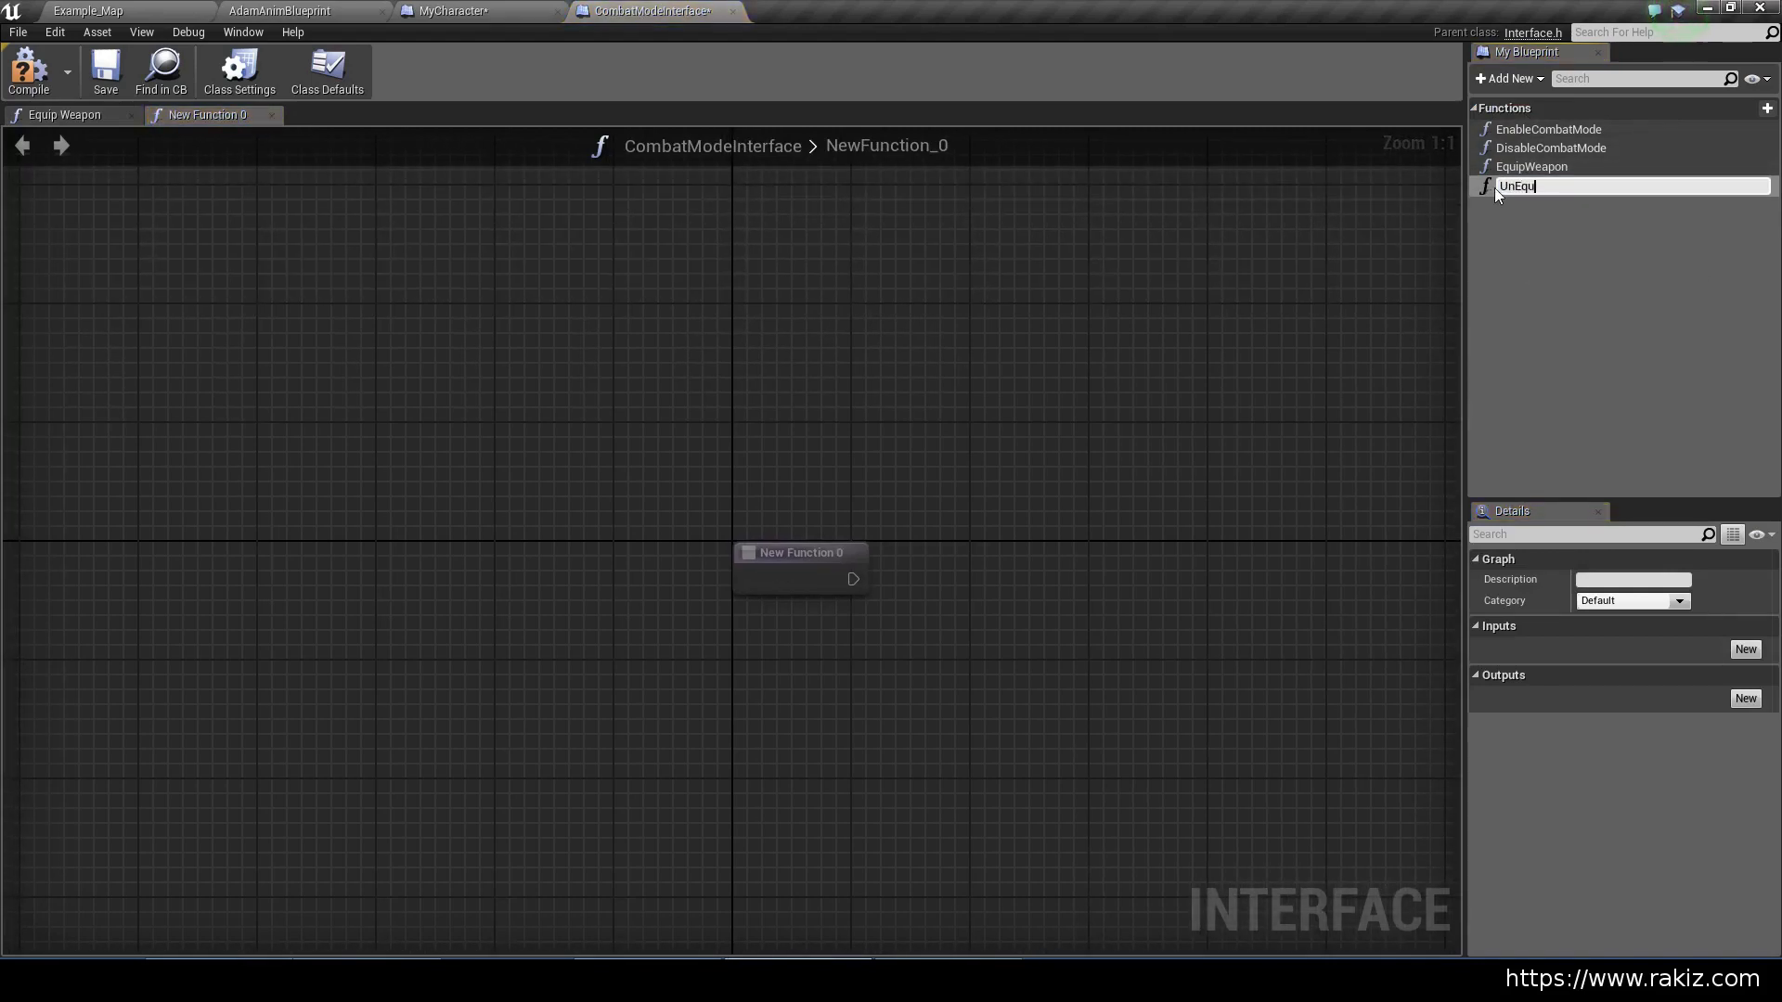
pyautogui.write('ipWeapon')
pyautogui.press('Return')
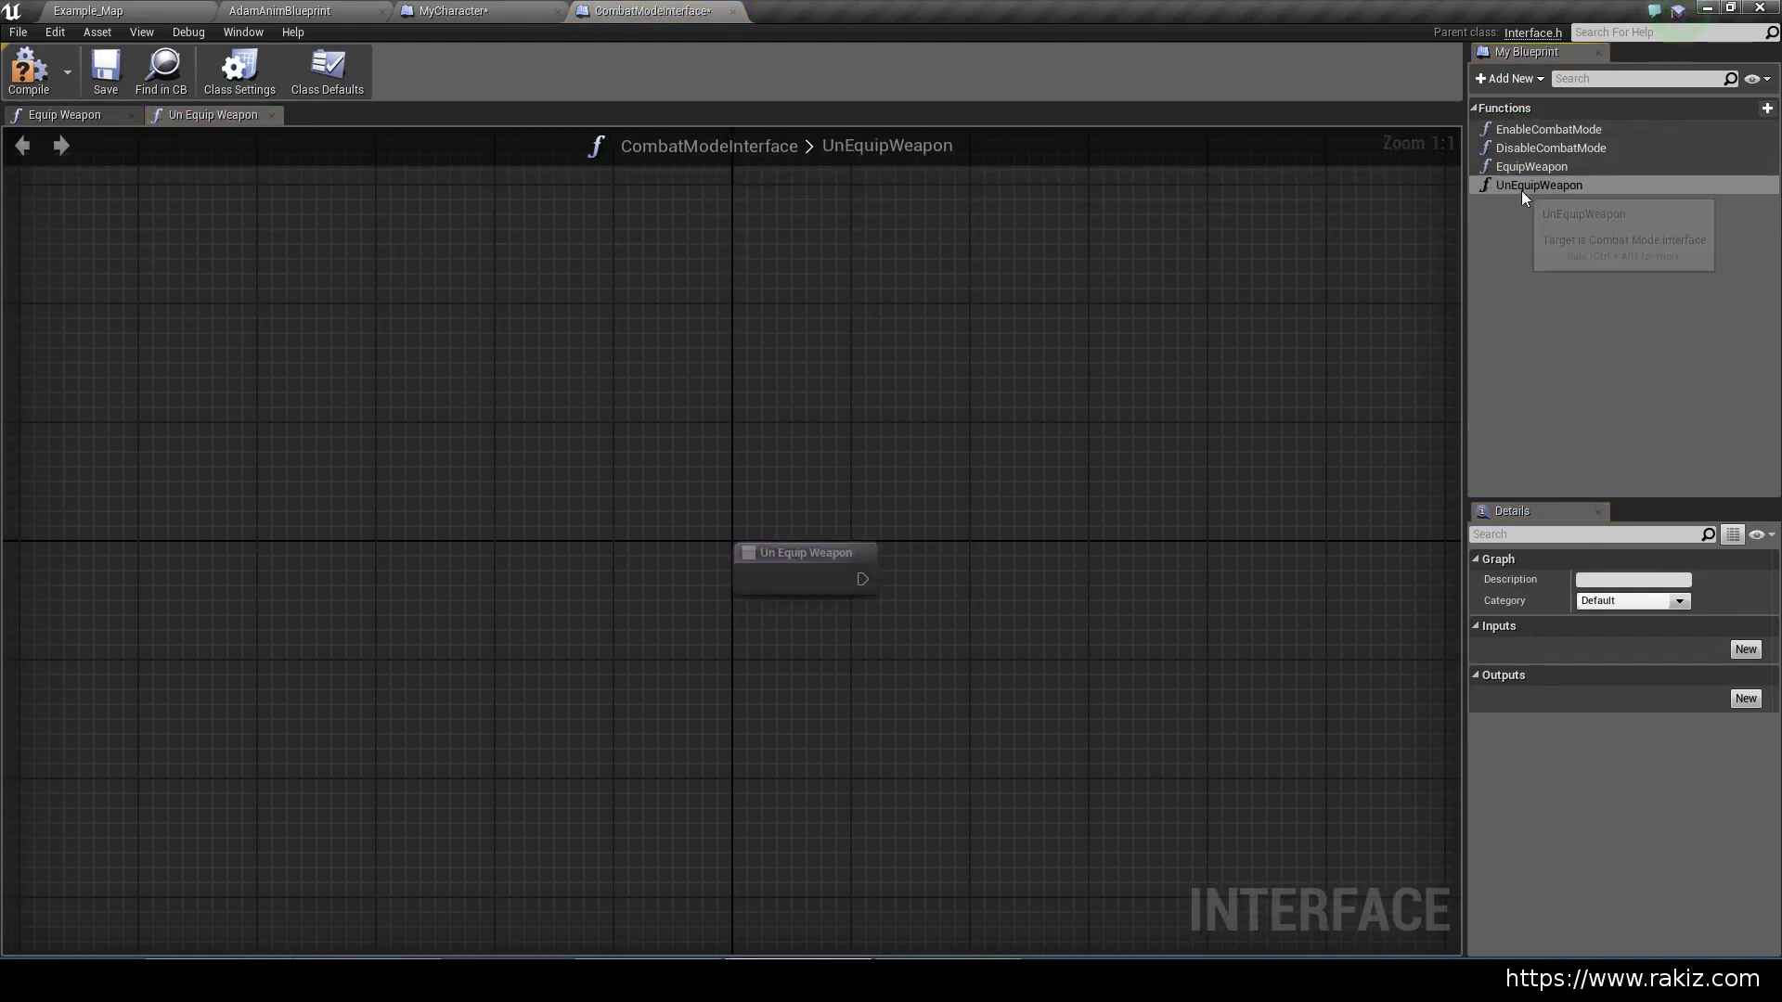
pyautogui.click(30, 83)
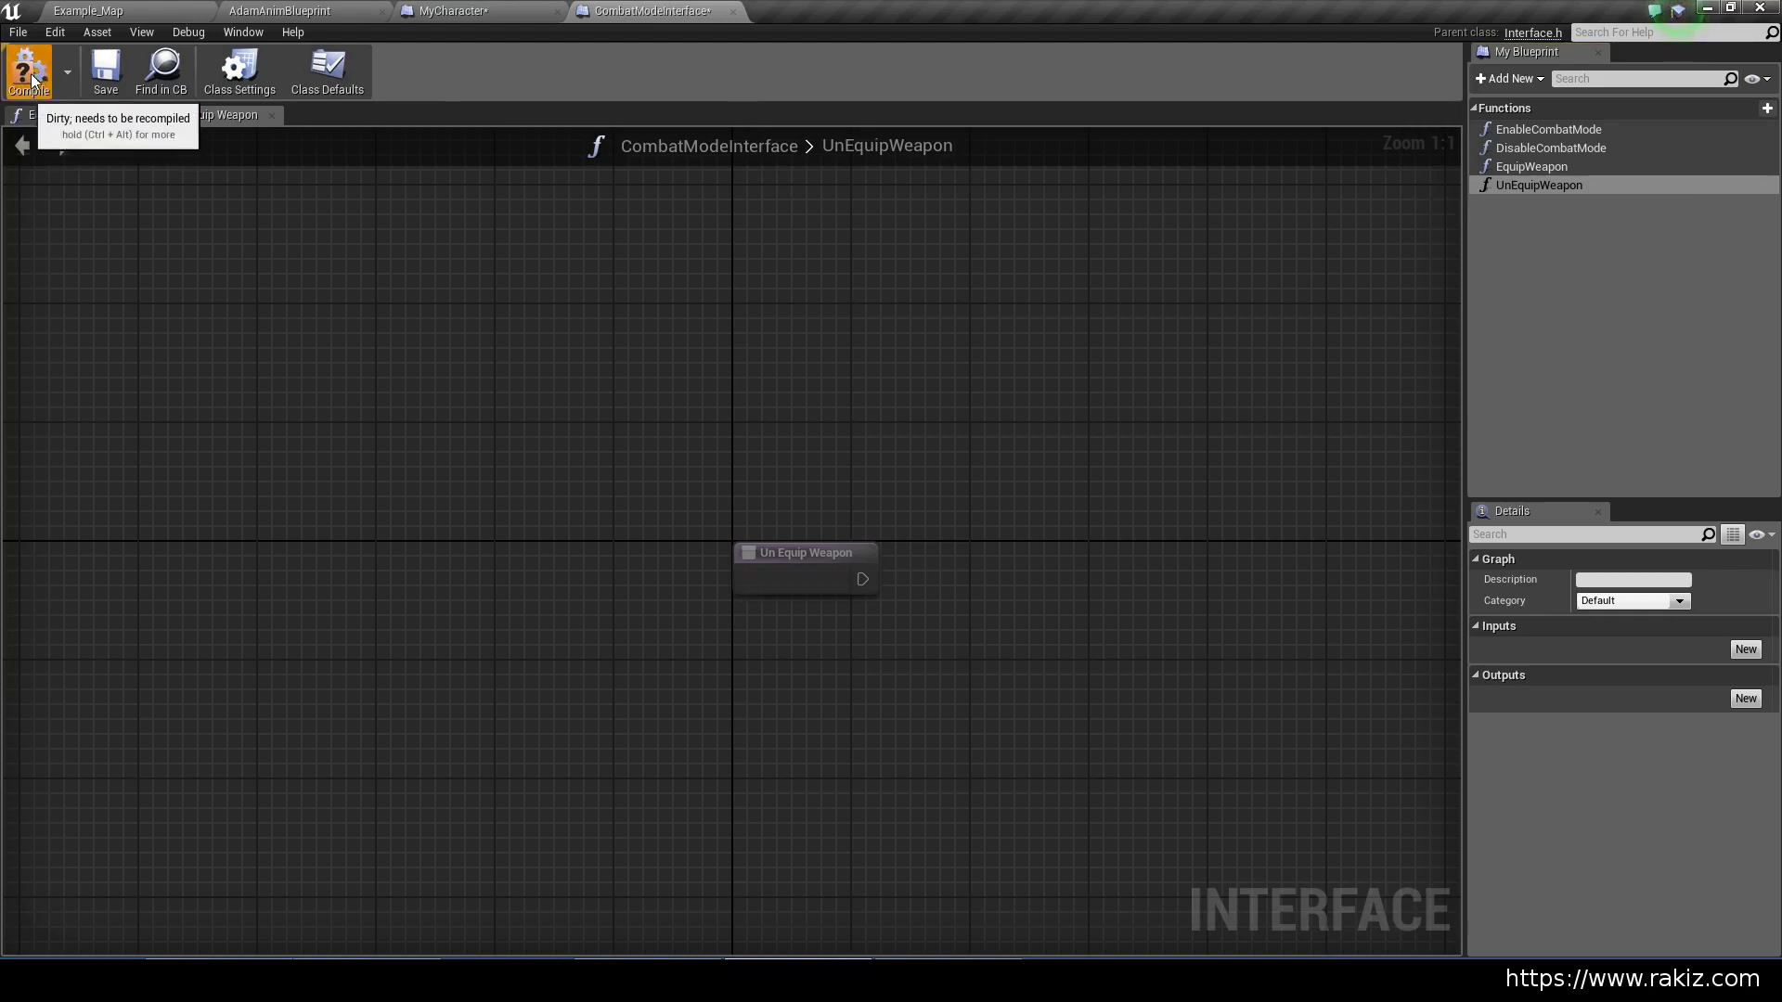
pyautogui.click(109, 72)
# Back in MyCharacter's graph, add a Get Anim Instance node beside the Orient Rotation SET nodes
pyautogui.click(733, 12)
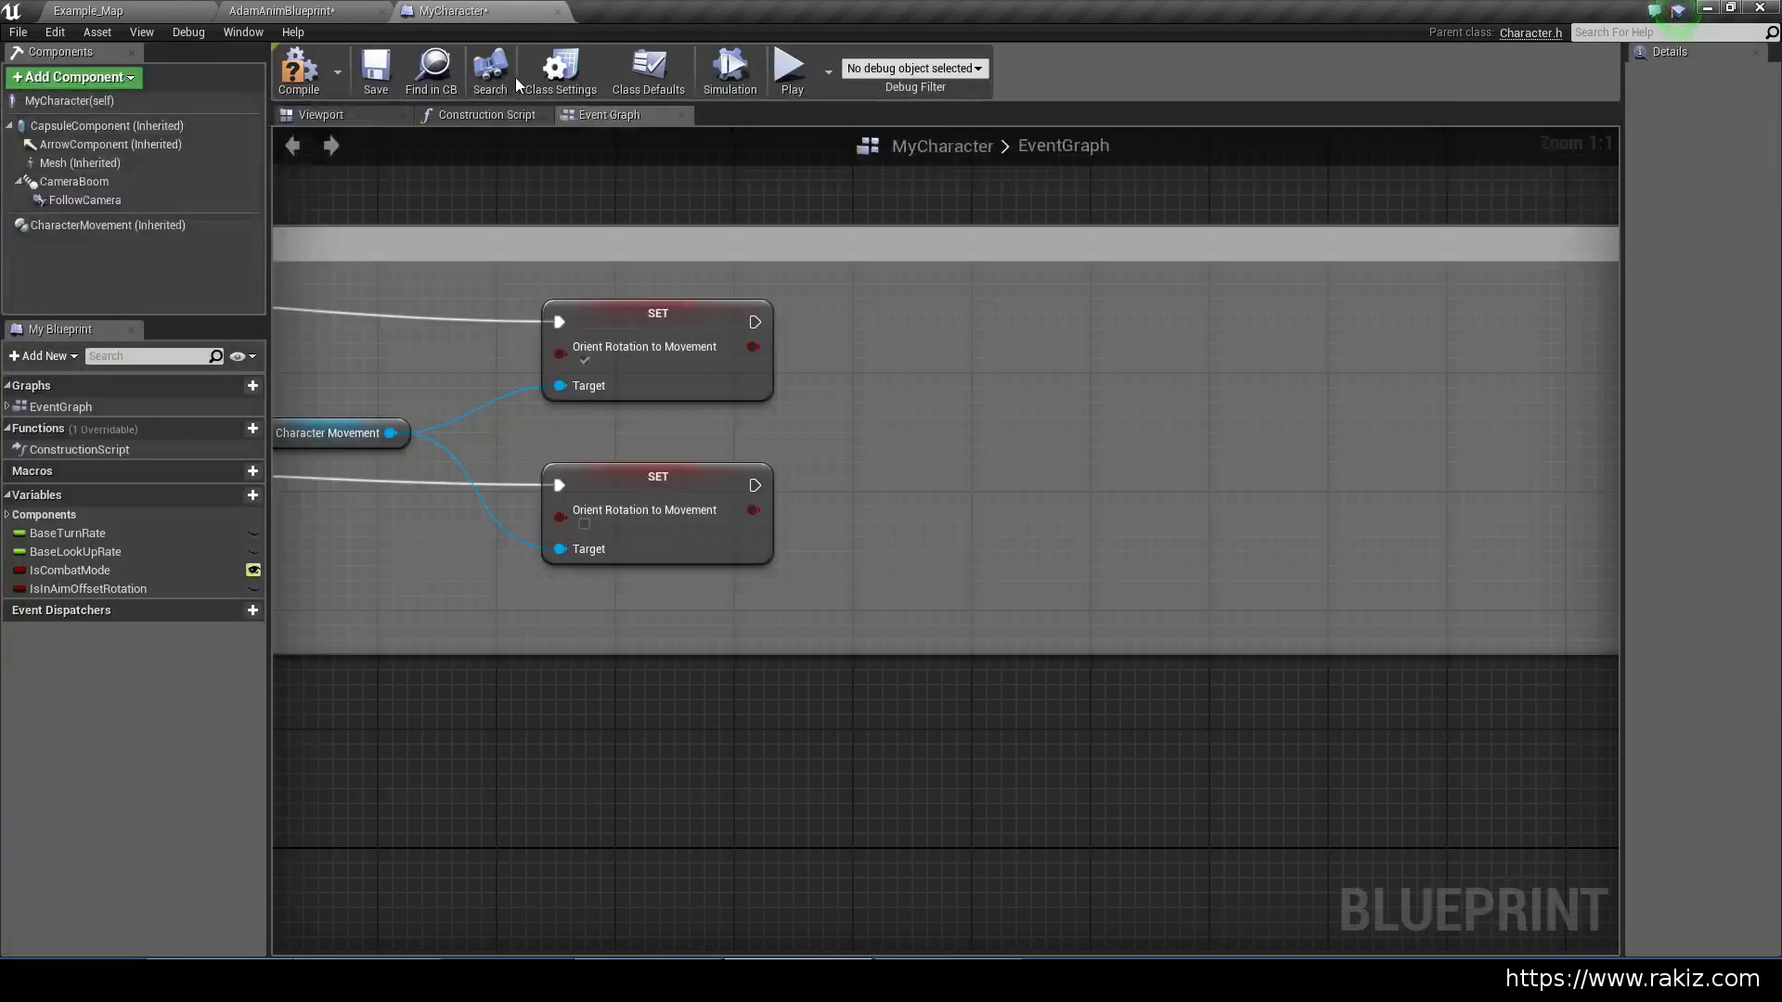
pyautogui.scroll(-9, 653, 604)
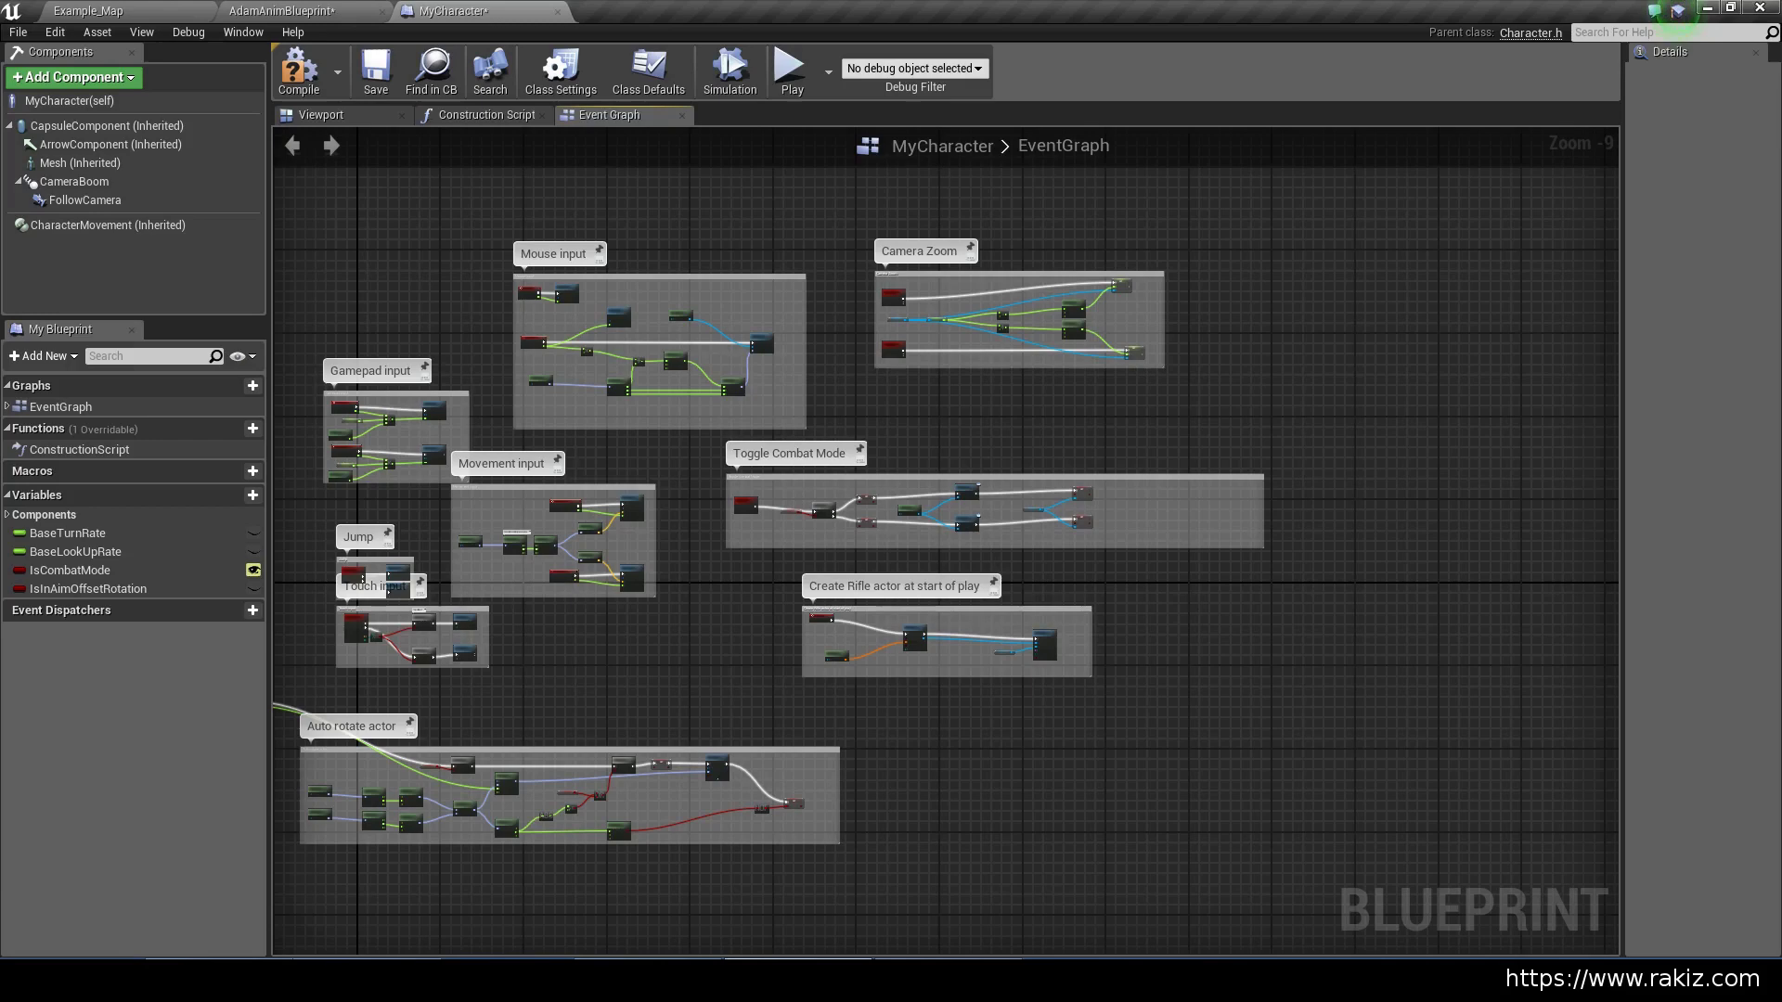
pyautogui.moveTo(812, 479); pyautogui.dragTo(675, 438, button='right')
pyautogui.scroll(10, 1022, 468)
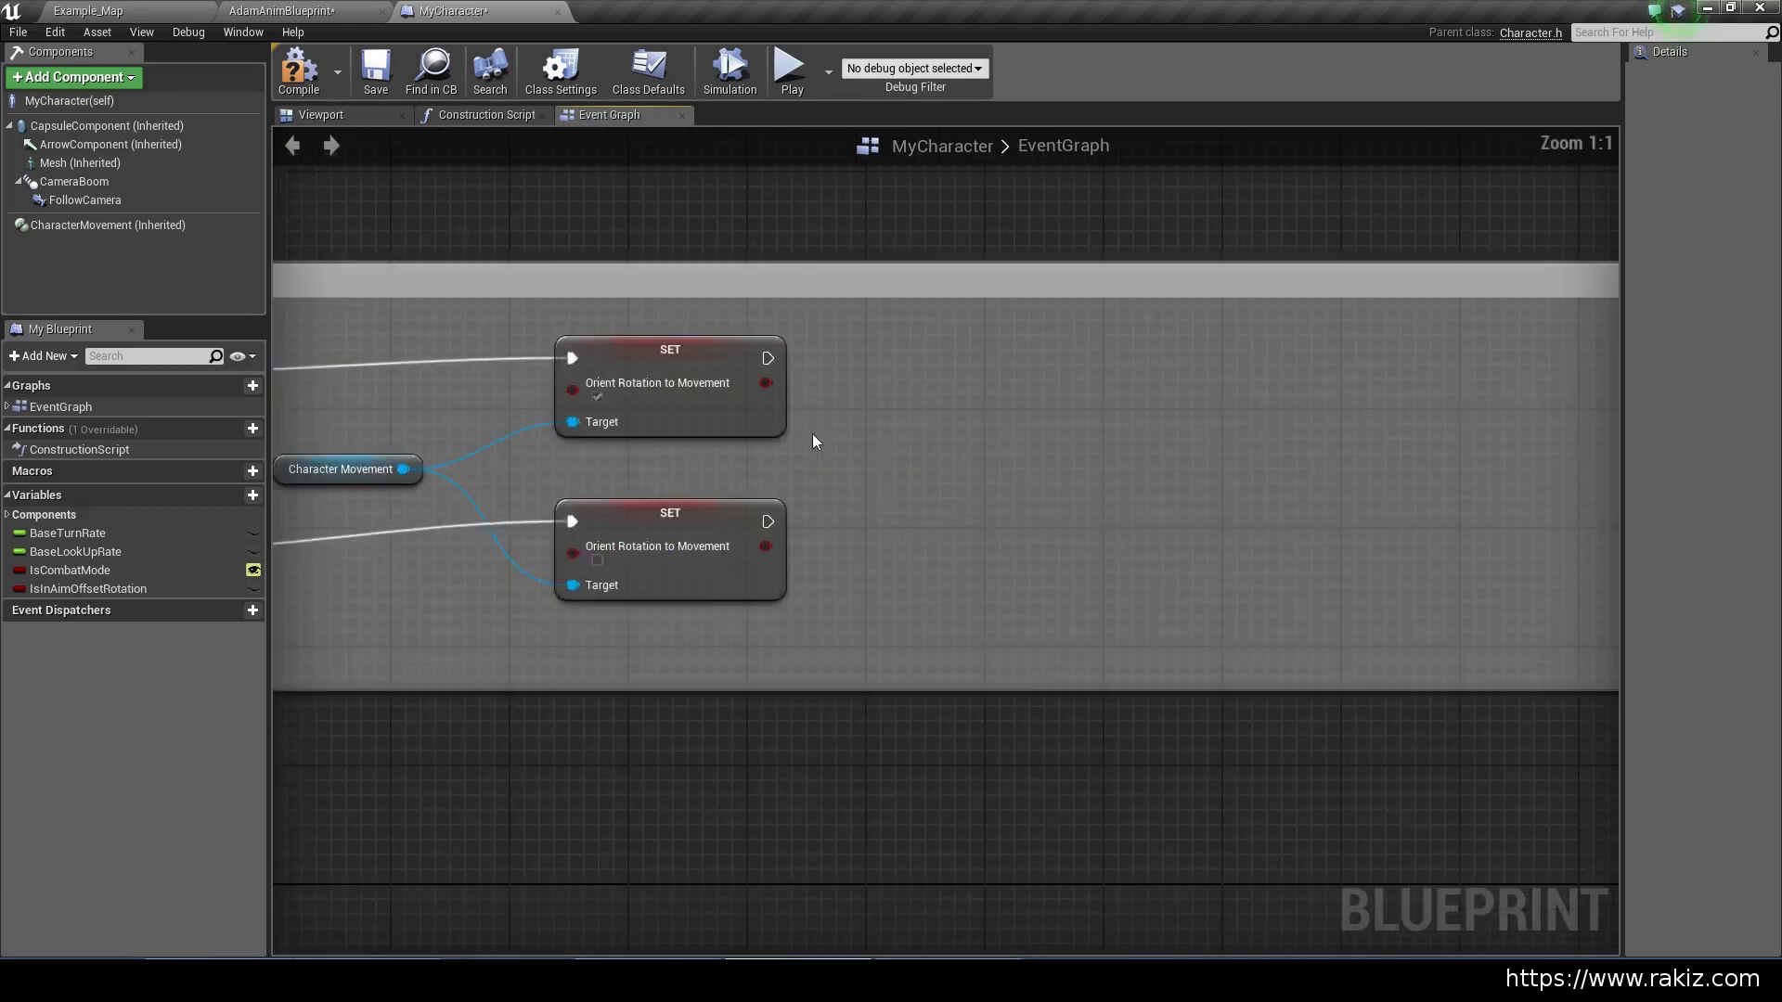
pyautogui.moveTo(1222, 469); pyautogui.dragTo(1664, 444, button='right')
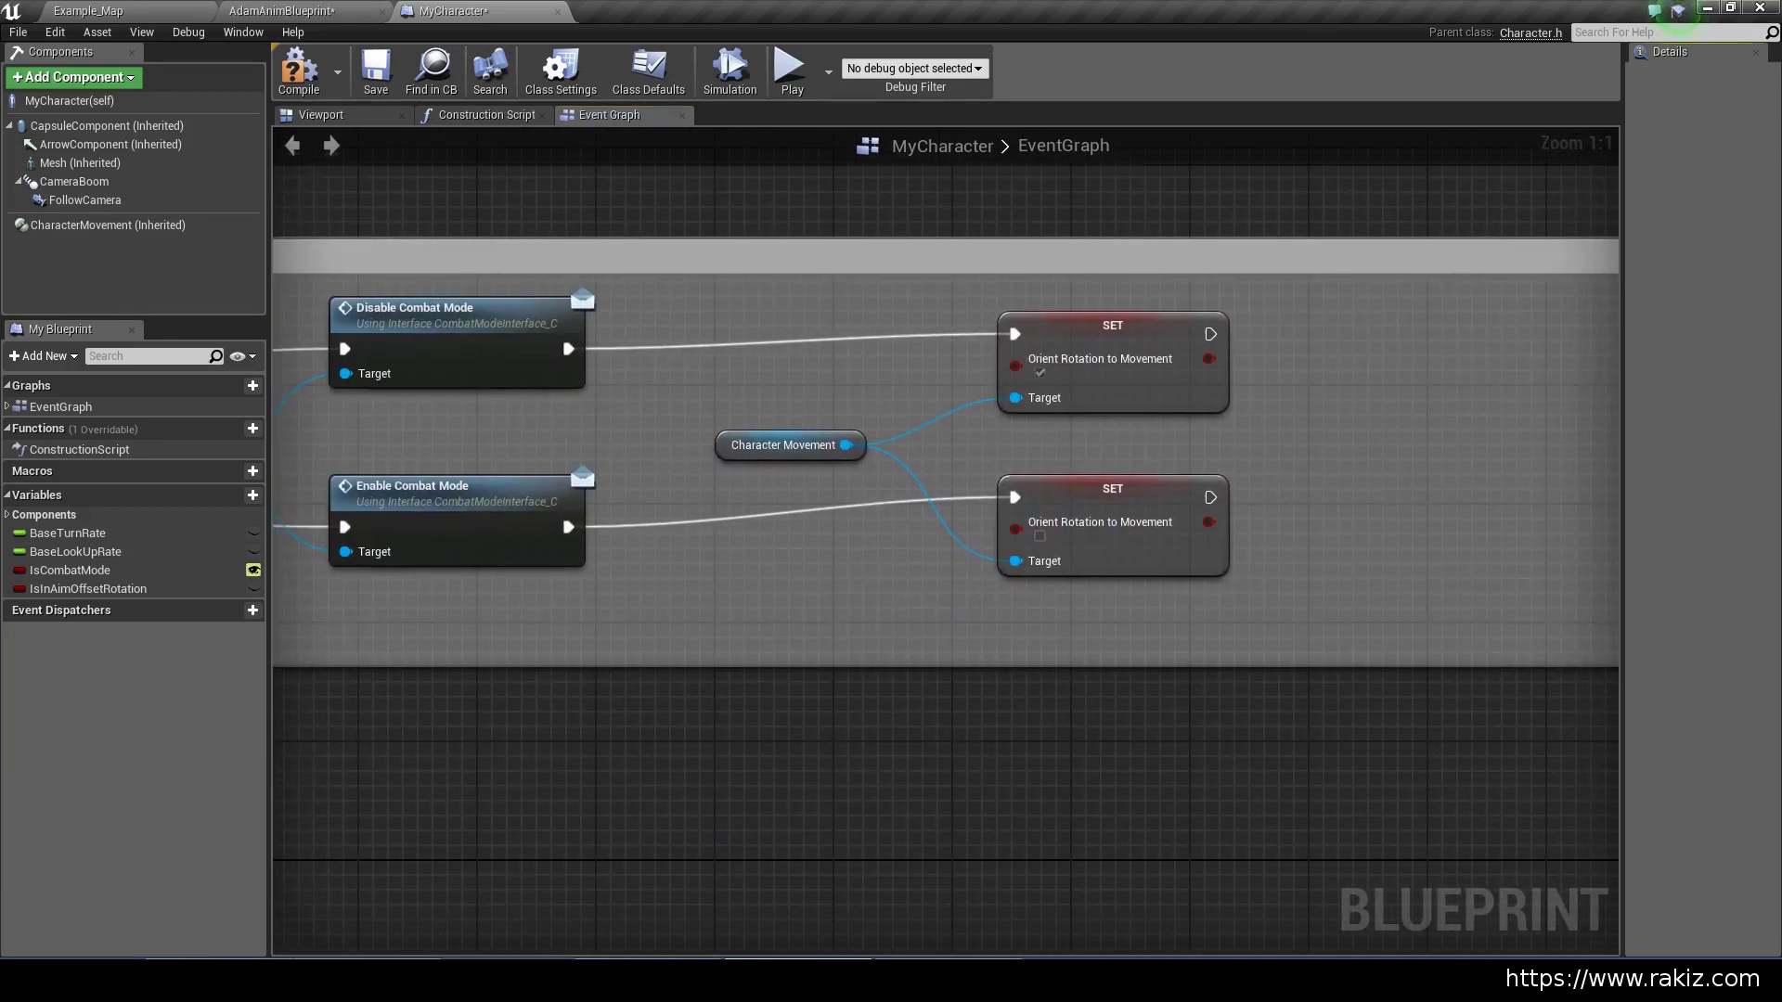
pyautogui.moveTo(345, 382); pyautogui.dragTo(700, 402, button='right')
pyautogui.moveTo(1190, 392); pyautogui.dragTo(478, 393, button='right')
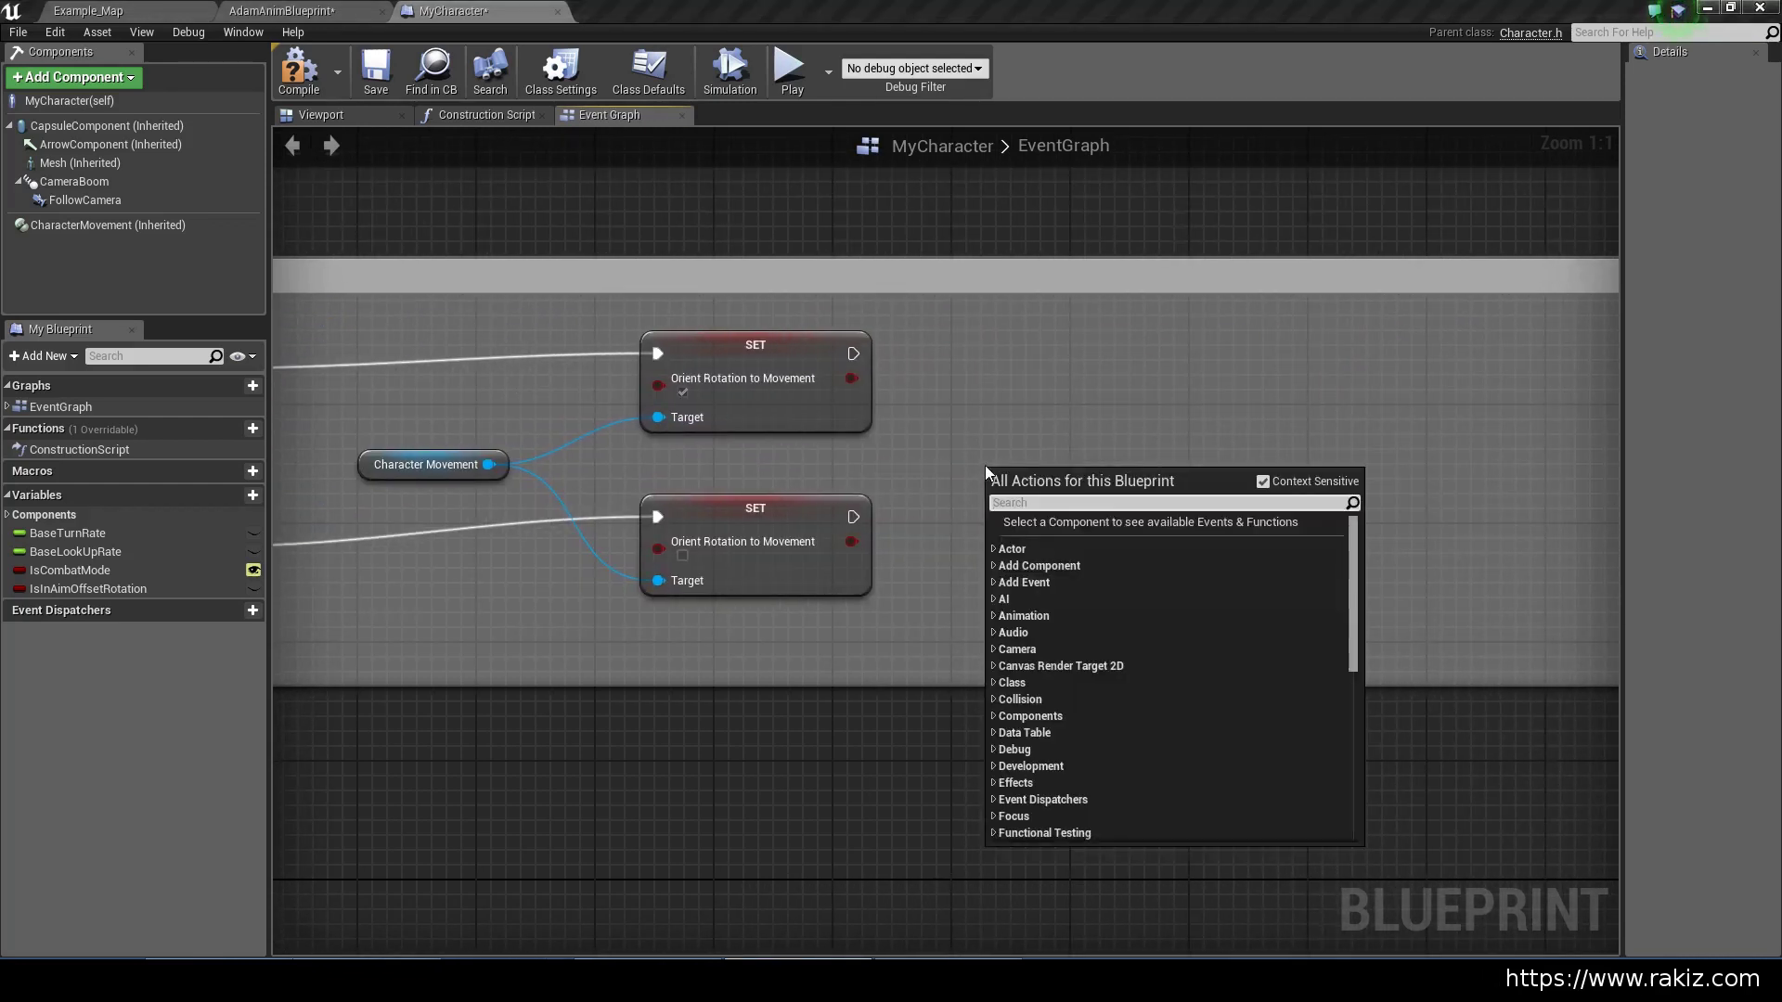
pyautogui.write('getanimin')
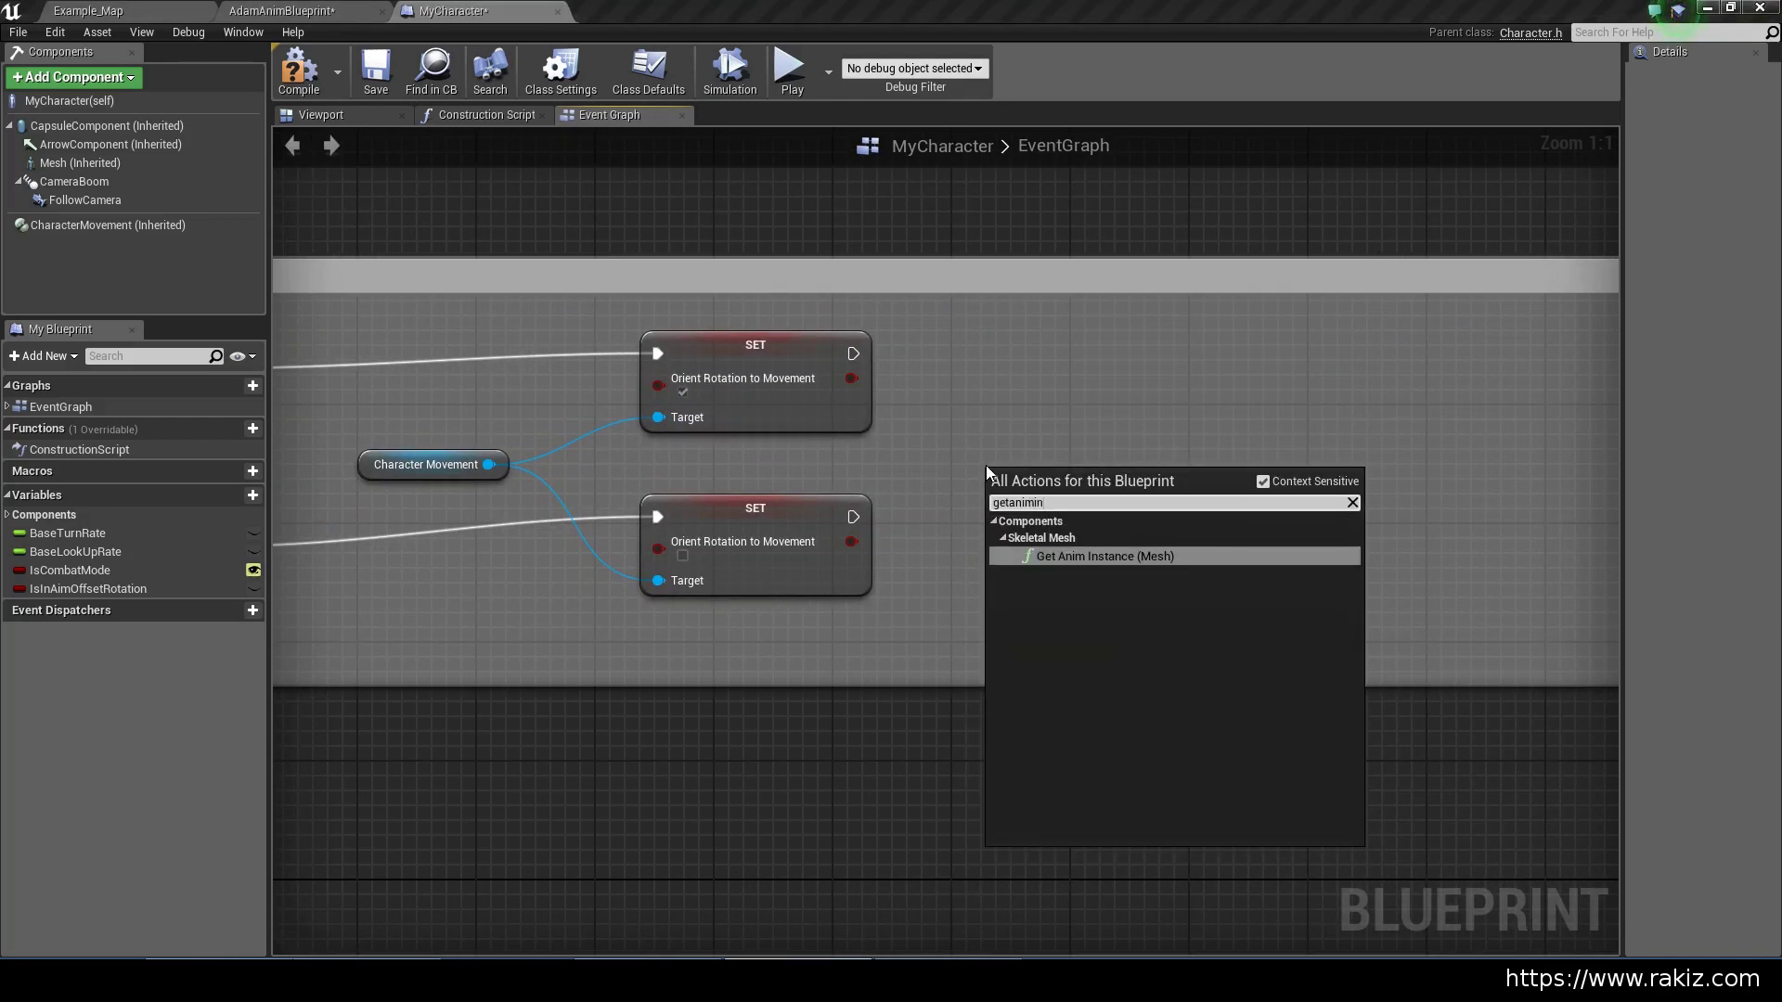
pyautogui.press('Return')
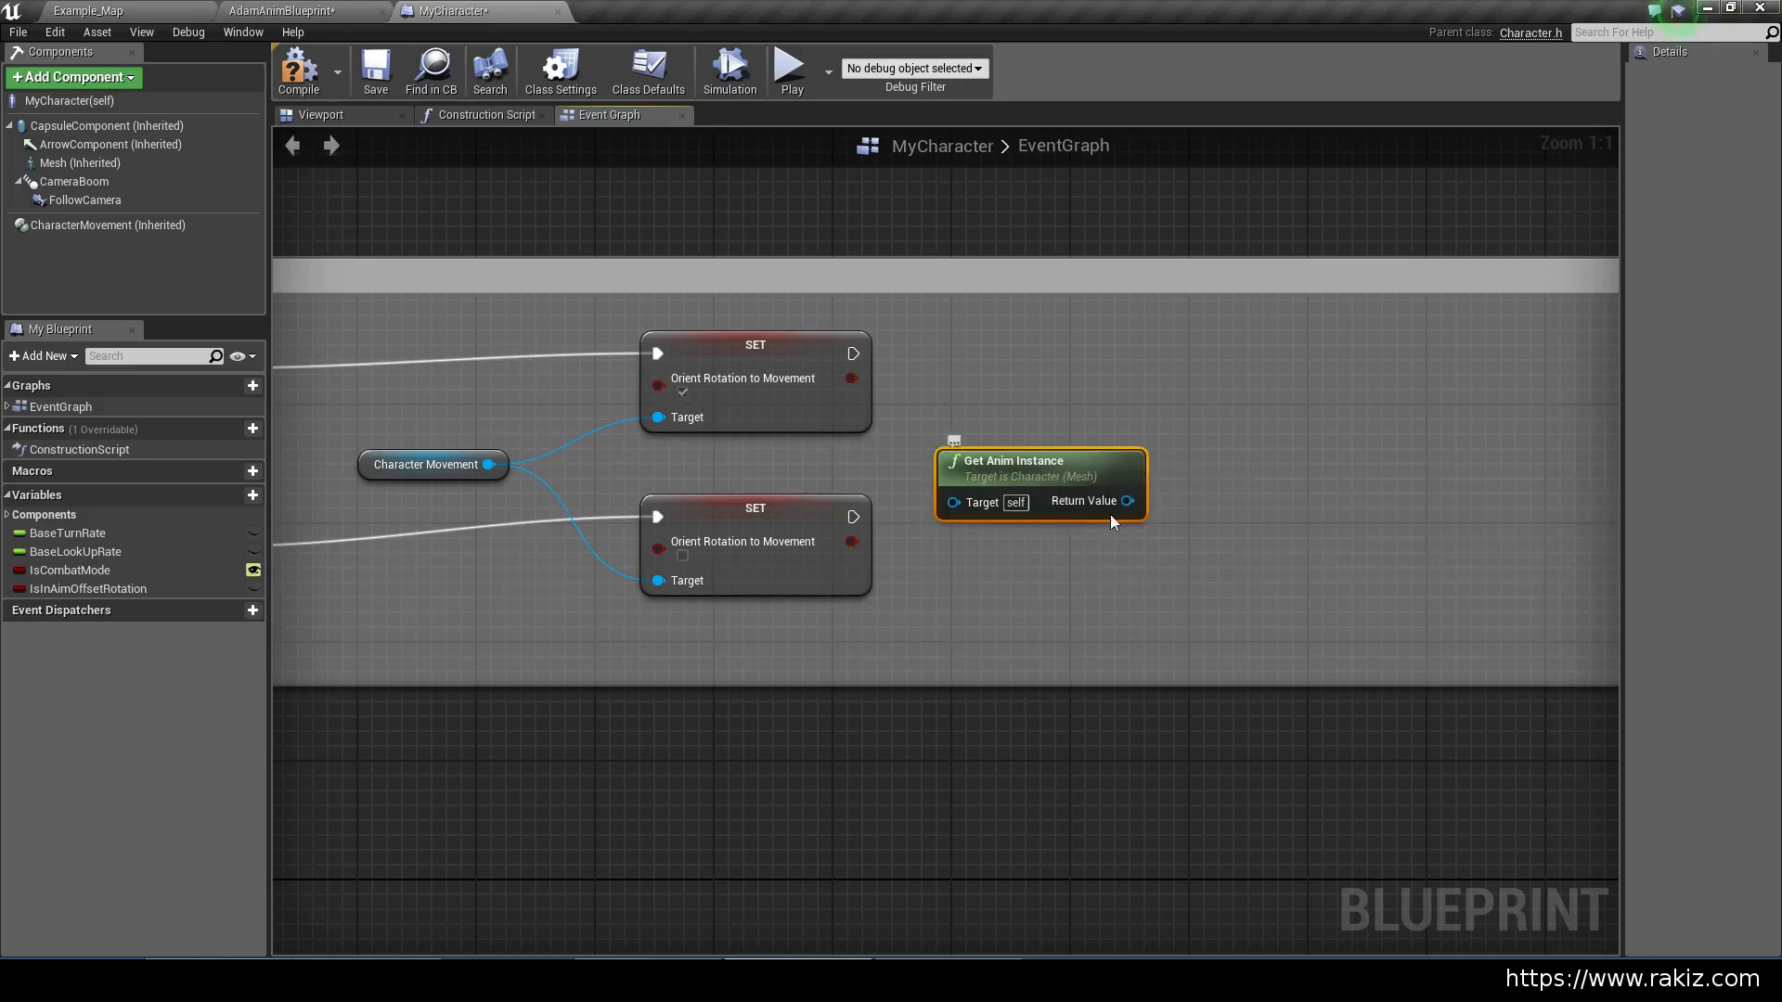
# Add an Un Equip Weapon message on the anim instance, run after the upper SET node
pyautogui.moveTo(1127, 502); pyautogui.dragTo(1283, 366)
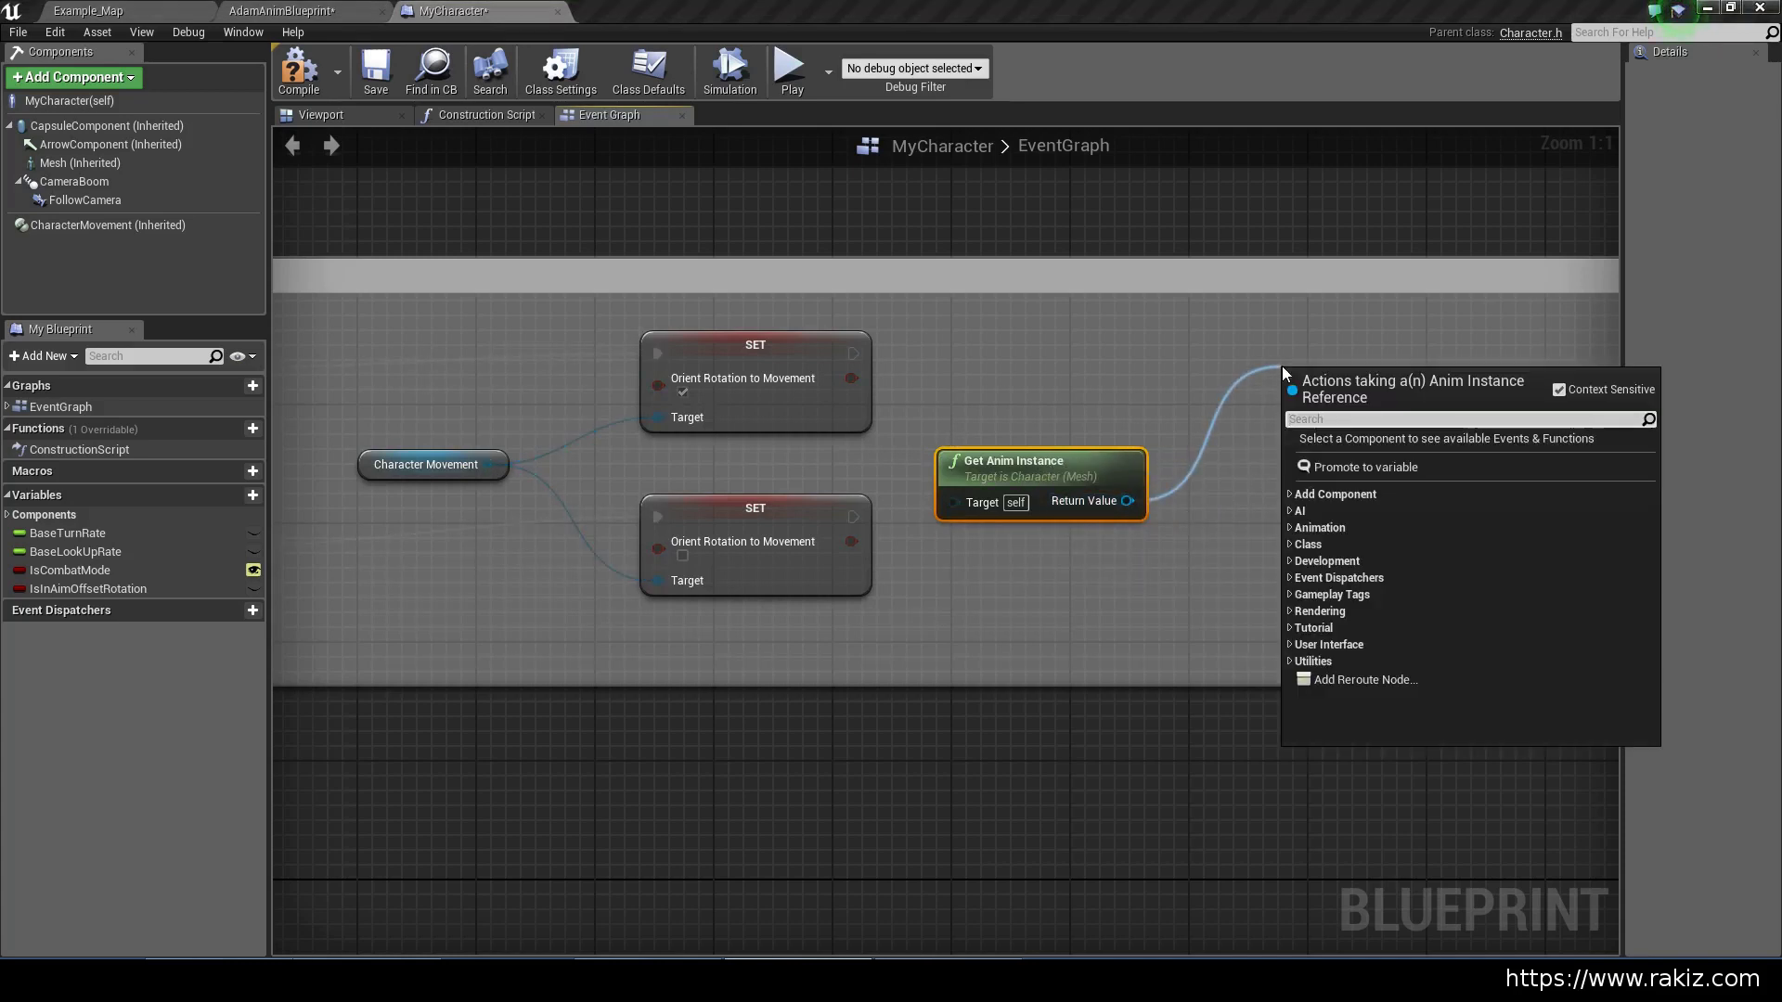
pyautogui.write('unequp')
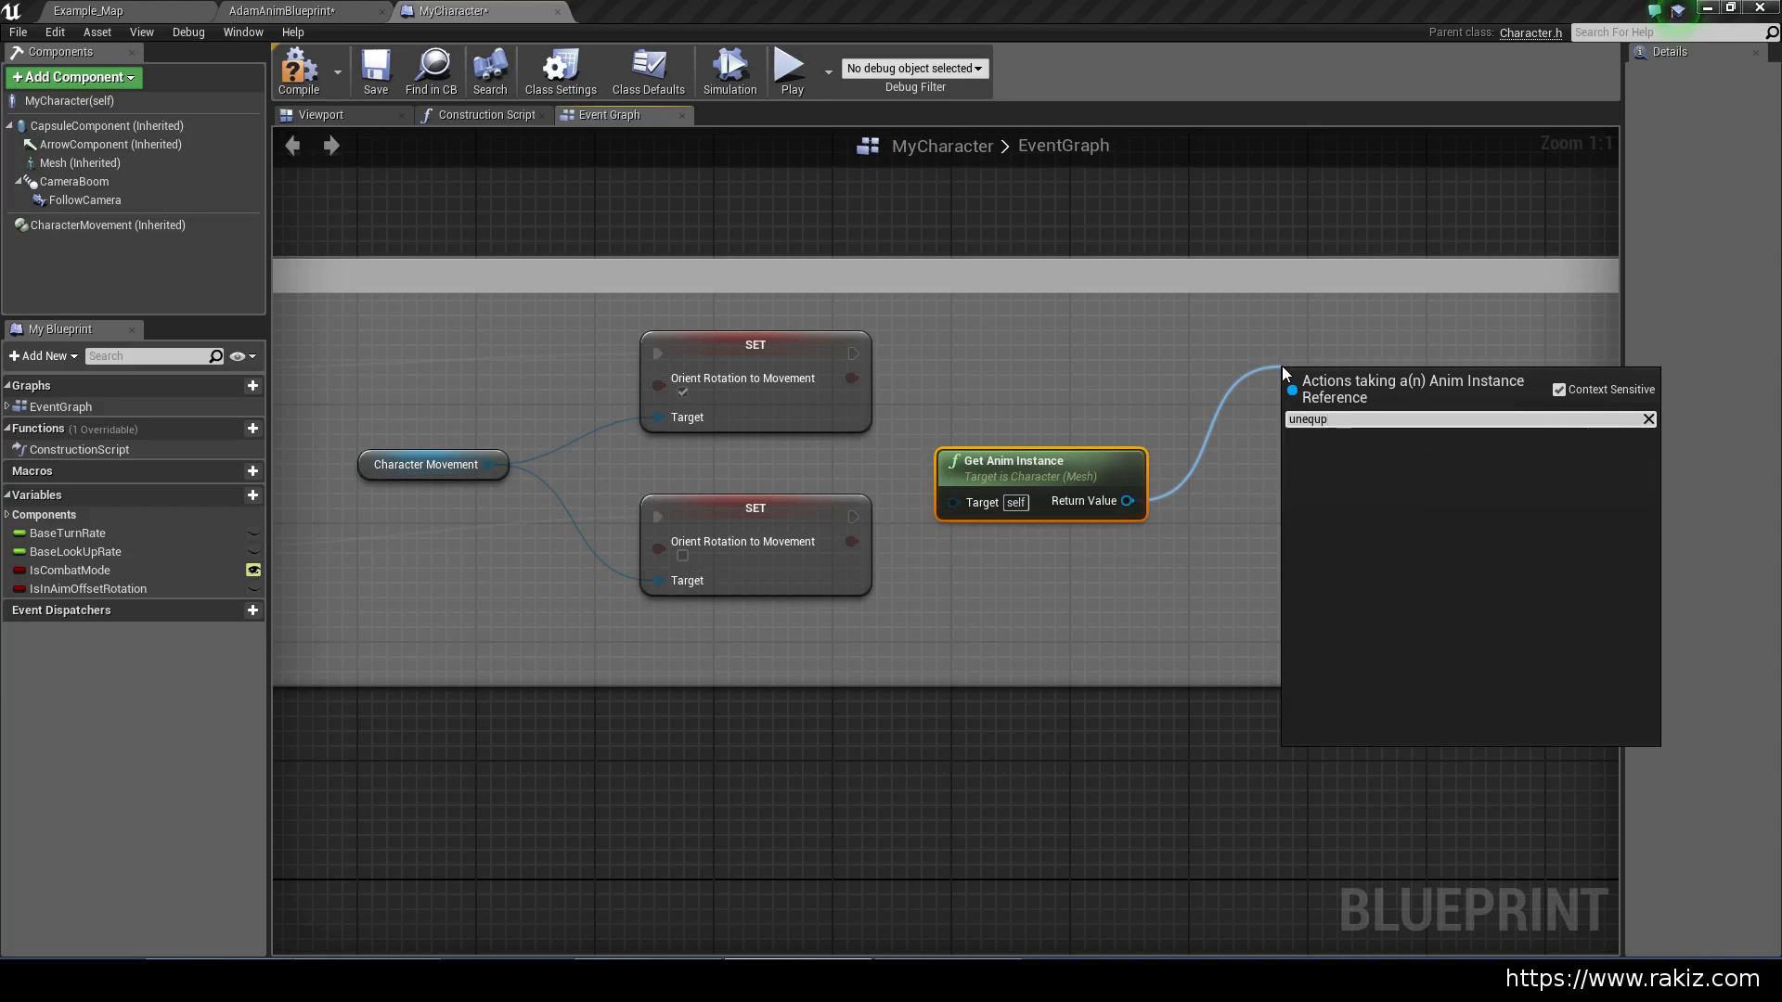
pyautogui.press('BackSpace')
pyautogui.press('Return')
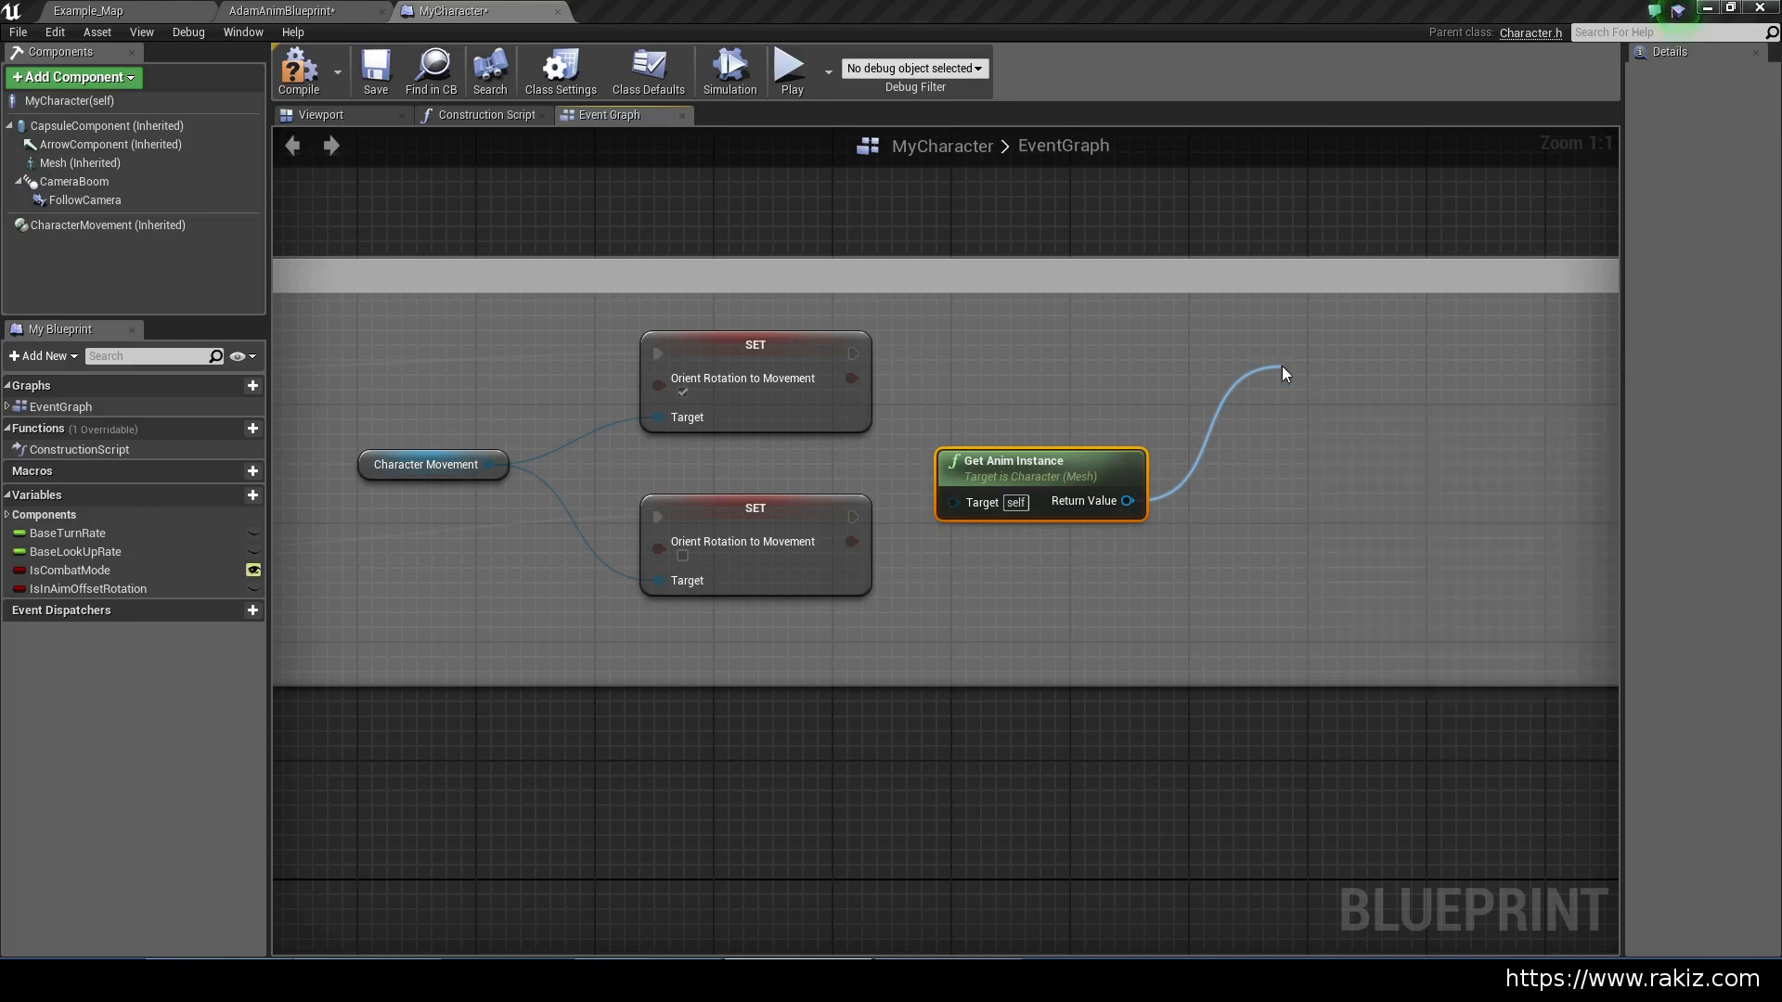
pyautogui.moveTo(1364, 386); pyautogui.dragTo(1334, 327)
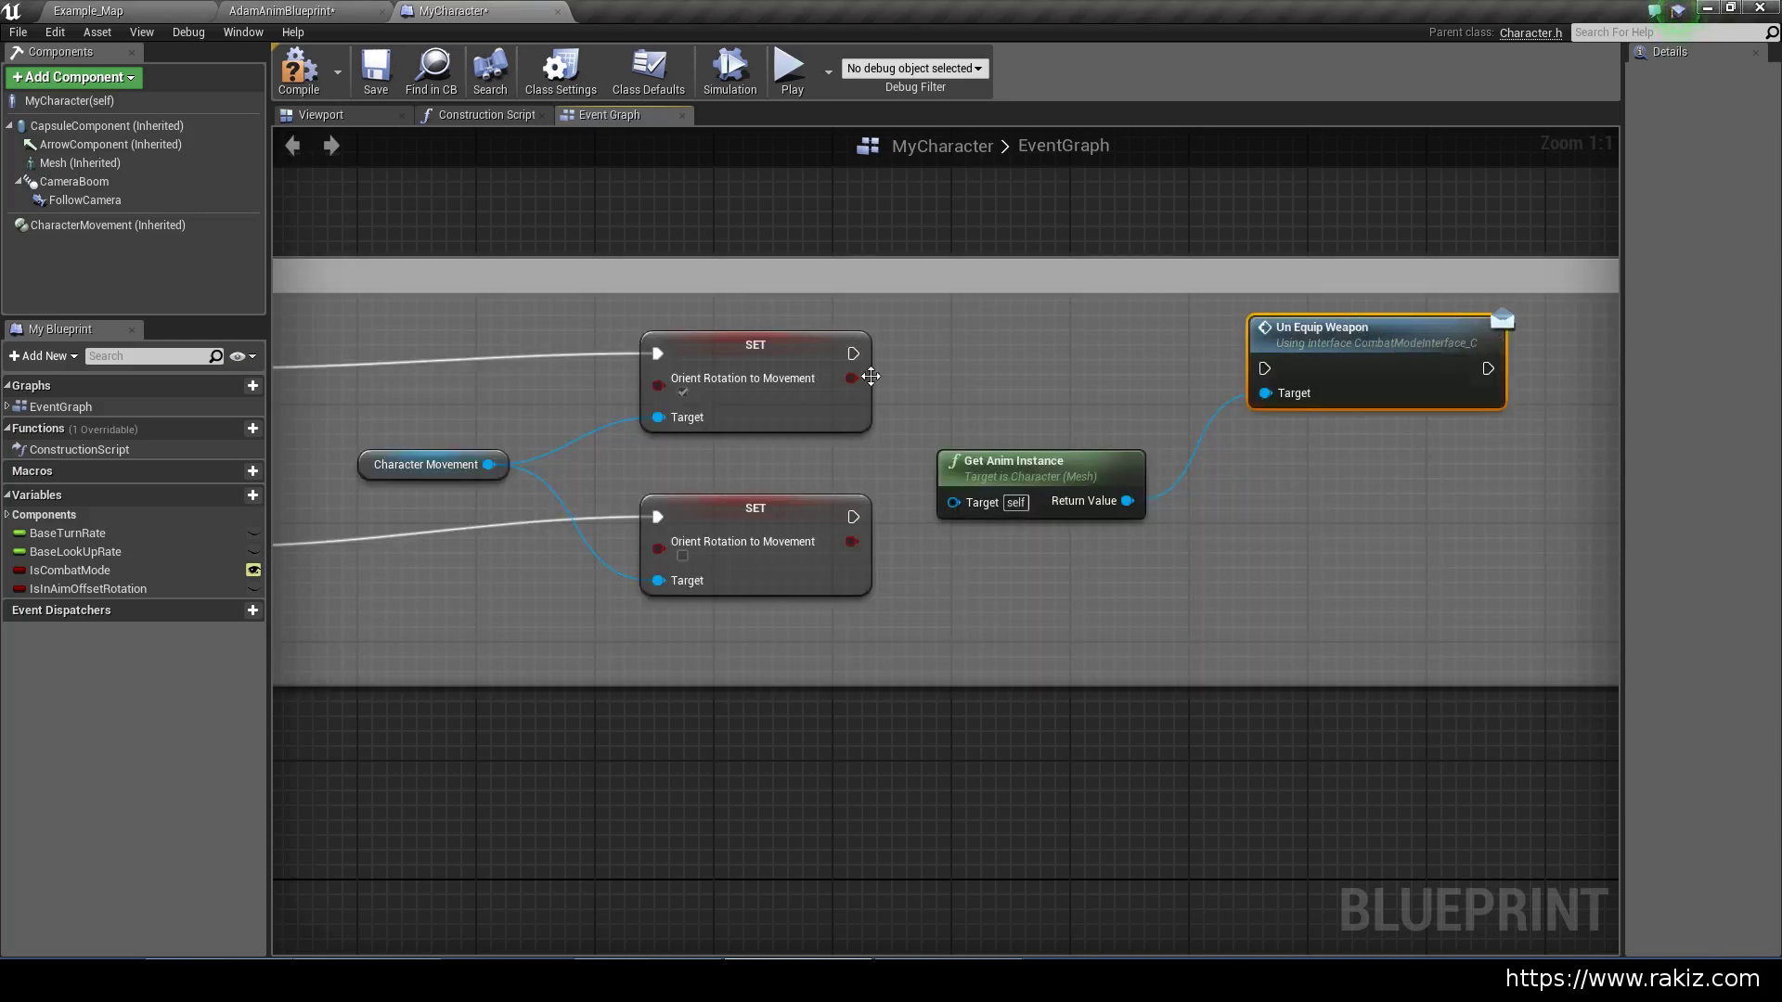
pyautogui.moveTo(853, 353); pyautogui.dragTo(1264, 369)
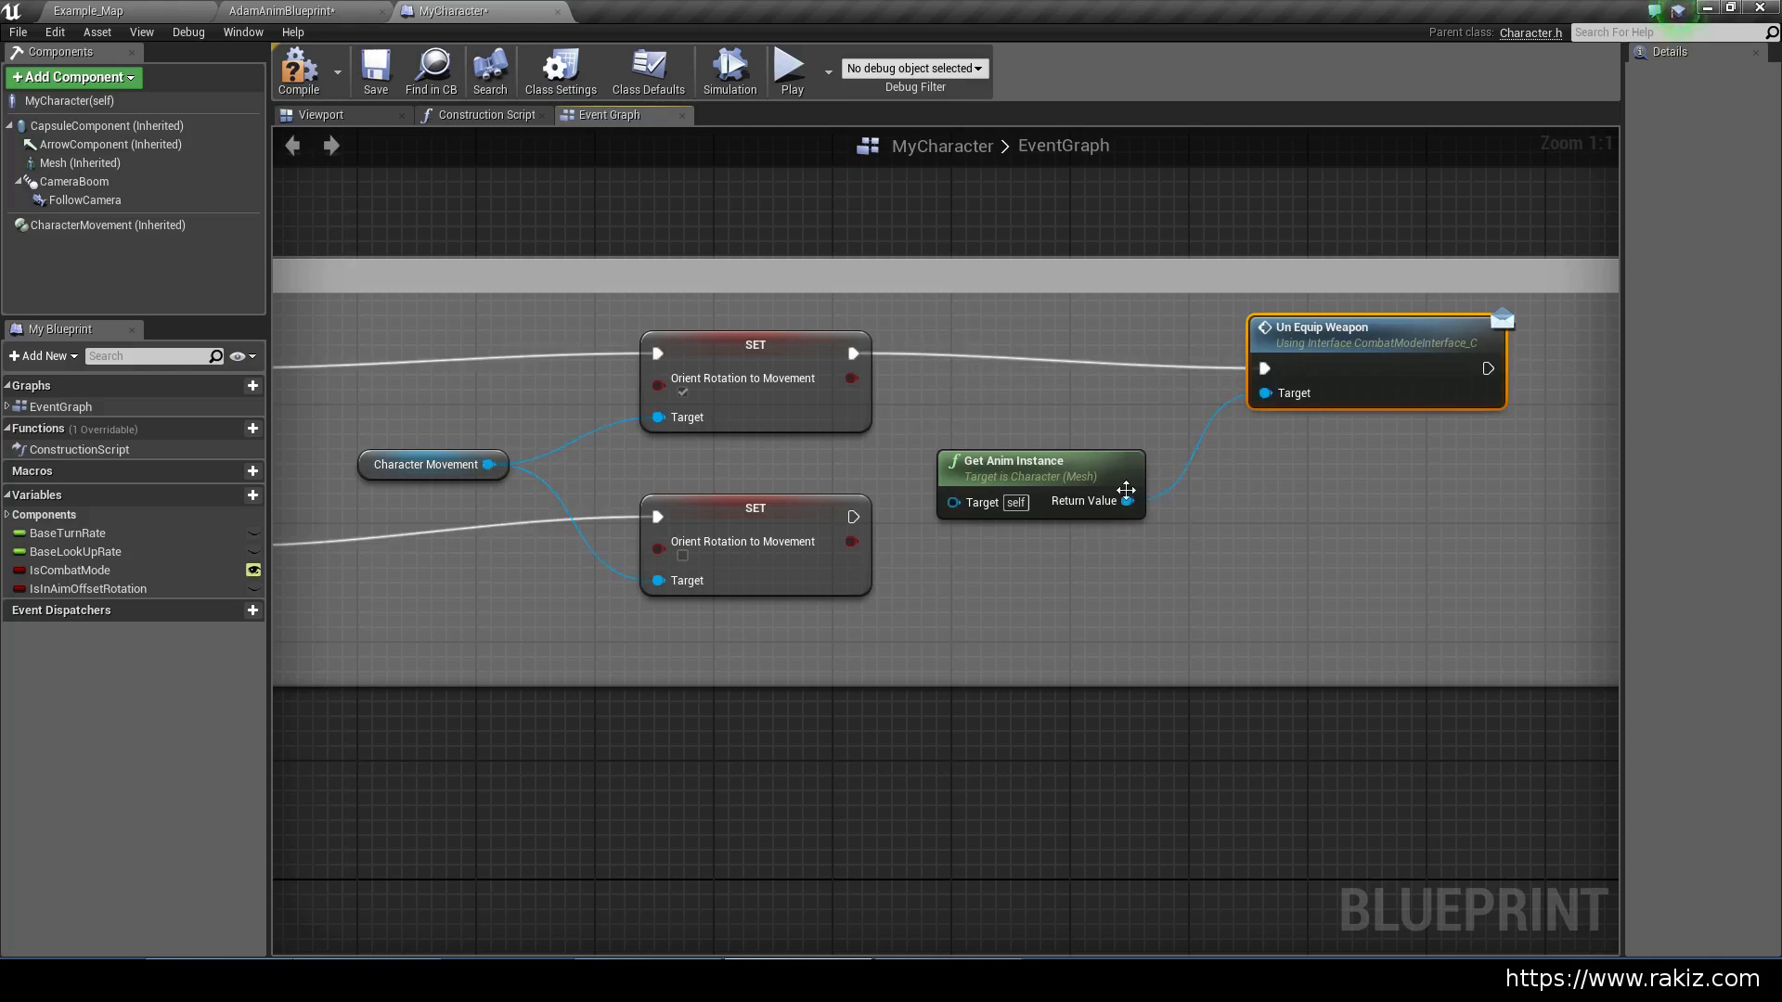
# Add an Equip Weapon message run after the lower SET node, and tidy the nodes
pyautogui.moveTo(1126, 501); pyautogui.dragTo(1304, 566)
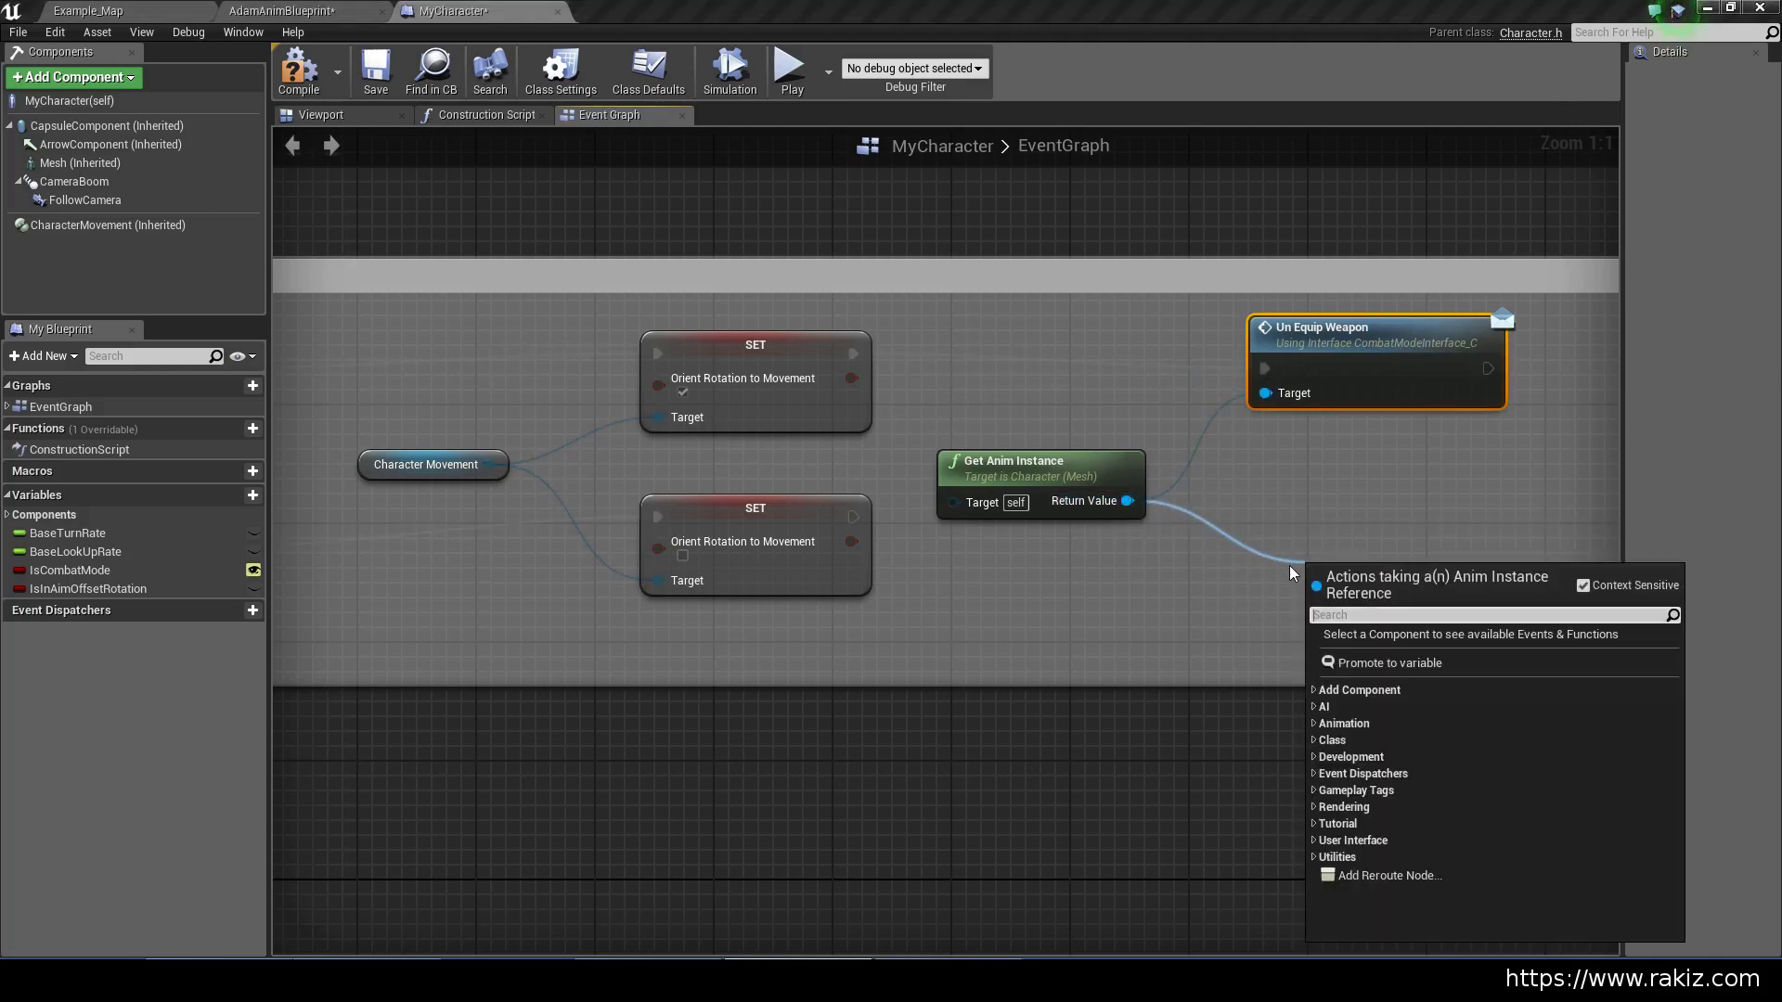
pyautogui.write('equip')
pyautogui.press('Up')
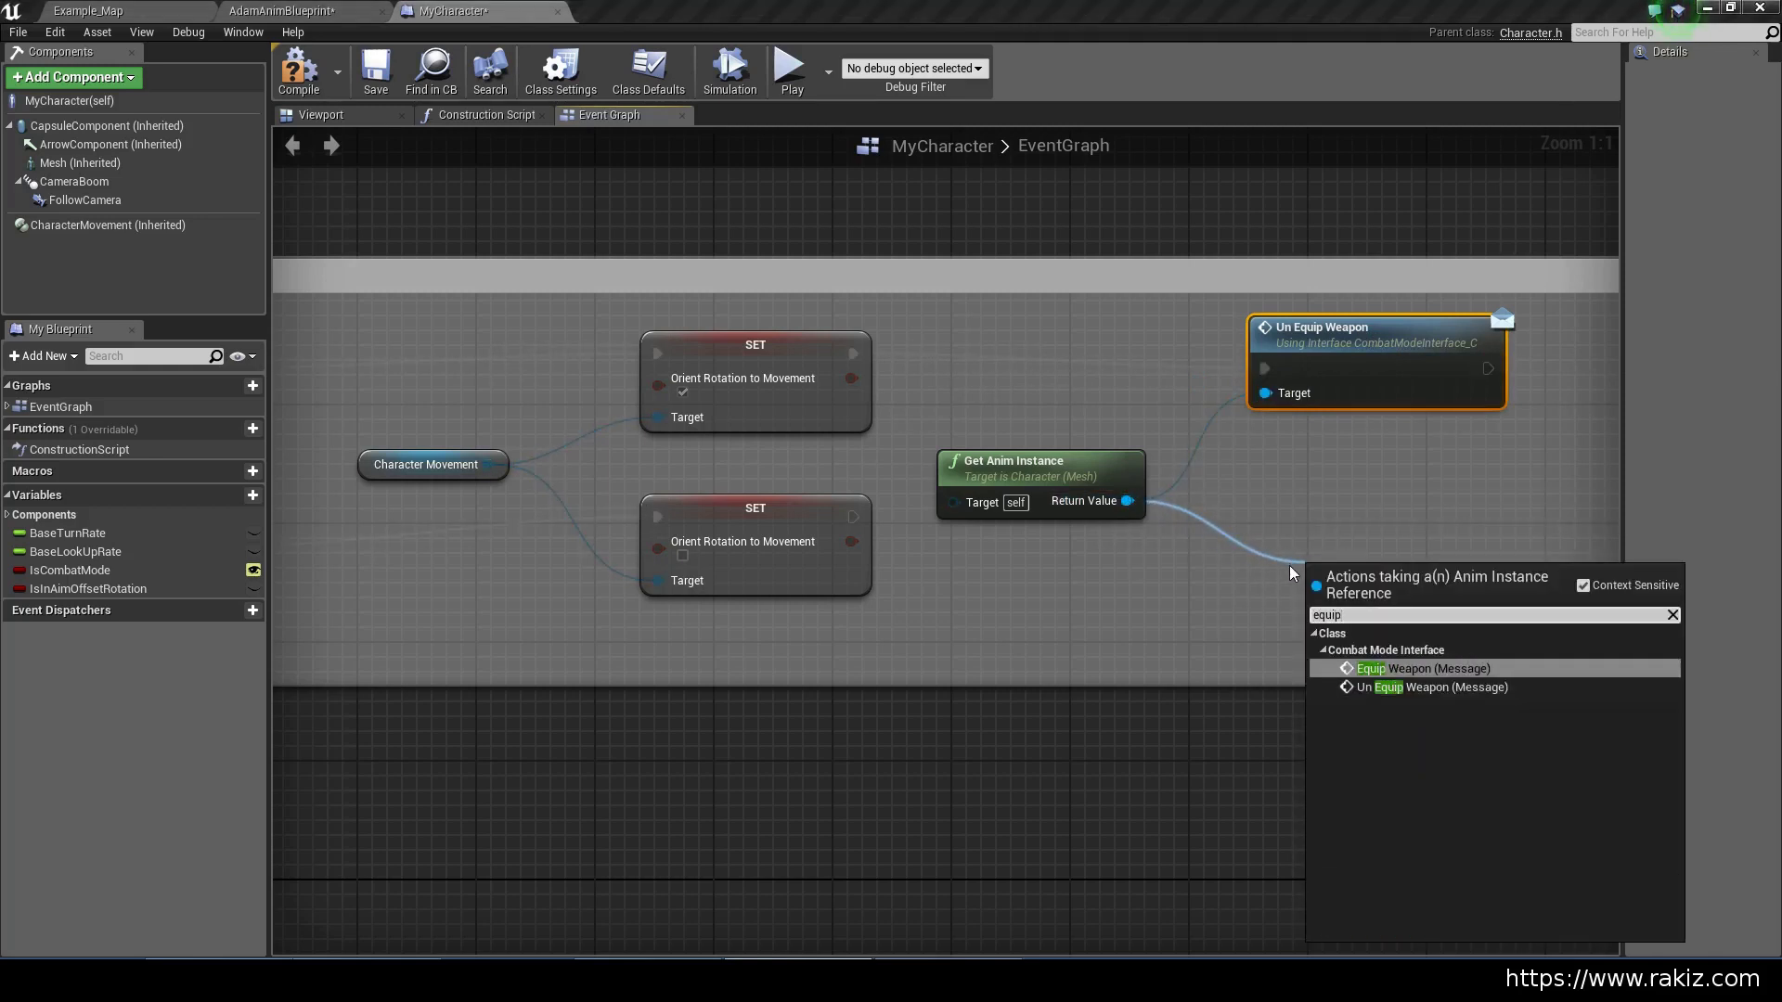
pyautogui.press('Return')
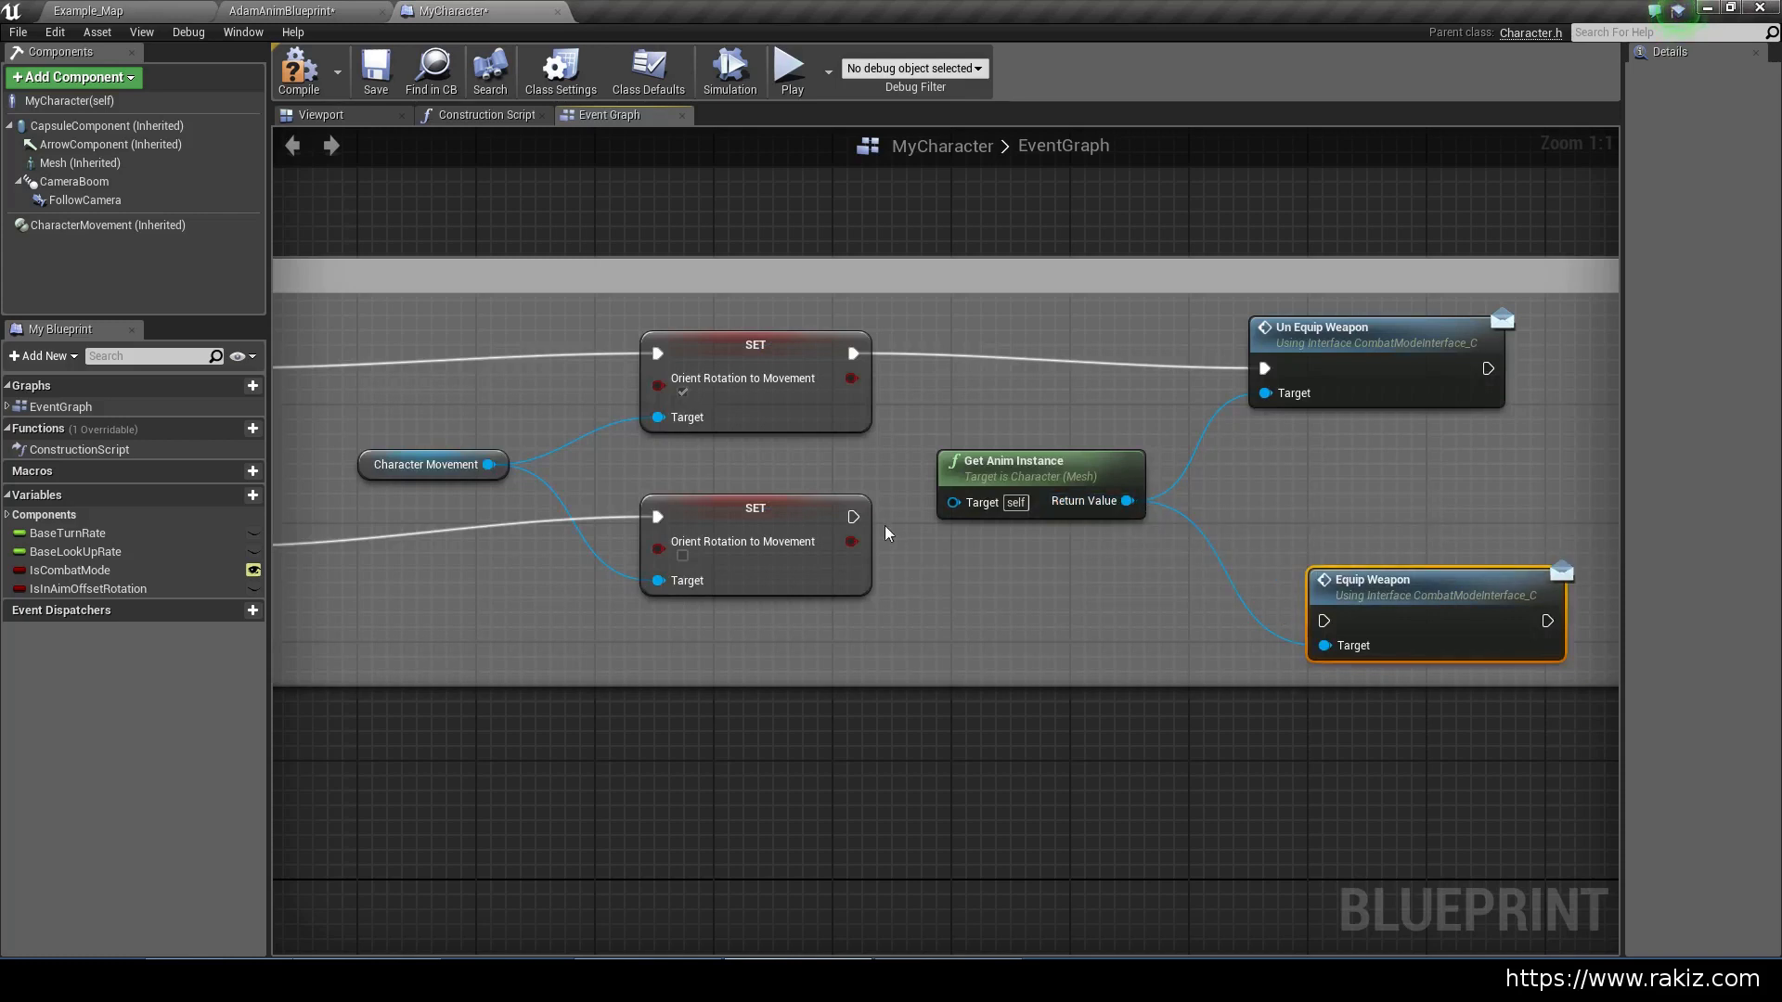
pyautogui.moveTo(853, 513); pyautogui.dragTo(1324, 620)
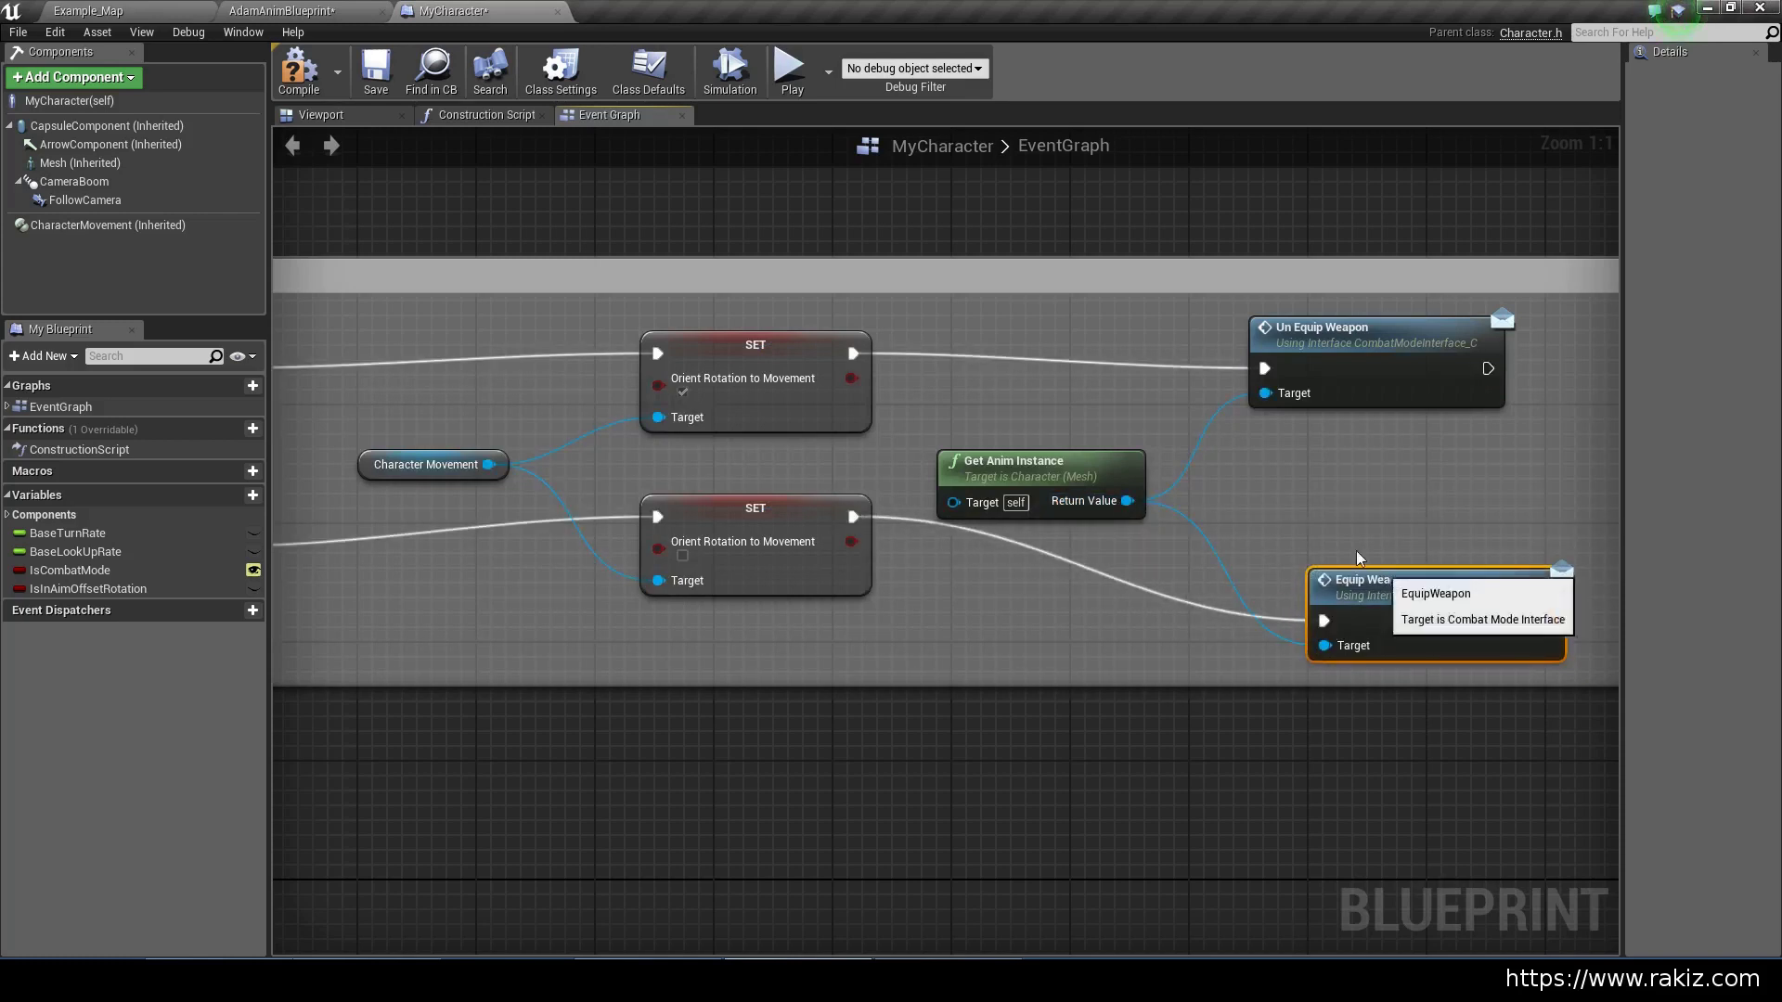
pyautogui.moveTo(1395, 568); pyautogui.dragTo(1351, 459)
pyautogui.click(1040, 475)
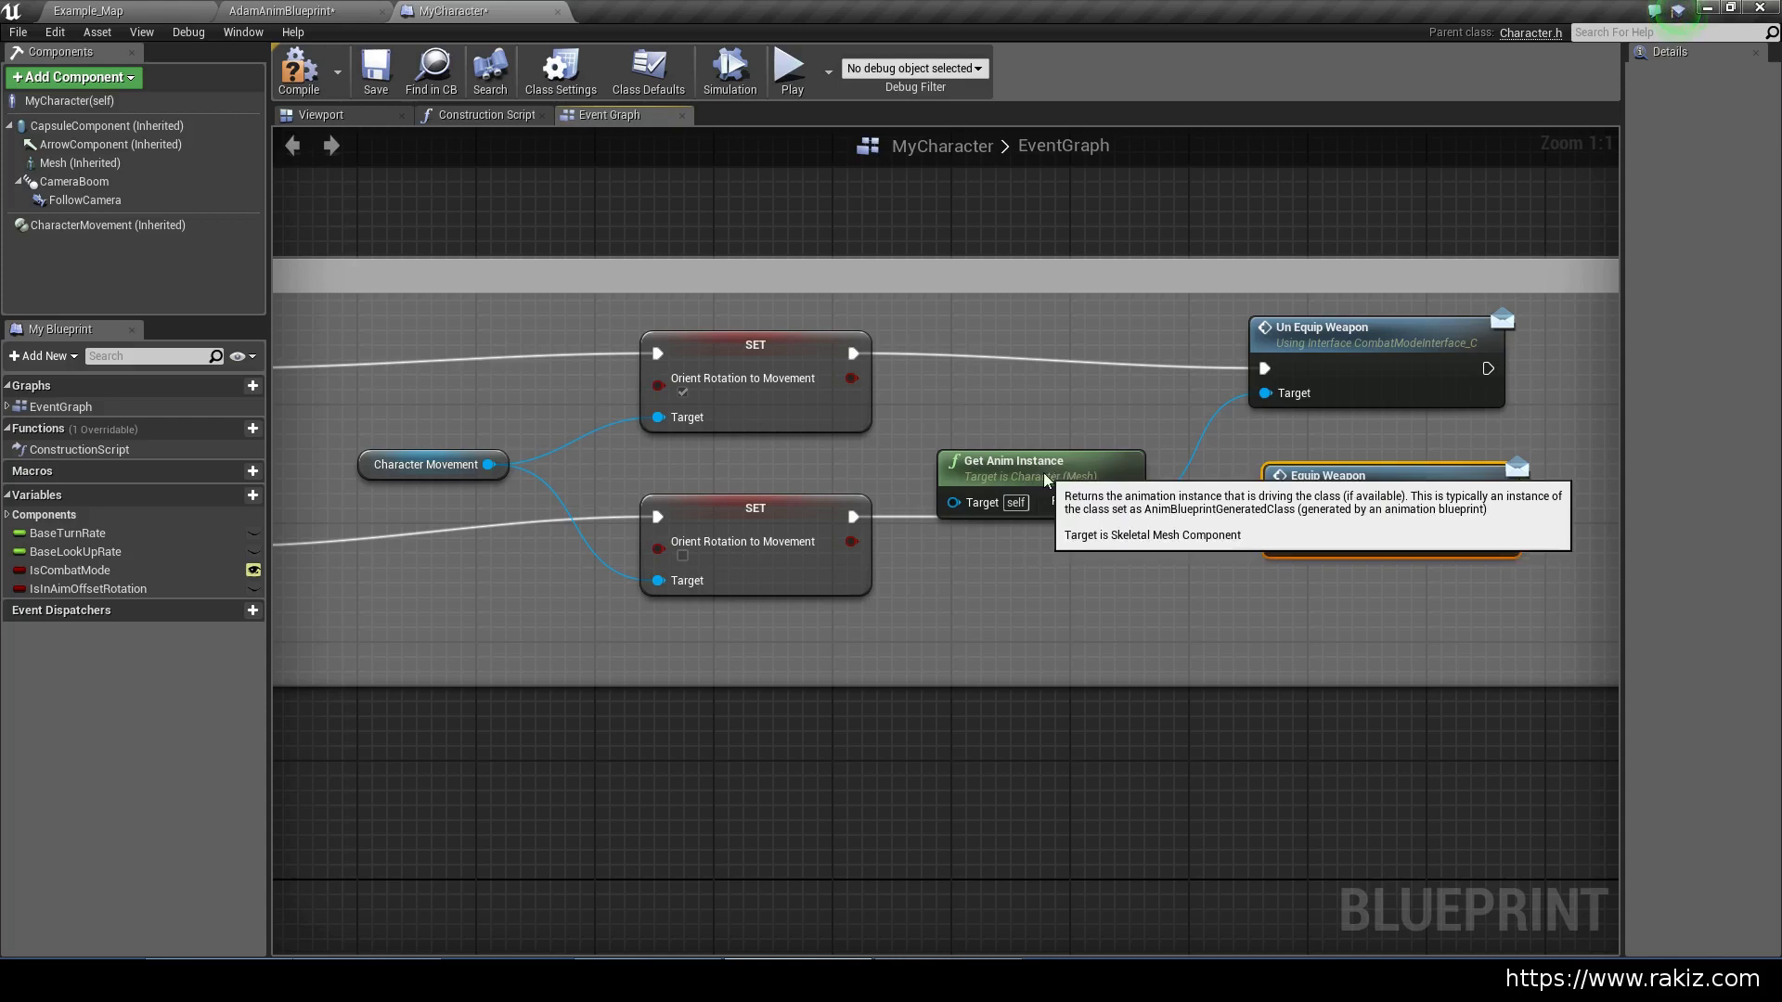
pyautogui.moveTo(1039, 475); pyautogui.dragTo(1044, 430)
# Add a Character Movement reference and two SET Max Walk Speed nodes, widening the comment box
pyautogui.moveTo(1225, 602); pyautogui.dragTo(431, 565, button='right')
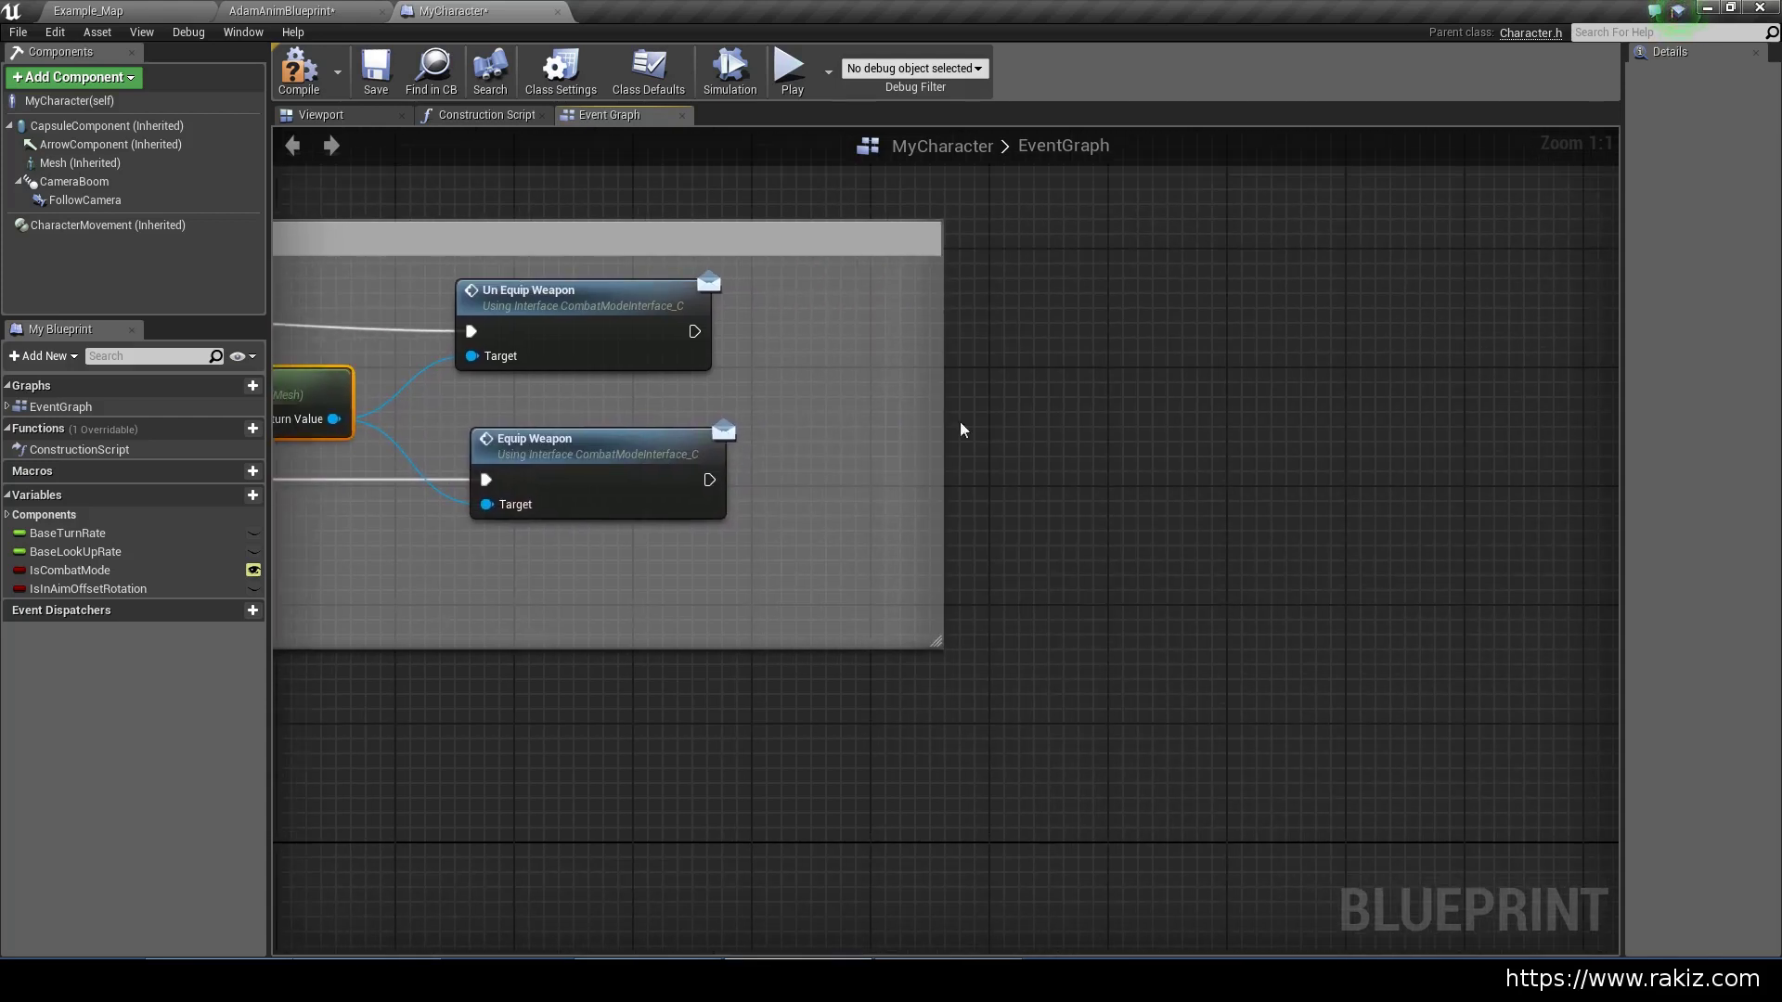
pyautogui.moveTo(1124, 384); pyautogui.dragTo(1615, 385)
pyautogui.moveTo(58, 231); pyautogui.dragTo(778, 380)
pyautogui.moveTo(913, 397); pyautogui.dragTo(1044, 326)
pyautogui.write('setma')
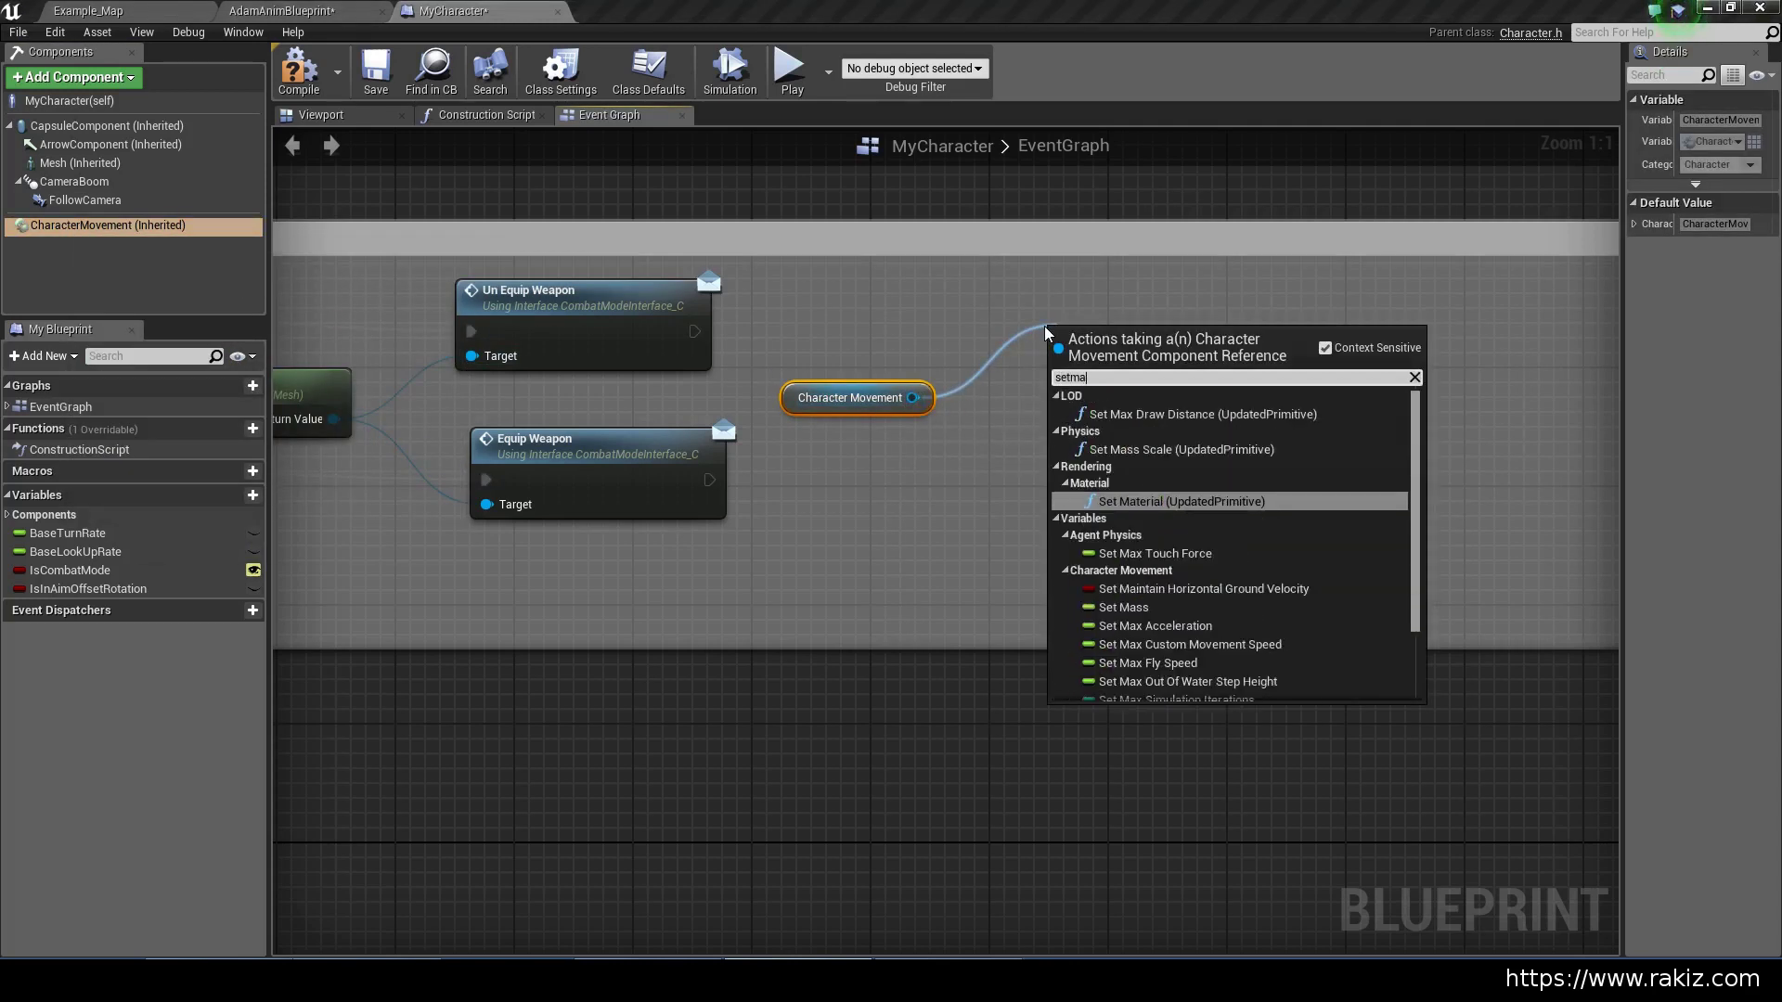
pyautogui.write('xwalk')
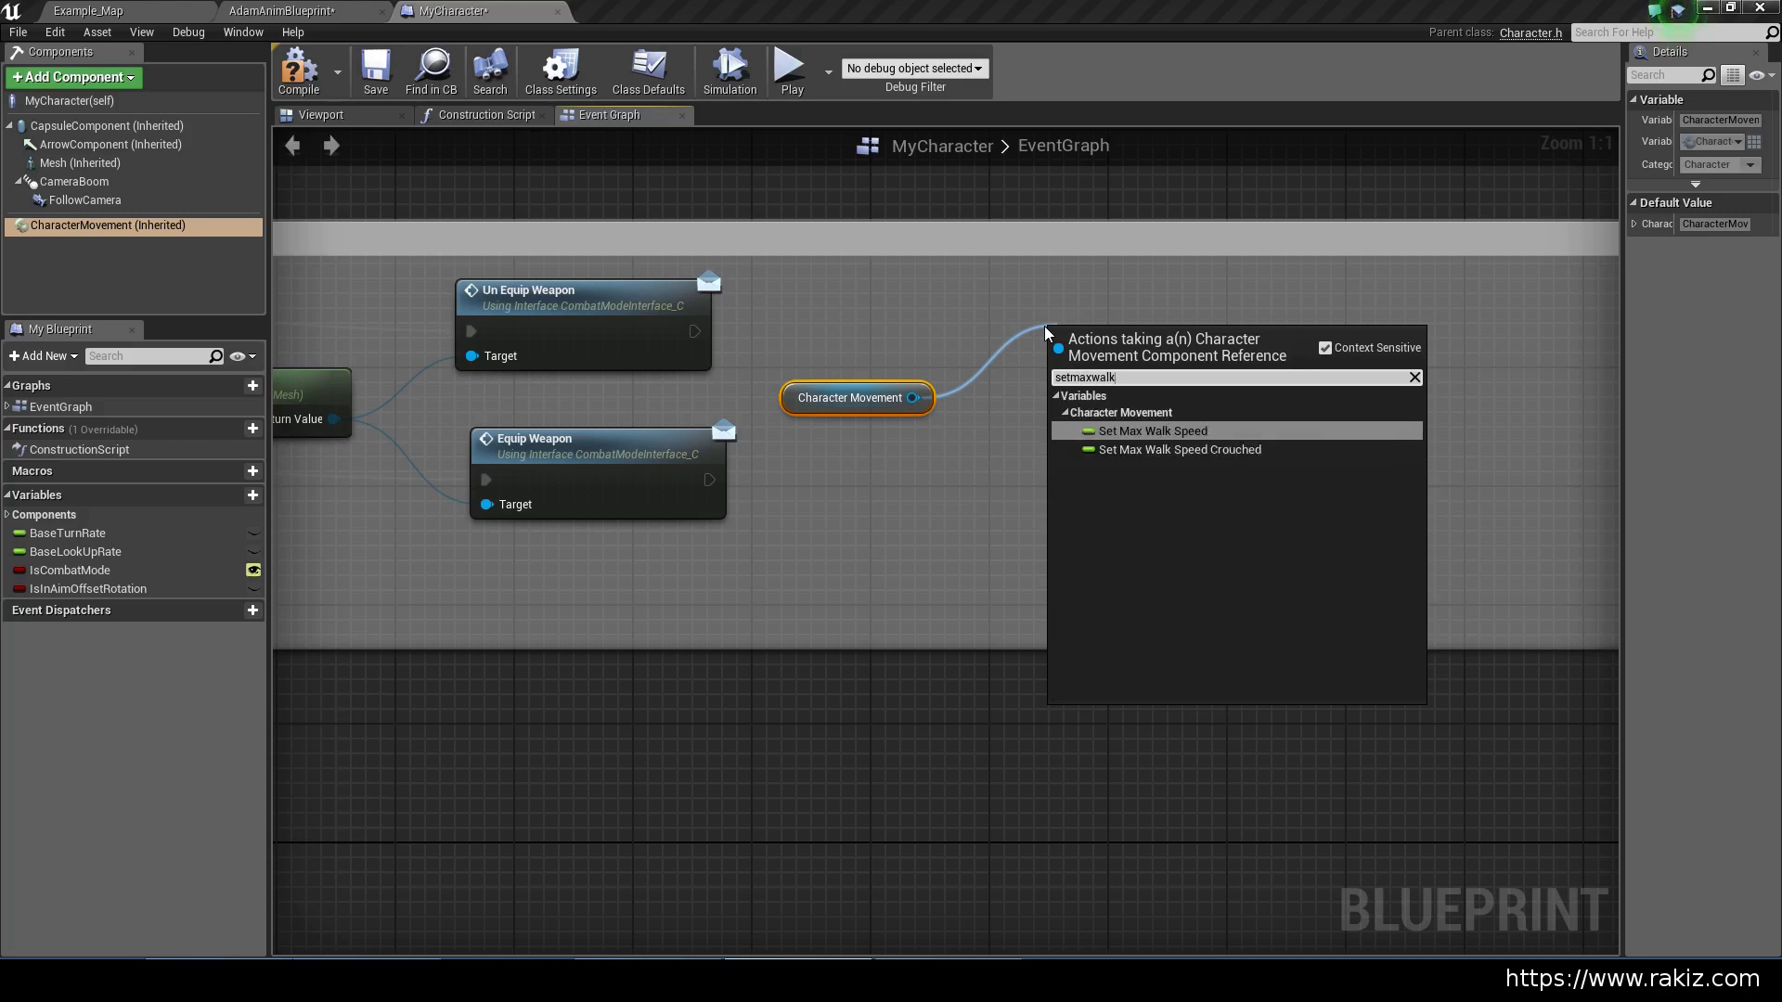
pyautogui.press('Return')
pyautogui.moveTo(1102, 355); pyautogui.dragTo(1131, 295)
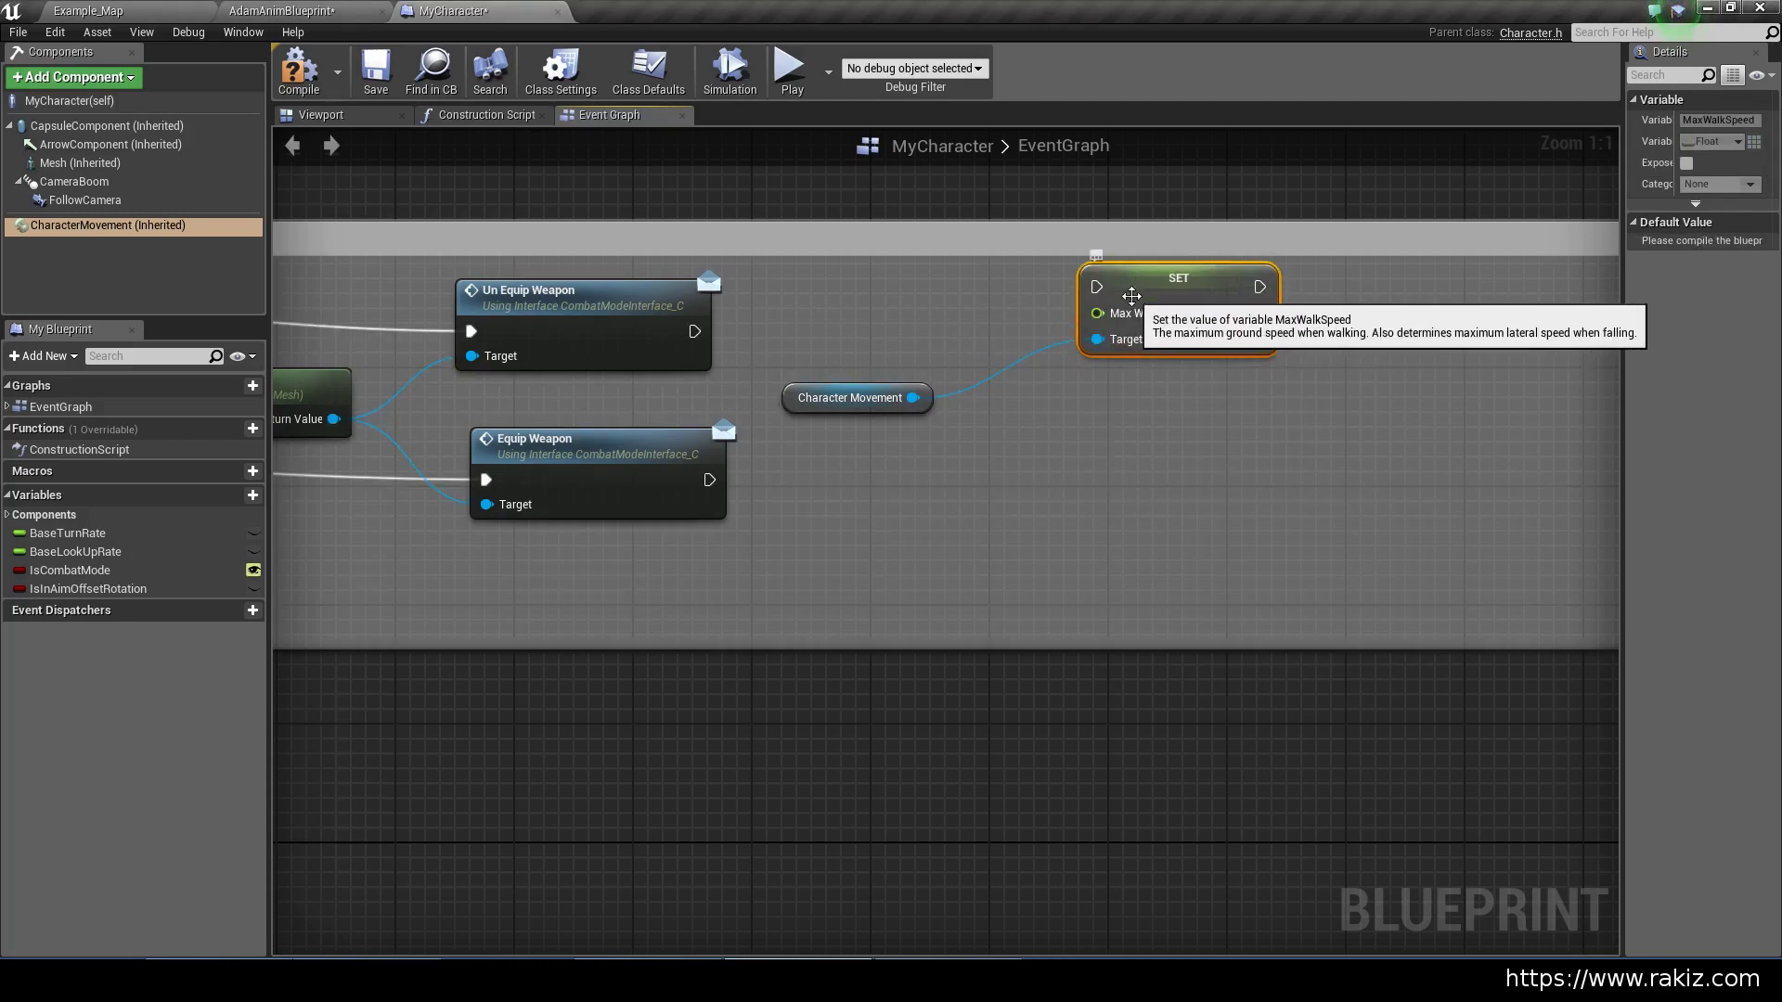
pyautogui.hotkey('ctrl', 'c')
pyautogui.hotkey('ctrl', 'v')
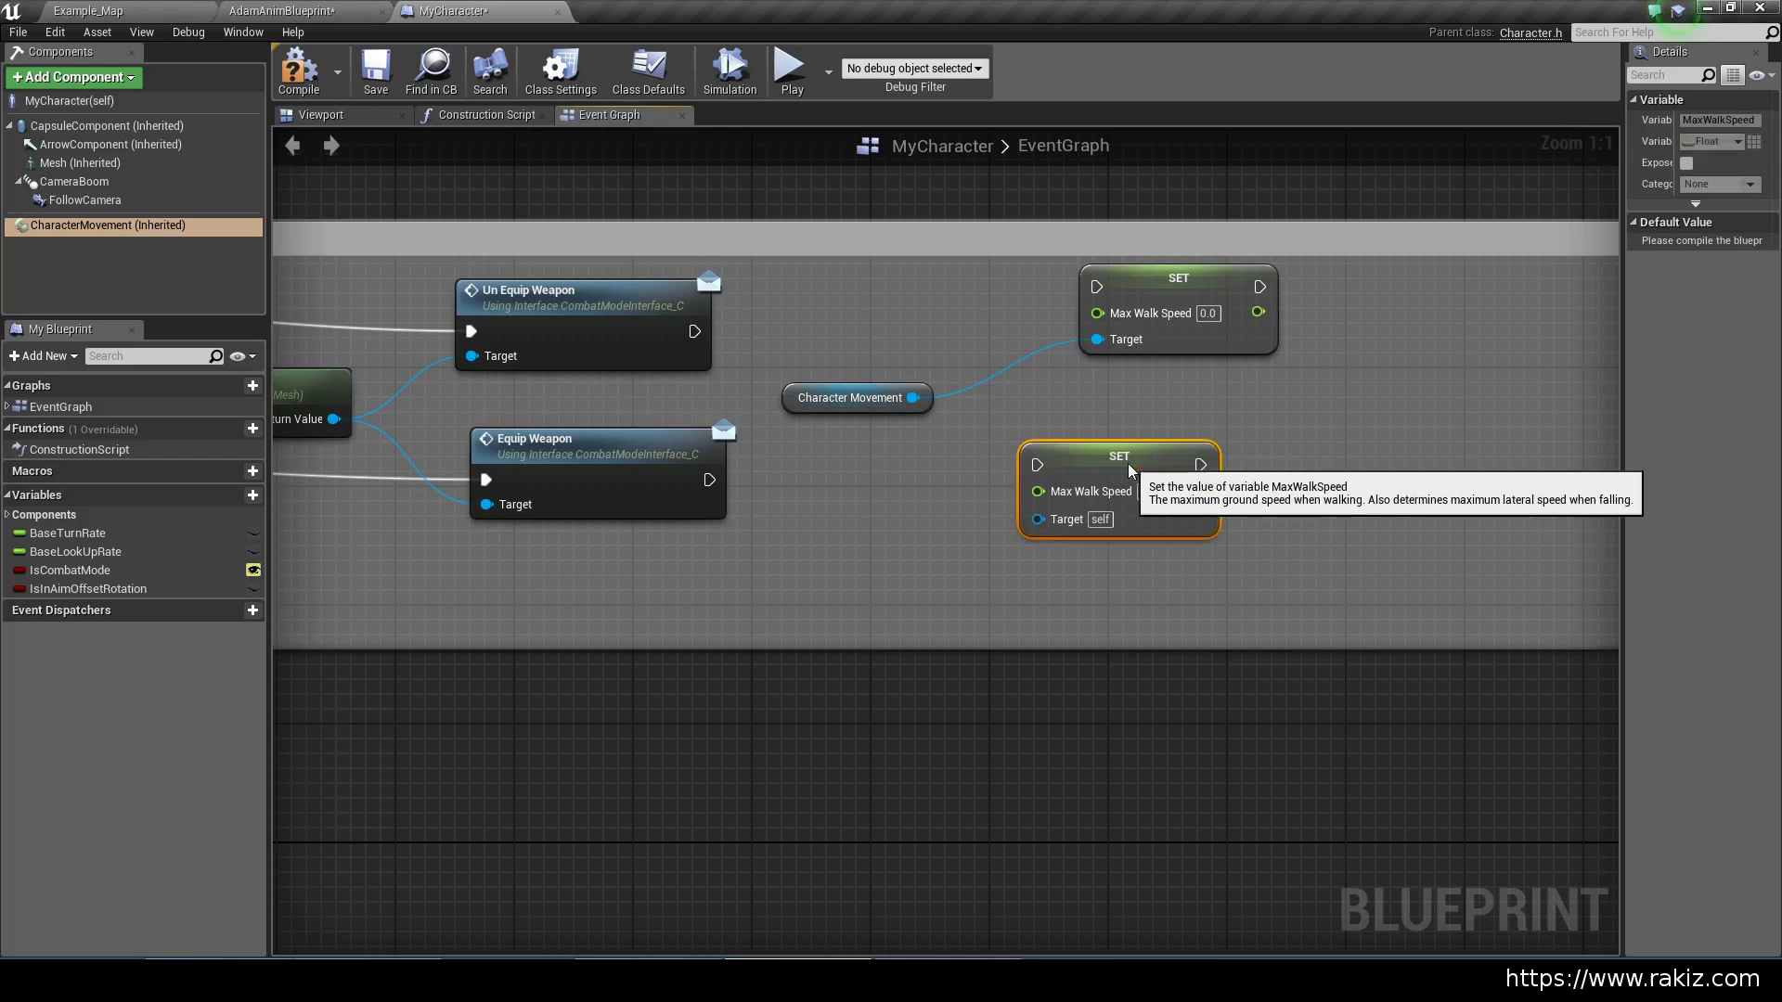
pyautogui.moveTo(1128, 464); pyautogui.dragTo(1181, 462)
# Set the upper node's Max Walk Speed to 600 and the lower node's to 300
pyautogui.click(1209, 315)
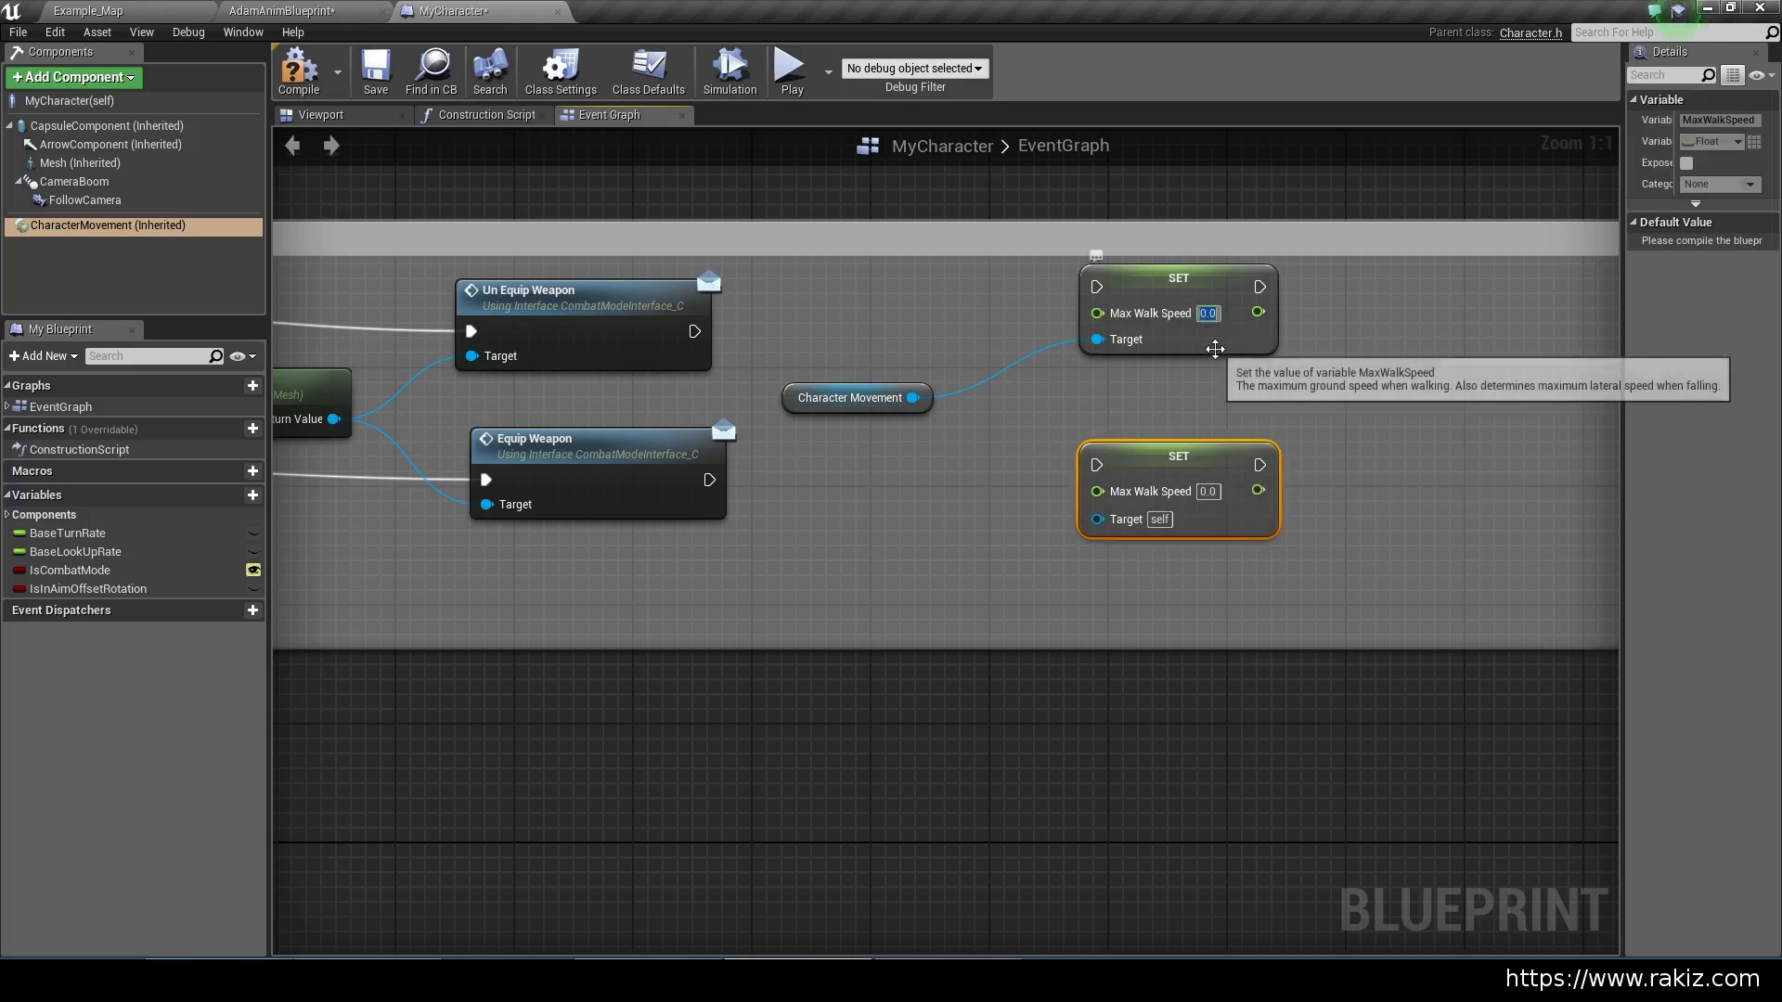
pyautogui.write('300')
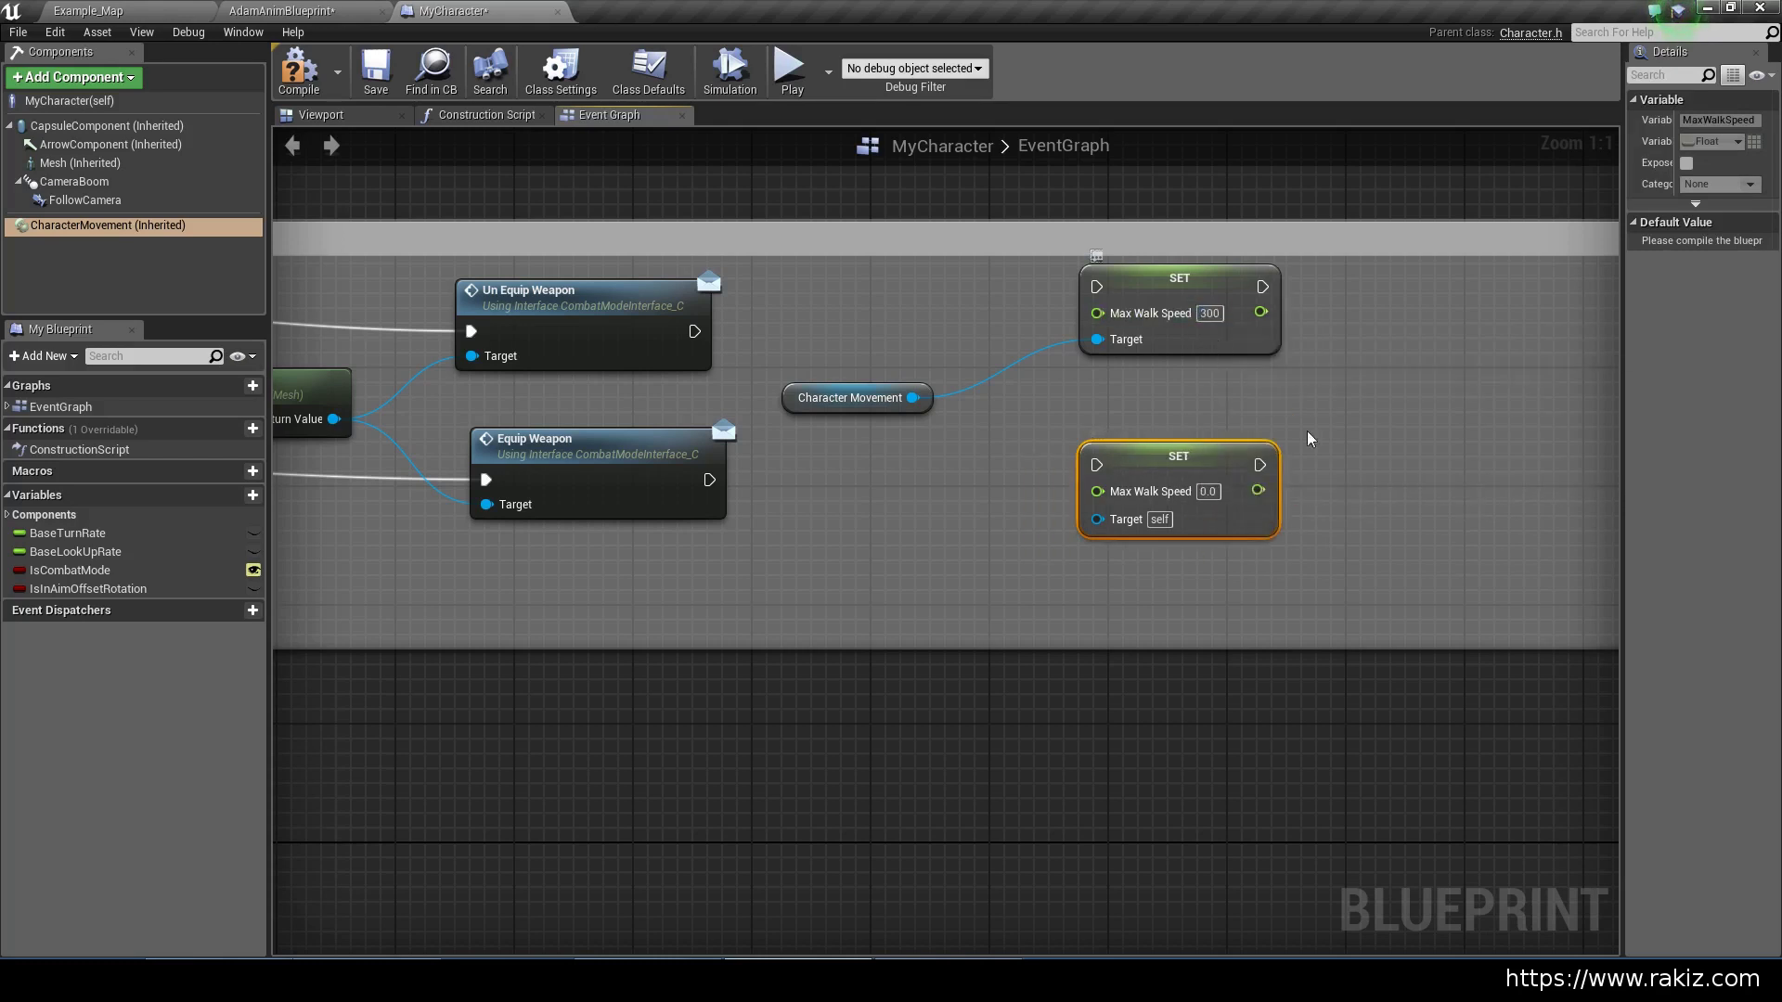
pyautogui.click(1206, 492)
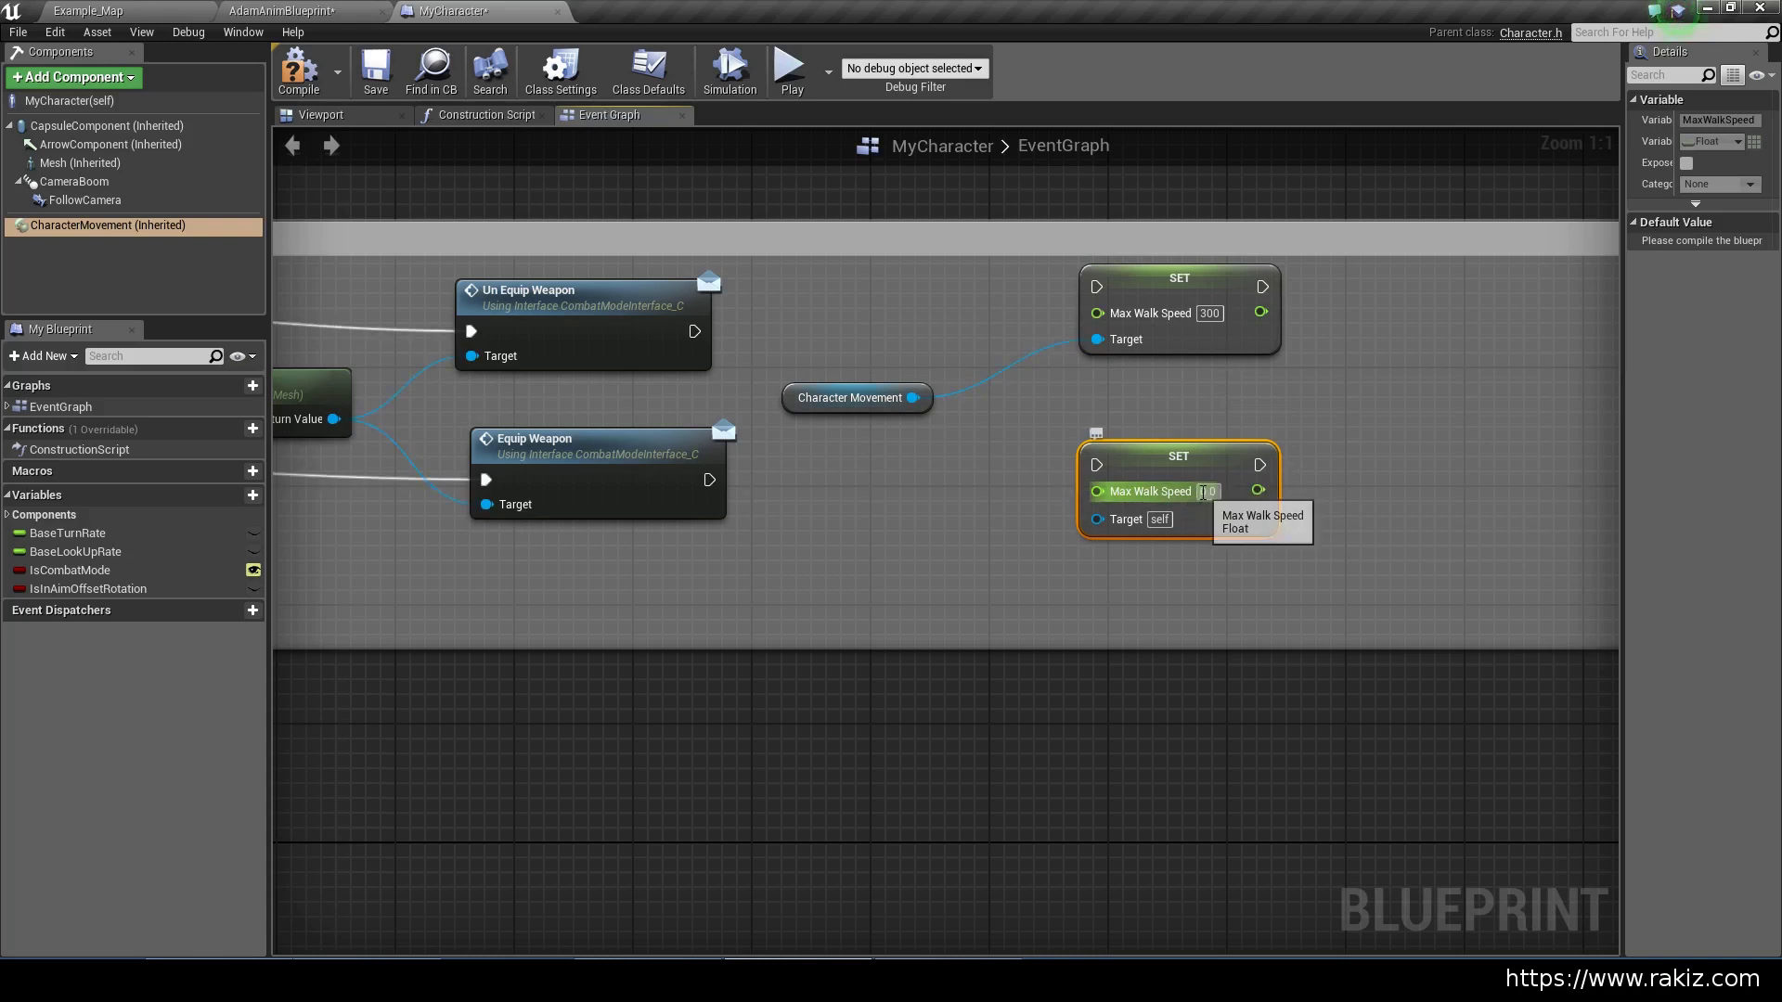
pyautogui.write('600')
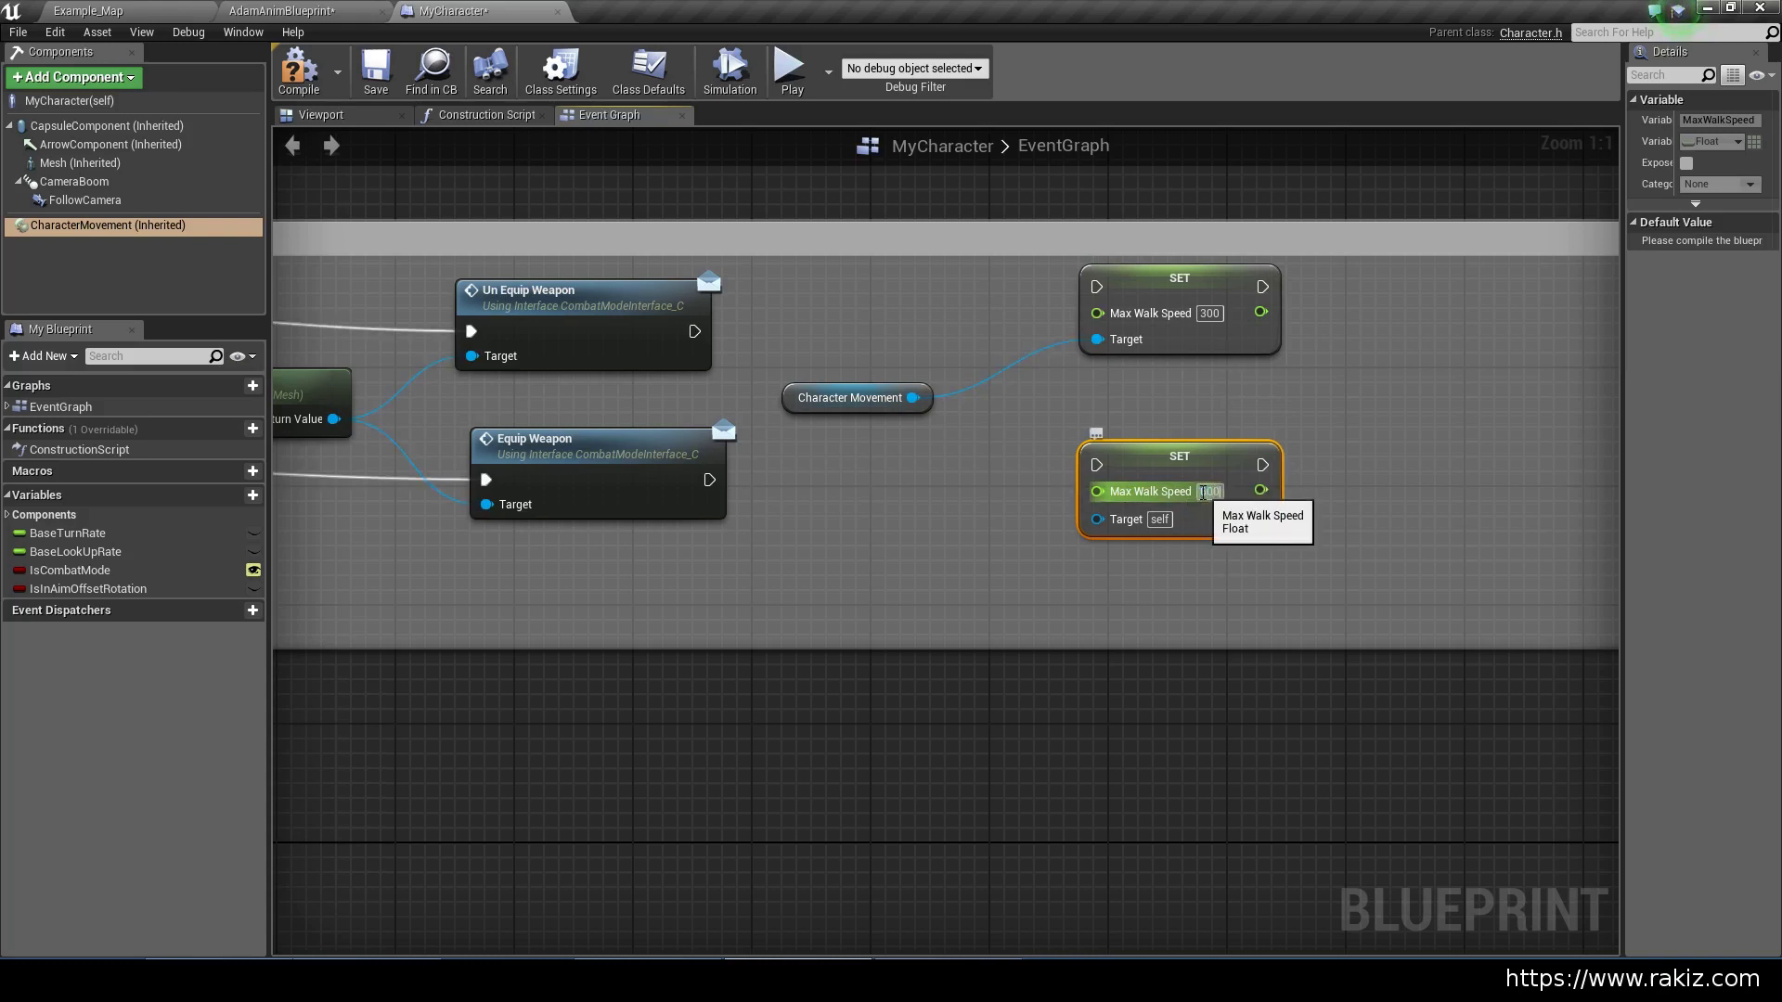
pyautogui.click(1120, 425)
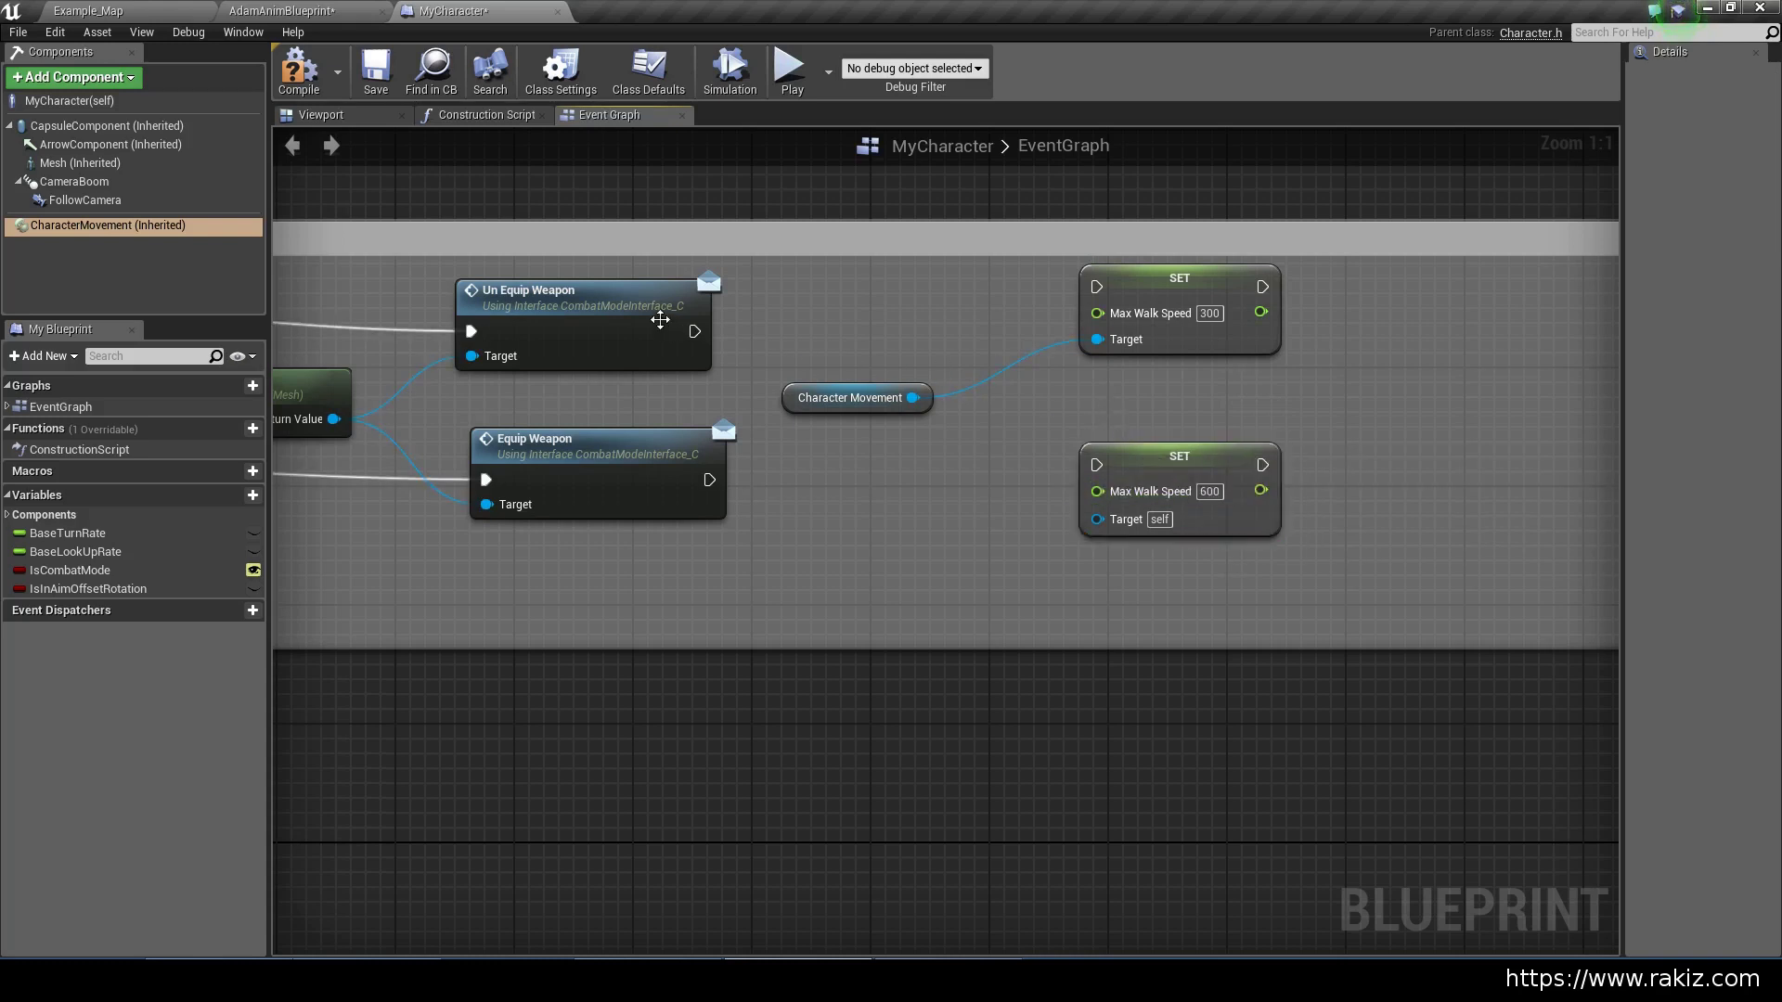
pyautogui.click(1210, 313)
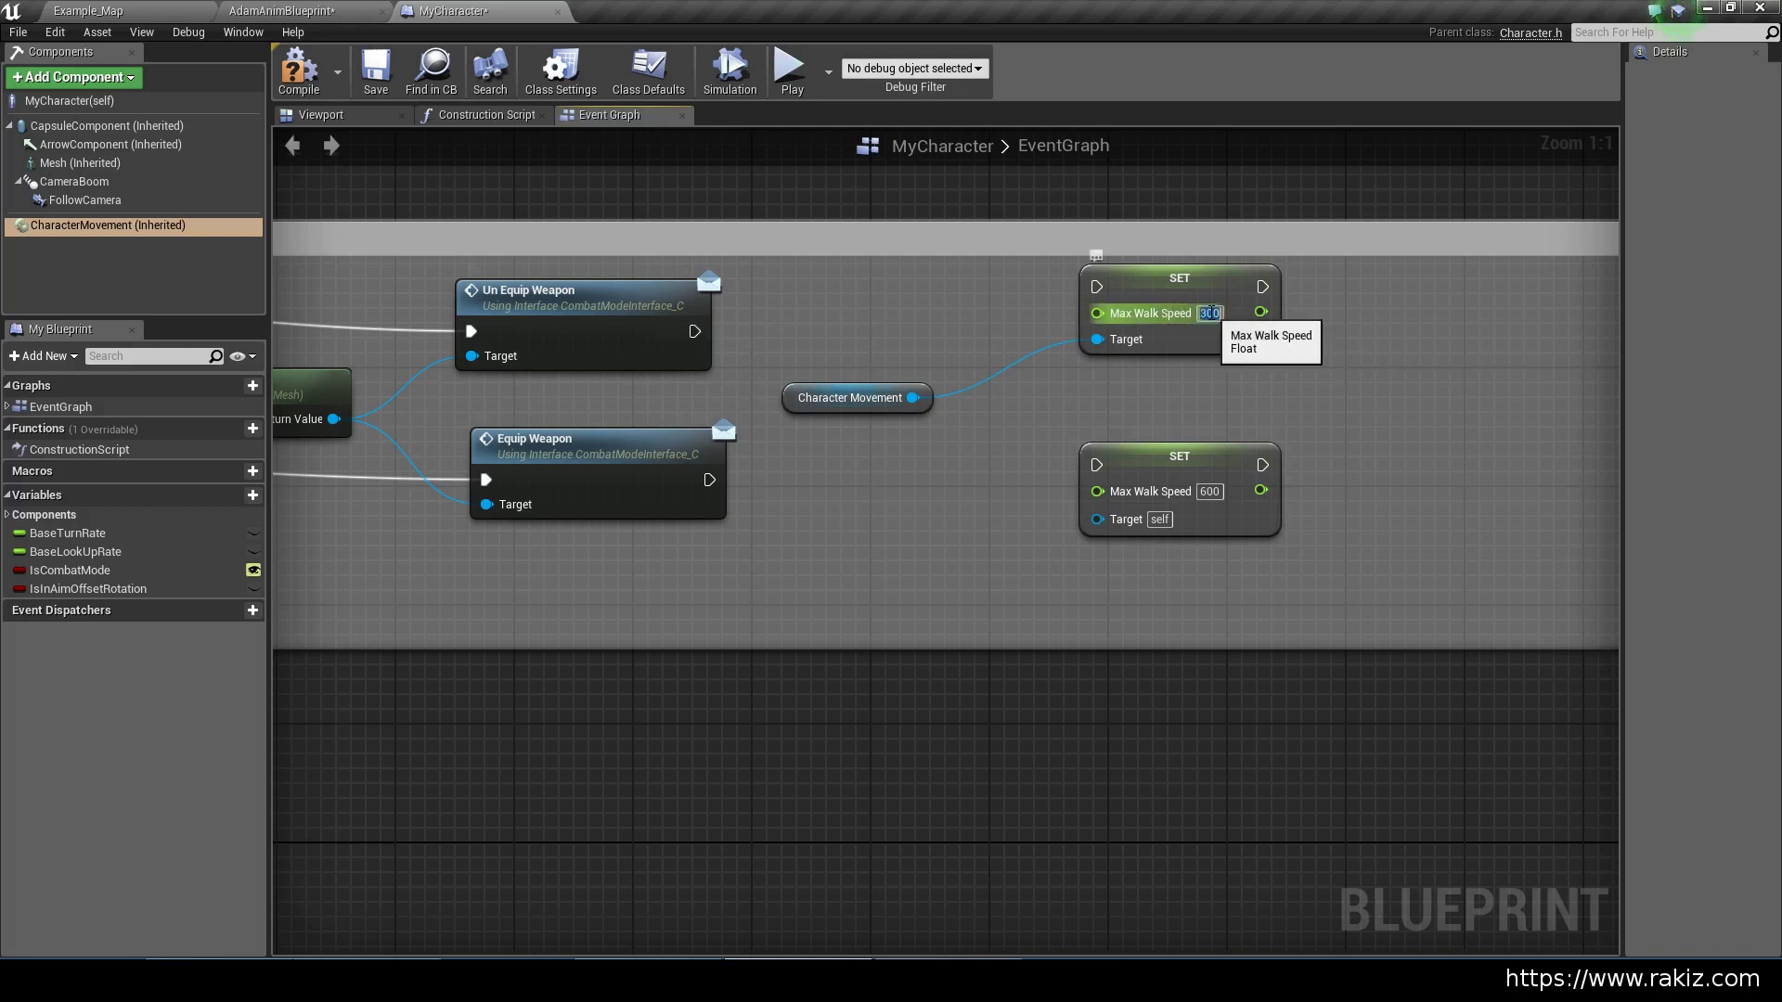
pyautogui.write('600')
pyautogui.click(1223, 364)
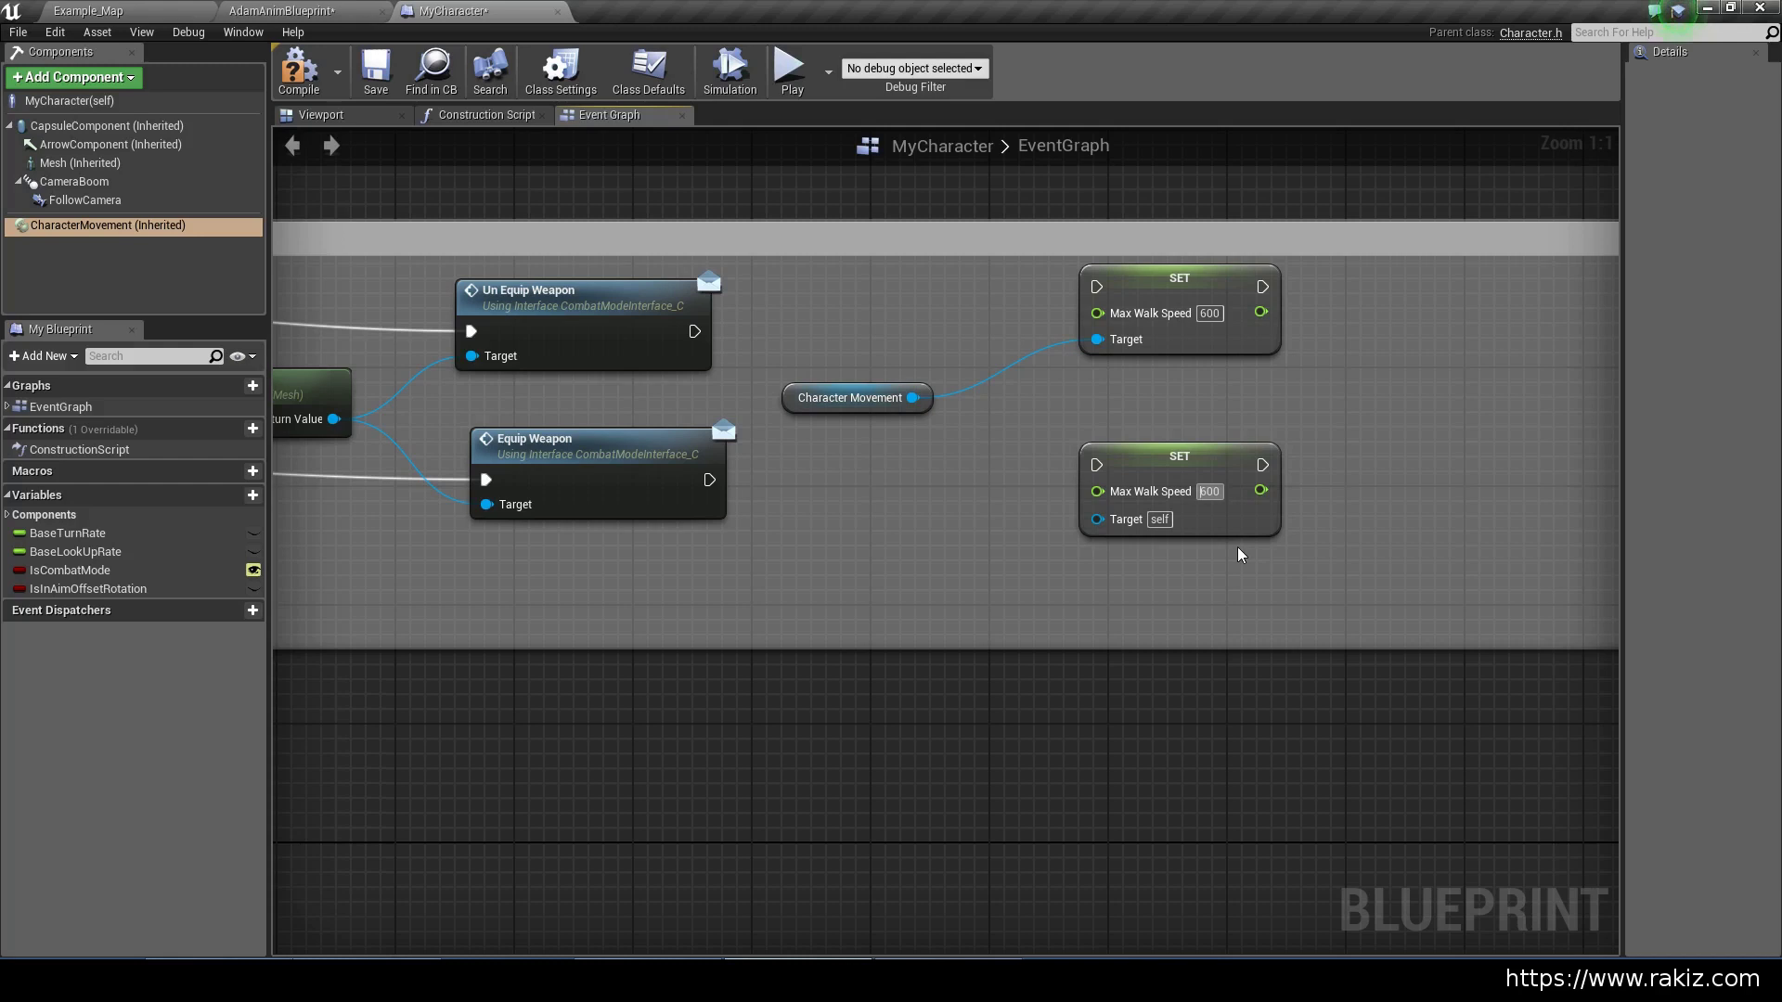
pyautogui.write('300')
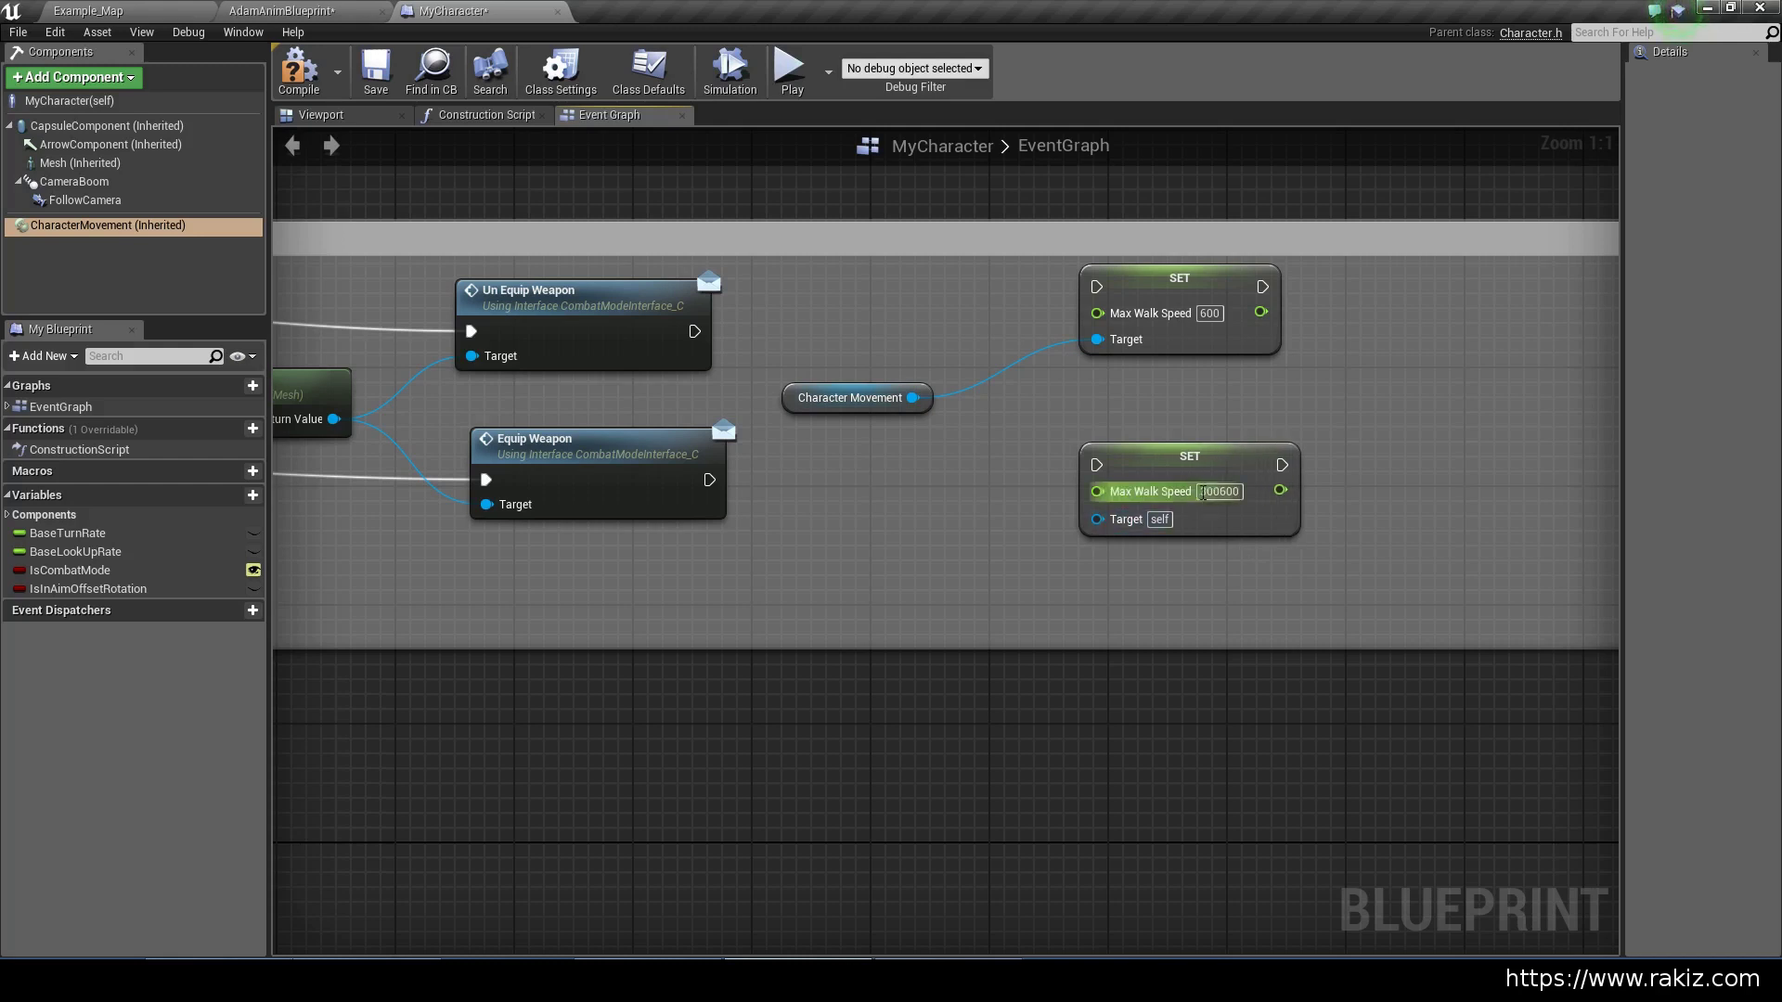
pyautogui.moveTo(1213, 492); pyautogui.dragTo(1302, 493)
pyautogui.press('BackSpace')
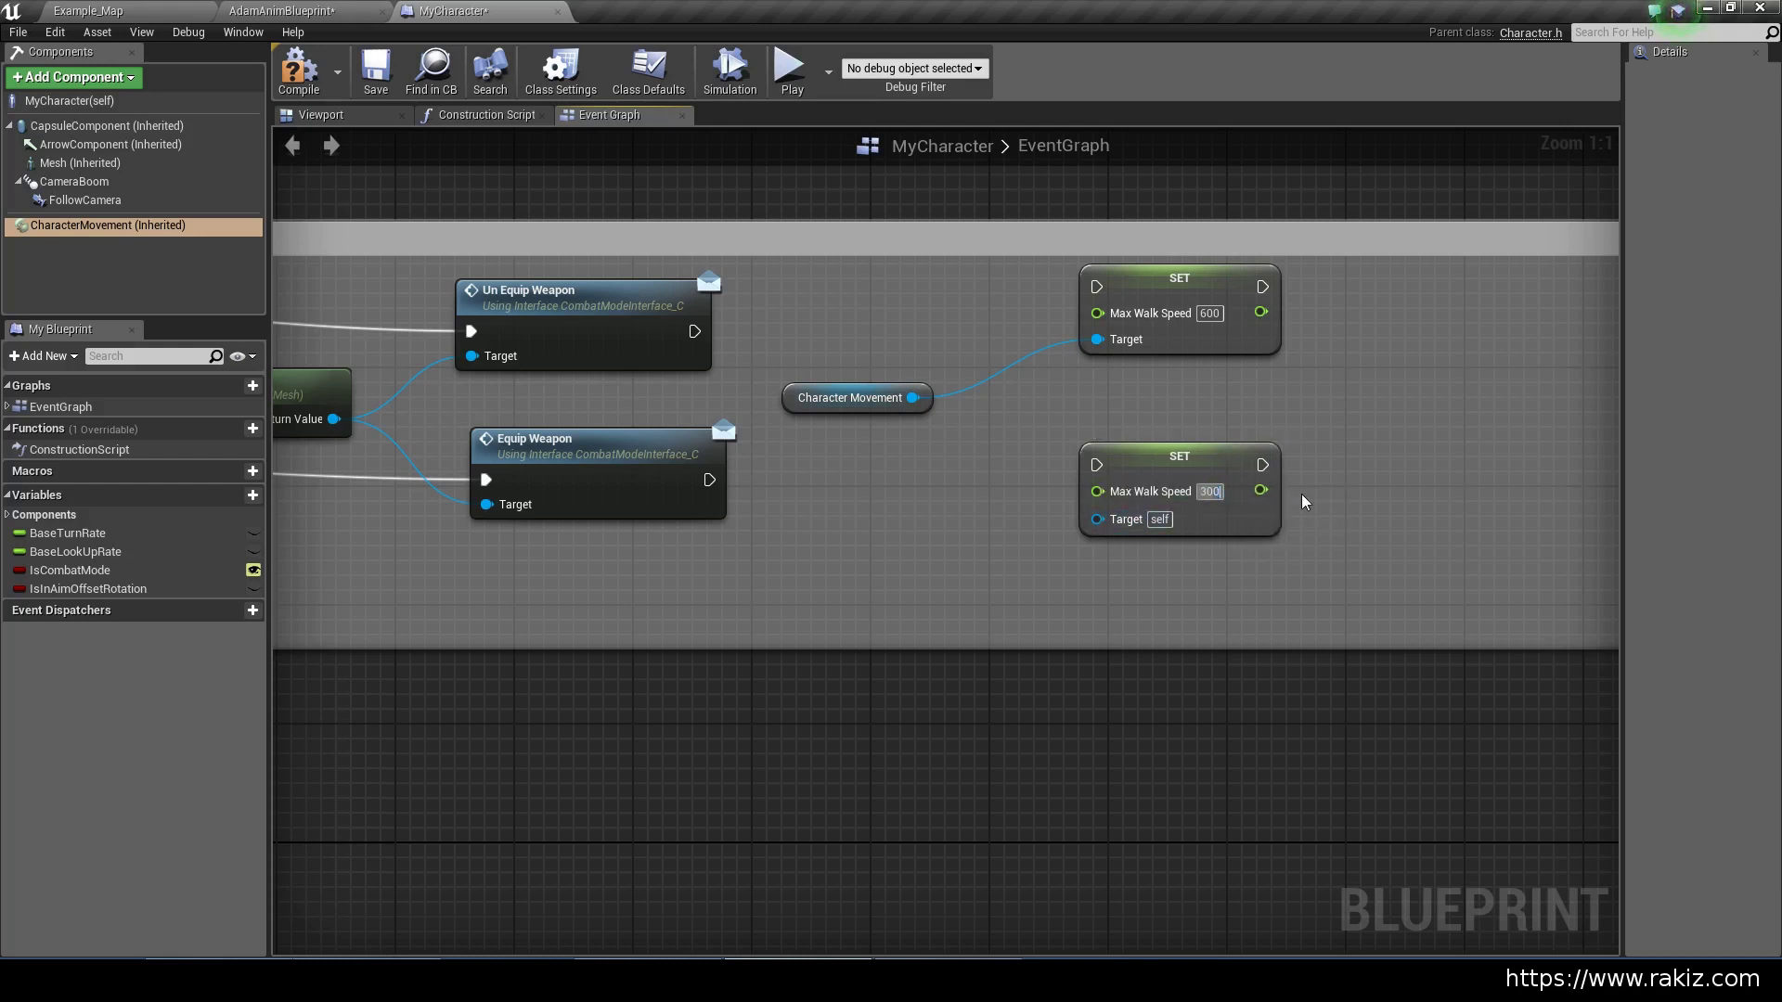
pyautogui.press('Return')
# Wire the 600 setter after Un Equip Weapon and the 300 setter after Equip Weapon
pyautogui.moveTo(693, 334); pyautogui.dragTo(1096, 286)
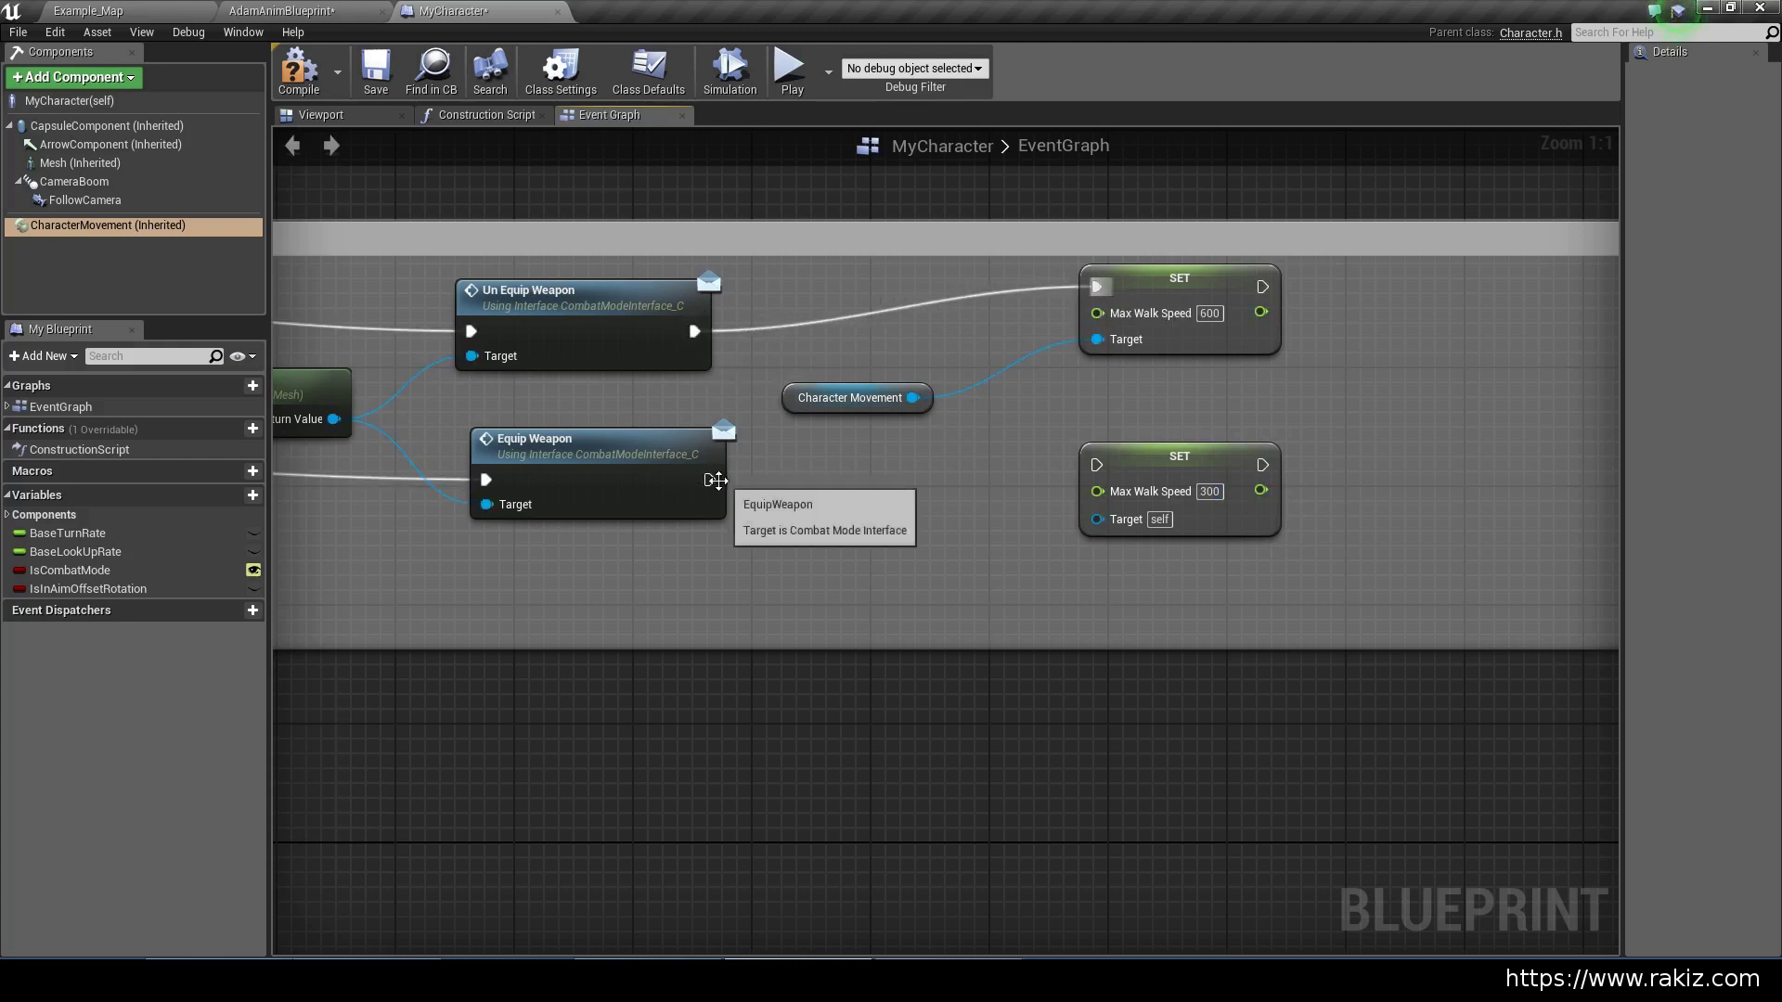
pyautogui.moveTo(709, 480); pyautogui.dragTo(1096, 465)
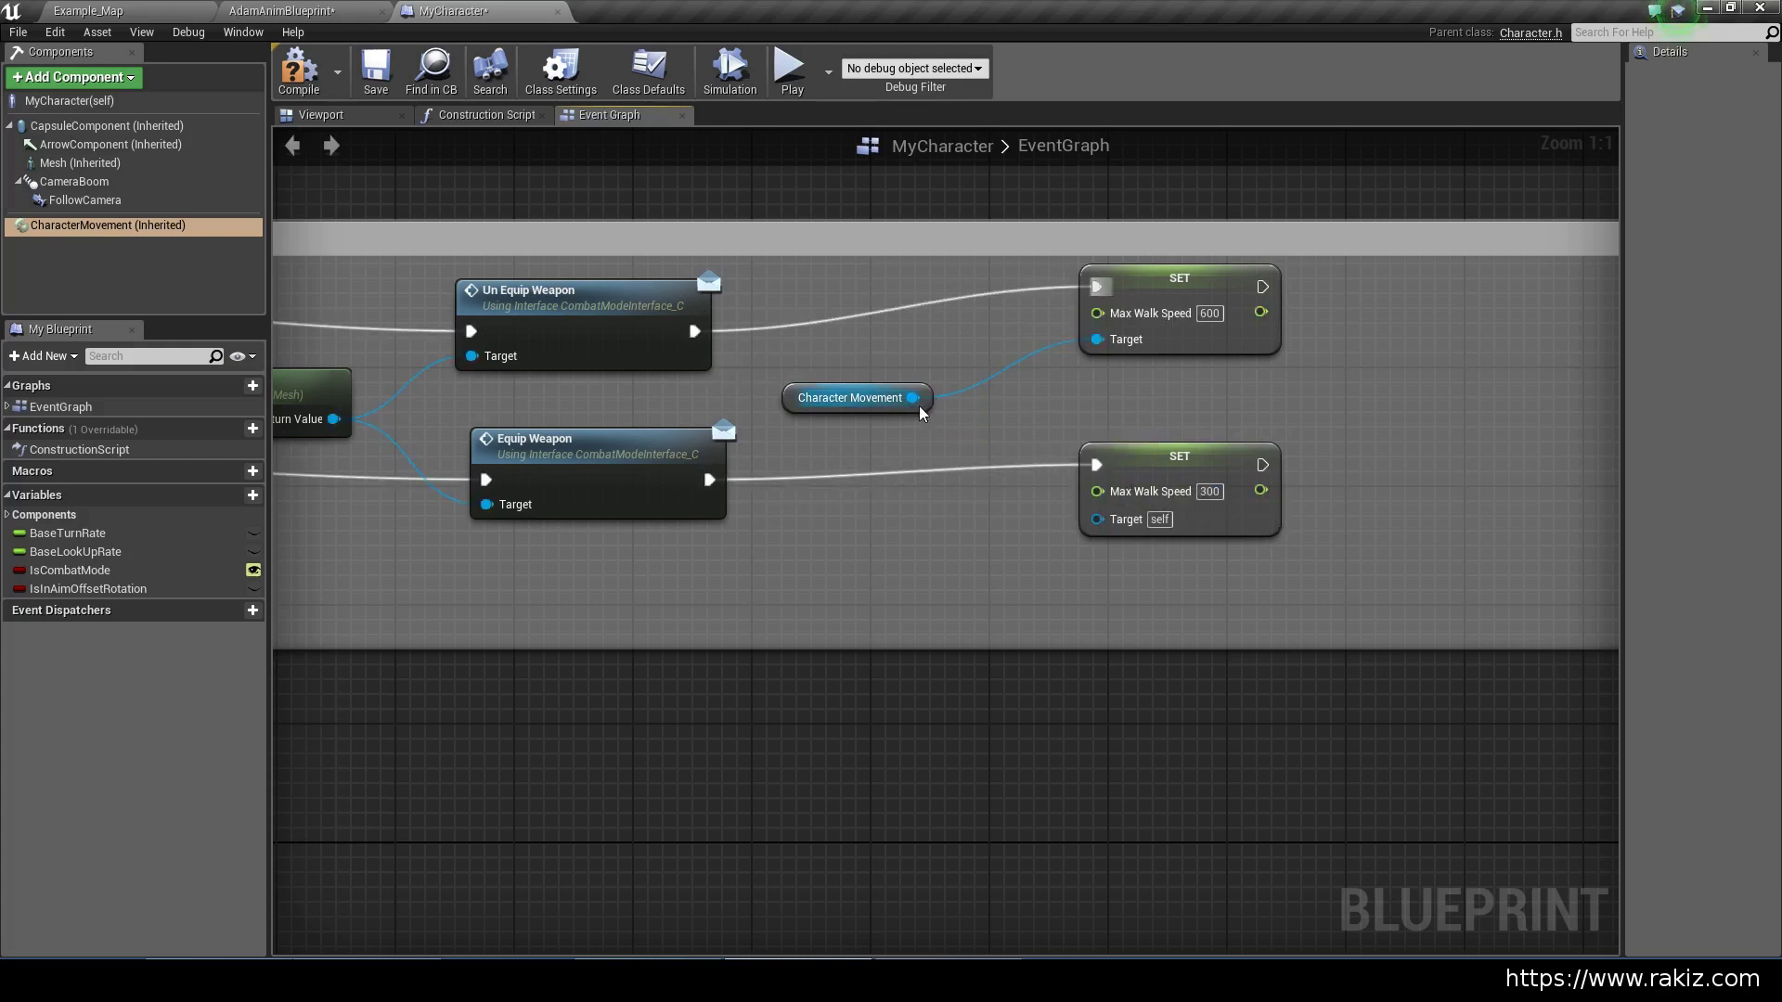
pyautogui.moveTo(913, 397); pyautogui.dragTo(1097, 519)
pyautogui.moveTo(680, 511); pyautogui.dragTo(851, 576, button='right')
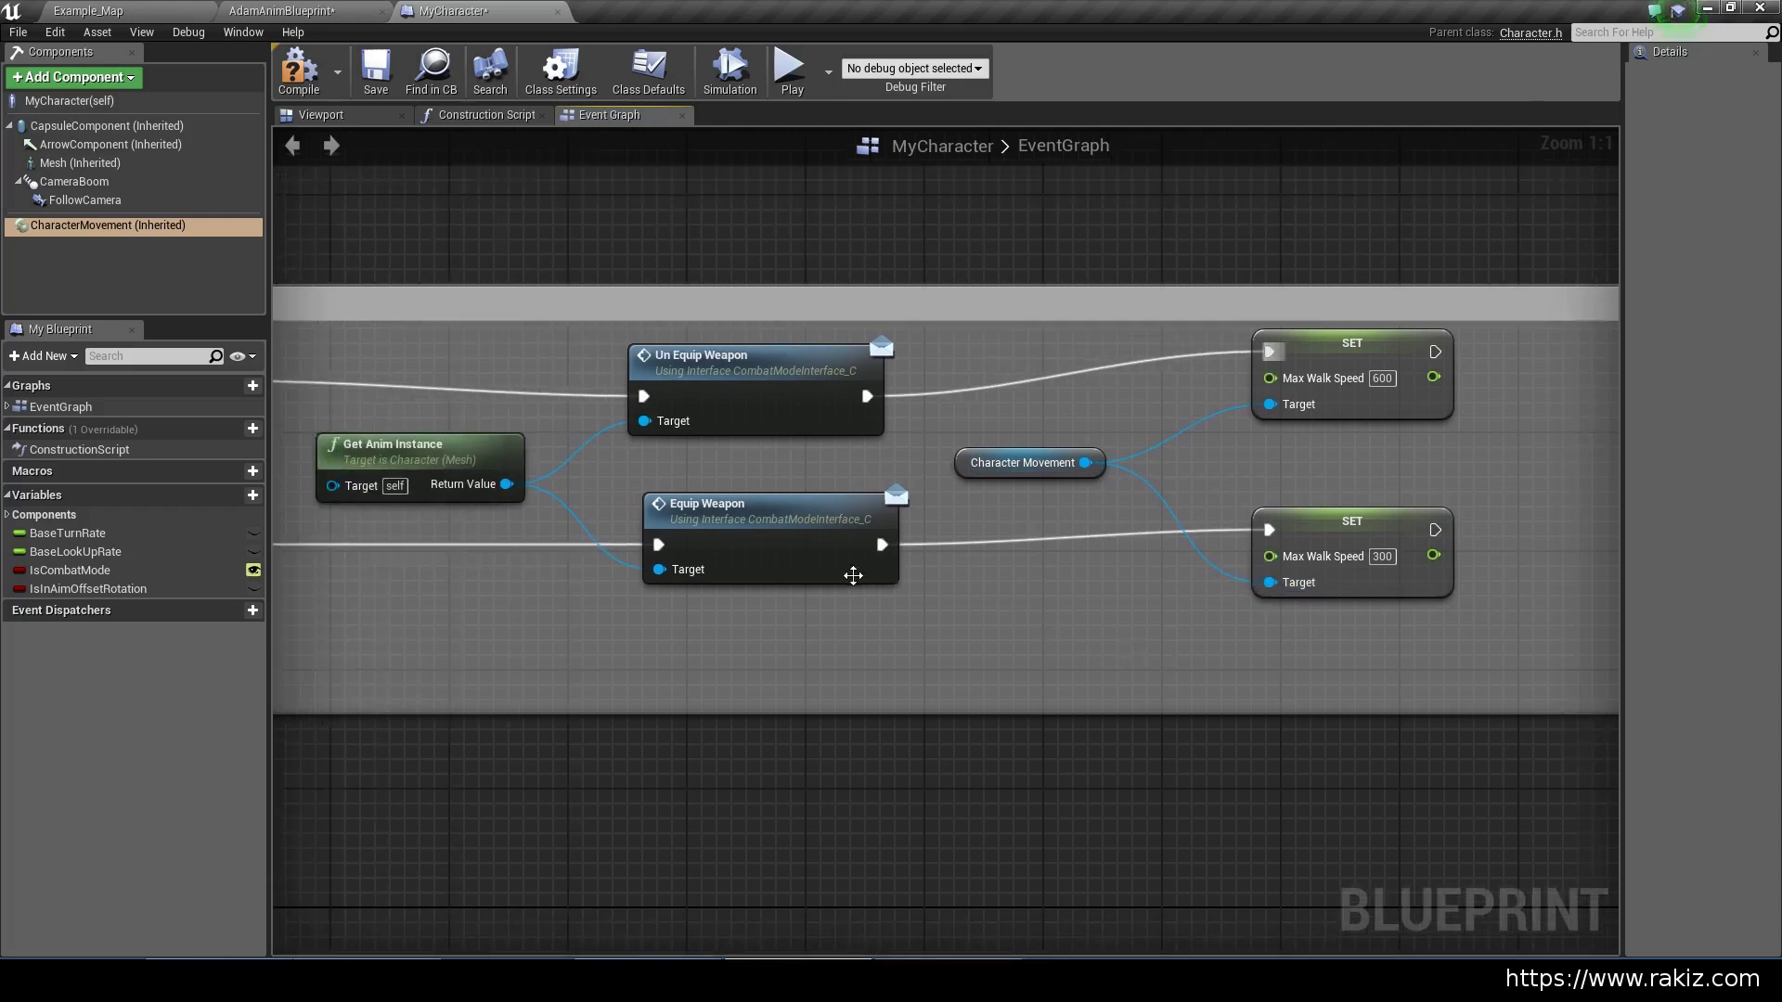
# Nudge the lower Orient Rotation SET node down and look over the event graph
pyautogui.scroll(-4, 851, 577)
pyautogui.moveTo(750, 604); pyautogui.dragTo(1129, 569, button='right')
pyautogui.moveTo(956, 598); pyautogui.dragTo(917, 503, button='right')
pyautogui.moveTo(807, 445); pyautogui.dragTo(808, 460)
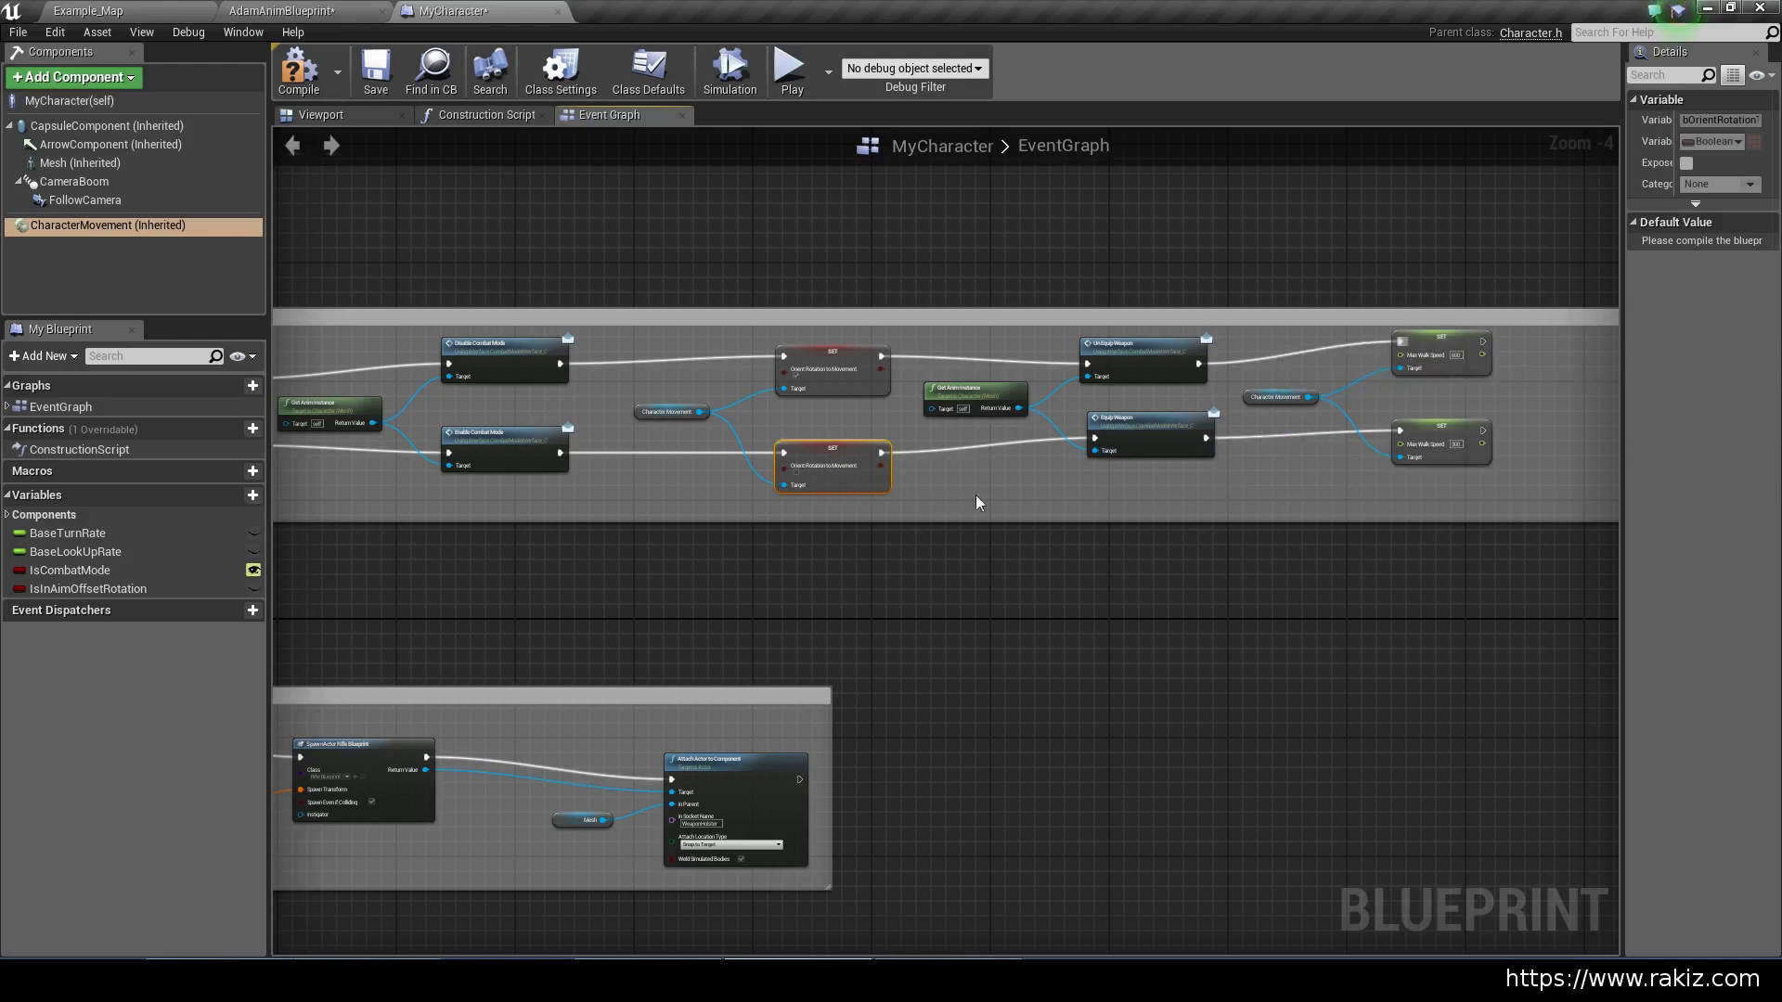
pyautogui.moveTo(708, 490); pyautogui.dragTo(774, 480, button='right')
pyautogui.scroll(-1, 749, 542)
pyautogui.scroll(3, 919, 481)
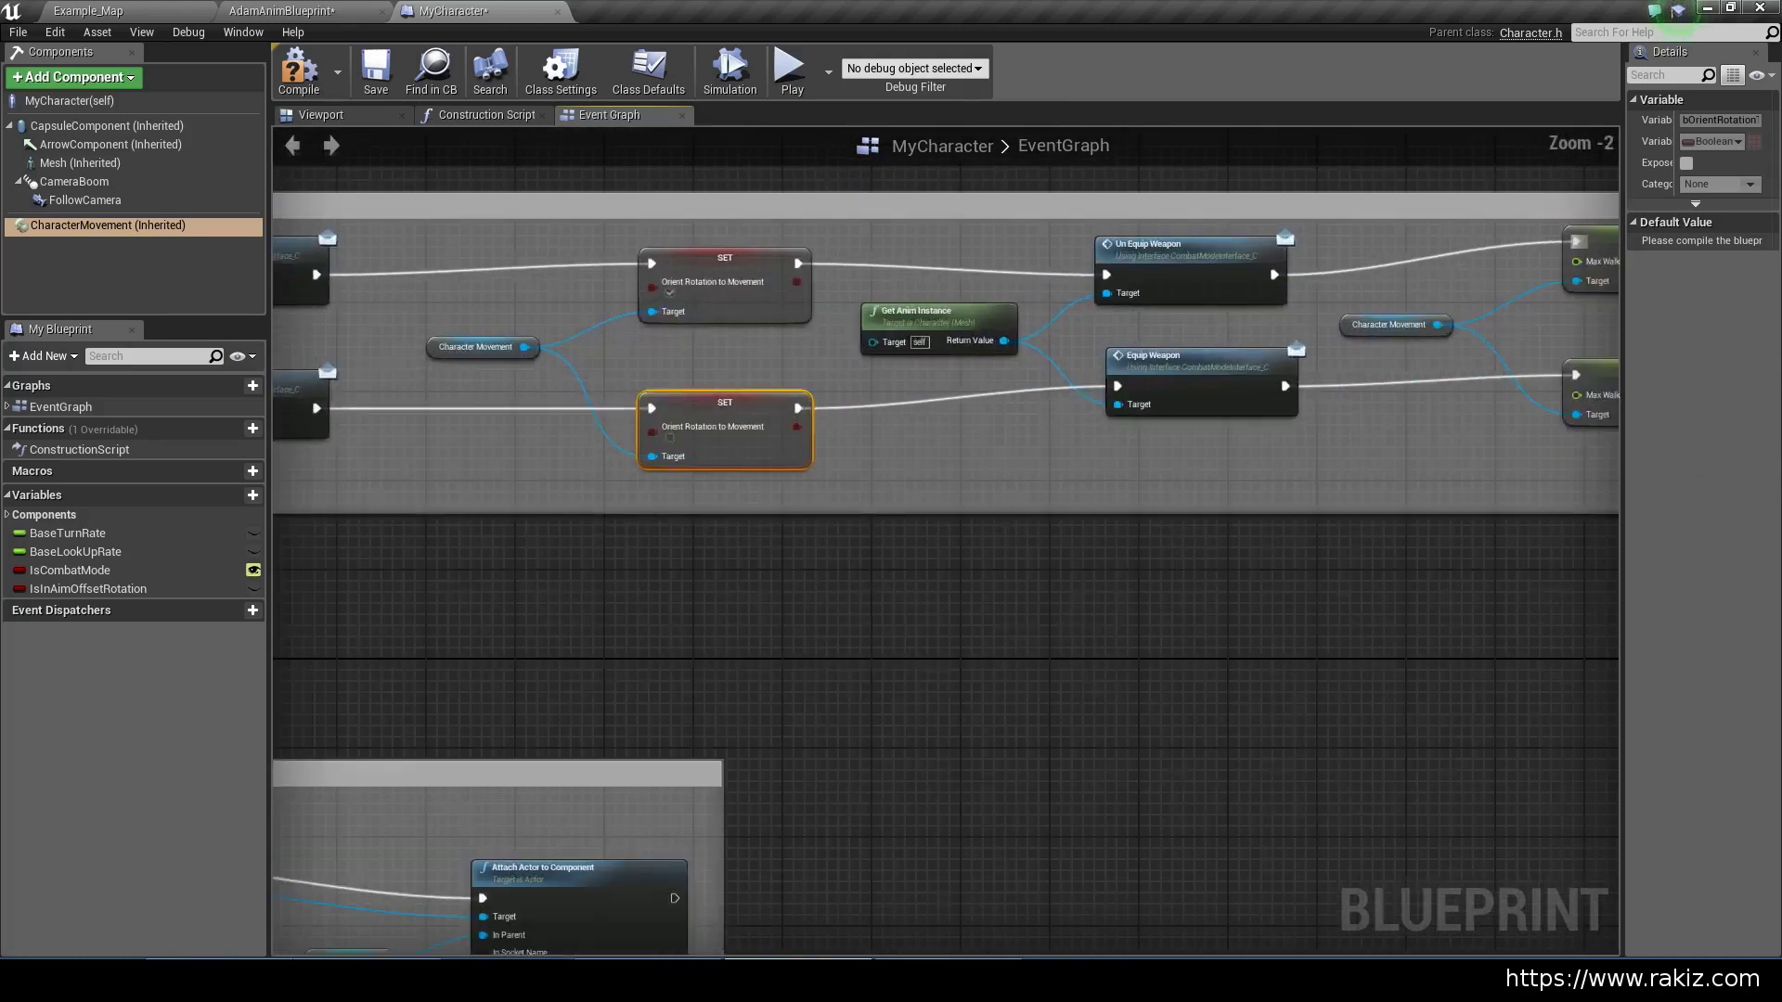
# Review the weapon and walk speed nodes, save MyCharacter, and switch back to Example_Map
pyautogui.moveTo(918, 480); pyautogui.dragTo(1138, 509, button='right')
pyautogui.moveTo(466, 532); pyautogui.dragTo(1031, 510, button='right')
pyautogui.rightClick(1037, 501)
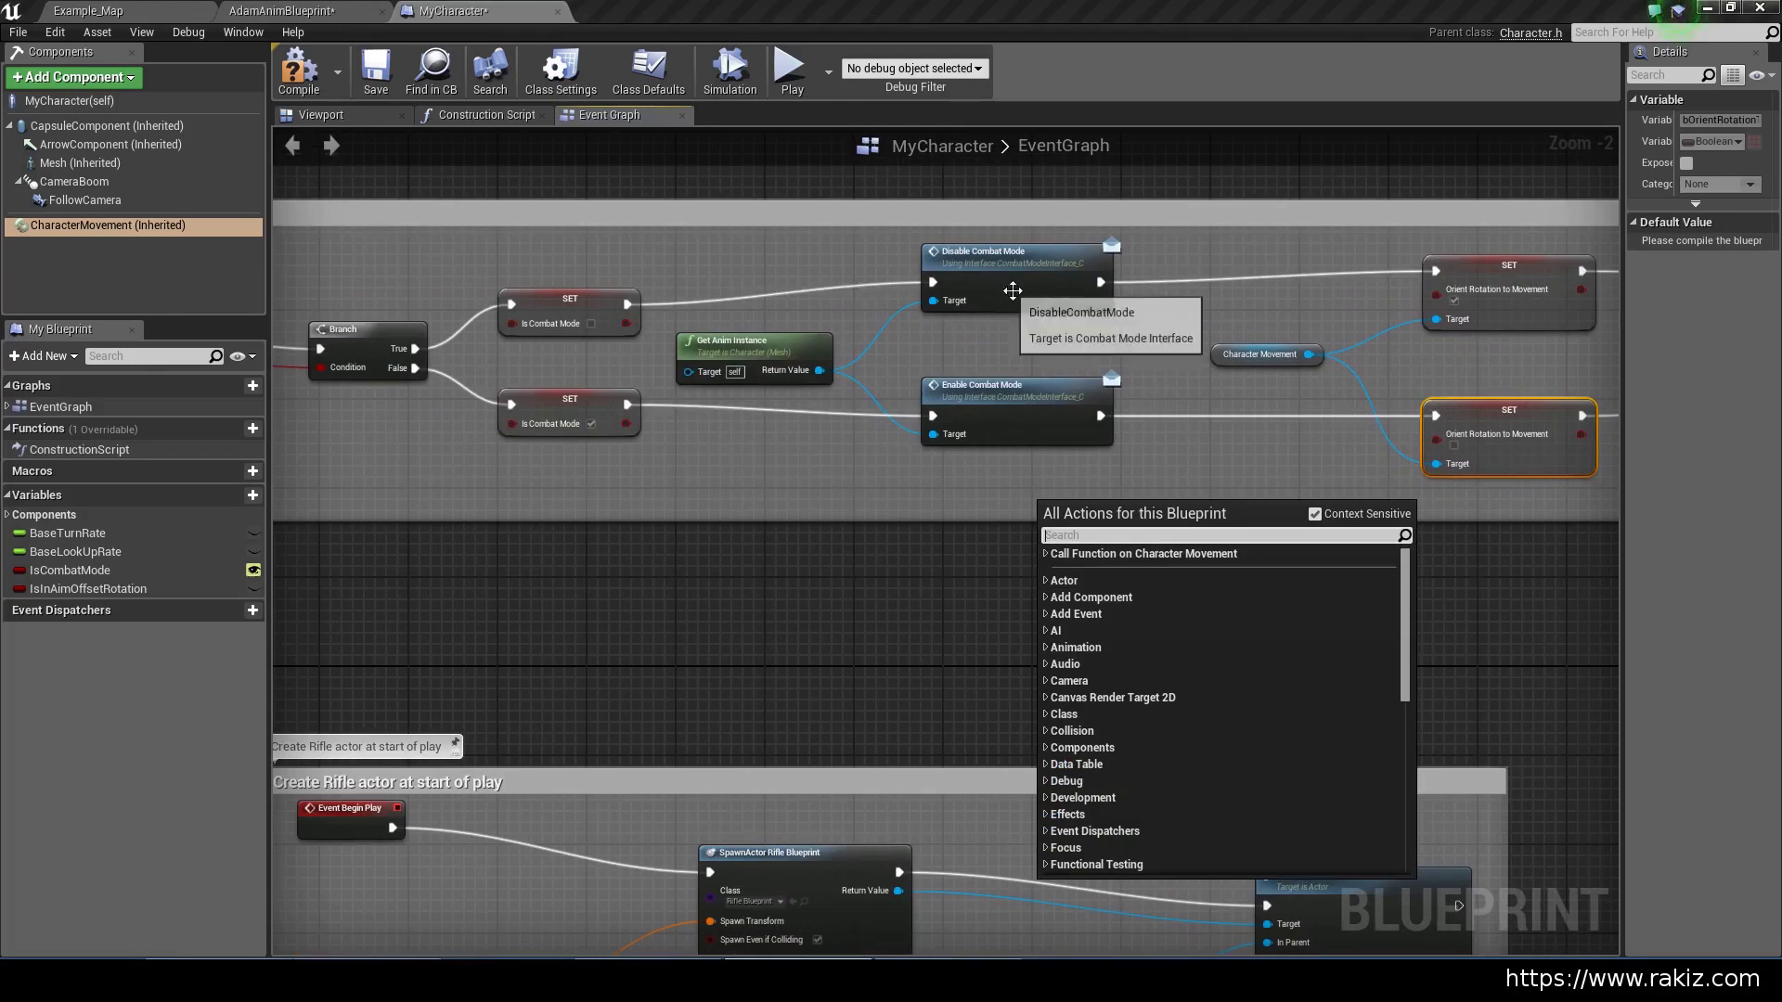
pyautogui.moveTo(1286, 354); pyautogui.dragTo(459, 382, button='right')
pyautogui.rightClick(459, 382)
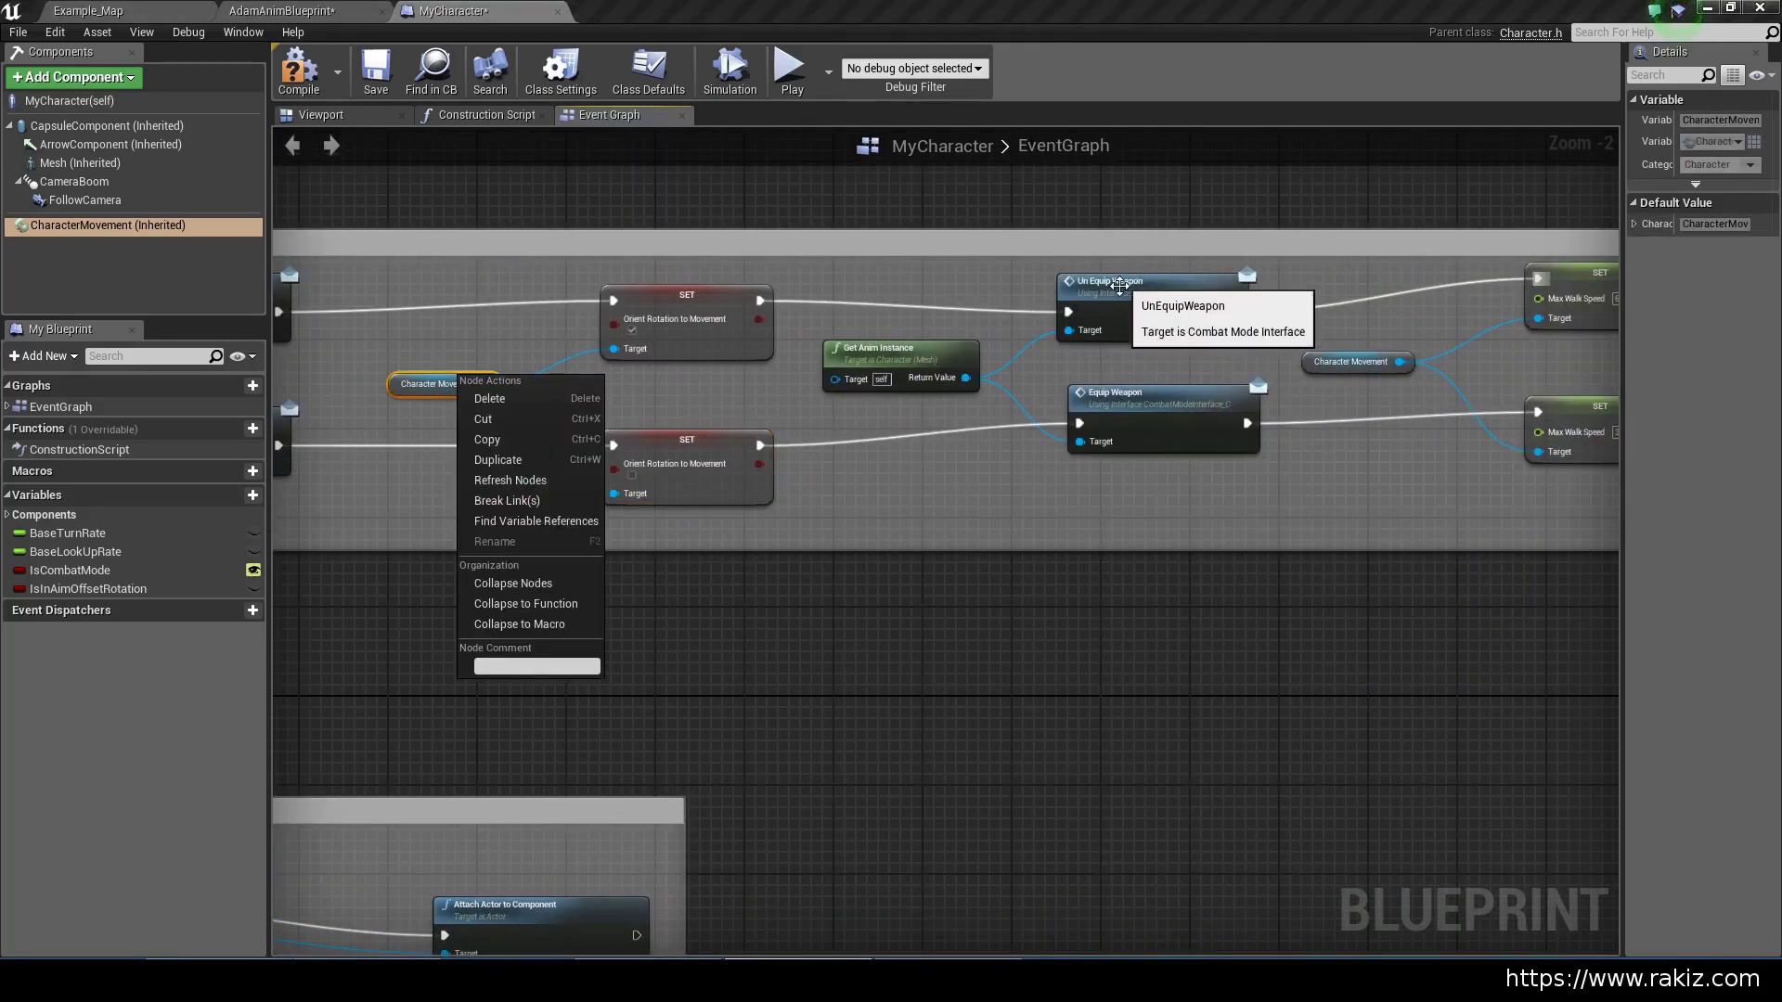
pyautogui.moveTo(1435, 308); pyautogui.dragTo(1091, 316, button='right')
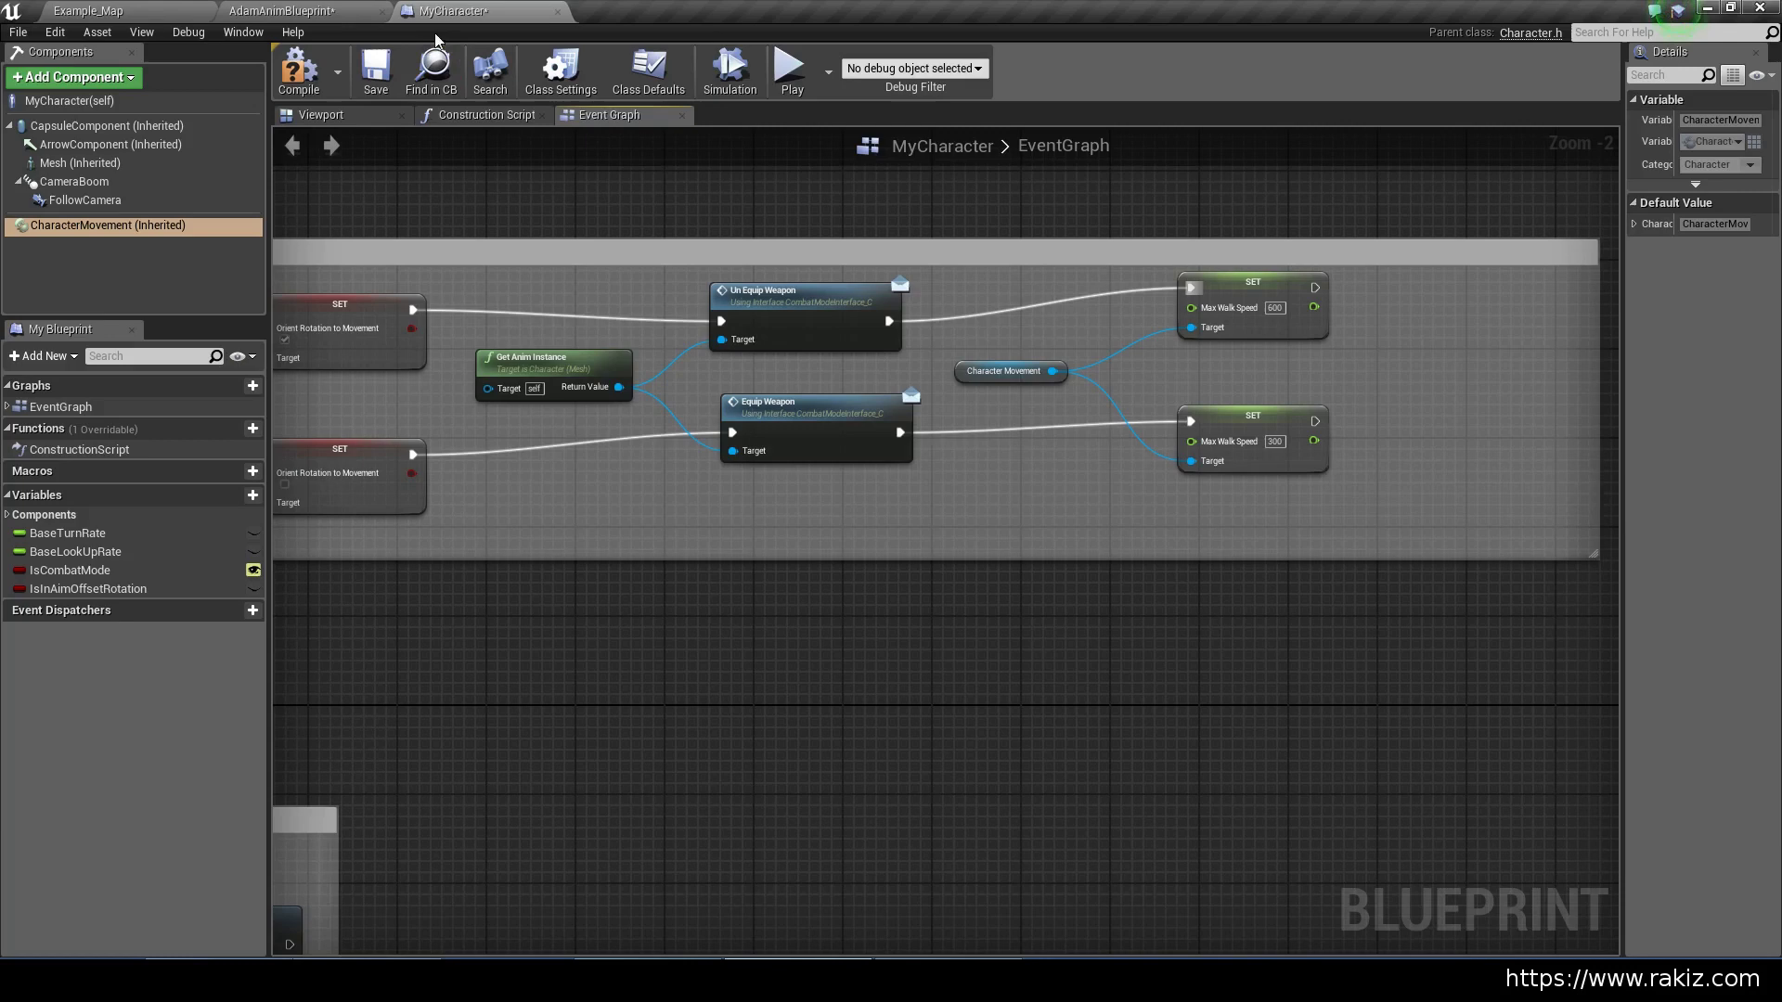
pyautogui.click(369, 81)
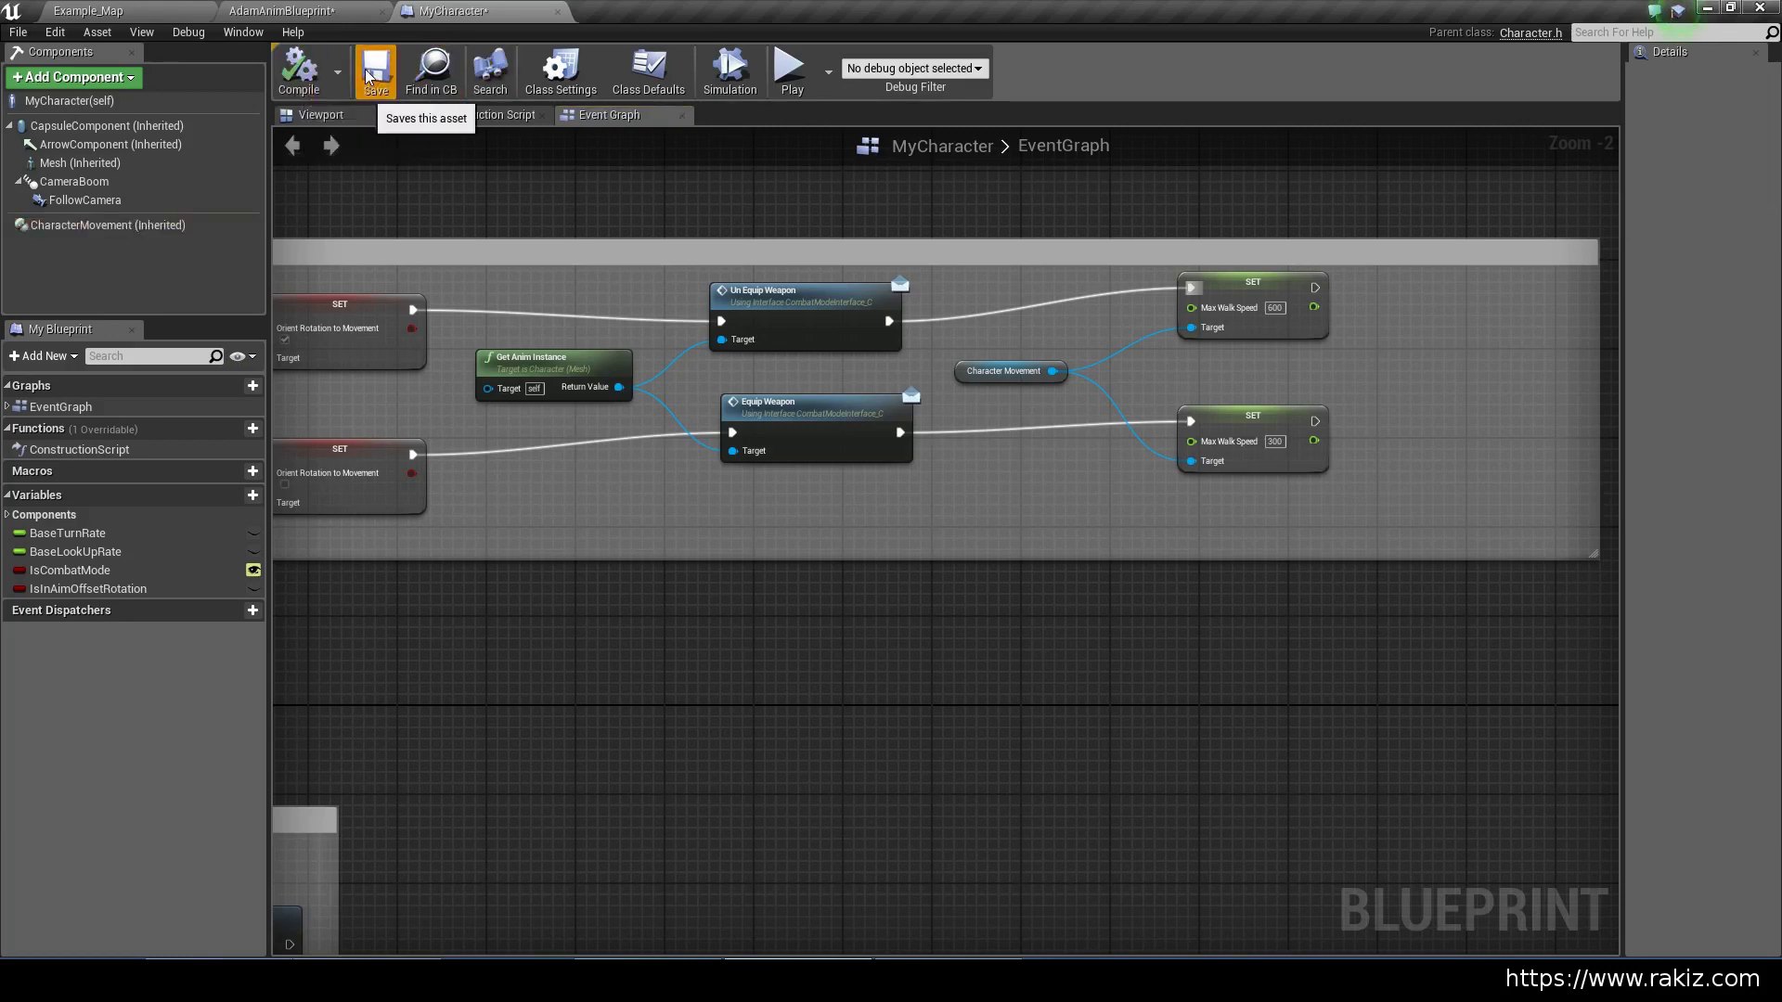
pyautogui.click(149, 12)
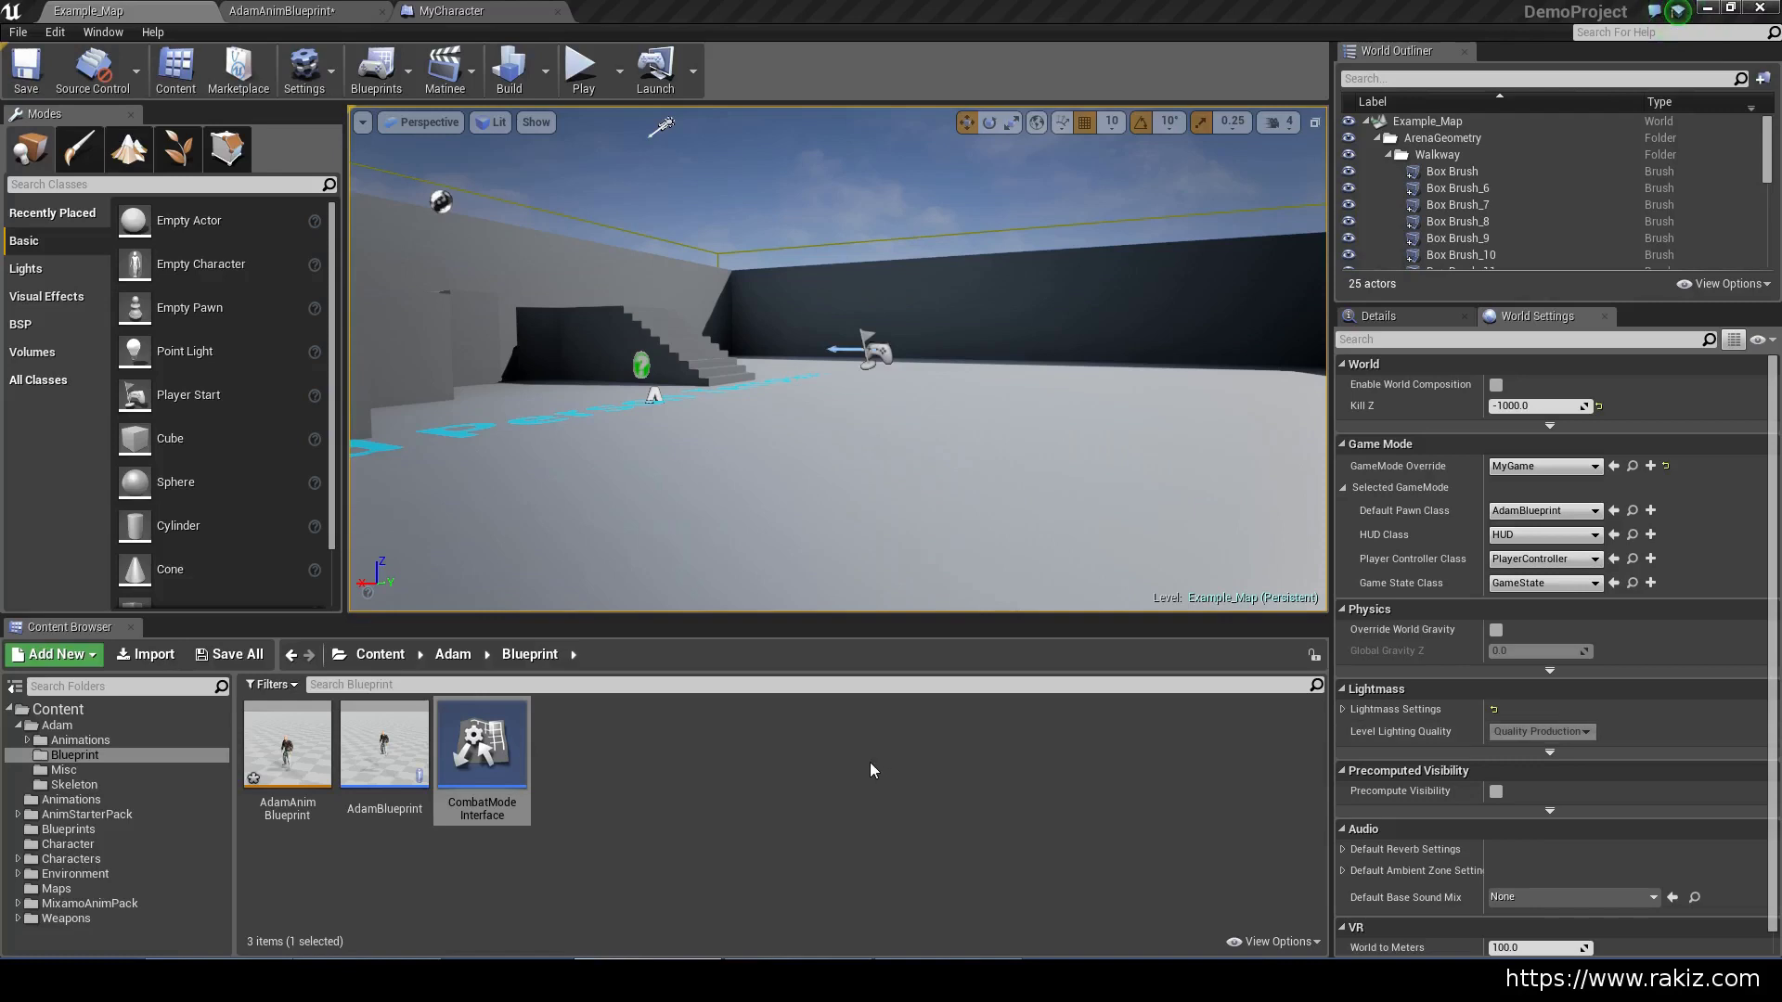
# Create an animation montage on Mixamo_Adam_Skeleton named EquipWeaponMontage
pyautogui.rightClick(655, 744)
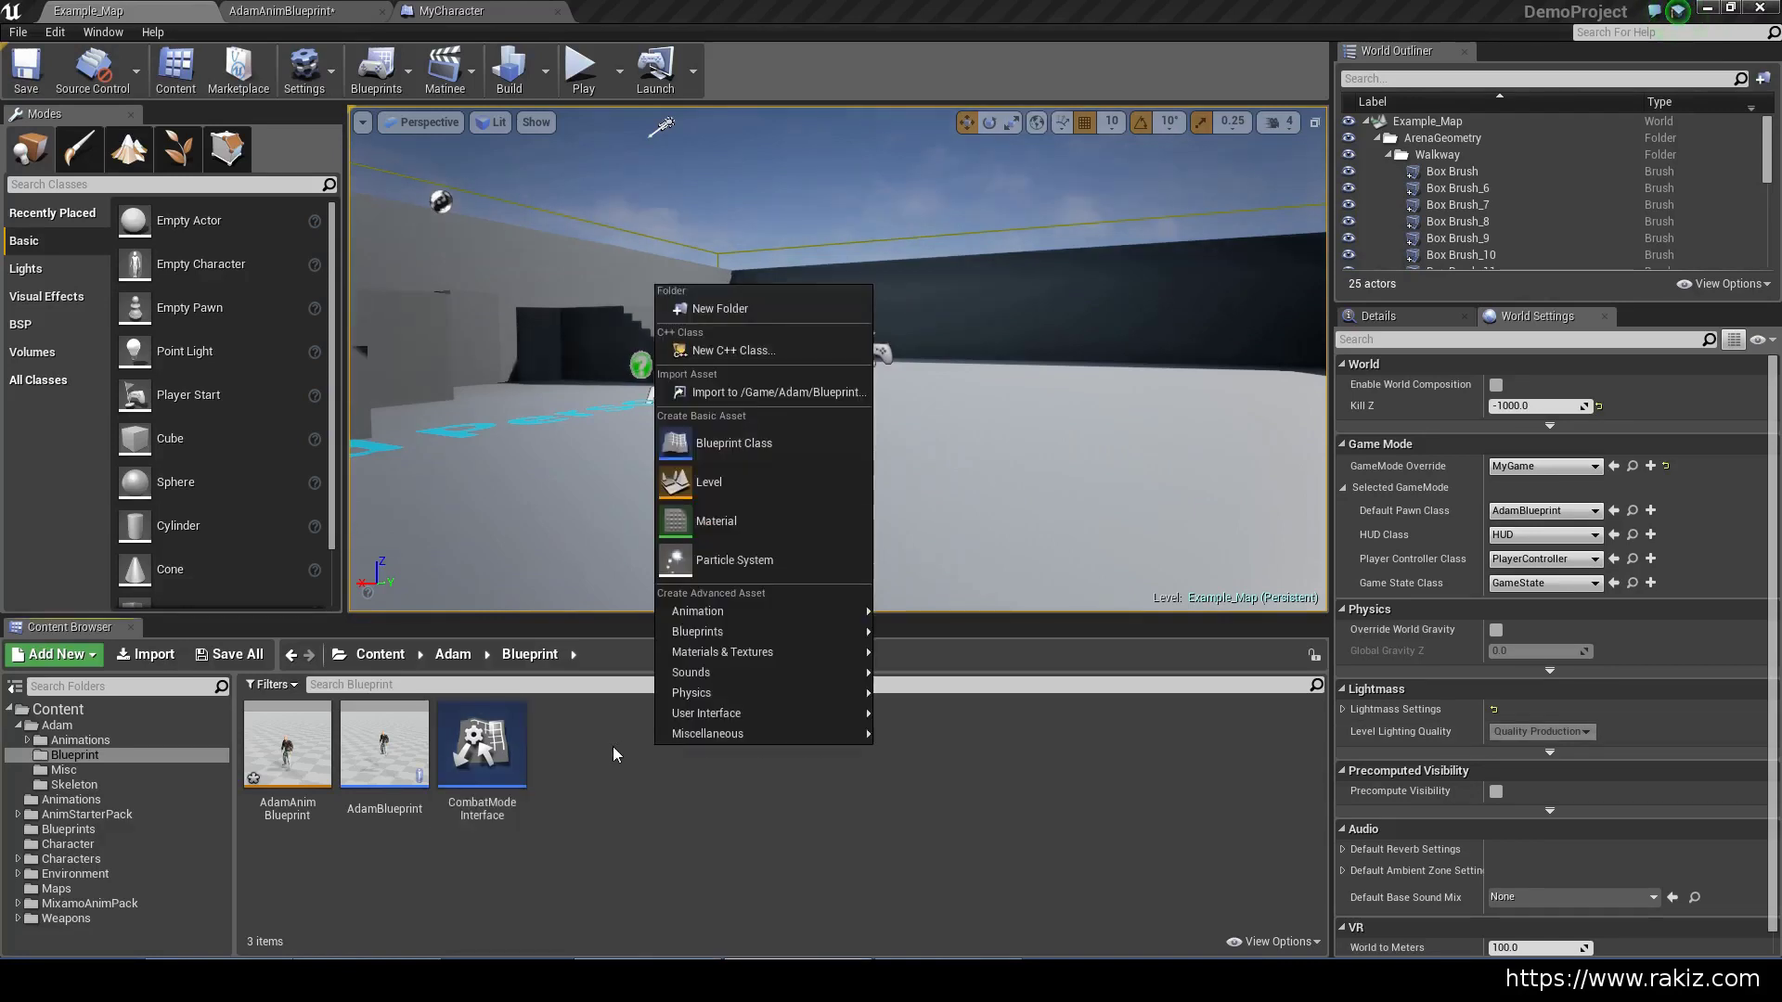
pyautogui.moveTo(765, 633)
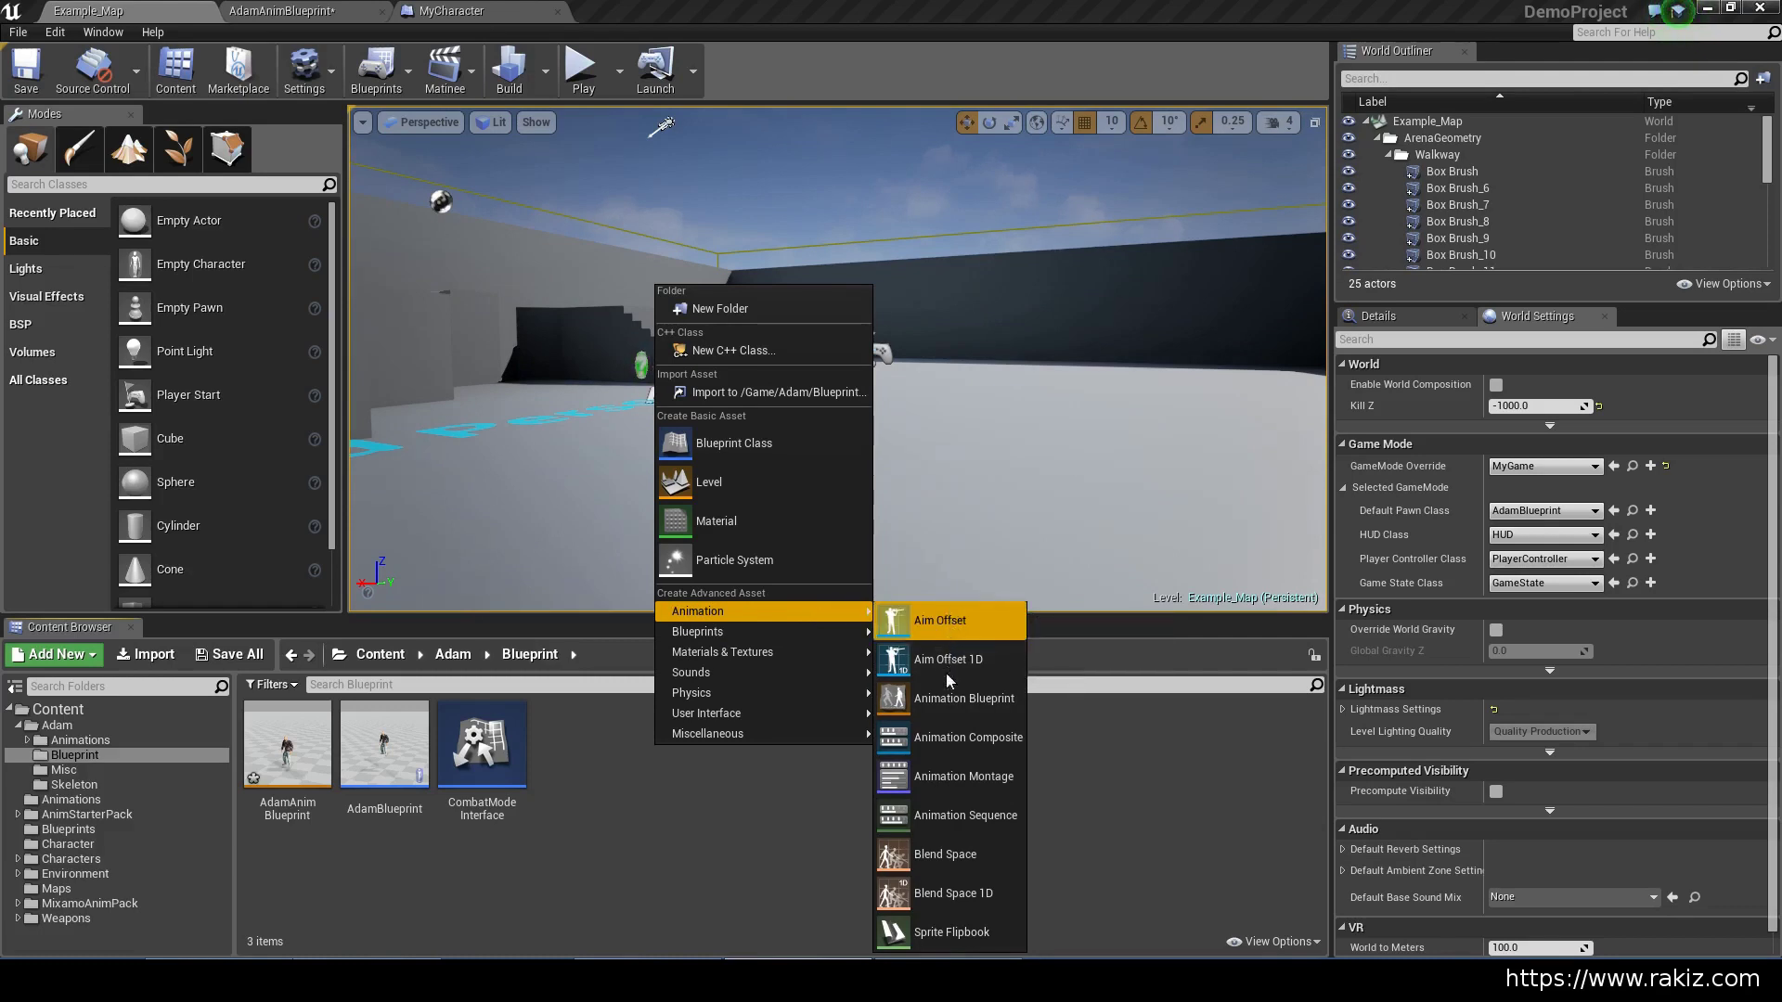
pyautogui.click(949, 780)
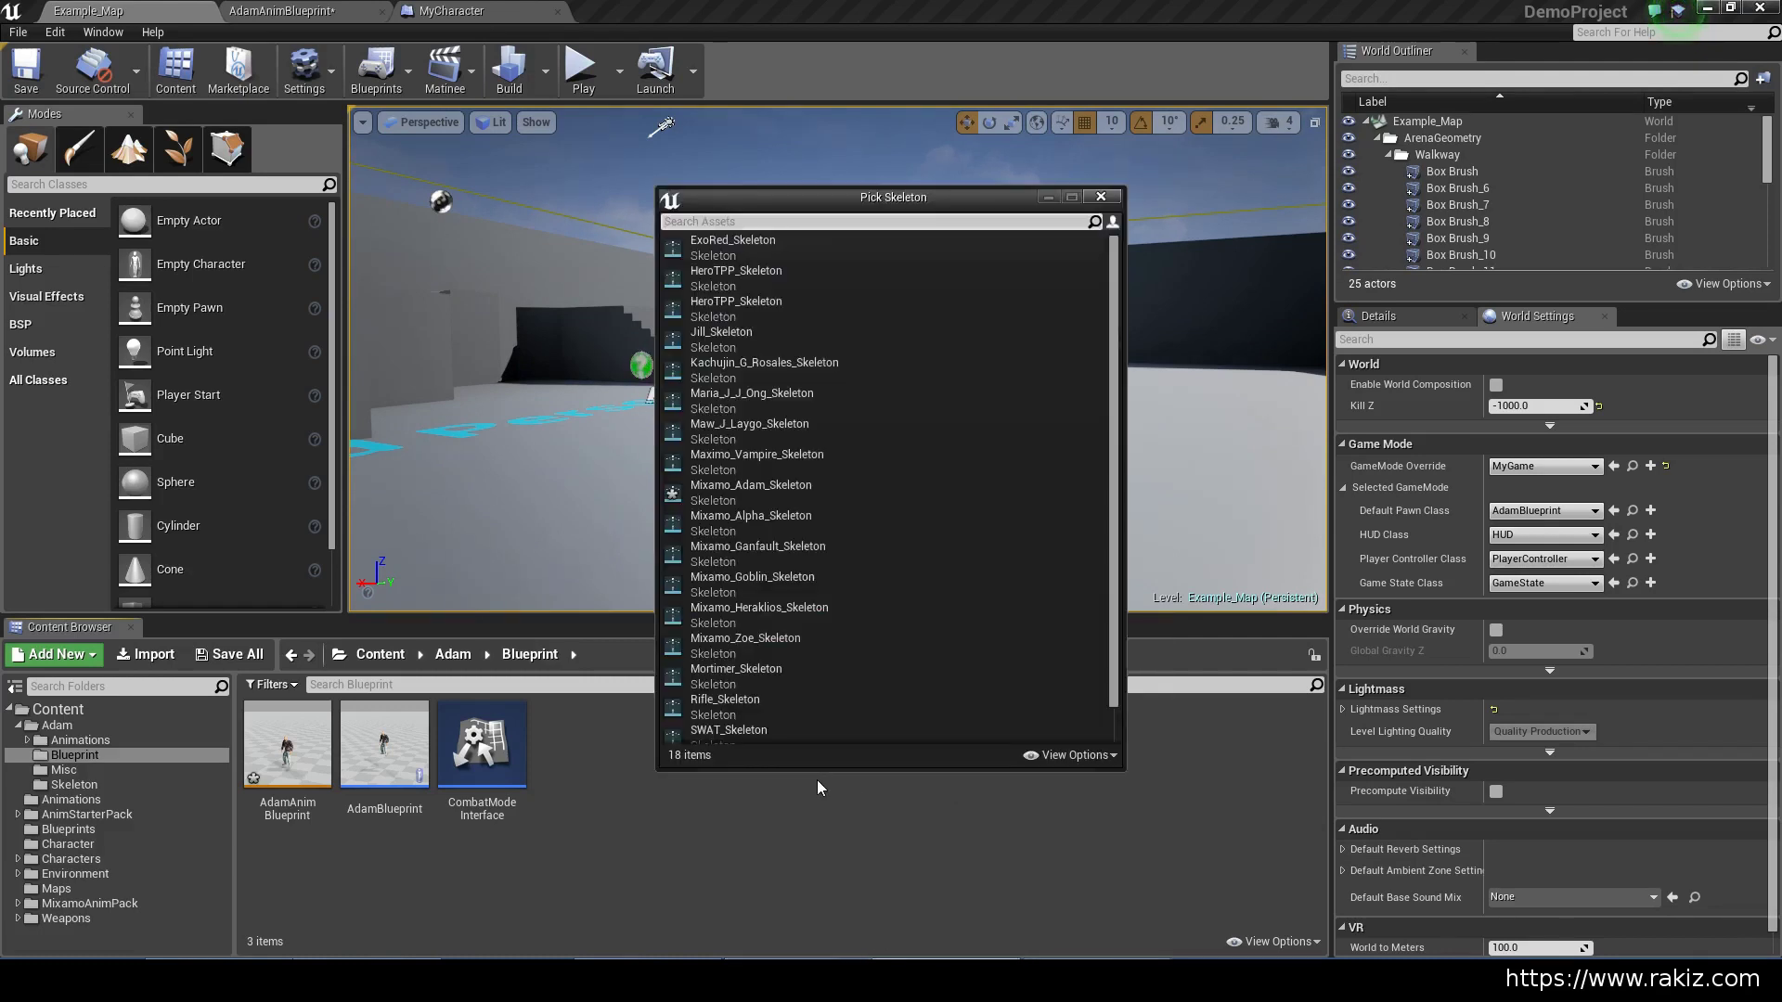
pyautogui.click(741, 225)
pyautogui.write('Adam')
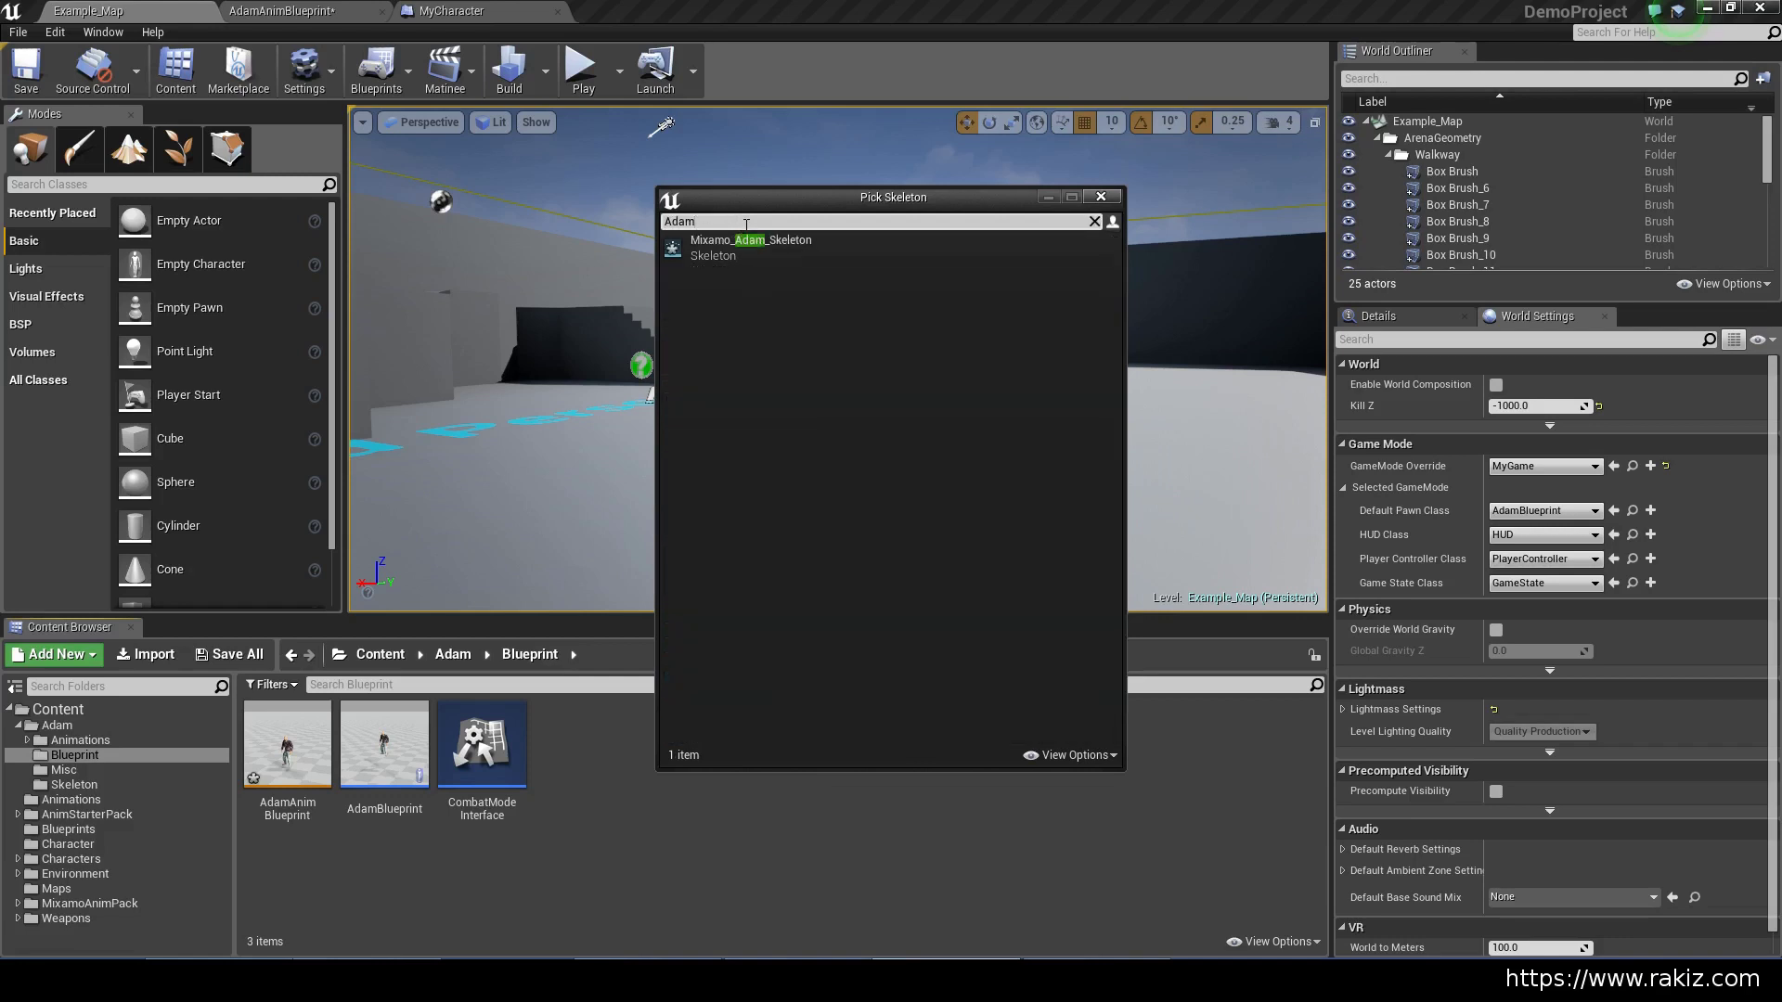
pyautogui.click(787, 252)
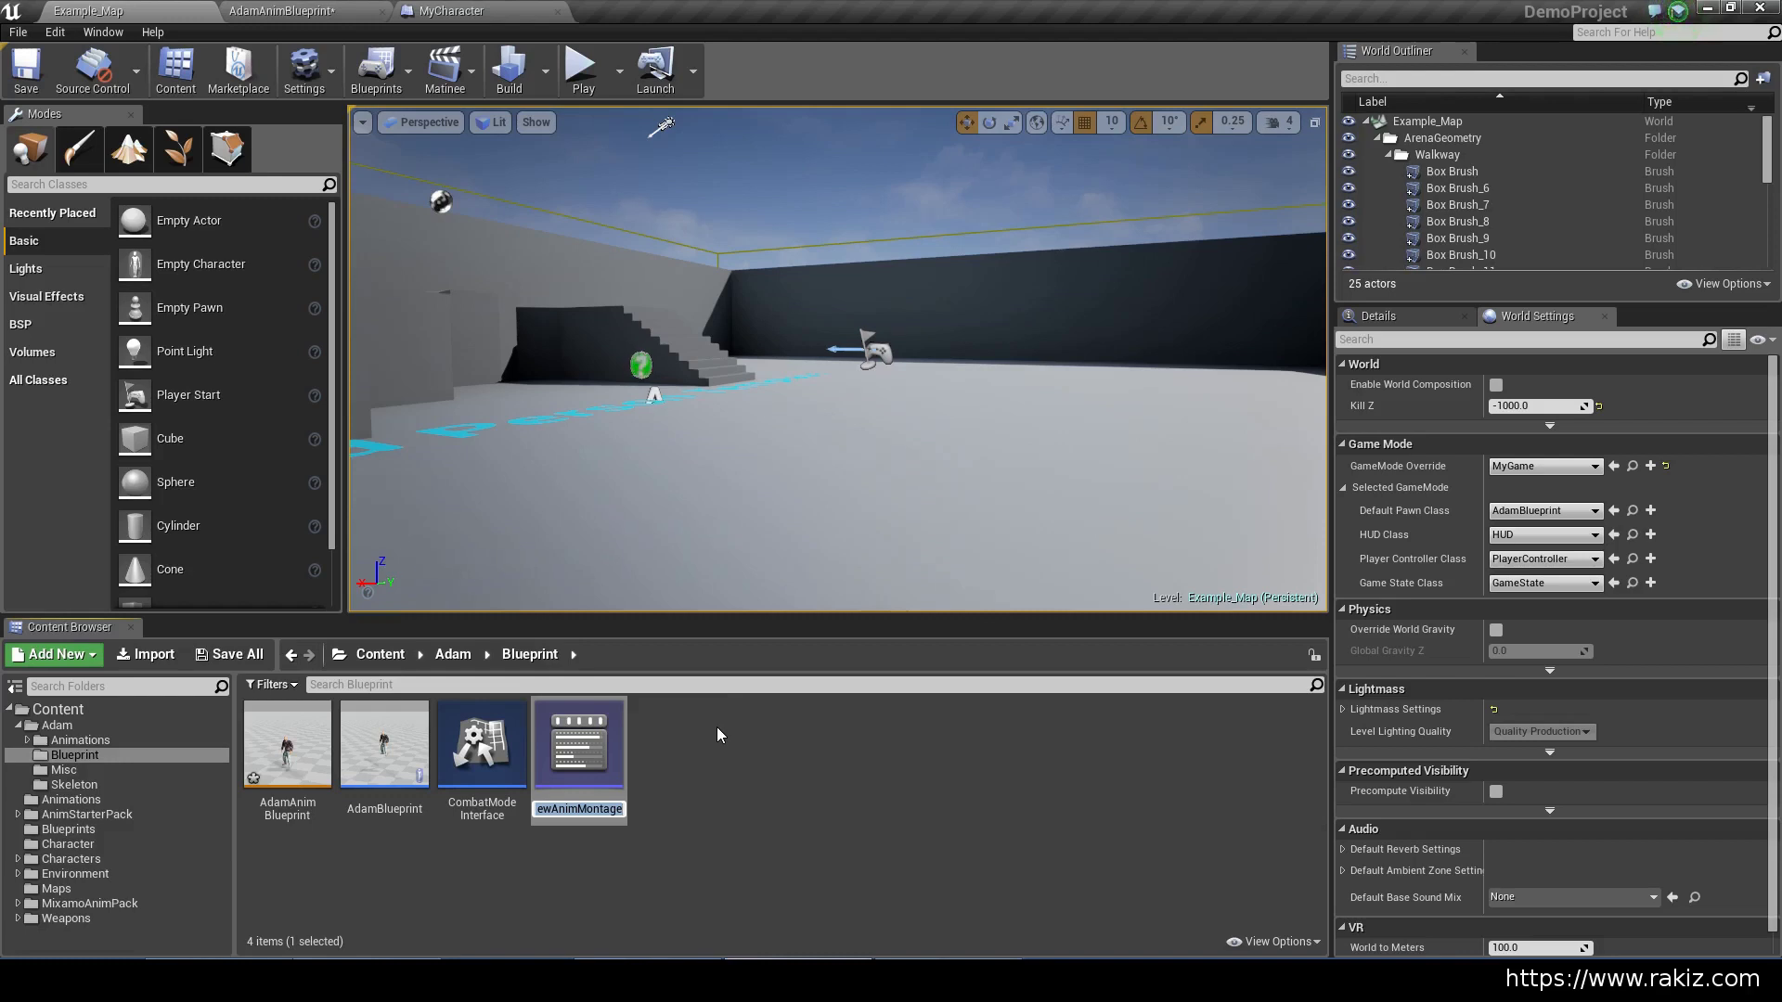
pyautogui.write('Equip')
pyautogui.write('WeaponMont')
pyautogui.write('age')
pyautogui.press('Return')
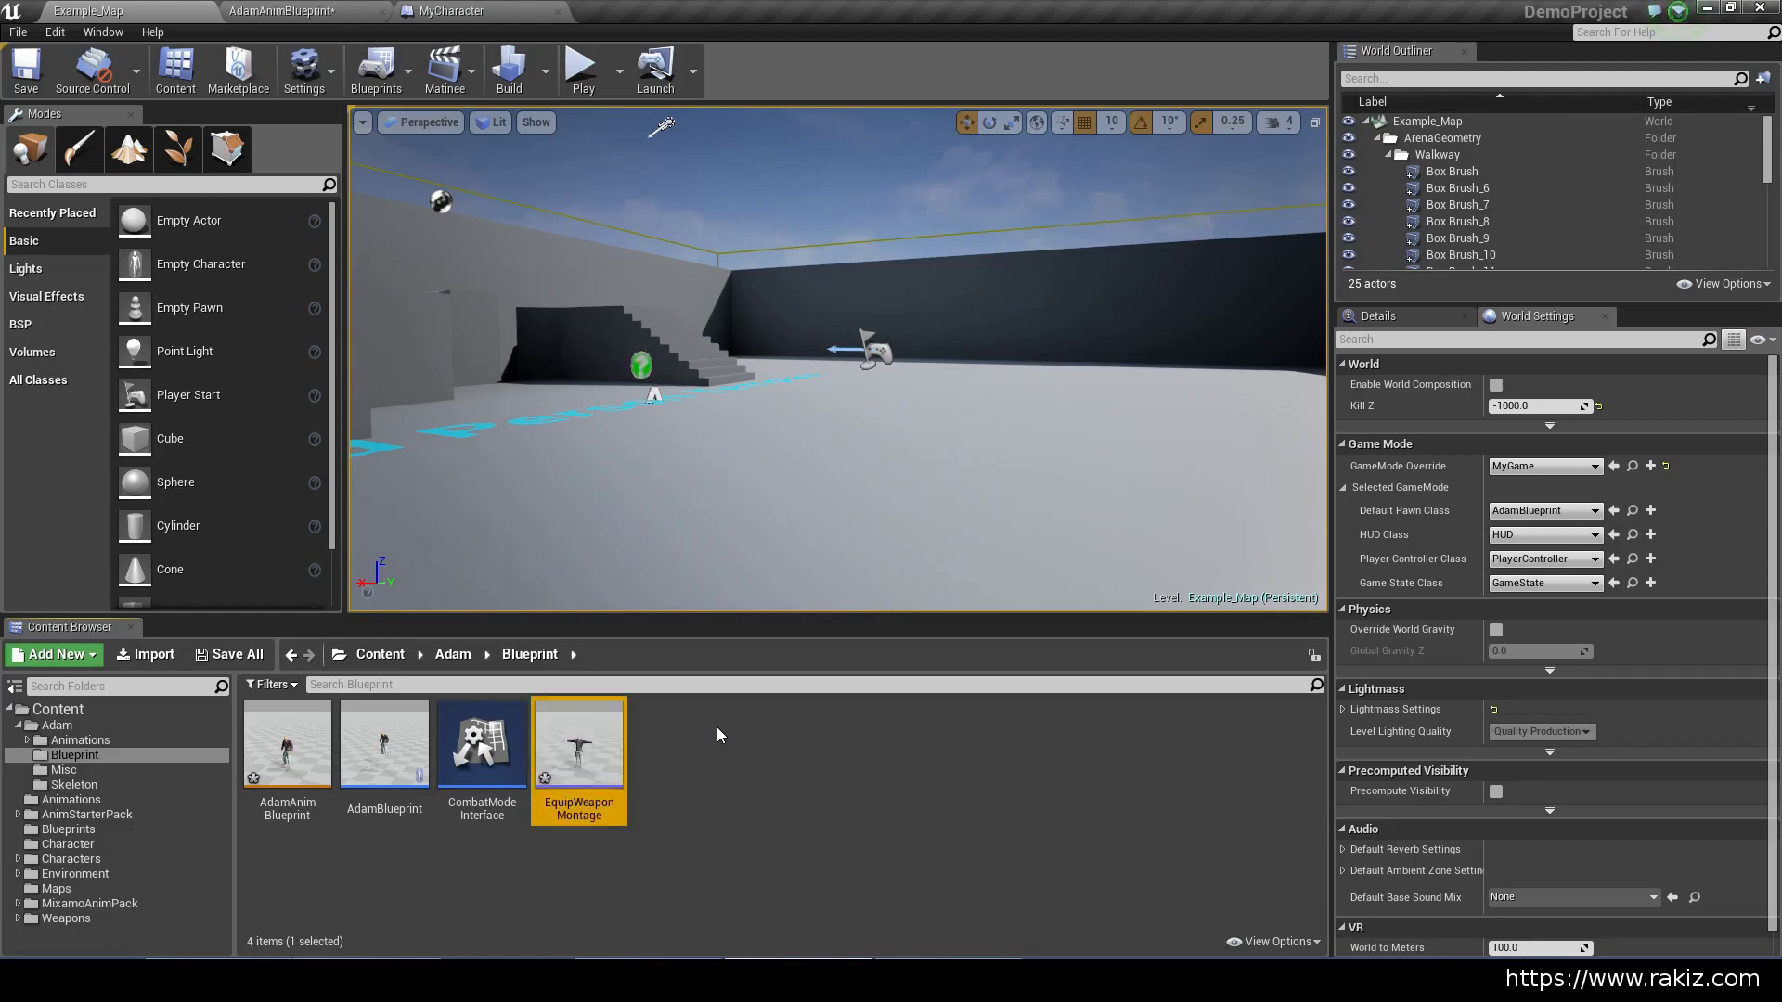
# Create a second Mixamo_Adam_Skeleton montage named UnequipWeaponMontage, then open EquipWeaponMontage
pyautogui.rightClick(717, 728)
pyautogui.moveTo(781, 594)
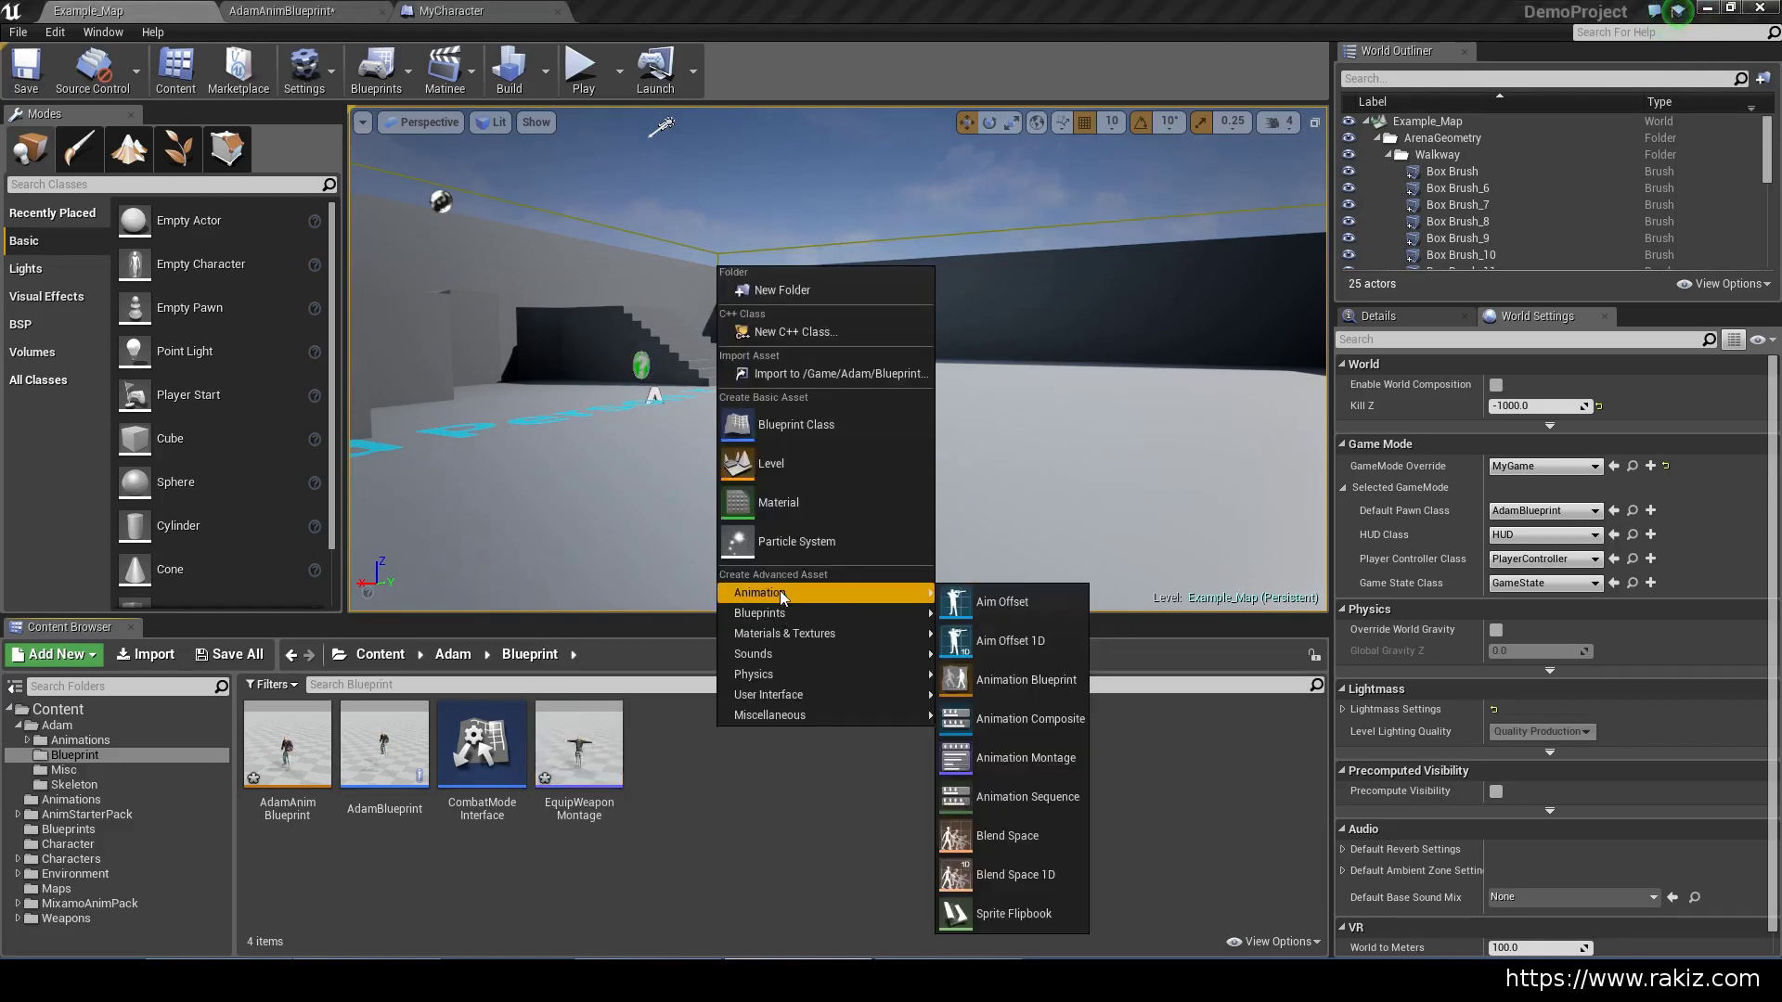
pyautogui.click(1000, 757)
pyautogui.write('A')
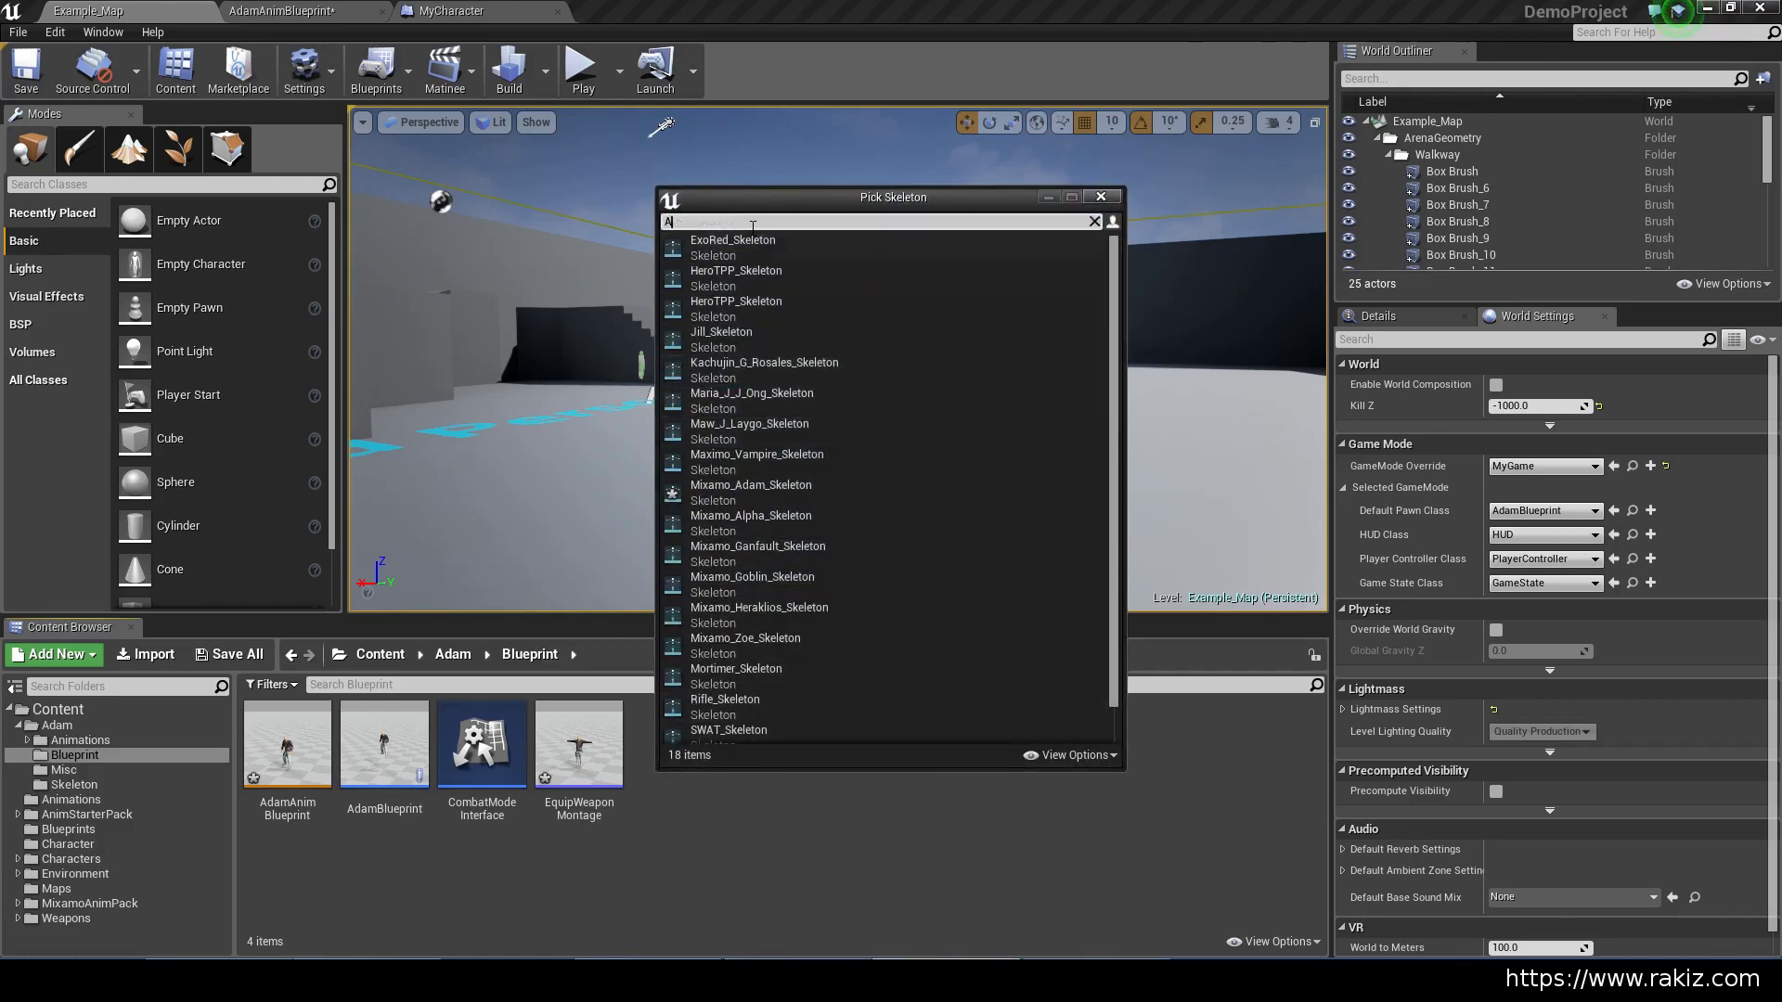
pyautogui.write('dma')
pyautogui.press('BackSpace')
pyautogui.write('am')
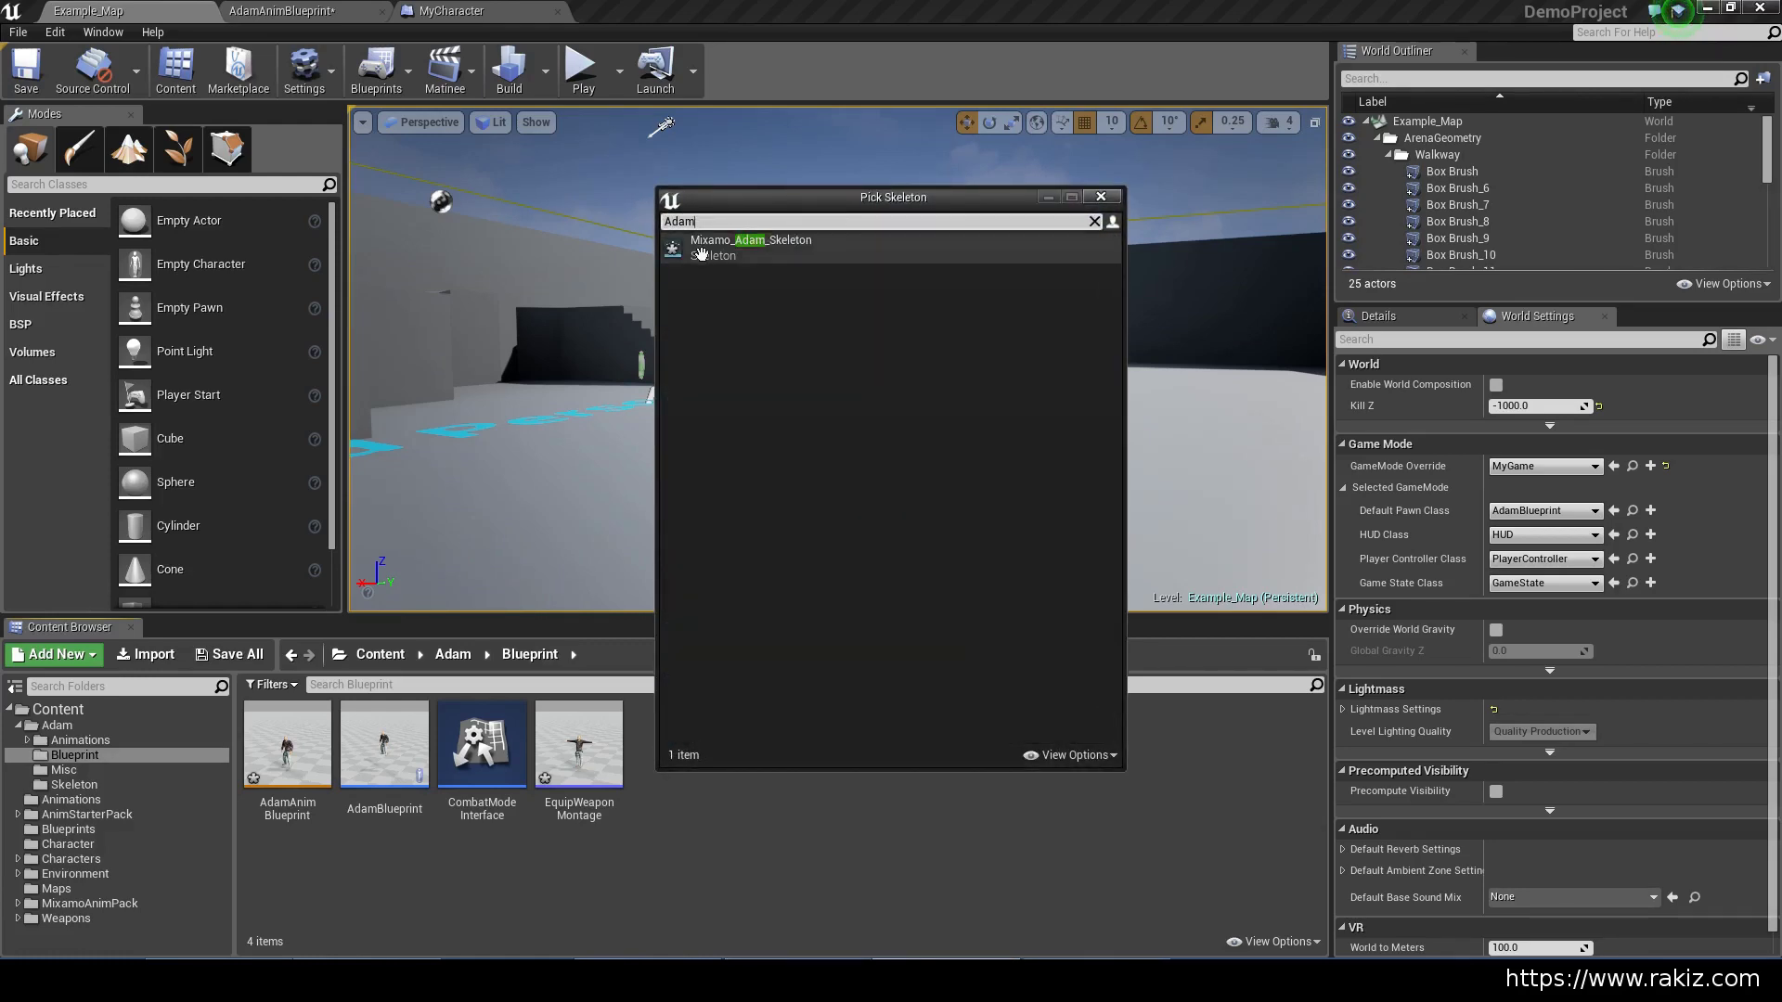
pyautogui.click(752, 247)
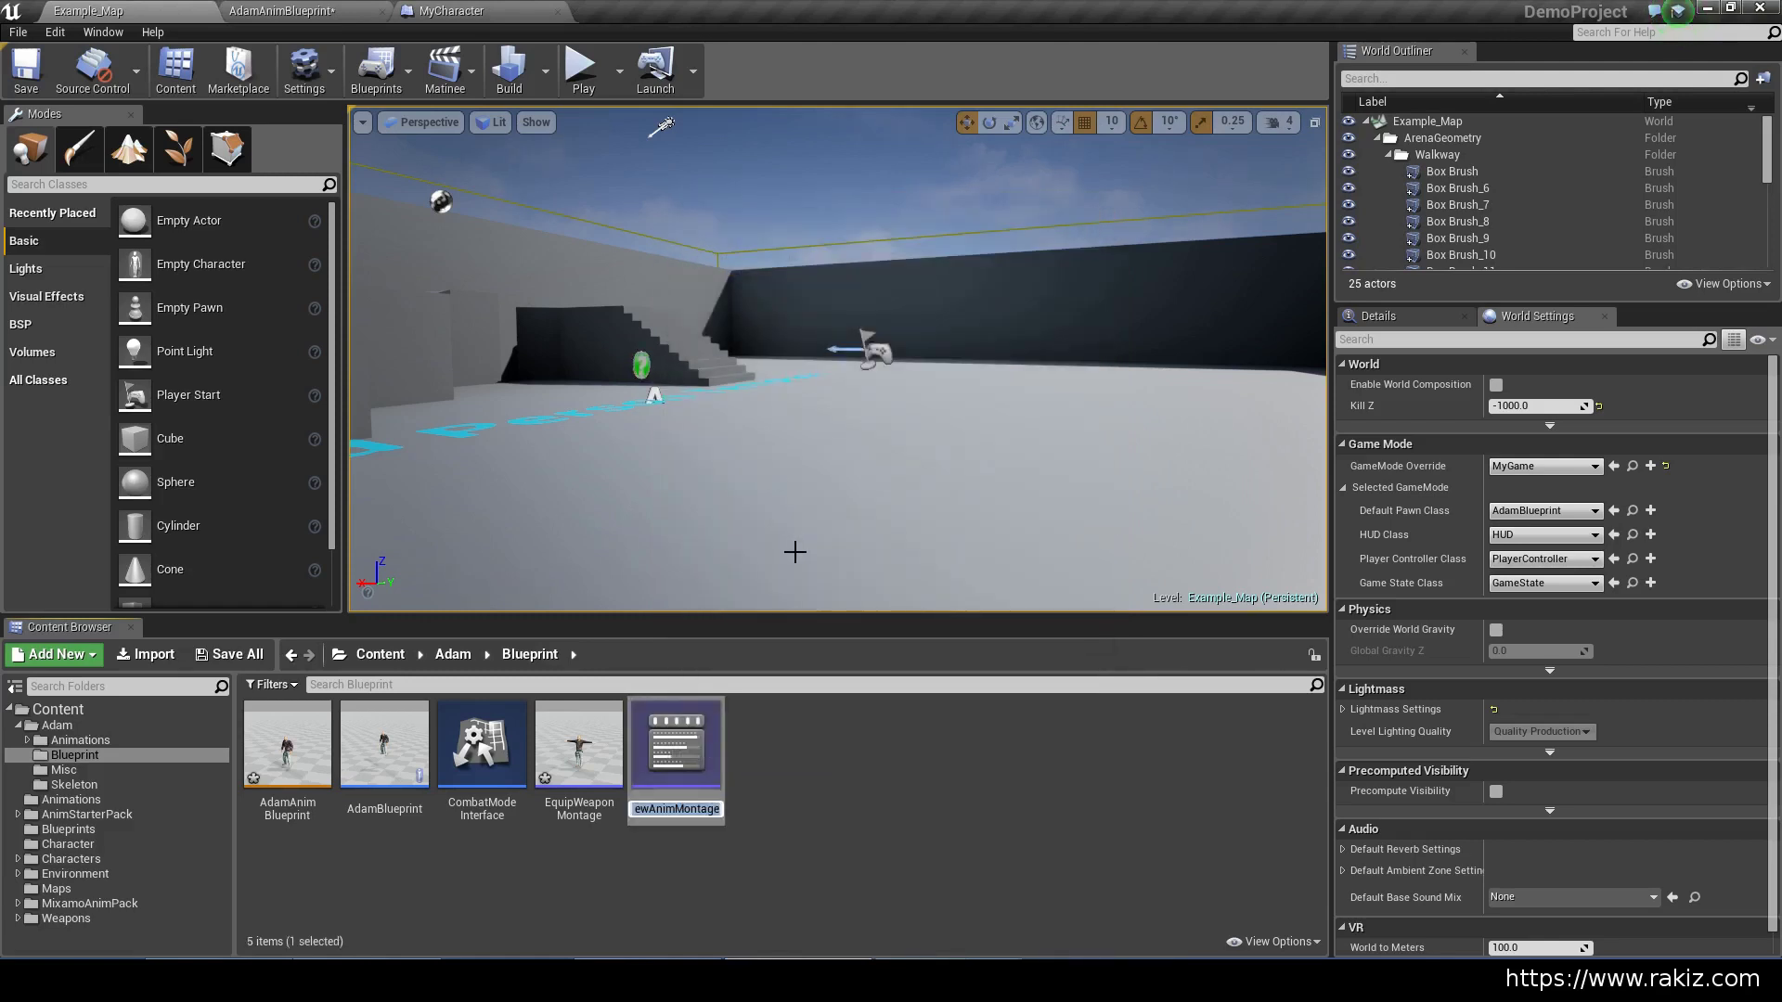
pyautogui.write('UnequipWeapoin')
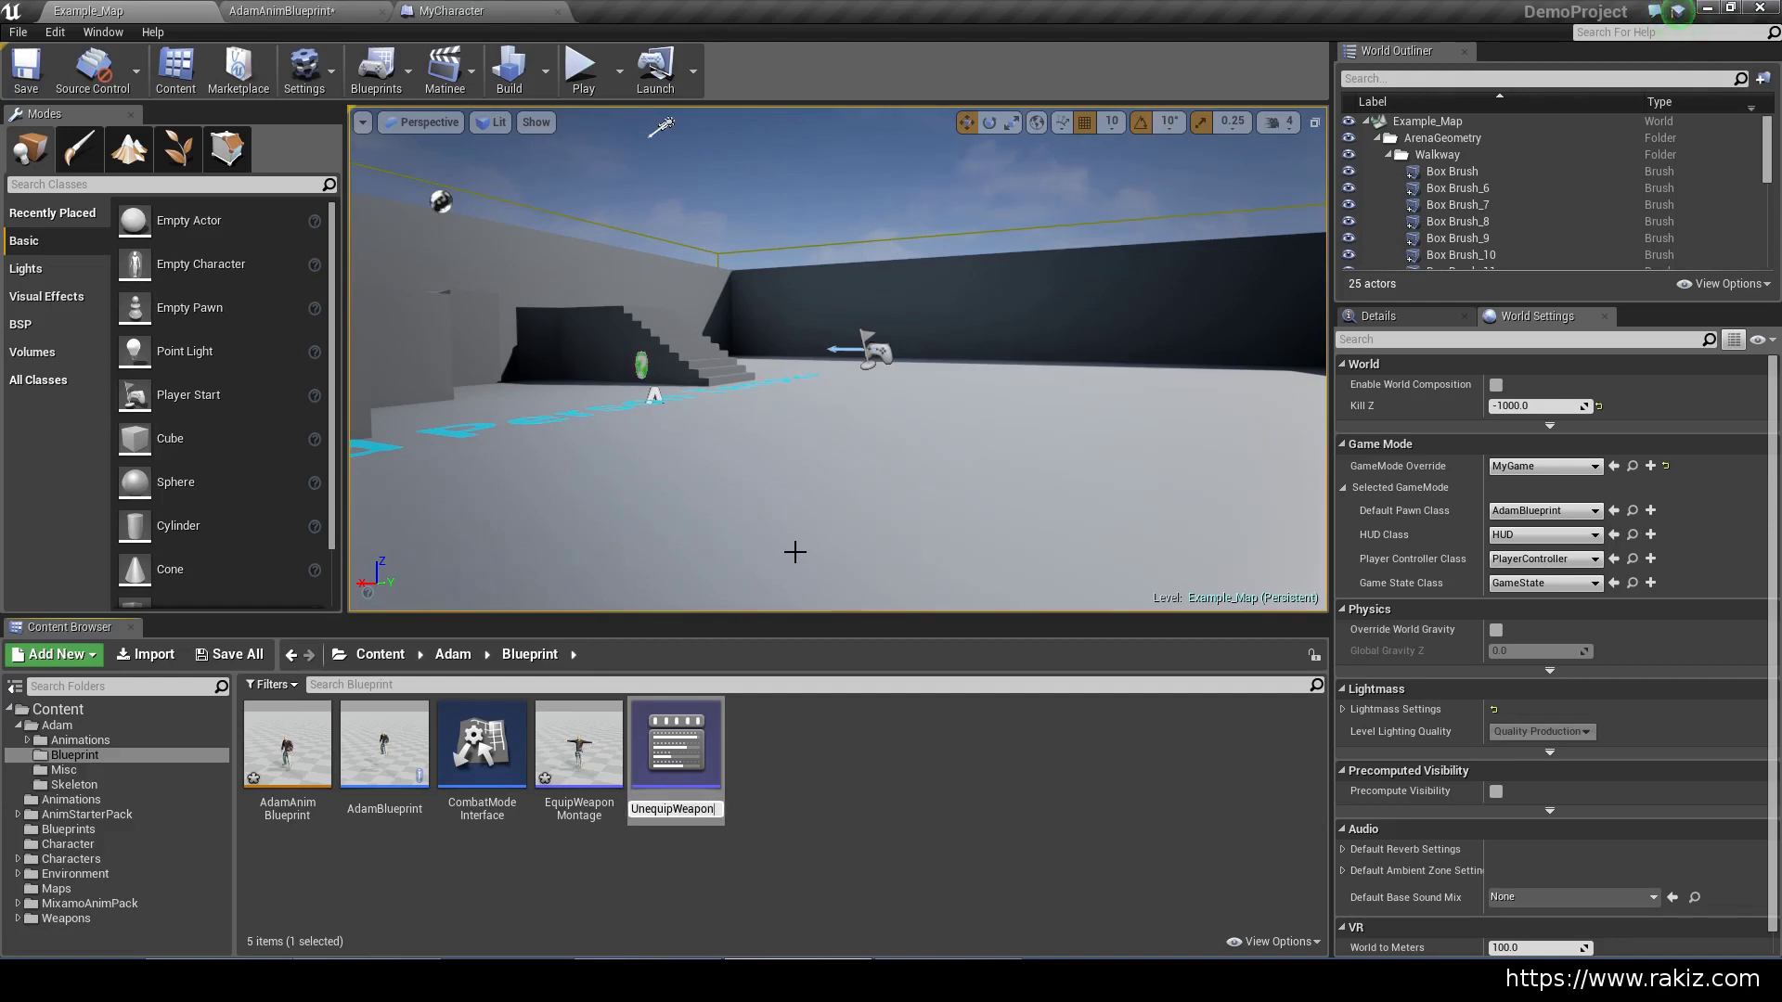
pyautogui.write('Montage')
pyautogui.press('Return')
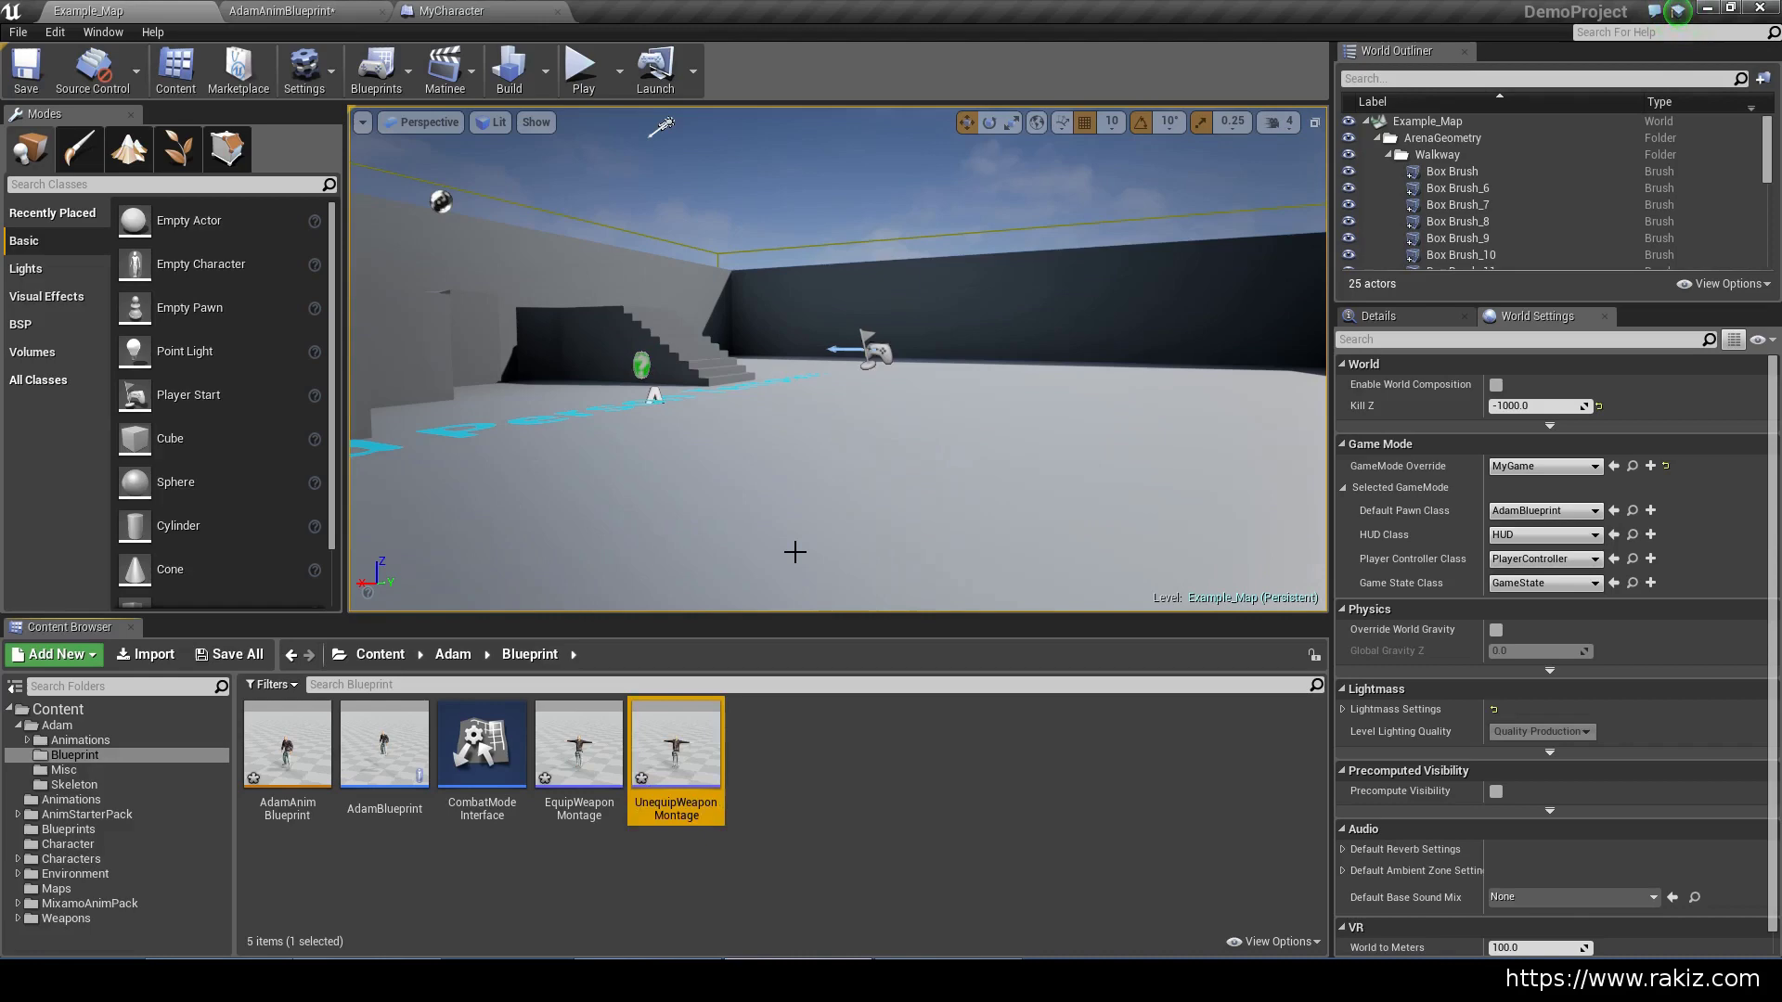
pyautogui.doubleClick(576, 742)
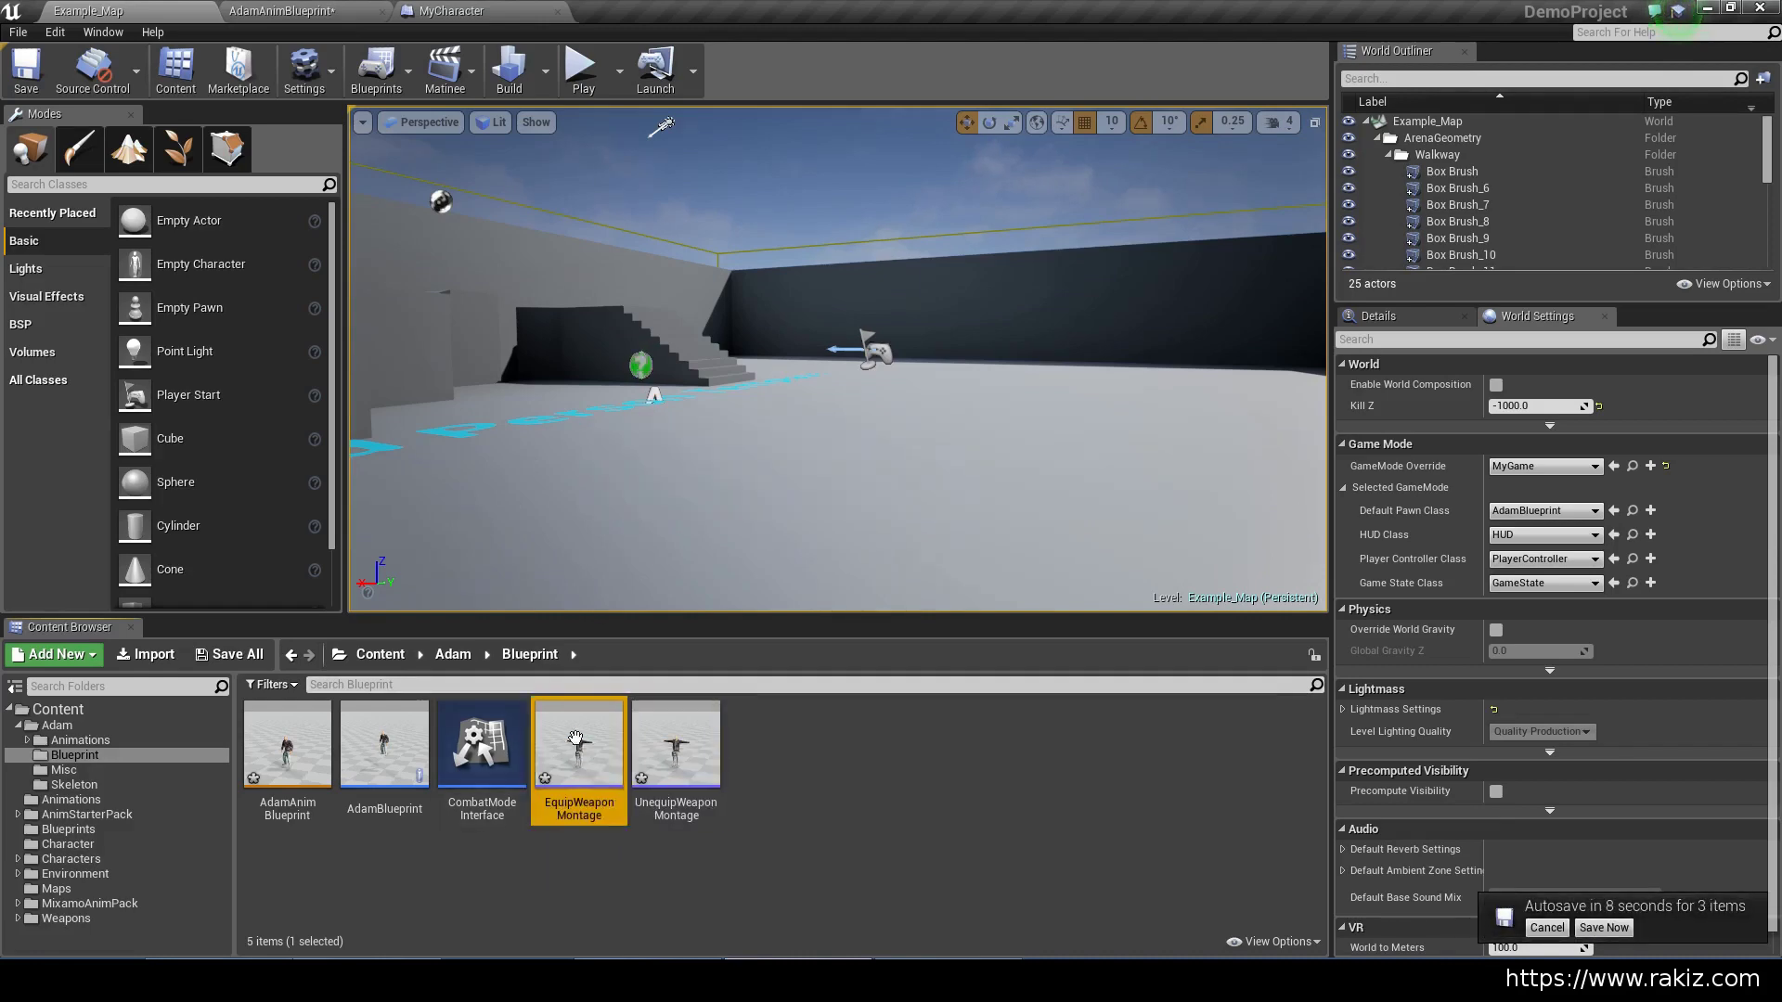
# Drop Equip_Rifle_Standing_Copy into the montage track, keeping the DefaultGroup.DefaultSlot slot
pyautogui.scroll(-8, 895, 347)
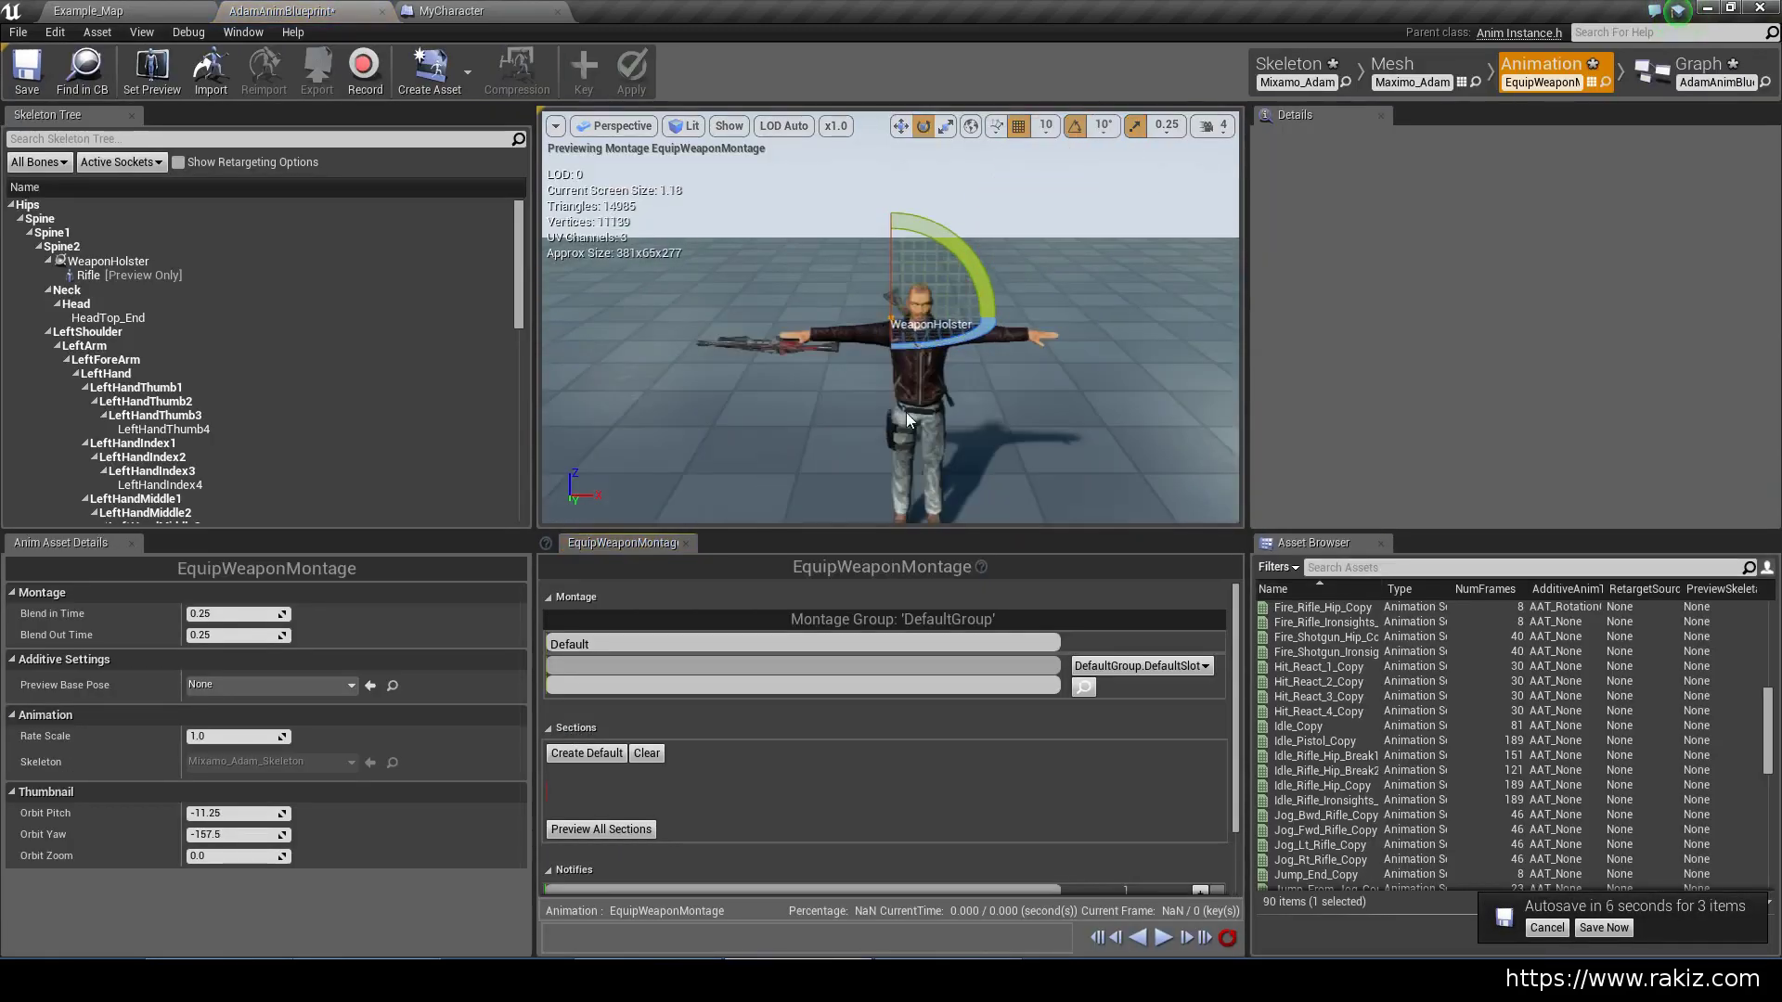
pyautogui.moveTo(907, 414); pyautogui.dragTo(1019, 470, button='right')
pyautogui.press('a')
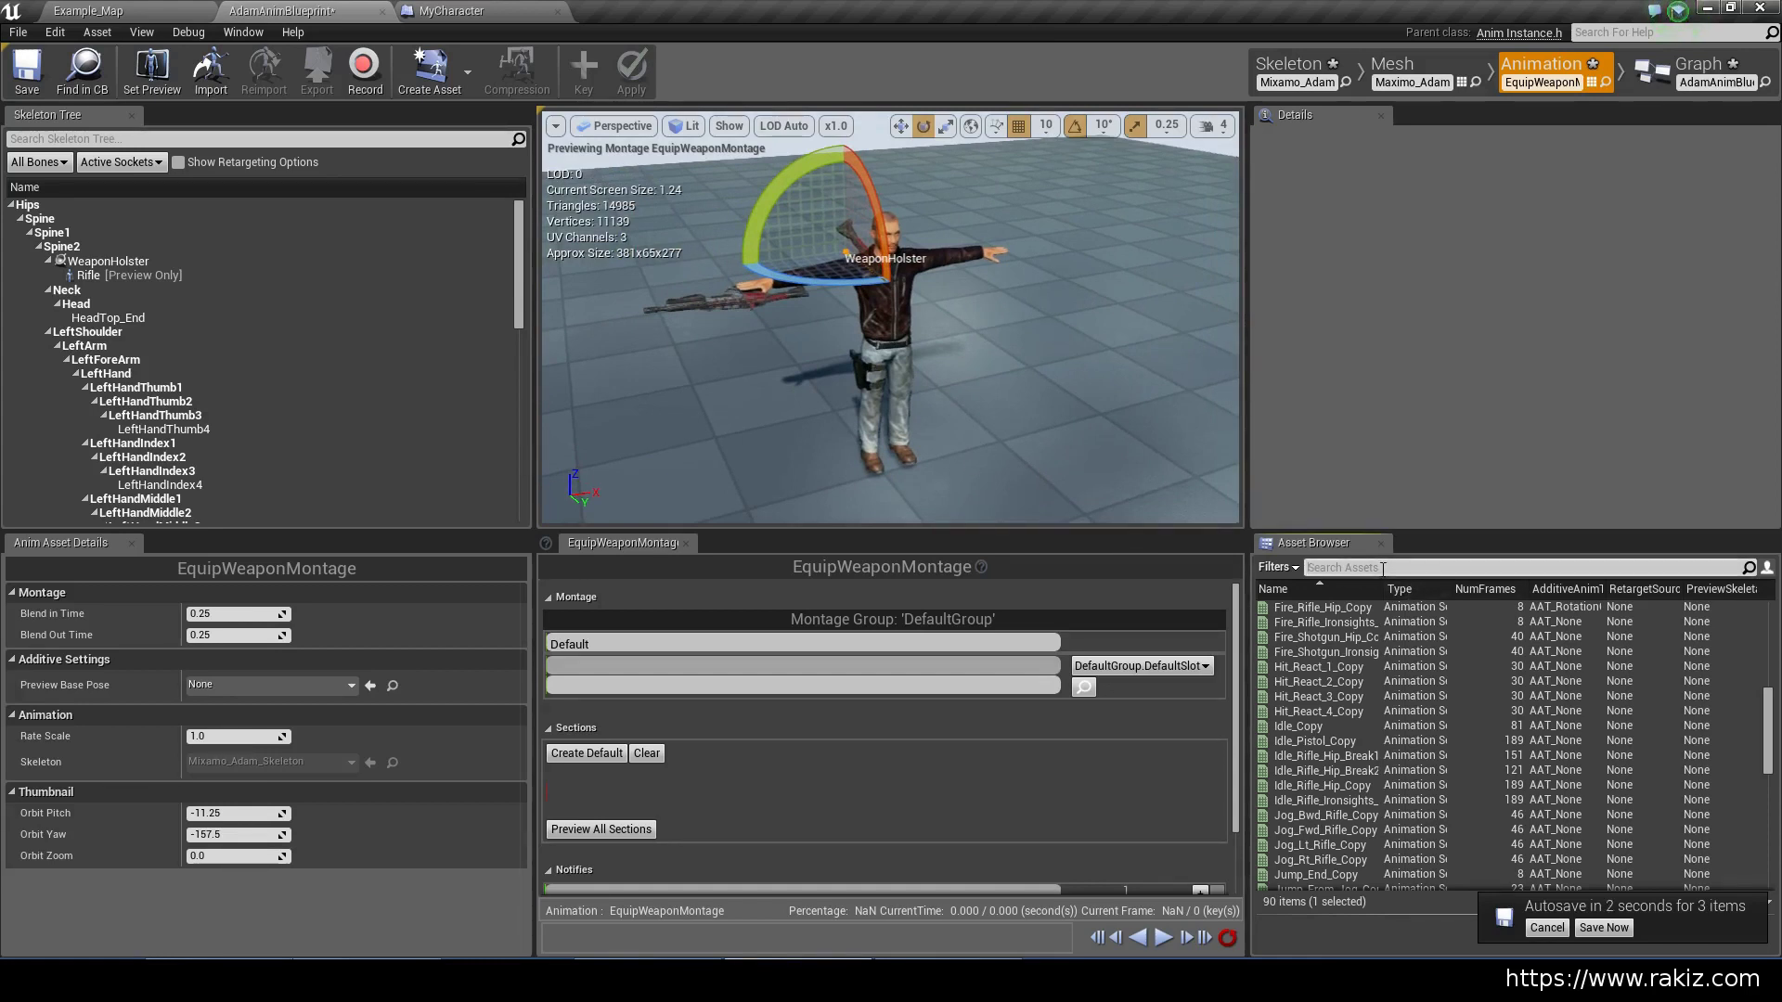
pyautogui.click(1383, 569)
pyautogui.write('equip')
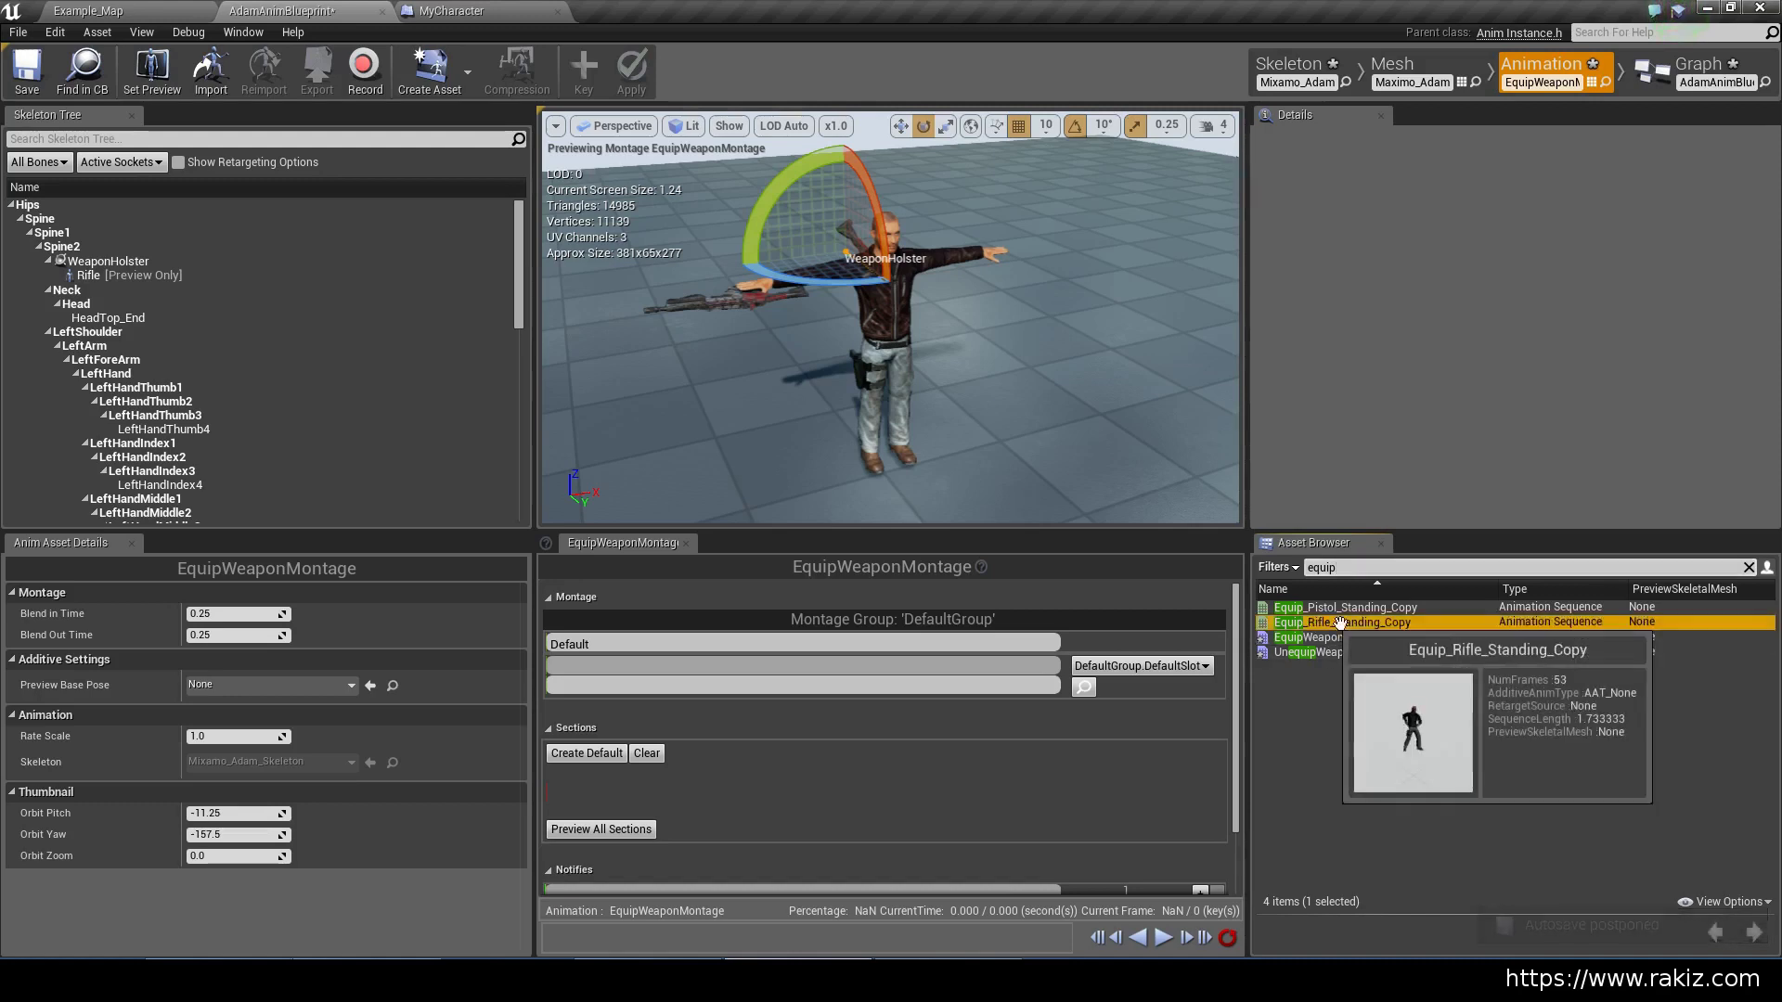
pyautogui.click(1372, 623)
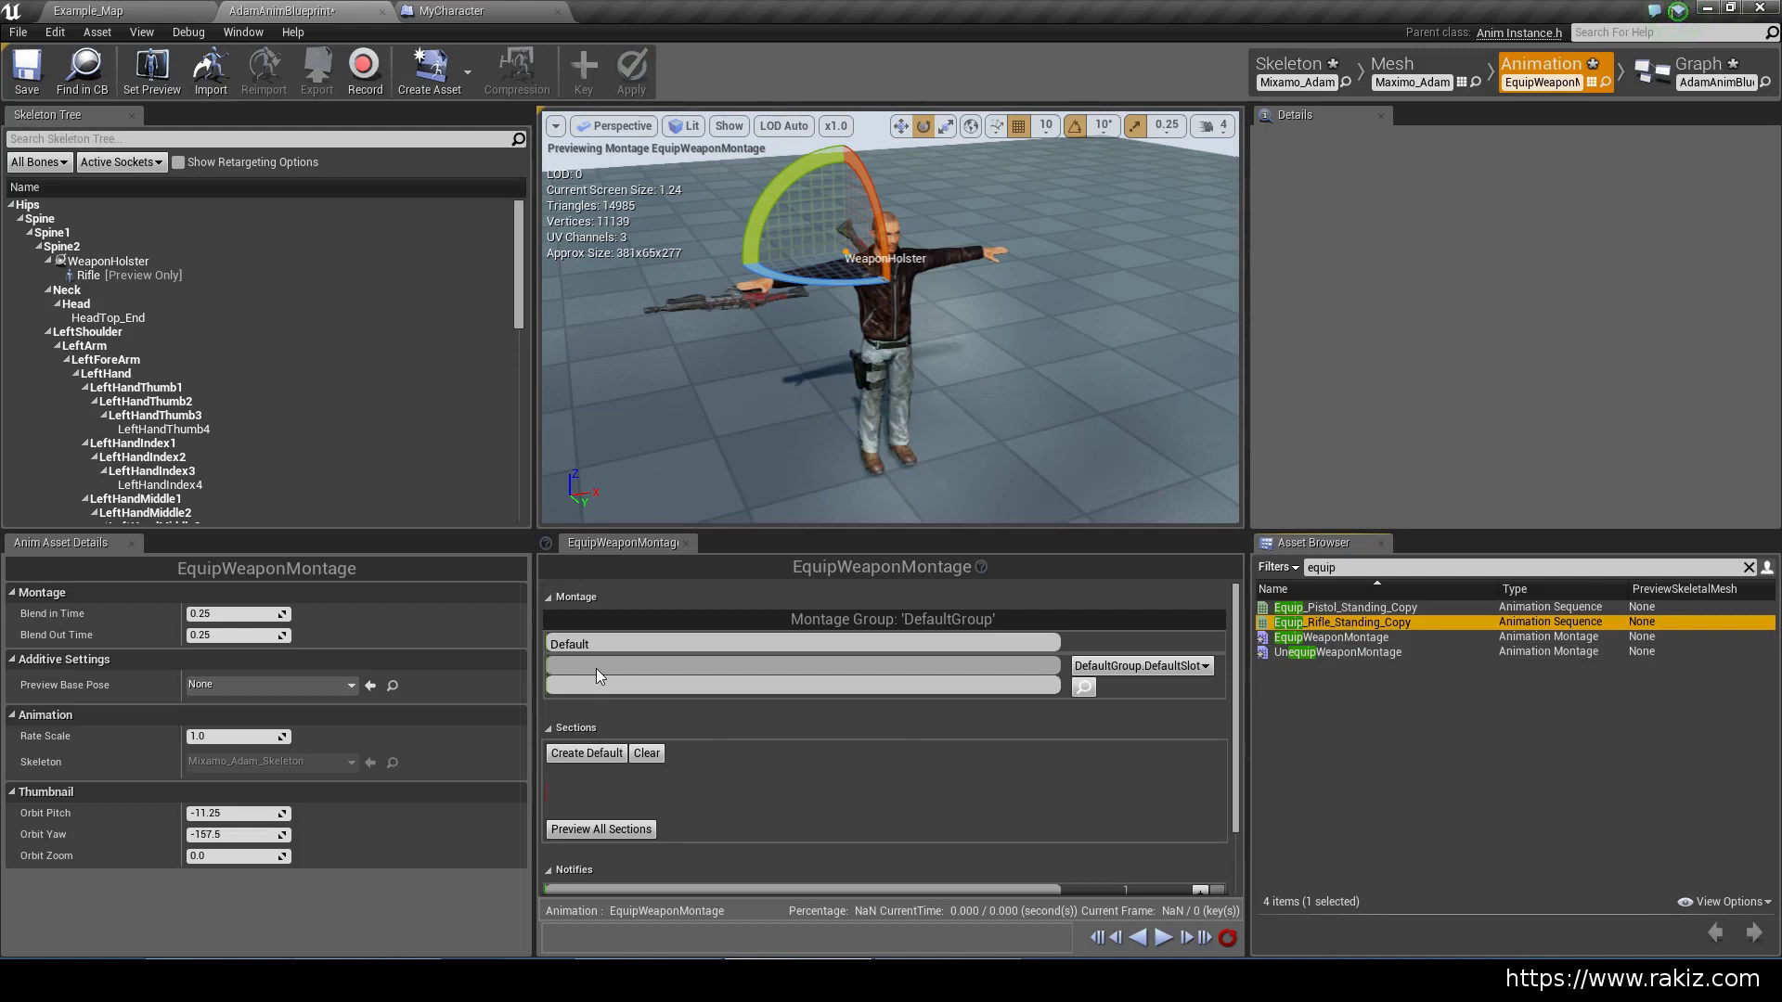
pyautogui.moveTo(1478, 621); pyautogui.dragTo(615, 672)
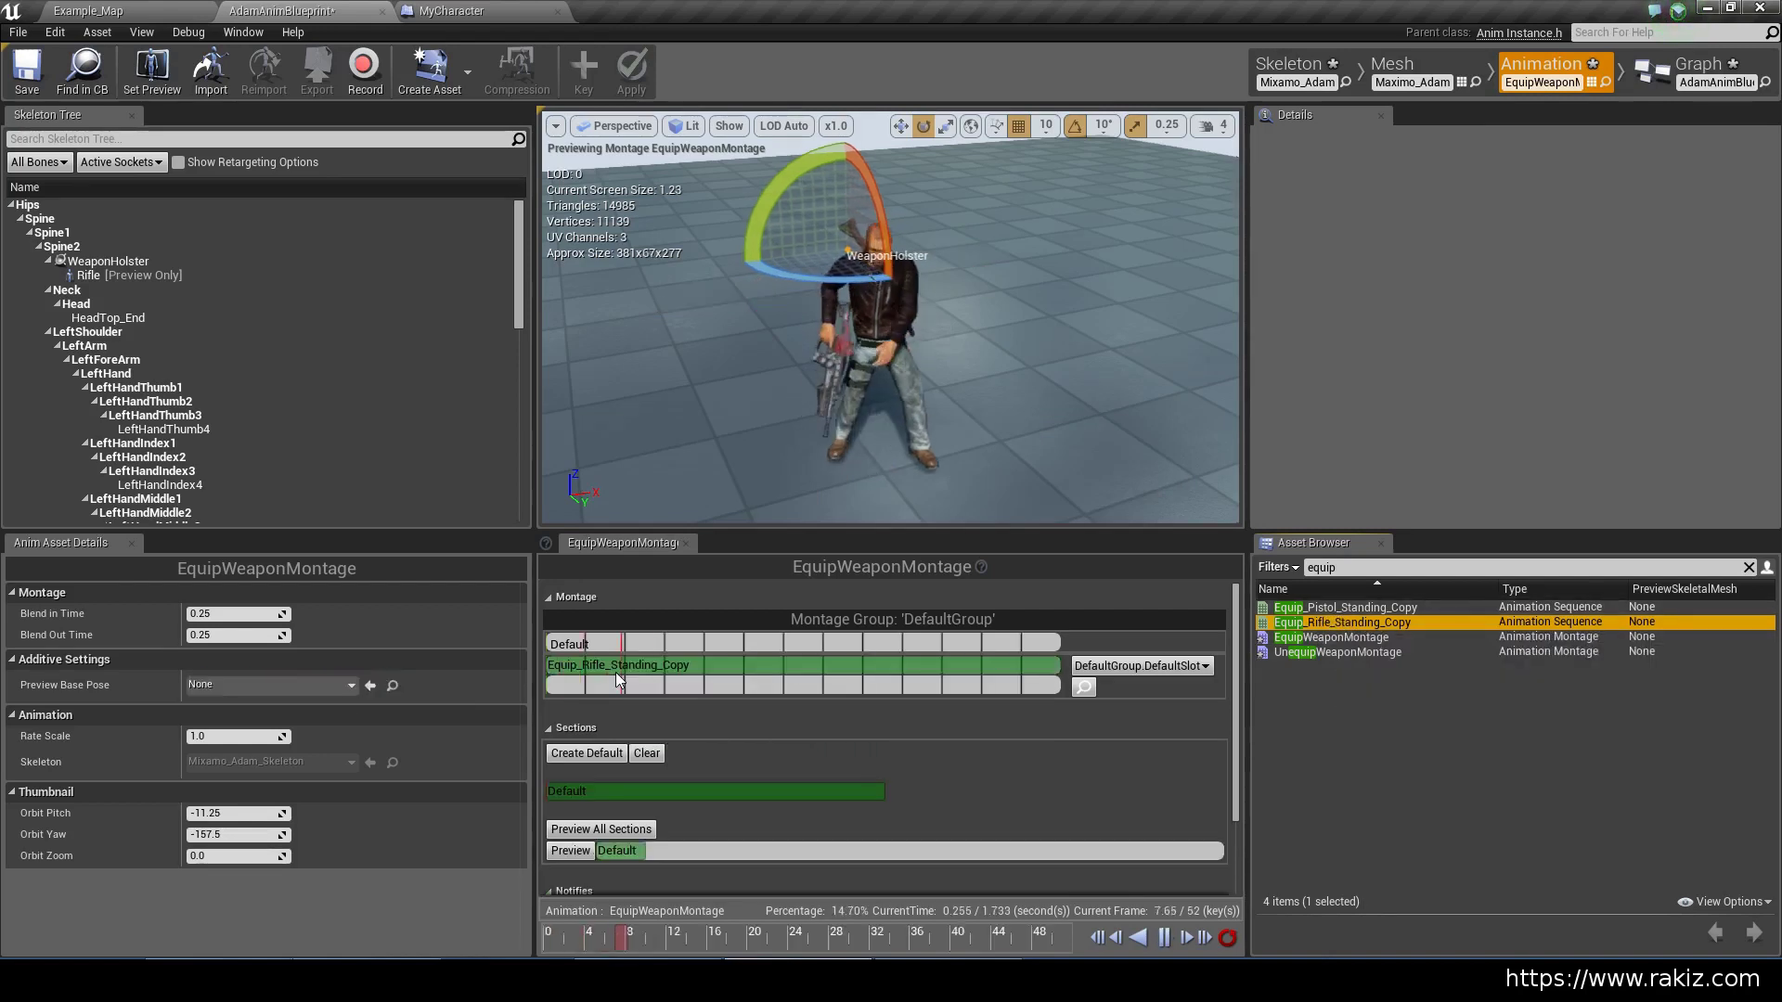
pyautogui.click(1201, 666)
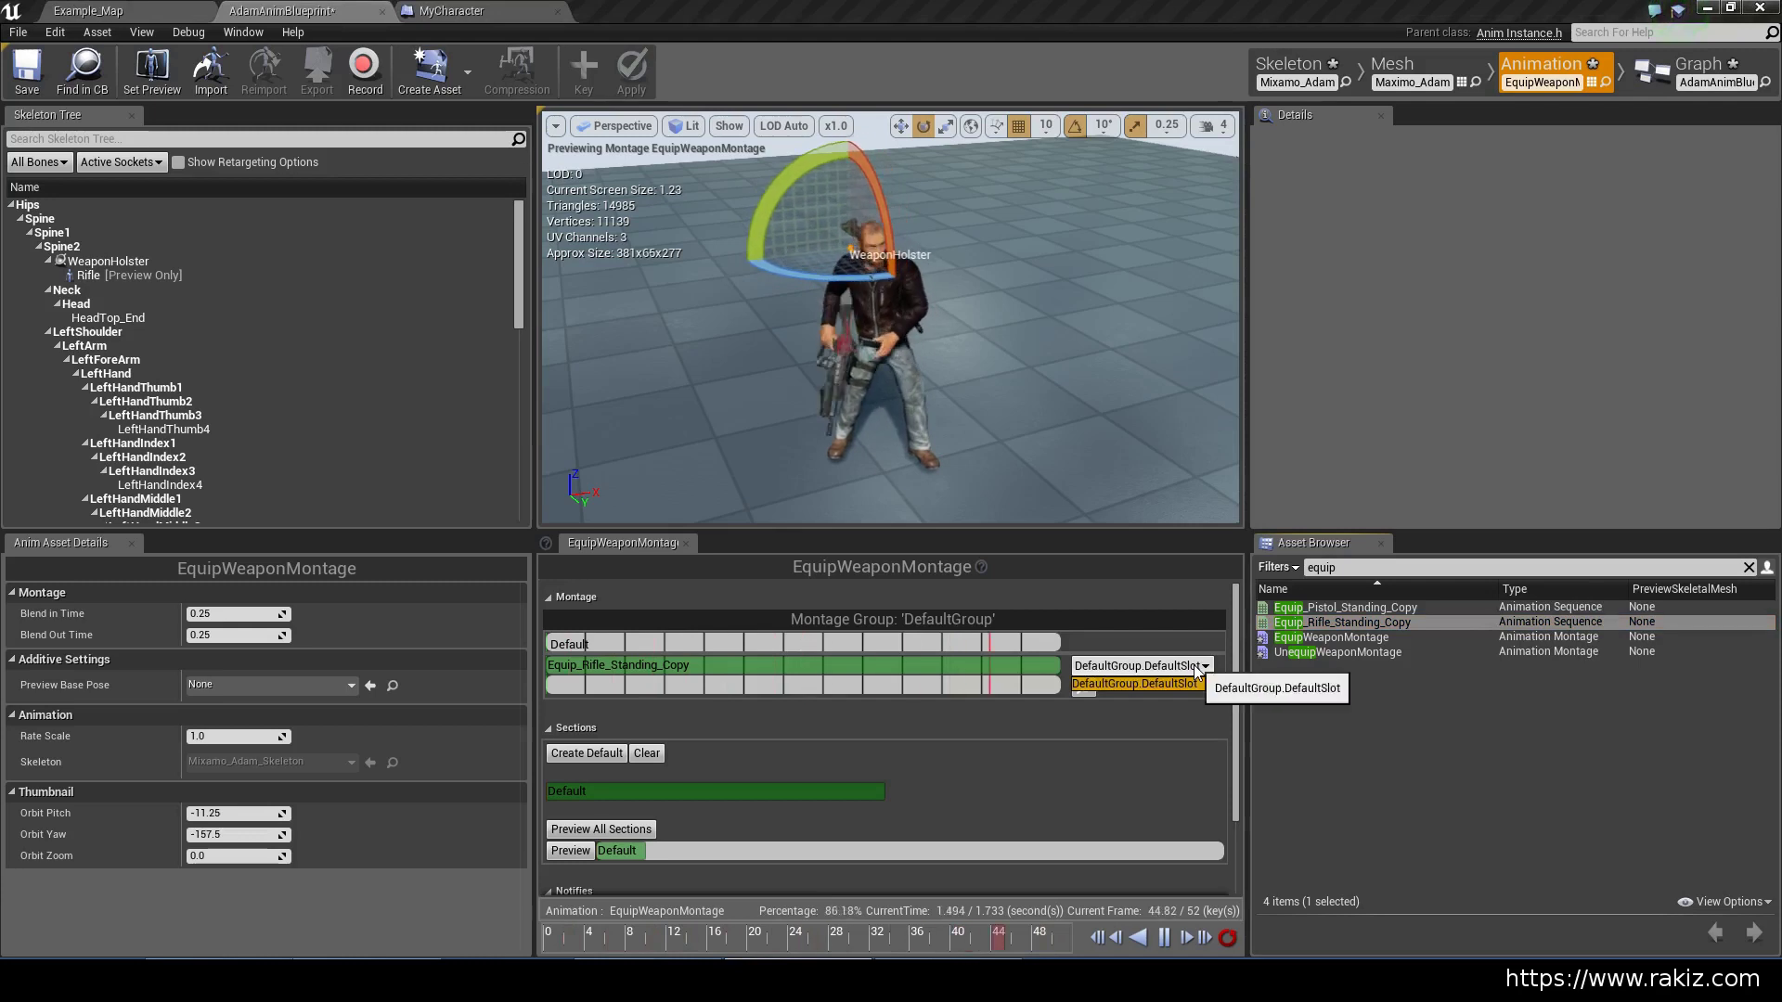
pyautogui.click(1194, 668)
pyautogui.click(1195, 667)
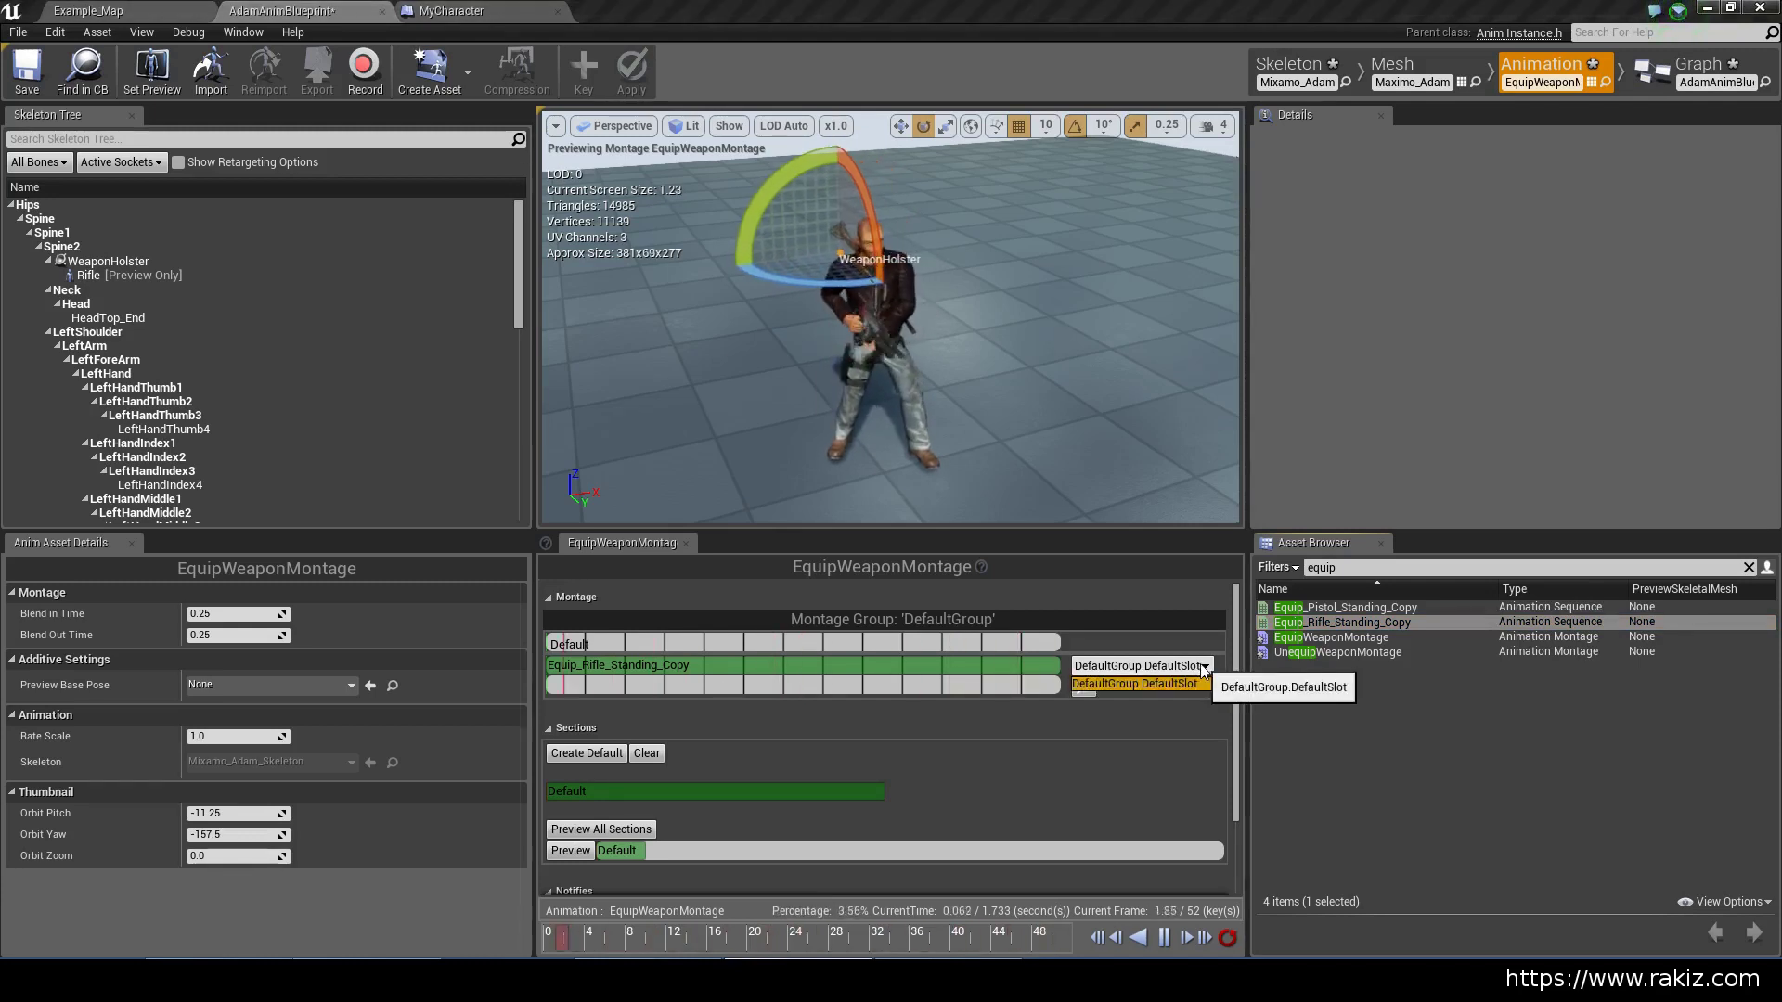
pyautogui.click(1163, 680)
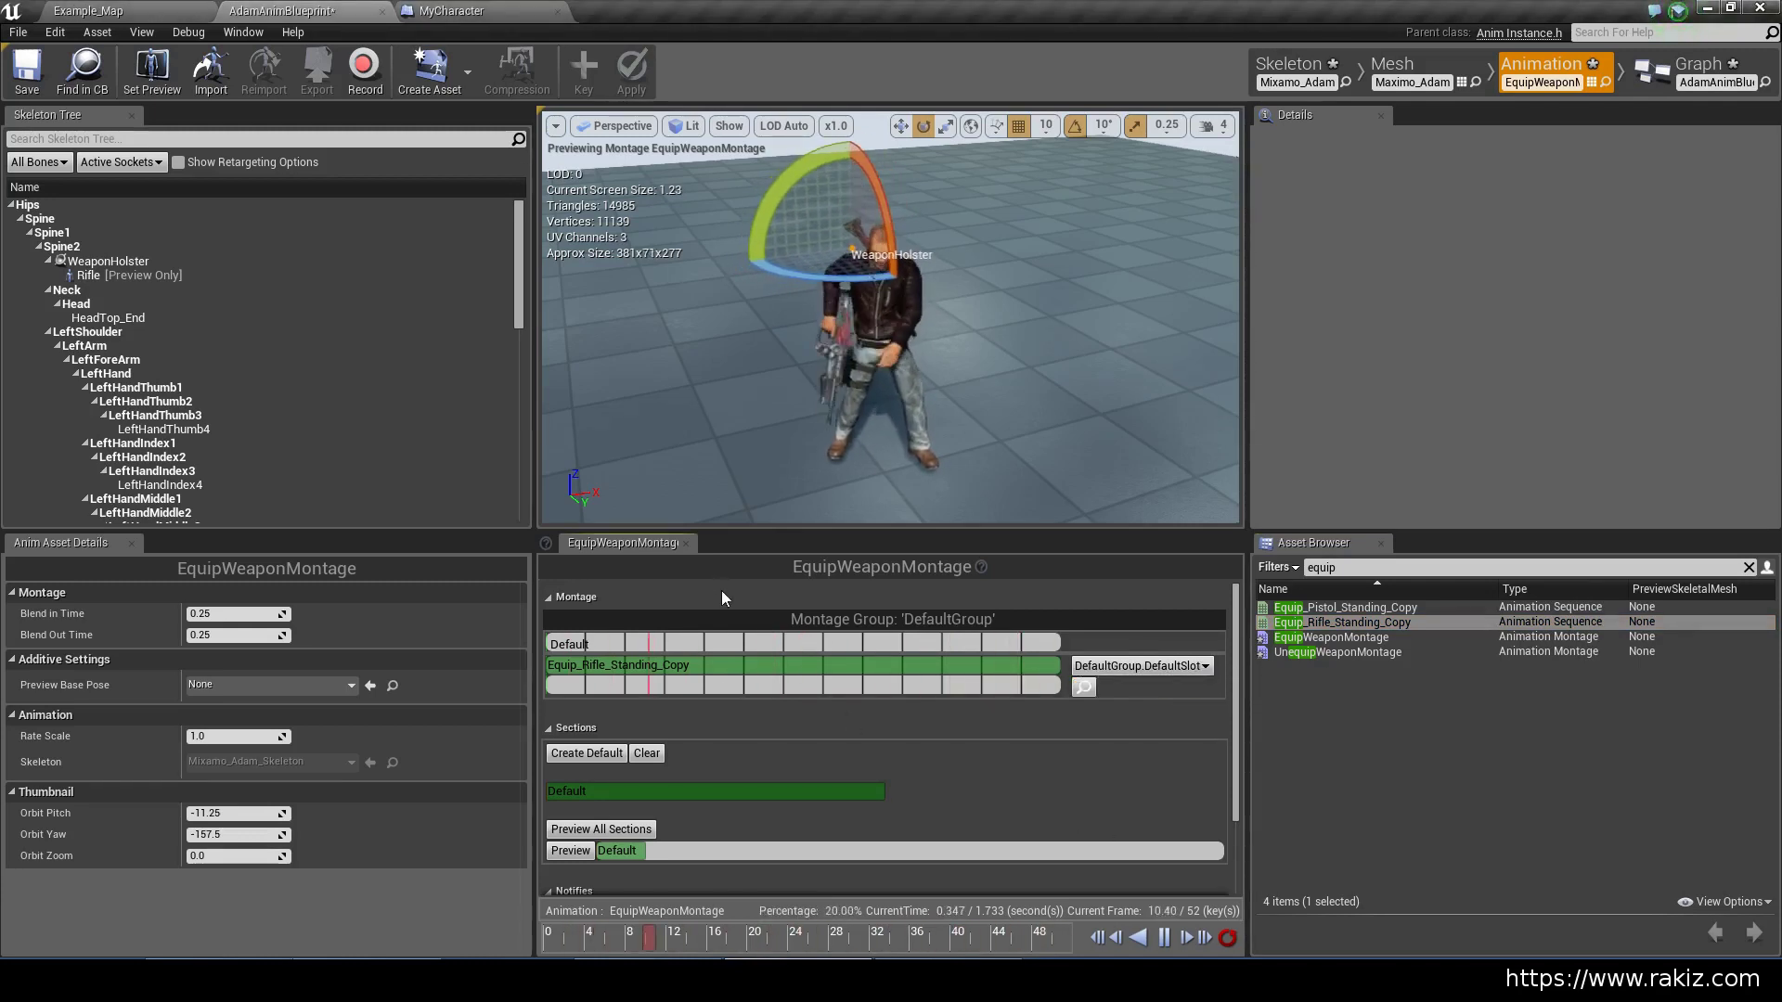
# Orbit around the character, stop the preview and scrub back to an earlier frame
pyautogui.press('a')
pyautogui.moveTo(870, 310); pyautogui.dragTo(947, 305, button='right')
pyautogui.press('w')
pyautogui.press('s')
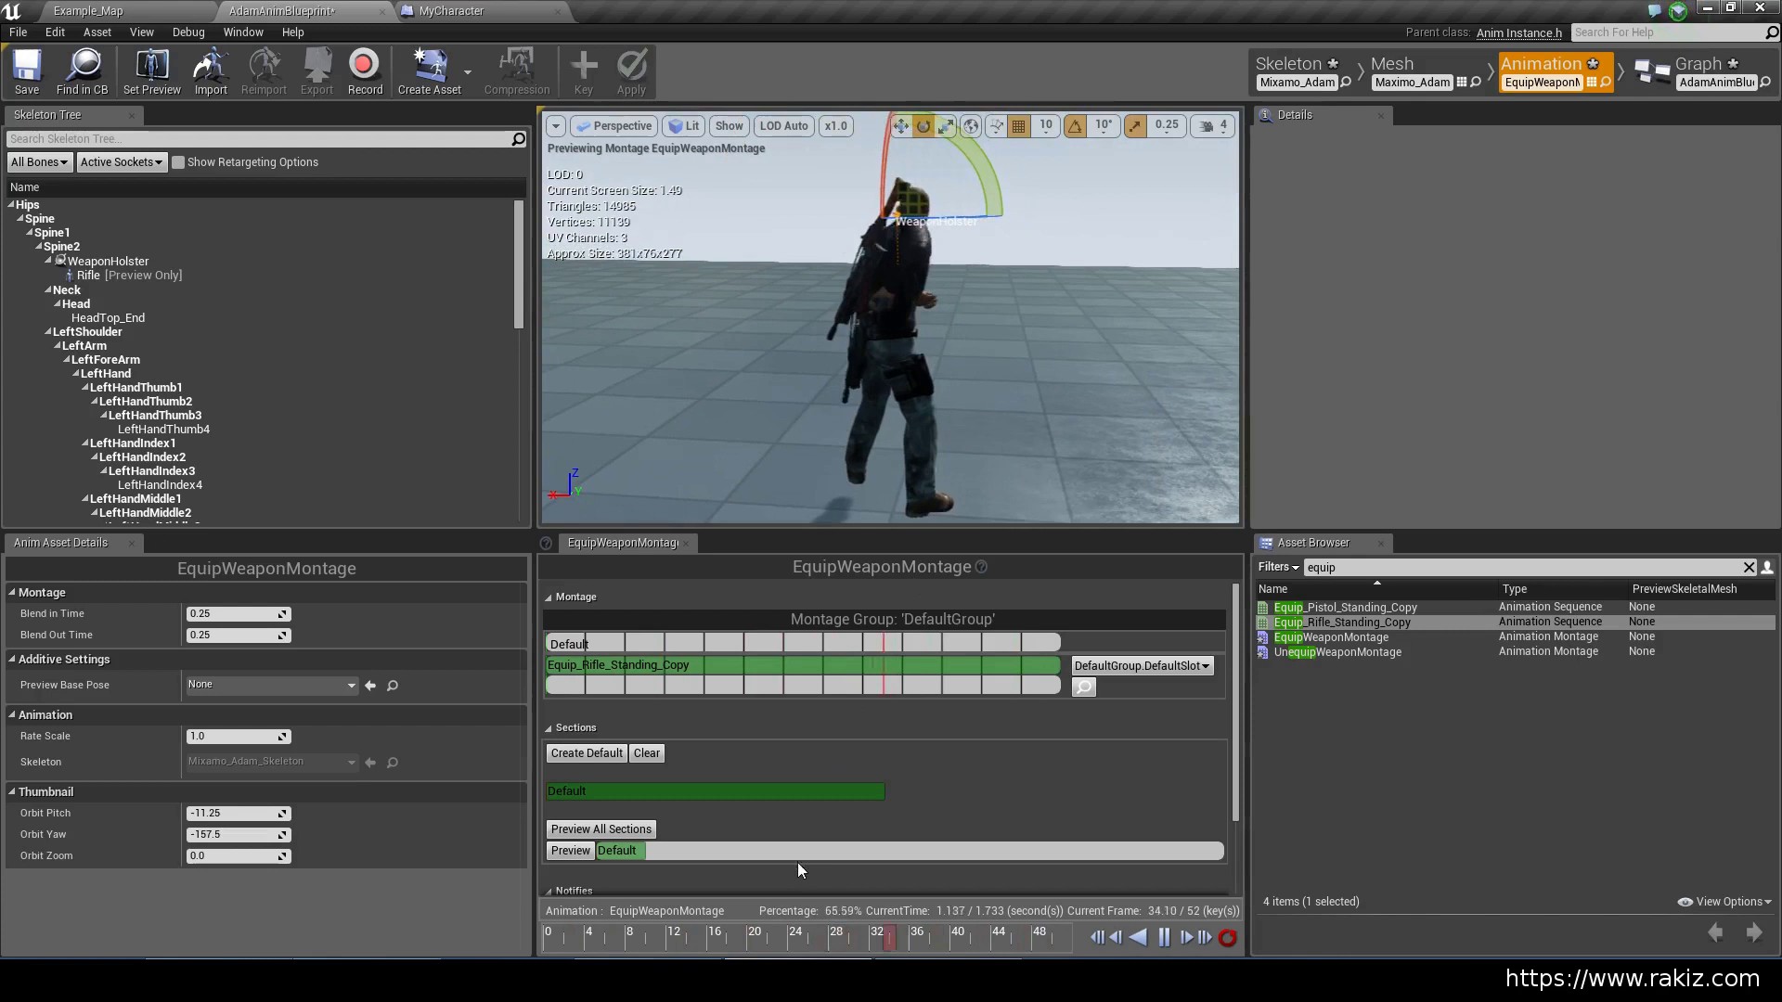
pyautogui.click(1164, 937)
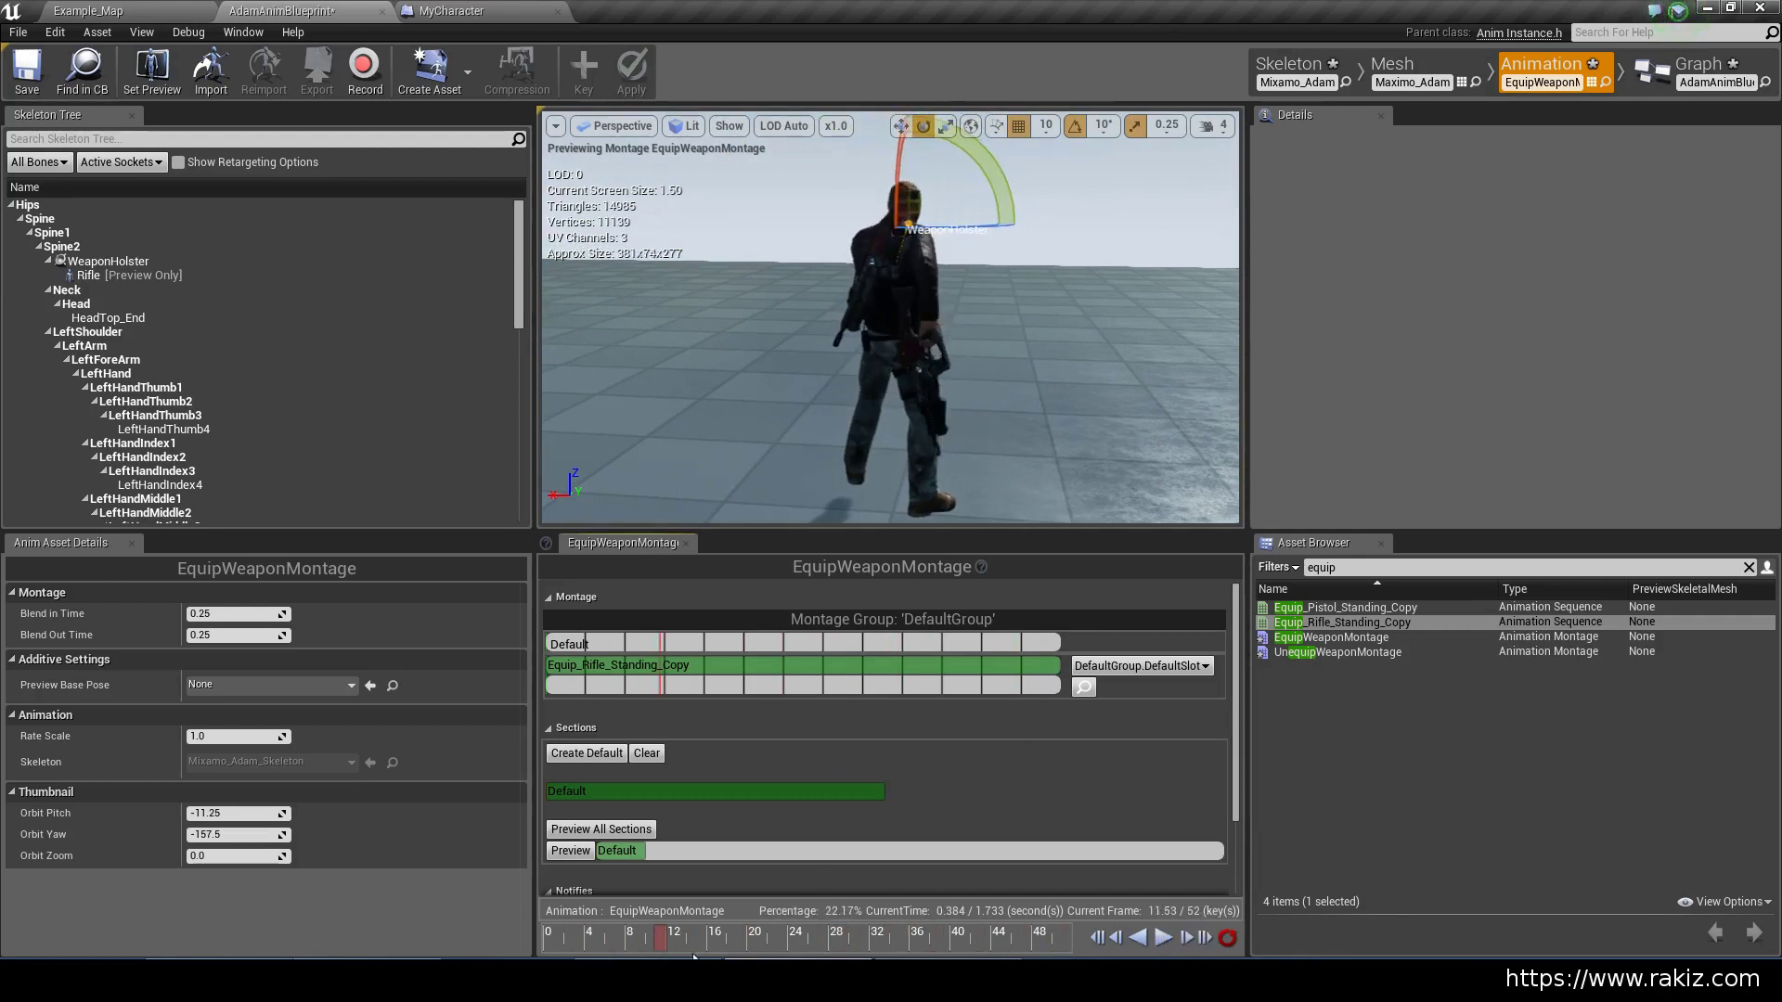
pyautogui.moveTo(662, 941); pyautogui.dragTo(791, 944)
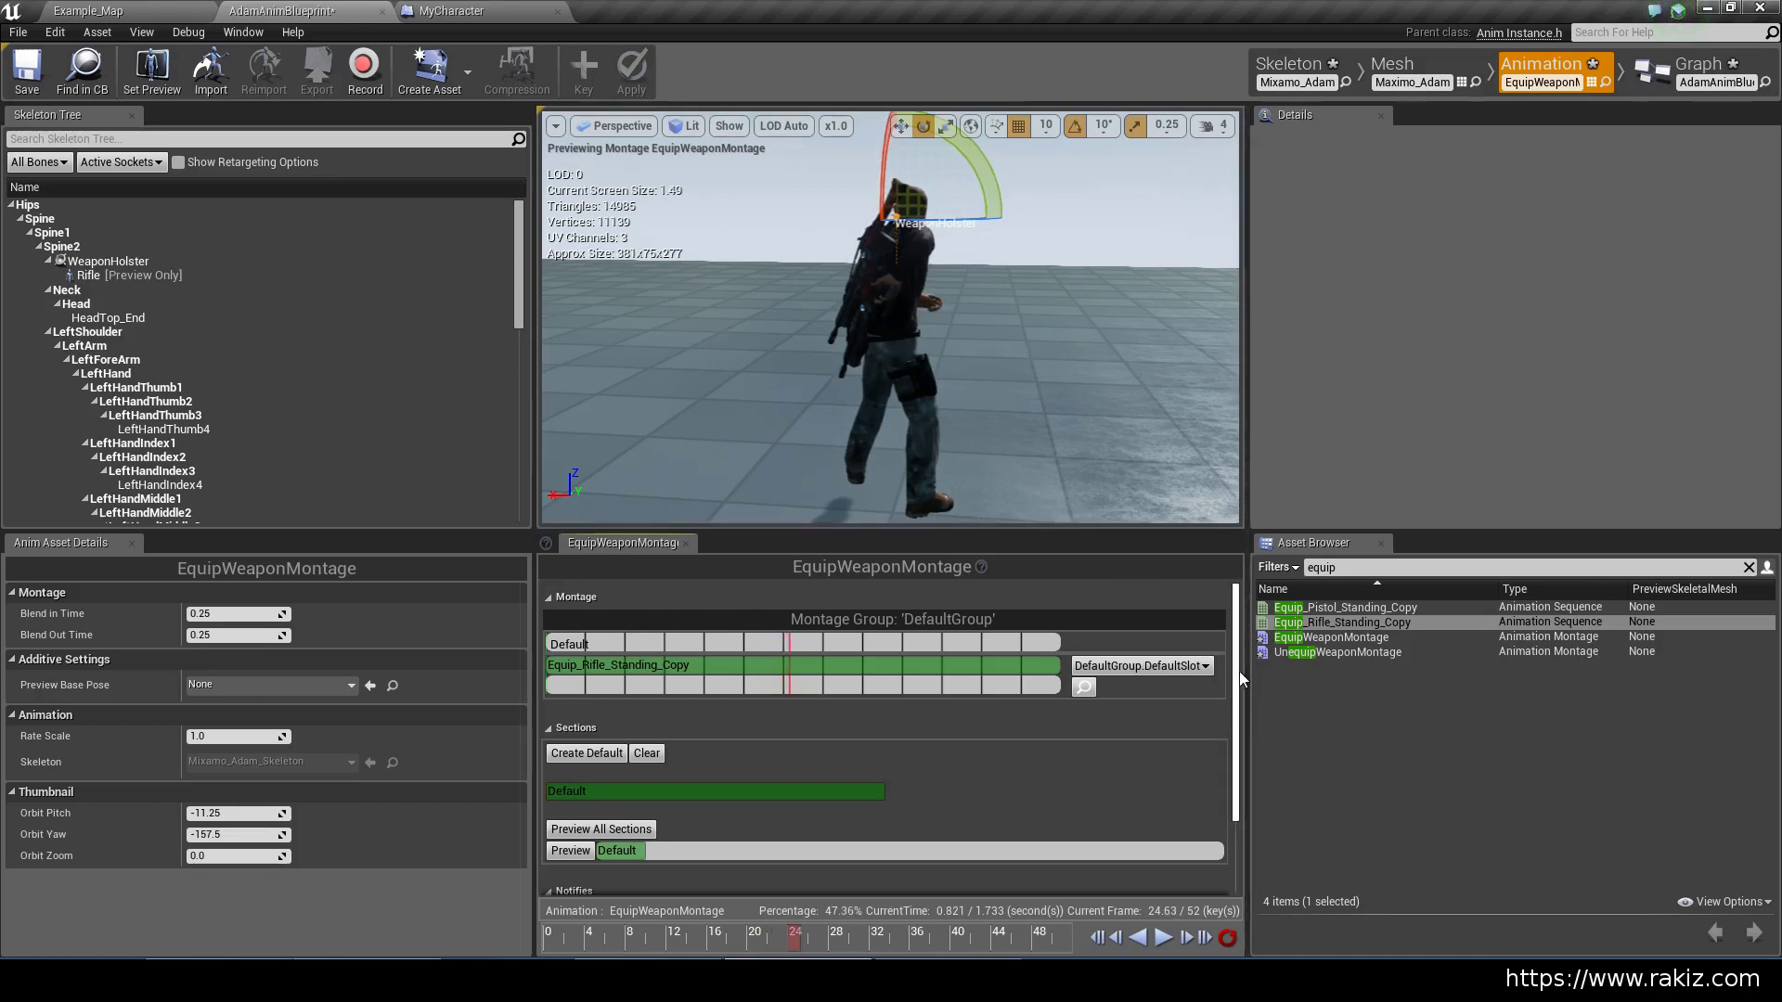
pyautogui.moveTo(1238, 672); pyautogui.dragTo(1231, 785)
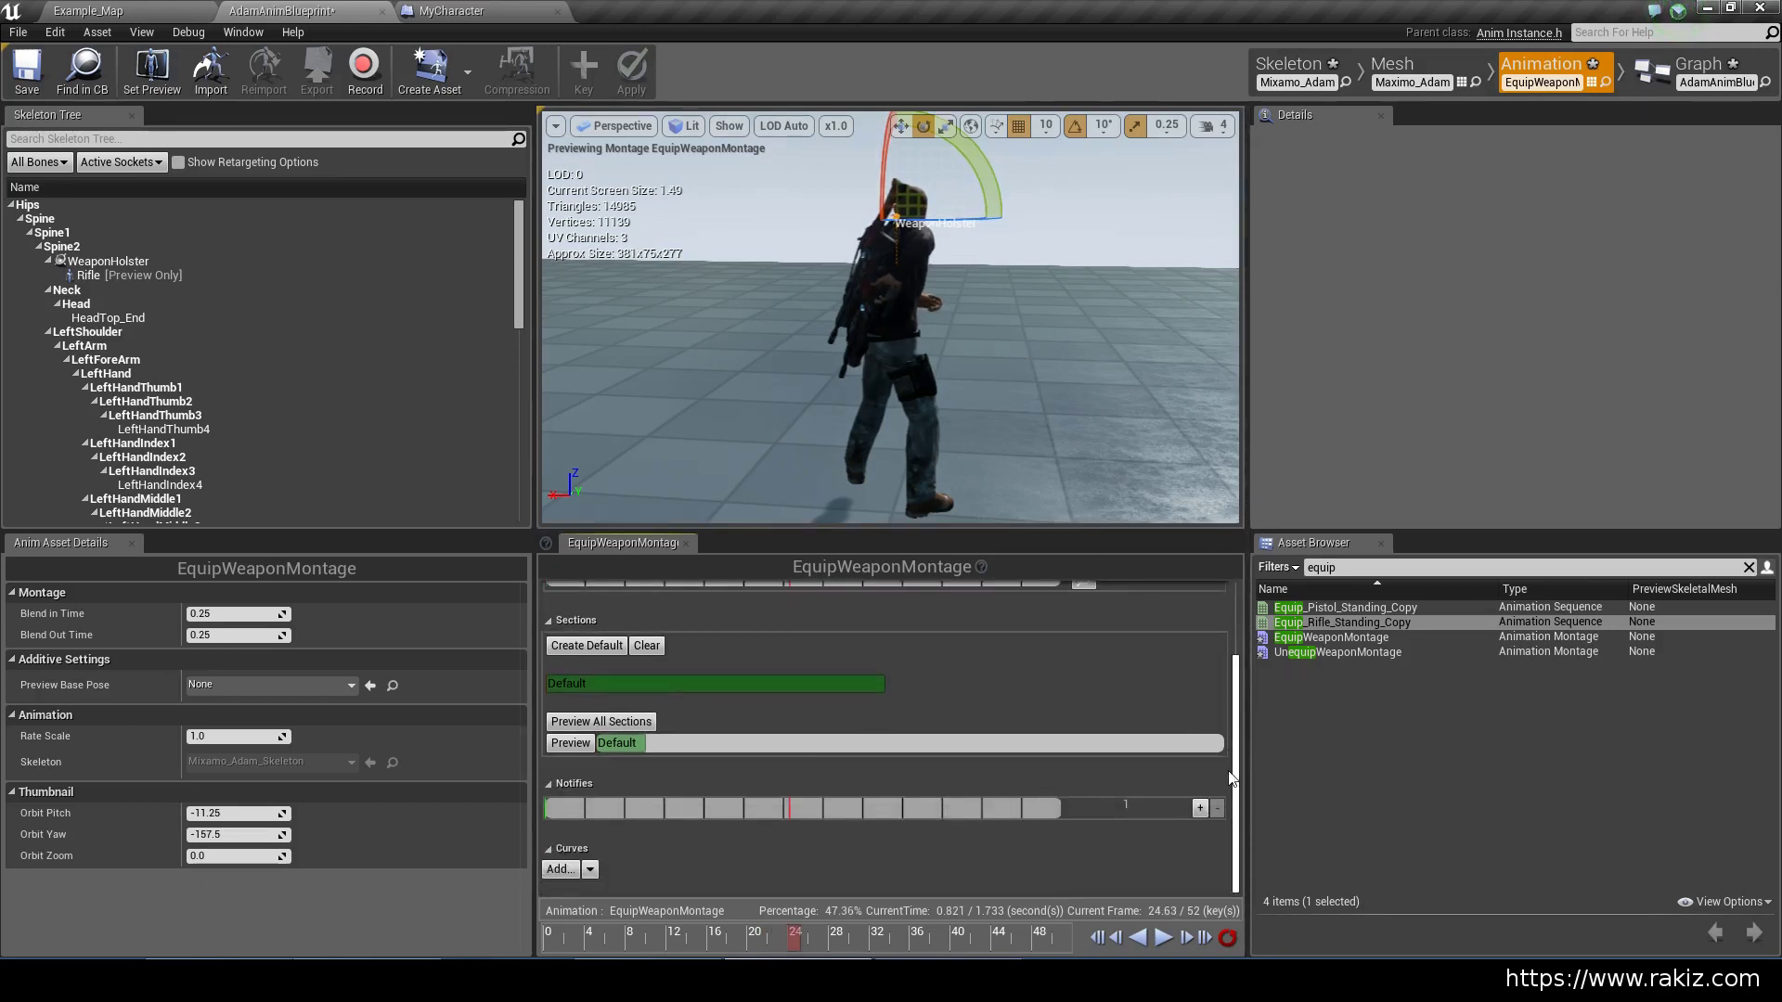
# Add a new custom notify named EquipWeapon on the Notifies track
pyautogui.rightClick(793, 810)
pyautogui.moveTo(823, 833)
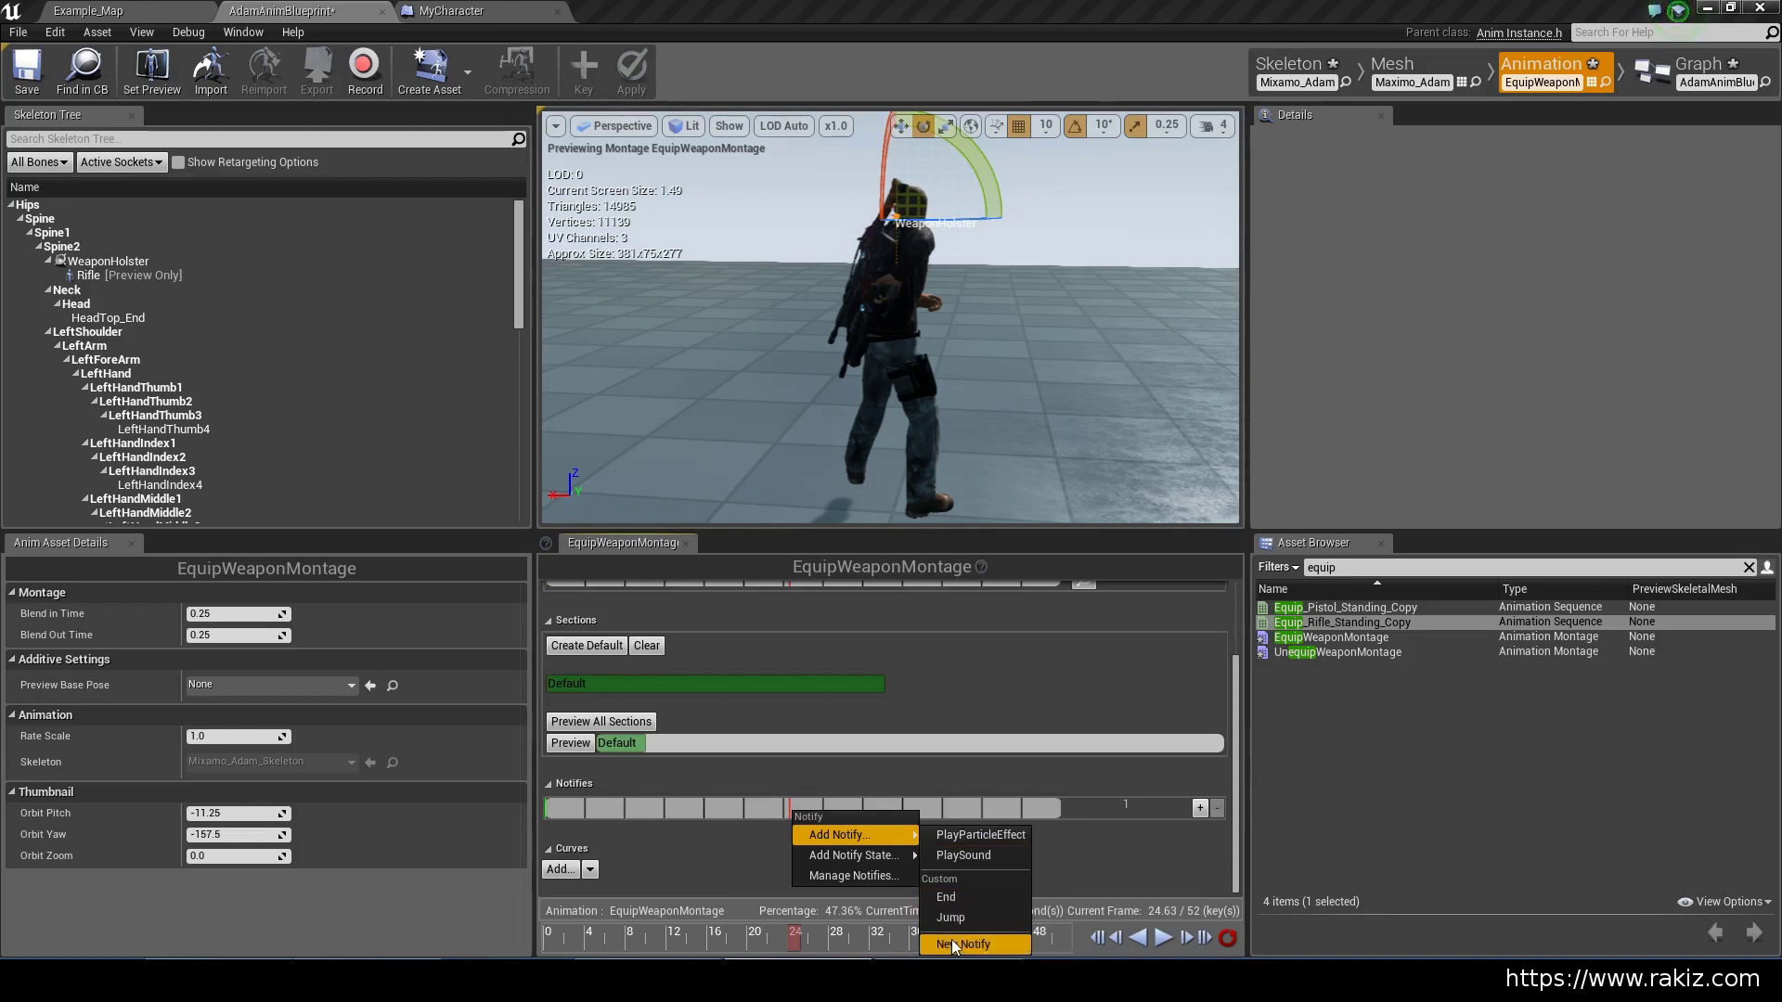
pyautogui.click(952, 943)
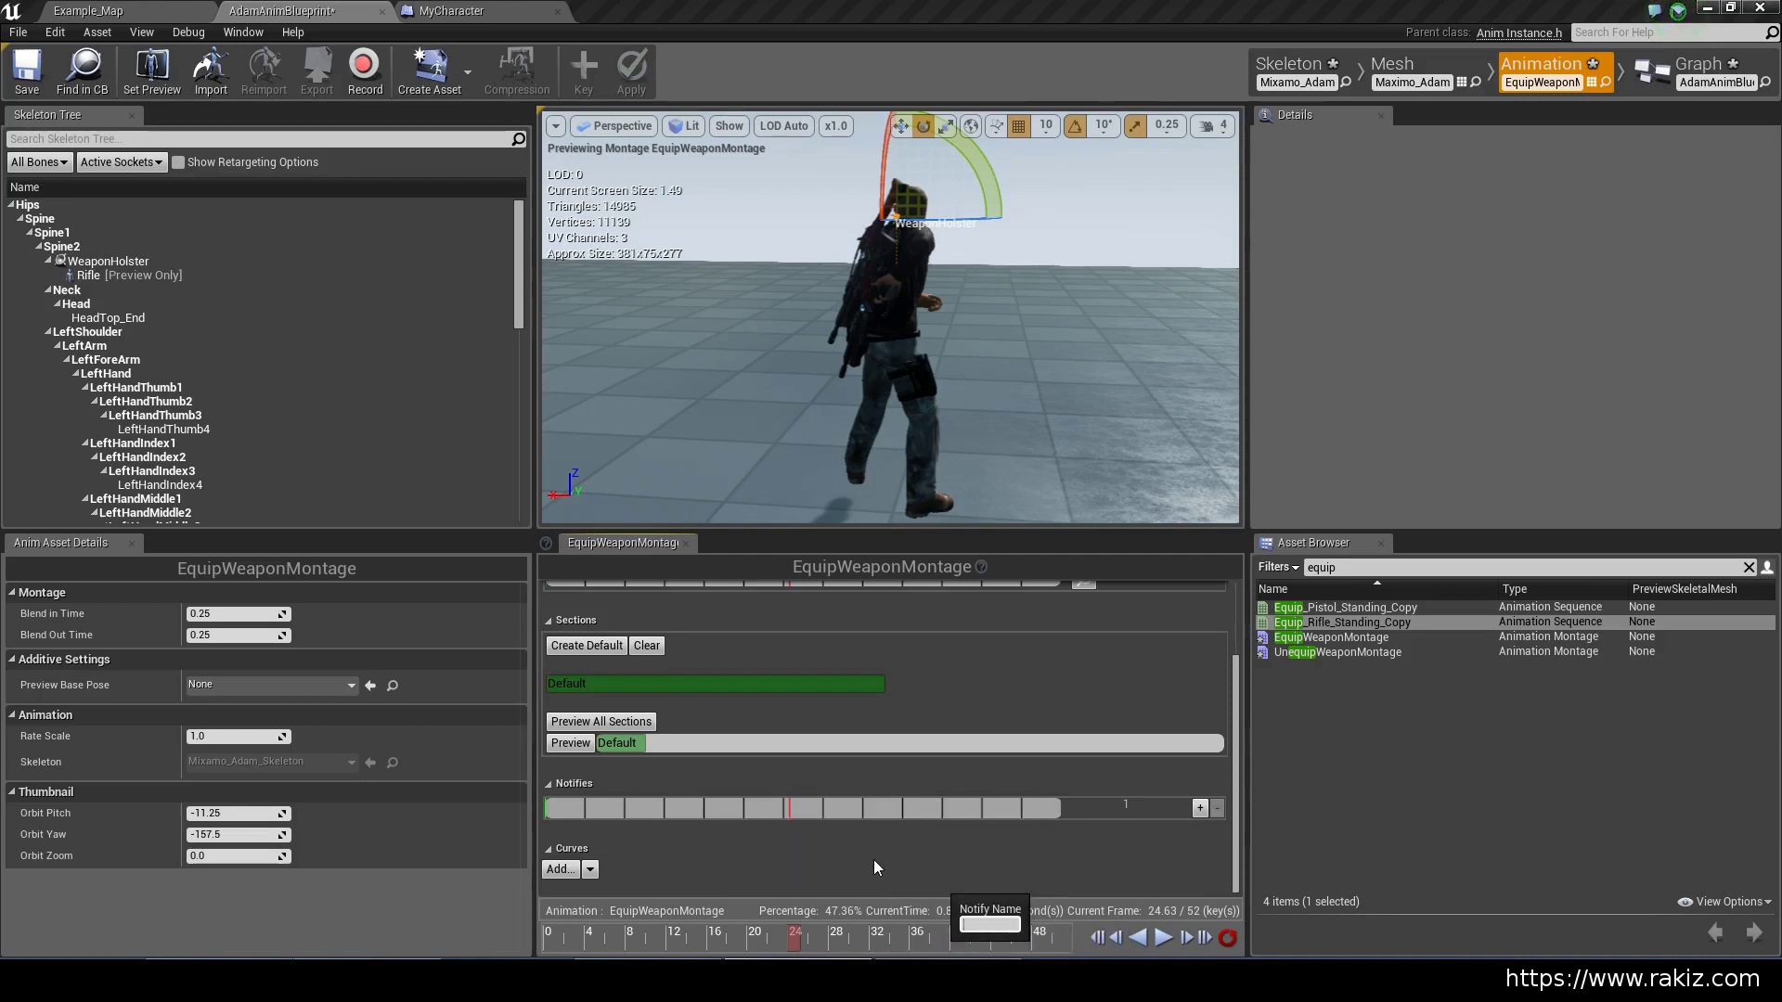
pyautogui.write('EquipWeapon')
pyautogui.press('Return')
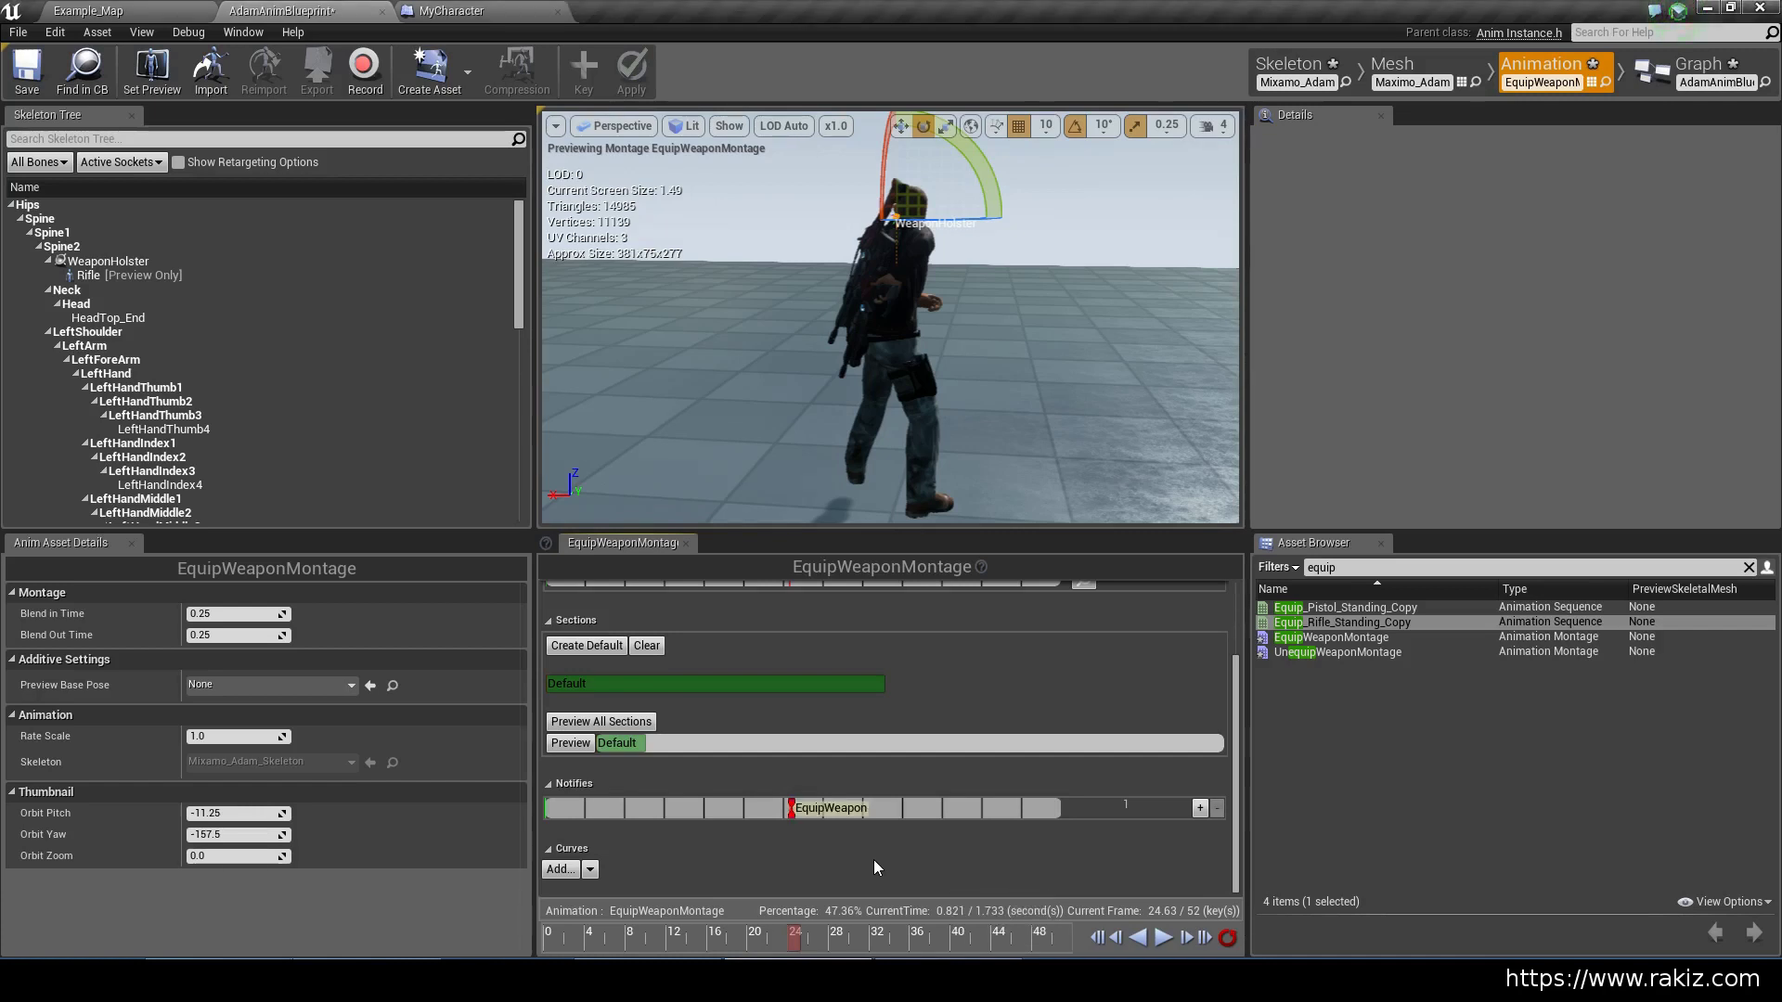
# Set EquipWeapon's Montage Tick Type to Branching Point and save EquipWeaponMontage
pyautogui.click(796, 814)
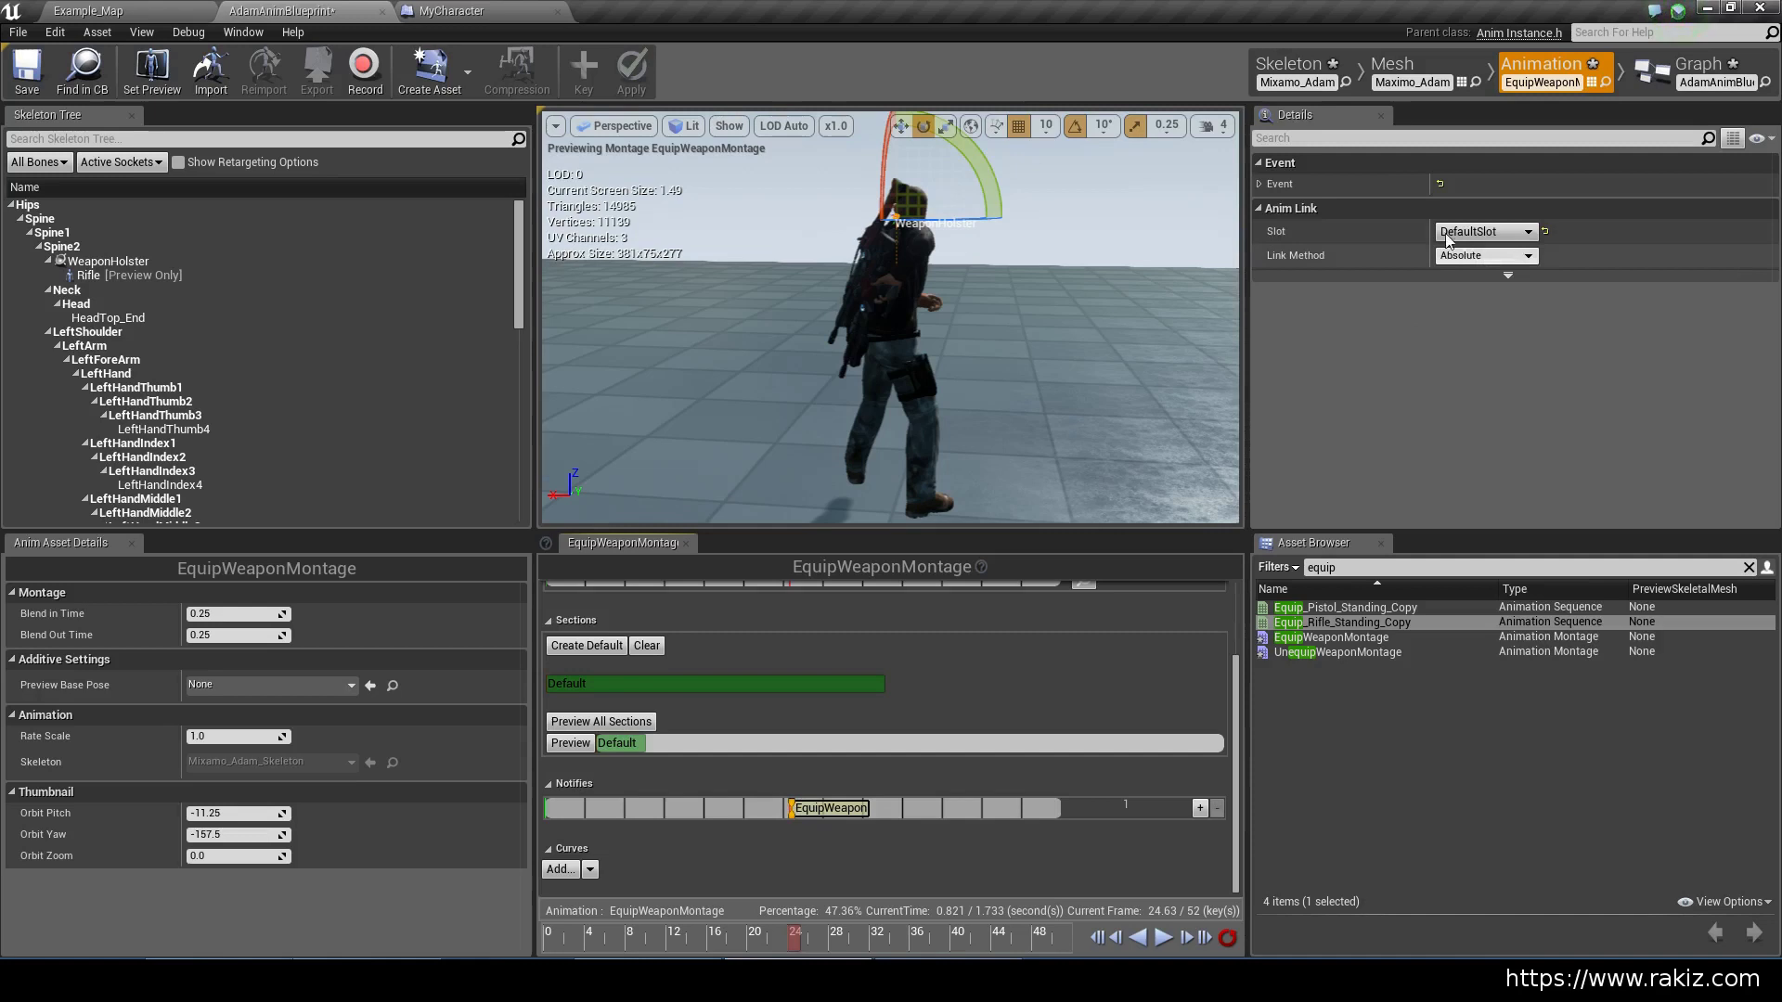
pyautogui.click(1260, 183)
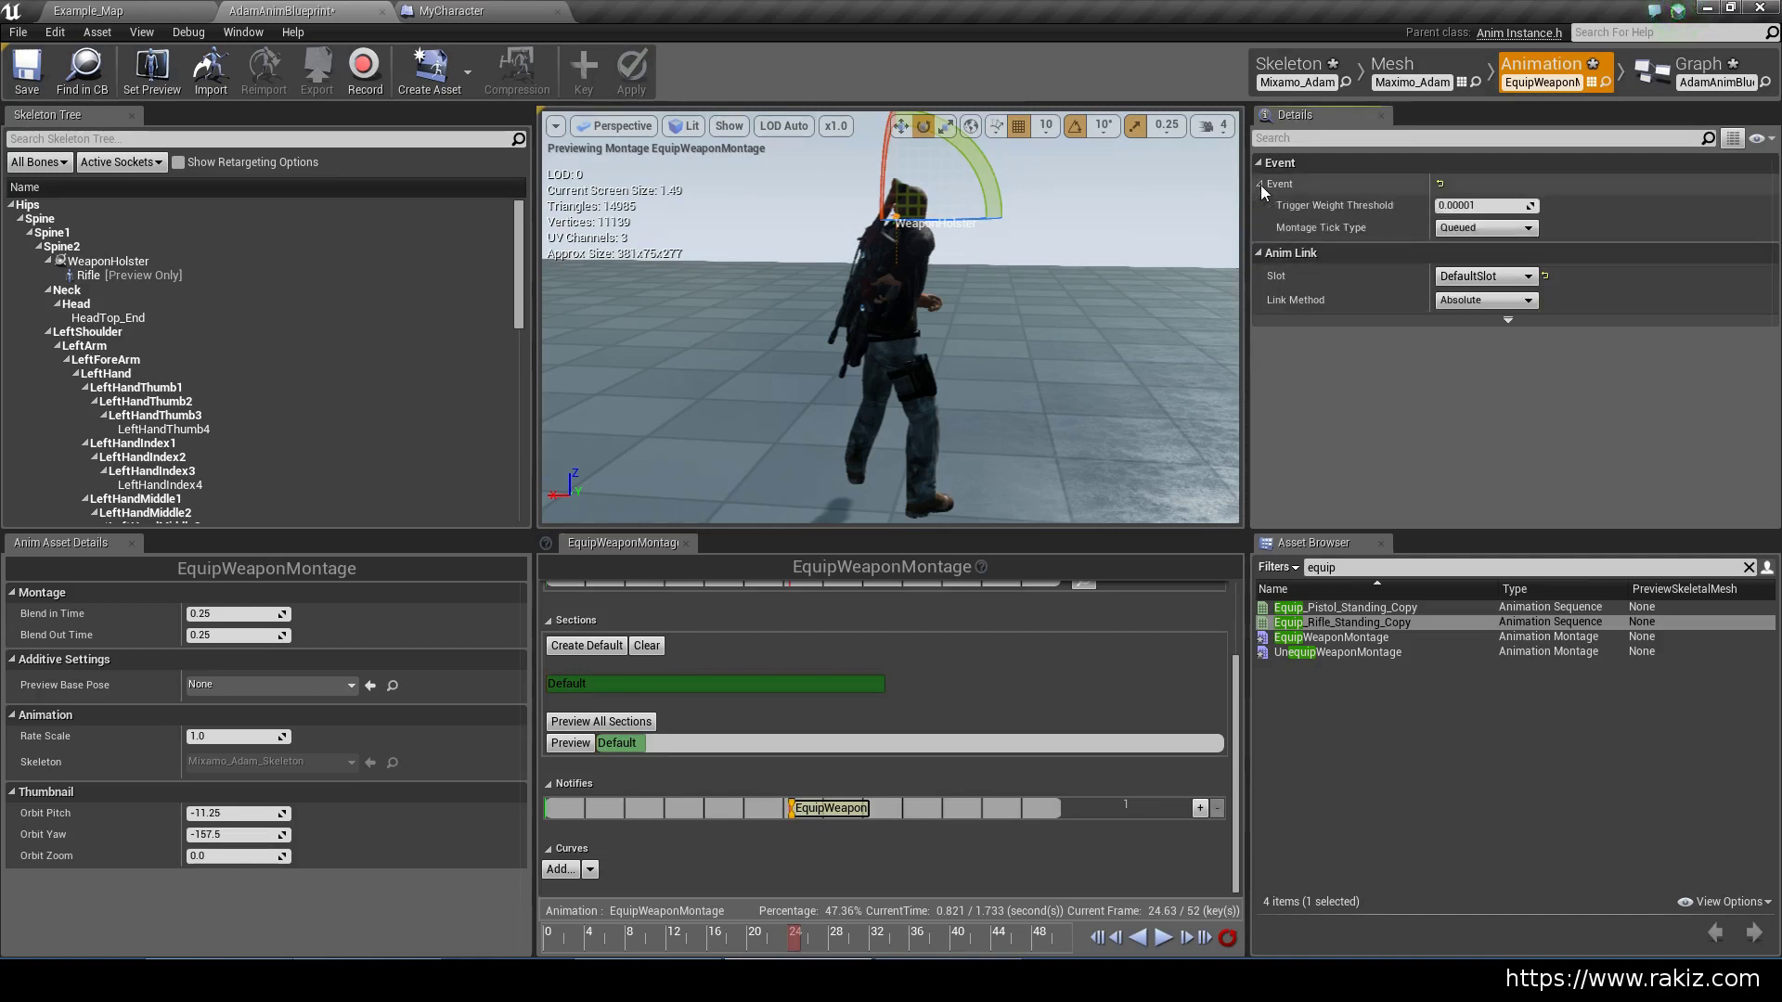
pyautogui.click(1476, 228)
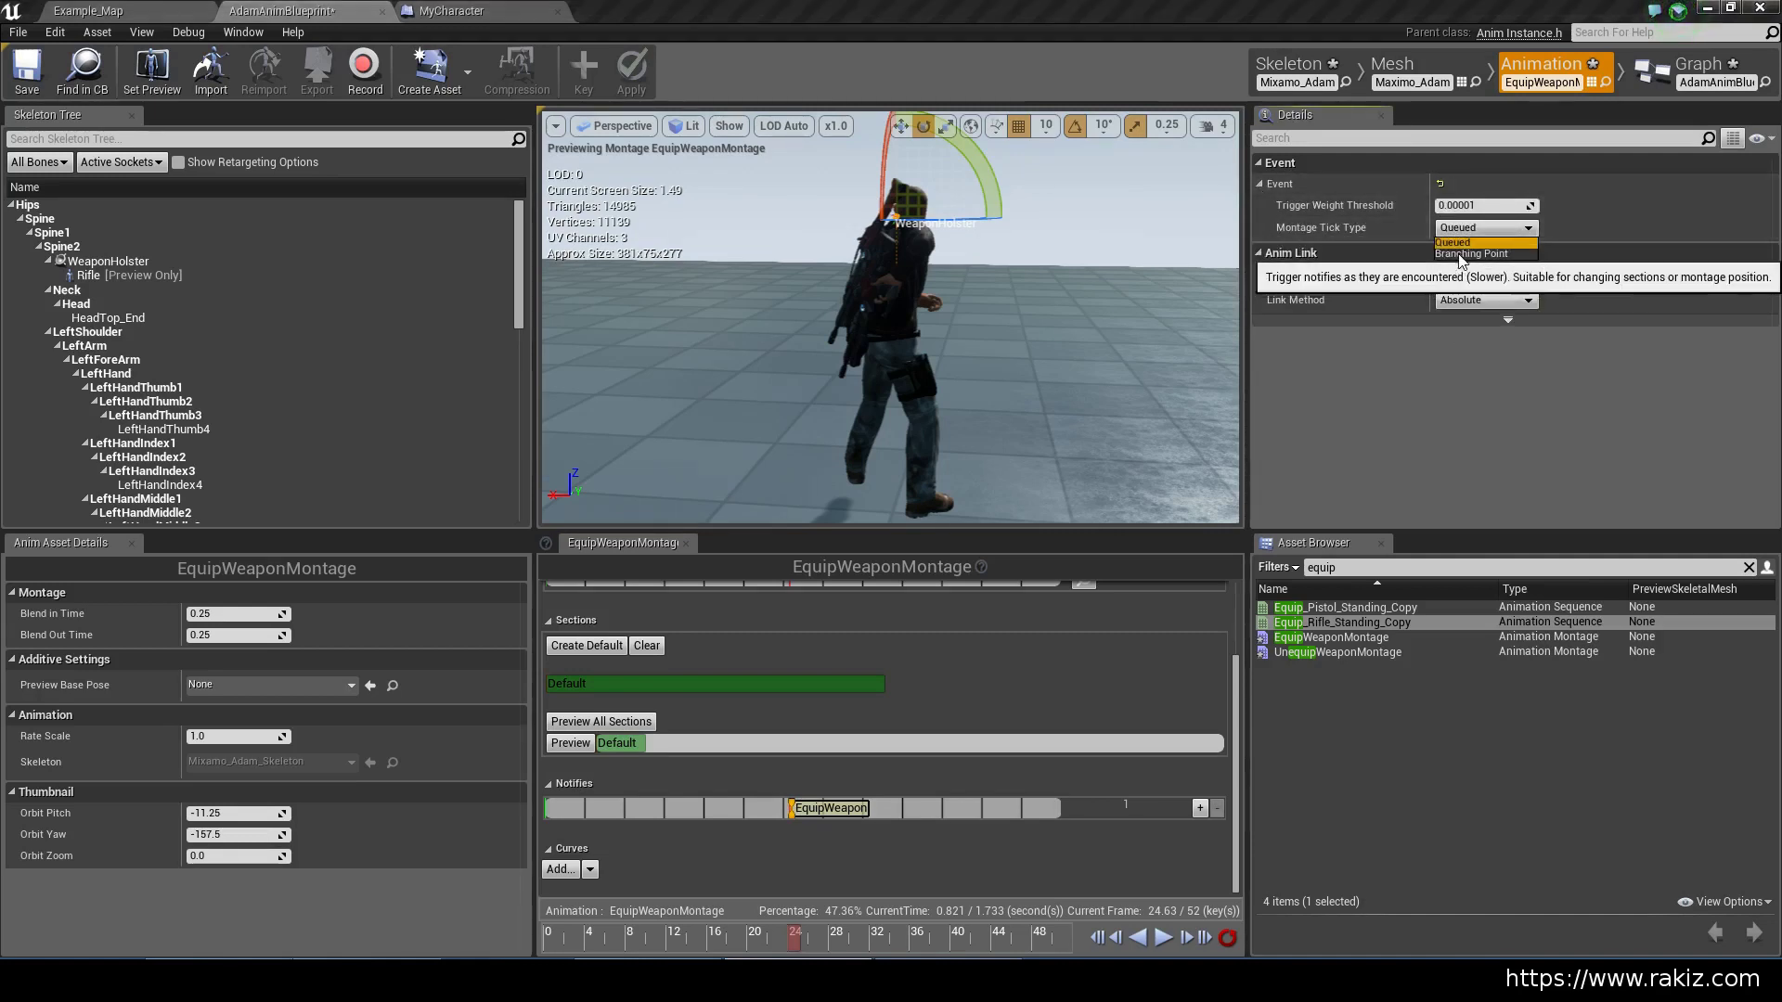
pyautogui.click(1462, 255)
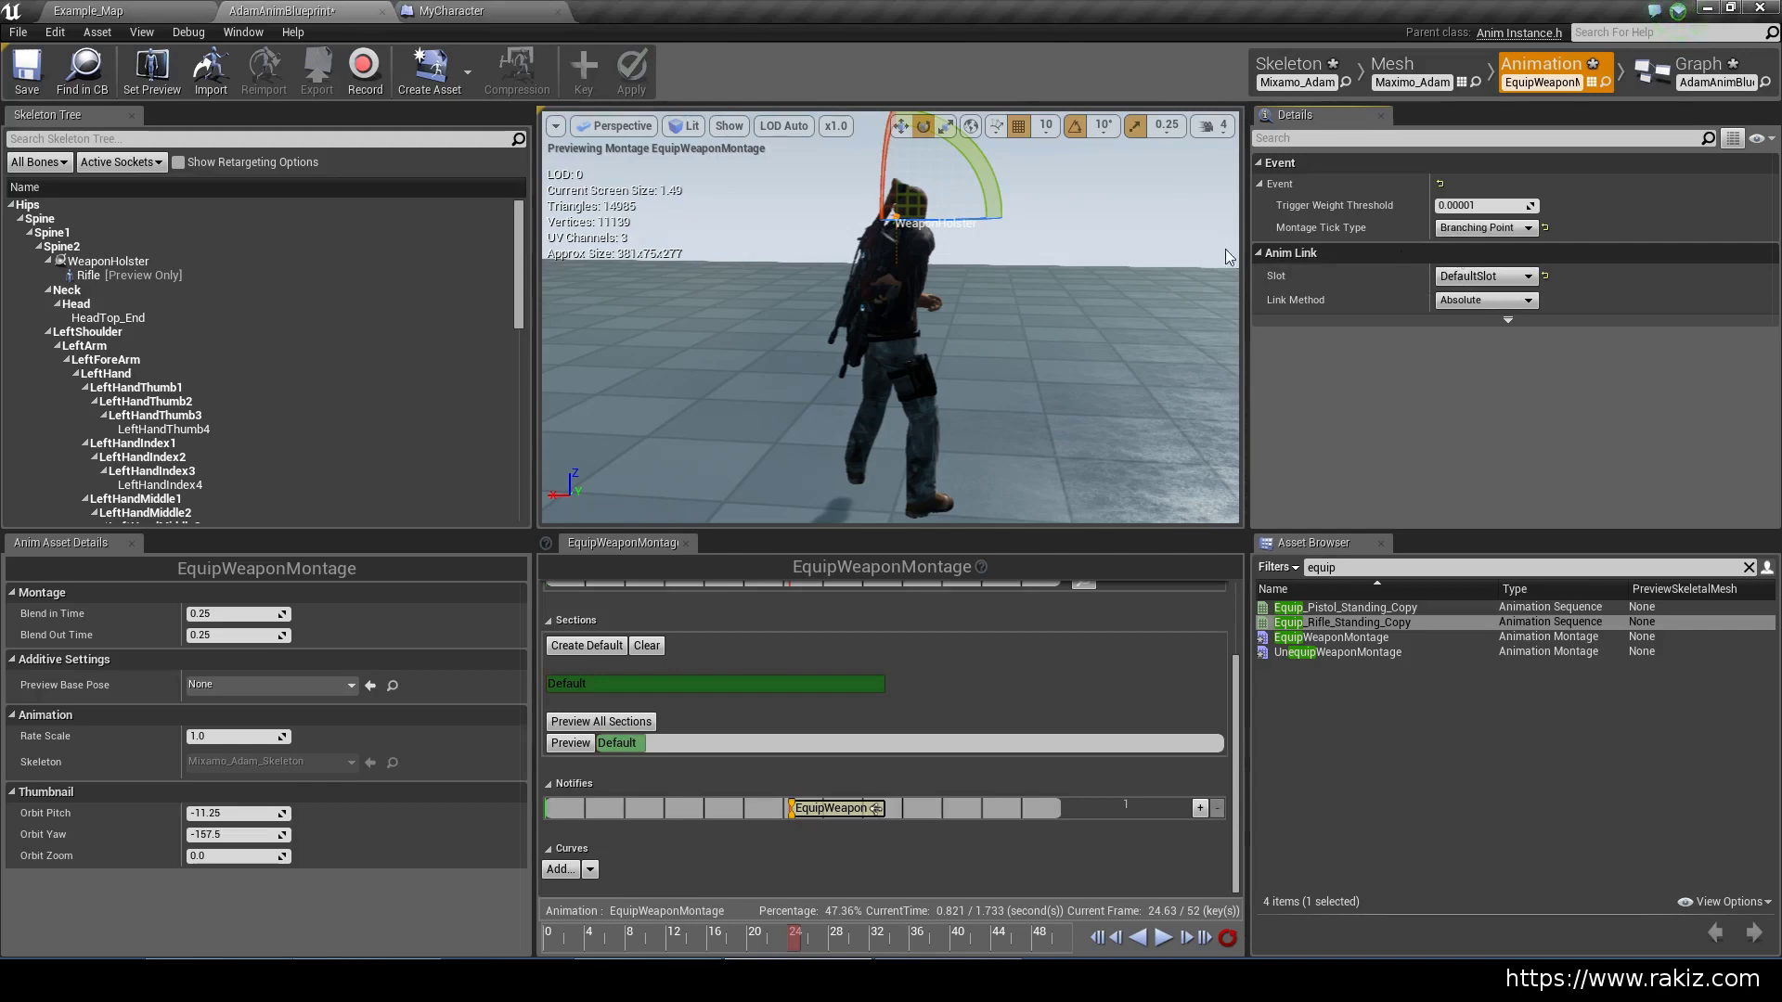
pyautogui.click(26, 69)
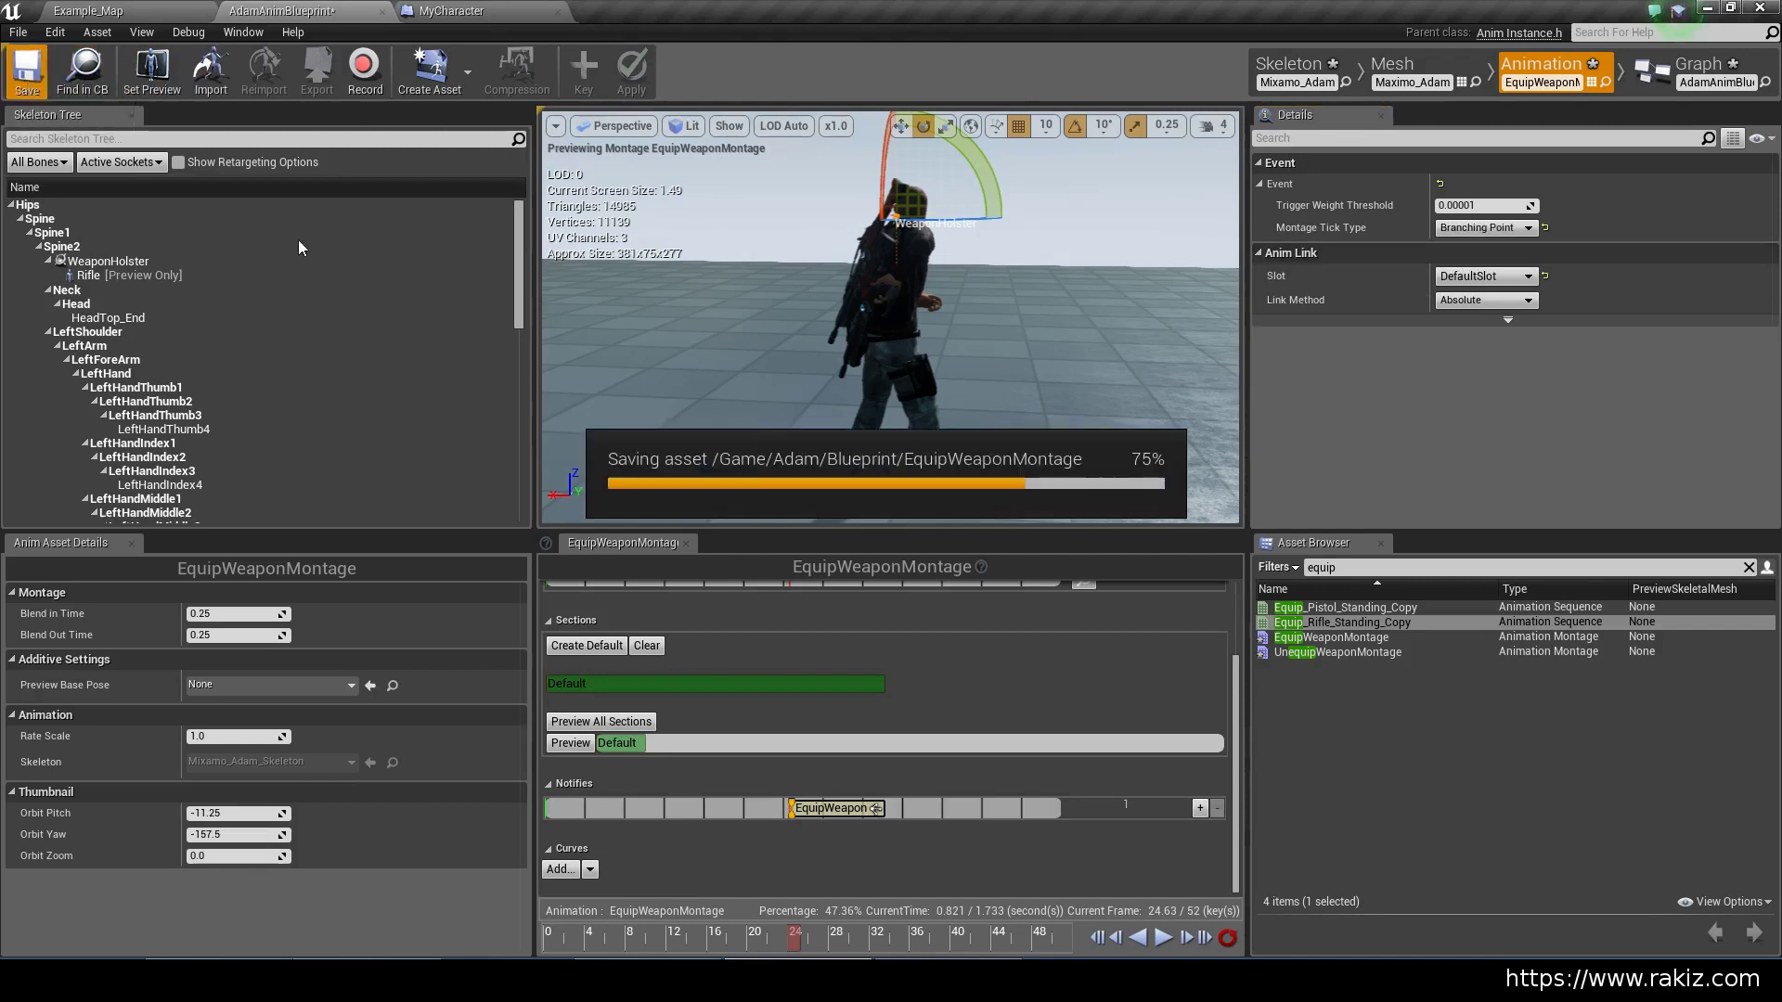
pyautogui.middleClick(222, 13)
# Open UnequipWeaponMontage and drag Equip_Rifle_Standing_Copy into its Default slot
pyautogui.doubleClick(675, 752)
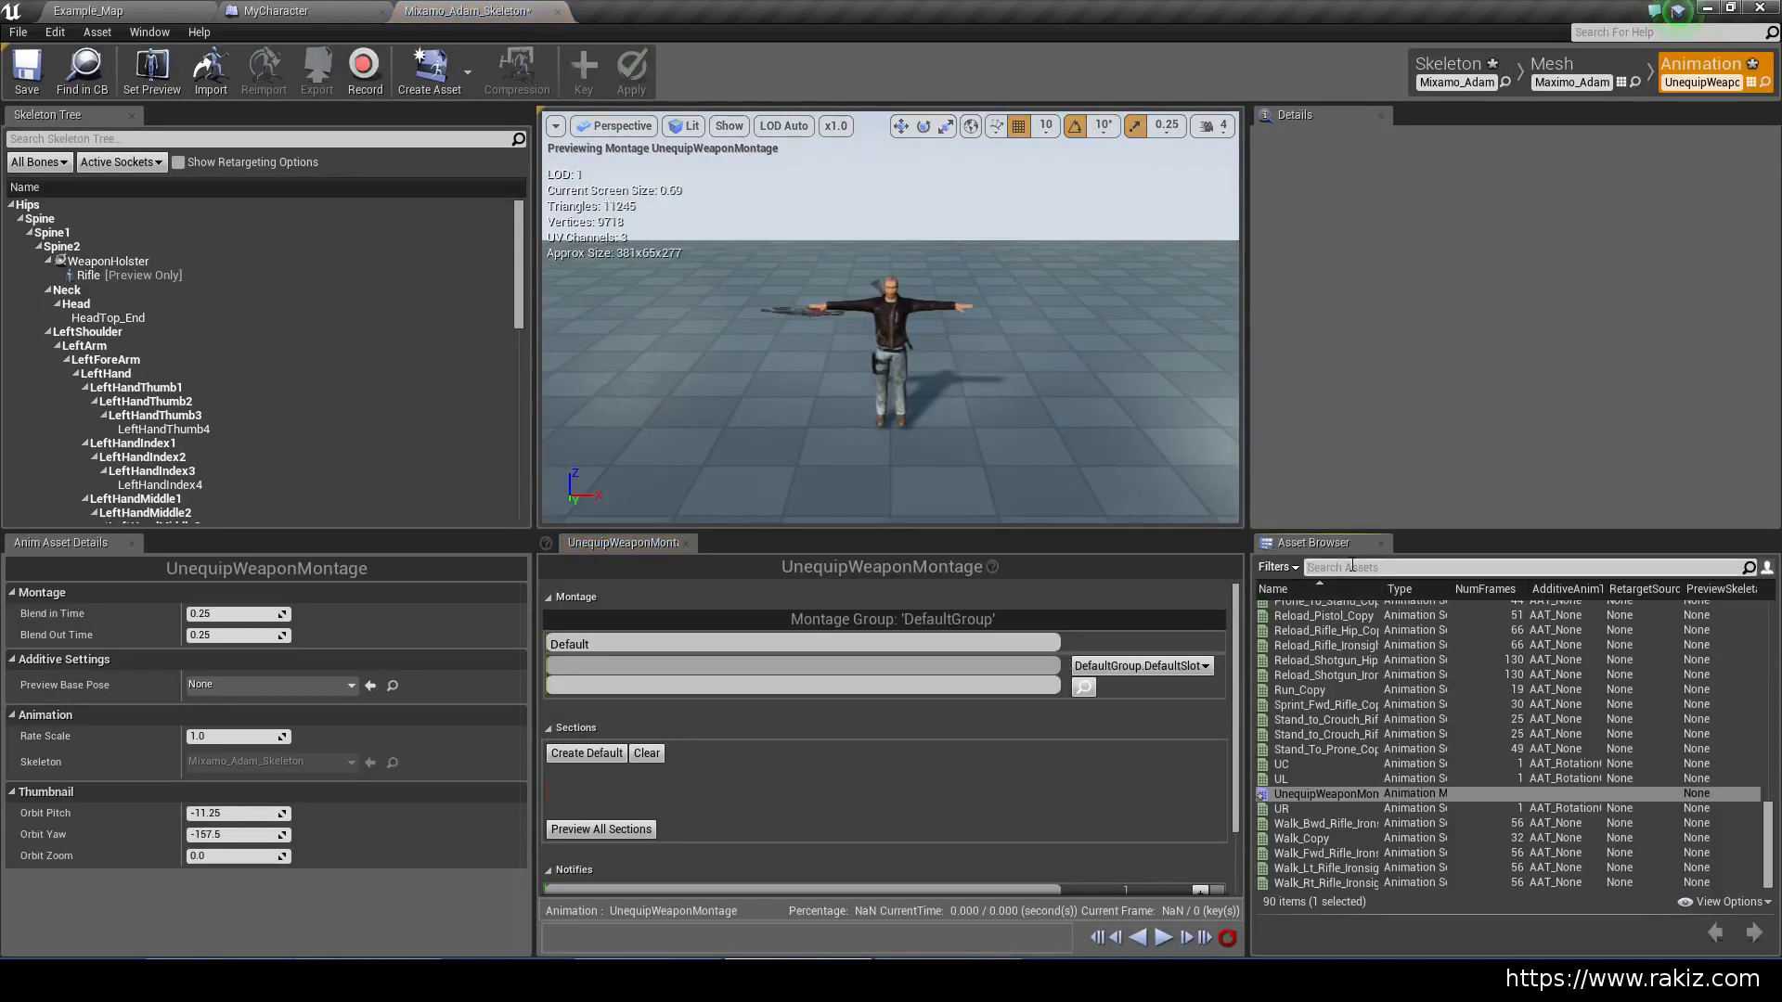
pyautogui.click(1352, 566)
pyautogui.write('unequip')
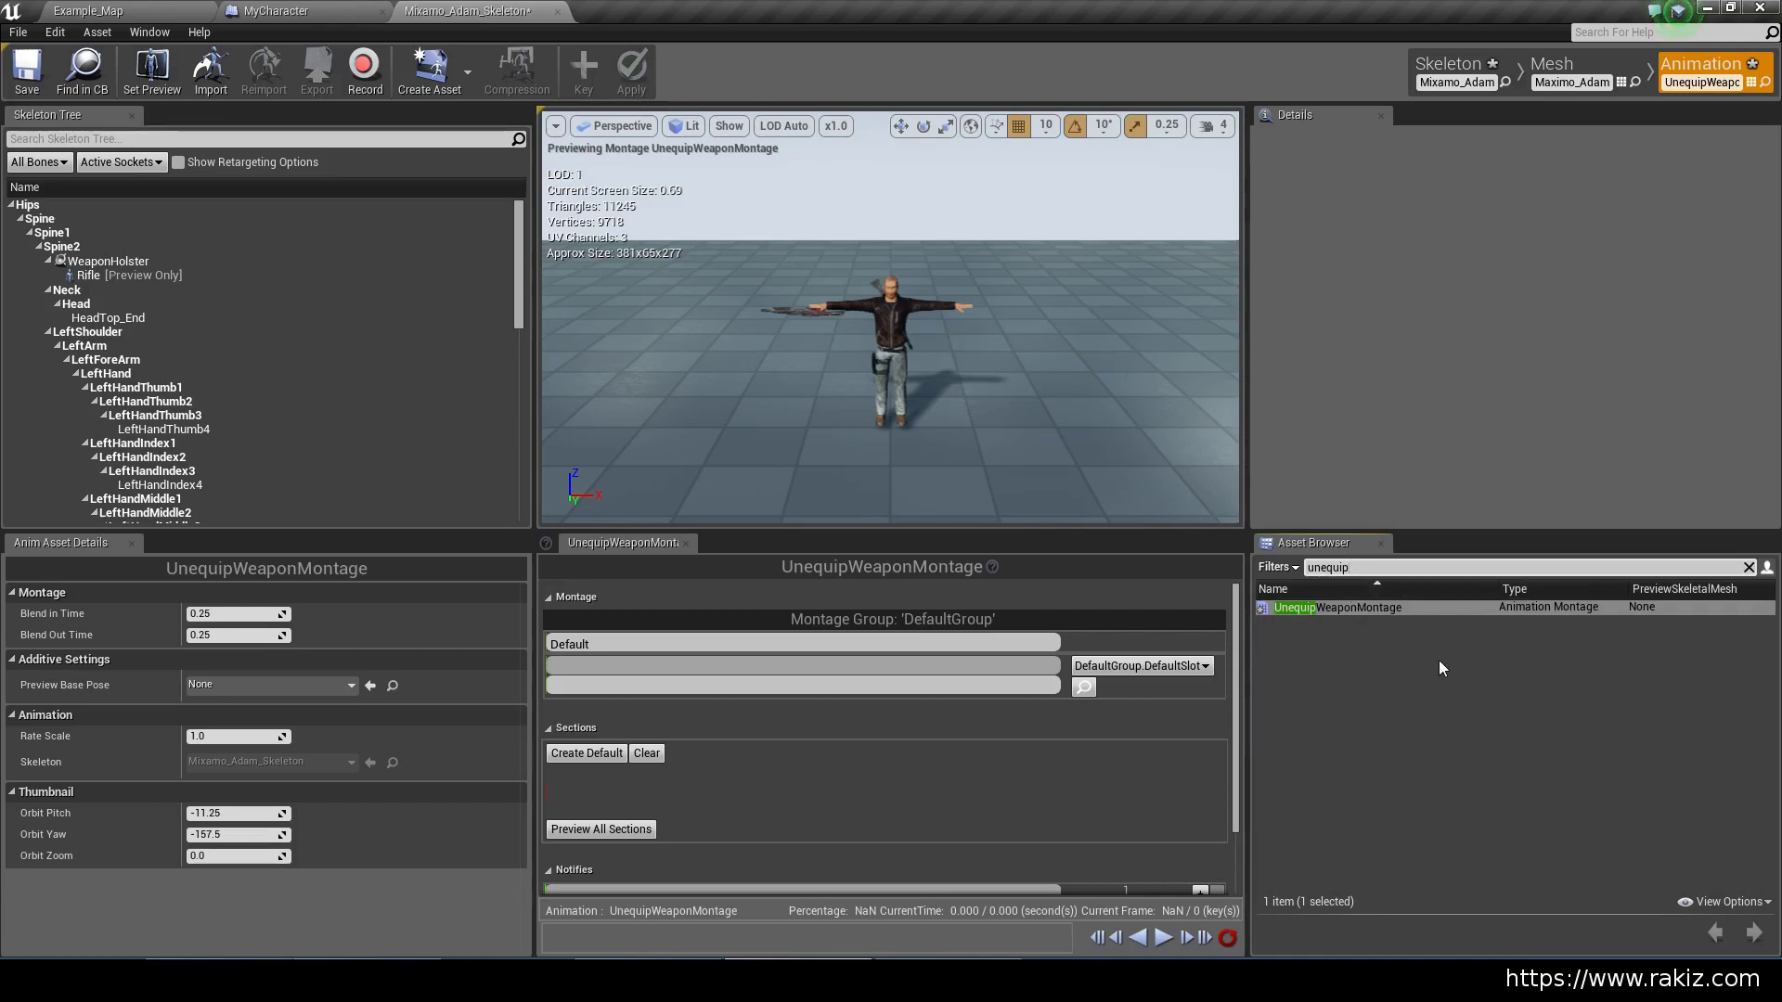
pyautogui.press('BackSpace')
pyautogui.press('BackSpace')
pyautogui.press('BackSpace')
pyautogui.press('BackSpace')
pyautogui.press('BackSpace')
pyautogui.press('BackSpace')
pyautogui.press('BackSpace')
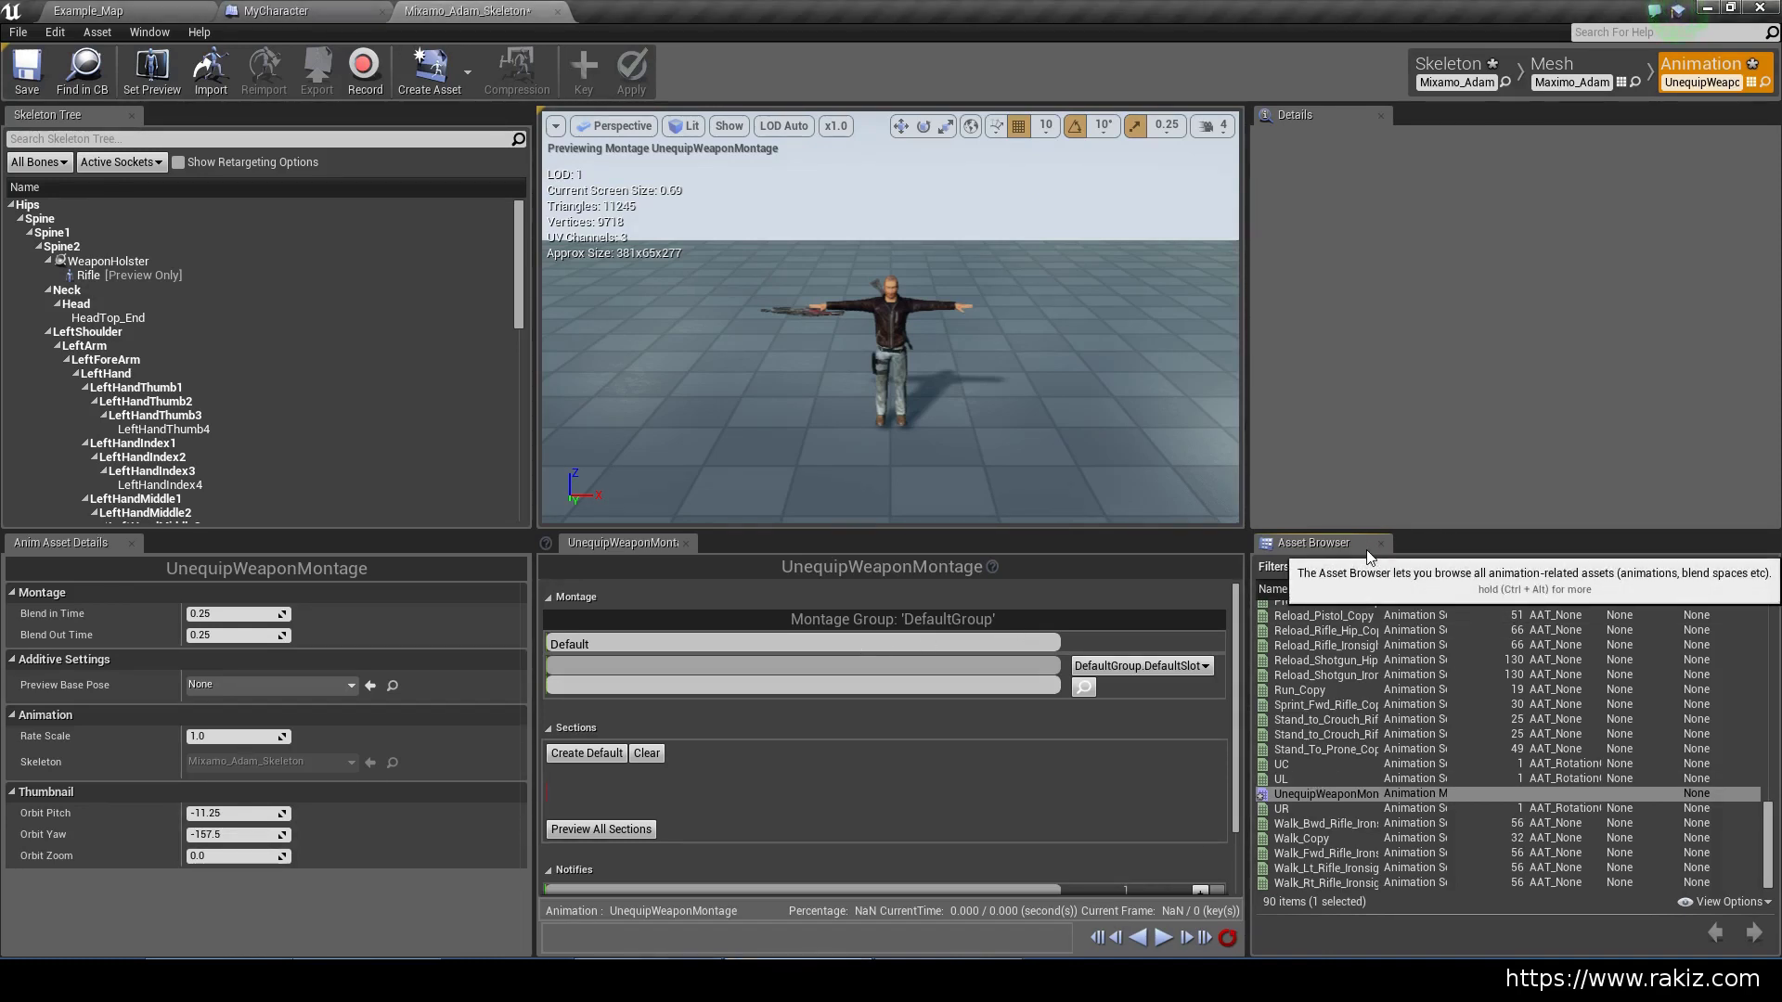
pyautogui.click(1367, 567)
pyautogui.write('equip')
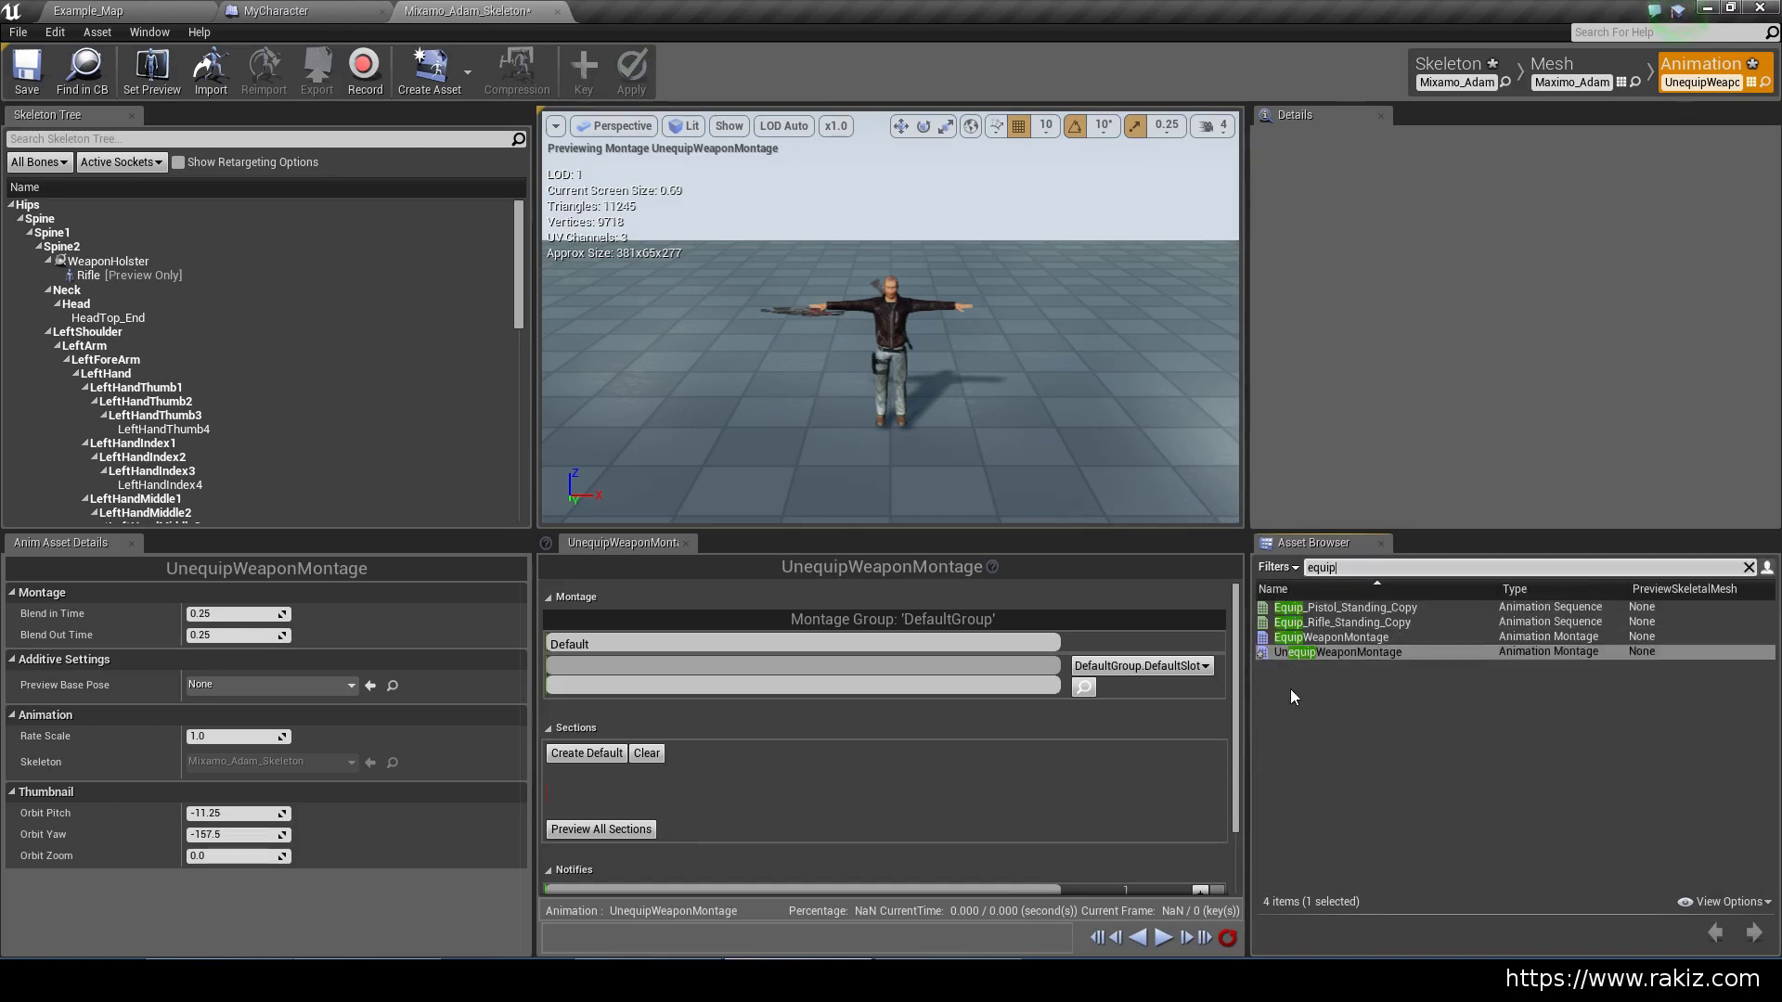
pyautogui.click(1323, 627)
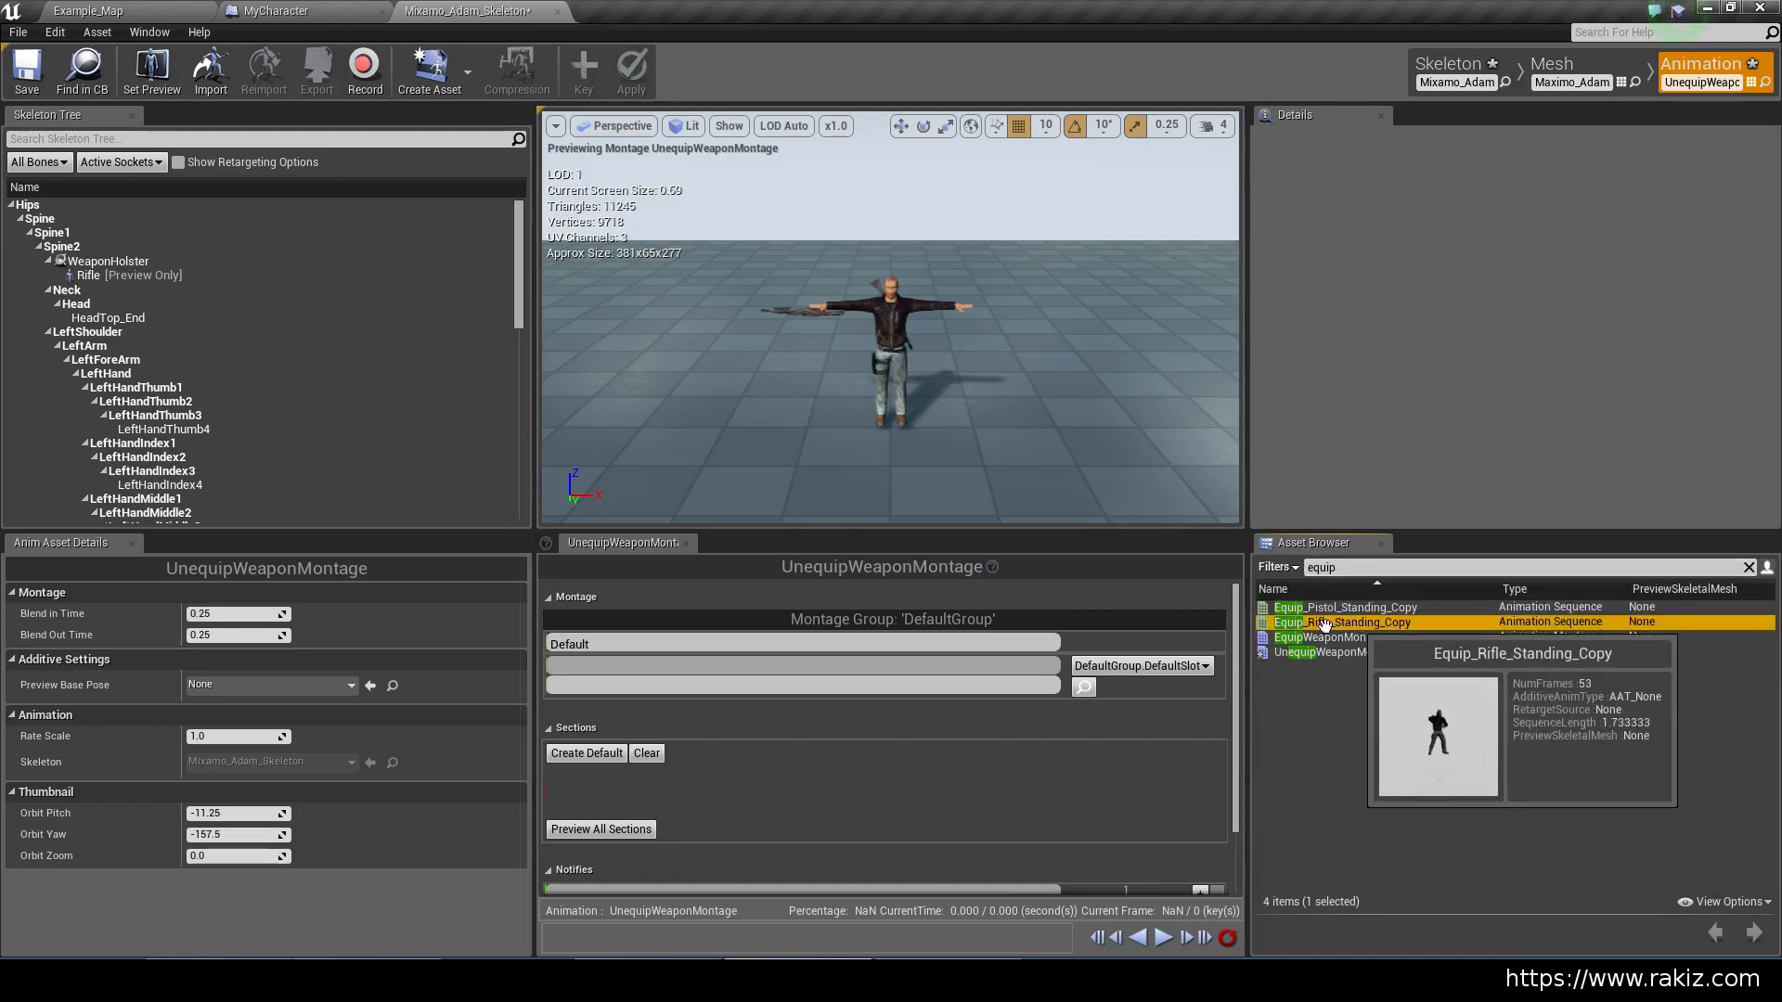
pyautogui.moveTo(1337, 624); pyautogui.dragTo(581, 663)
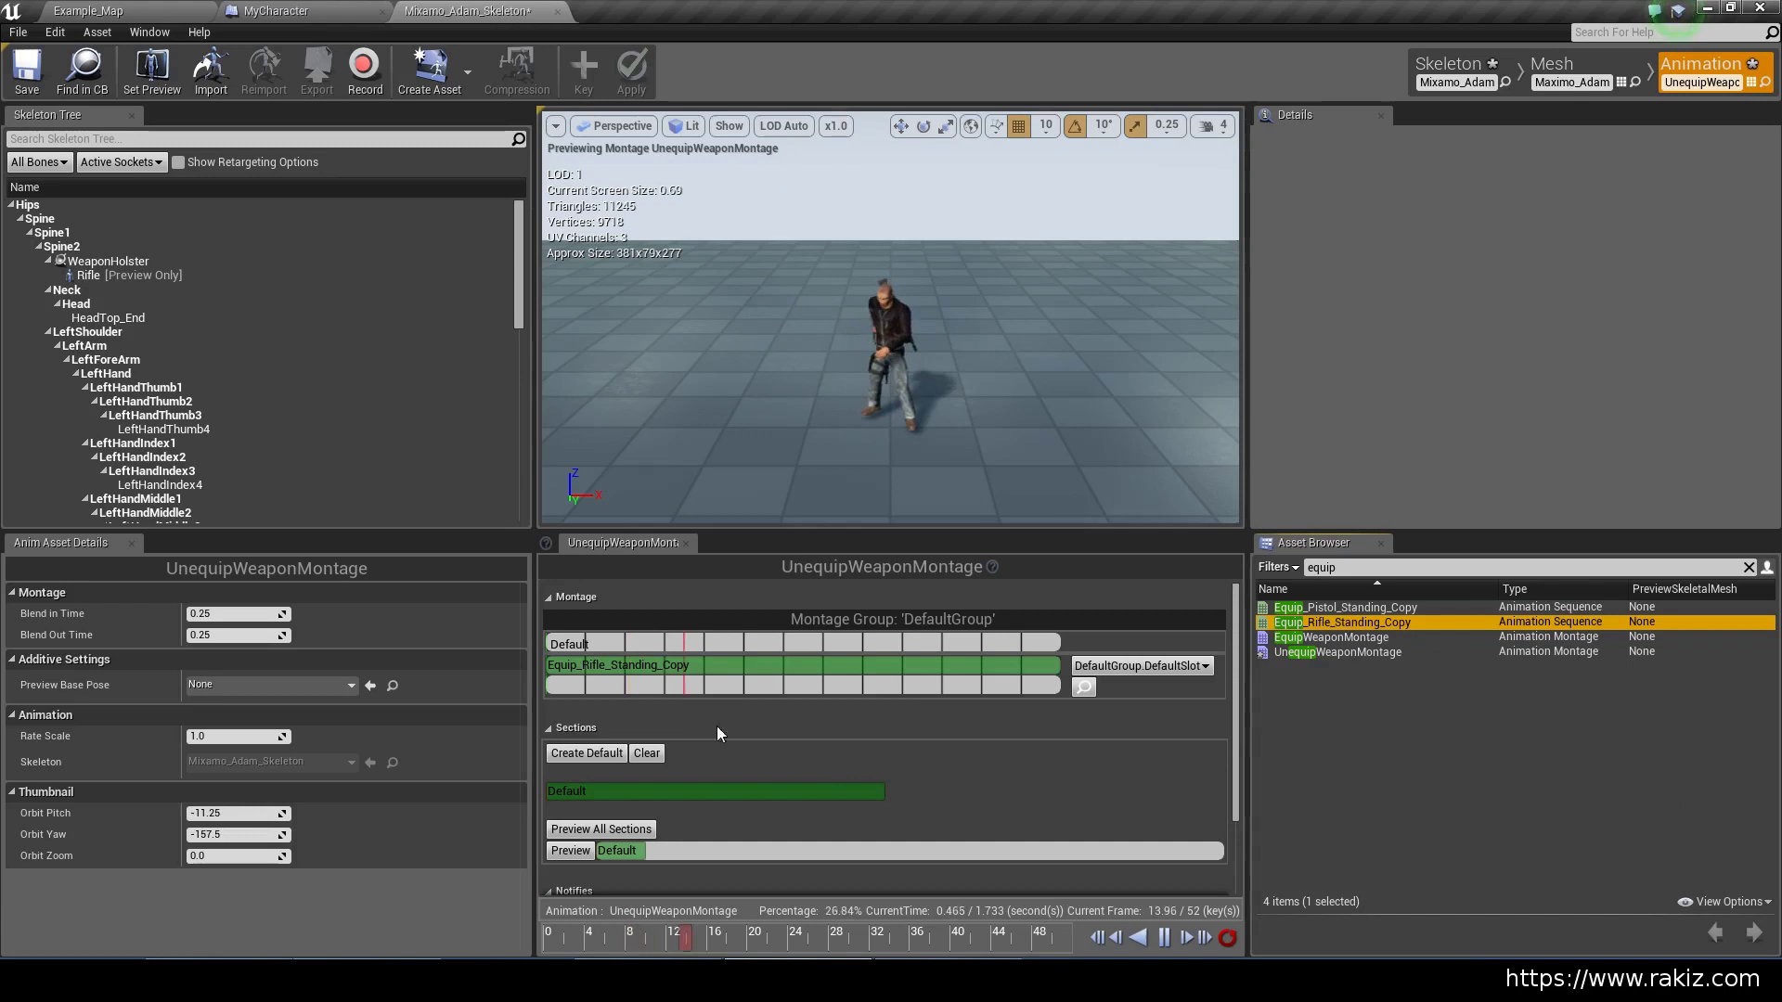
# Pause the preview, orbit to the character's front with the rifle, and scrub playback
pyautogui.click(1164, 937)
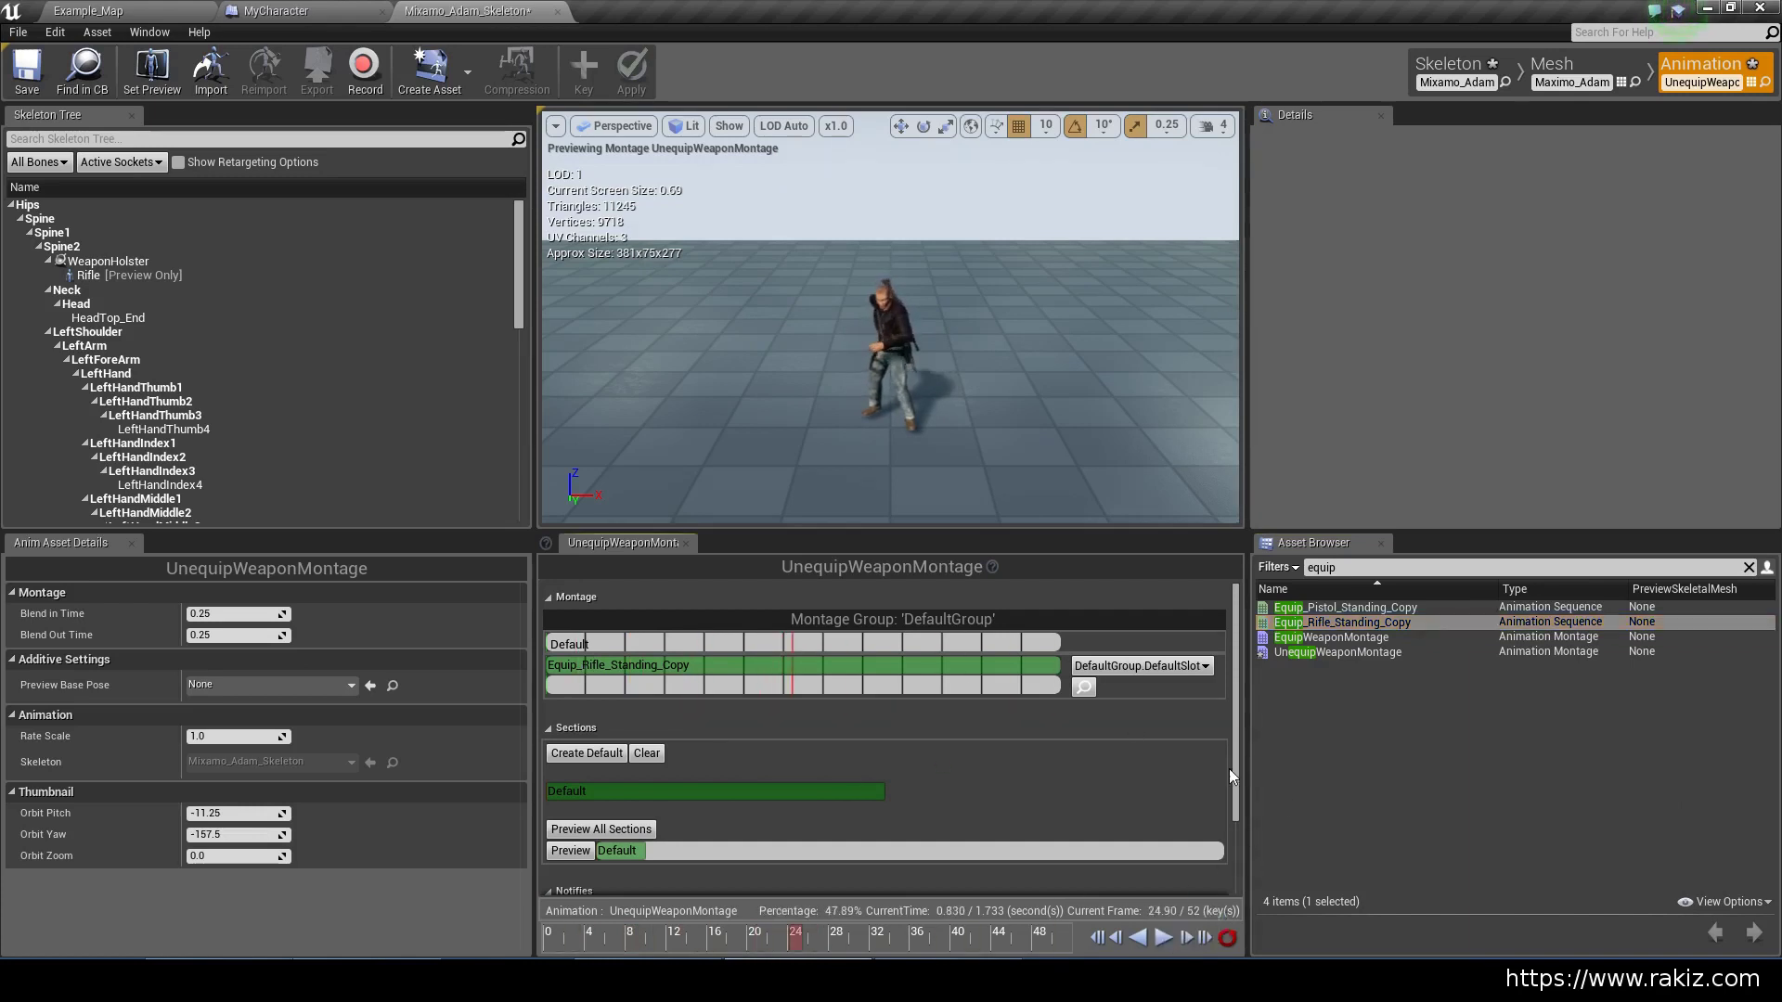
pyautogui.scroll(-3, 1079, 811)
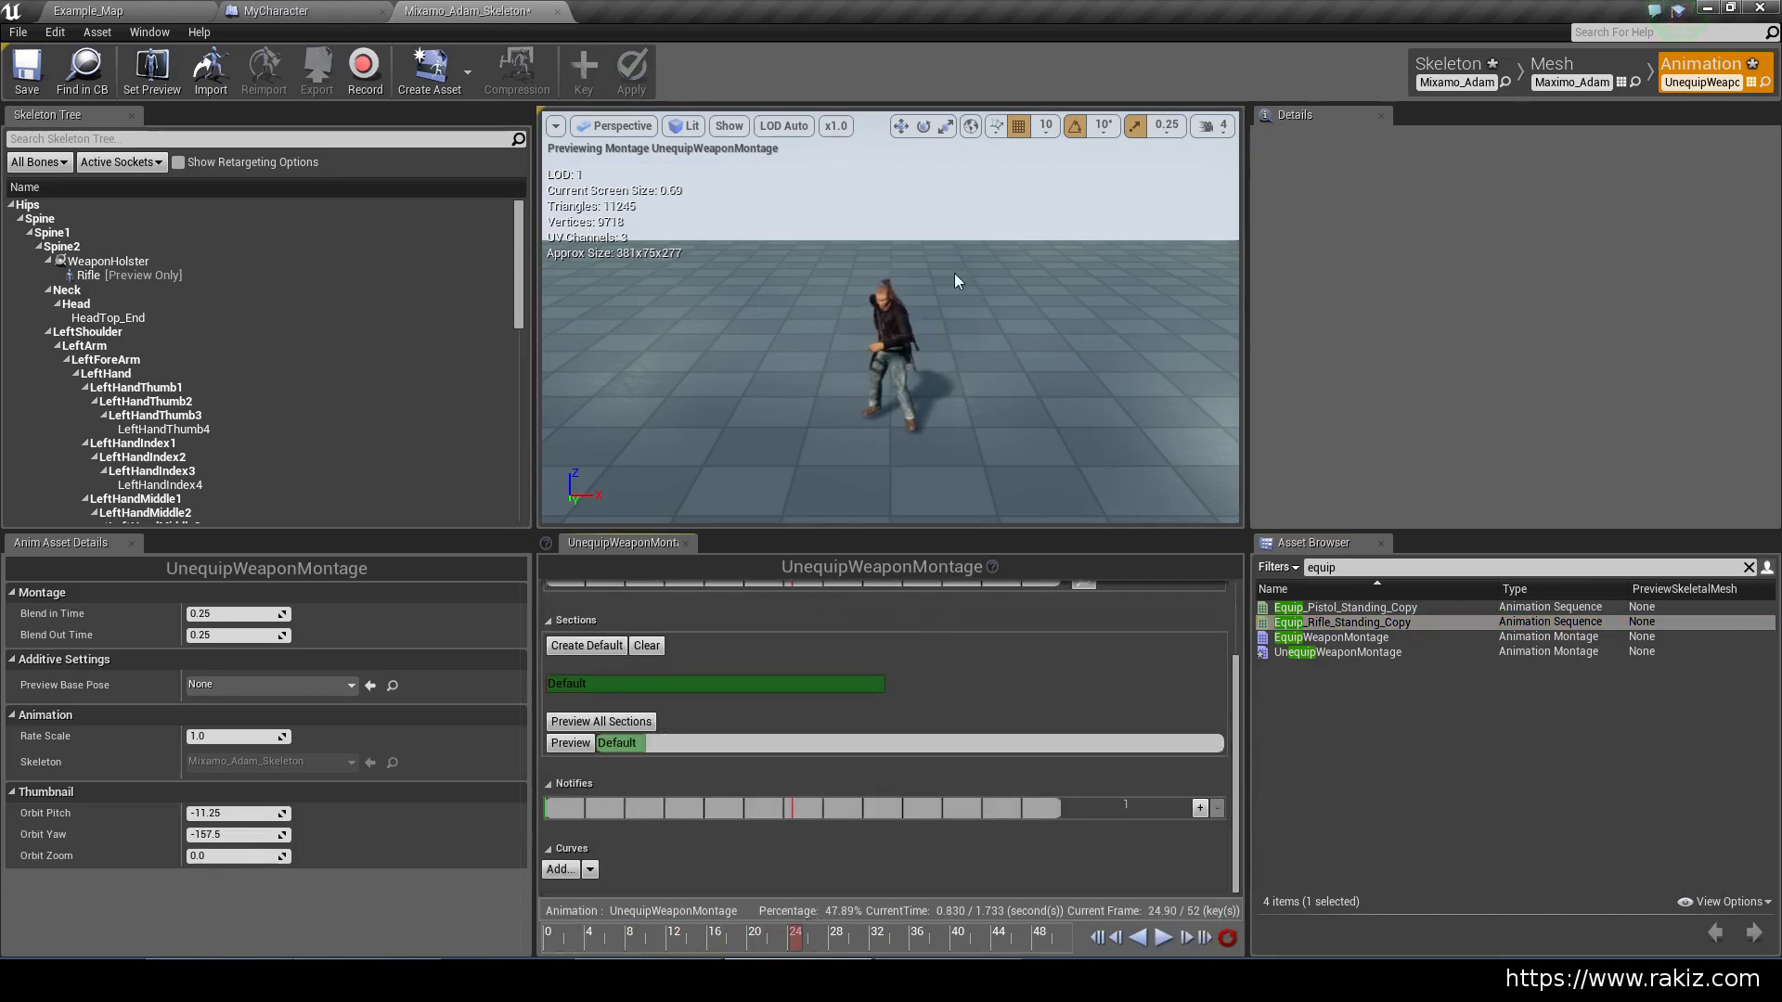
pyautogui.keyDown('alt'); pyautogui.moveTo(959, 281); pyautogui.dragTo(1232, 316); pyautogui.keyUp('alt')
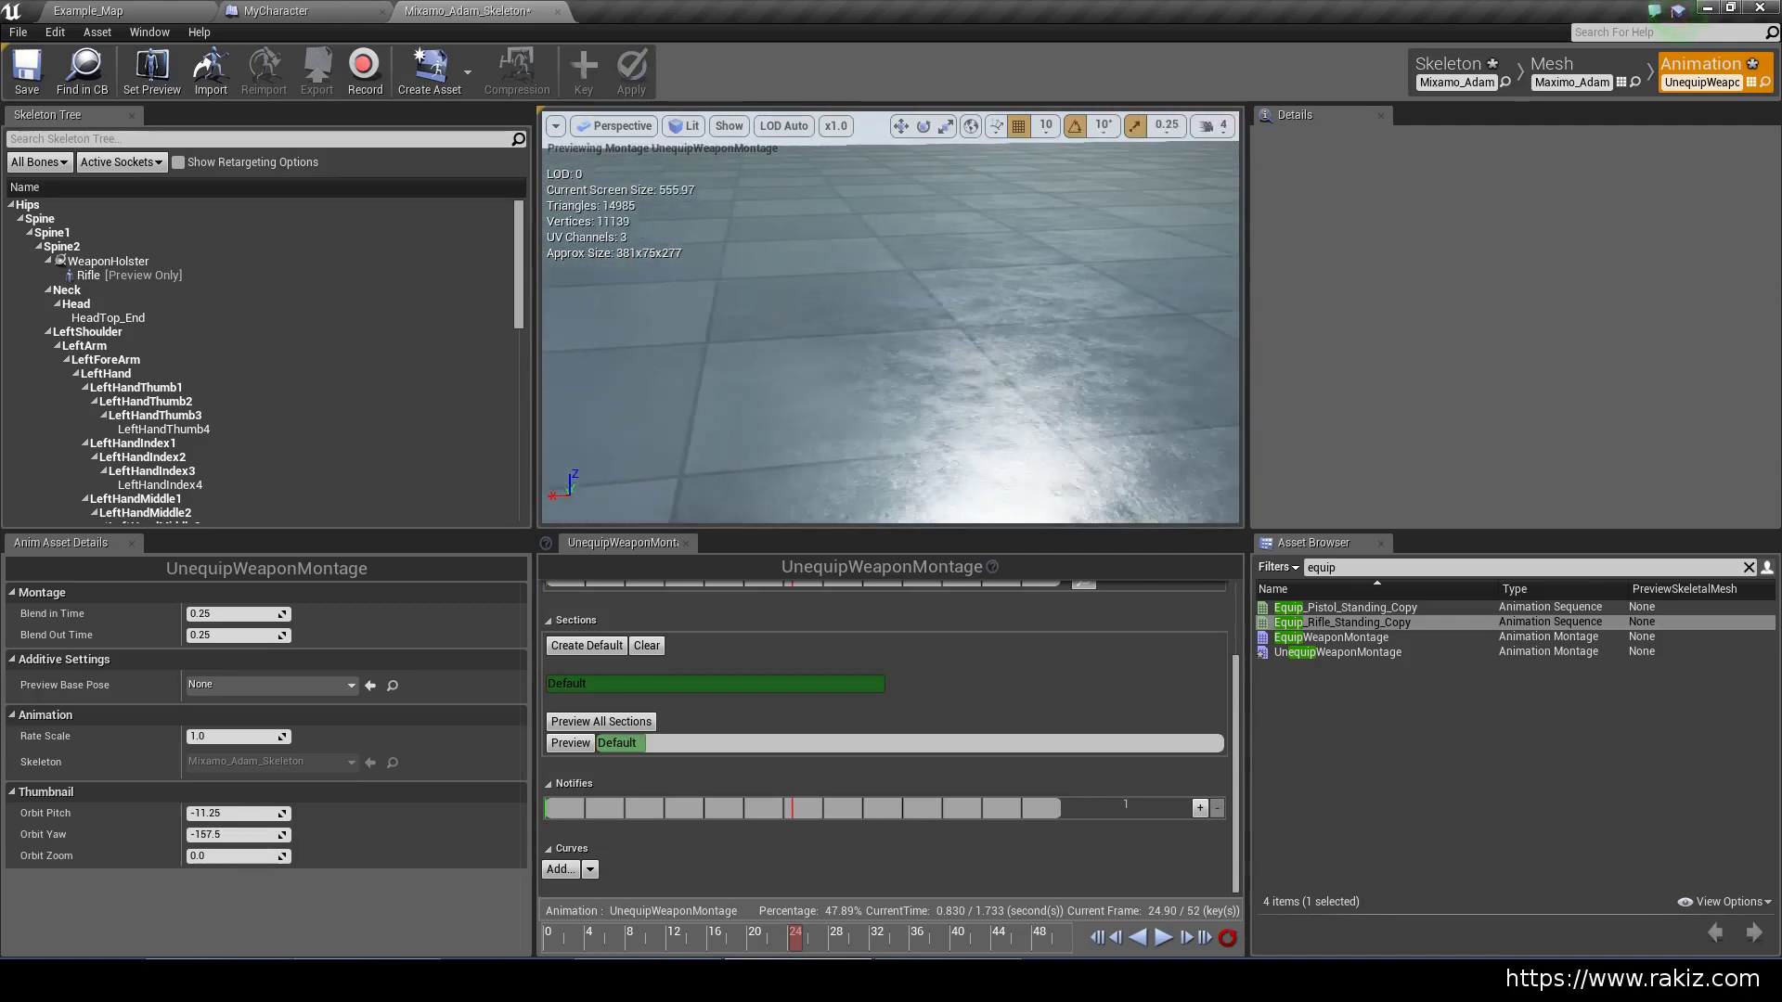
pyautogui.moveTo(959, 282); pyautogui.dragTo(910, 260, button='right')
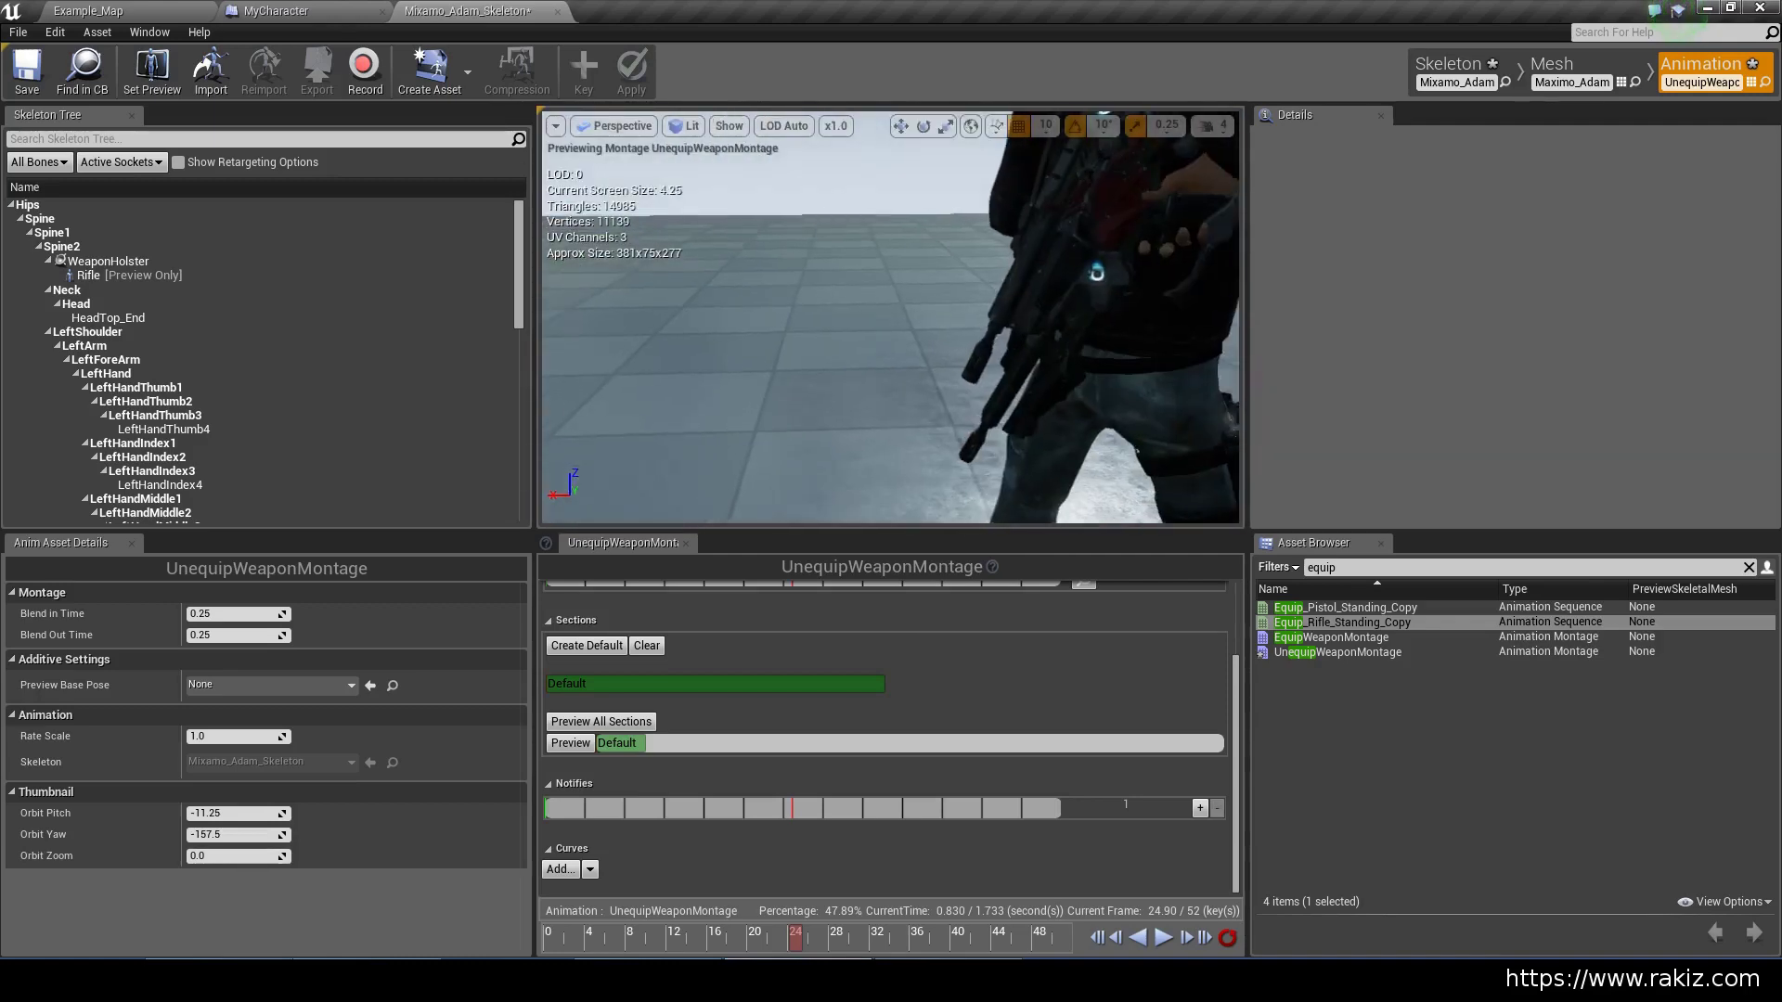
pyautogui.moveTo(1086, 315); pyautogui.dragTo(1069, 171, button='right')
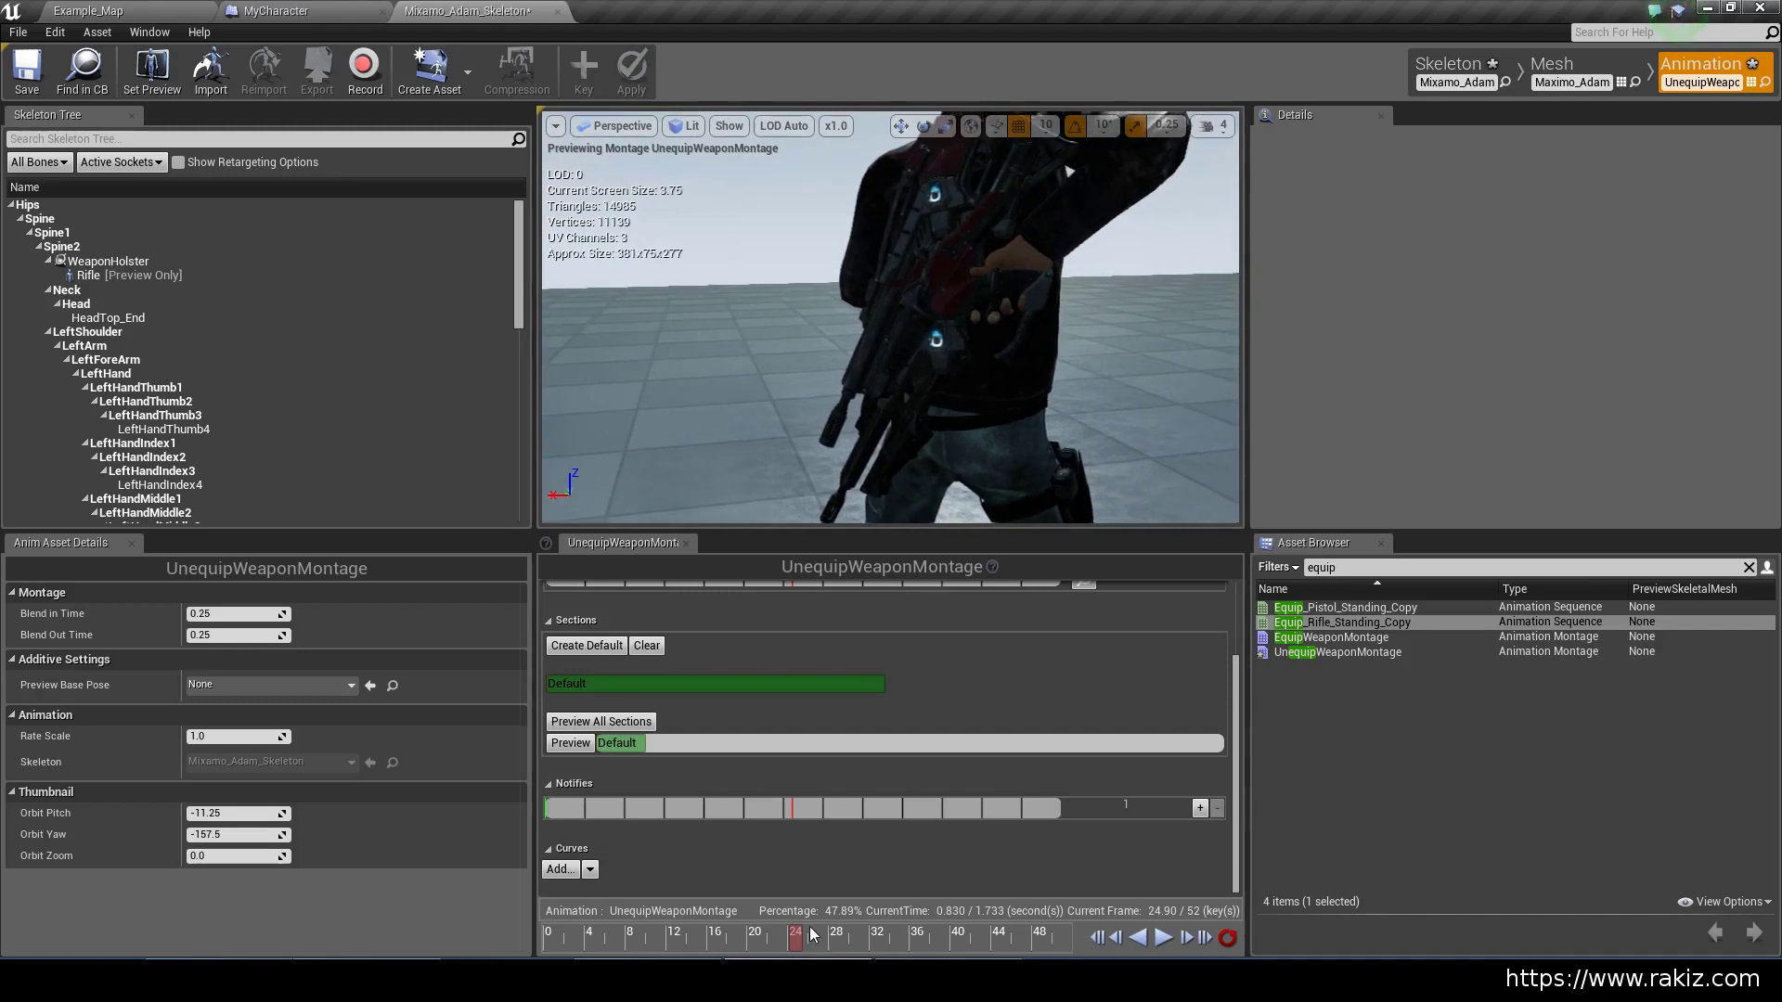
pyautogui.moveTo(787, 943)
pyautogui.mouseDown()
pyautogui.moveTo(725, 953)
pyautogui.moveTo(807, 944)
pyautogui.mouseUp()
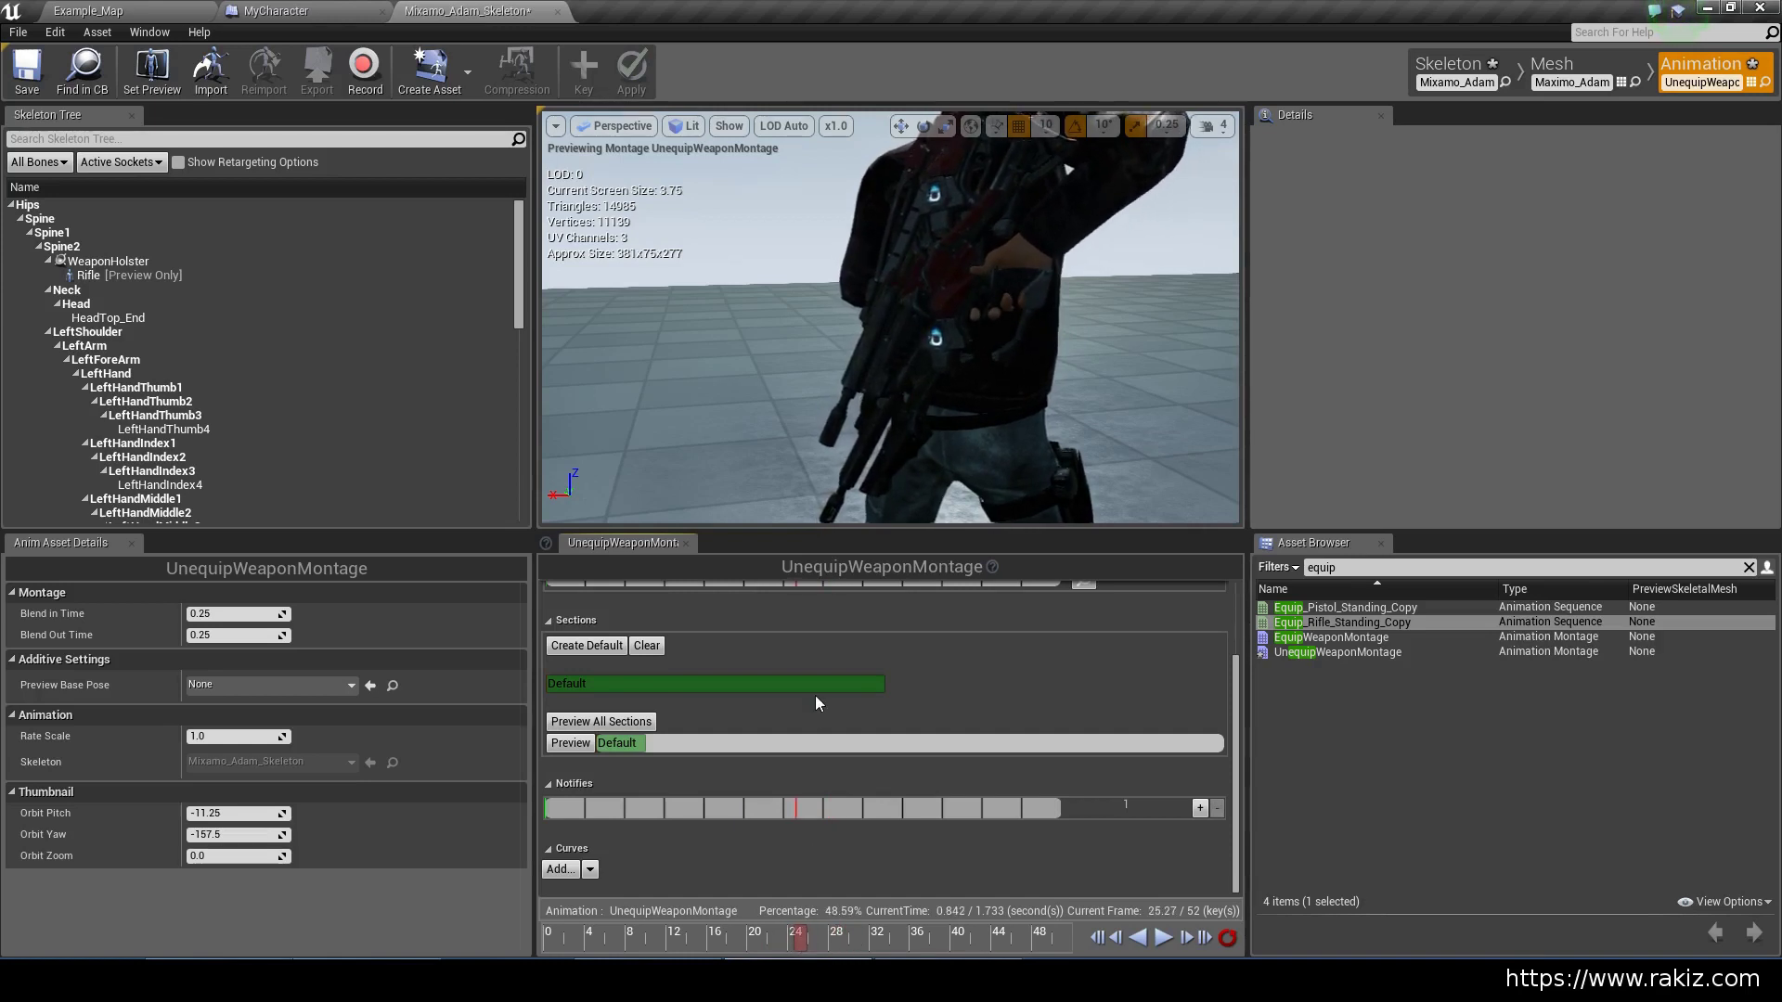
# Add a new custom notify named UnequipWeapon on the Notifies track
pyautogui.rightClick(795, 813)
pyautogui.moveTo(839, 836)
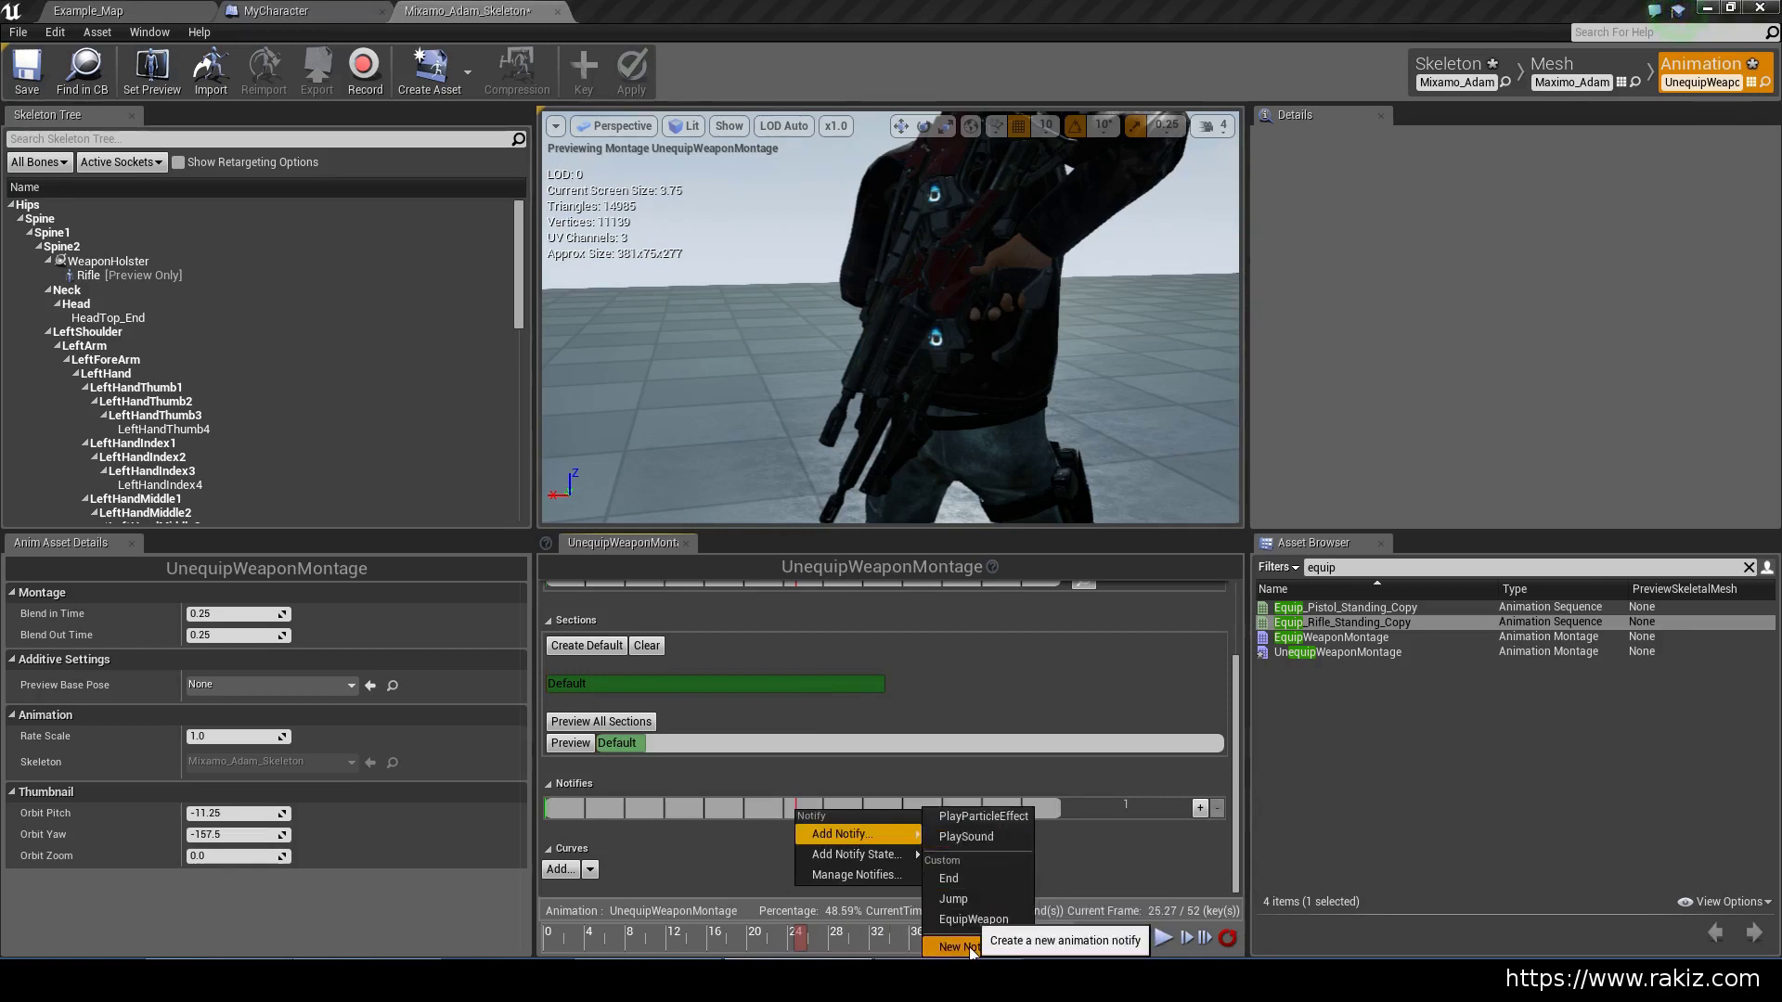
pyautogui.click(970, 948)
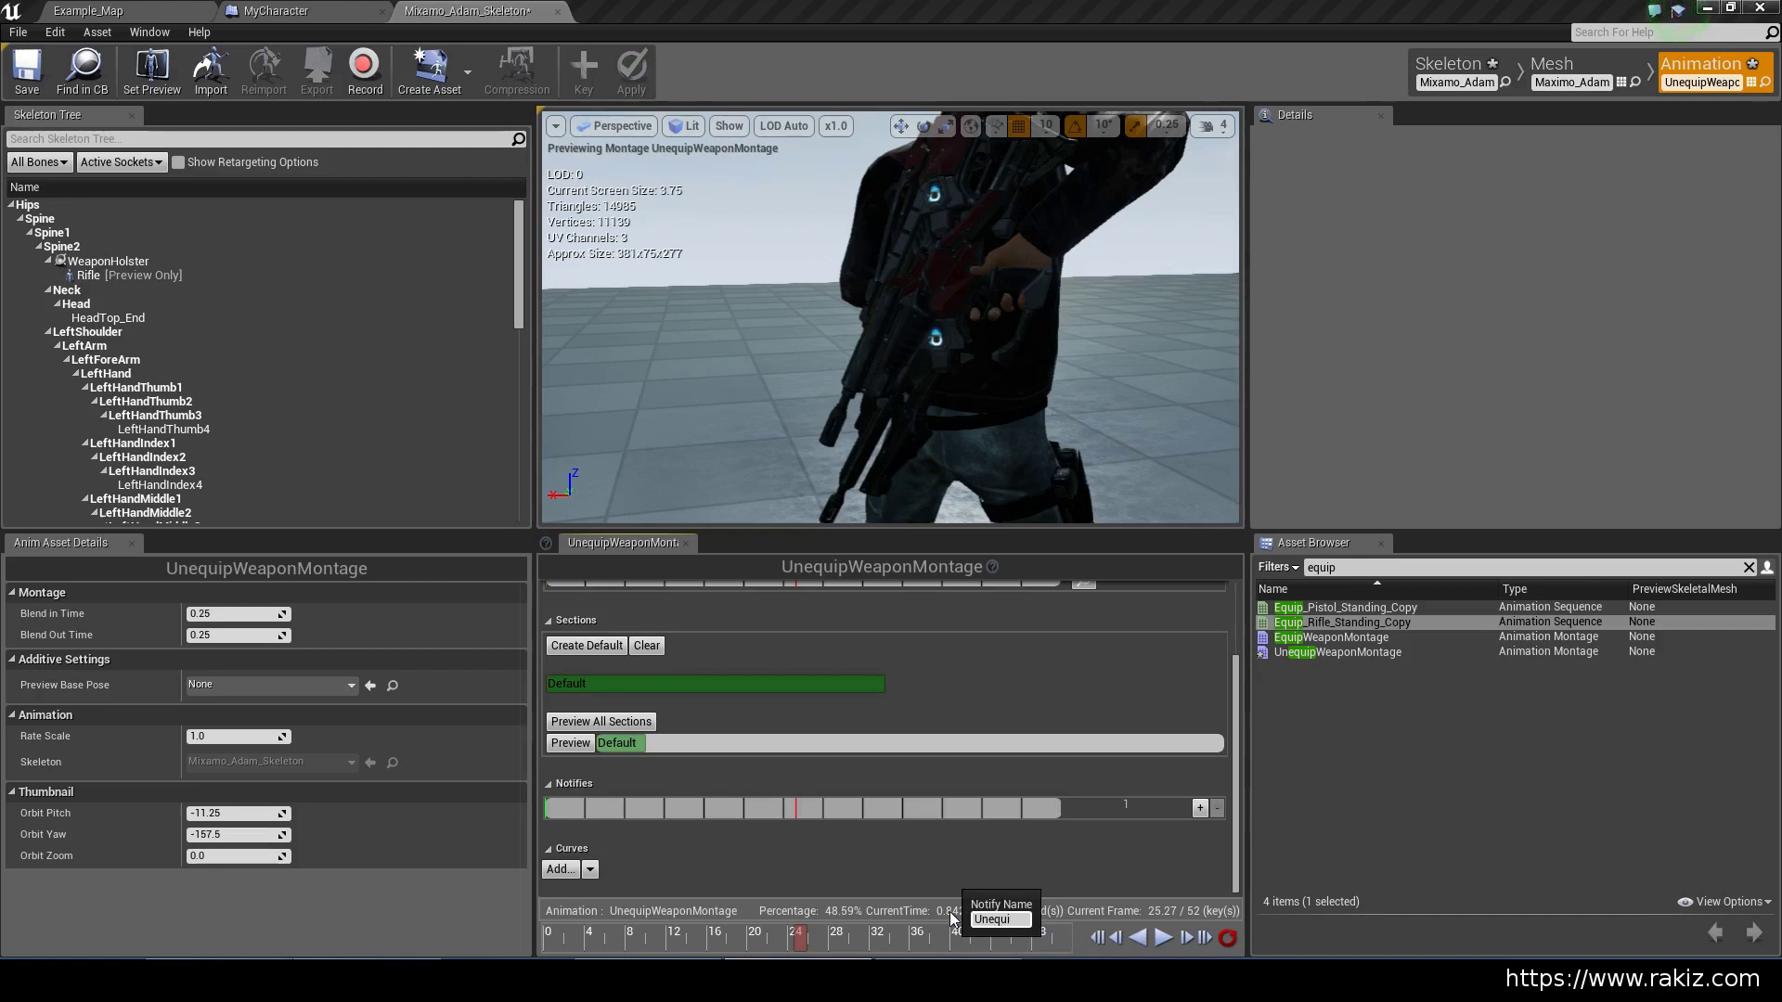
pyautogui.press('Return')
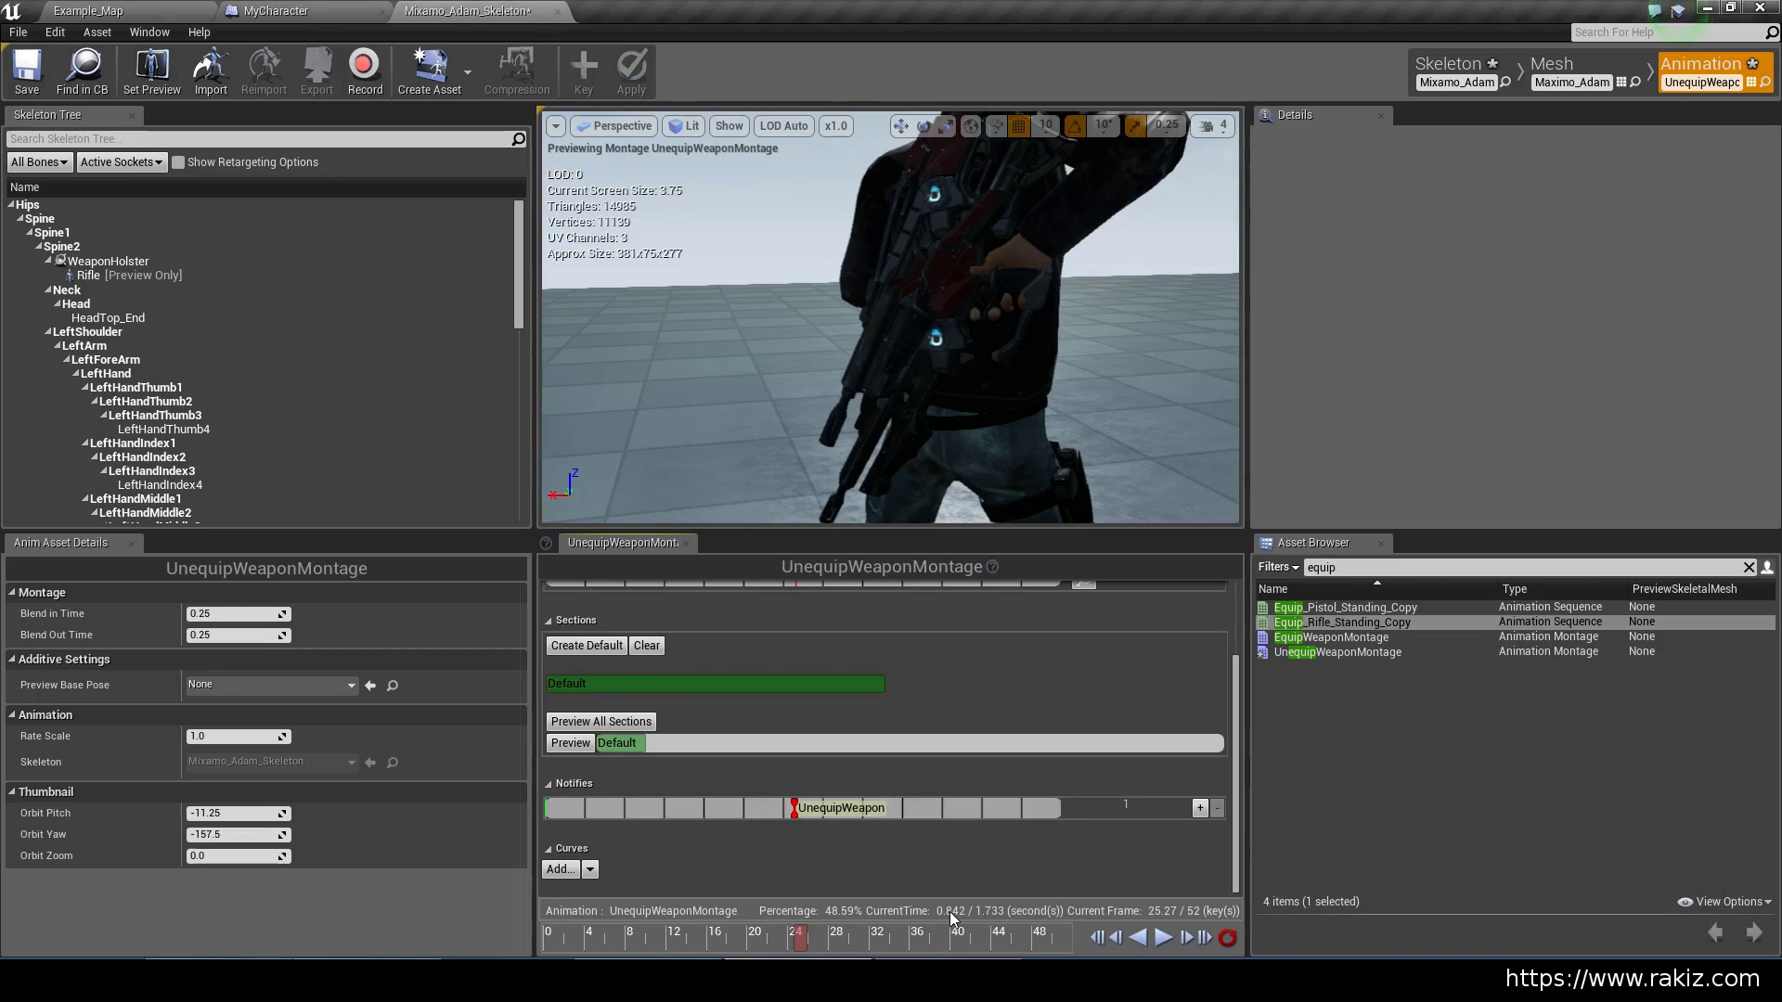
# Set UnequipWeapon's Montage Tick Type to Branching Point and save UnequipWeaponMontage
pyautogui.click(815, 810)
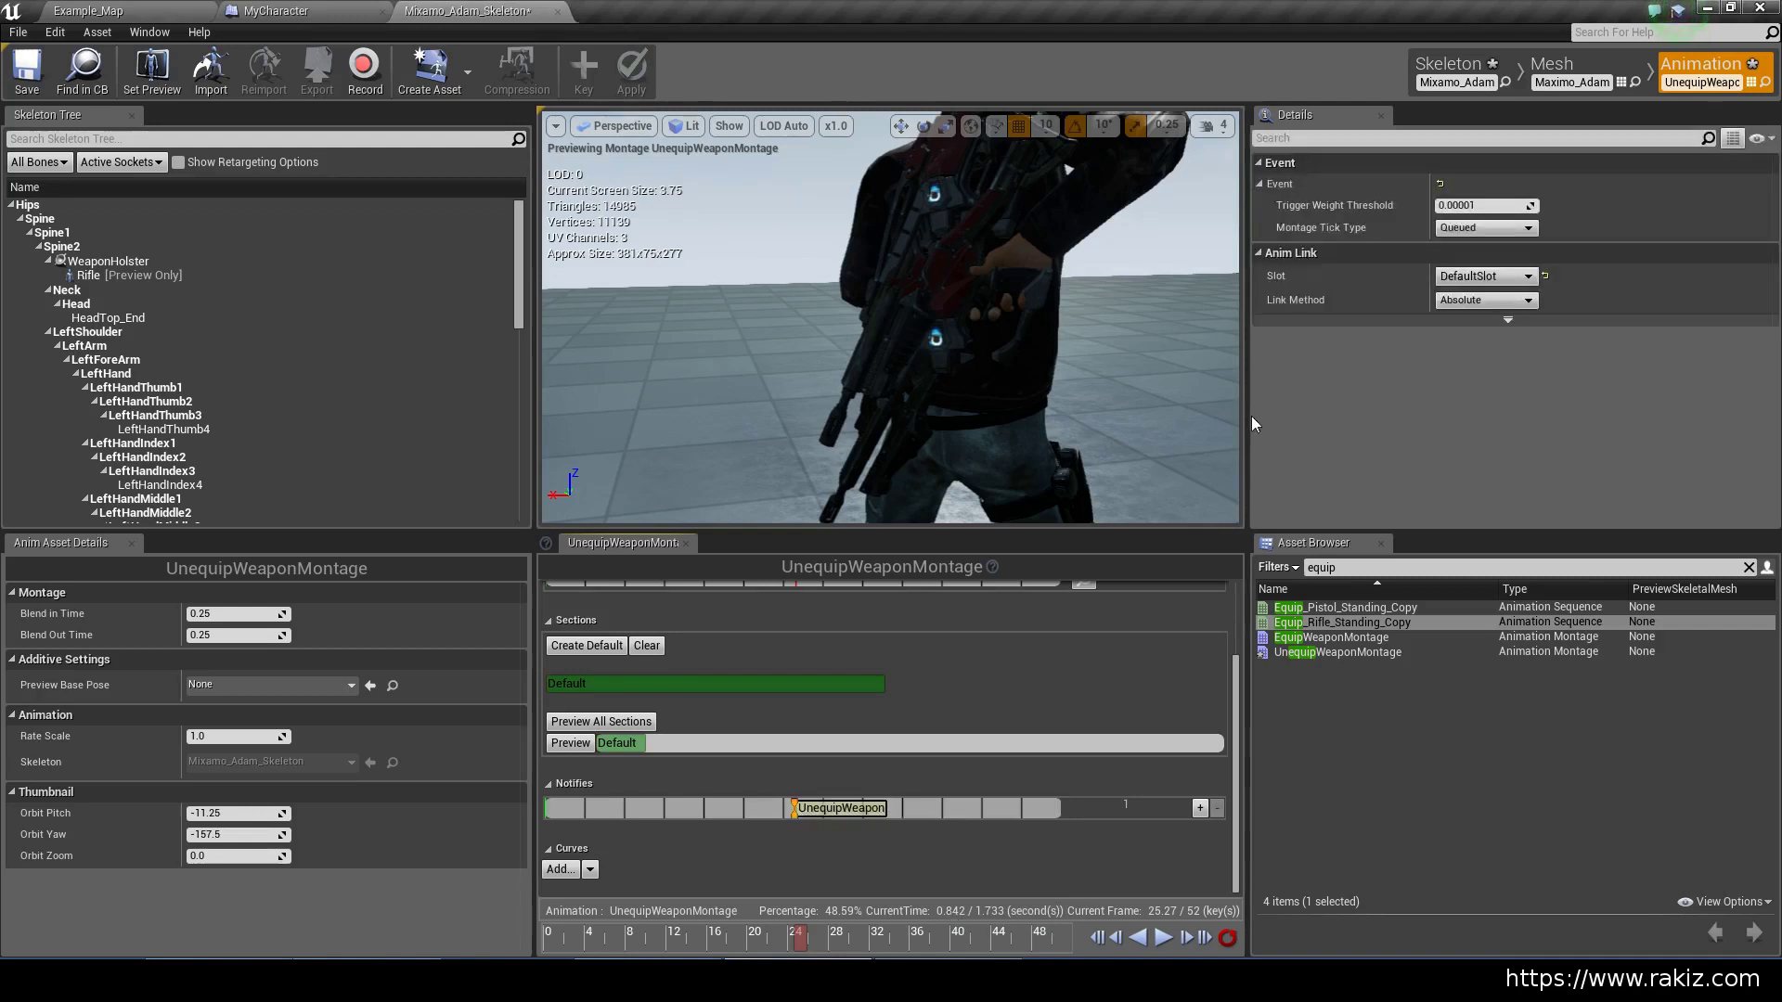
pyautogui.click(1468, 229)
pyautogui.click(1474, 254)
pyautogui.click(1474, 228)
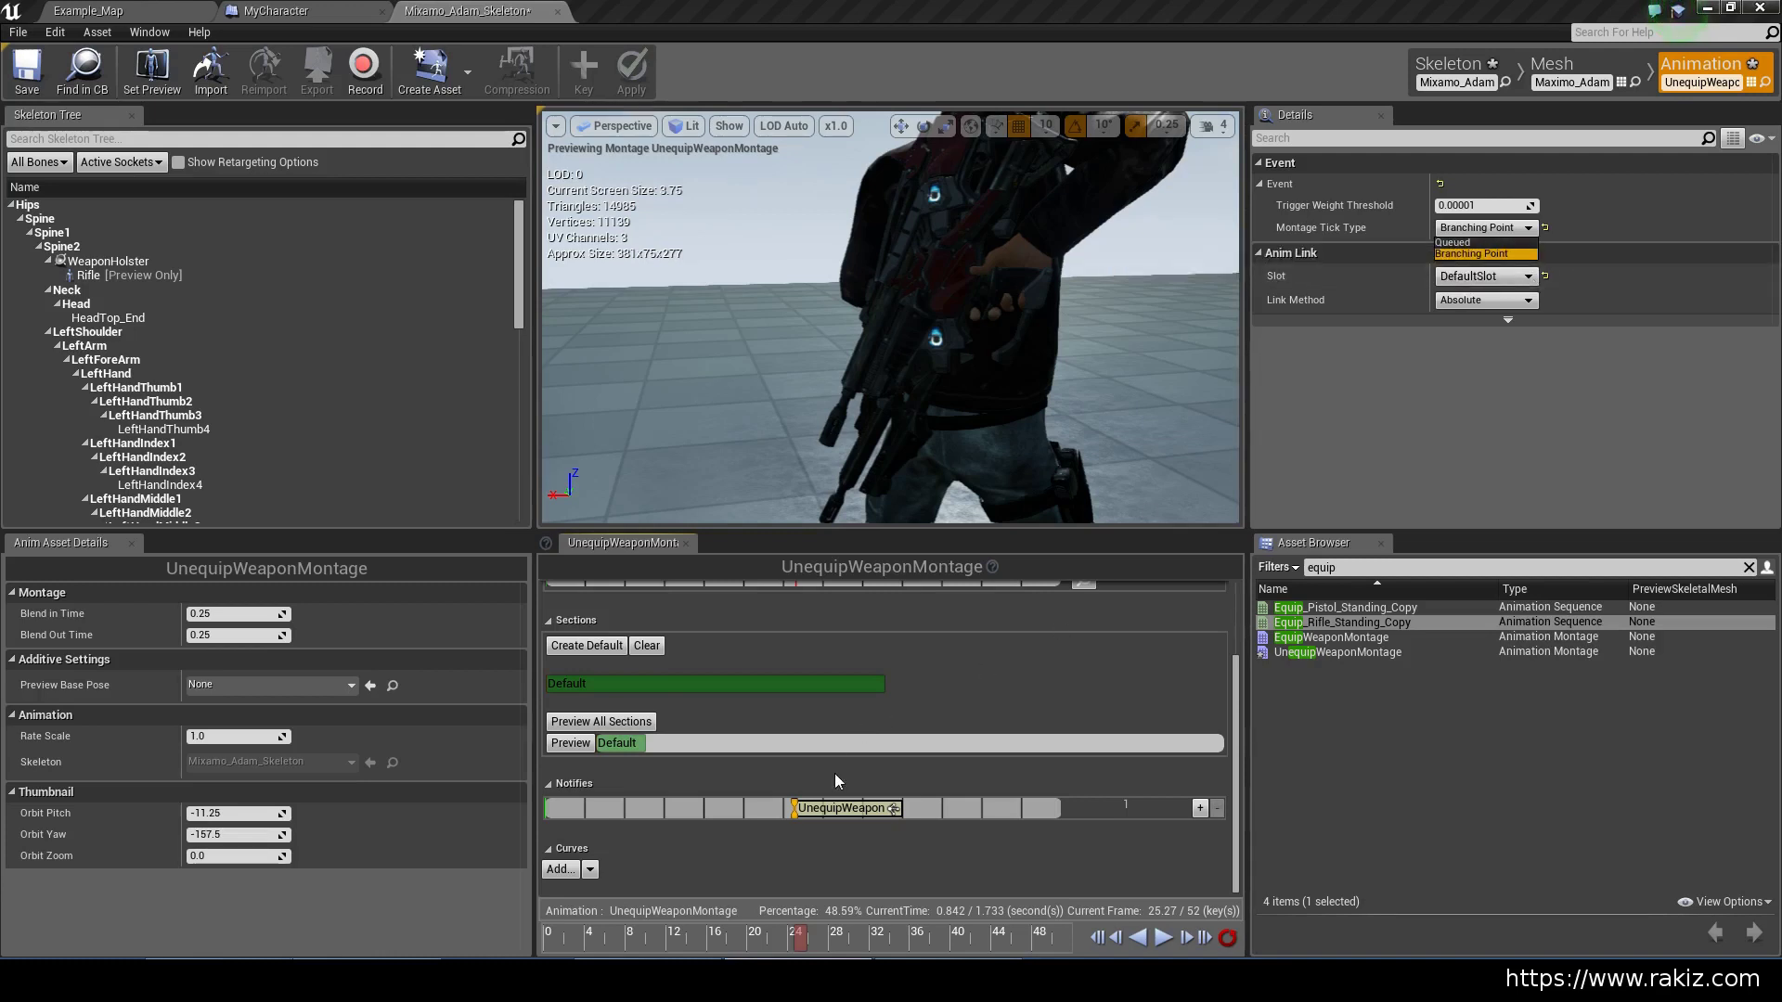
pyautogui.moveTo(795, 813)
pyautogui.click(797, 812)
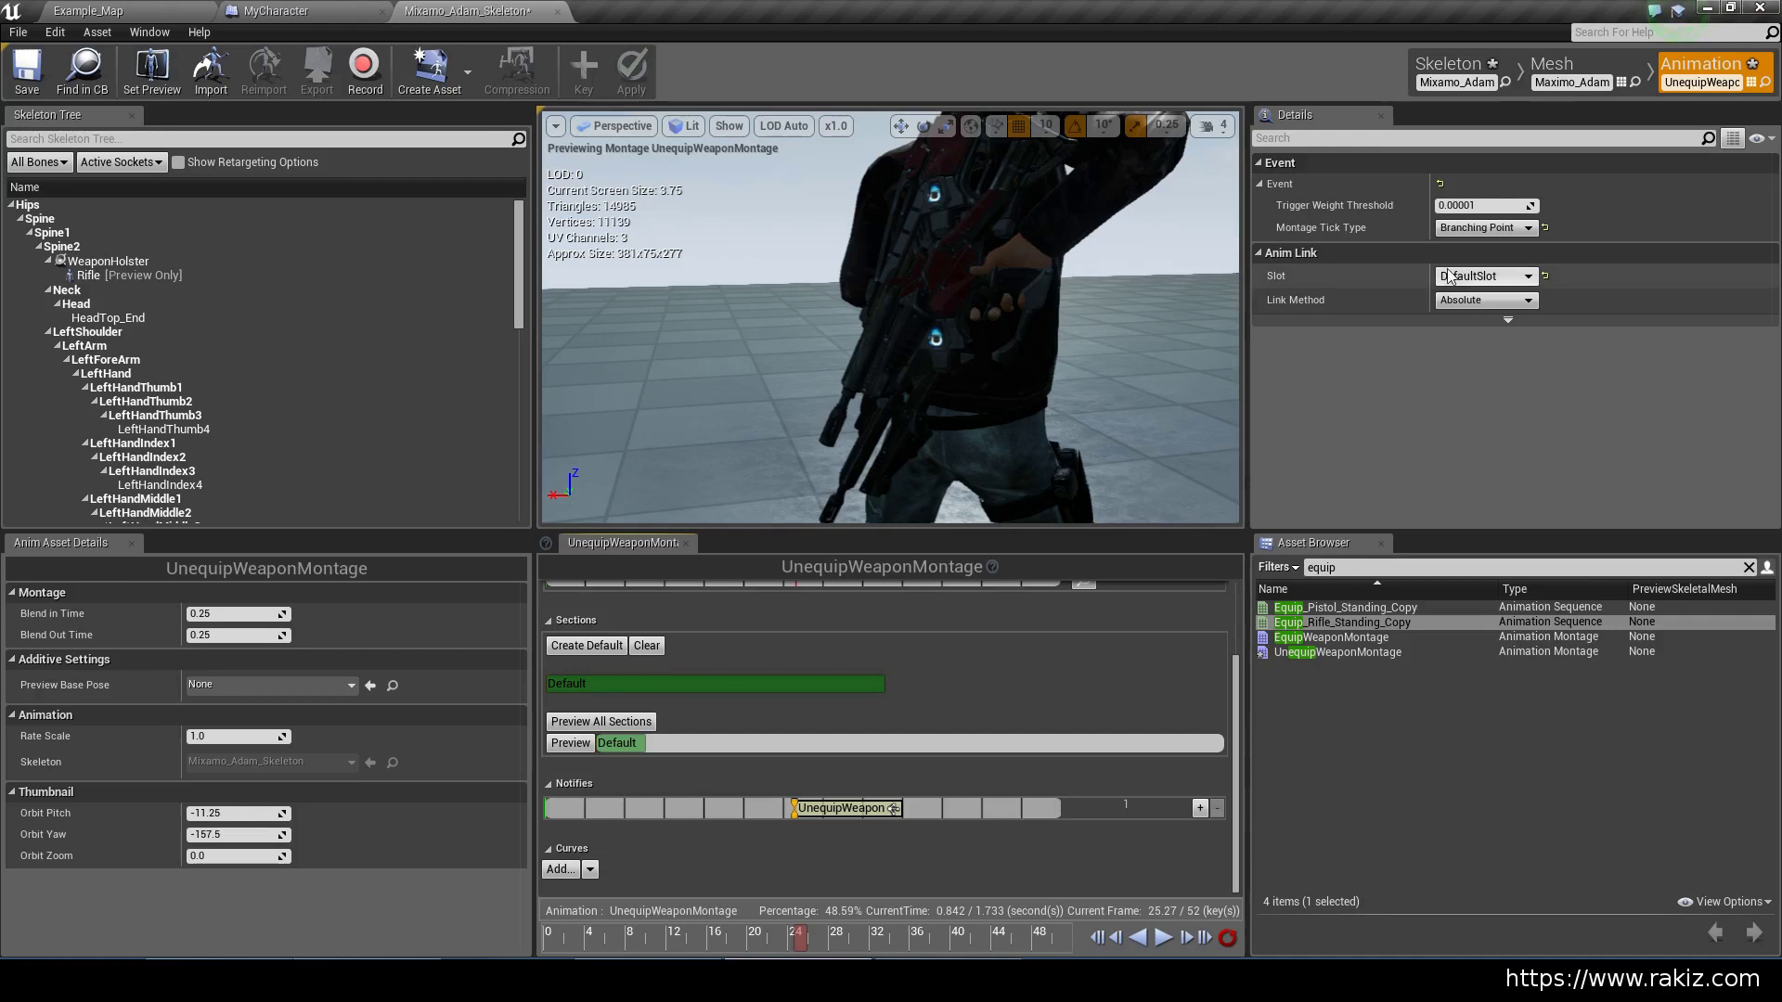
pyautogui.moveTo(1473, 236)
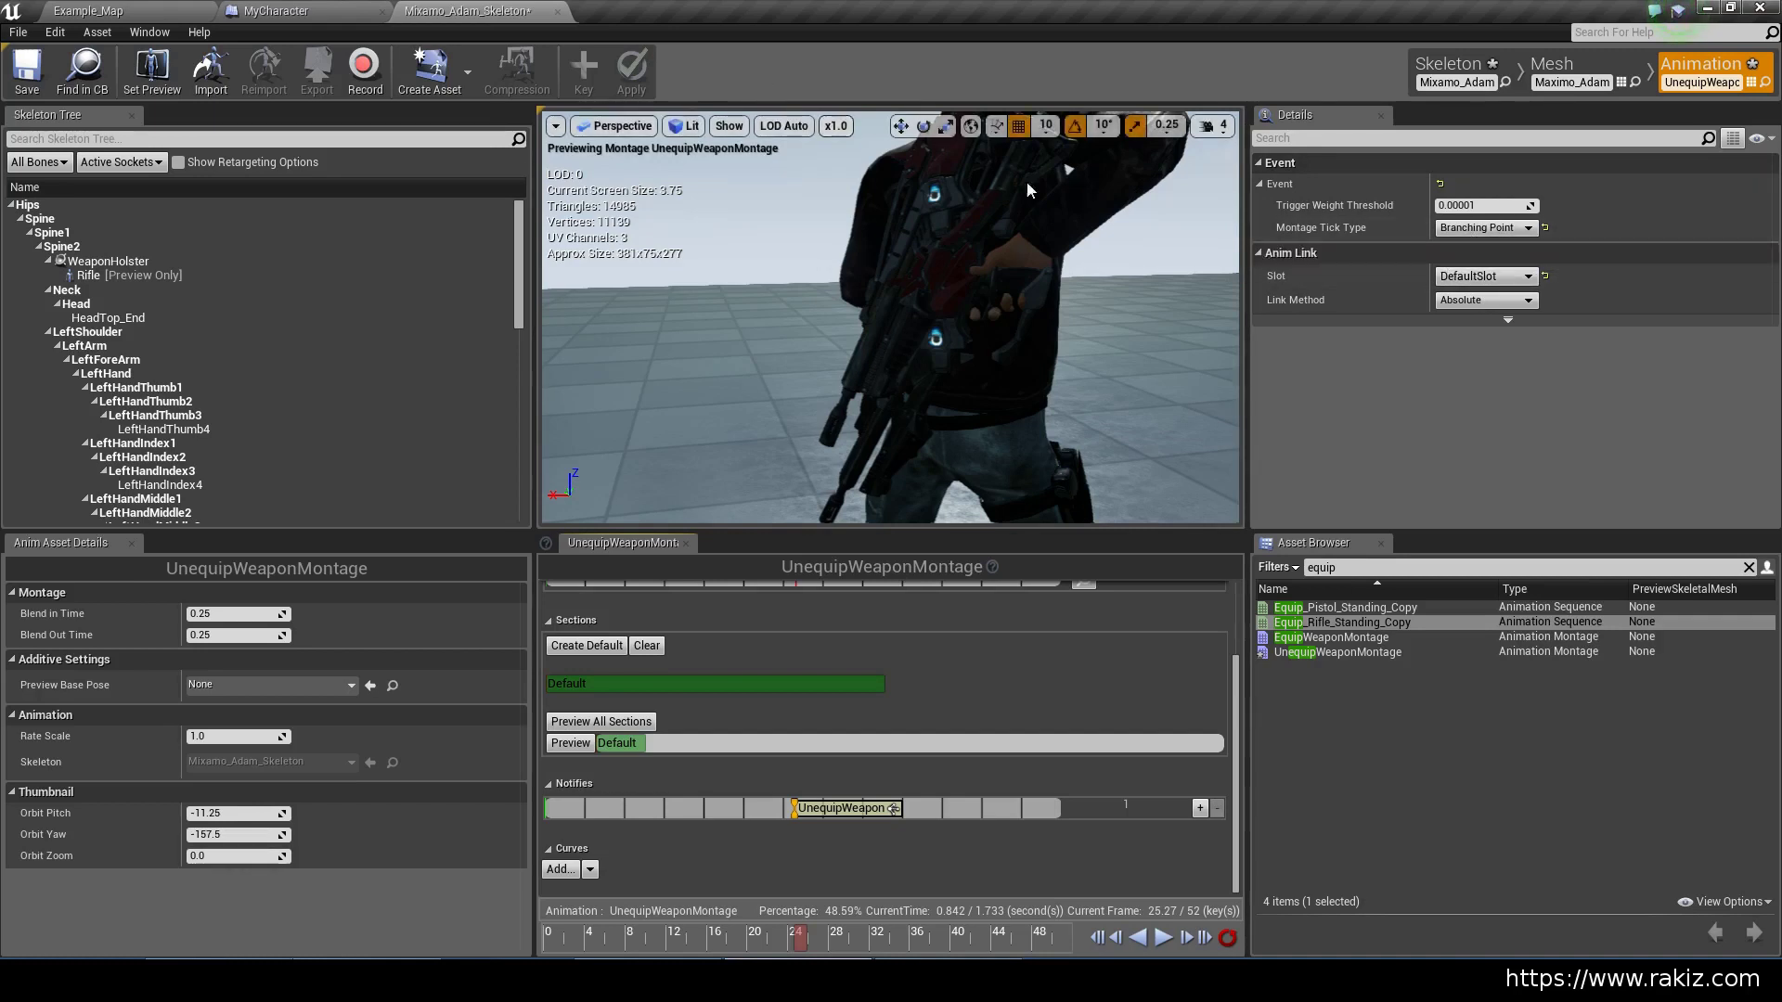
pyautogui.click(18, 82)
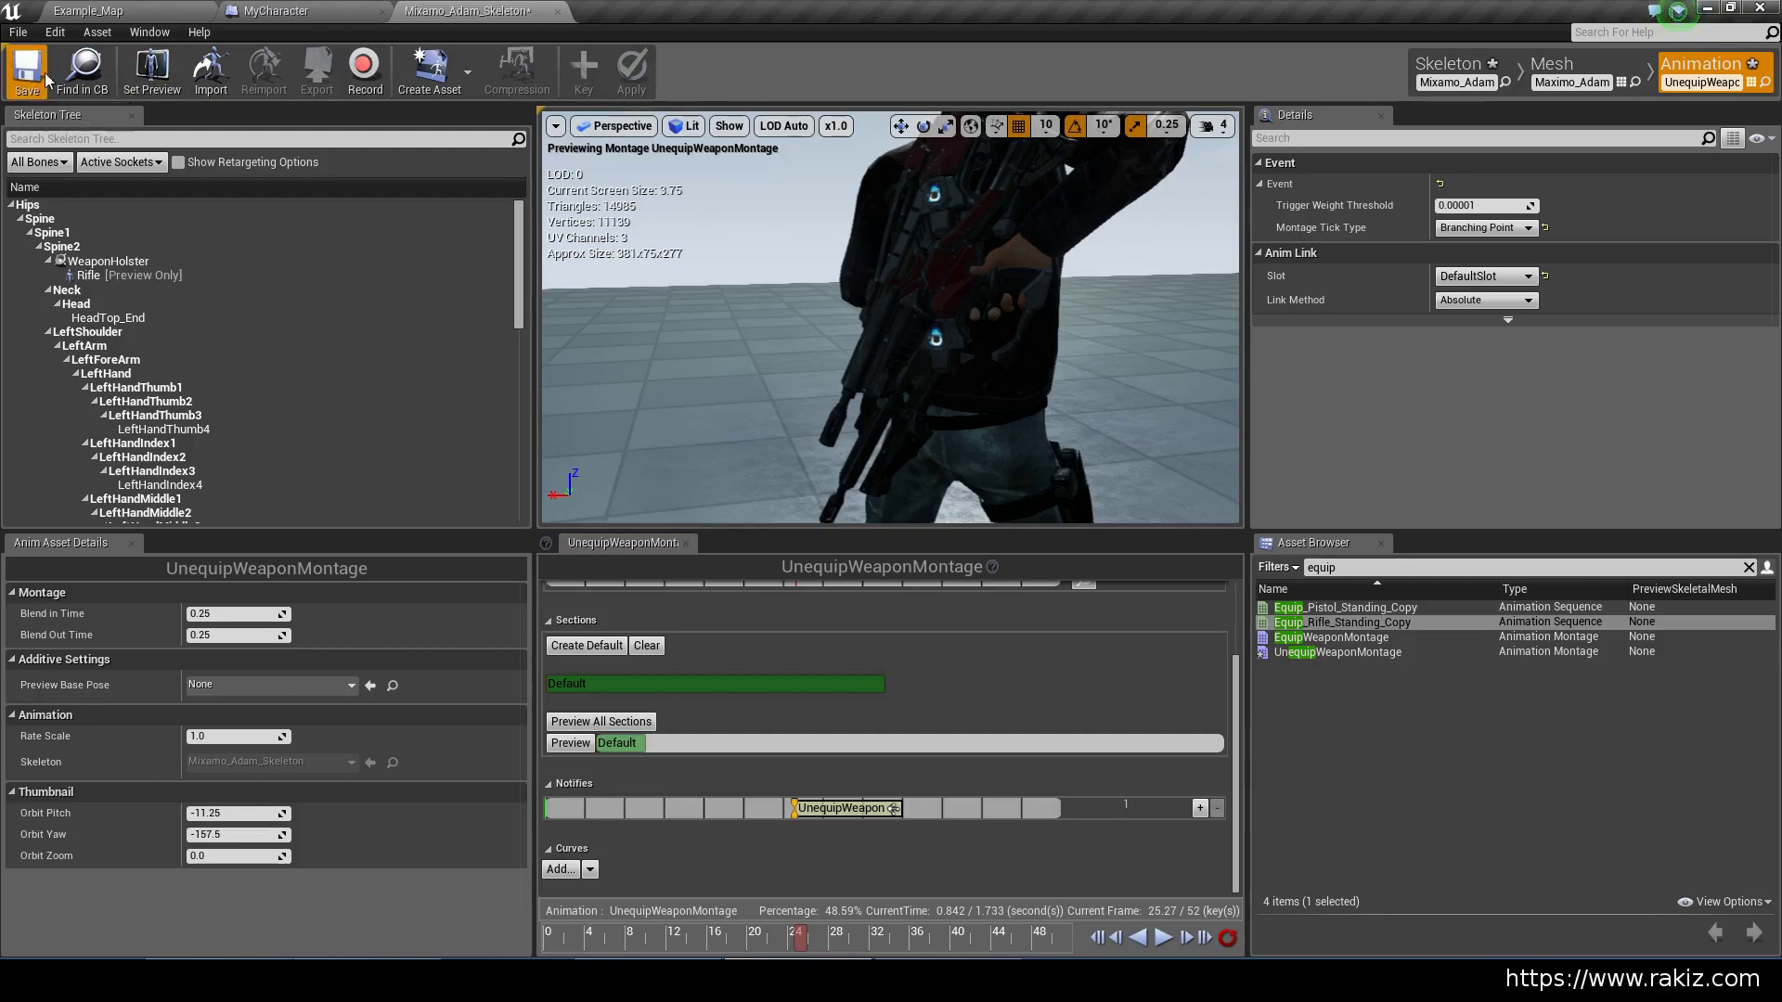
# Close the montage editor and open AdamAnimBlueprint from the Example_Map Content Browser
pyautogui.click(558, 12)
pyautogui.click(86, 11)
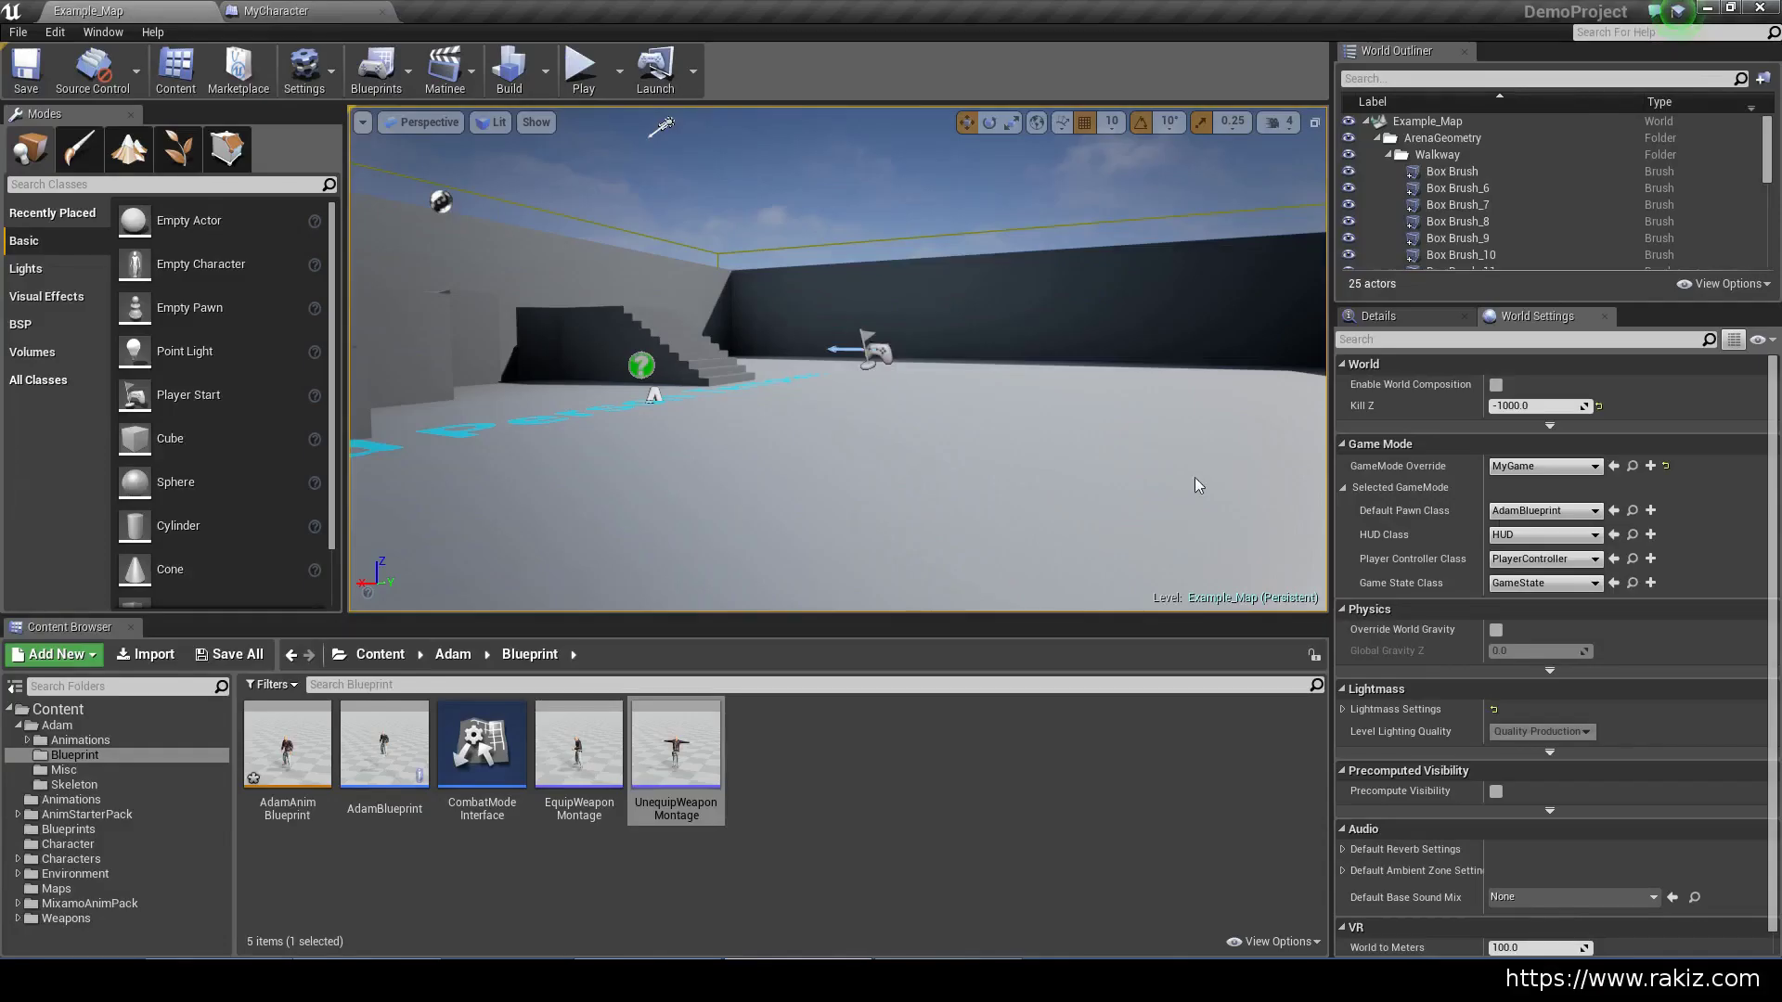
pyautogui.doubleClick(287, 753)
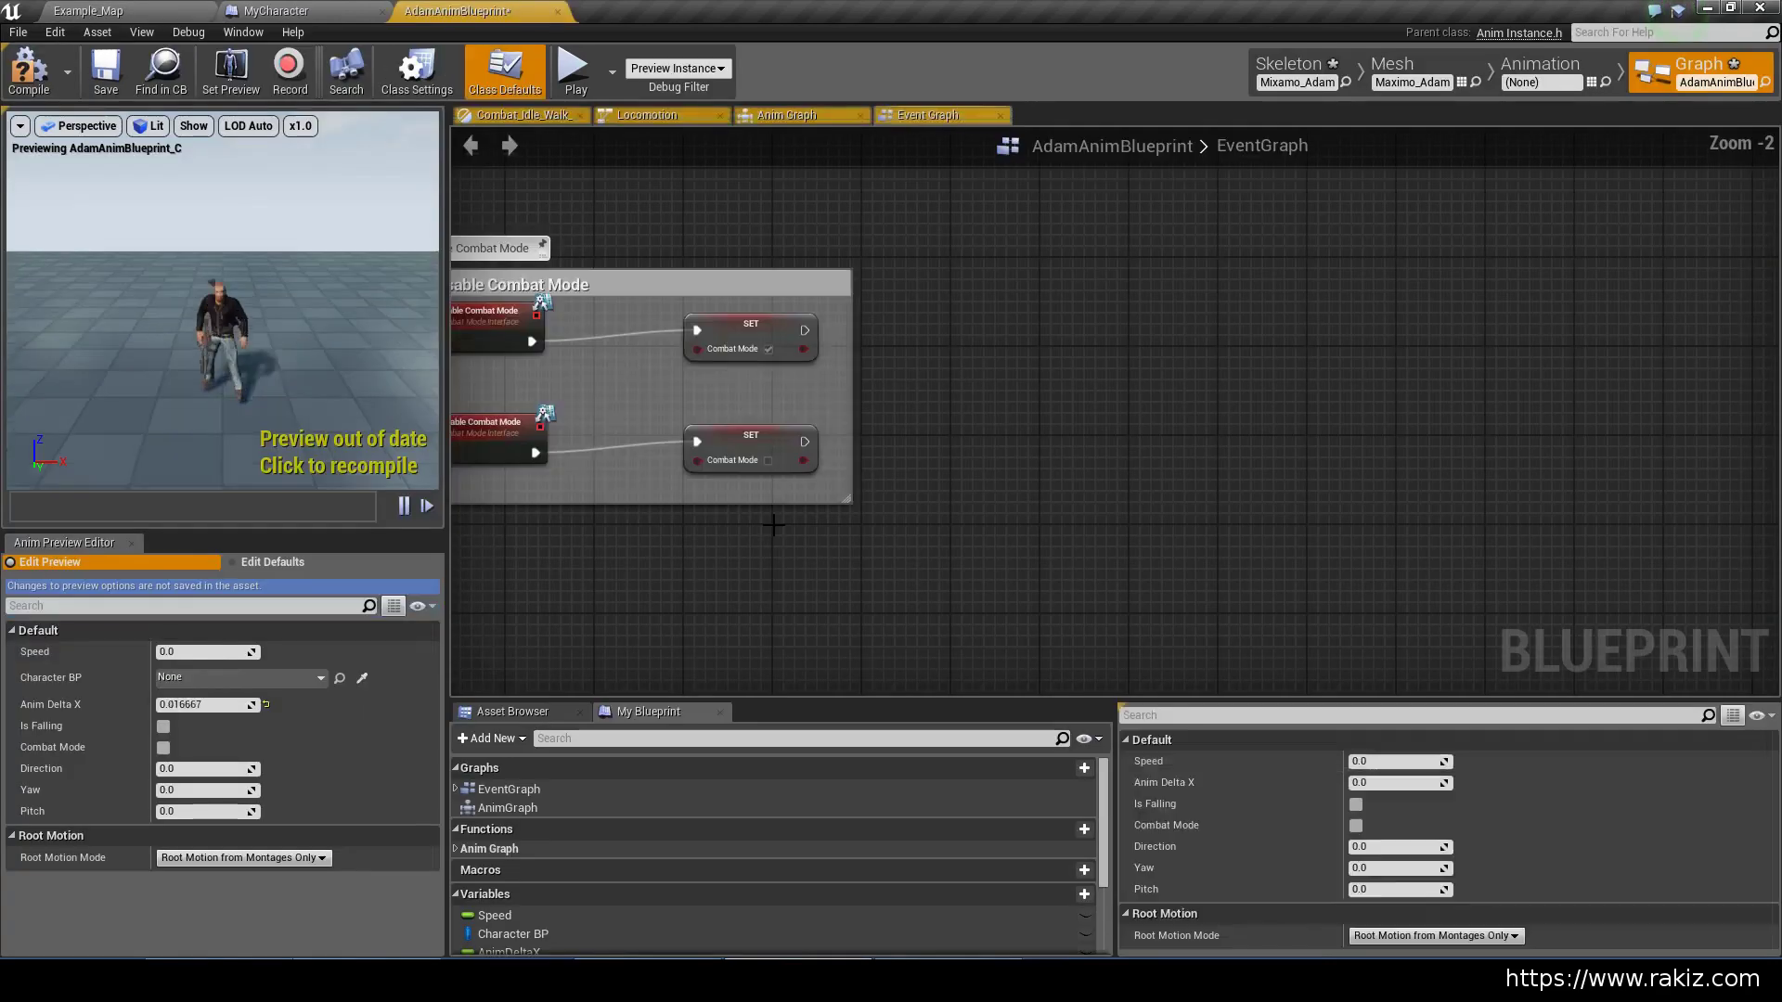
# Add Event Equip Weapon and Event Un Equip Weapon nodes, stacked one above the other
pyautogui.rightClick(1083, 294)
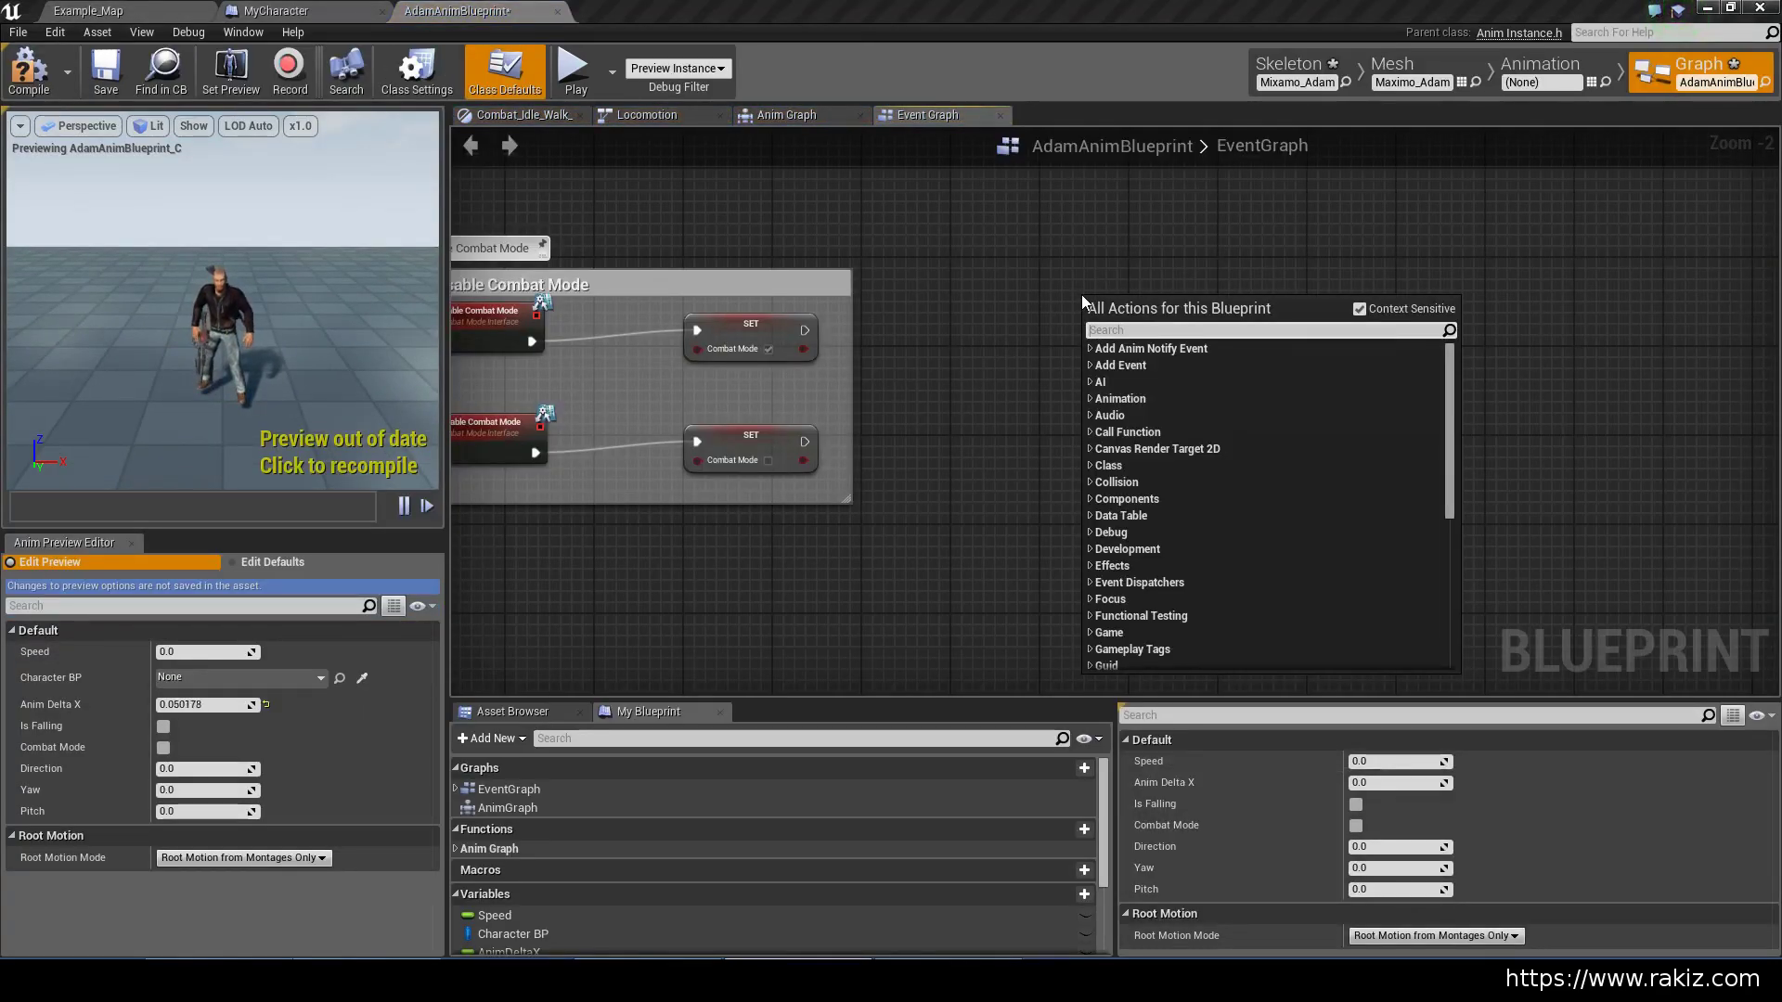
pyautogui.click(1095, 367)
pyautogui.click(1090, 365)
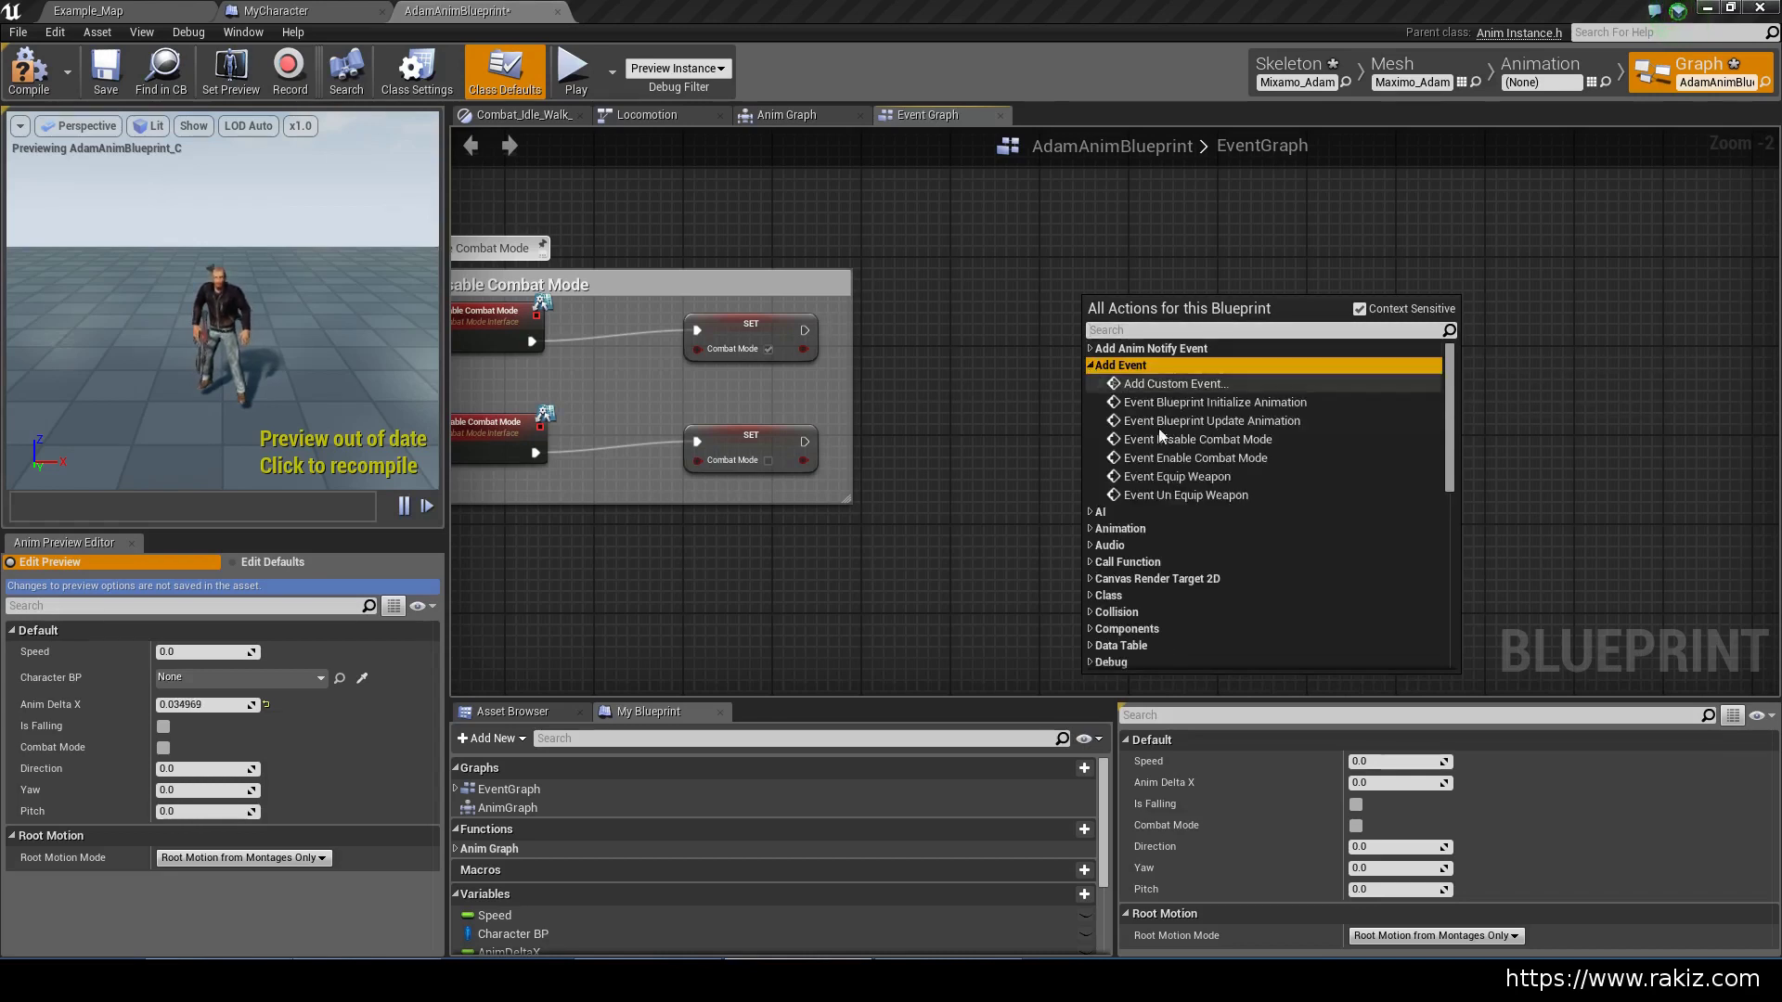
pyautogui.click(1172, 476)
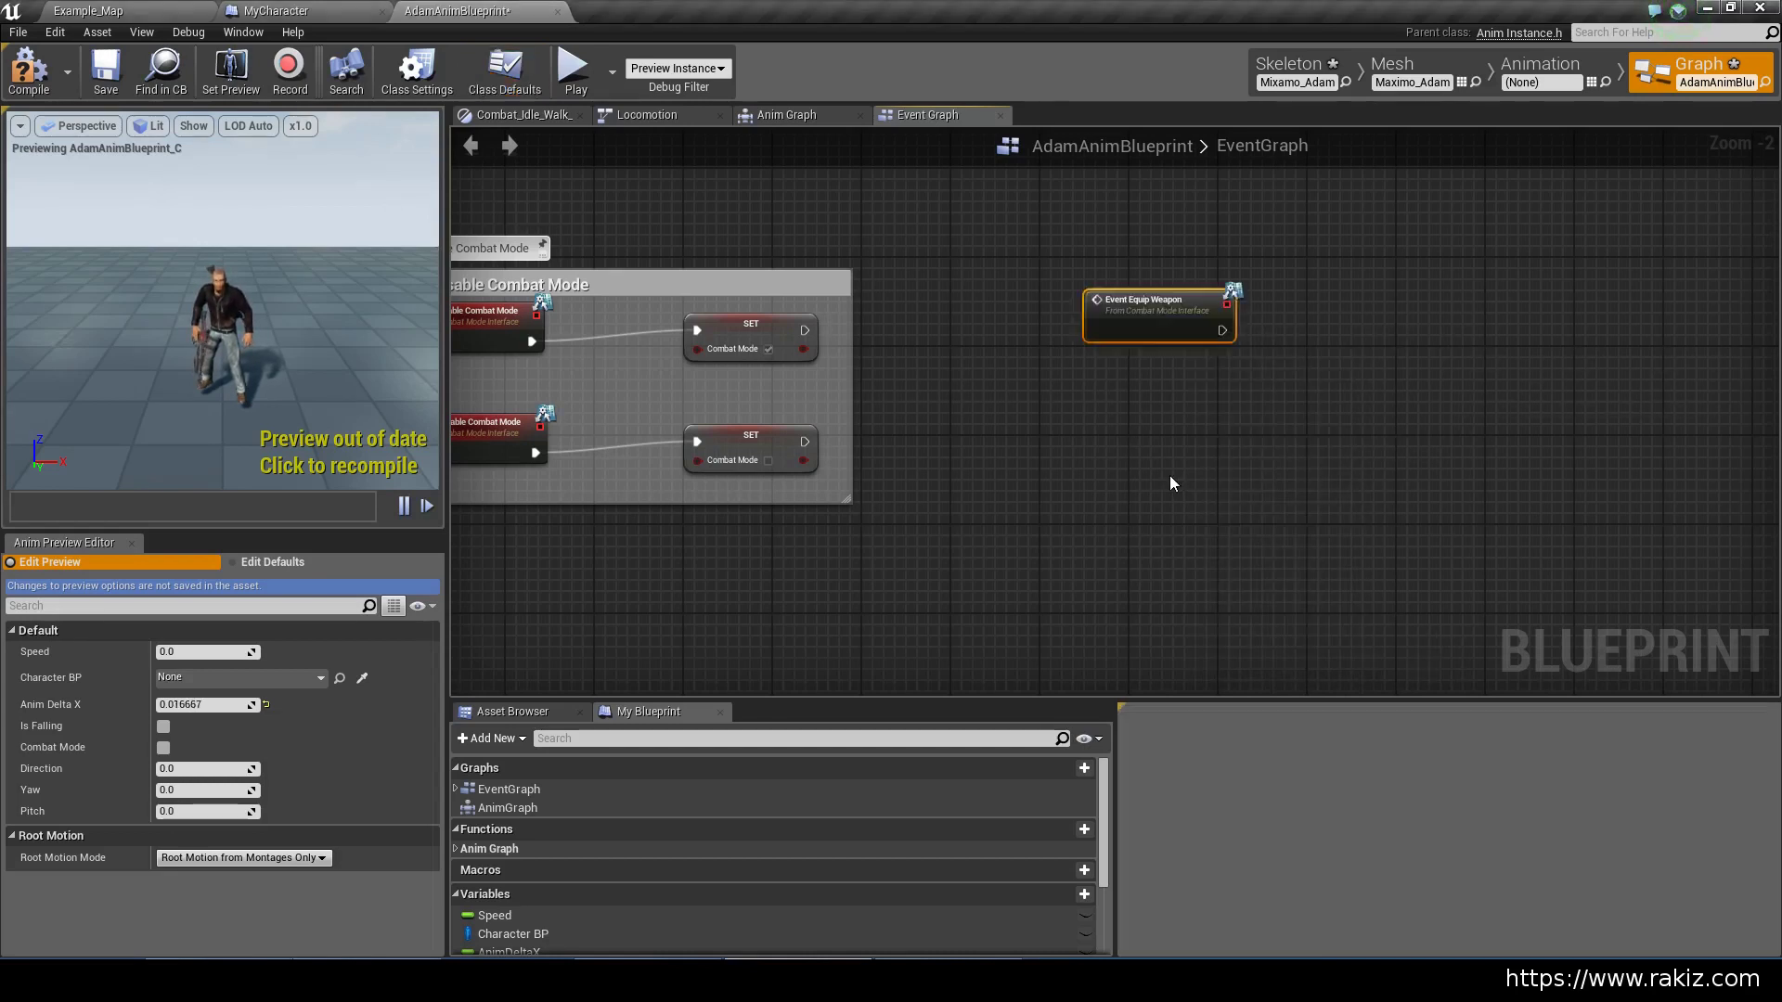
pyautogui.rightClick(1096, 433)
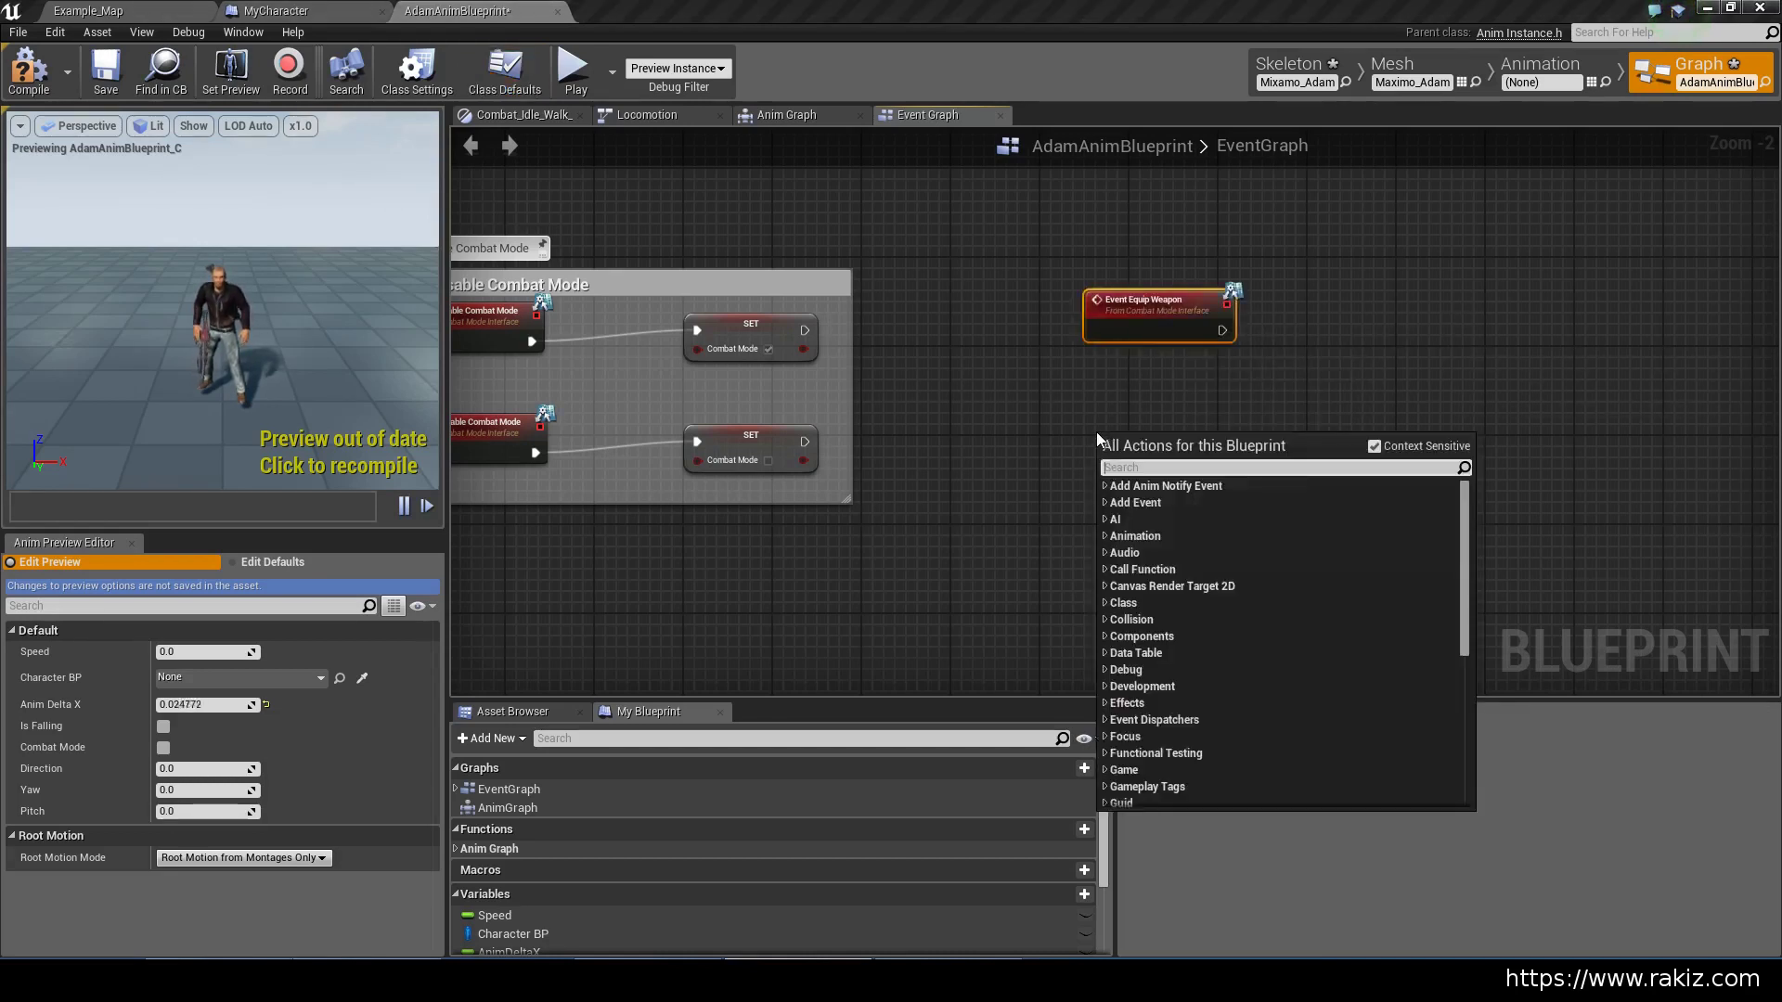
pyautogui.click(1103, 502)
pyautogui.click(1173, 632)
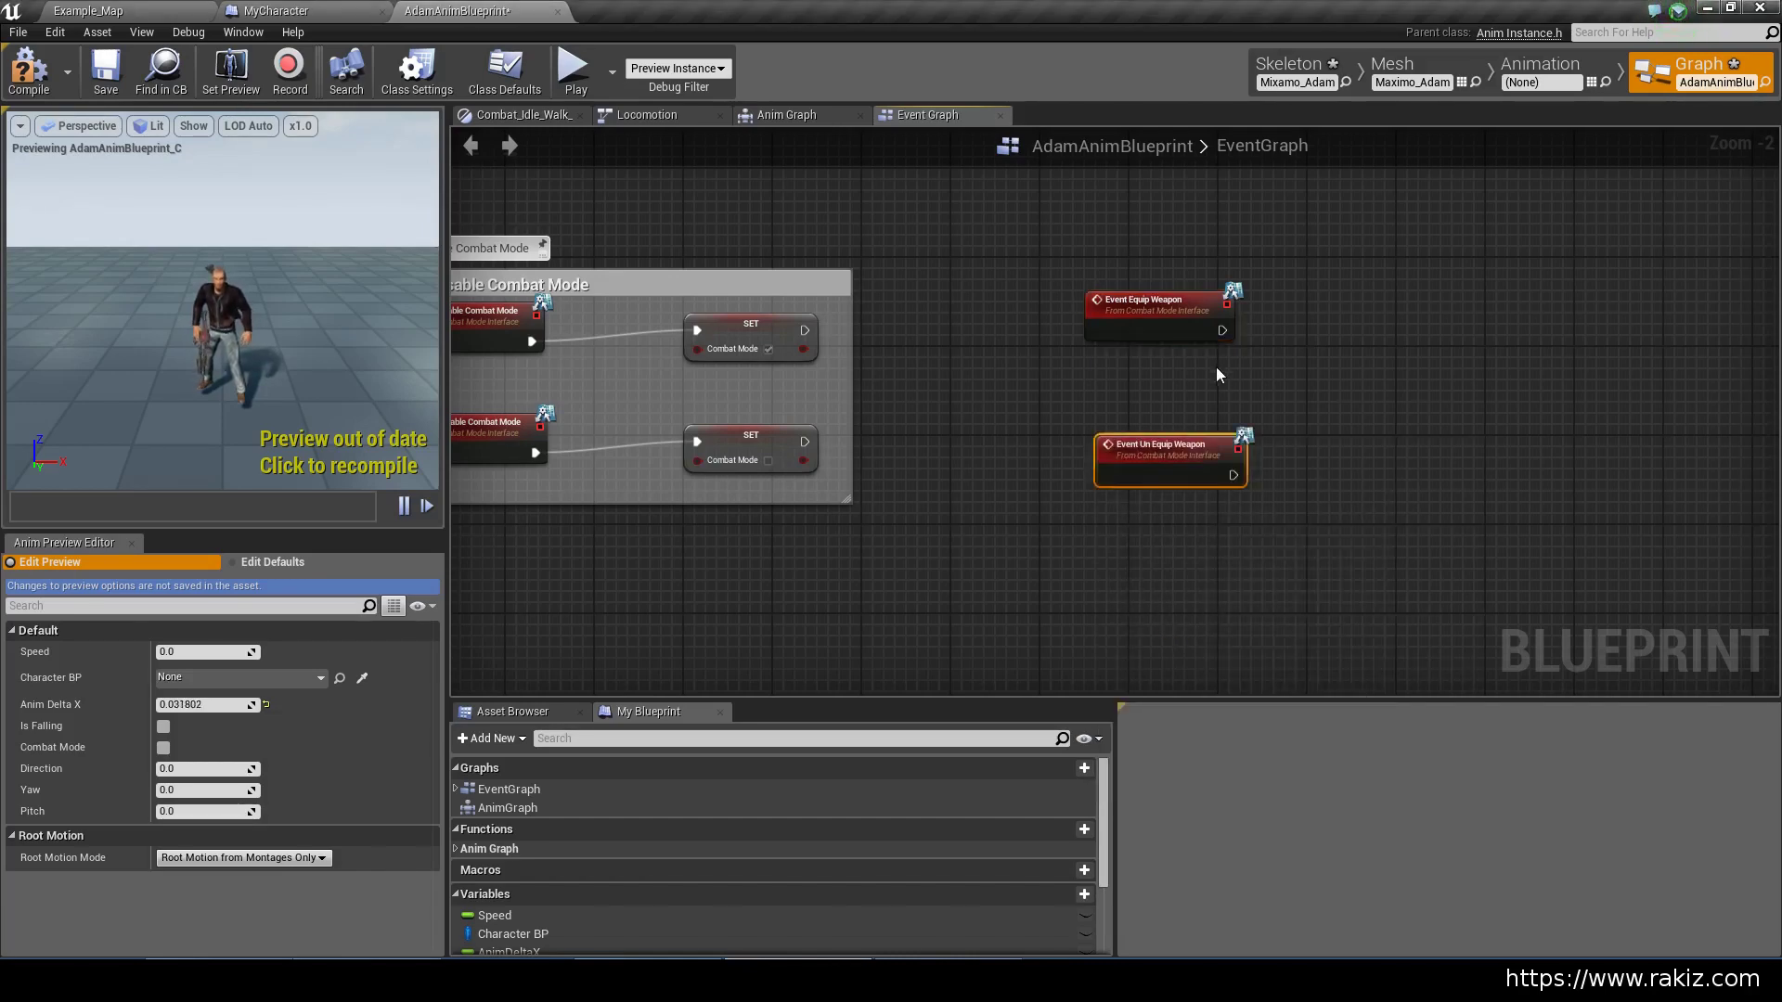
pyautogui.scroll(2, 1218, 374)
pyautogui.moveTo(1050, 429); pyautogui.dragTo(795, 457, button='right')
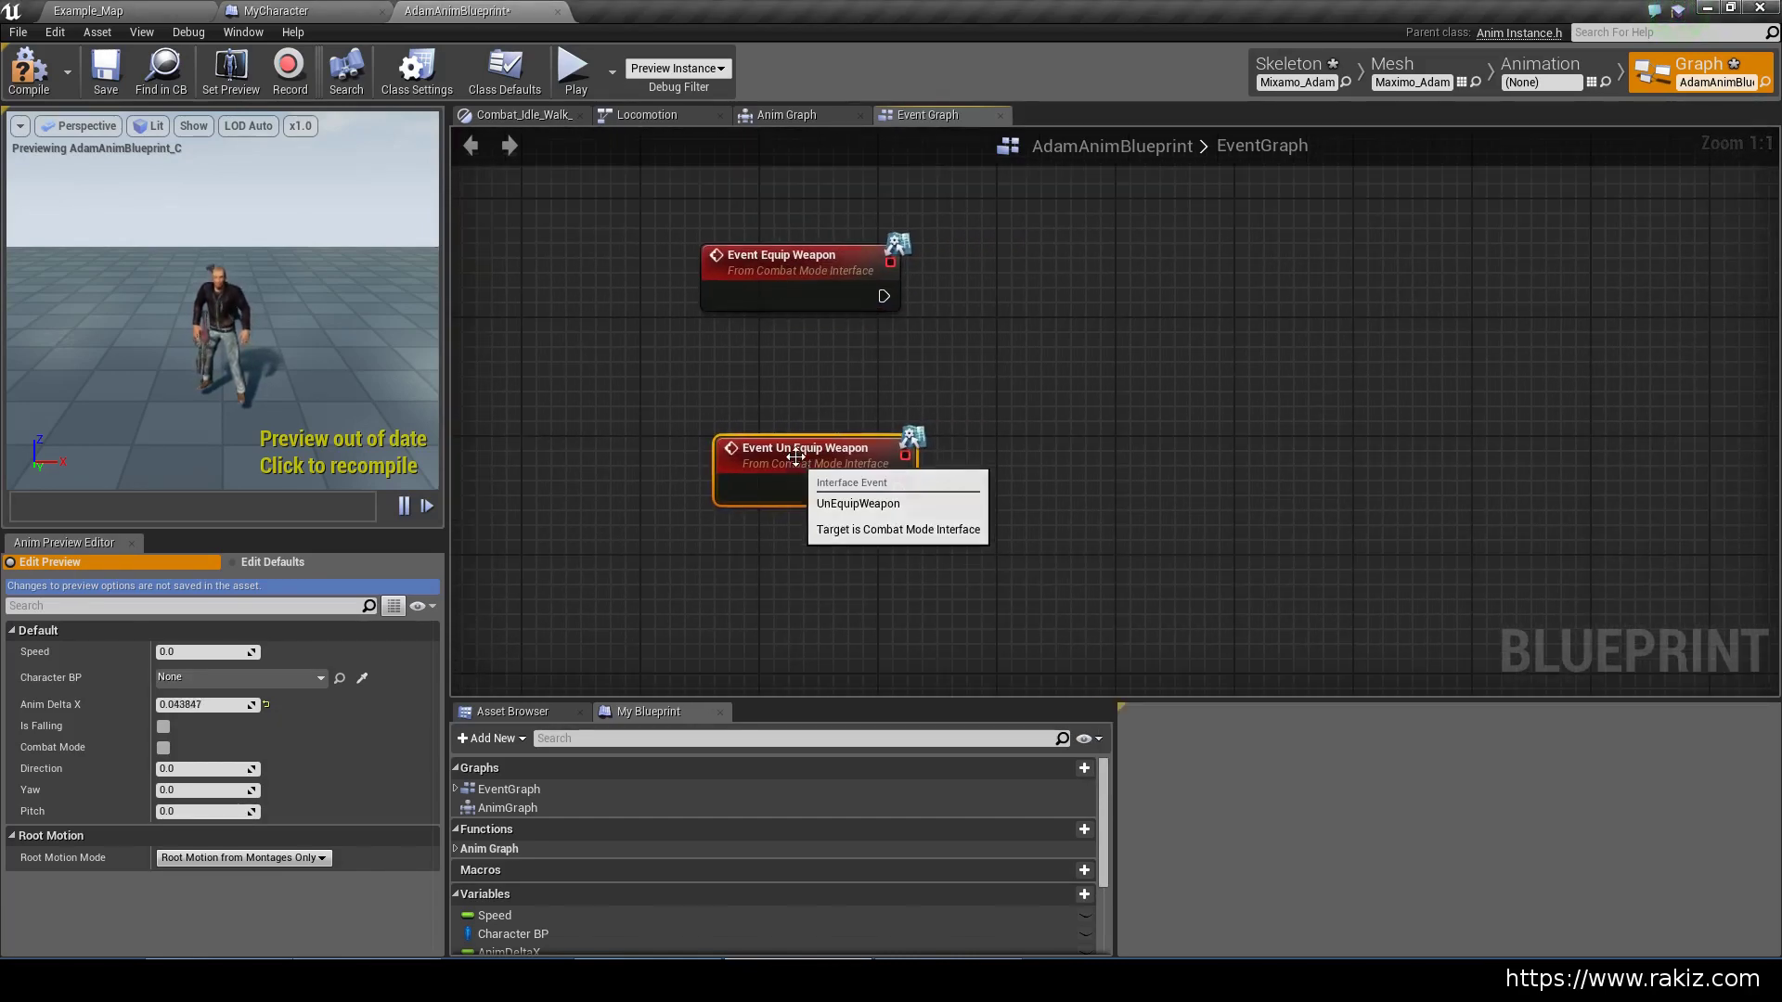
pyautogui.moveTo(795, 457); pyautogui.dragTo(774, 450)
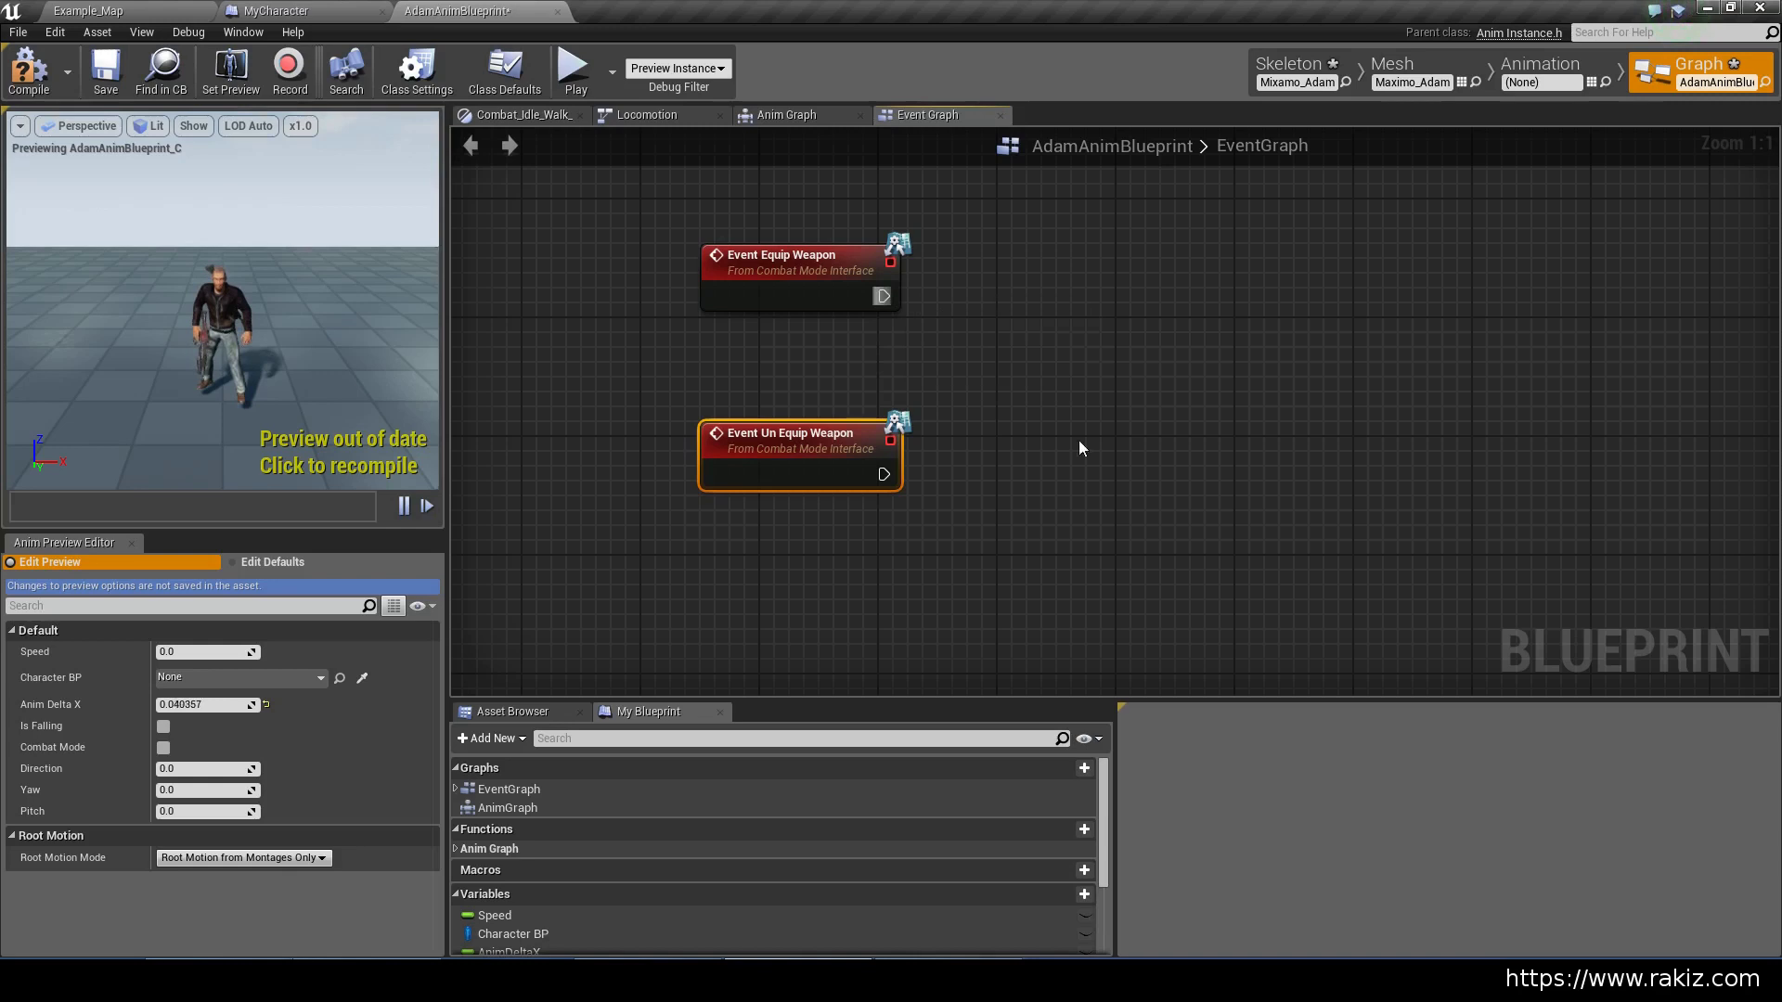
pyautogui.moveTo(1079, 440); pyautogui.dragTo(827, 471, button='right')
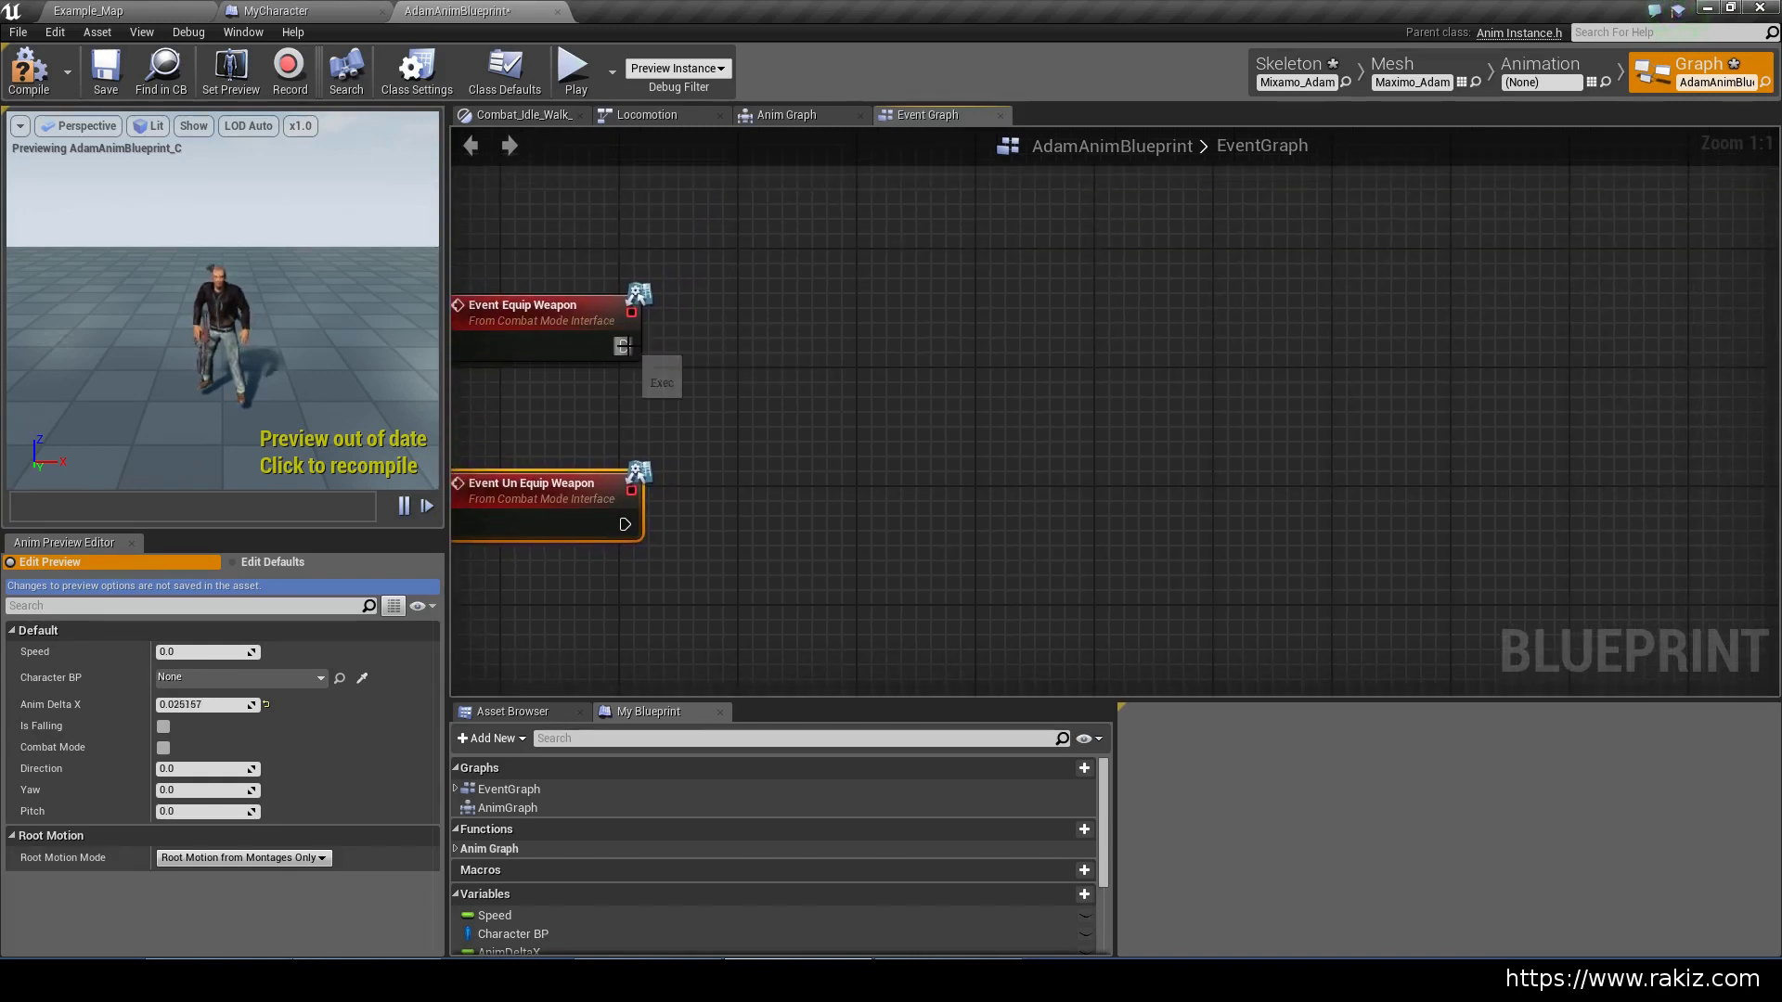
# Add two Montage Play nodes, wired from Event Equip Weapon and Event Un Equip Weapon
pyautogui.click(865, 340)
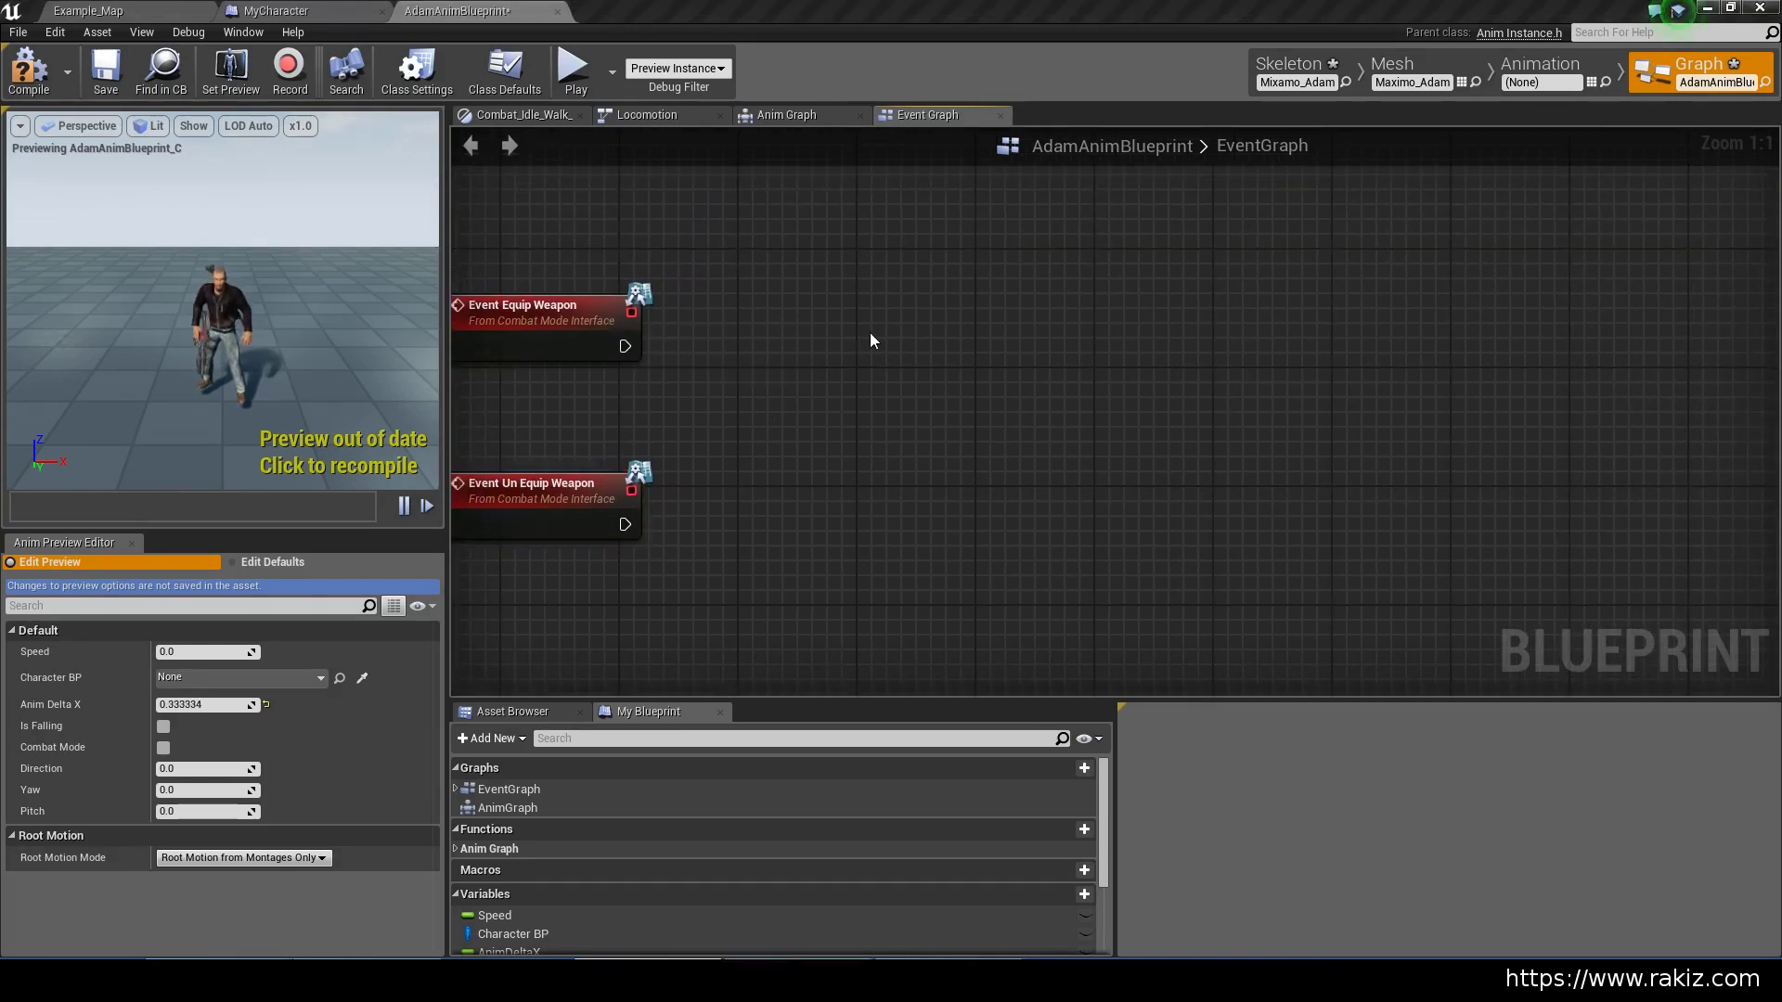
pyautogui.rightClick(871, 334)
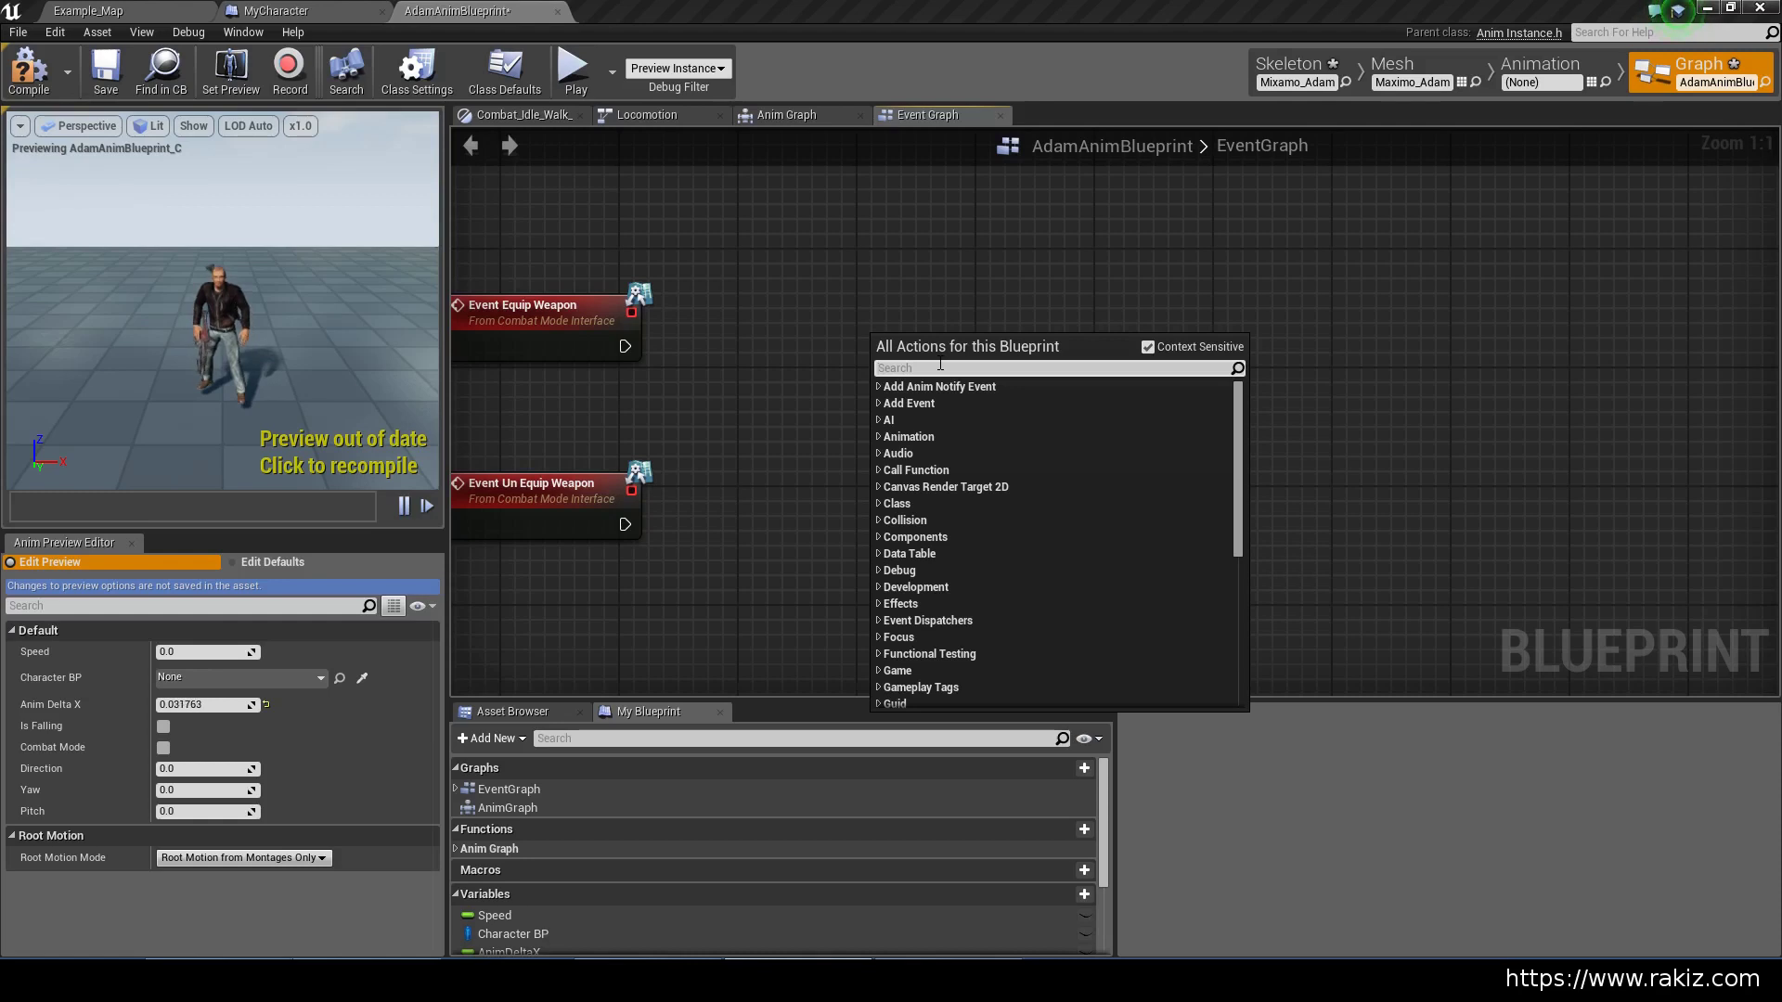
pyautogui.write('montage play')
pyautogui.press('Return')
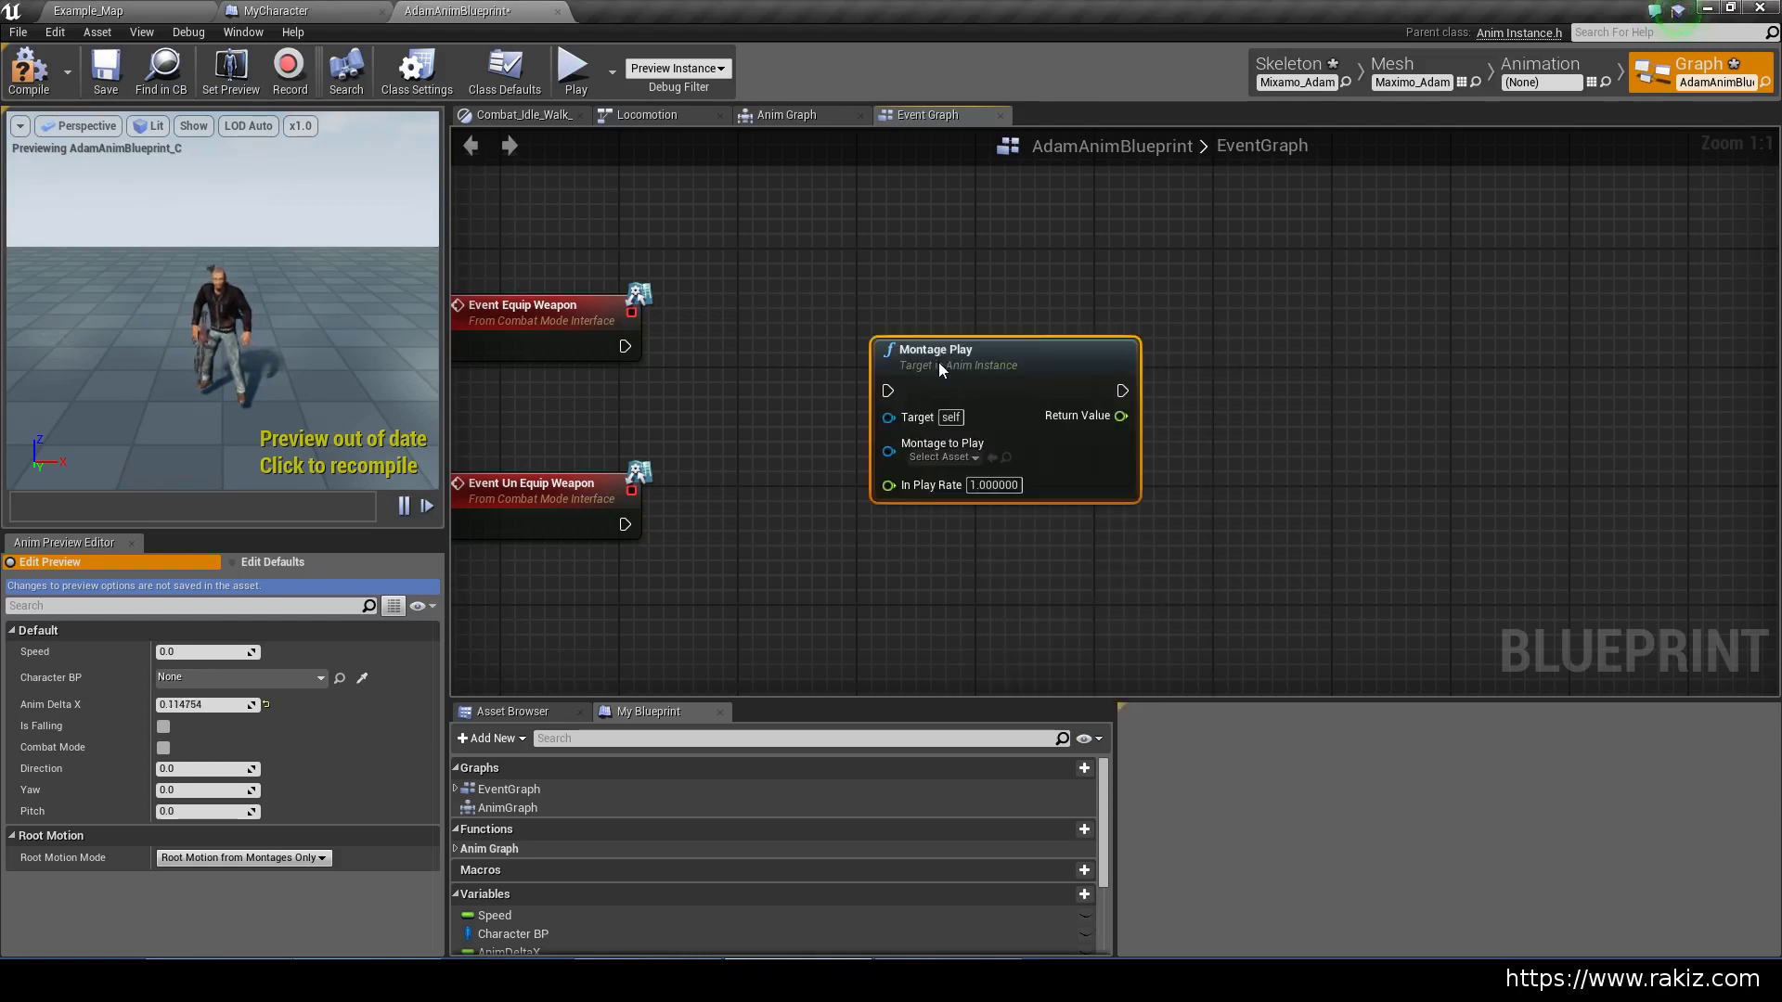
pyautogui.moveTo(940, 369); pyautogui.dragTo(999, 295)
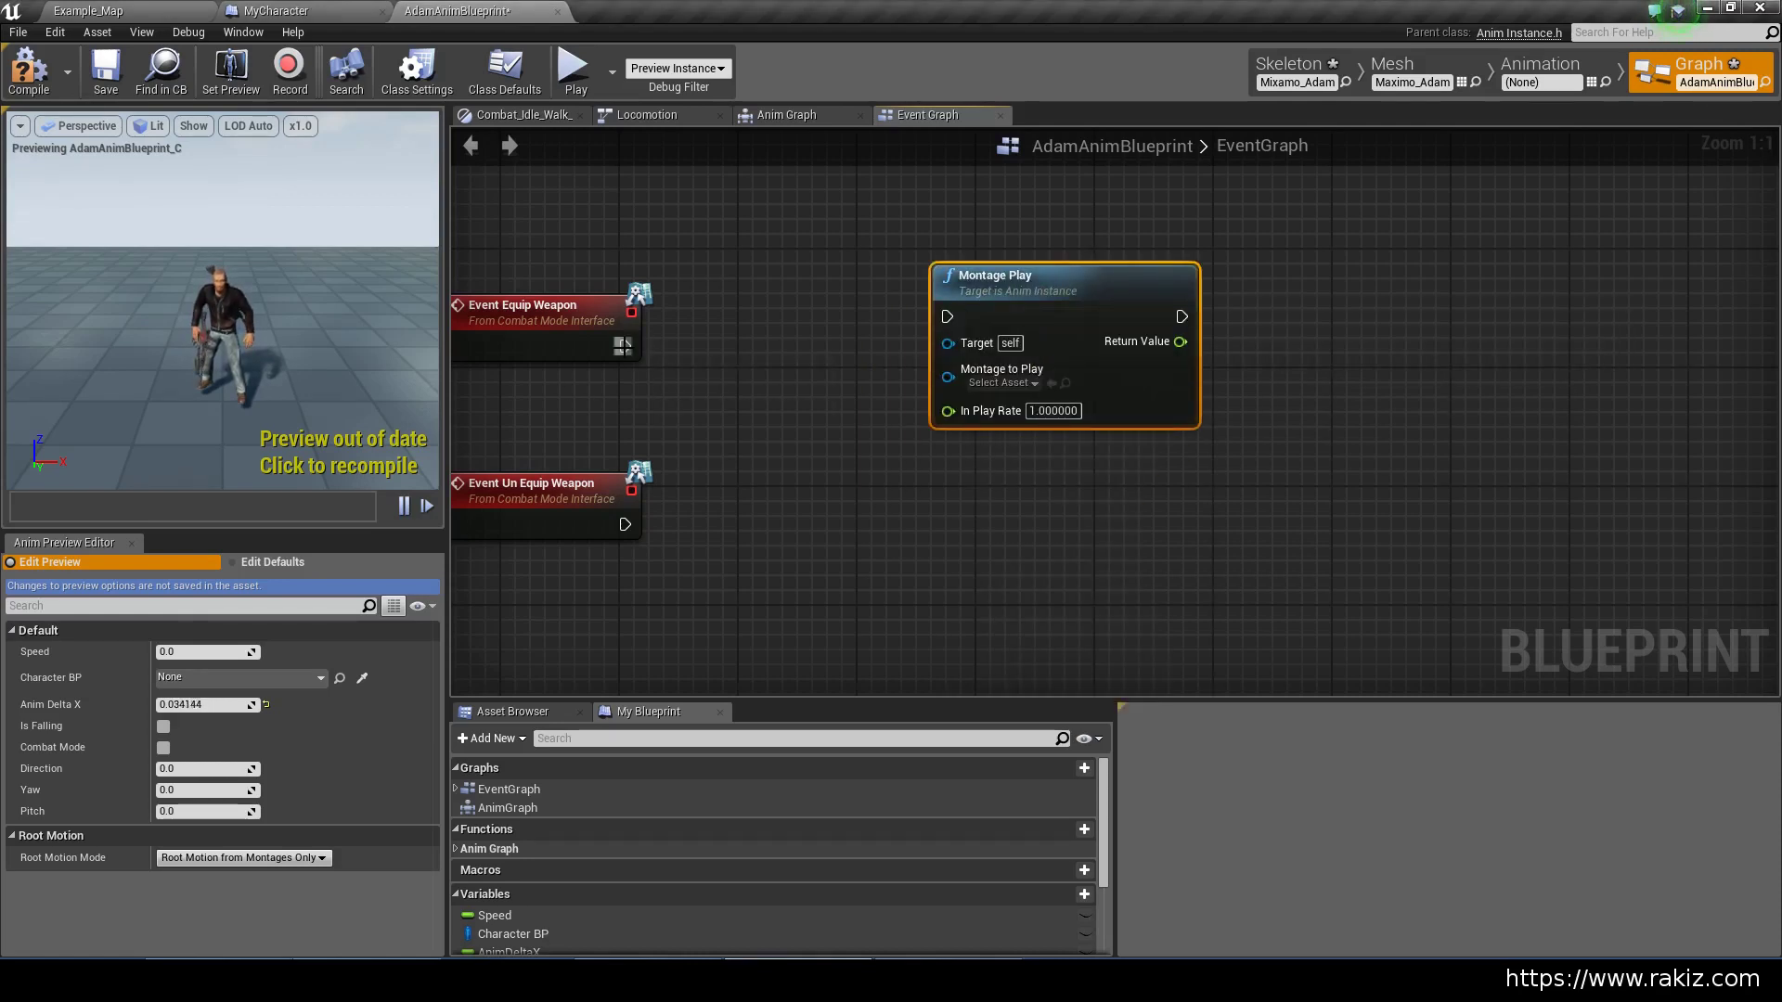
pyautogui.moveTo(625, 346); pyautogui.dragTo(946, 317)
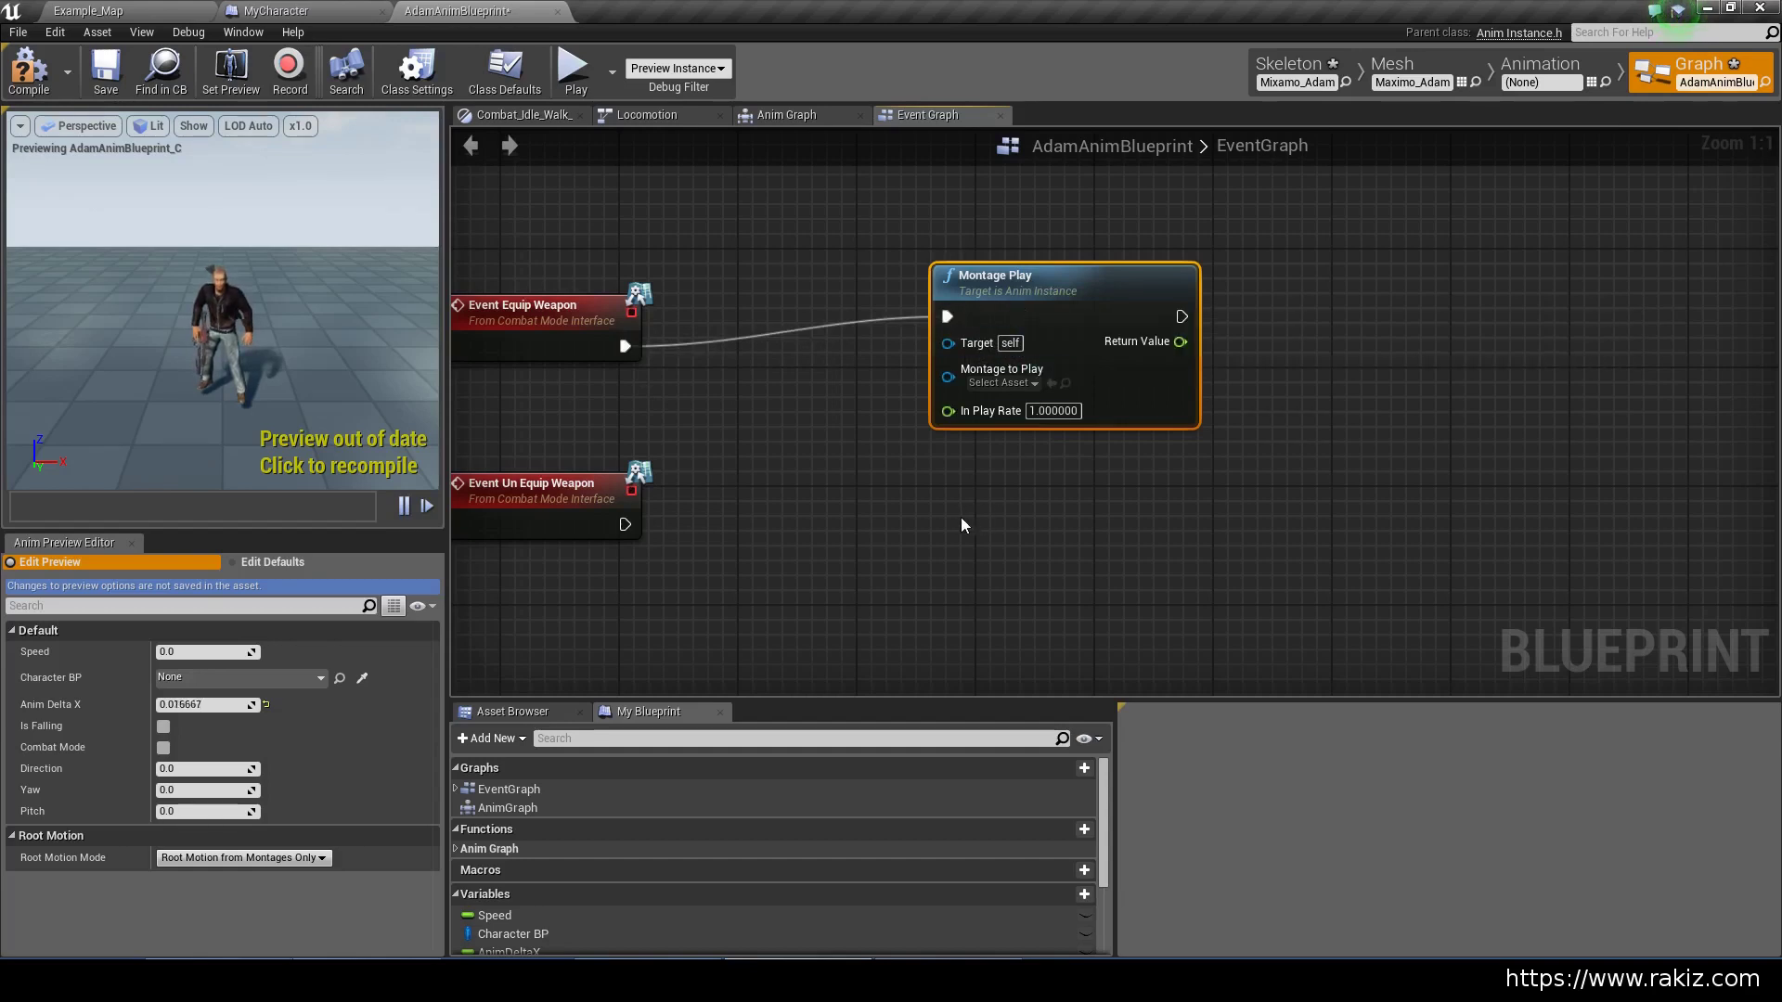
pyautogui.hotkey('ctrl', 'c')
pyautogui.hotkey('ctrl', 'v')
pyautogui.moveTo(961, 526); pyautogui.dragTo(947, 499)
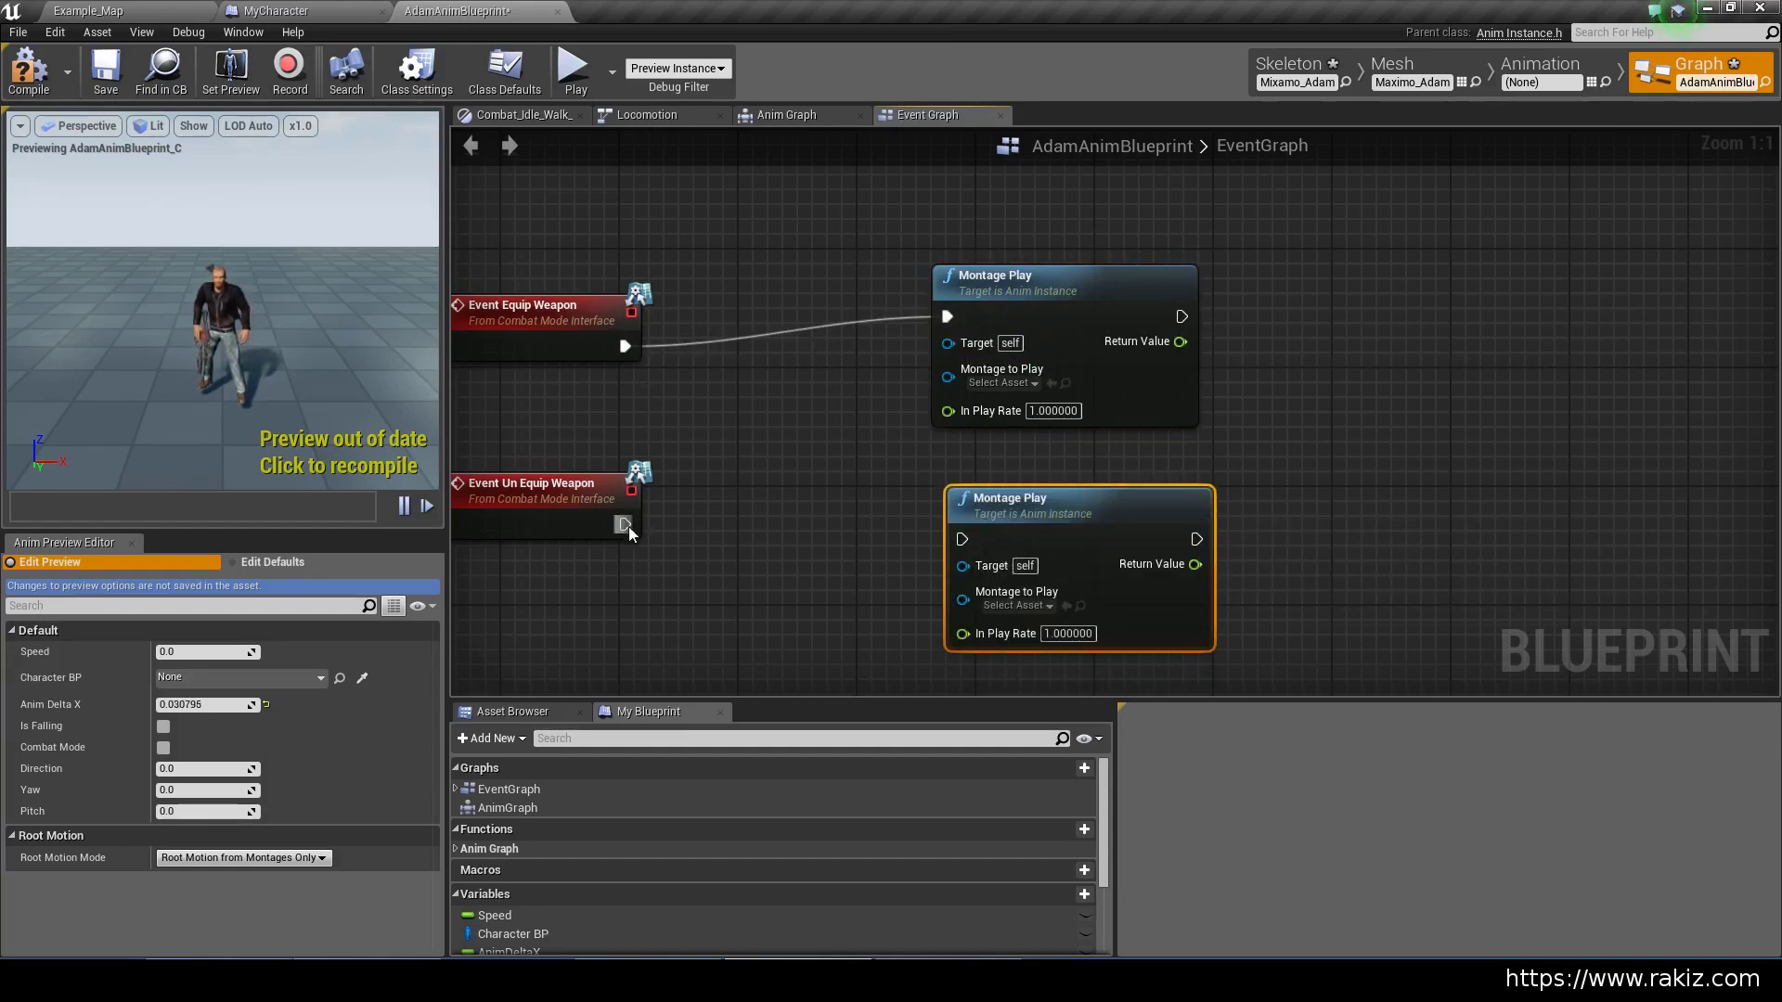
pyautogui.moveTo(628, 527); pyautogui.dragTo(961, 539)
# Set the Montage Play nodes to EquipWeaponMontage and UnequipWeaponMontage respectively
pyautogui.click(1000, 383)
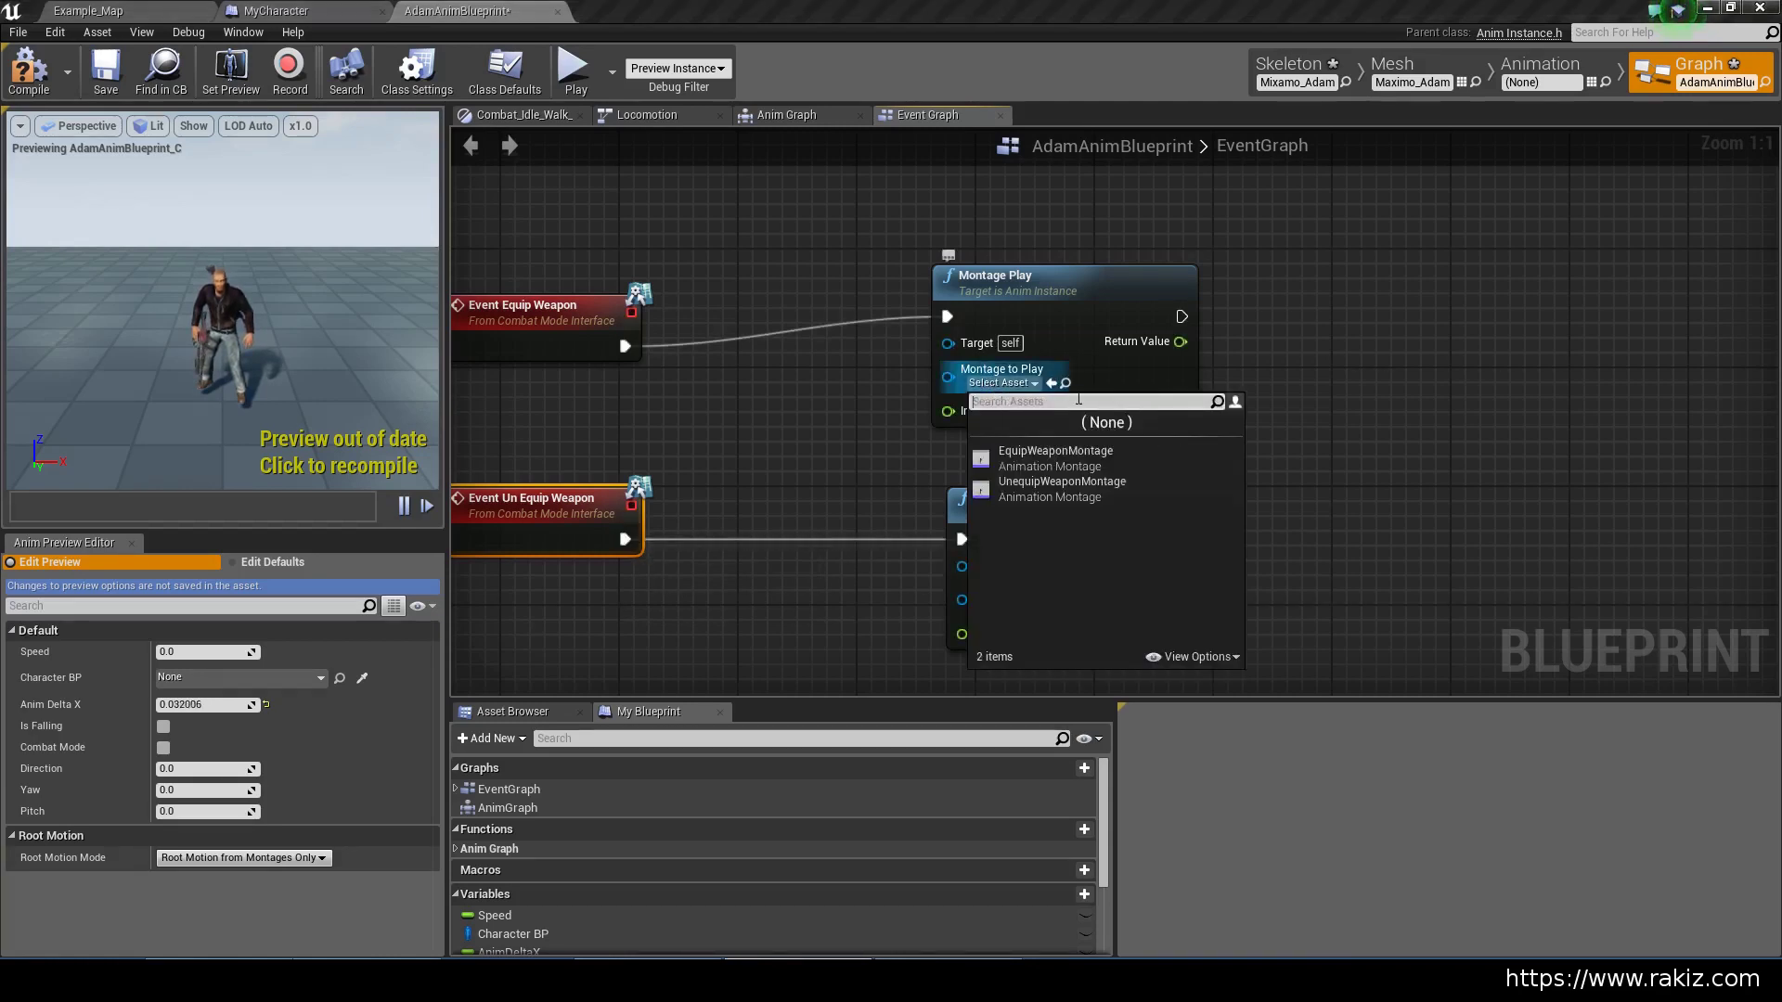
pyautogui.click(1024, 449)
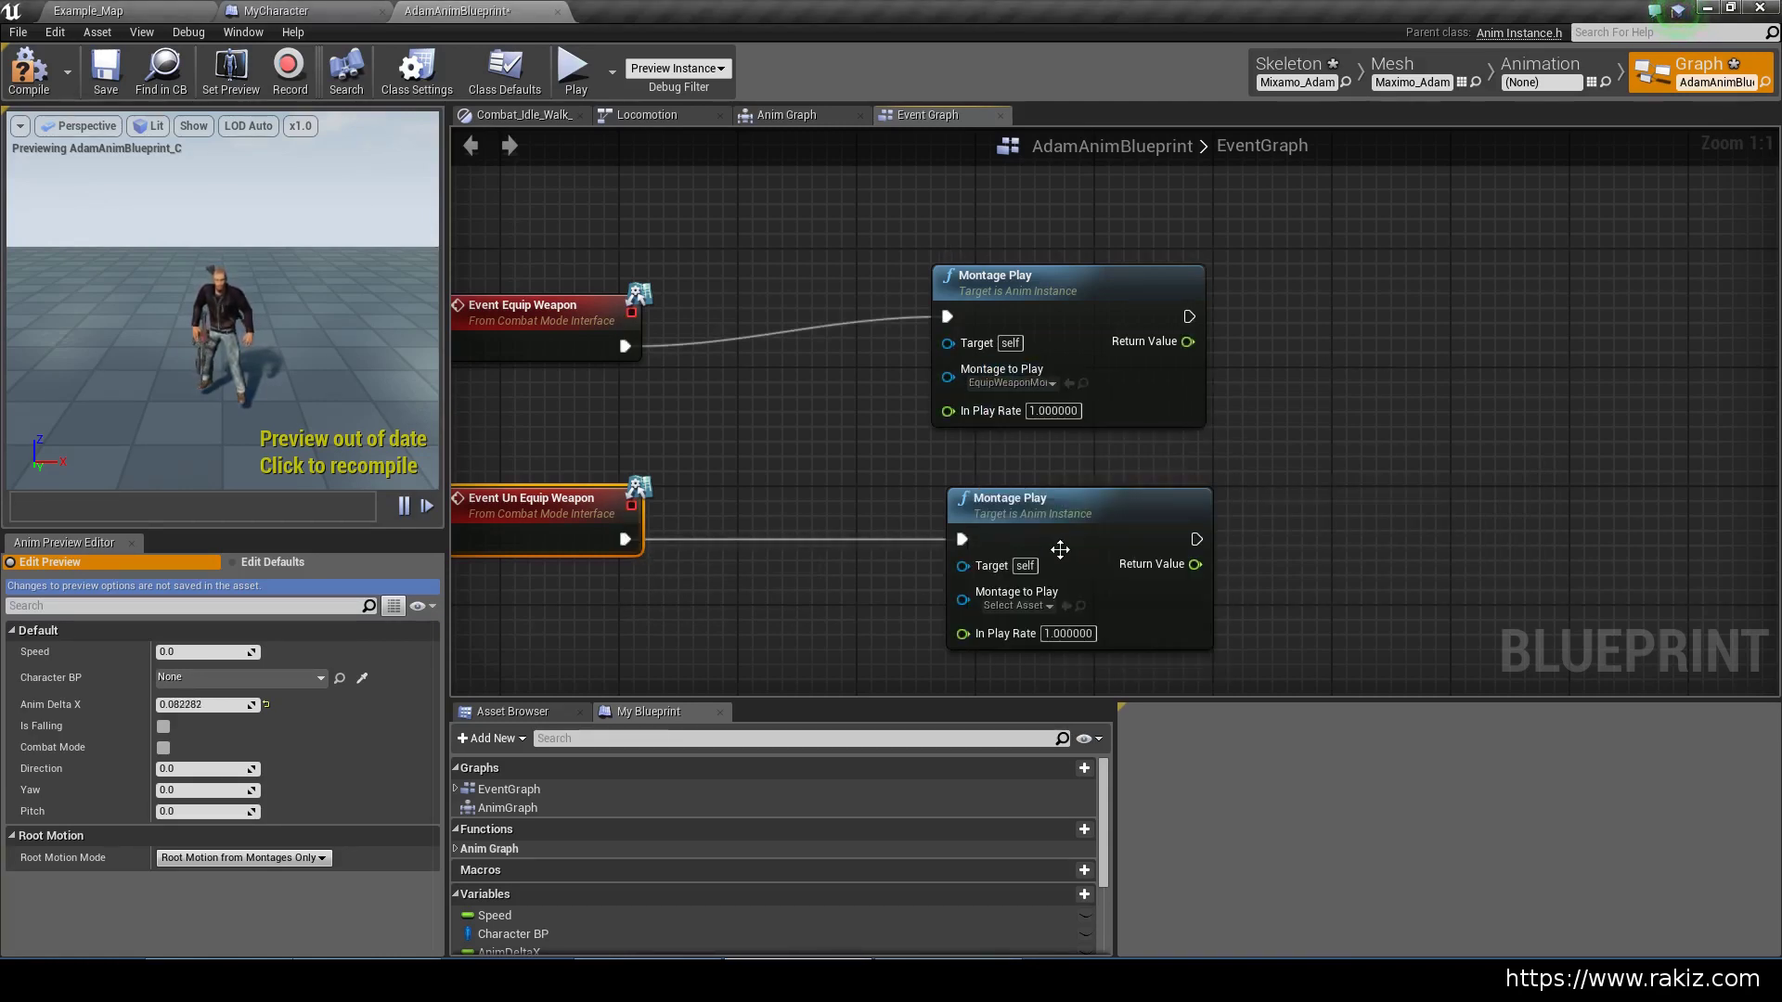
pyautogui.click(1012, 605)
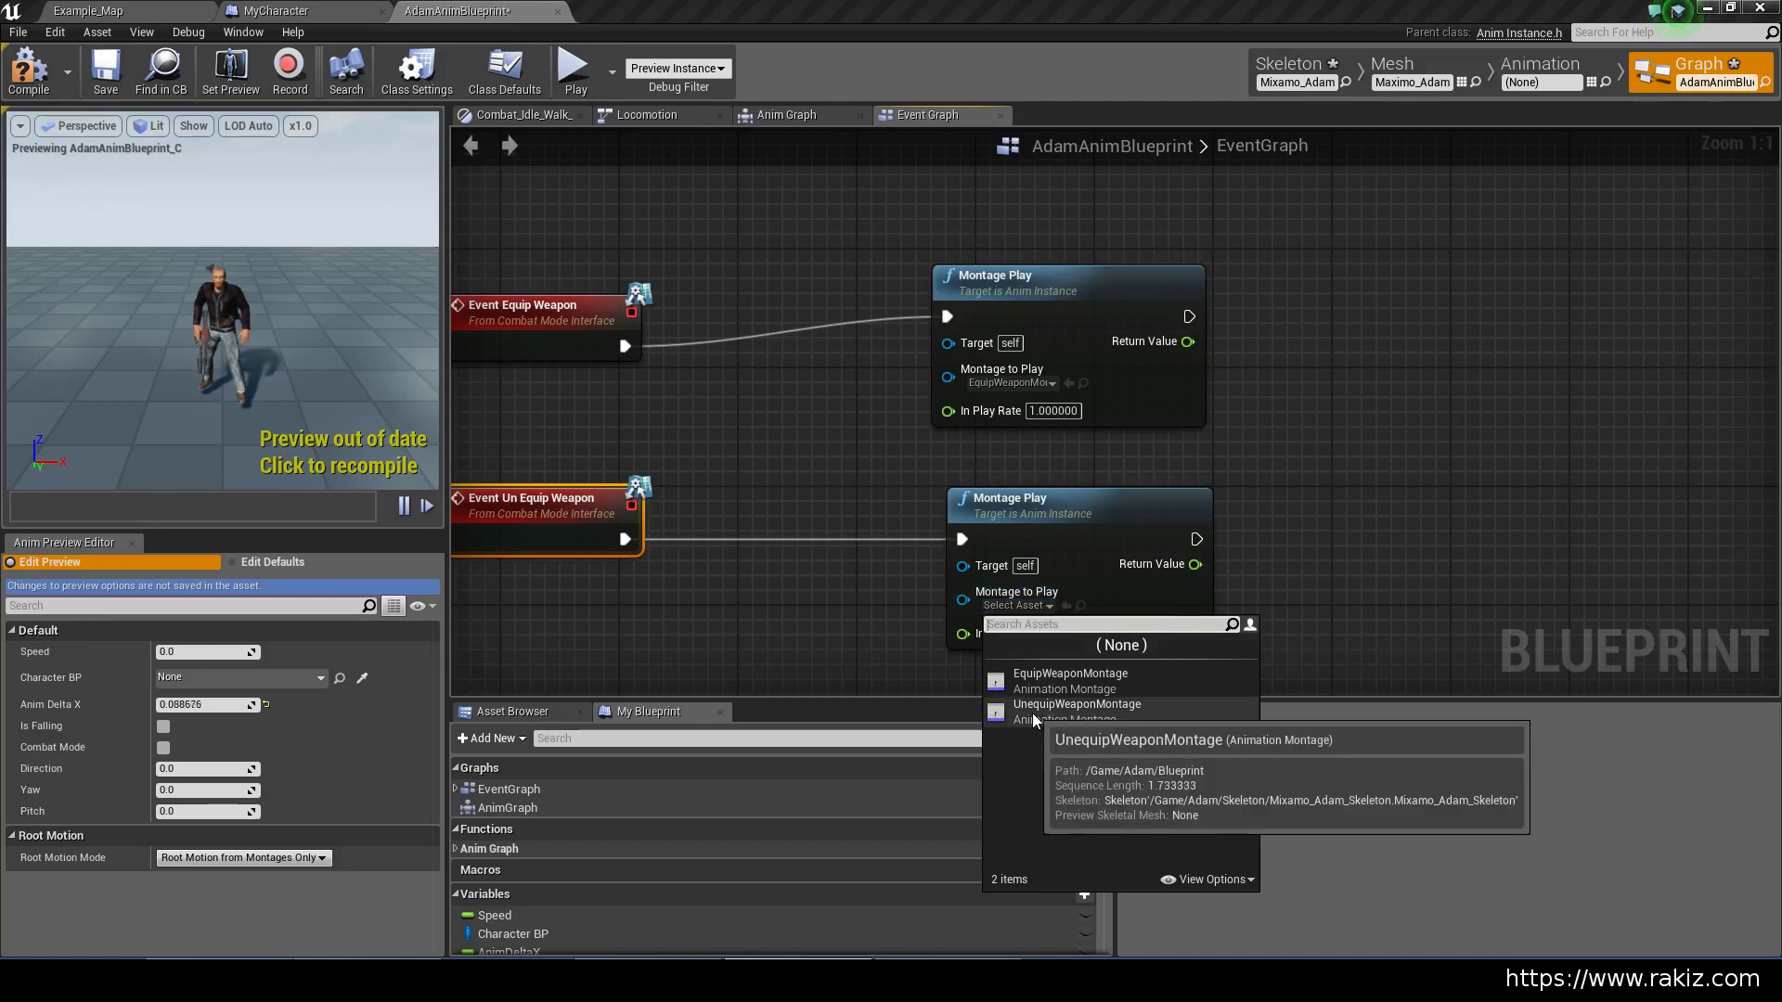
pyautogui.click(1038, 711)
pyautogui.moveTo(817, 638); pyautogui.dragTo(909, 523, button='right')
pyautogui.rightClick(910, 523)
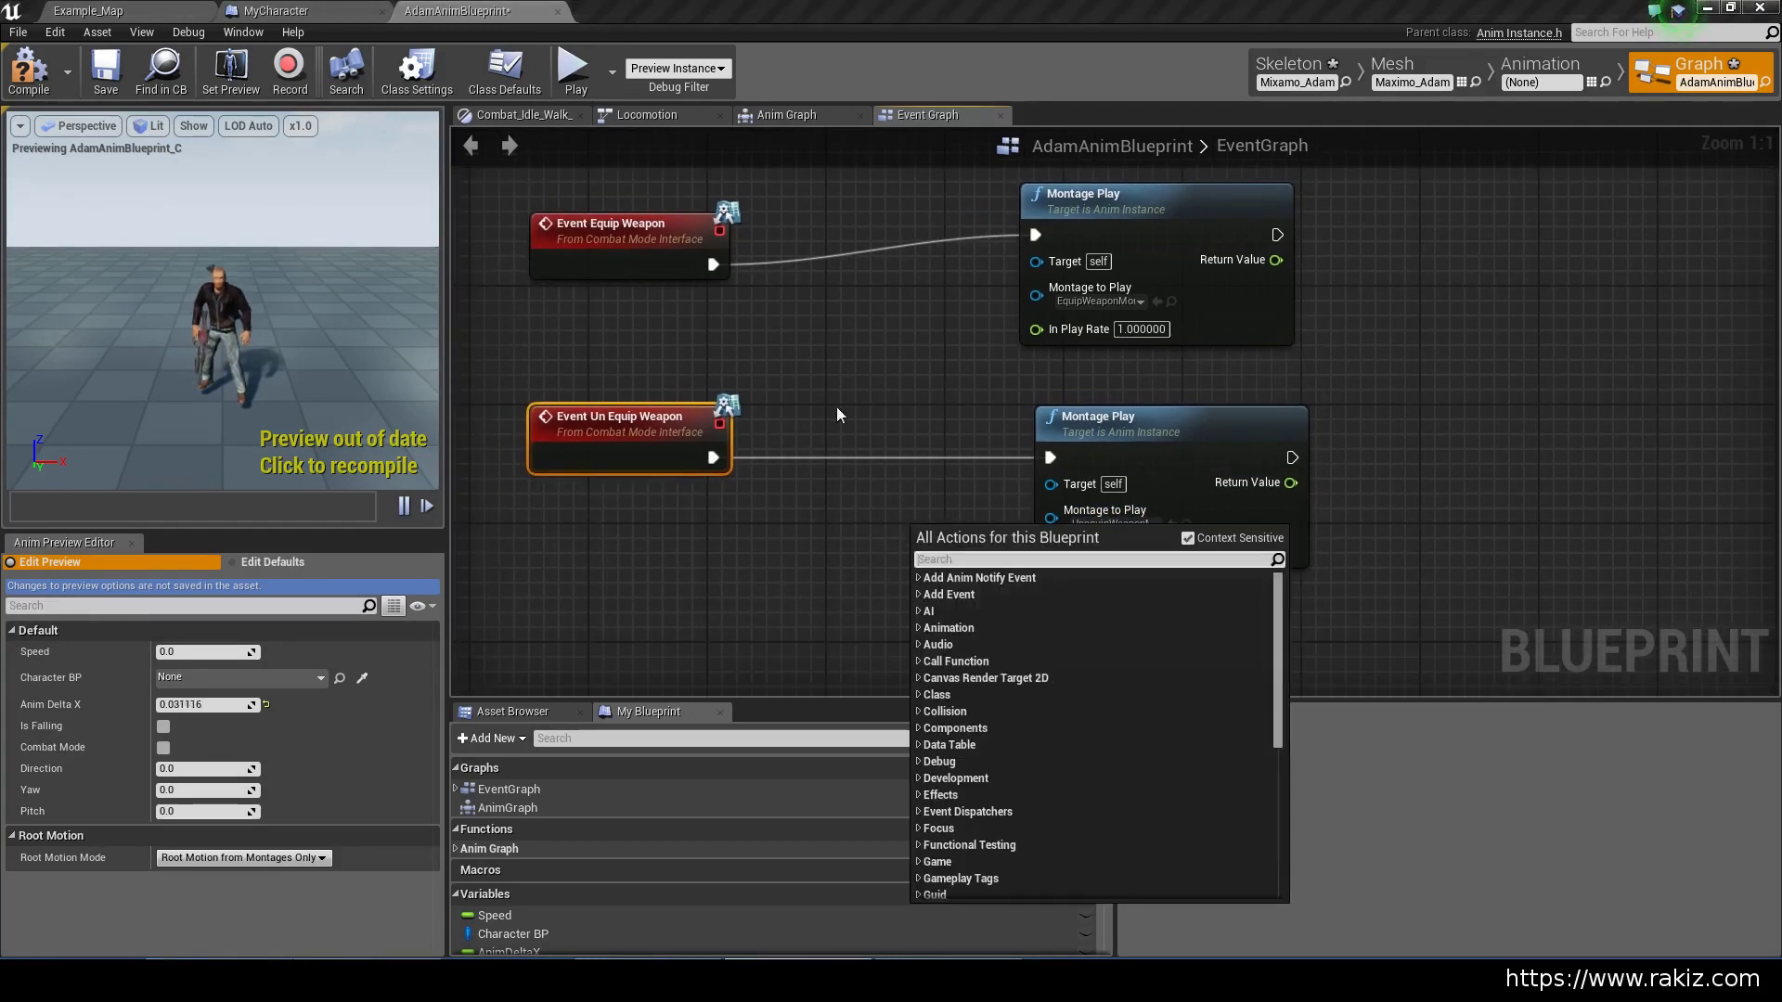
pyautogui.click(837, 353)
pyautogui.click(1170, 413)
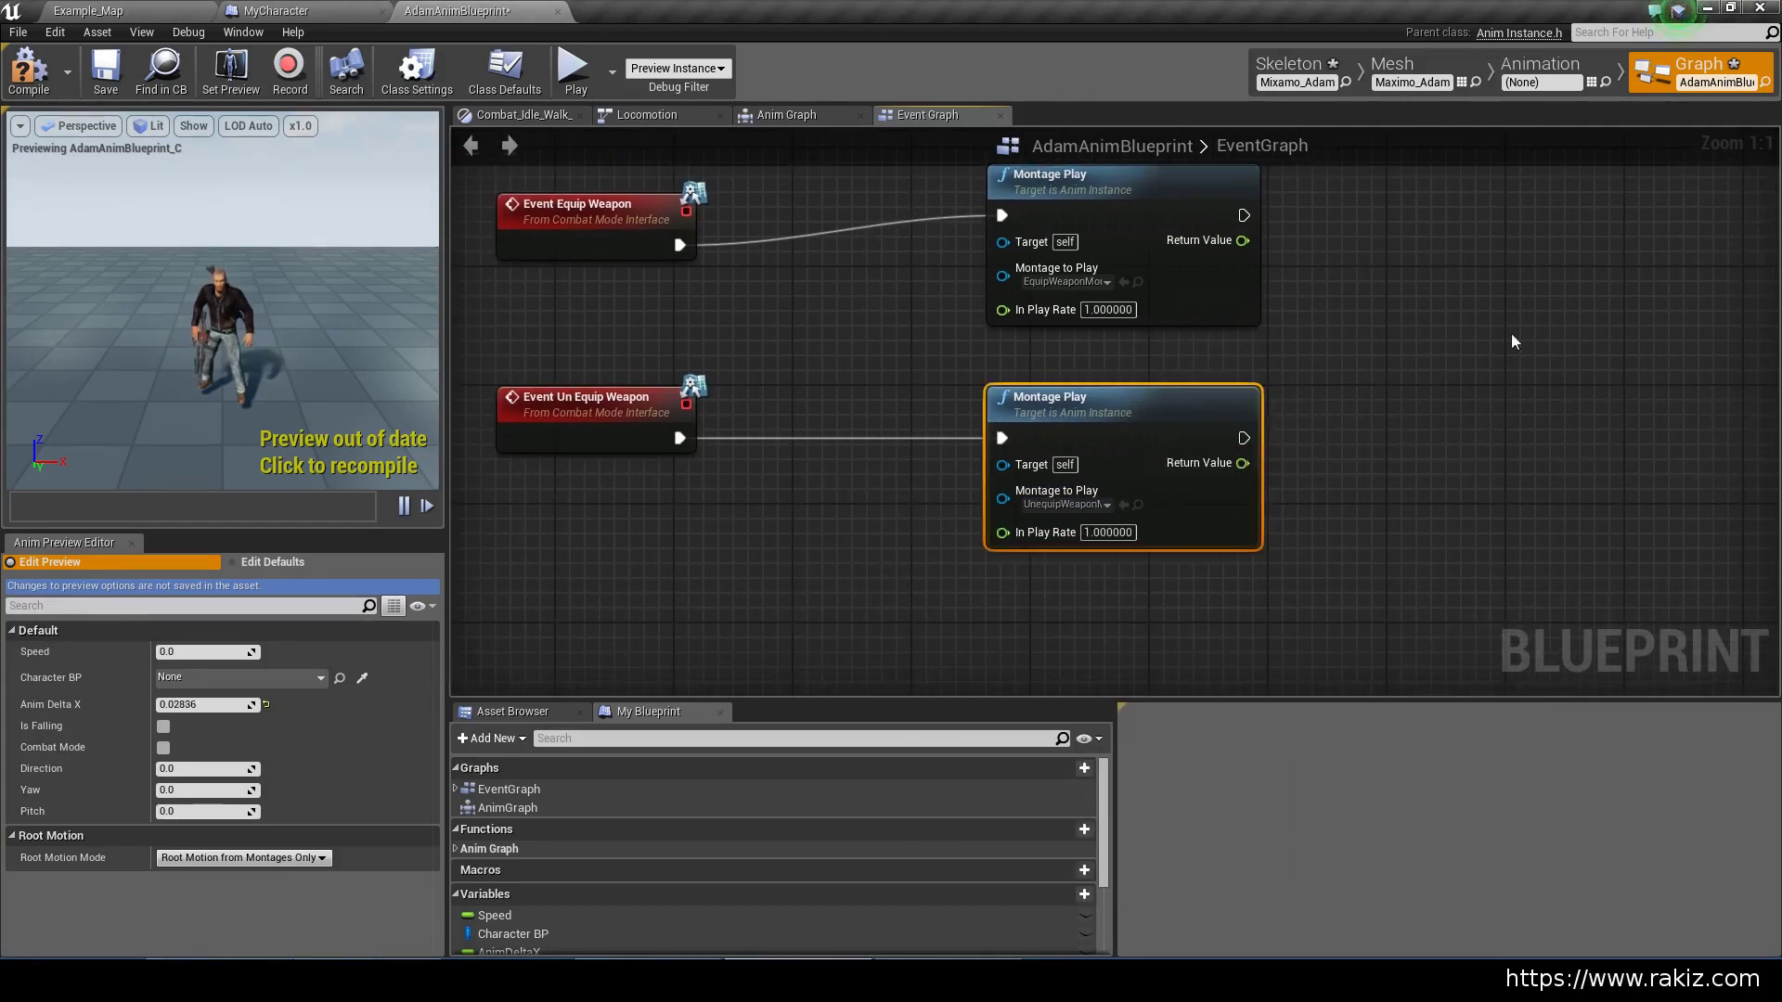
pyautogui.moveTo(1511, 333); pyautogui.dragTo(1251, 355, button='right')
pyautogui.rightClick(1278, 410)
pyautogui.scroll(-4, 1122, 315)
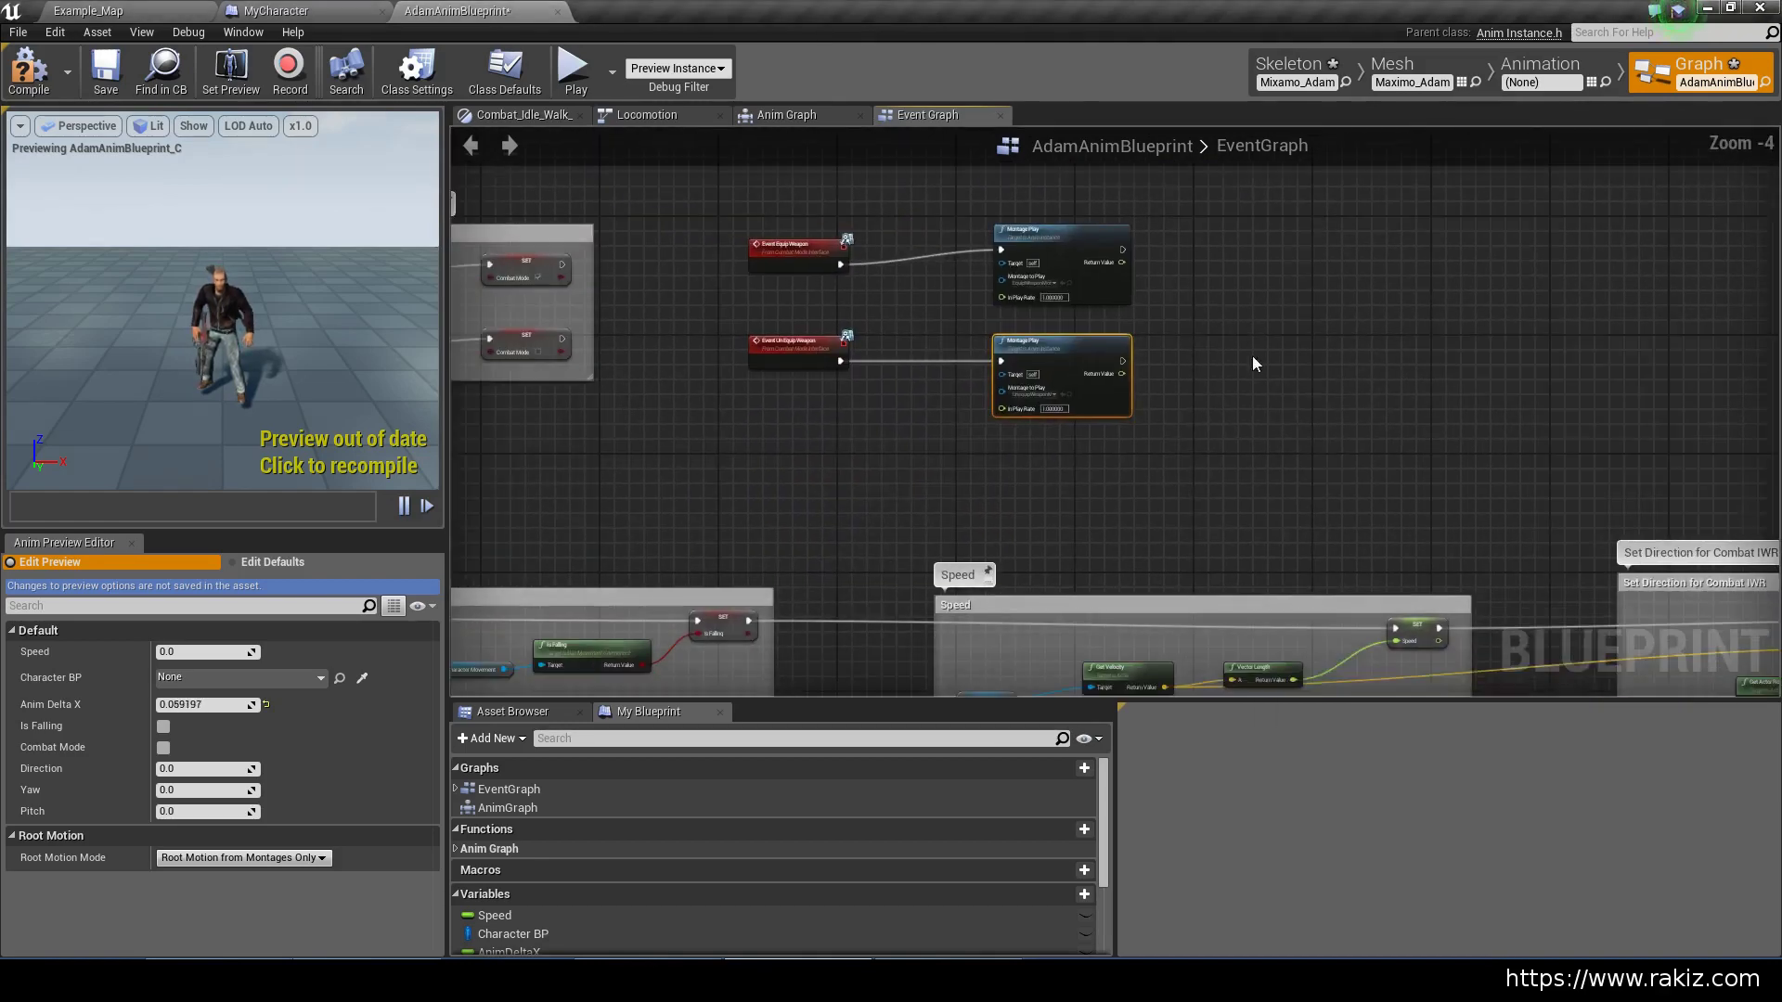
# Wrap the two events and their Montage Play nodes in a comment titled 'Equip Weapon Montages'
pyautogui.rightClick(1212, 310)
pyautogui.click(1216, 466)
pyautogui.moveTo(1216, 466); pyautogui.dragTo(674, 178)
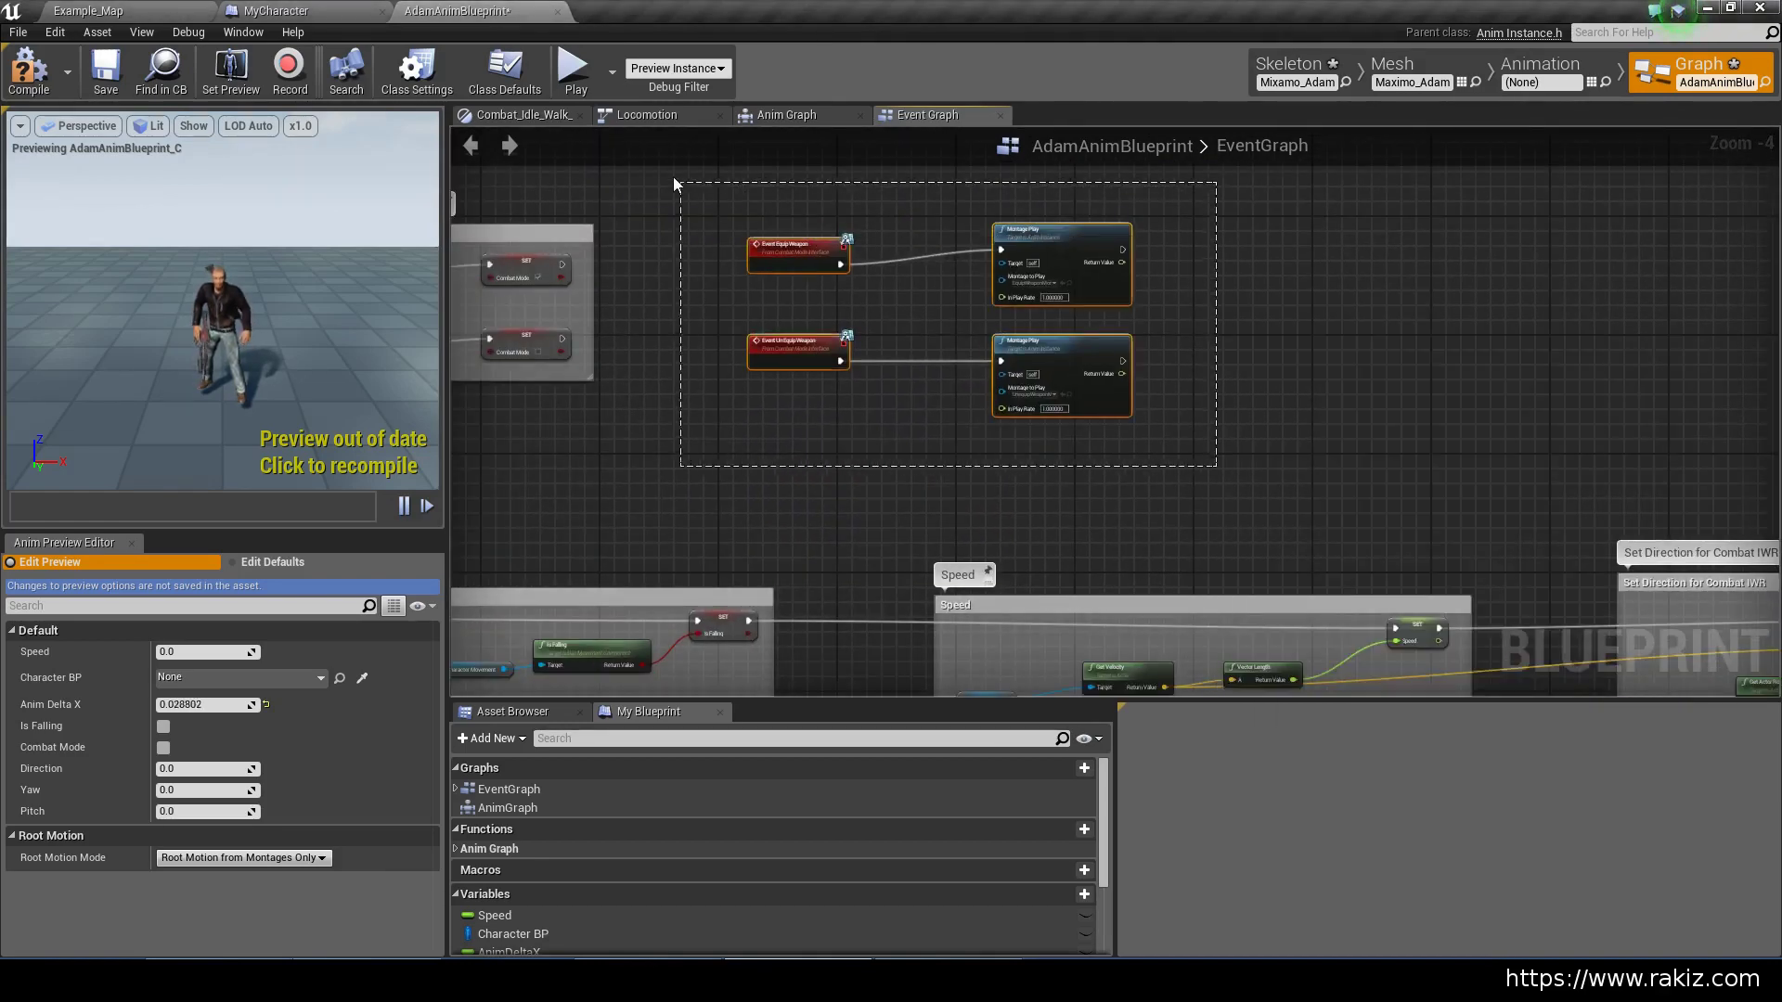
pyautogui.write('c')
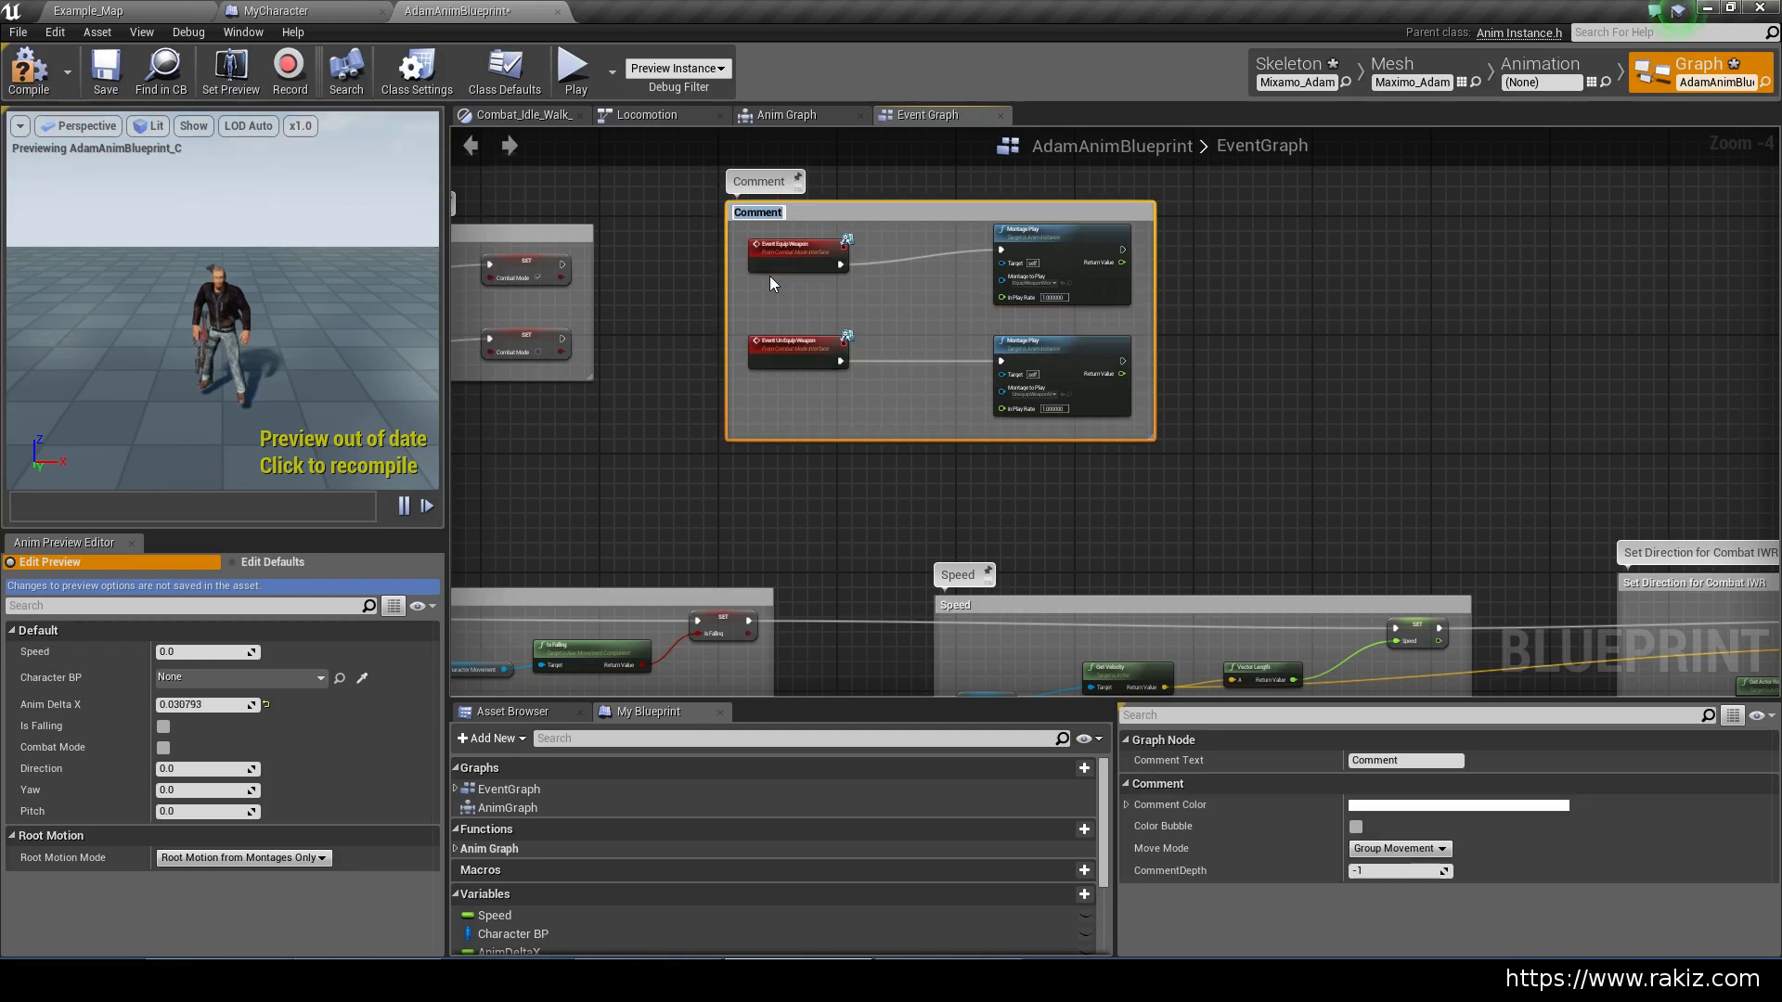
pyautogui.write('Equip Wepa')
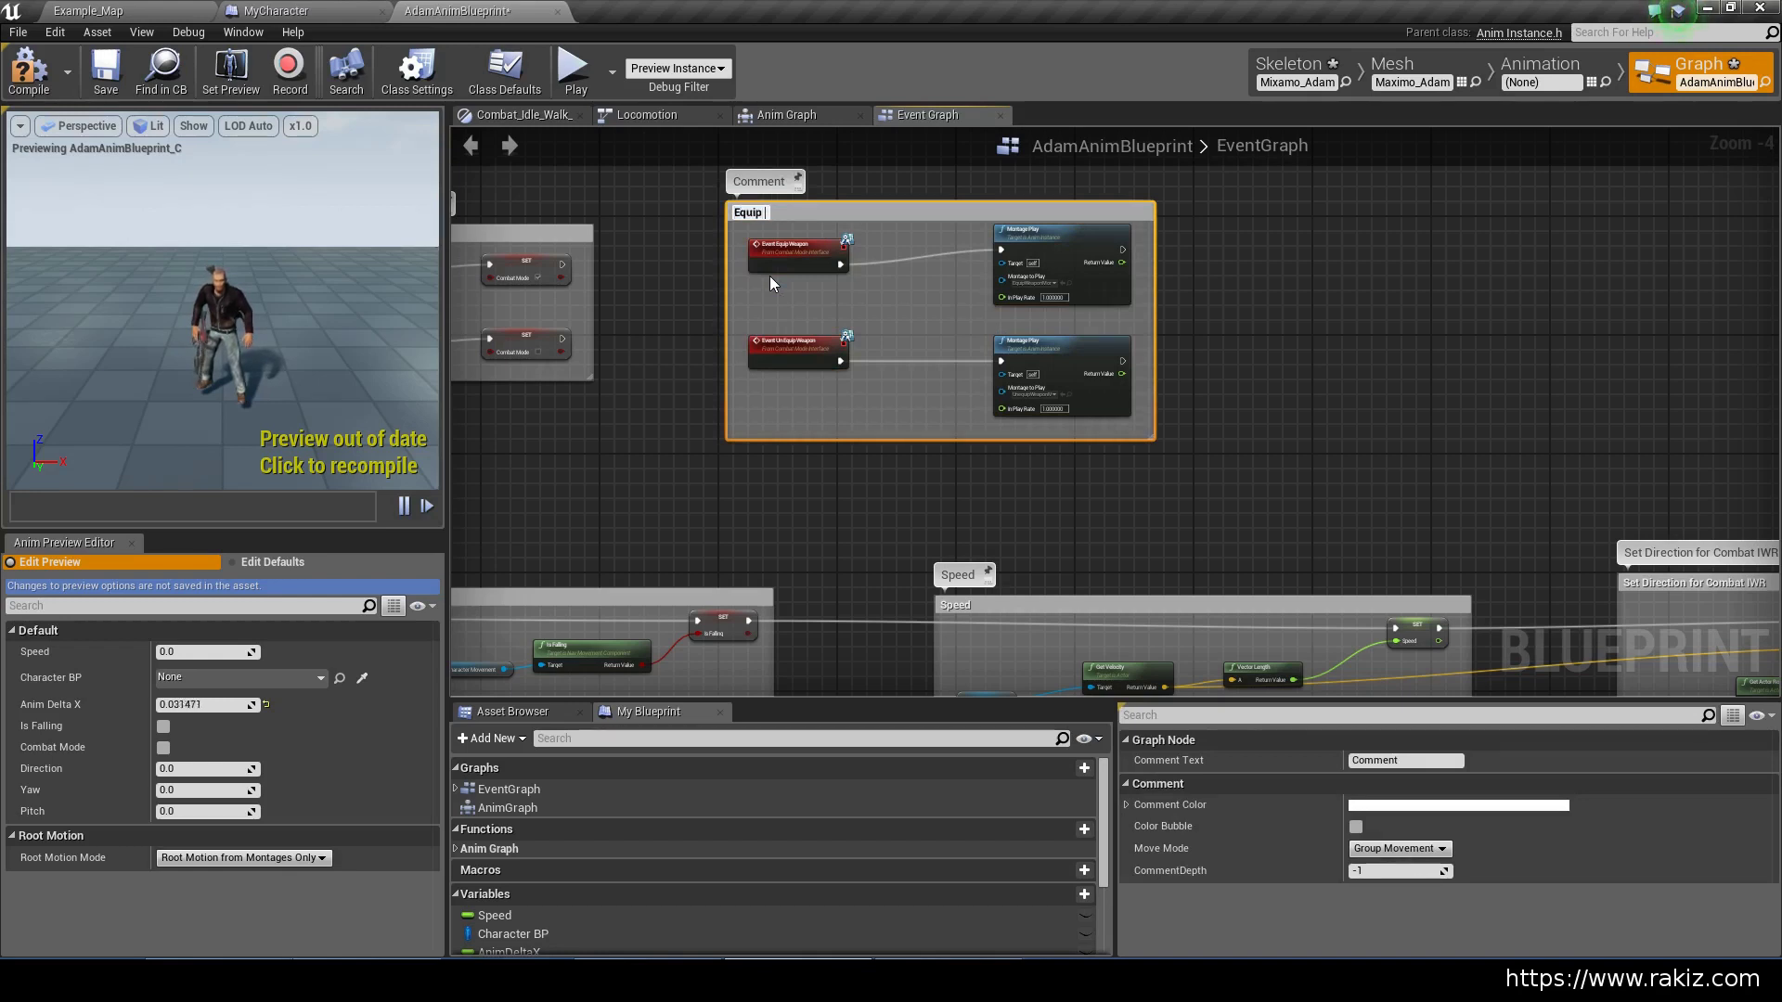
pyautogui.press('BackSpace')
pyautogui.press('BackSpace')
pyautogui.write('apon Montages')
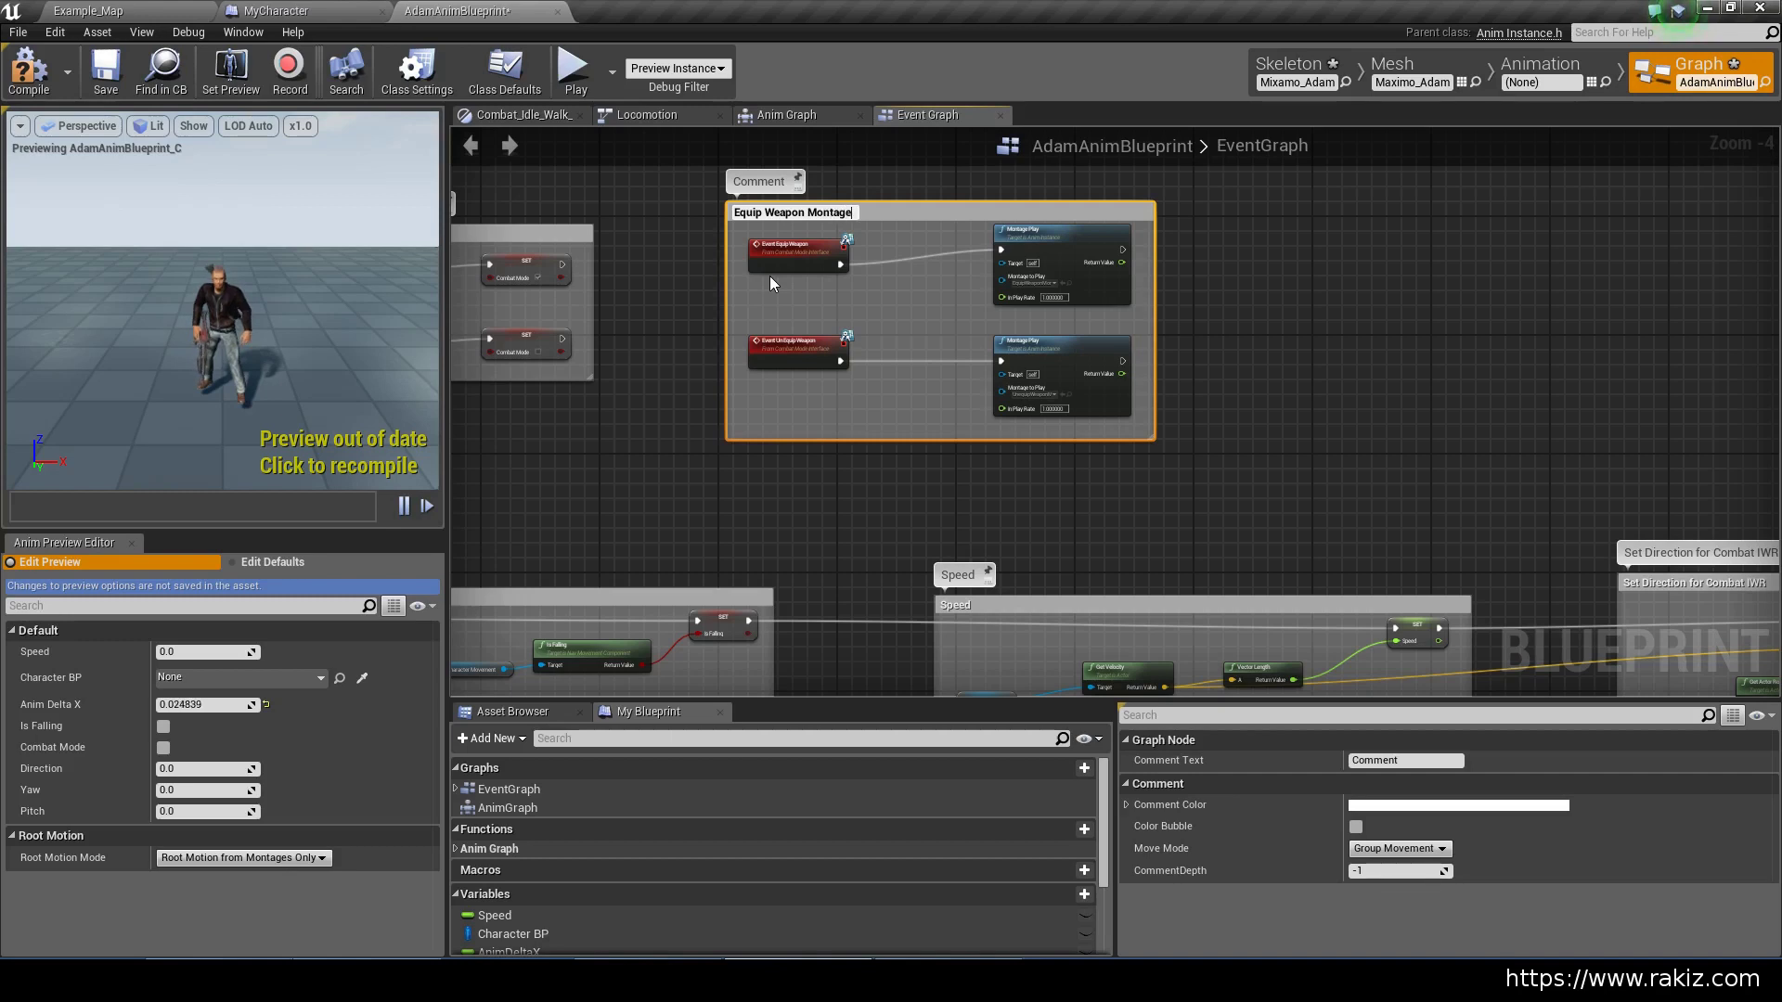
pyautogui.press('Return')
pyautogui.moveTo(1321, 332); pyautogui.dragTo(1032, 375, button='right')
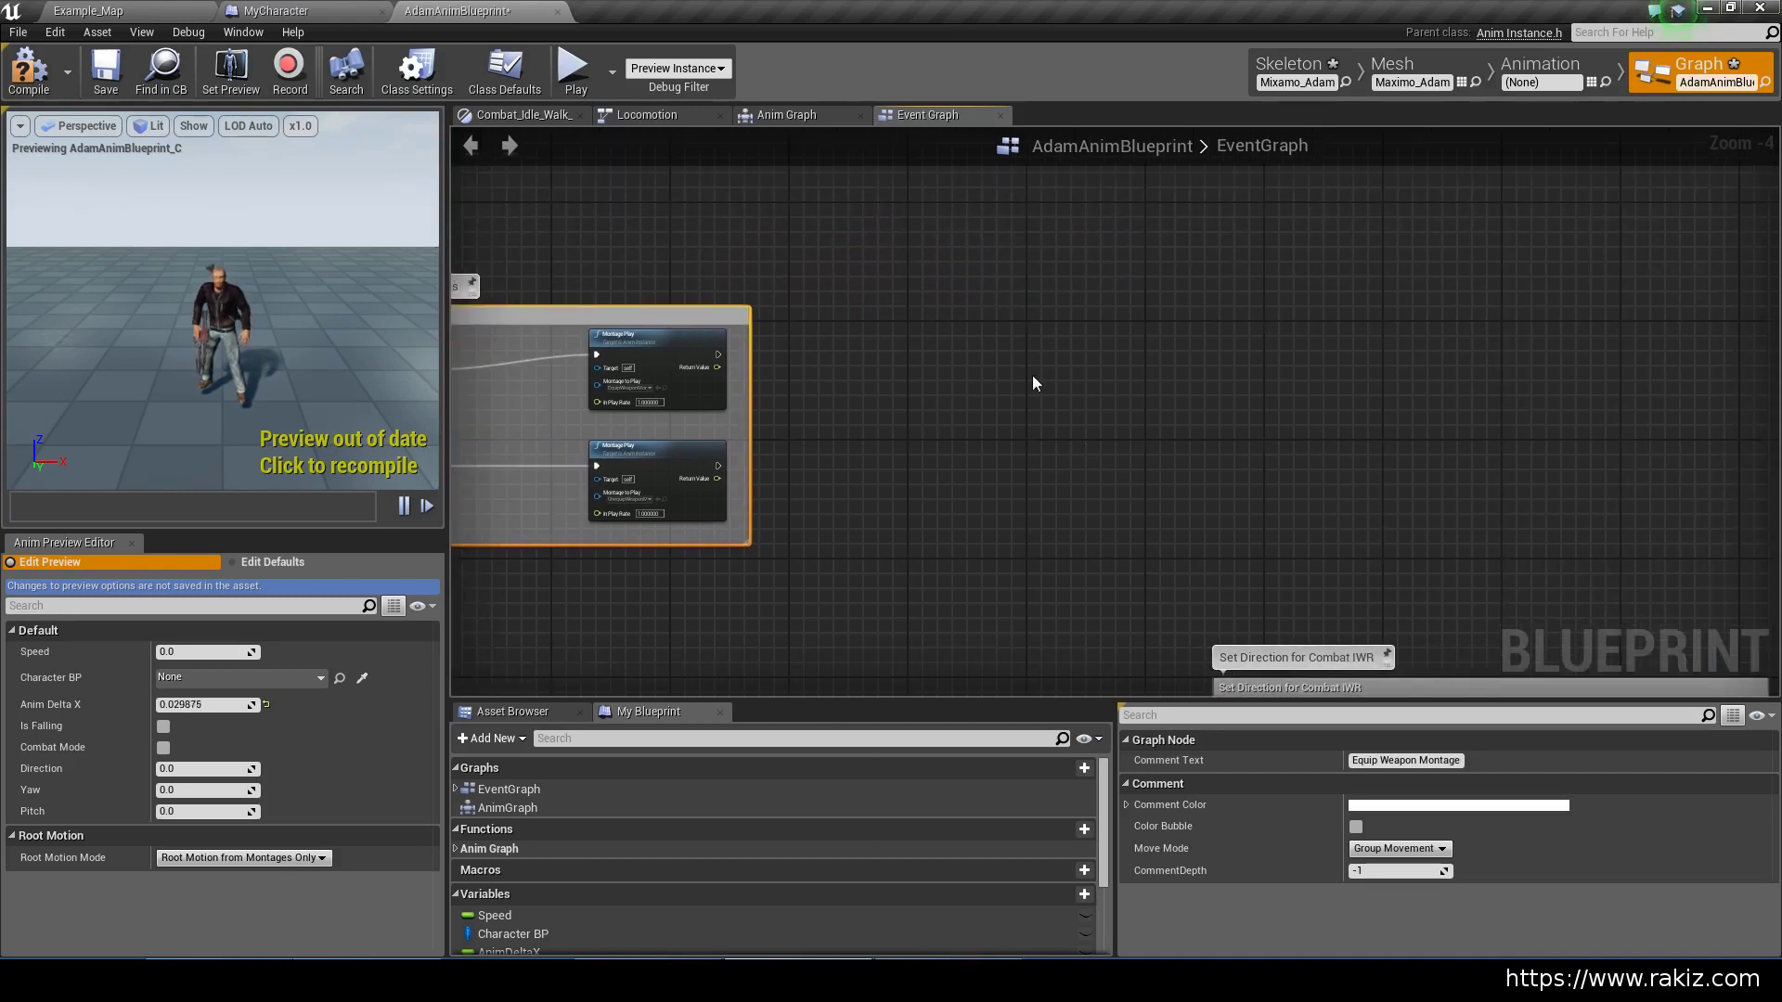
# Place AnimNotify_EquipWeapon and AnimNotify_UnequipWeapon event nodes, then switch back to Example_Map
pyautogui.rightClick(1039, 348)
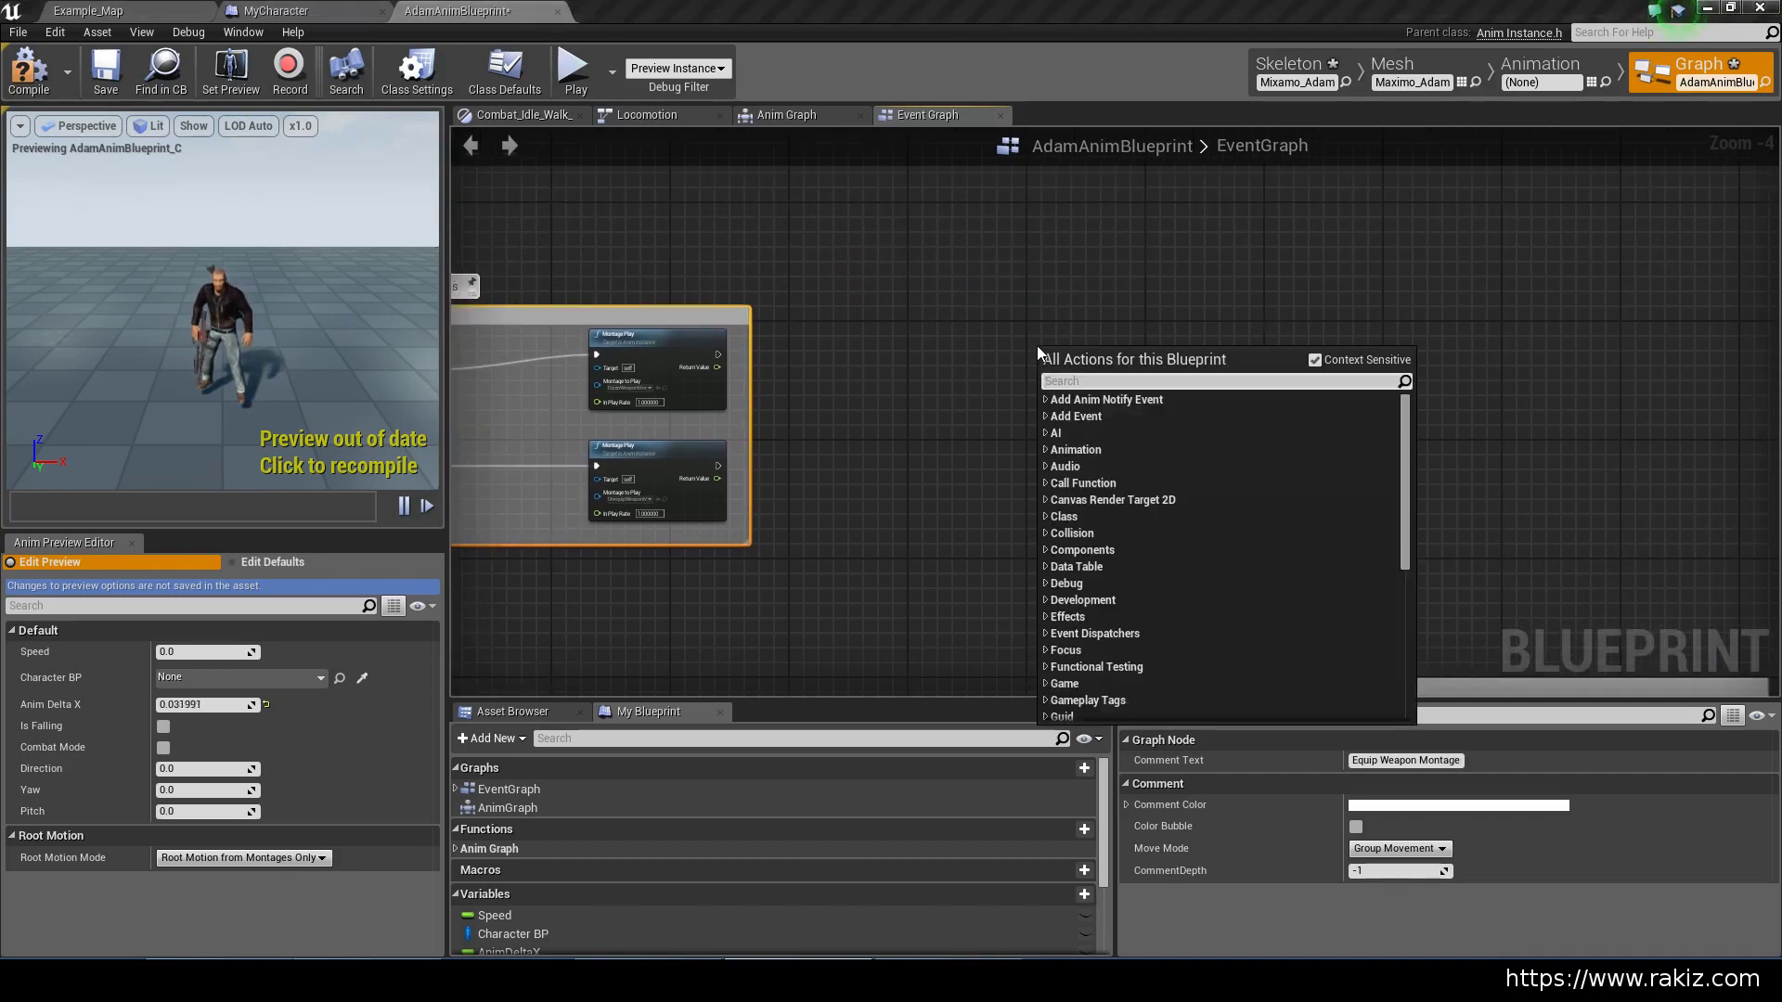
pyautogui.click(1048, 398)
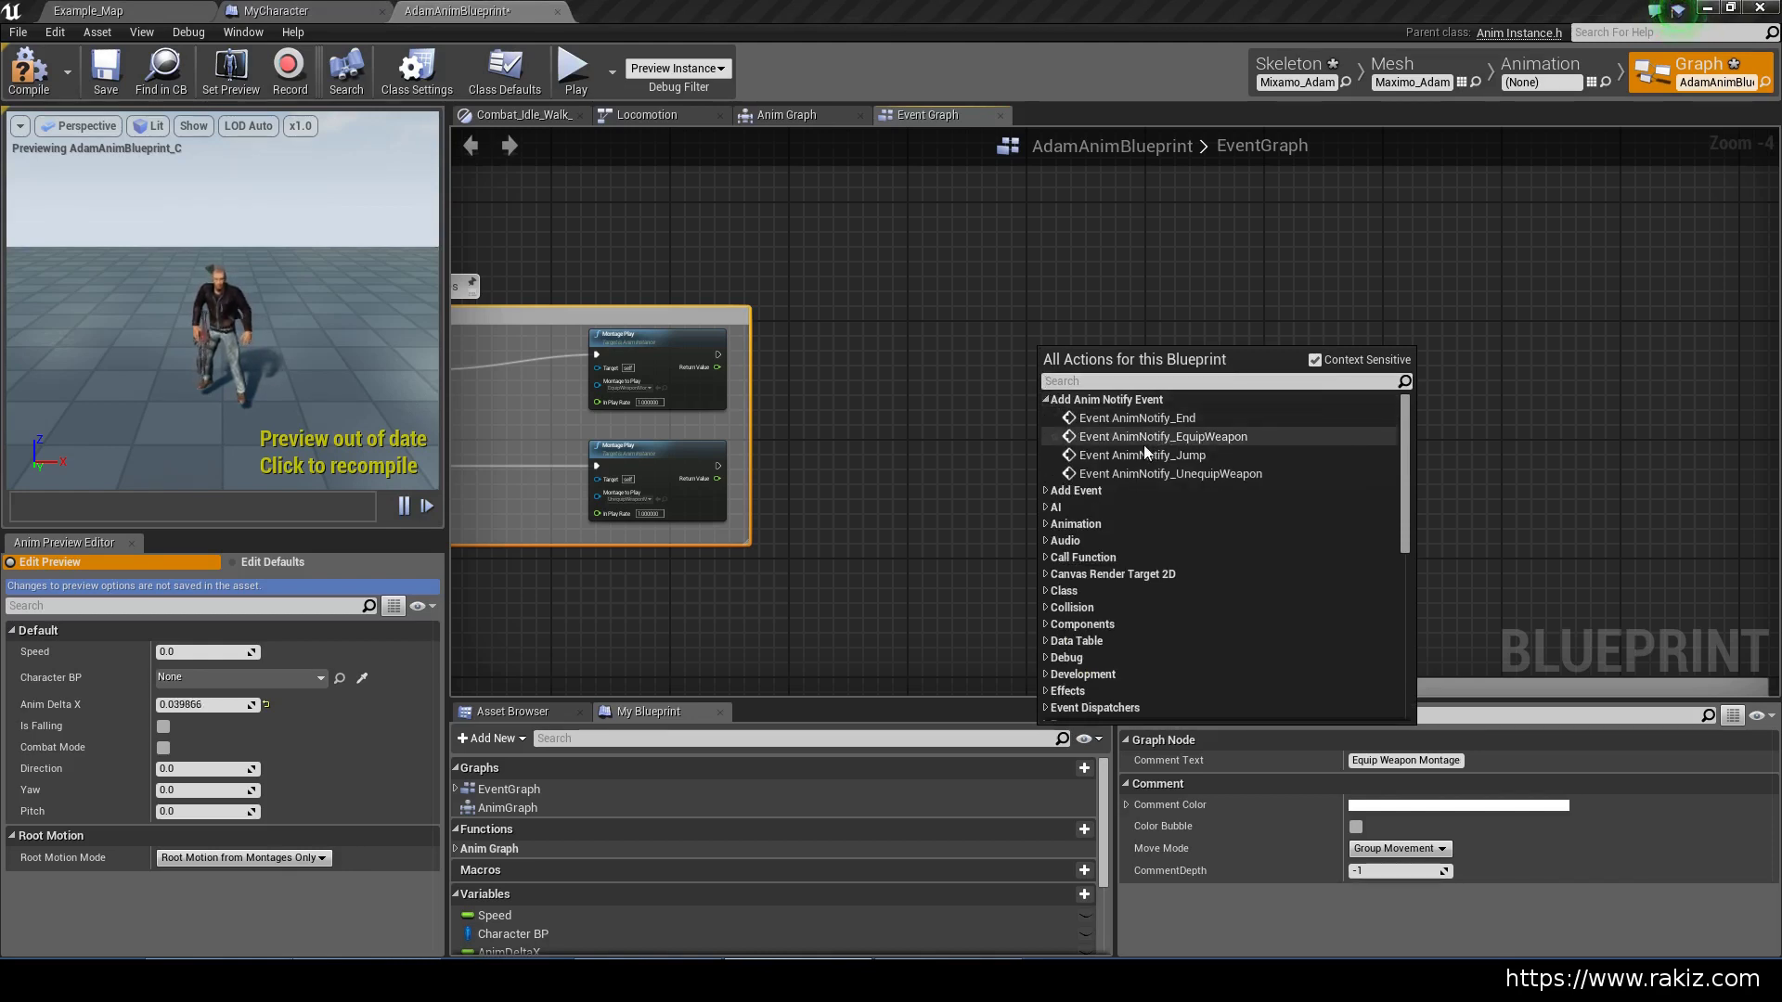
pyautogui.click(1134, 436)
pyautogui.rightClick(1042, 430)
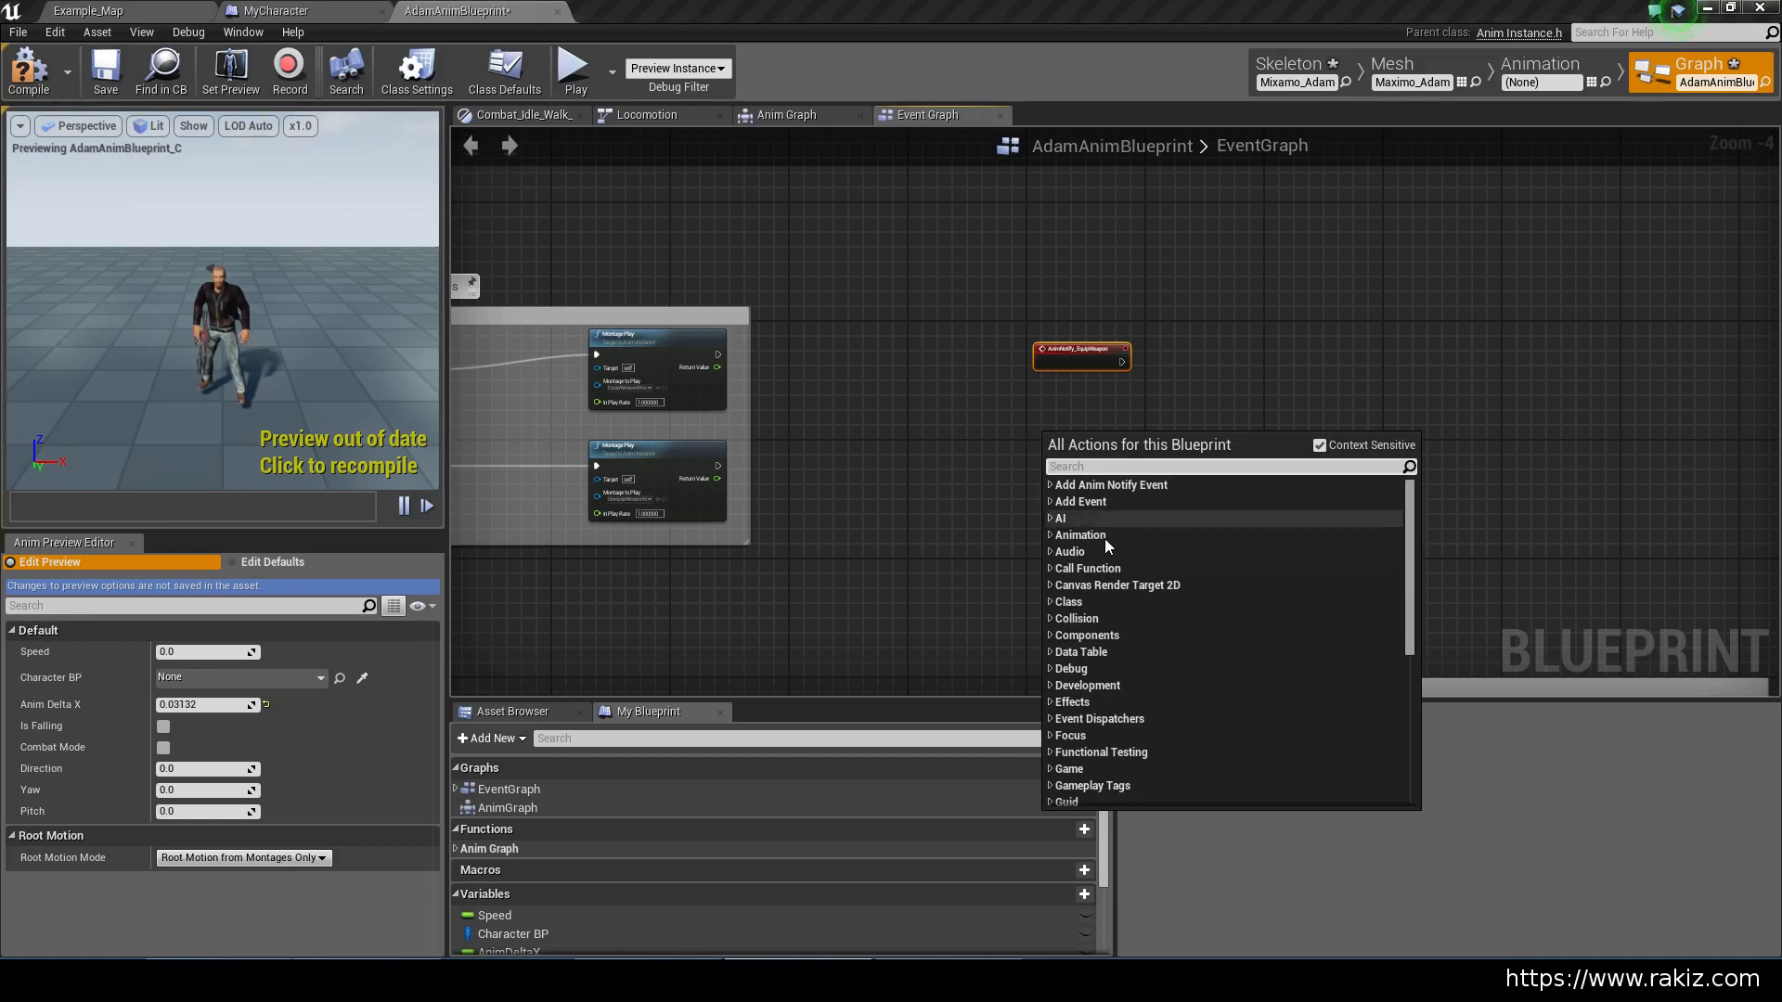
pyautogui.click(1051, 484)
pyautogui.click(1134, 557)
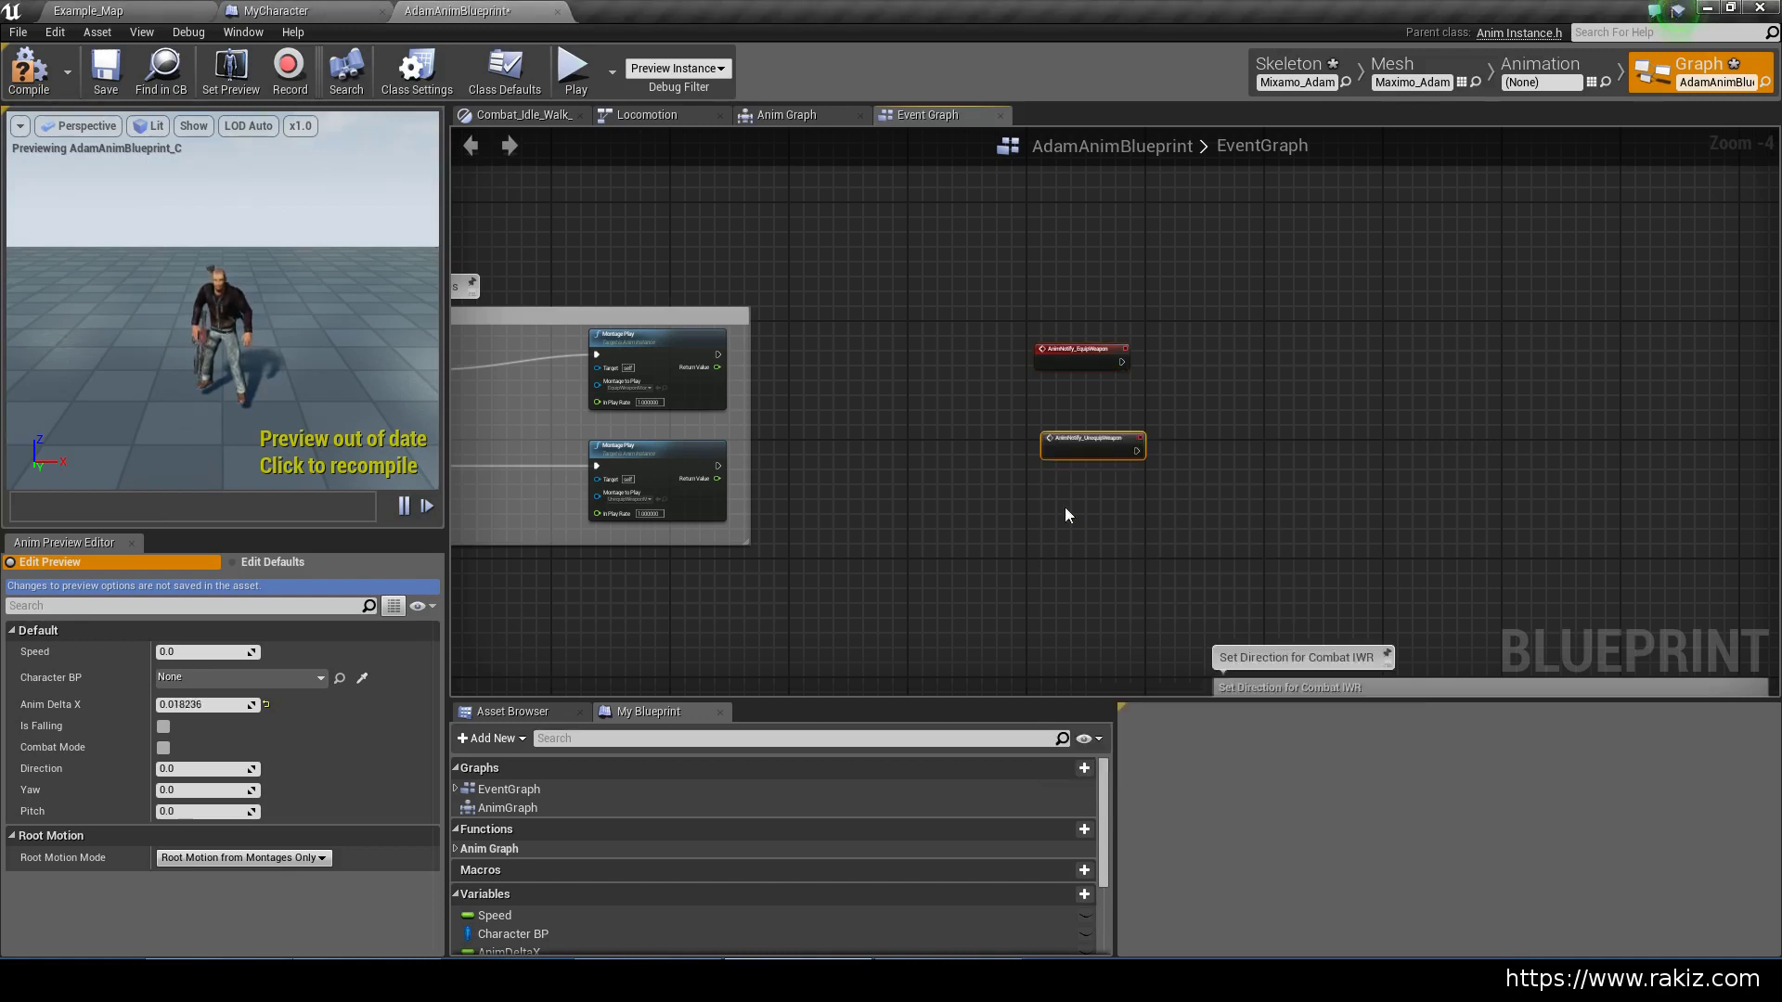
pyautogui.moveTo(1044, 460); pyautogui.dragTo(1022, 478)
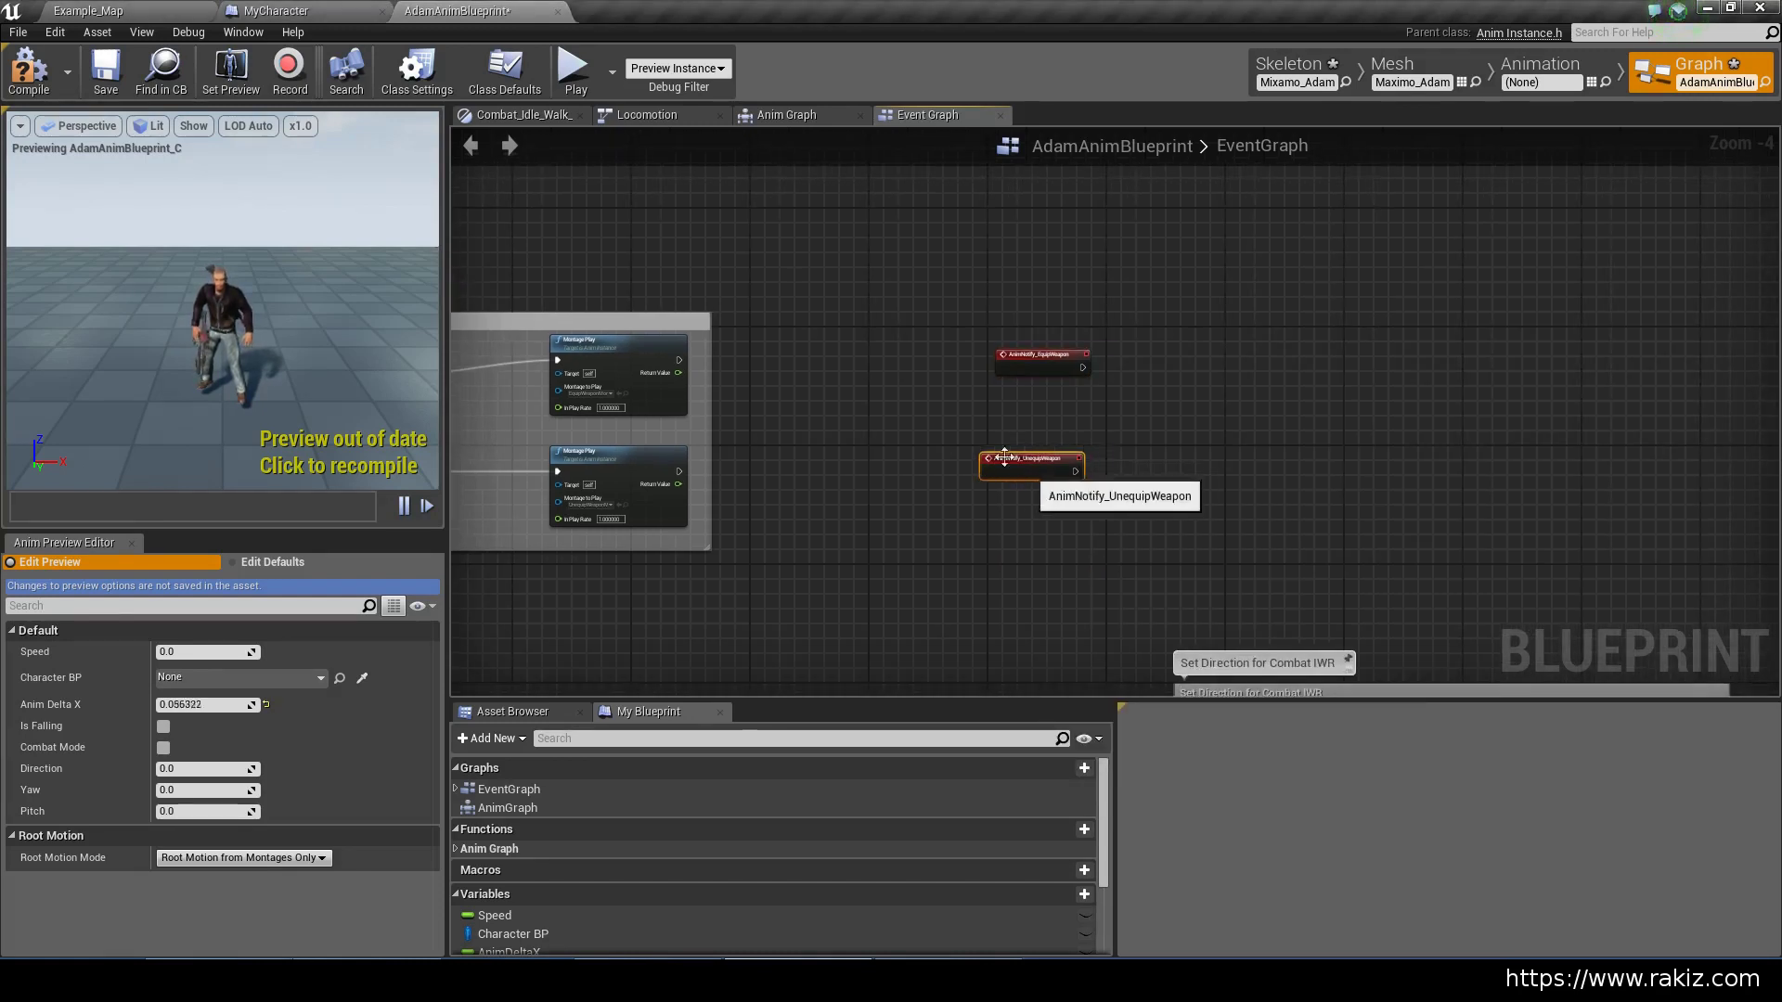
pyautogui.click(88, 10)
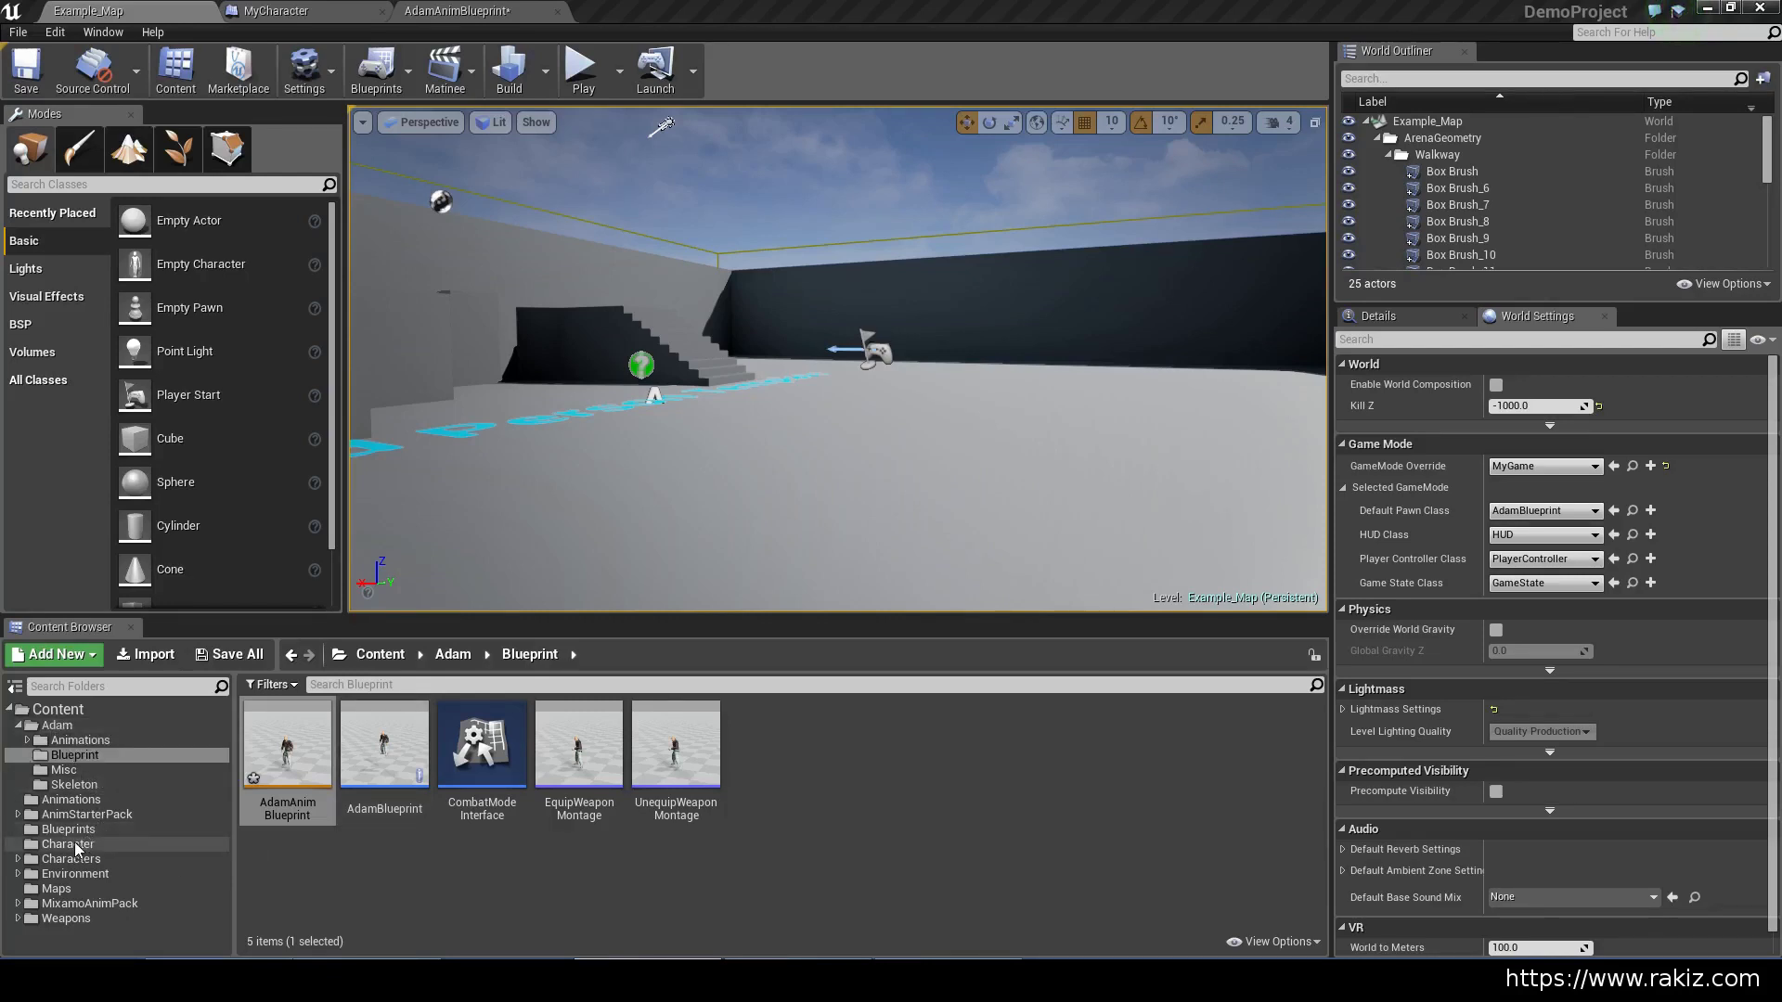
# Open the MyCharacter blueprint from Adam/Blueprints and bring the rifle spawn-and-attach nodes into view
pyautogui.click(58, 726)
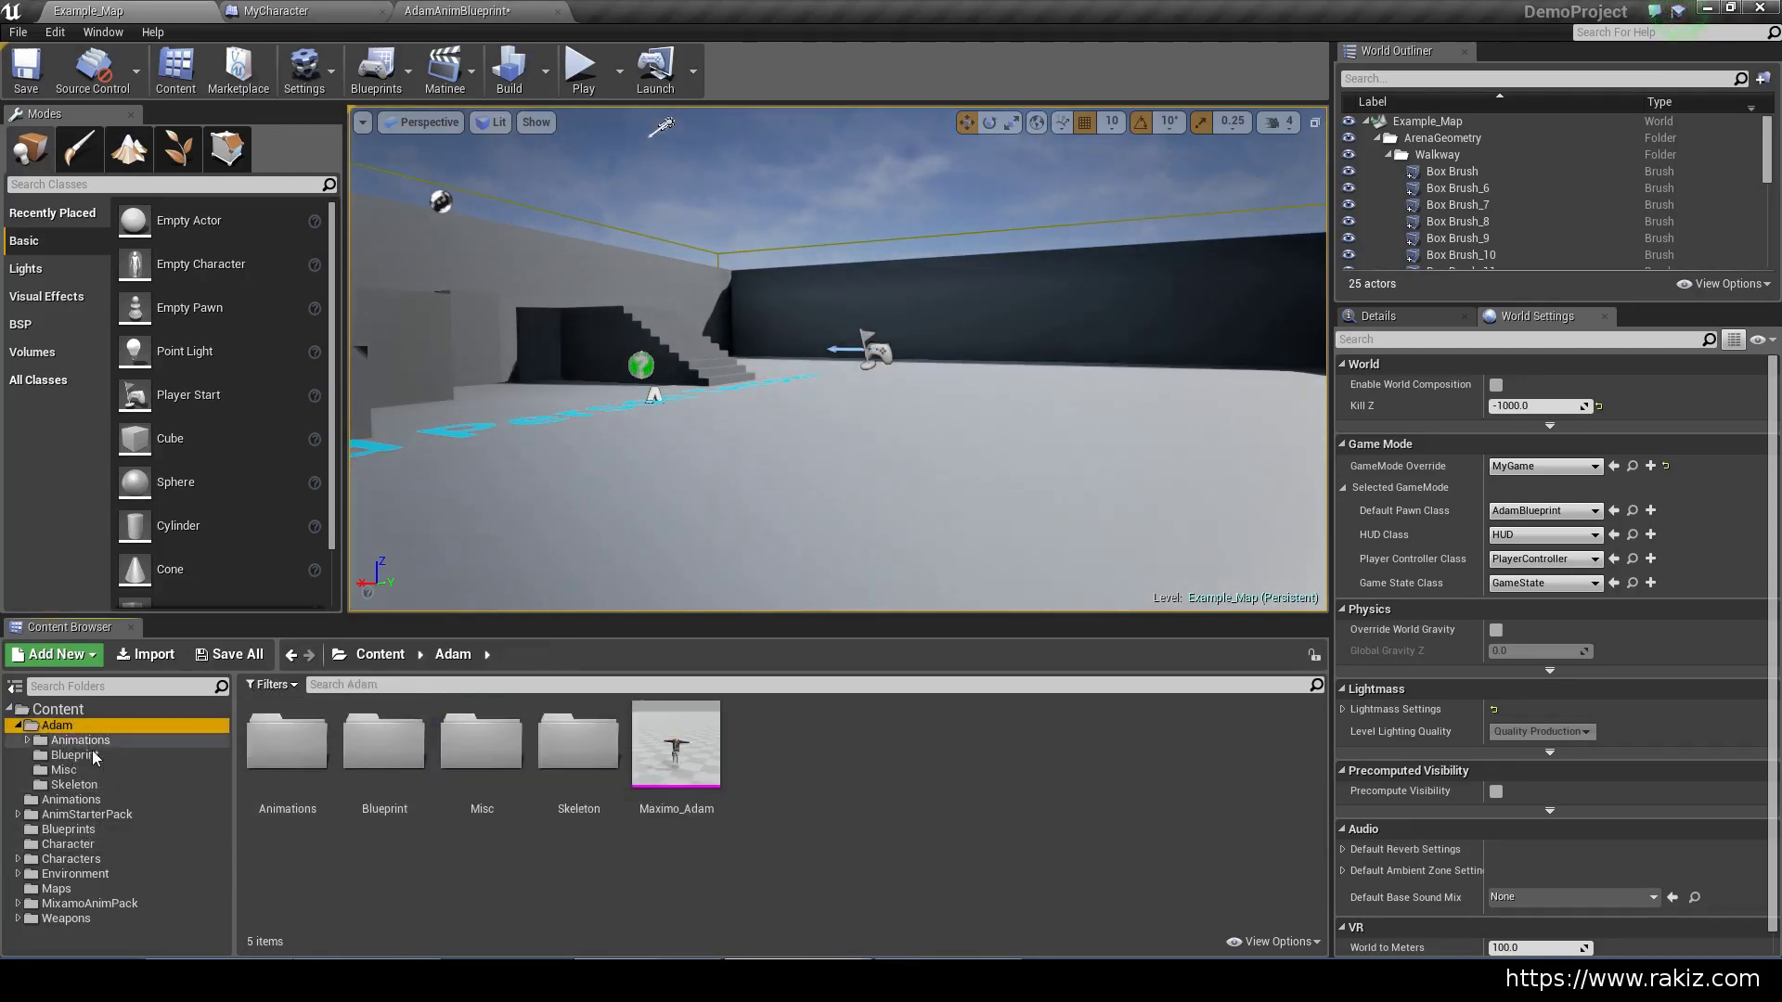
pyautogui.click(67, 829)
pyautogui.doubleClick(385, 743)
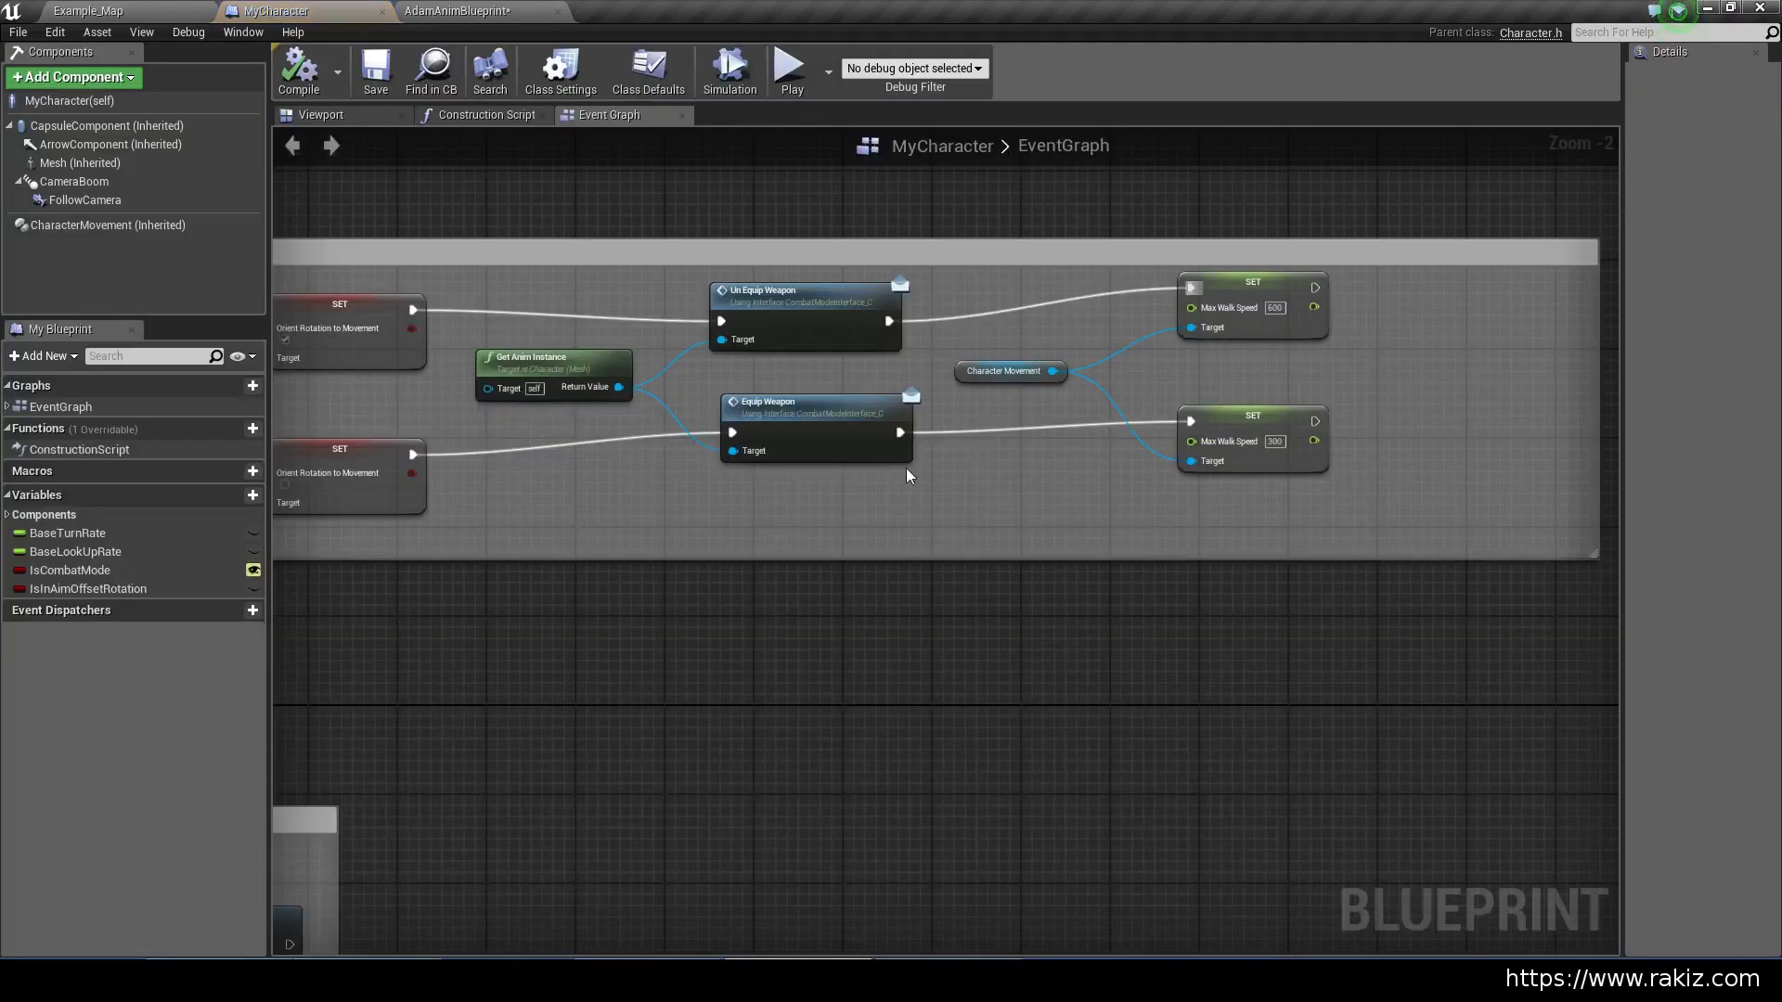
pyautogui.scroll(-6, 908, 475)
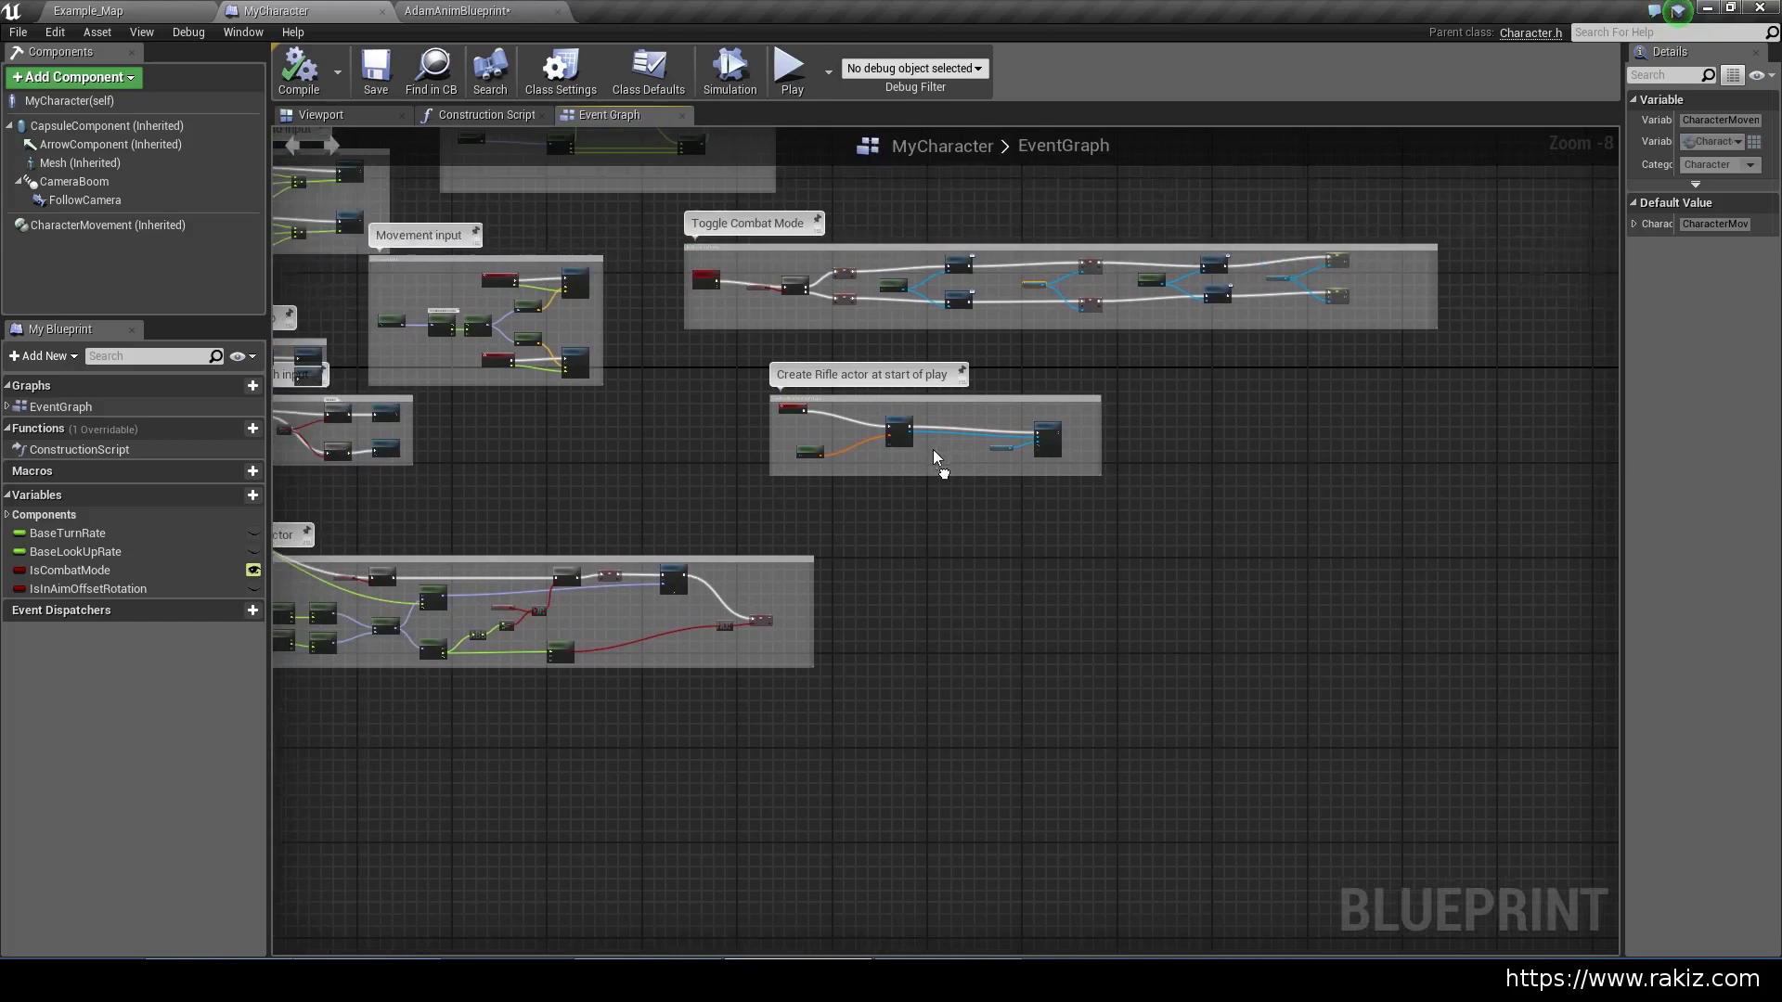
pyautogui.scroll(8, 935, 457)
pyautogui.moveTo(928, 449); pyautogui.dragTo(671, 531, button='right')
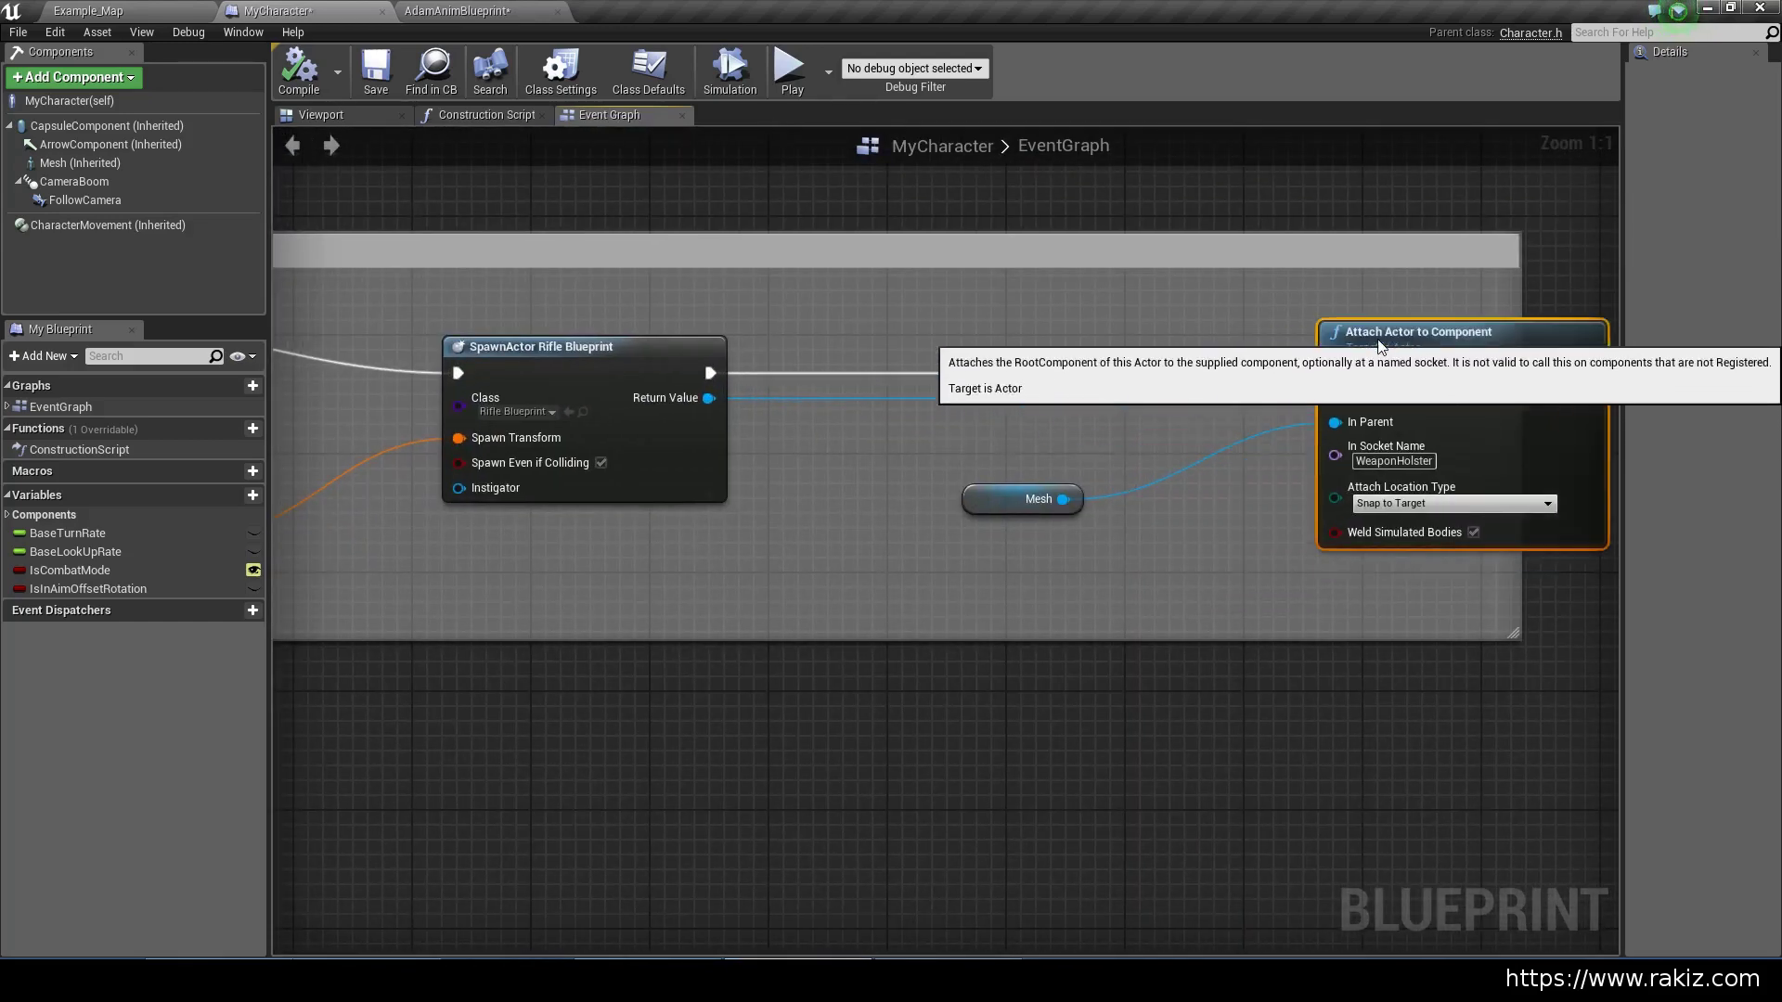
pyautogui.moveTo(1380, 346); pyautogui.dragTo(1365, 346)
# Promote the spawned rifle to a new variable named RifleBP
pyautogui.rightClick(710, 399)
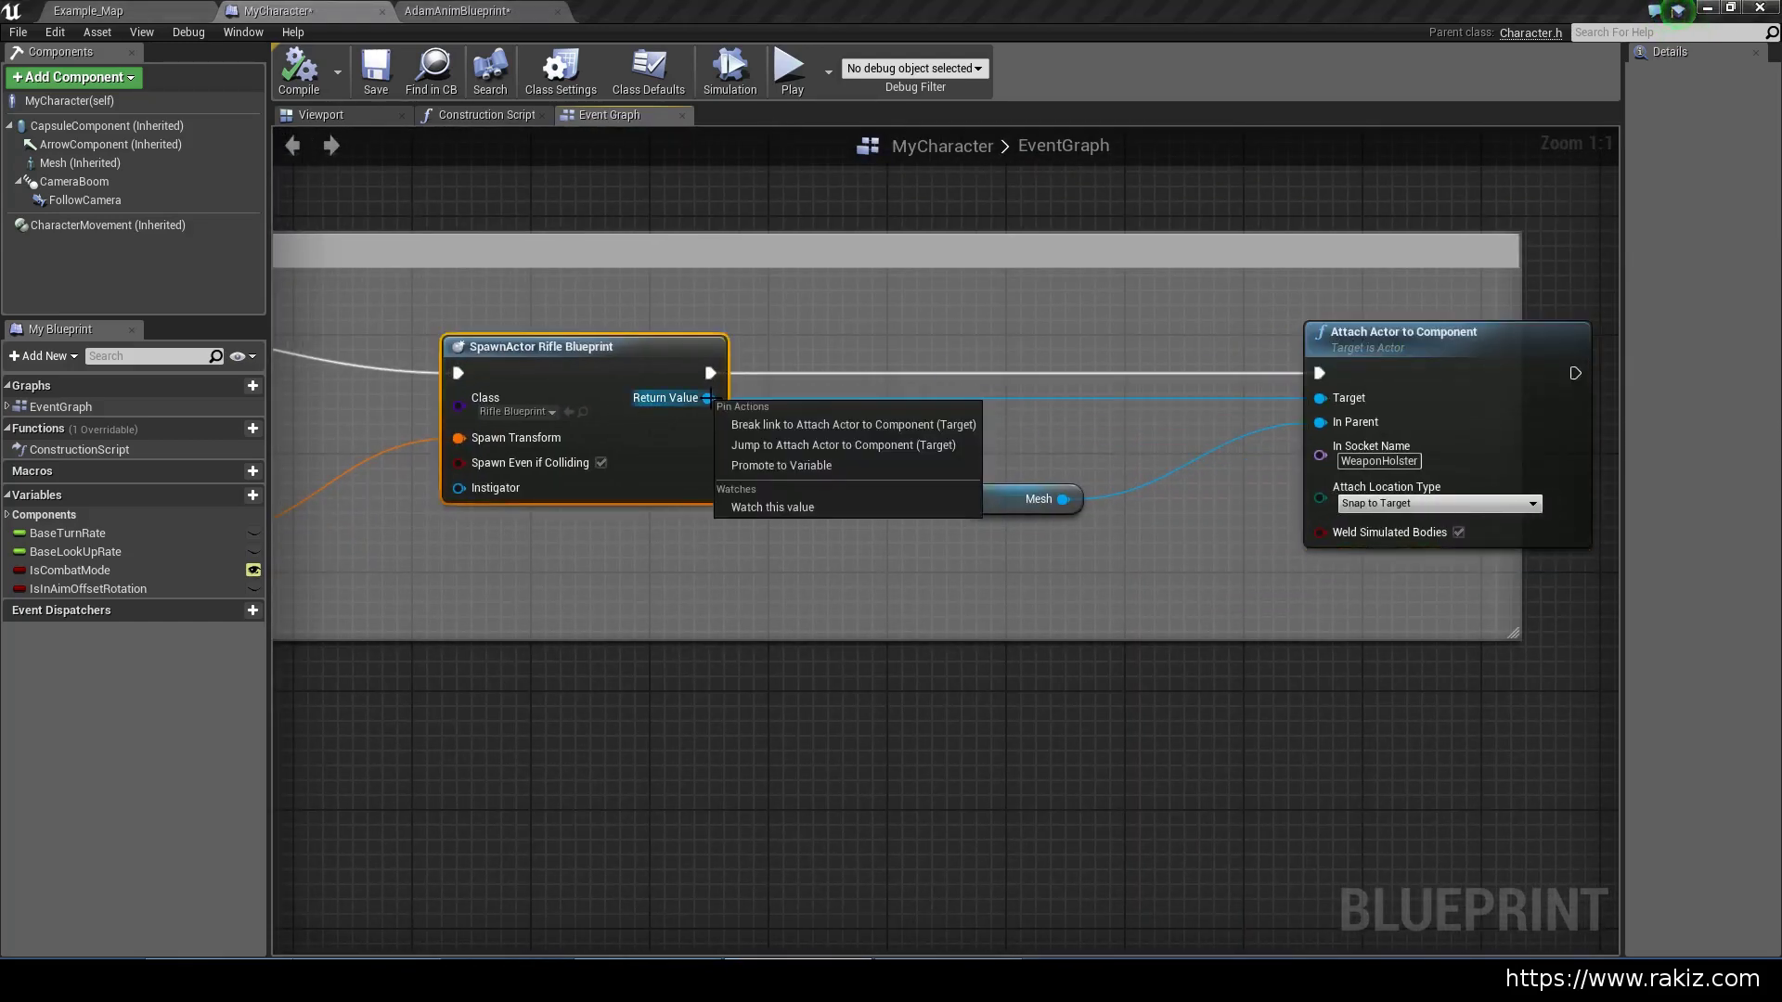
pyautogui.click(748, 470)
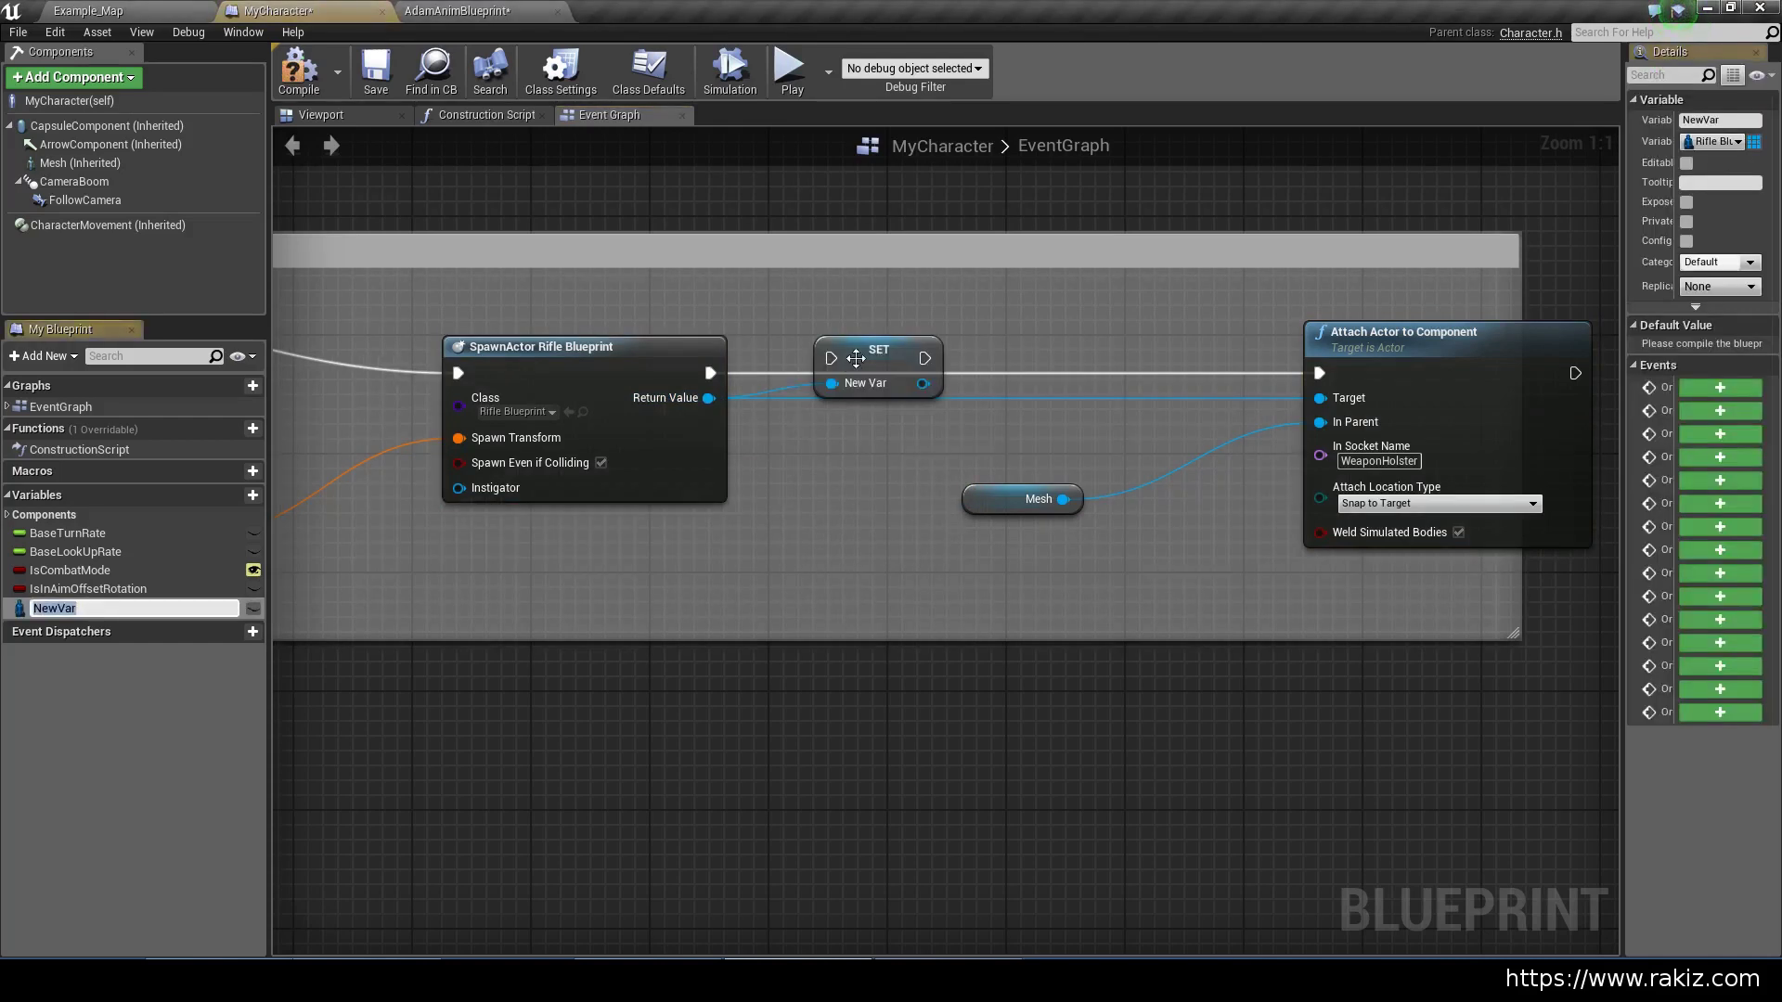
pyautogui.moveTo(866, 357); pyautogui.dragTo(912, 371)
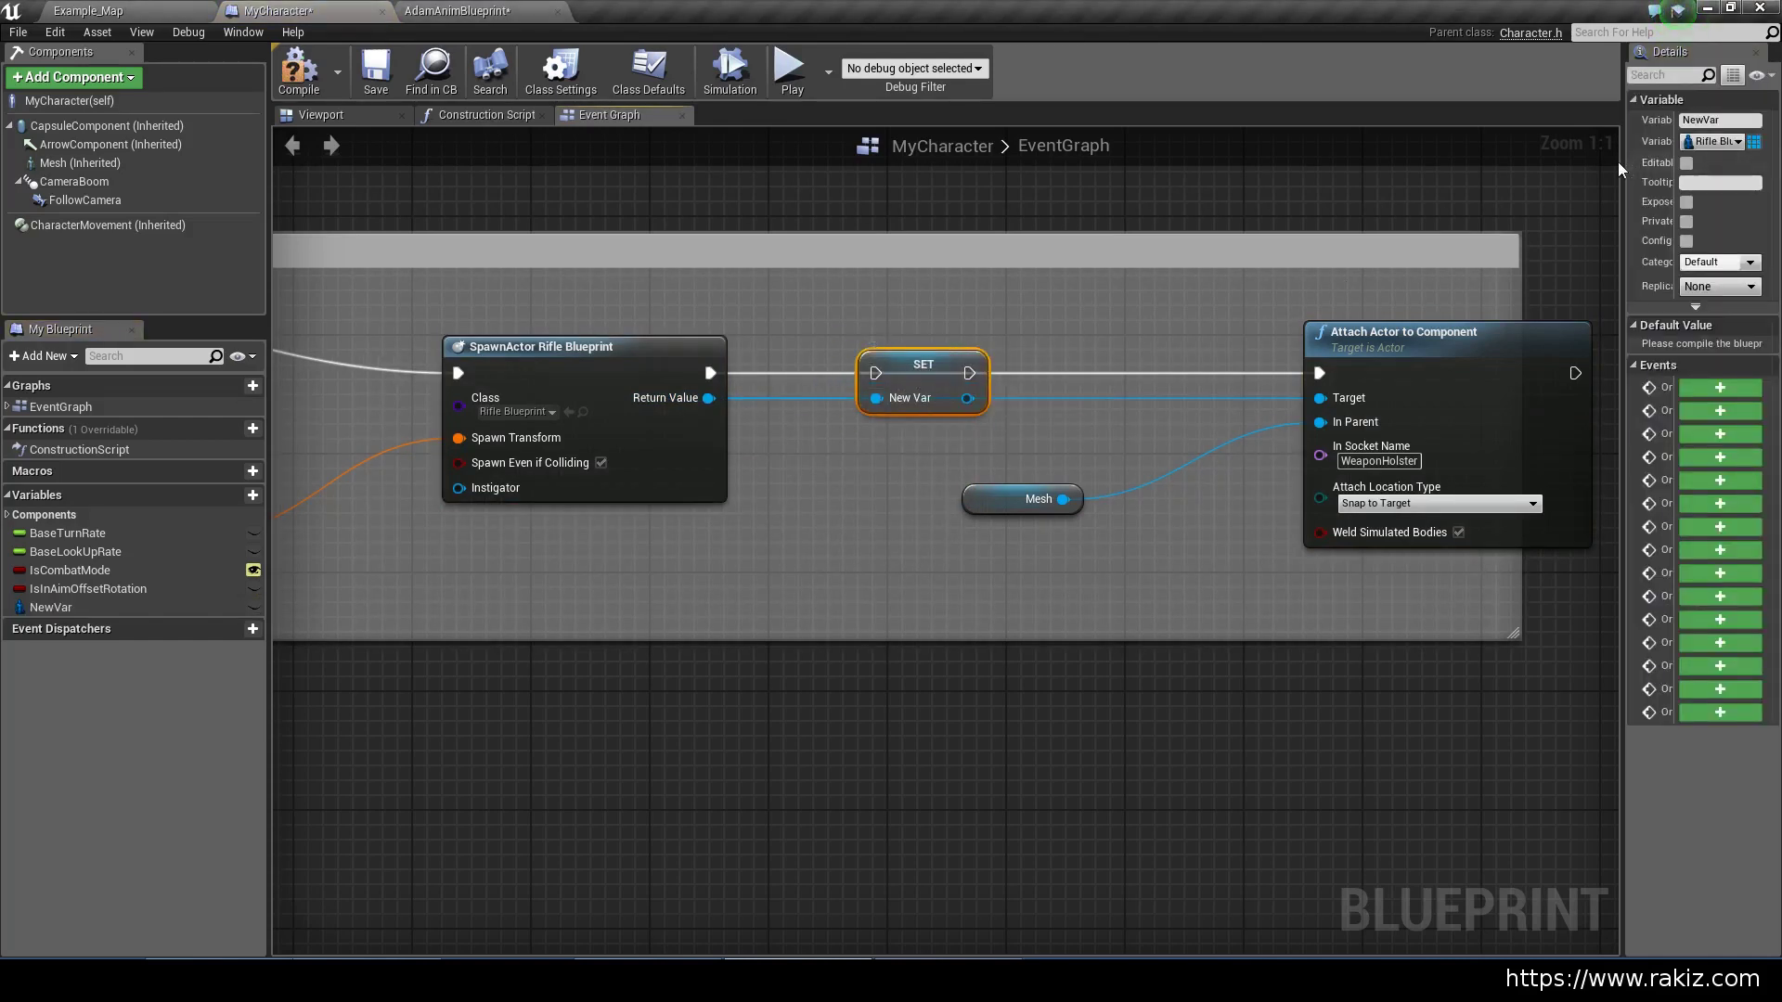
pyautogui.moveTo(1622, 159); pyautogui.dragTo(1469, 159)
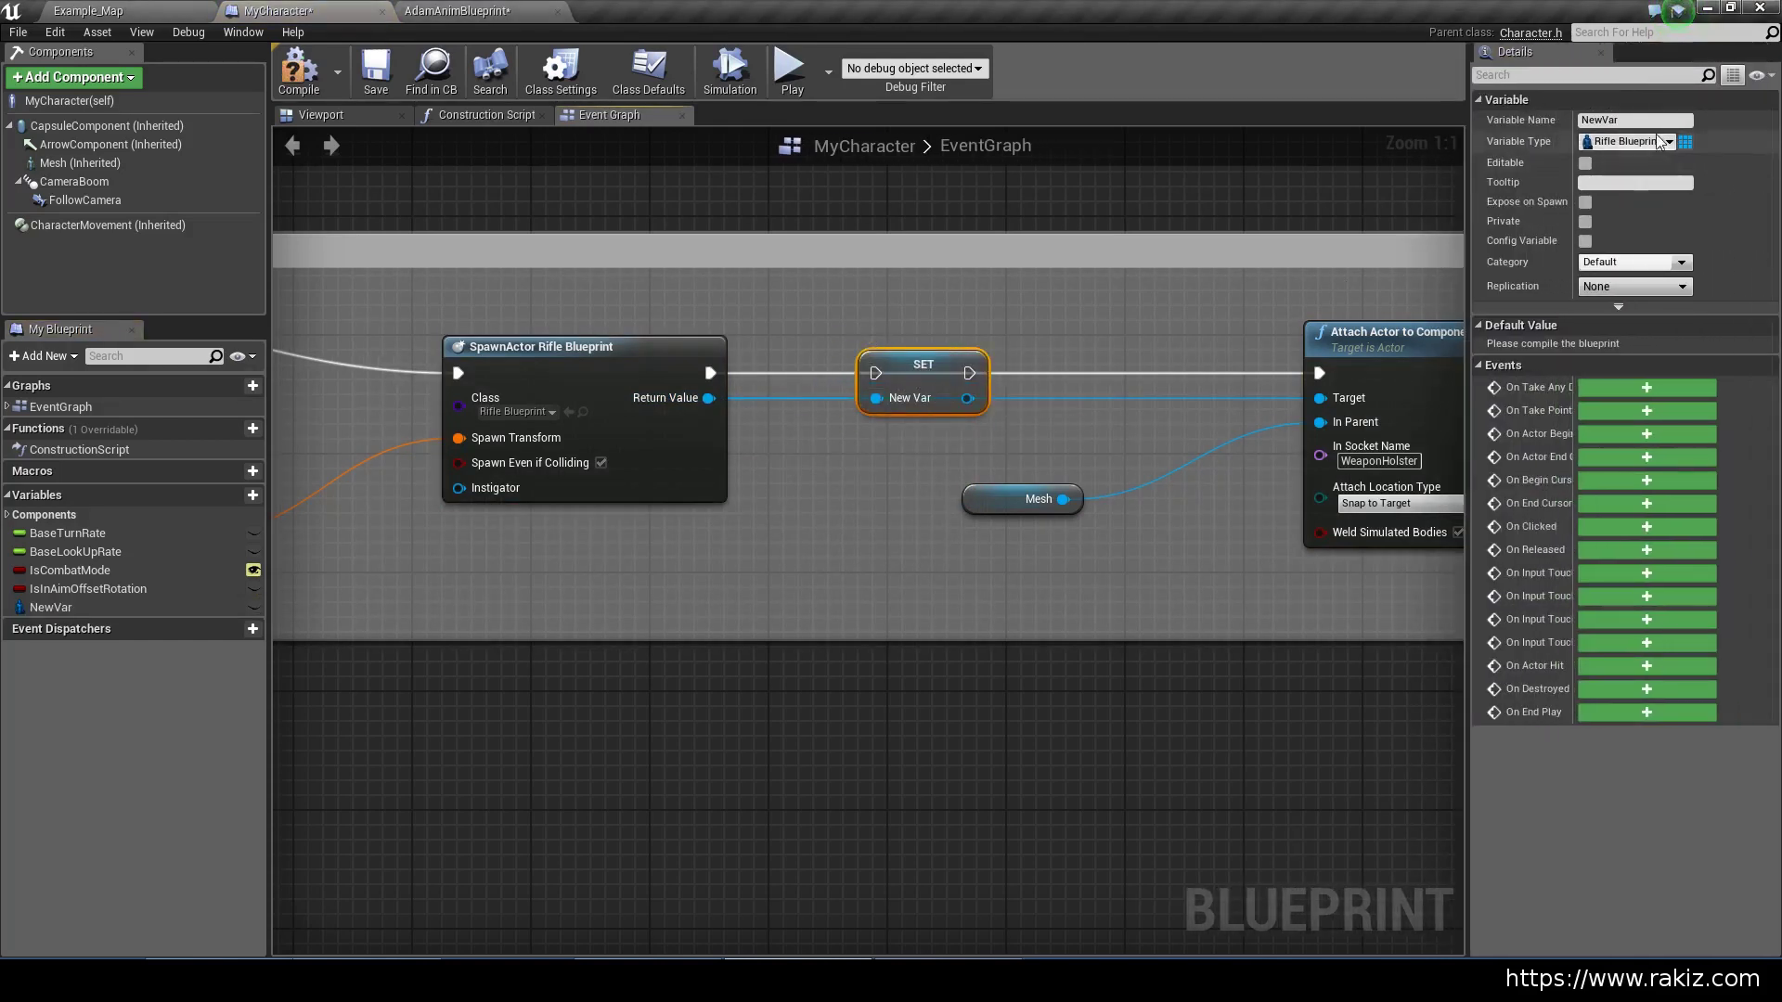
pyautogui.write('Ri')
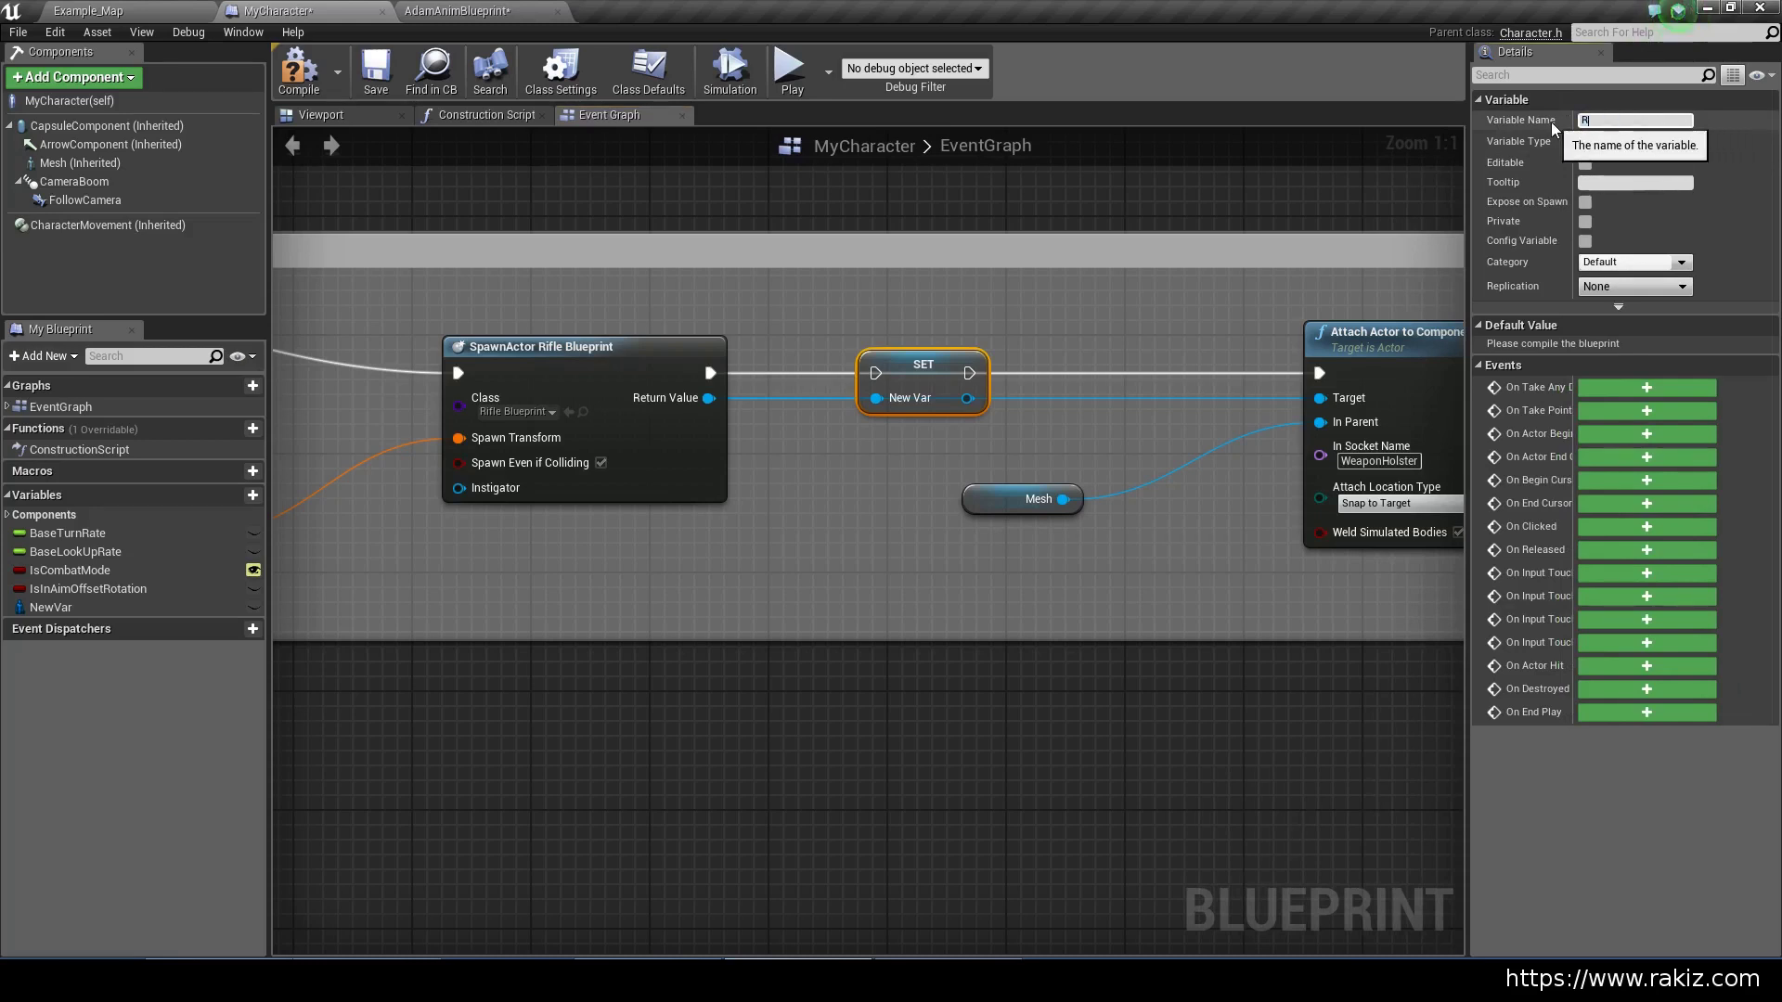
pyautogui.write('fleBP')
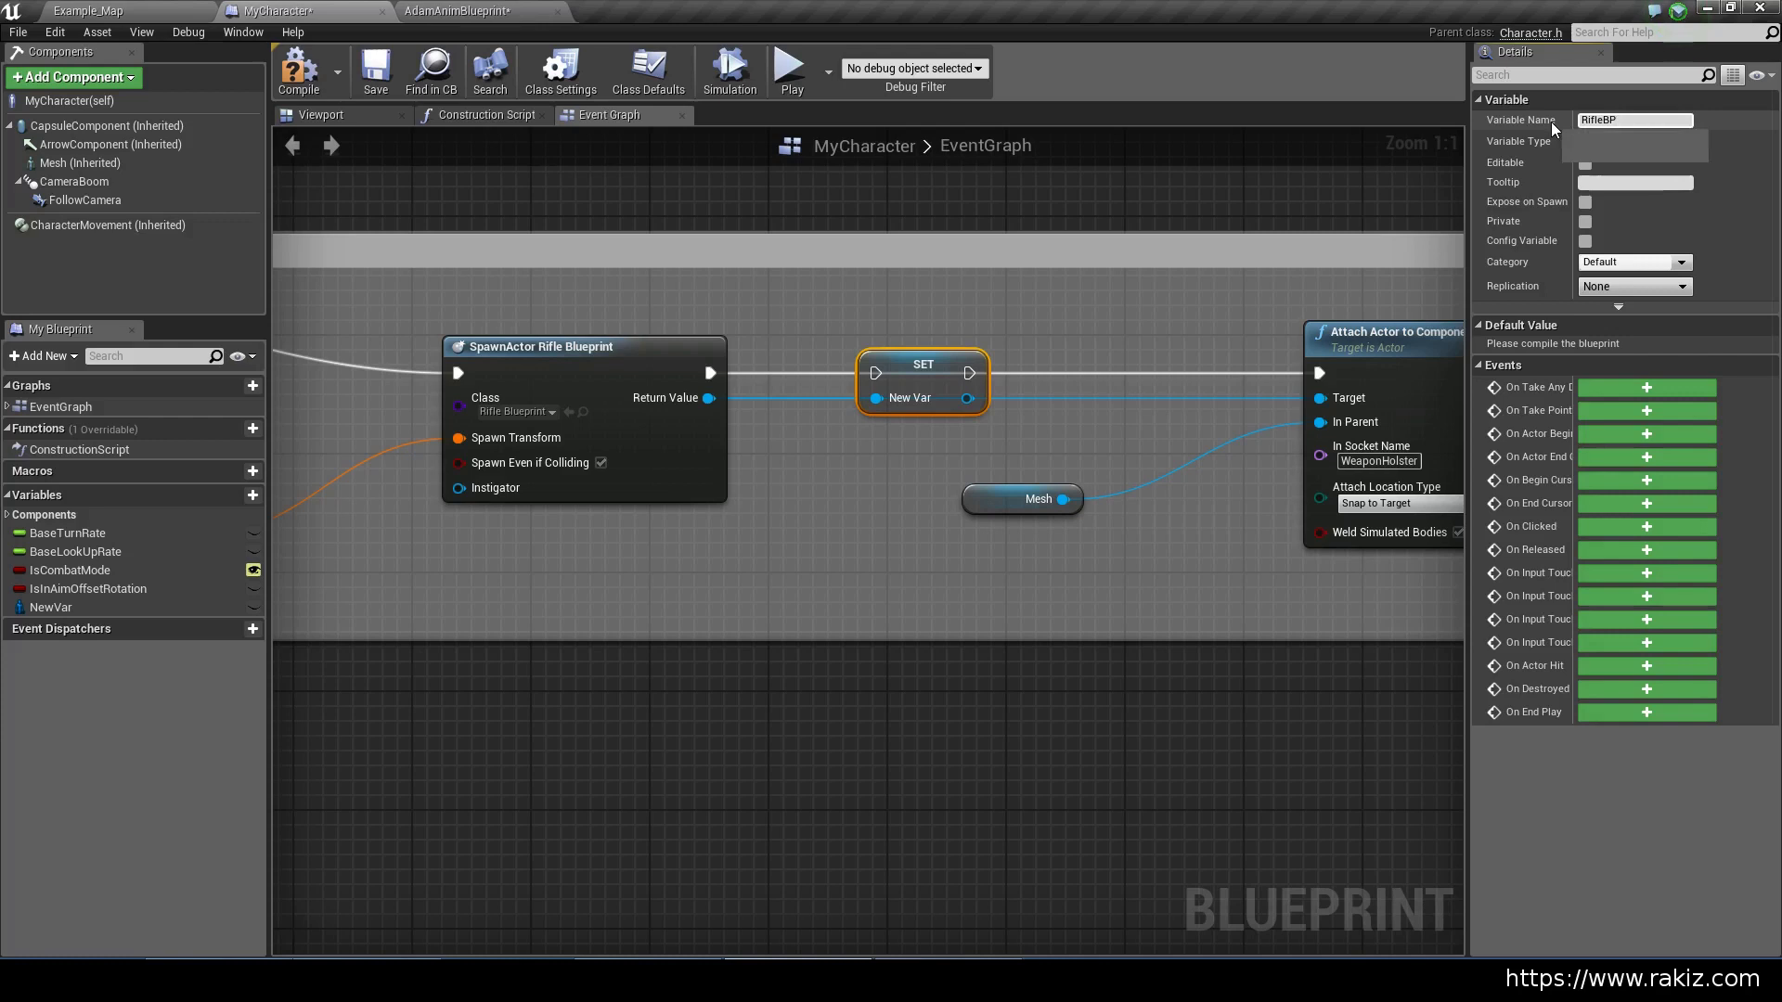
pyautogui.press('Return')
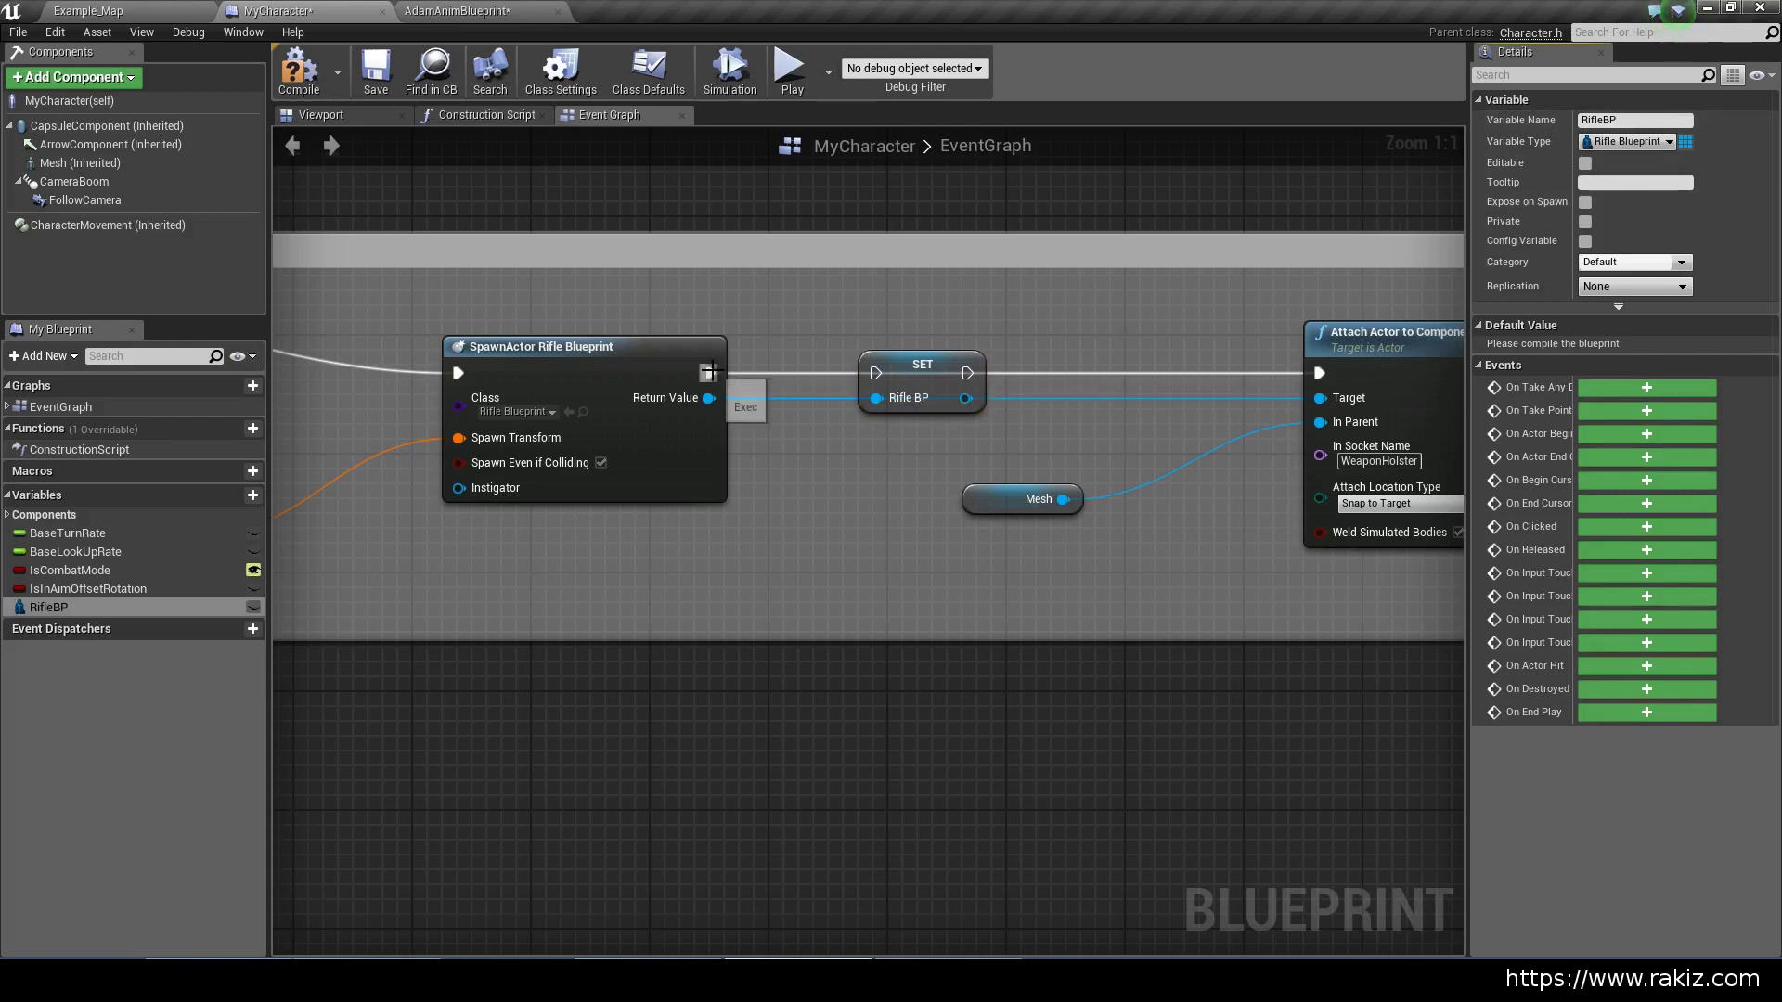
# Run the RifleBP SET between SpawnActor and Attach Actor to Component, with Rifle BP feeding Target
pyautogui.moveTo(711, 371); pyautogui.dragTo(1319, 373)
pyautogui.moveTo(973, 395); pyautogui.dragTo(1175, 442)
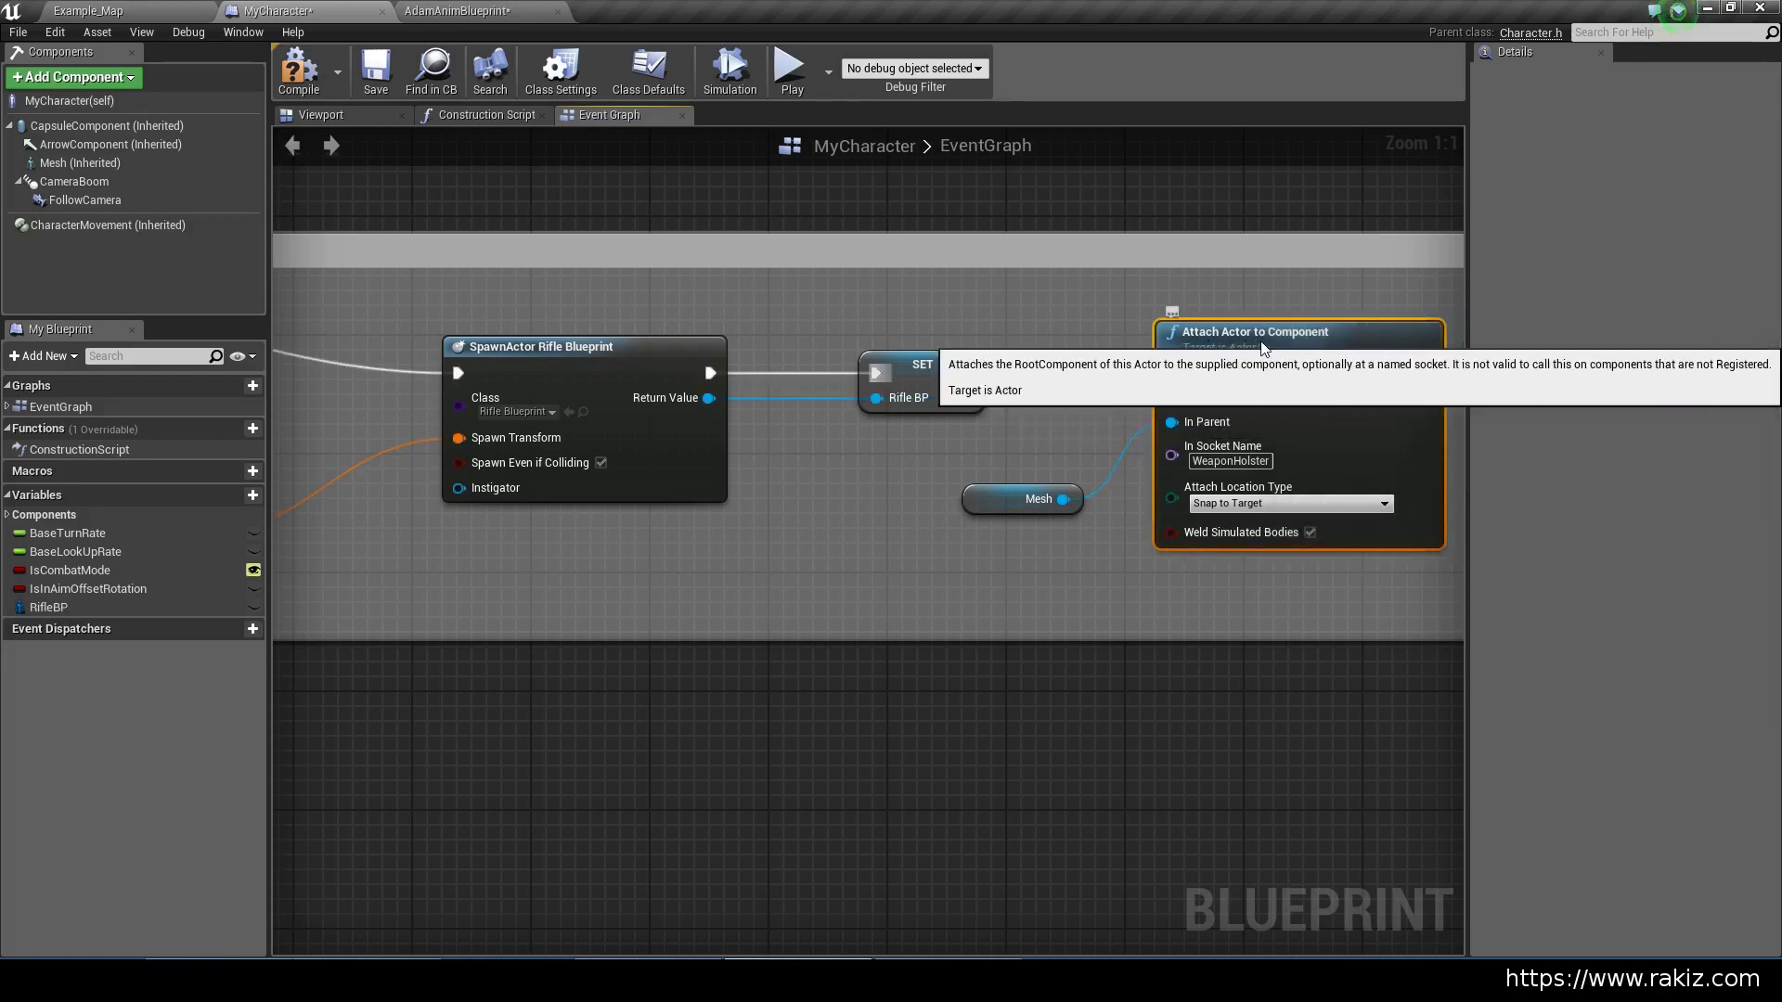
pyautogui.moveTo(833, 419); pyautogui.dragTo(900, 432, button='right')
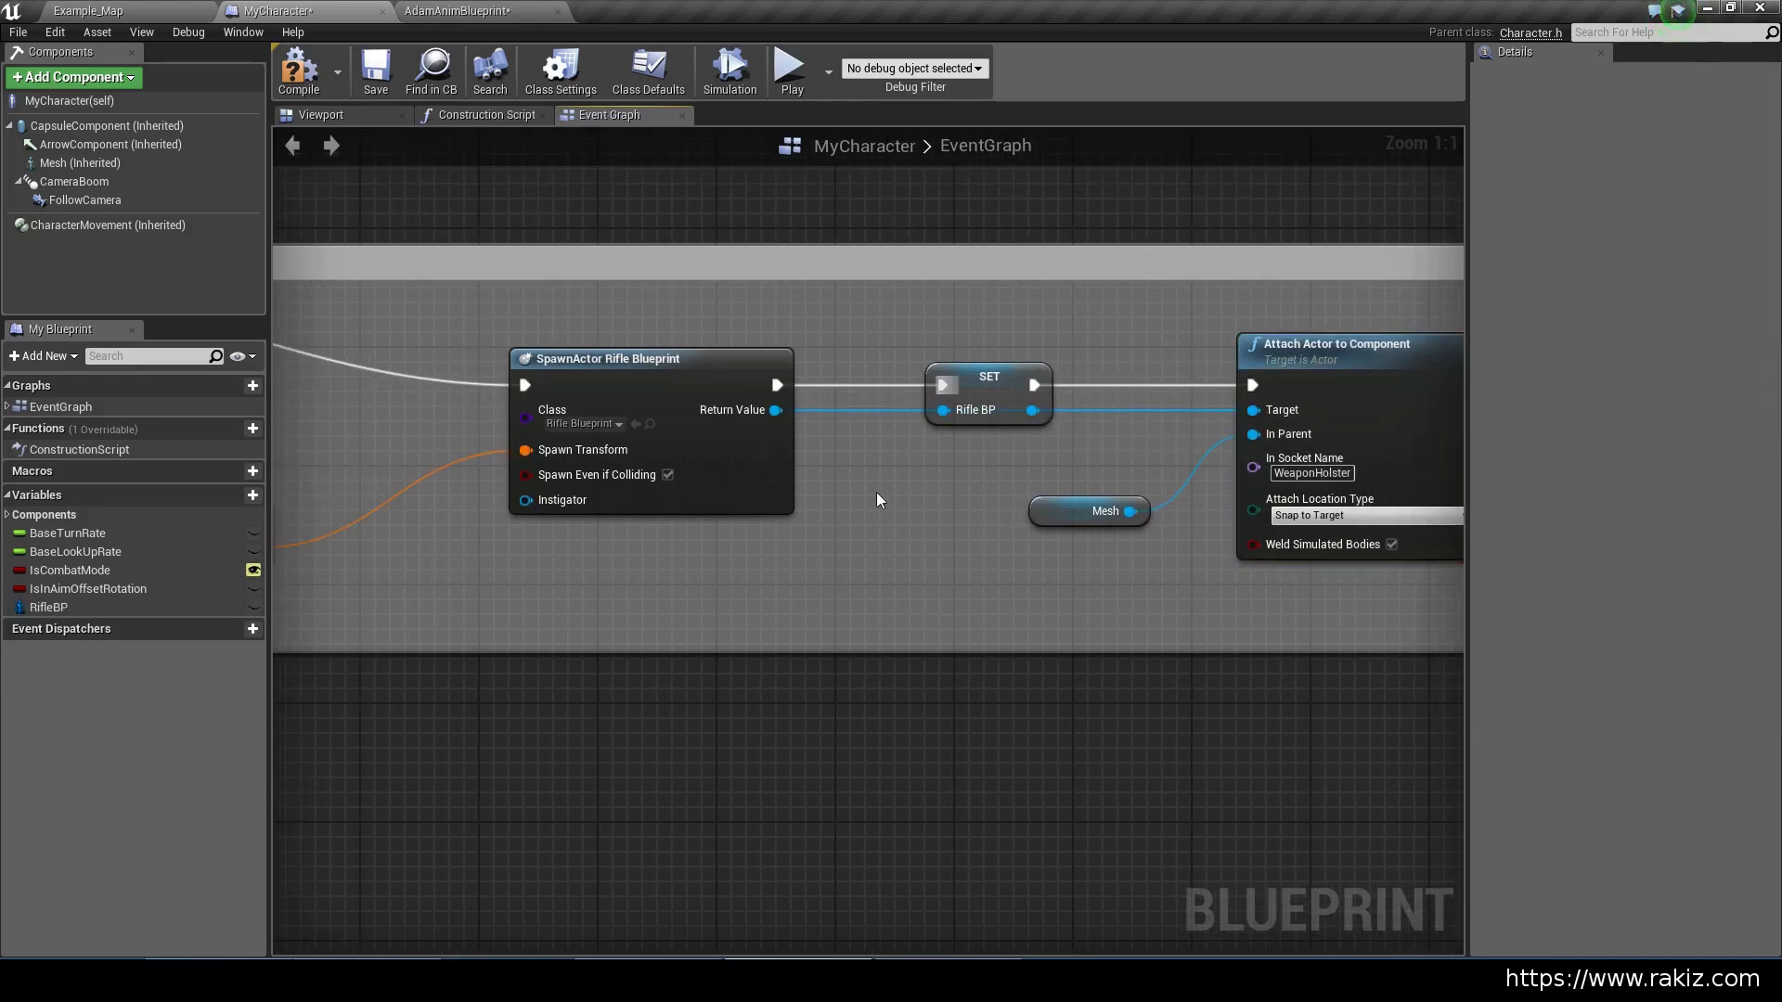
pyautogui.moveTo(990, 372); pyautogui.dragTo(986, 360)
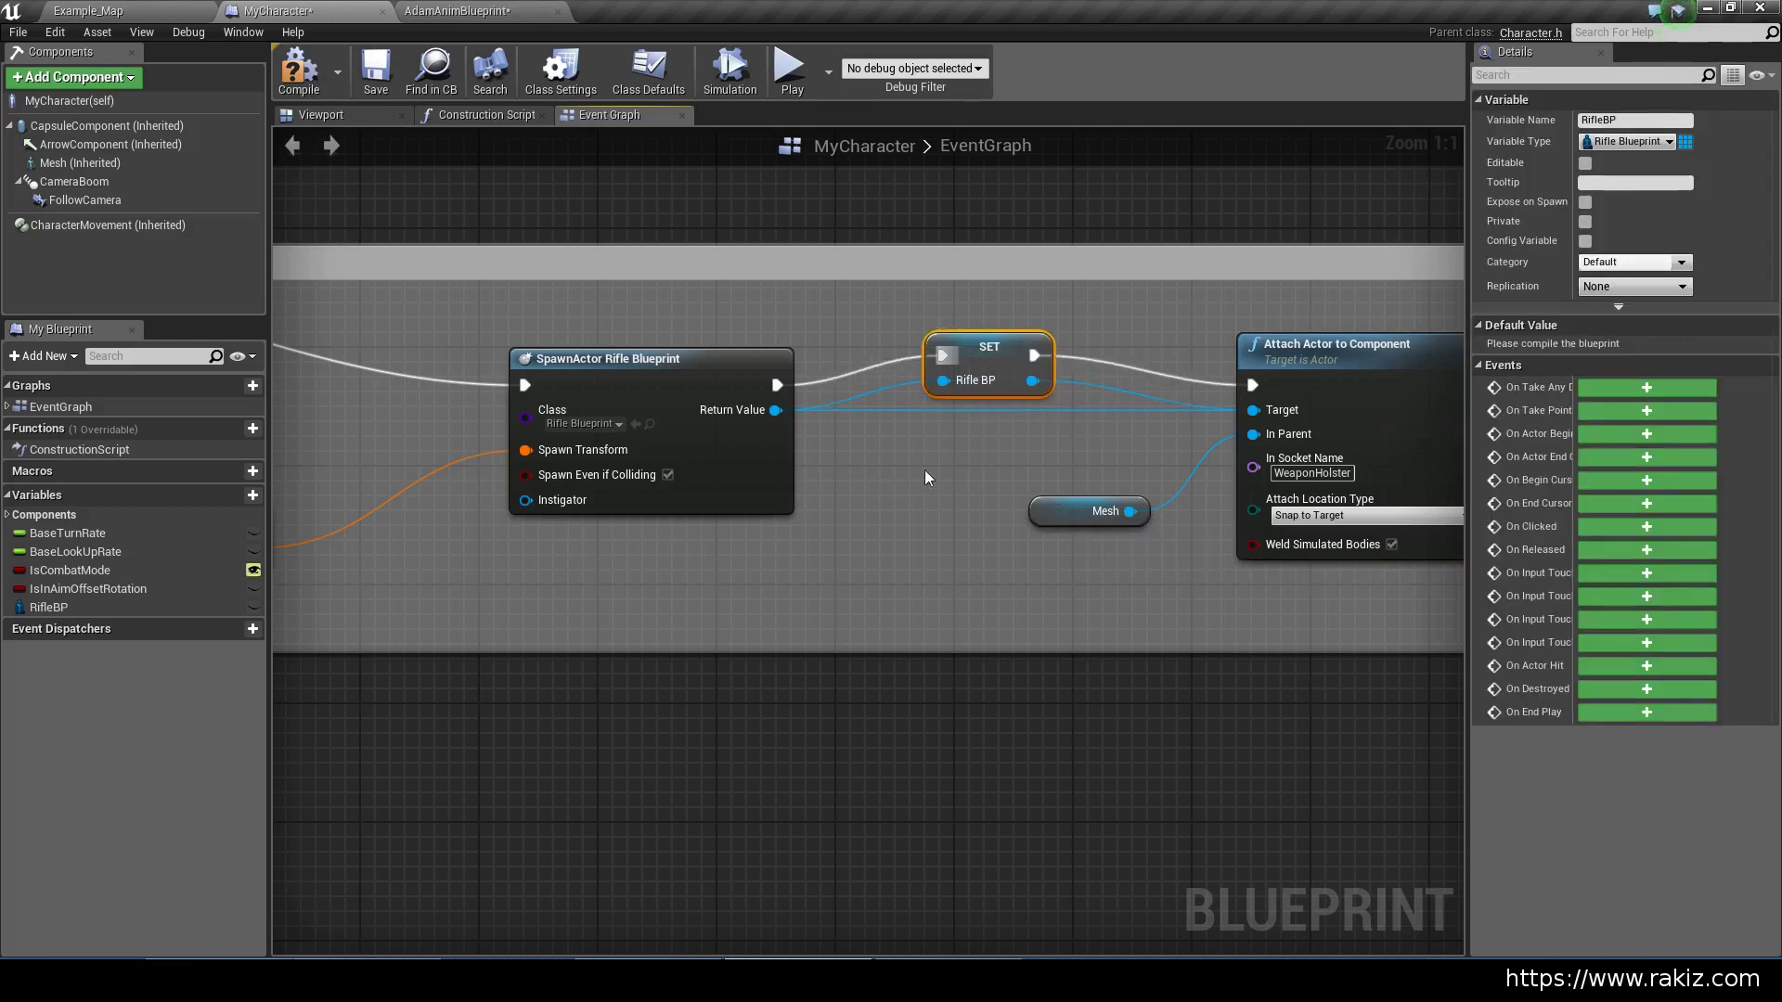
pyautogui.keyDown('alt'); pyautogui.click(1253, 410); pyautogui.keyUp('alt')
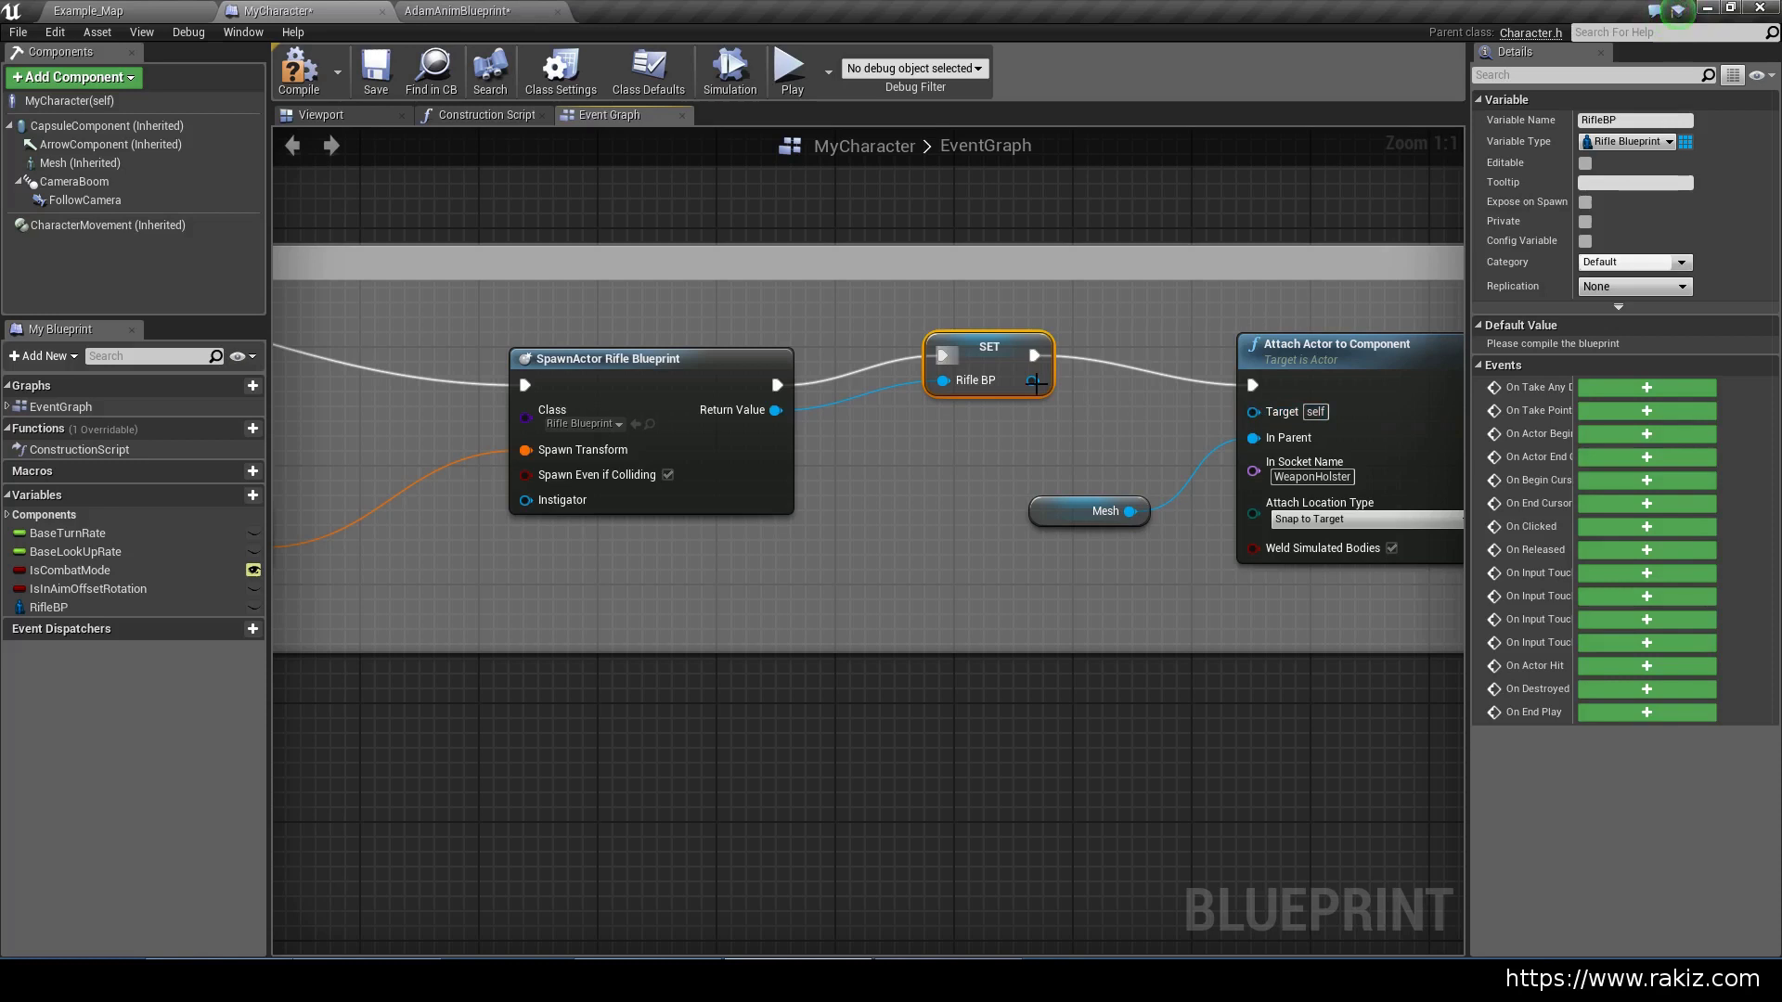
pyautogui.moveTo(1035, 383); pyautogui.dragTo(1253, 412)
pyautogui.moveTo(1009, 359); pyautogui.dragTo(1009, 388)
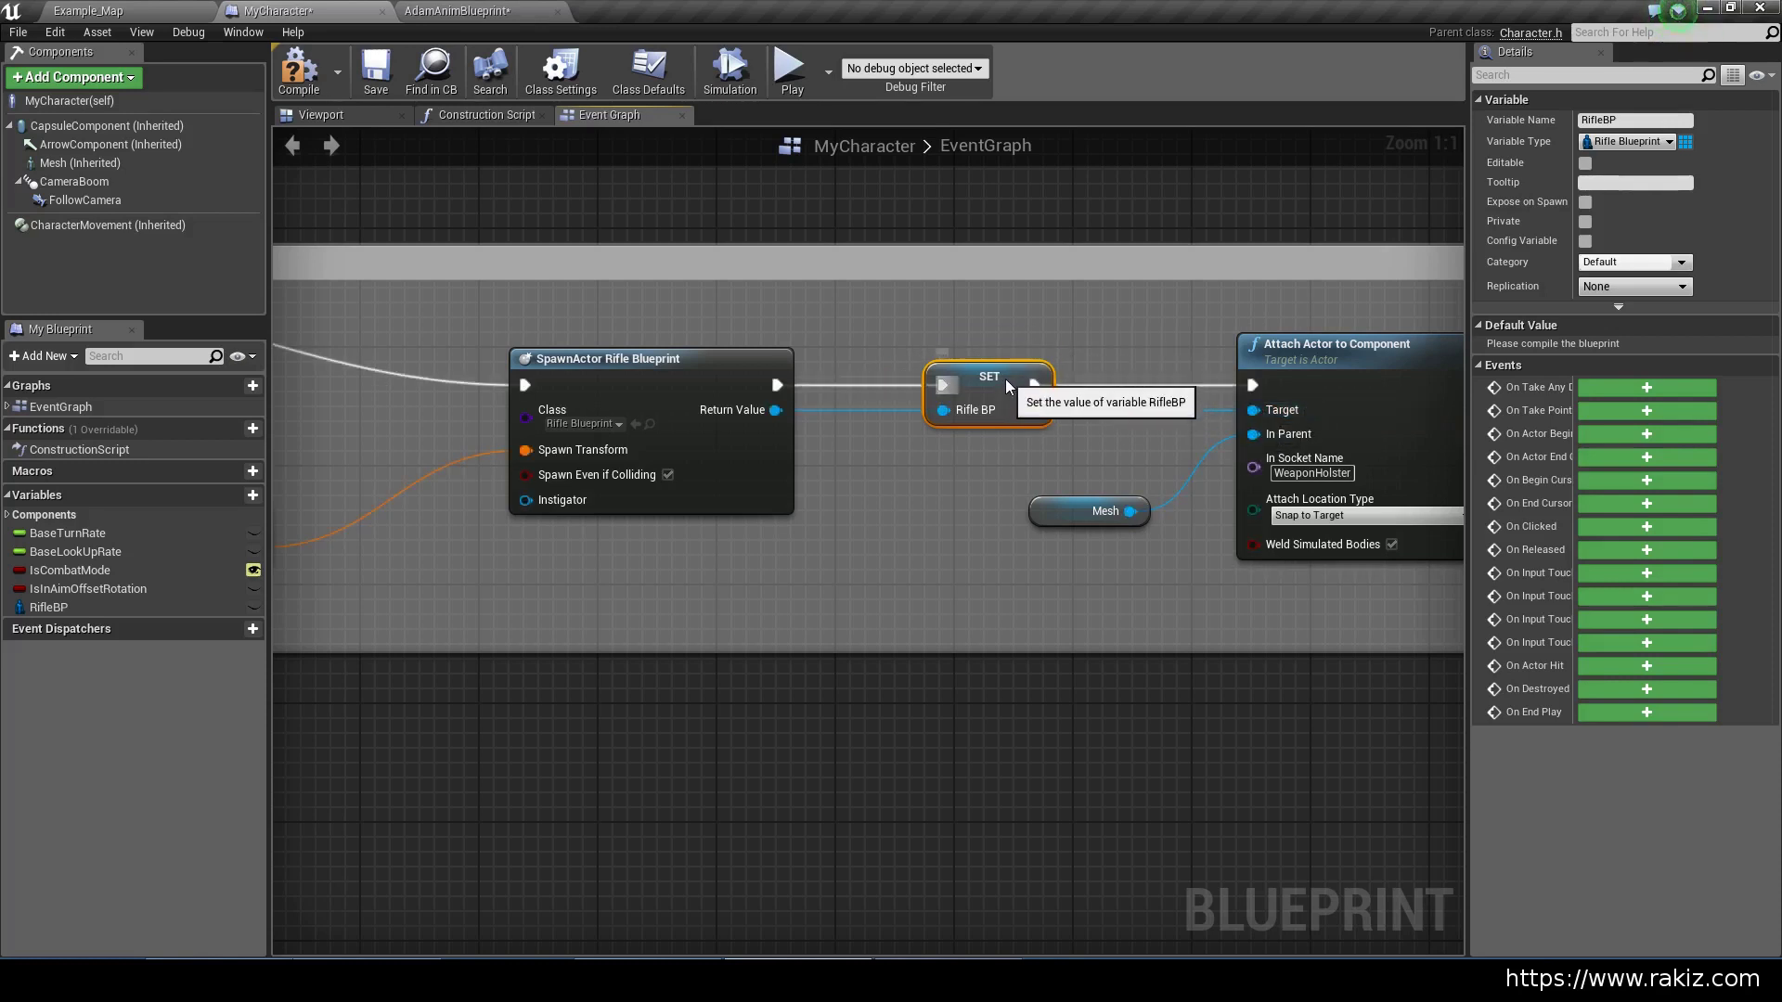
pyautogui.click(1329, 398)
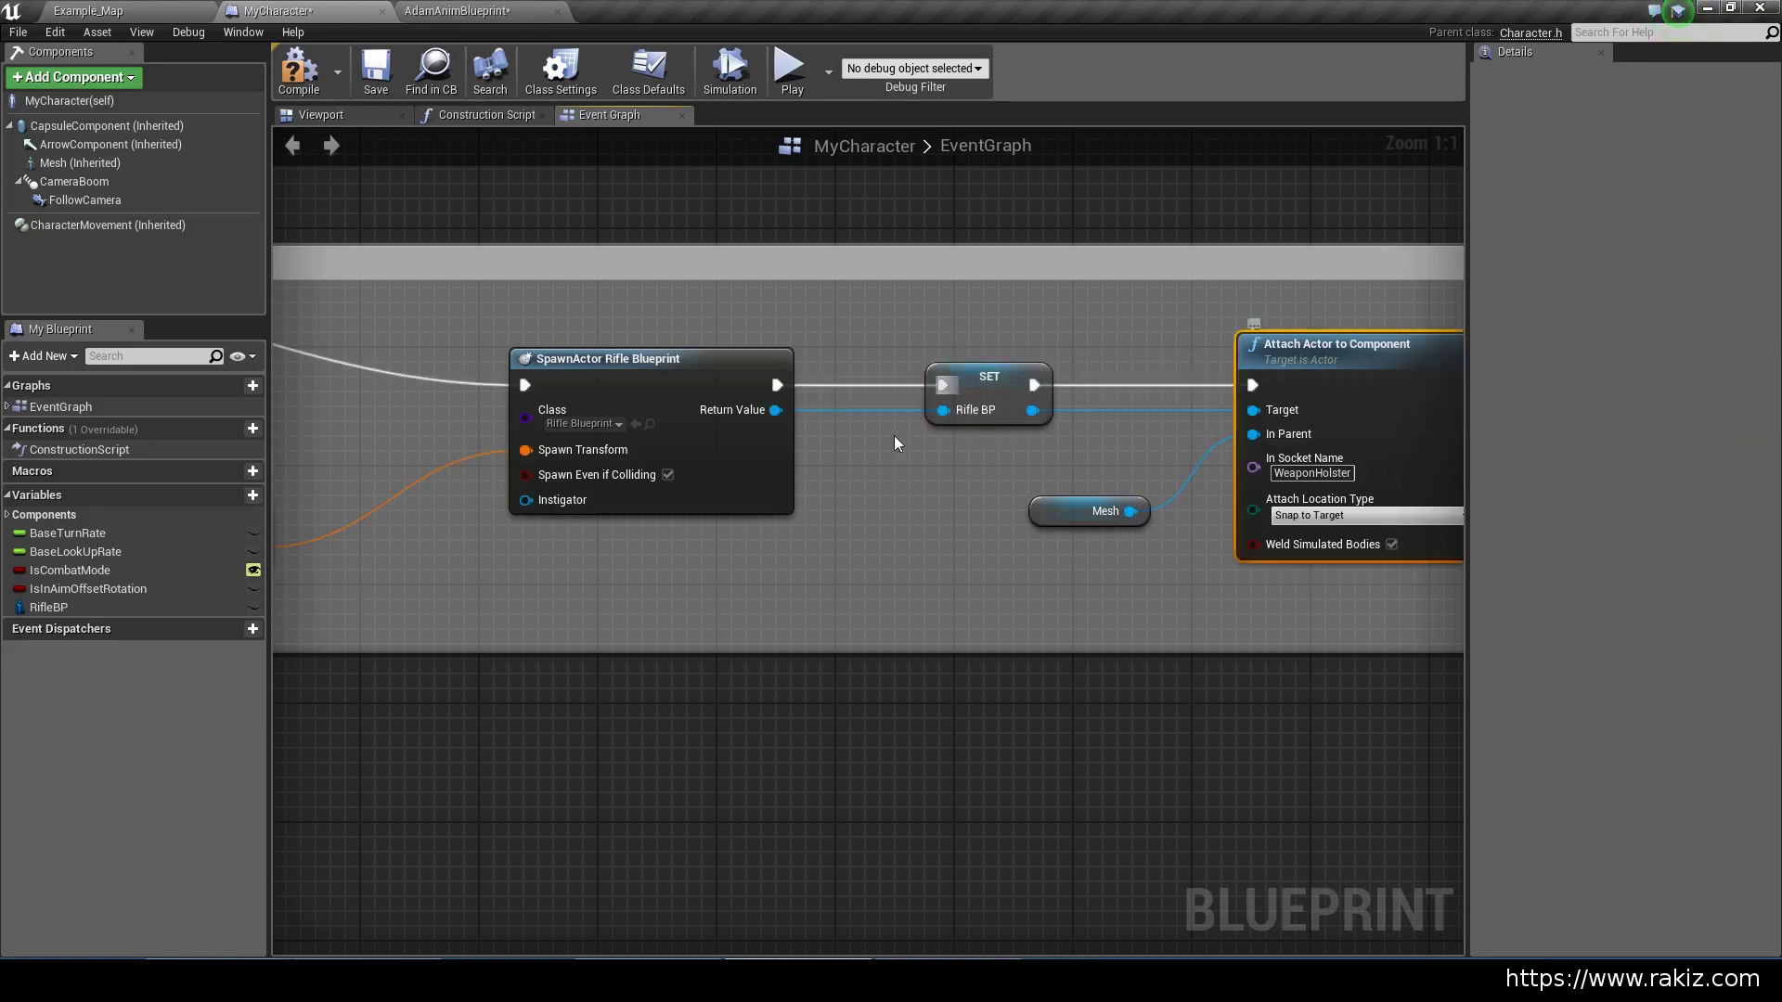
# Compile and save MyCharacter, then return to AdamAnimBlueprint
pyautogui.click(301, 84)
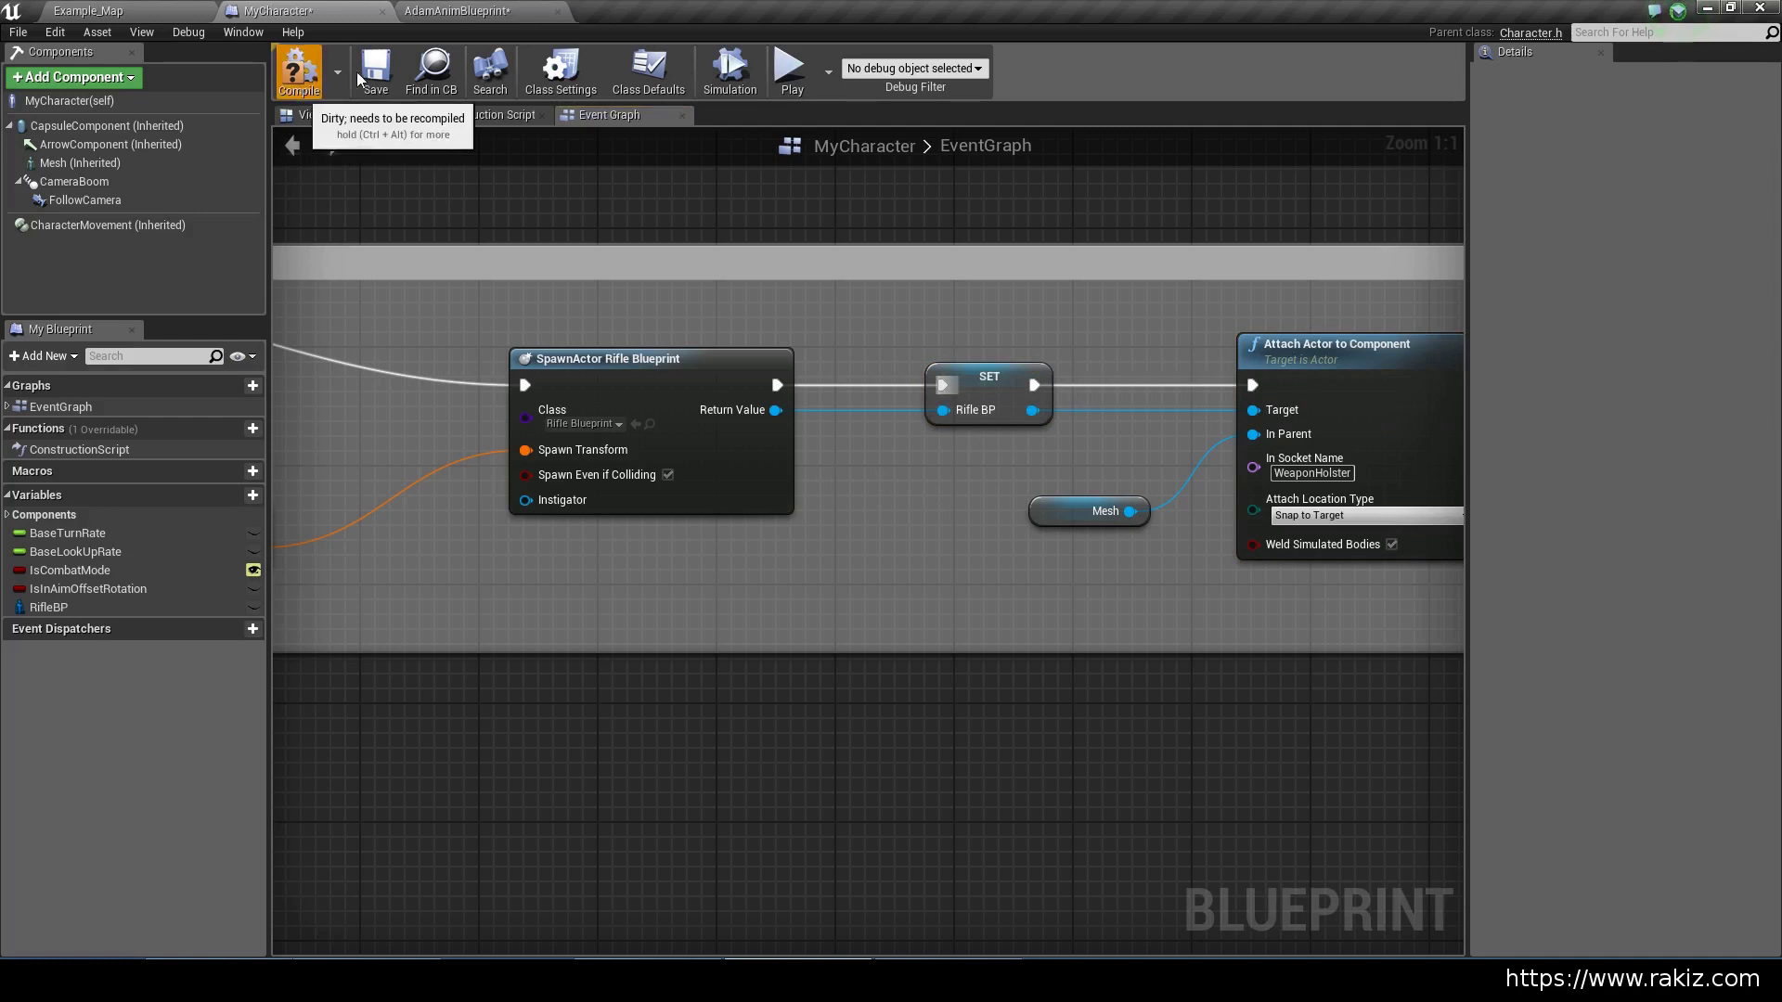
pyautogui.click(370, 71)
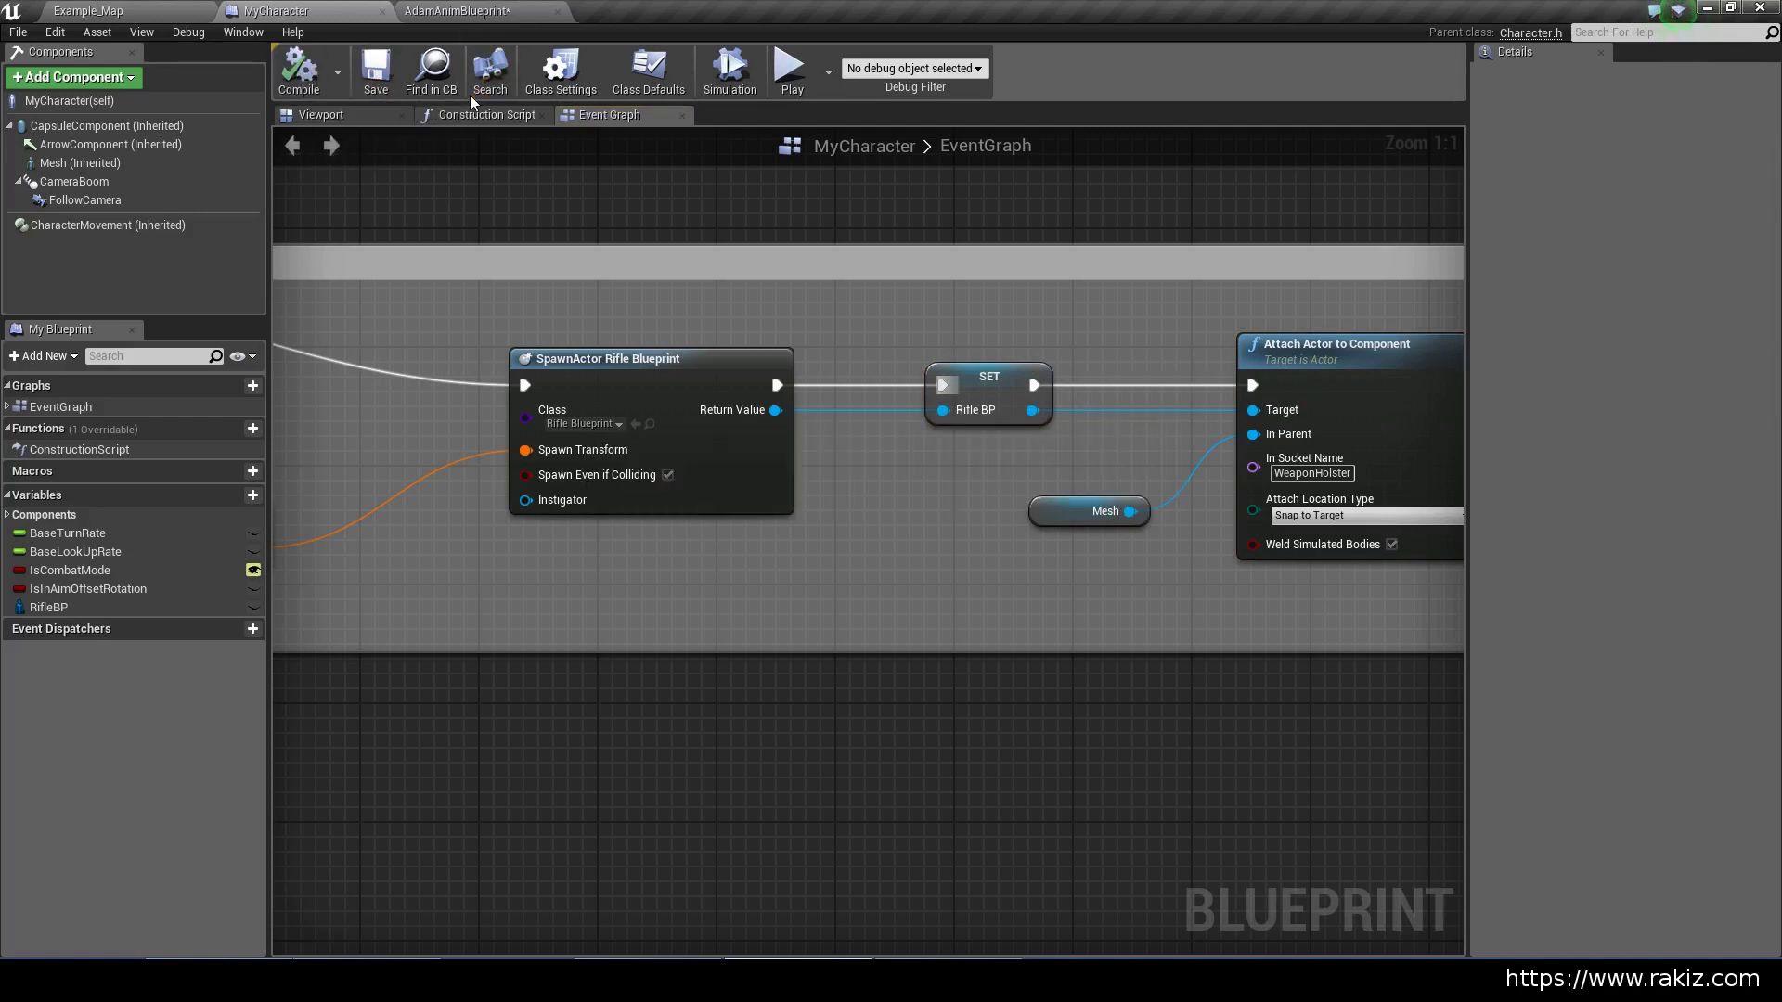
pyautogui.click(467, 10)
# Place a Character BP getter beside the AnimNotify_EquipWeapon event
pyautogui.moveTo(917, 427); pyautogui.dragTo(711, 409, button='right')
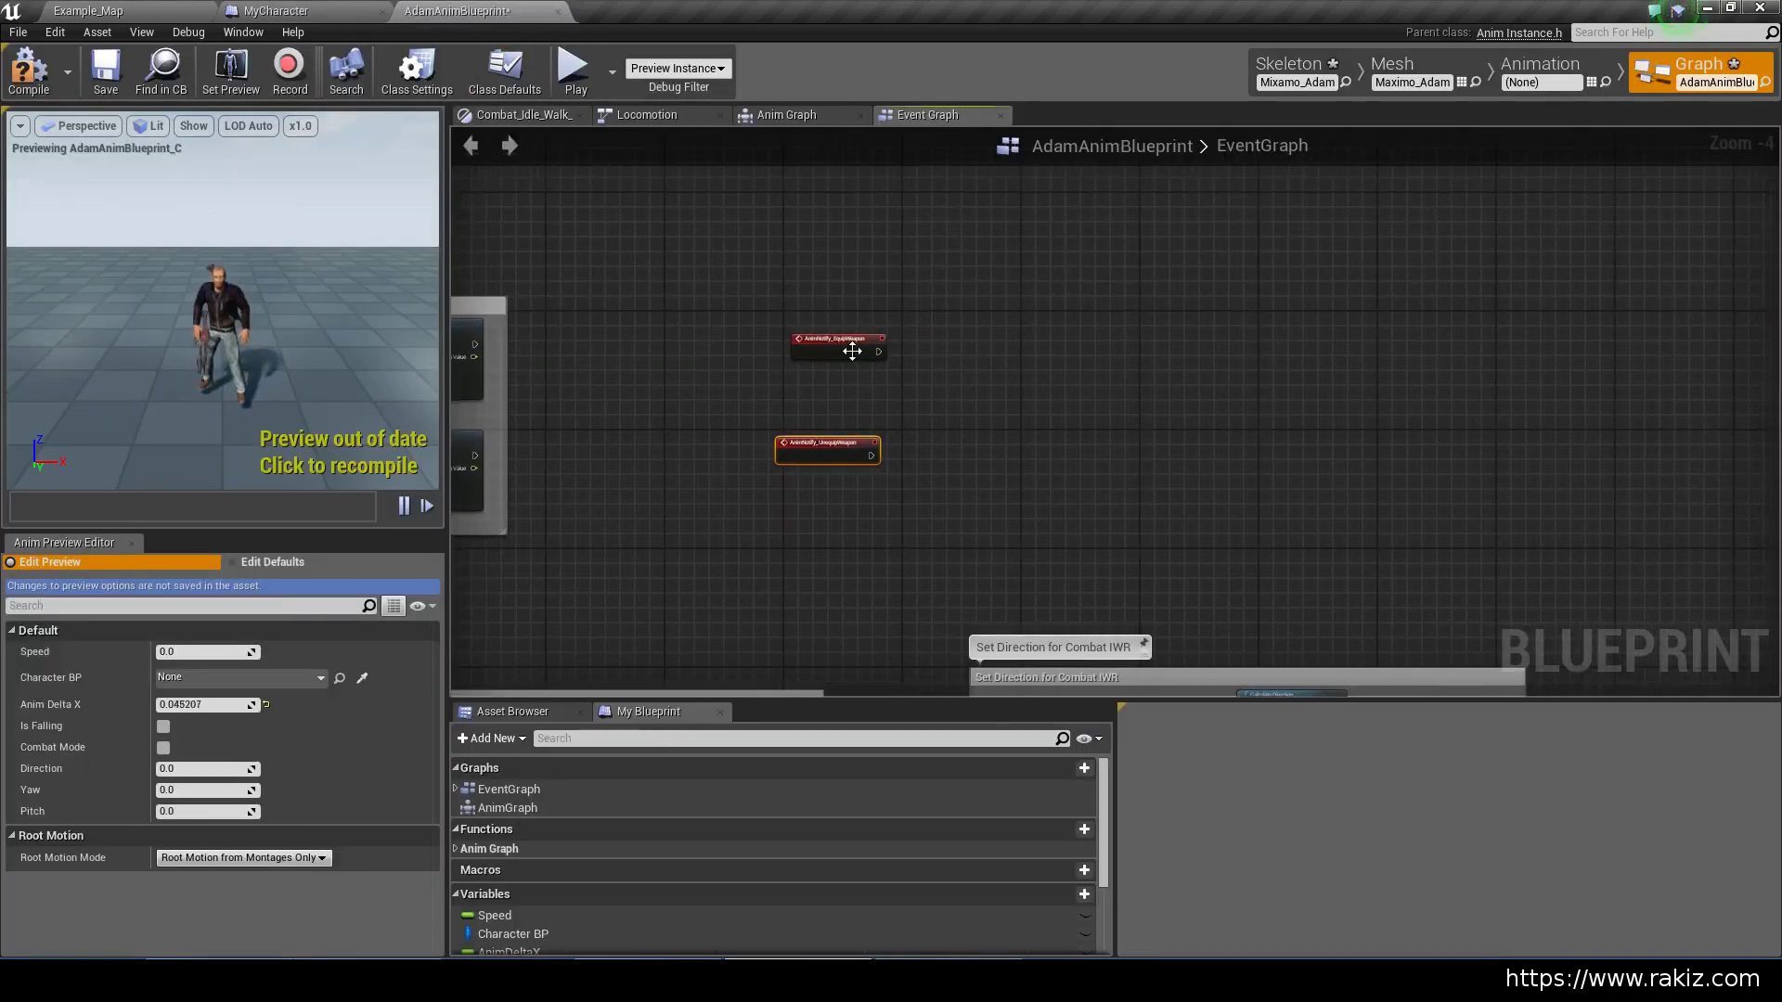
pyautogui.scroll(4, 849, 347)
pyautogui.moveTo(807, 326); pyautogui.dragTo(768, 327)
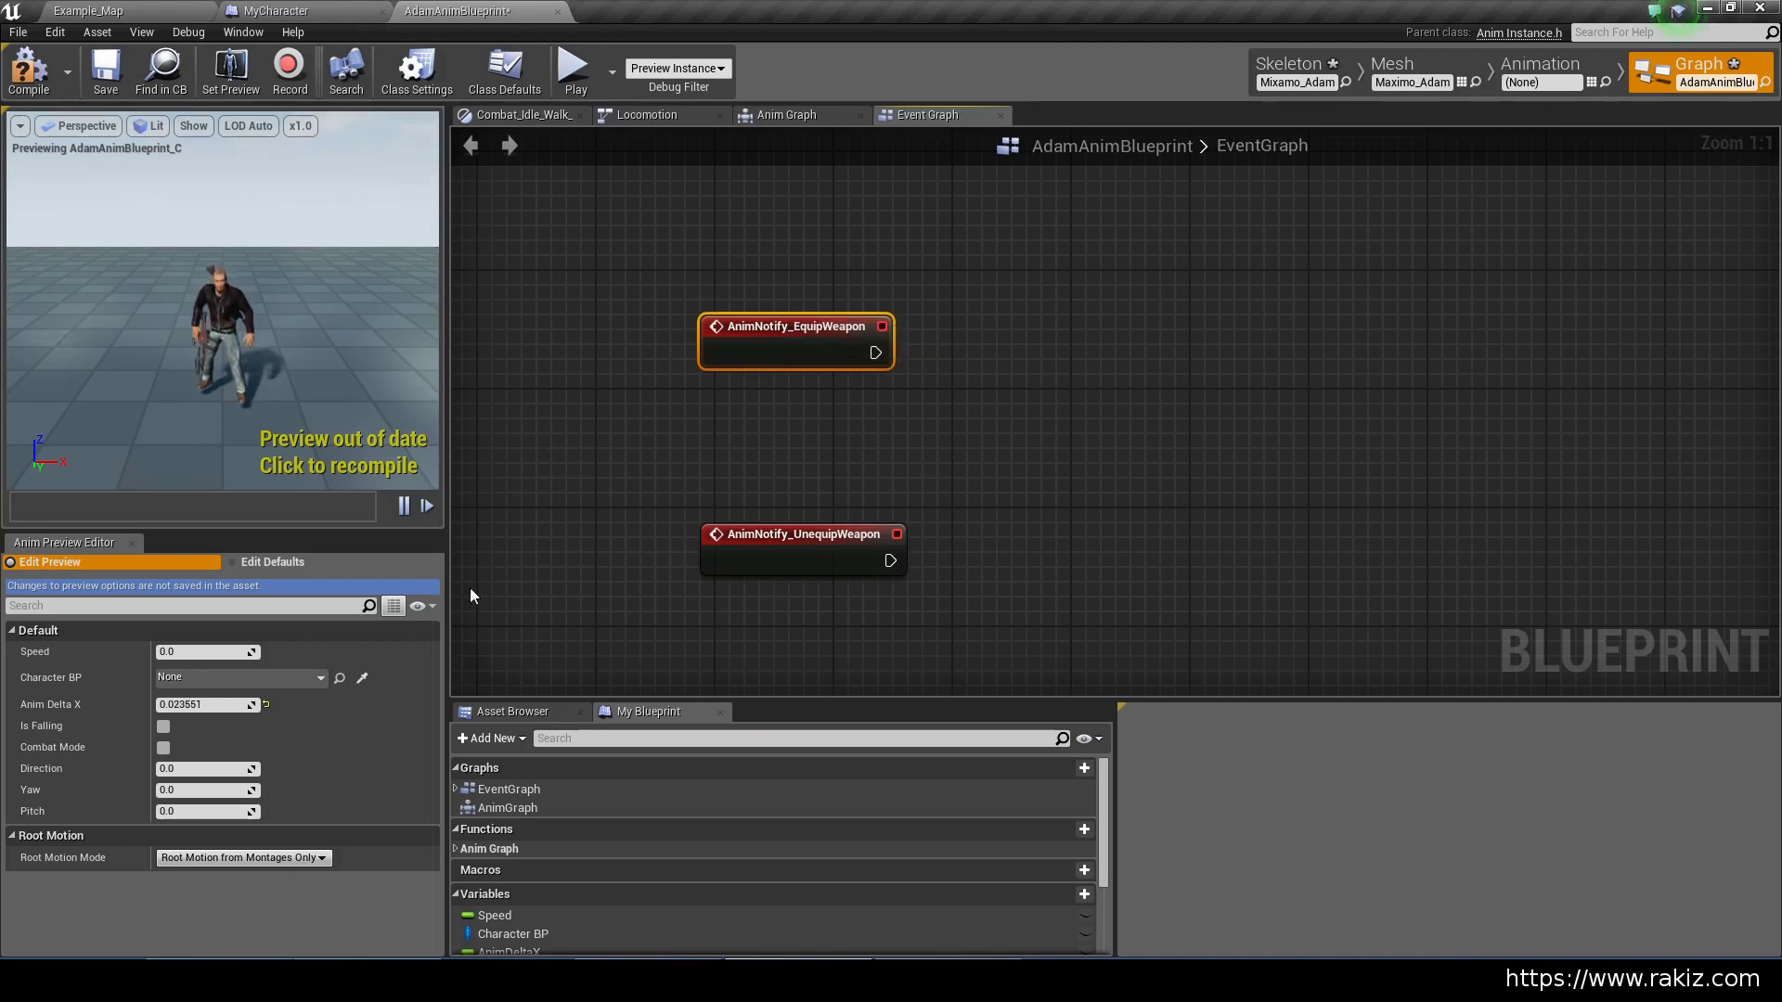
pyautogui.moveTo(554, 932); pyautogui.dragTo(858, 452)
pyautogui.click(870, 455)
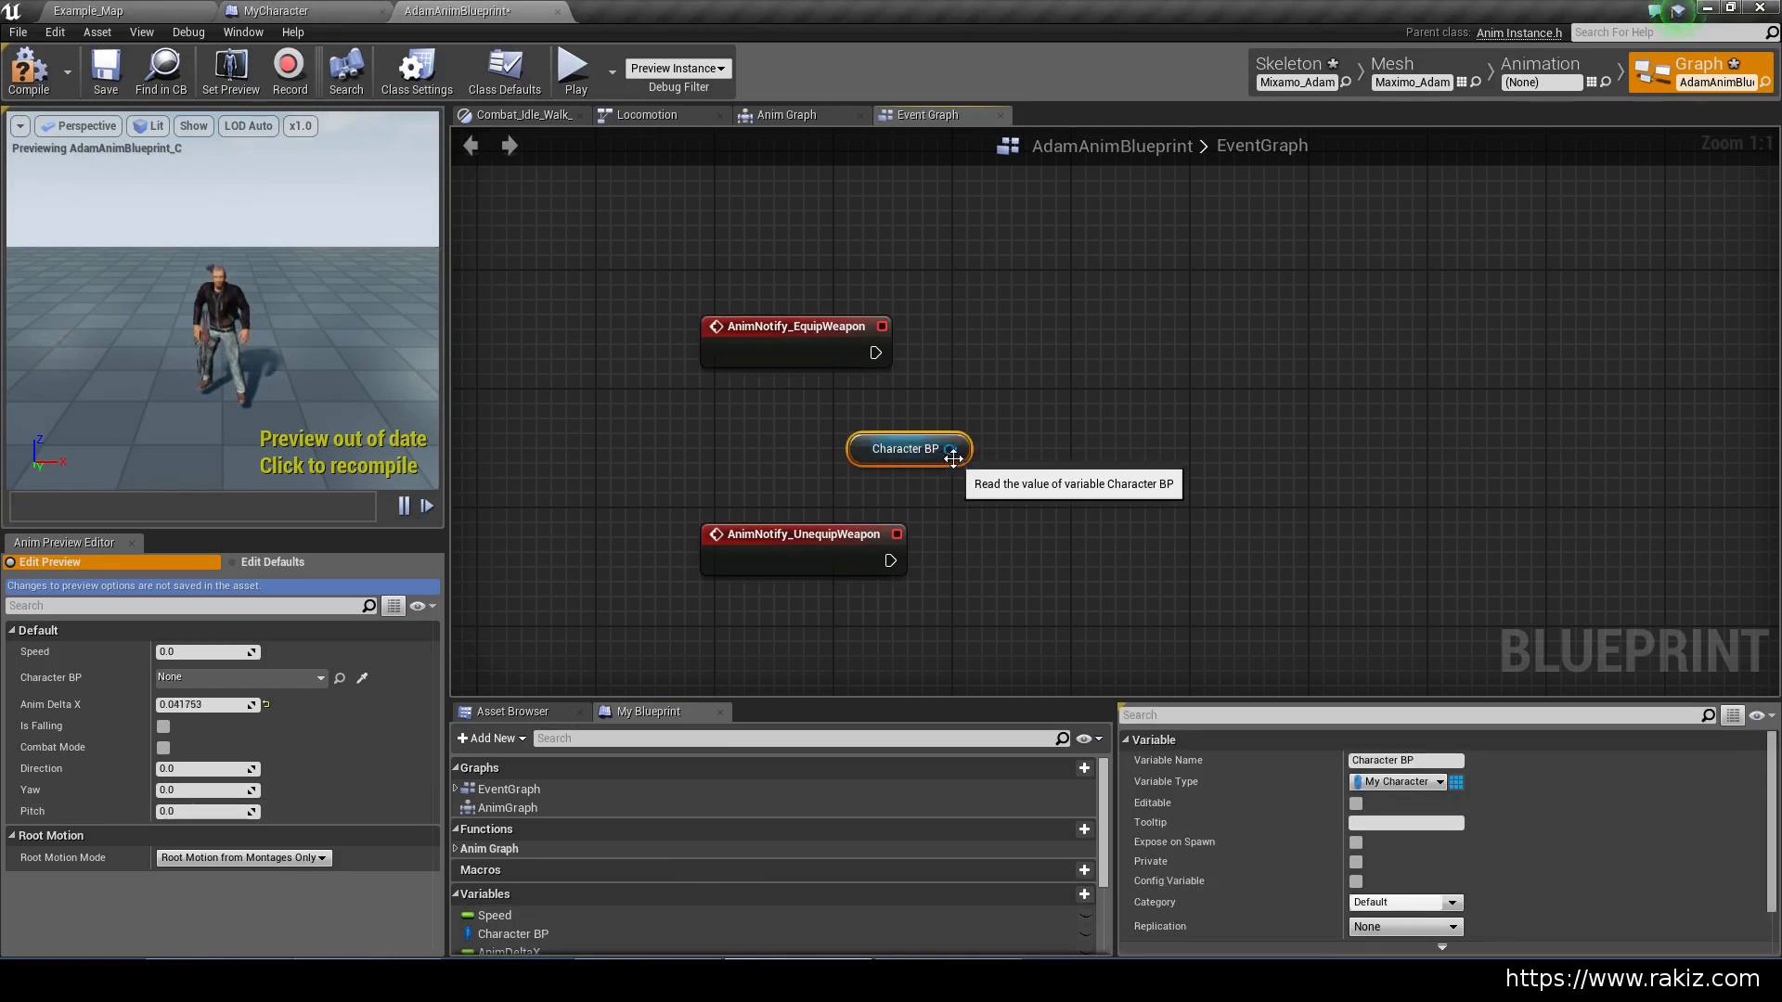
# Add a Get Rifle BP node pulled off Character BP
pyautogui.moveTo(981, 442); pyautogui.dragTo(981, 440)
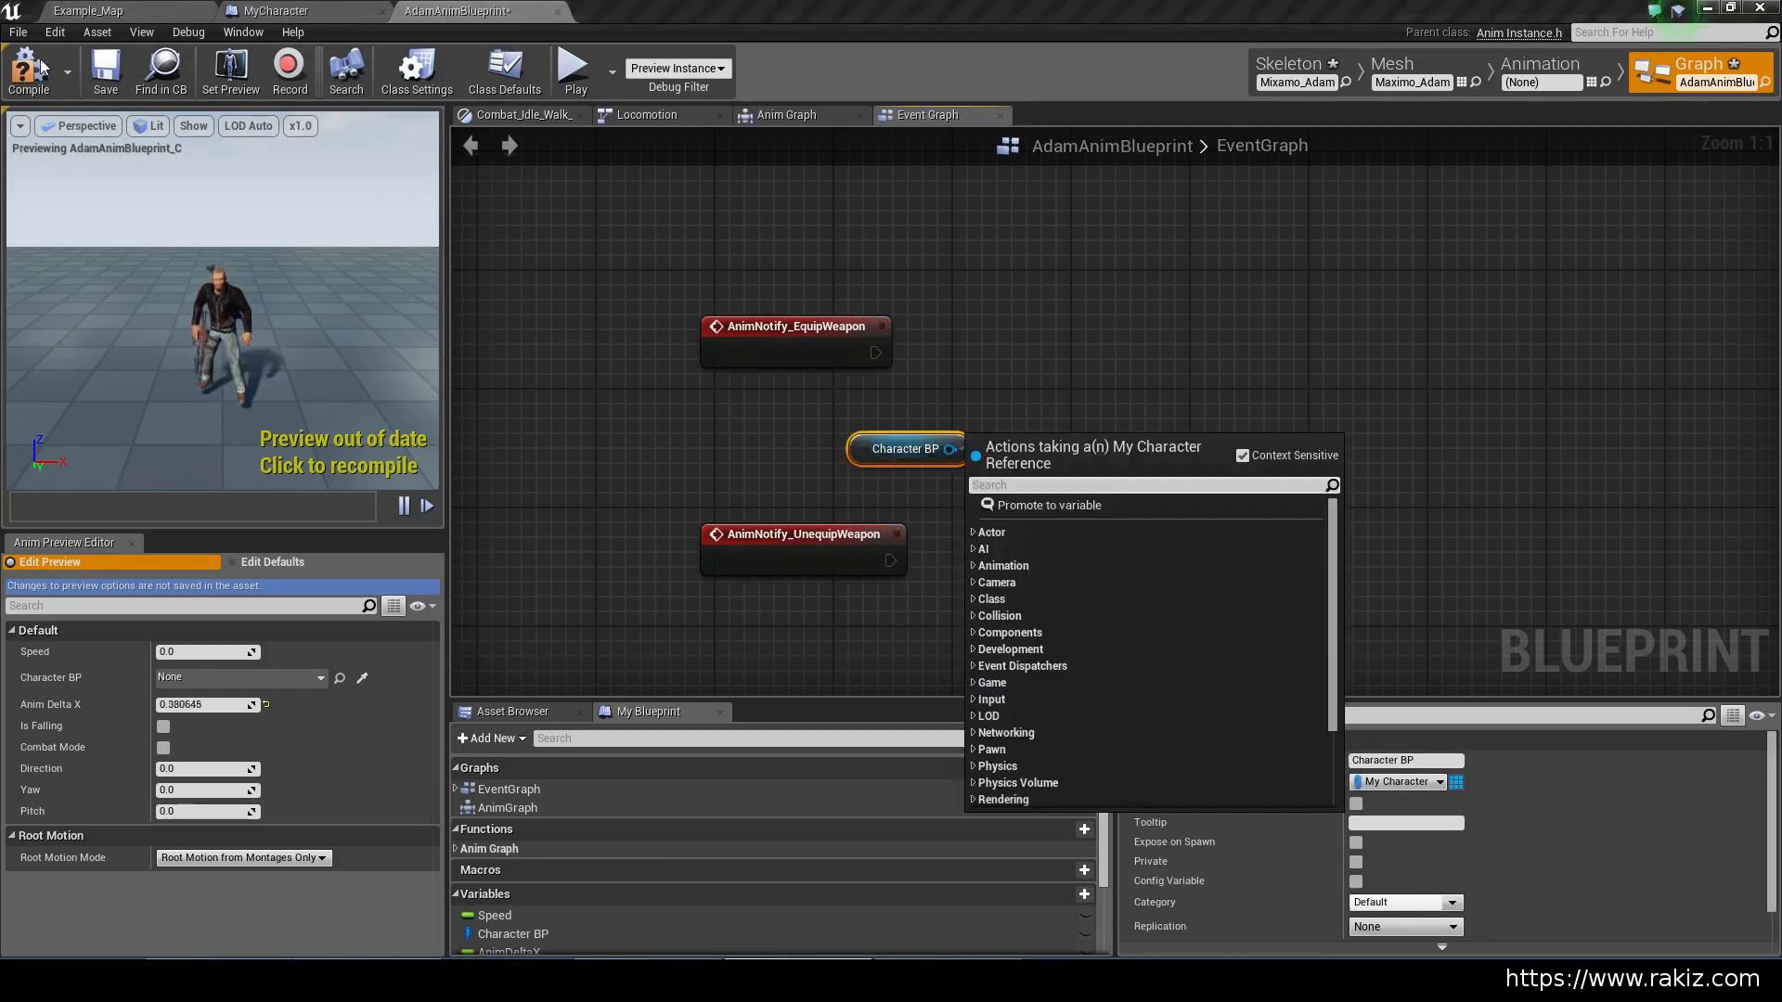
pyautogui.click(986, 431)
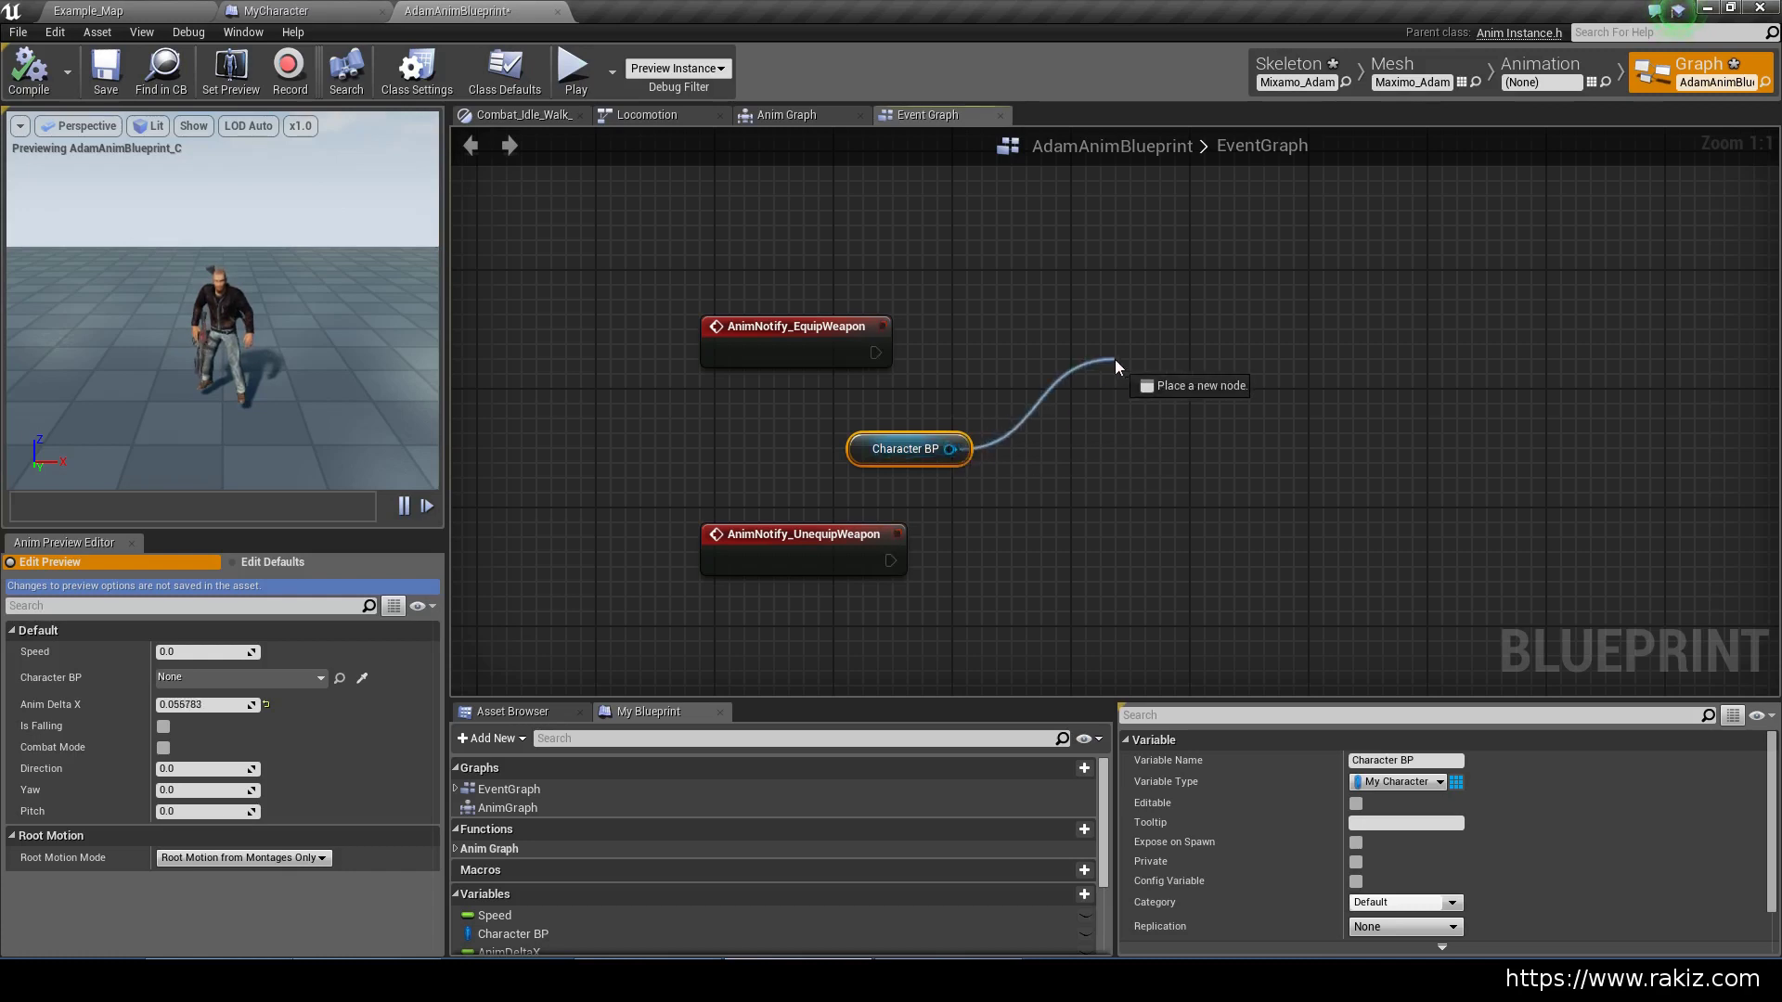
pyautogui.moveTo(1116, 361); pyautogui.dragTo(1098, 369)
pyautogui.write('rifle')
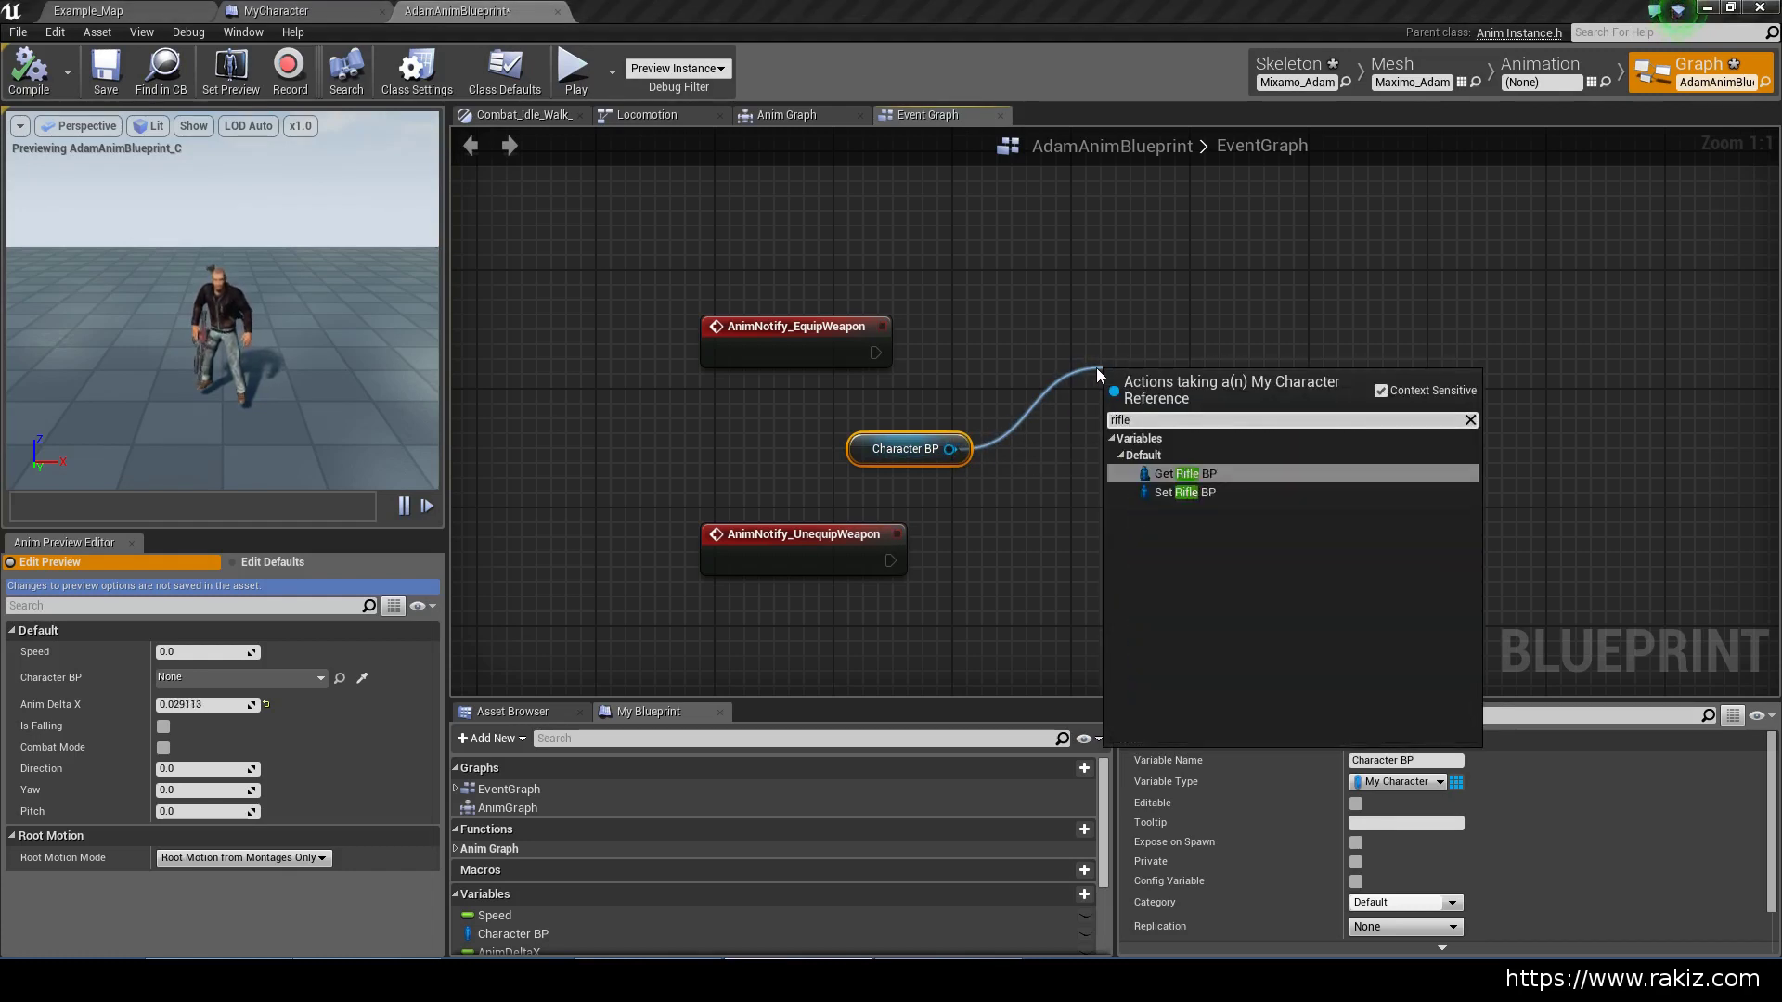
pyautogui.press('Return')
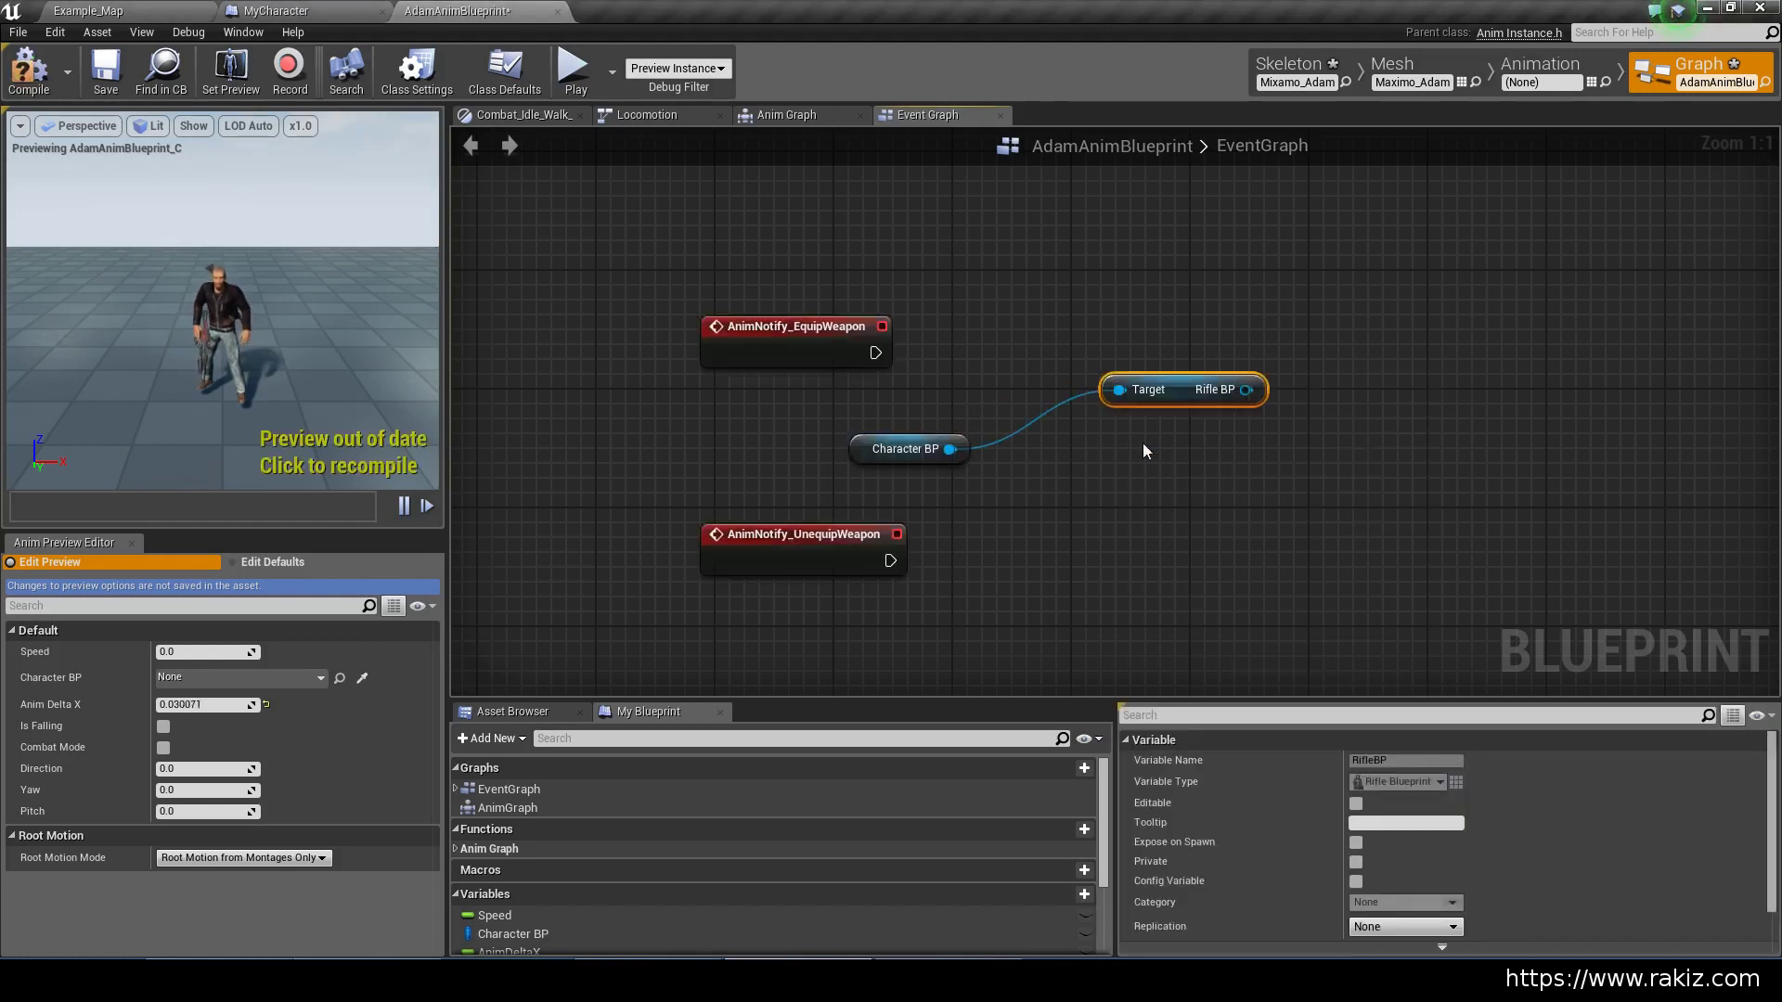
pyautogui.moveTo(1171, 381); pyautogui.dragTo(1128, 441)
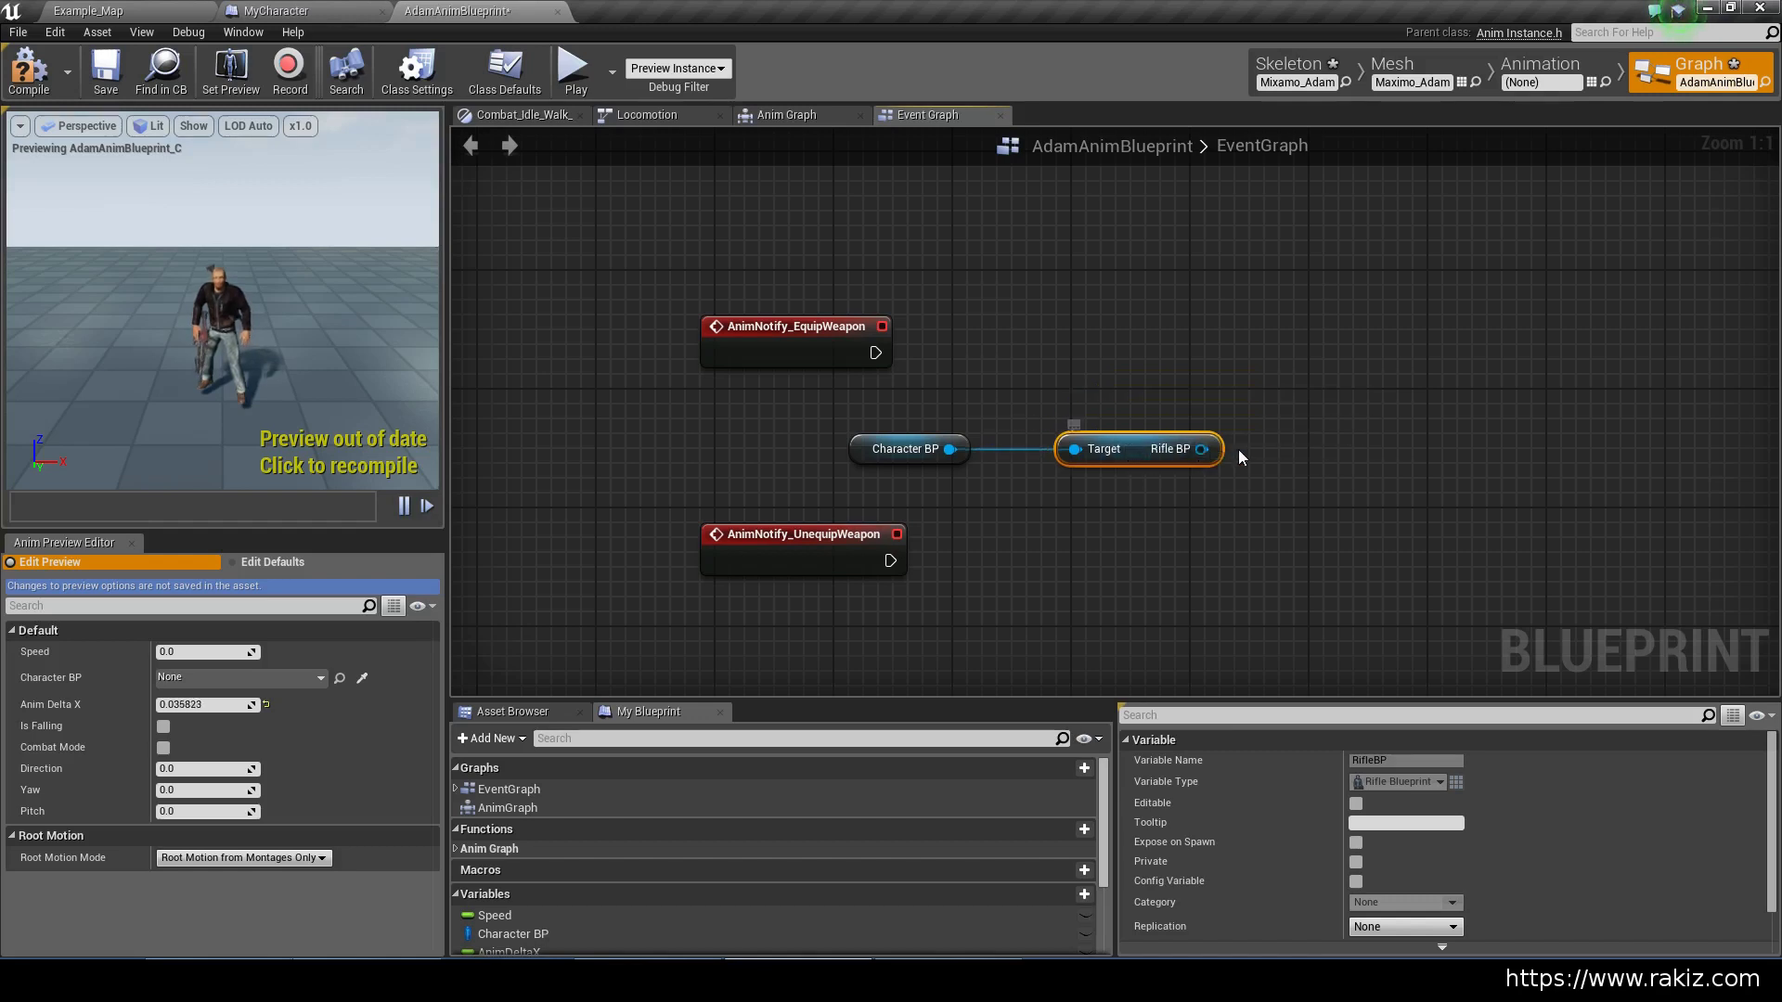
# Add an Attach Actor to Component node fed from the Rifle BP output
pyautogui.click(139, 9)
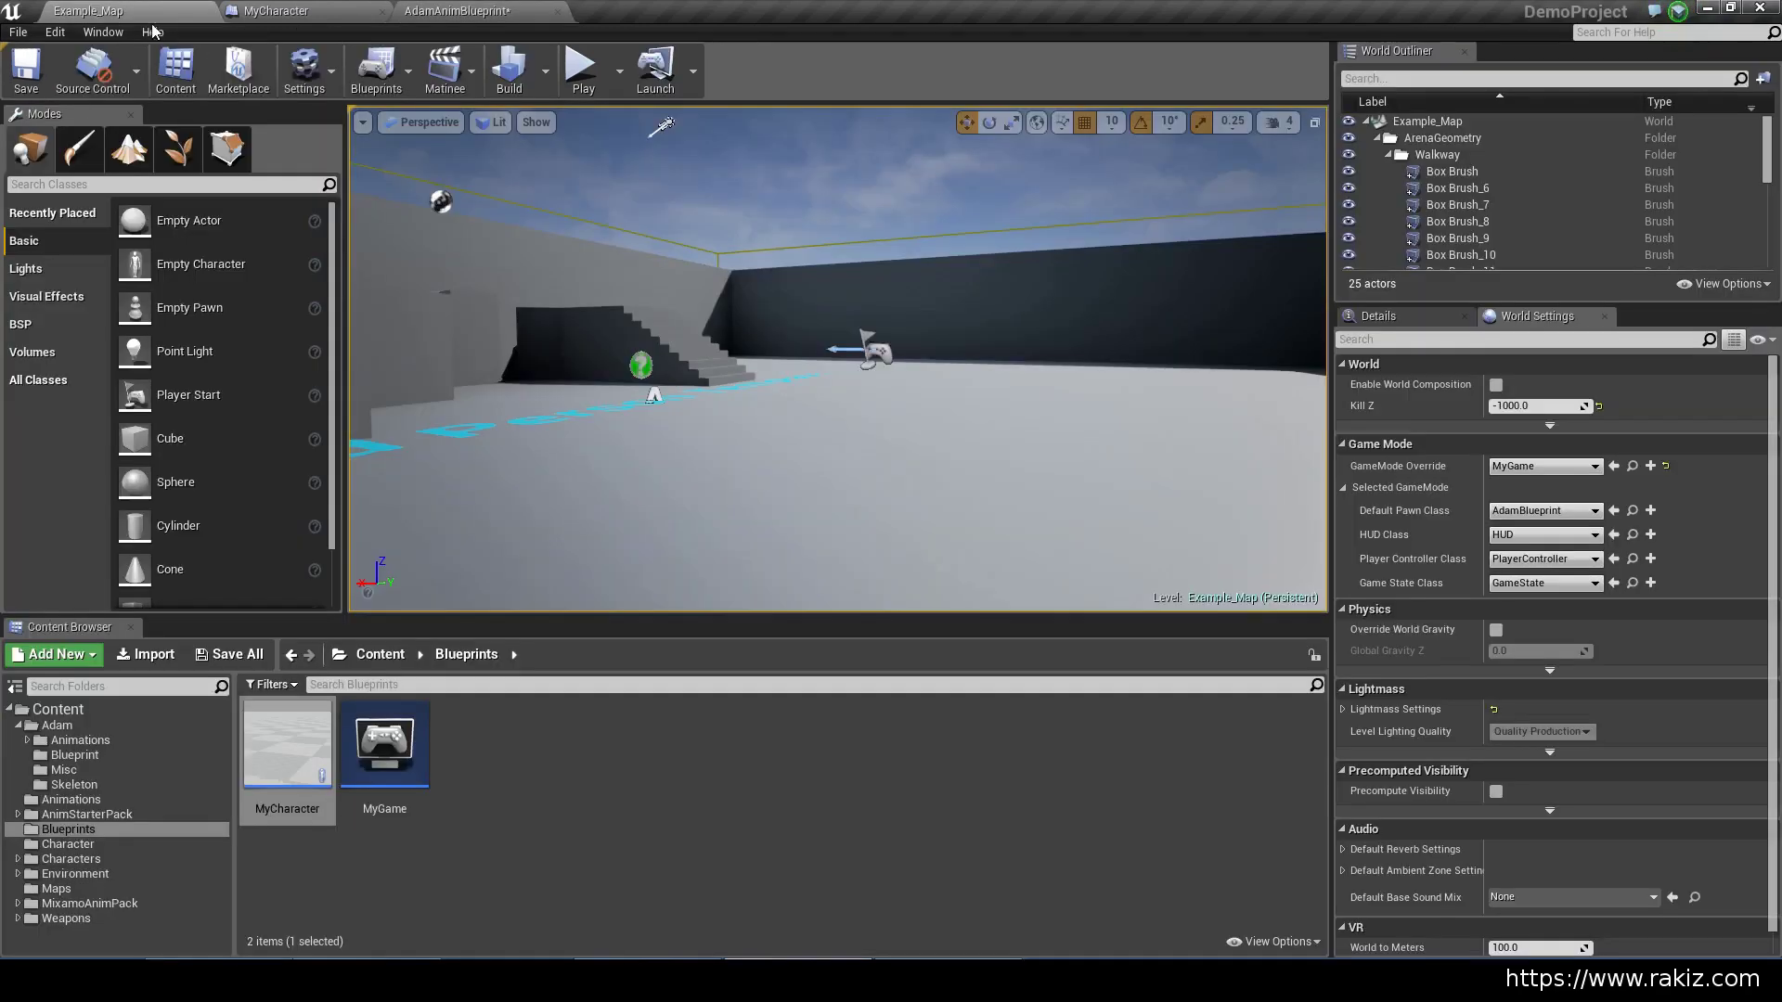
pyautogui.click(464, 10)
pyautogui.click(278, 10)
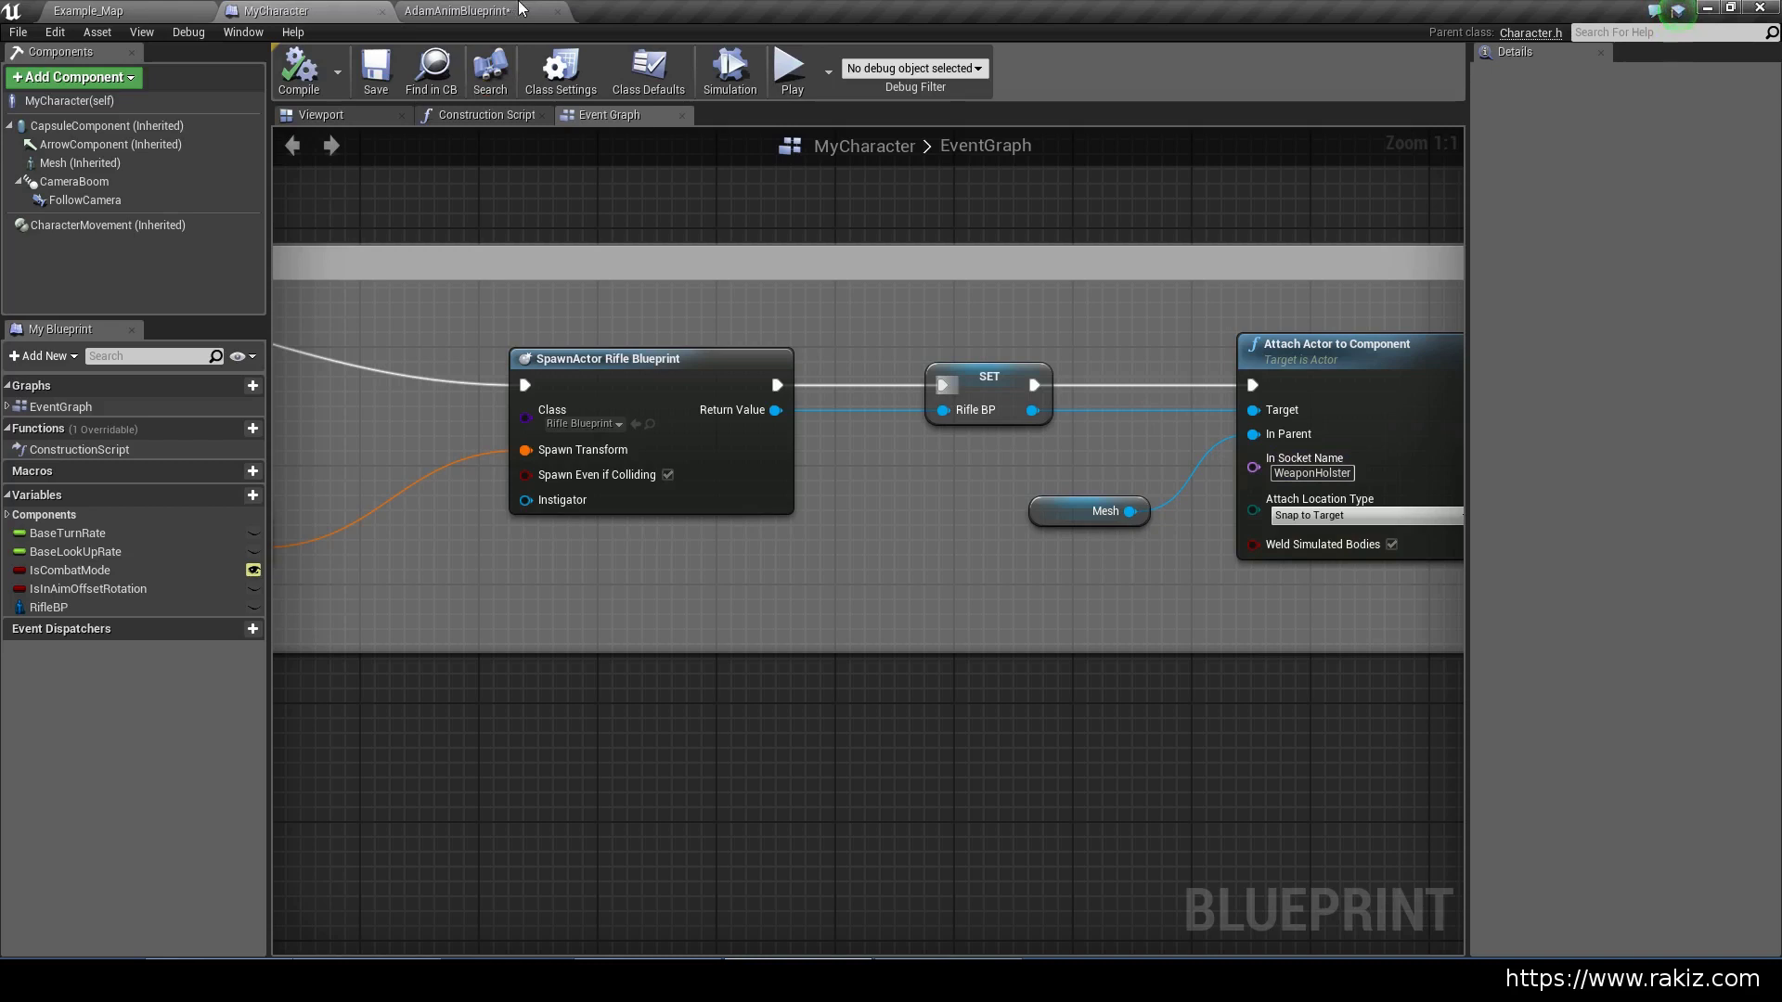
pyautogui.click(407, 14)
pyautogui.rightClick(1294, 361)
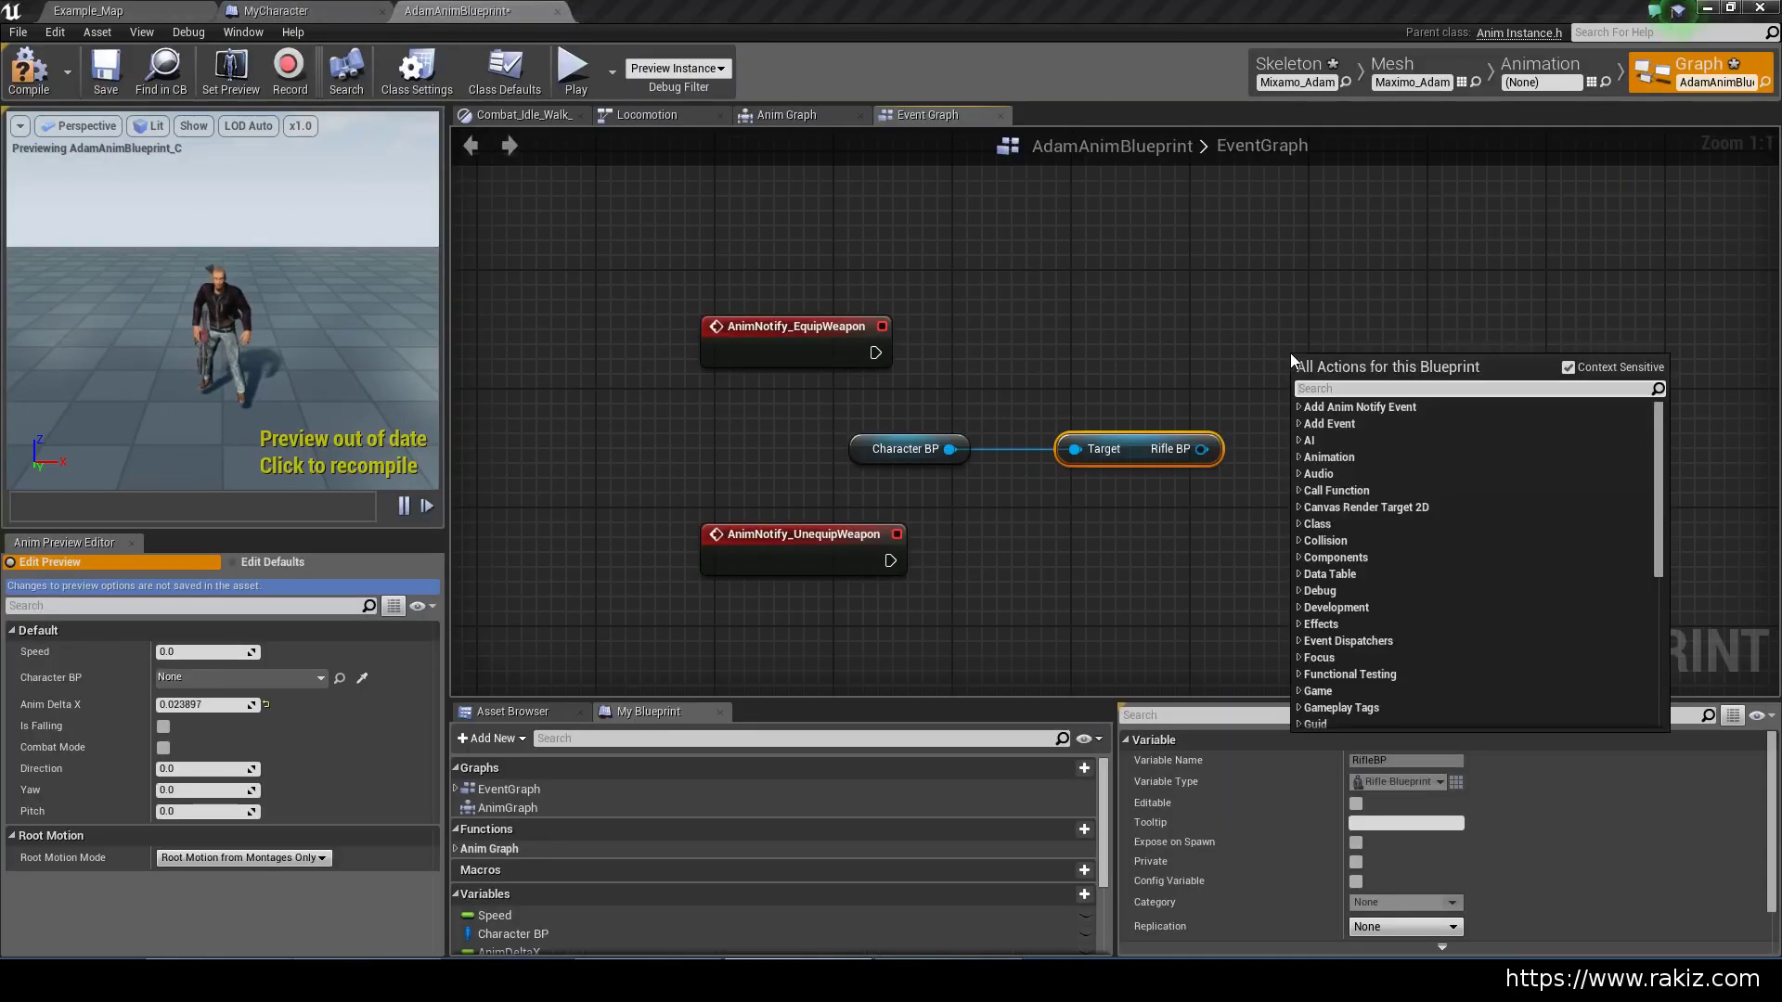
pyautogui.write('attach')
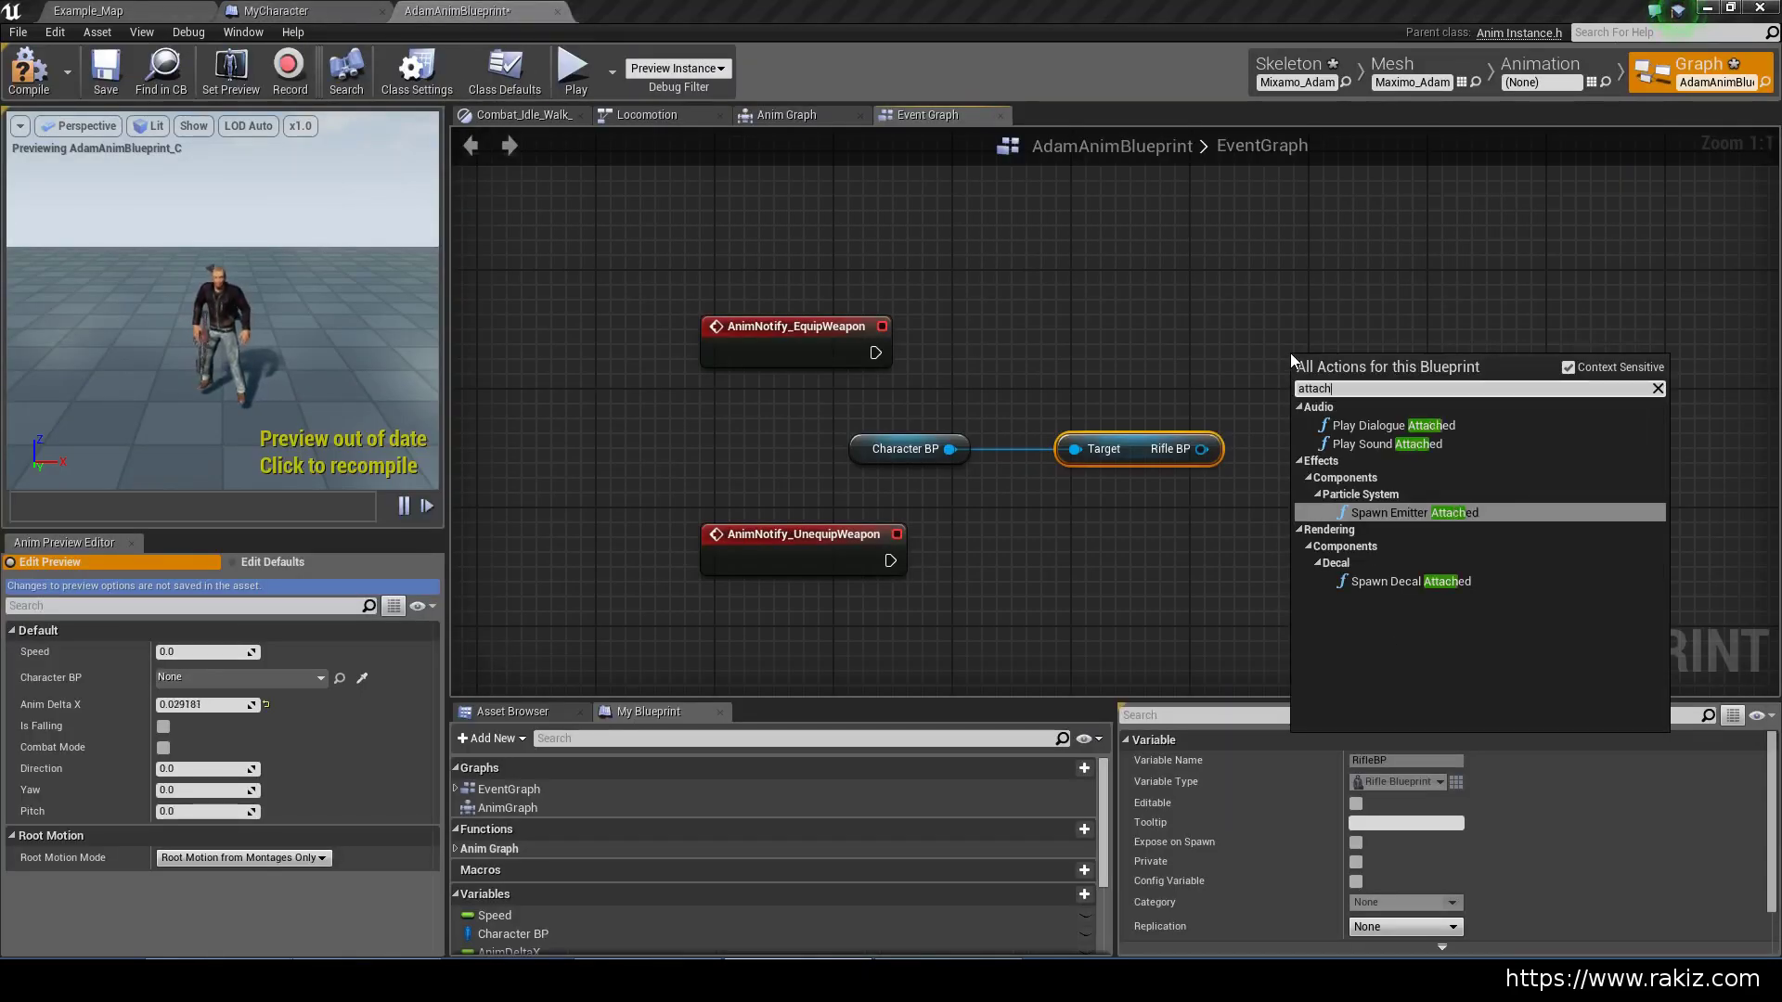
pyautogui.click(1240, 318)
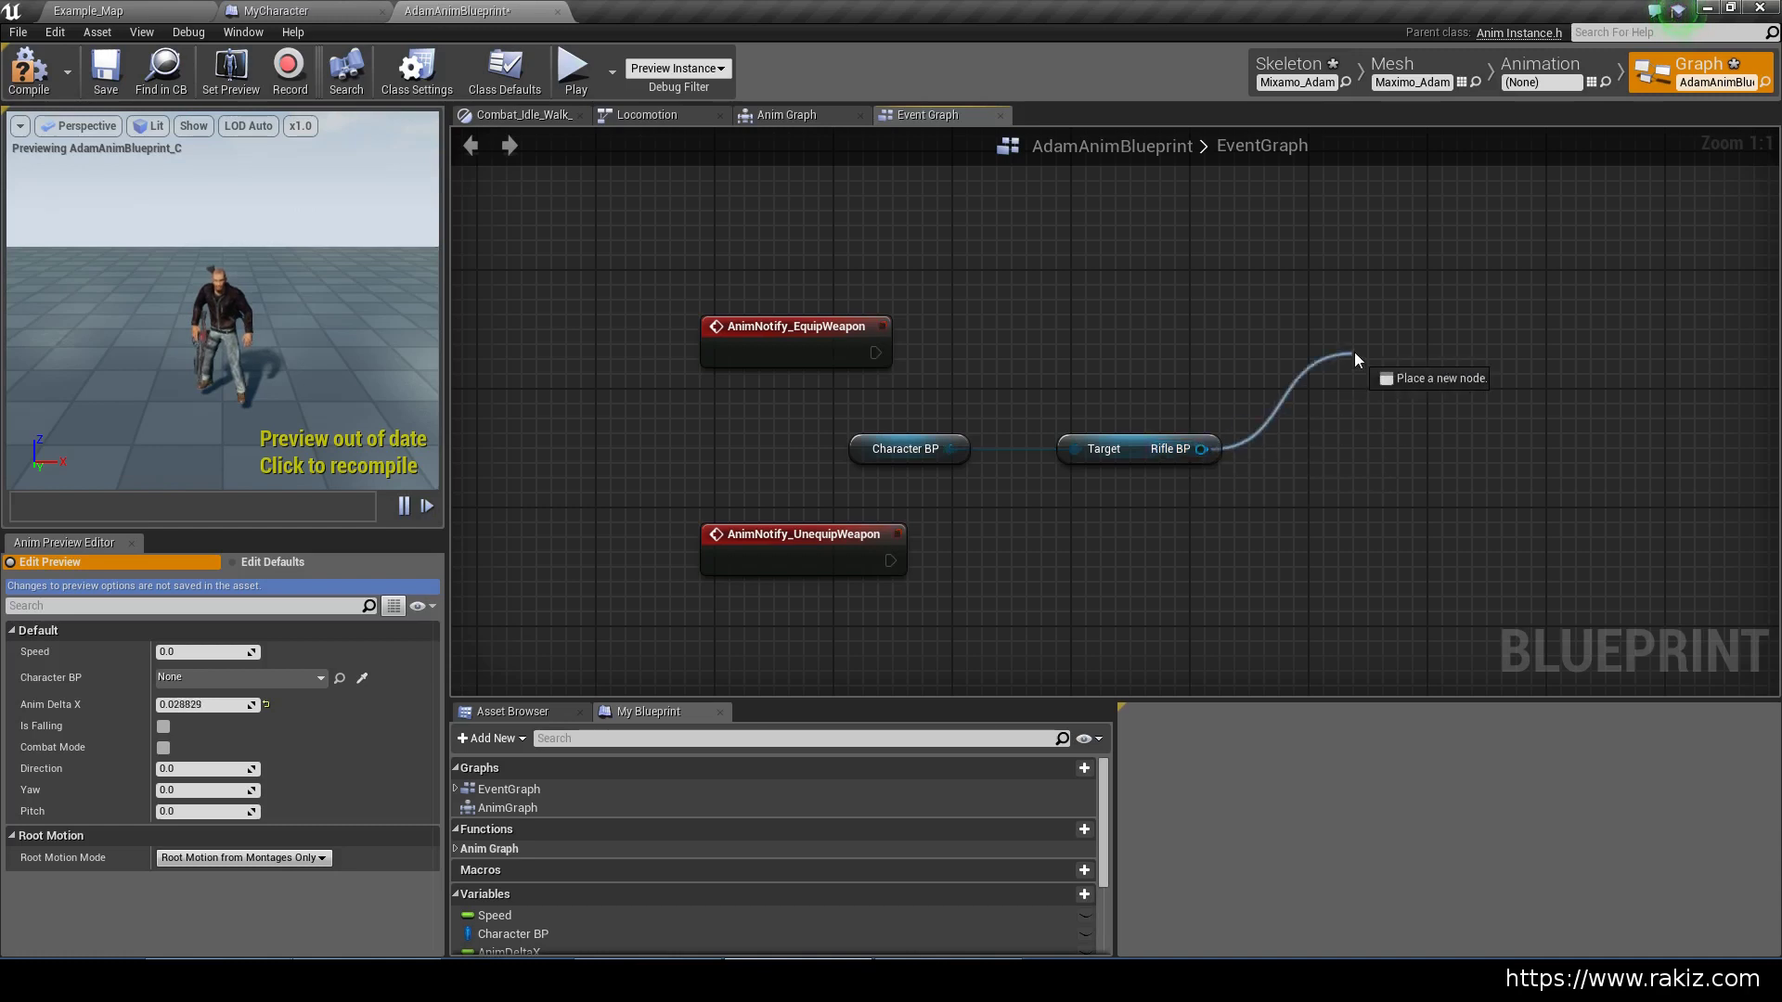
pyautogui.moveTo(1355, 353); pyautogui.dragTo(1350, 352)
pyautogui.write('attach')
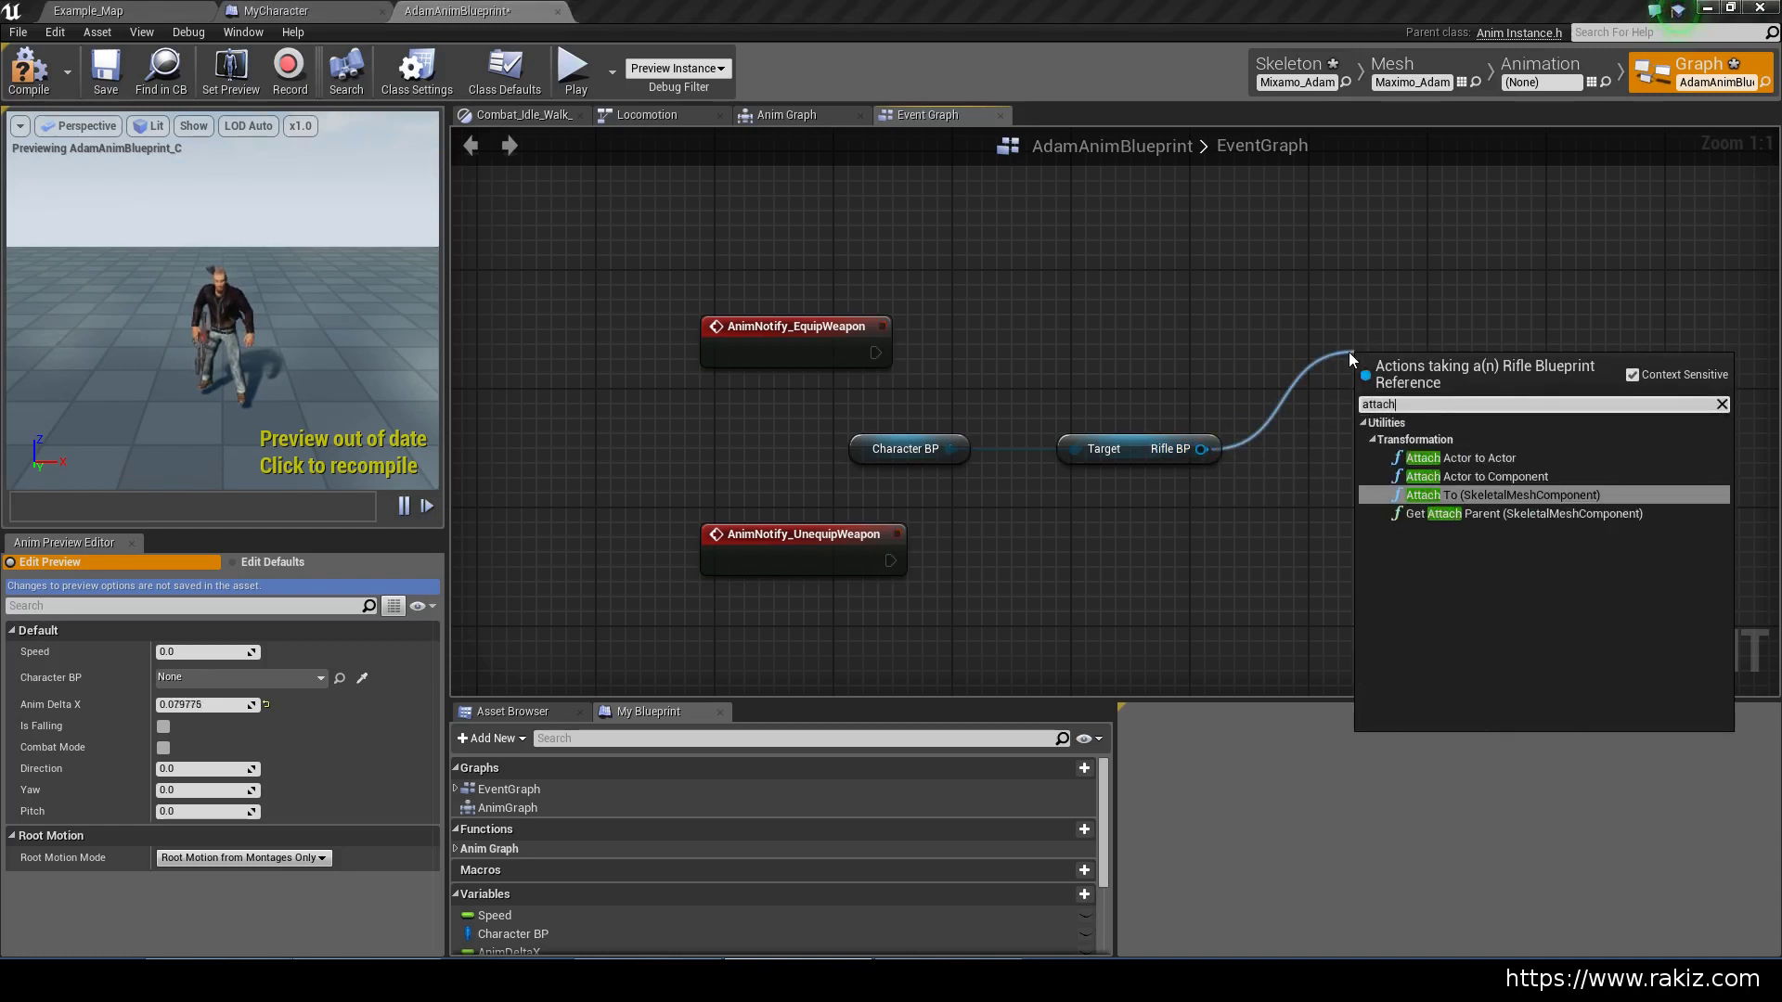
pyautogui.press('Up')
pyautogui.press('Return')
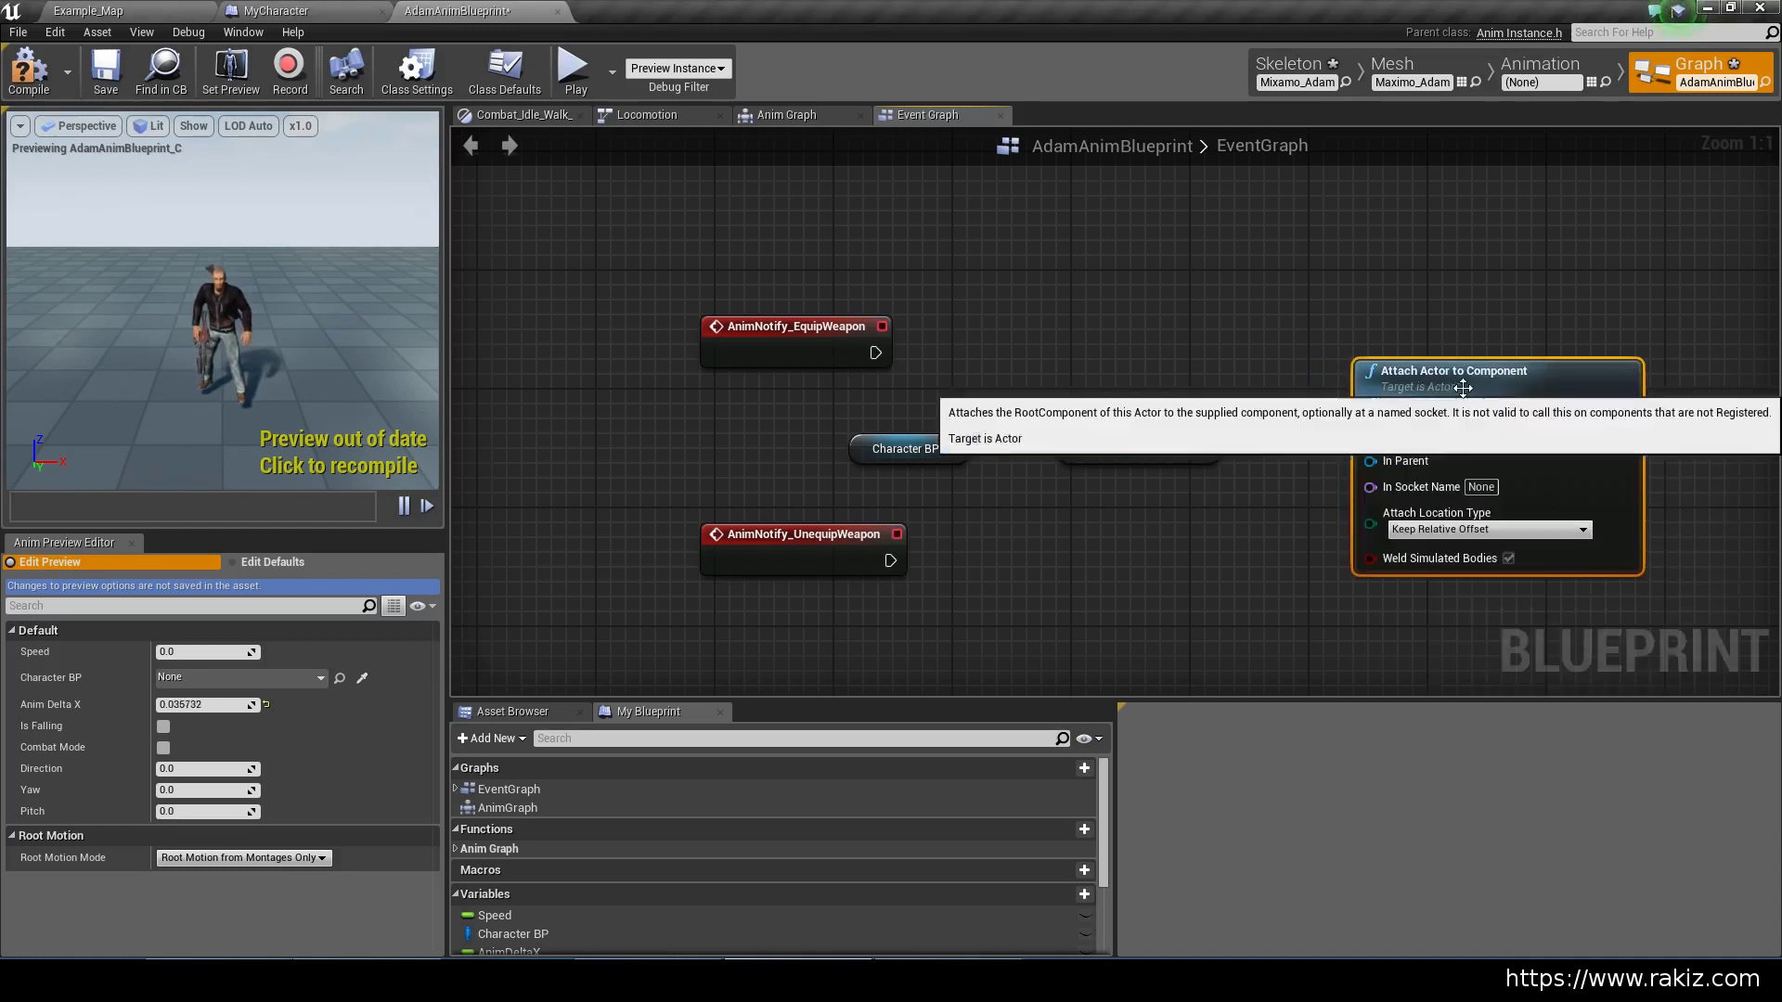
# Add a Get Mesh node from Character BP to supply the attach node's In Parent
pyautogui.moveTo(1464, 388); pyautogui.dragTo(1569, 348)
pyautogui.moveTo(1084, 498); pyautogui.dragTo(1082, 501)
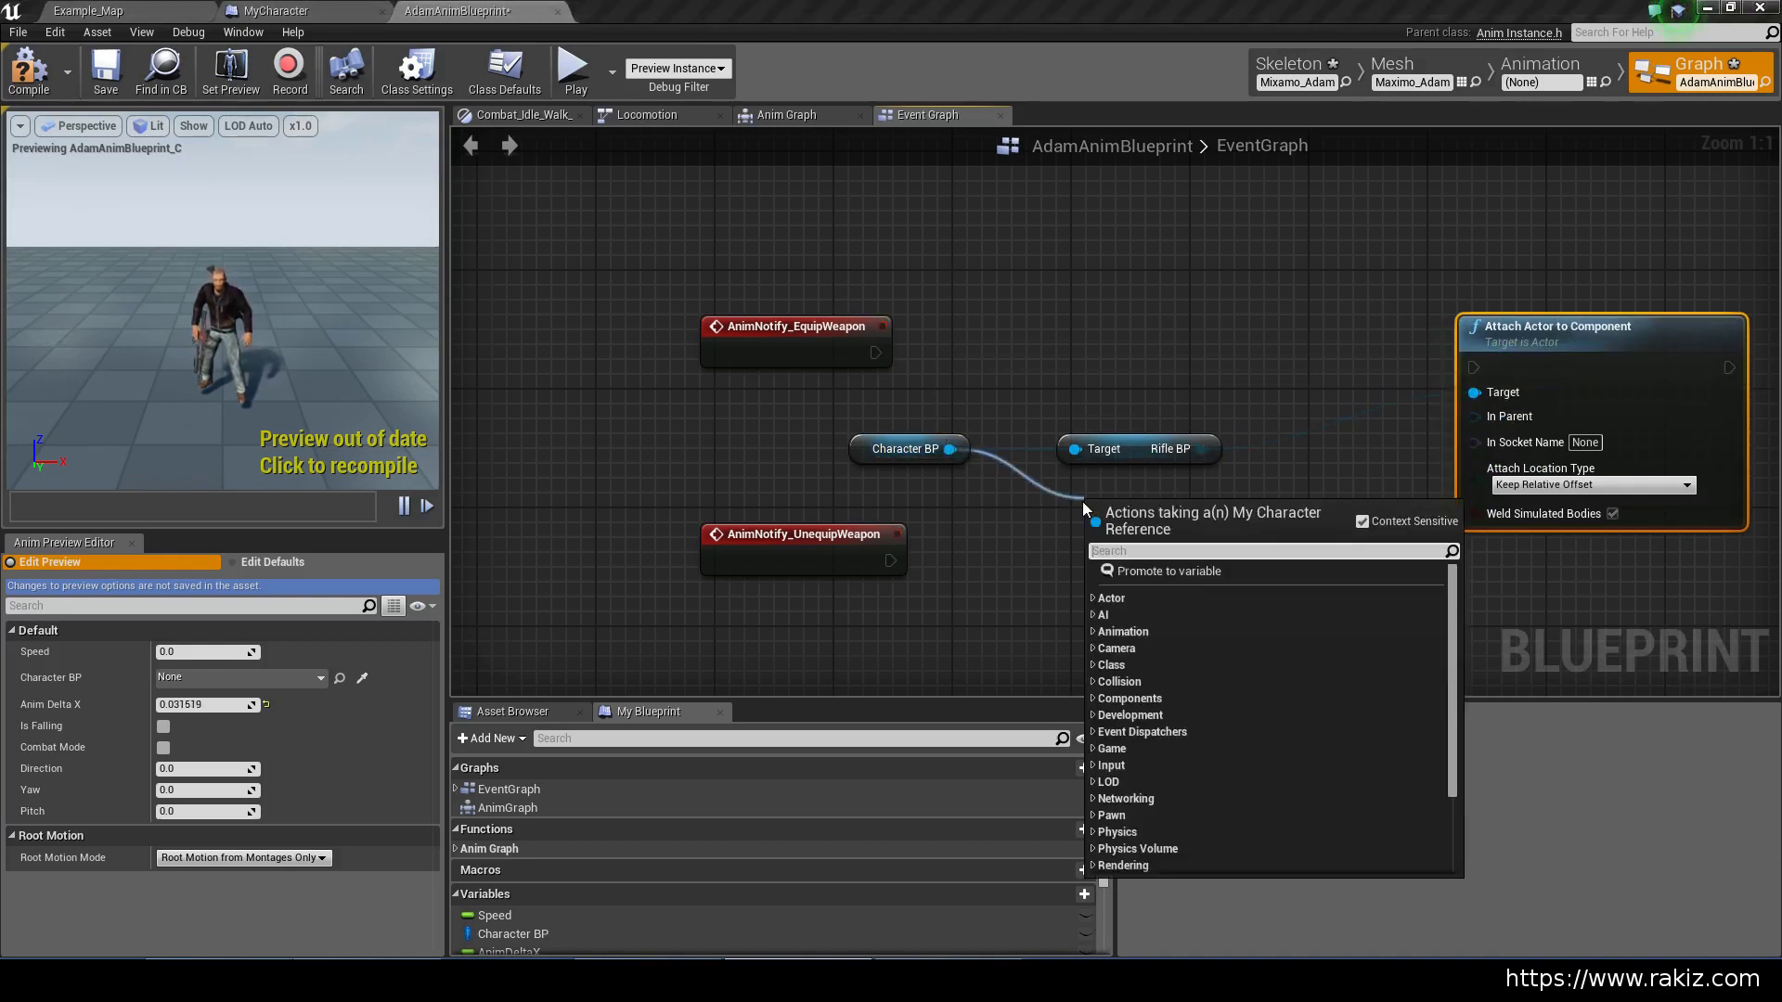
pyautogui.write('mesh')
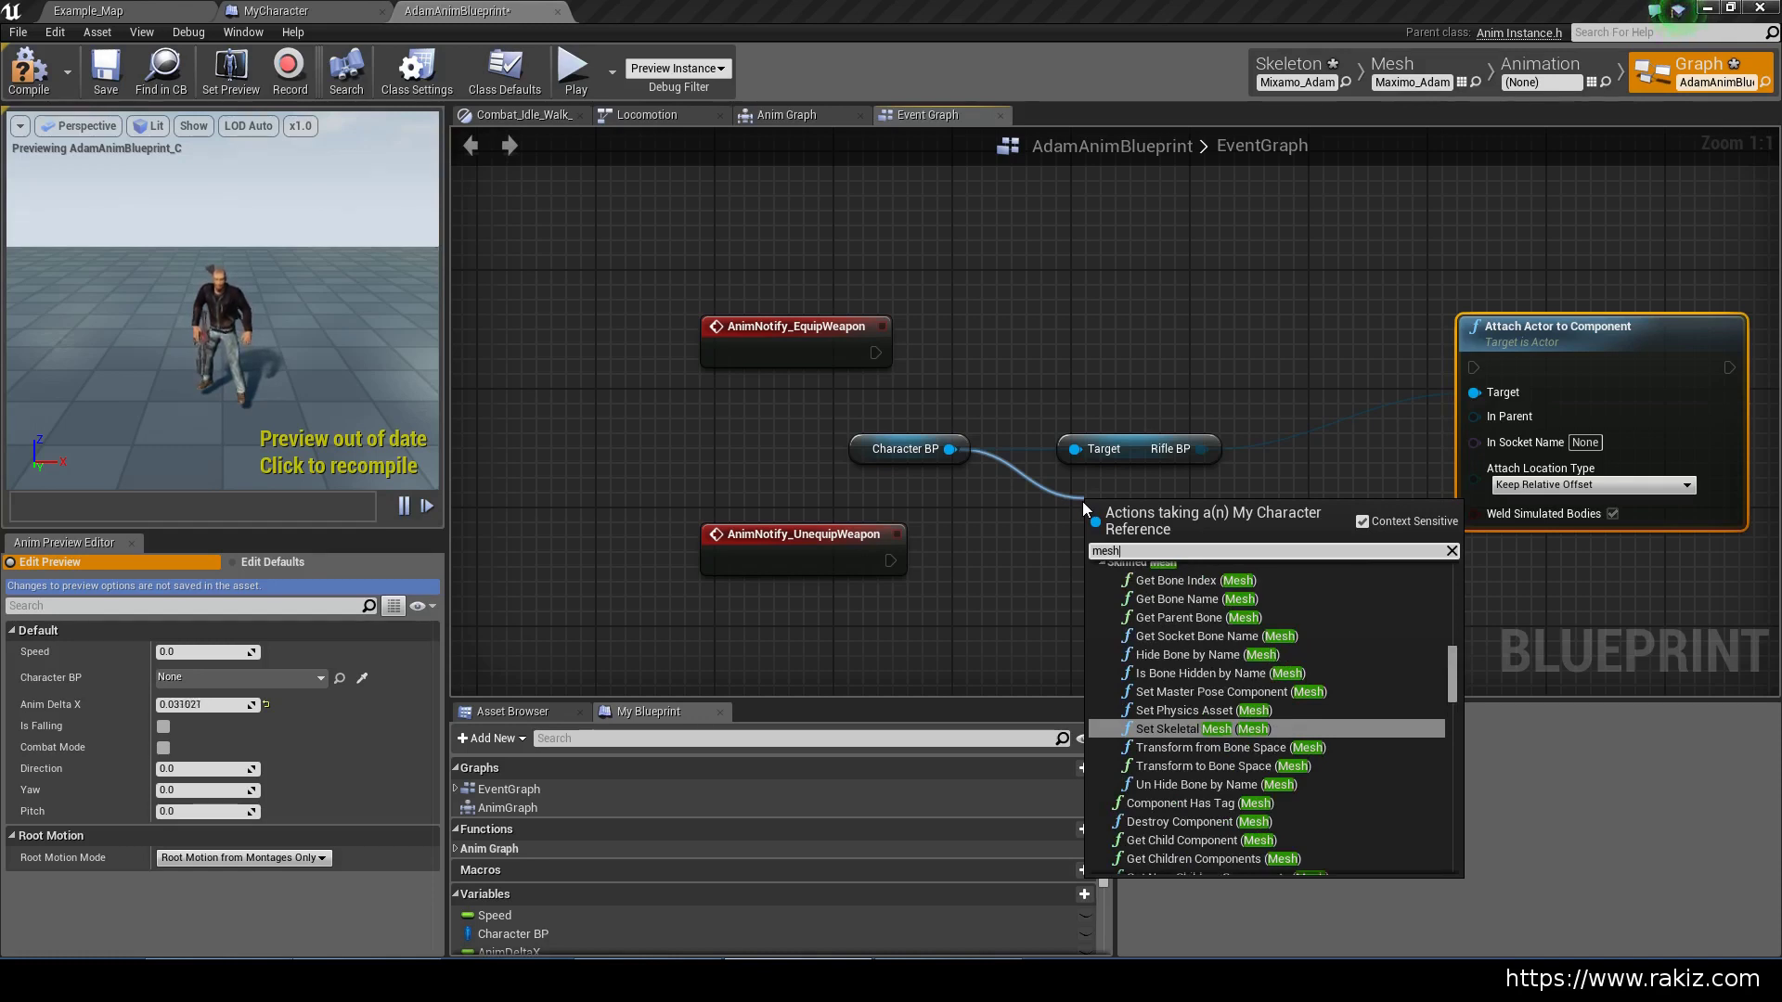
pyautogui.click(748, 242)
pyautogui.click(320, 12)
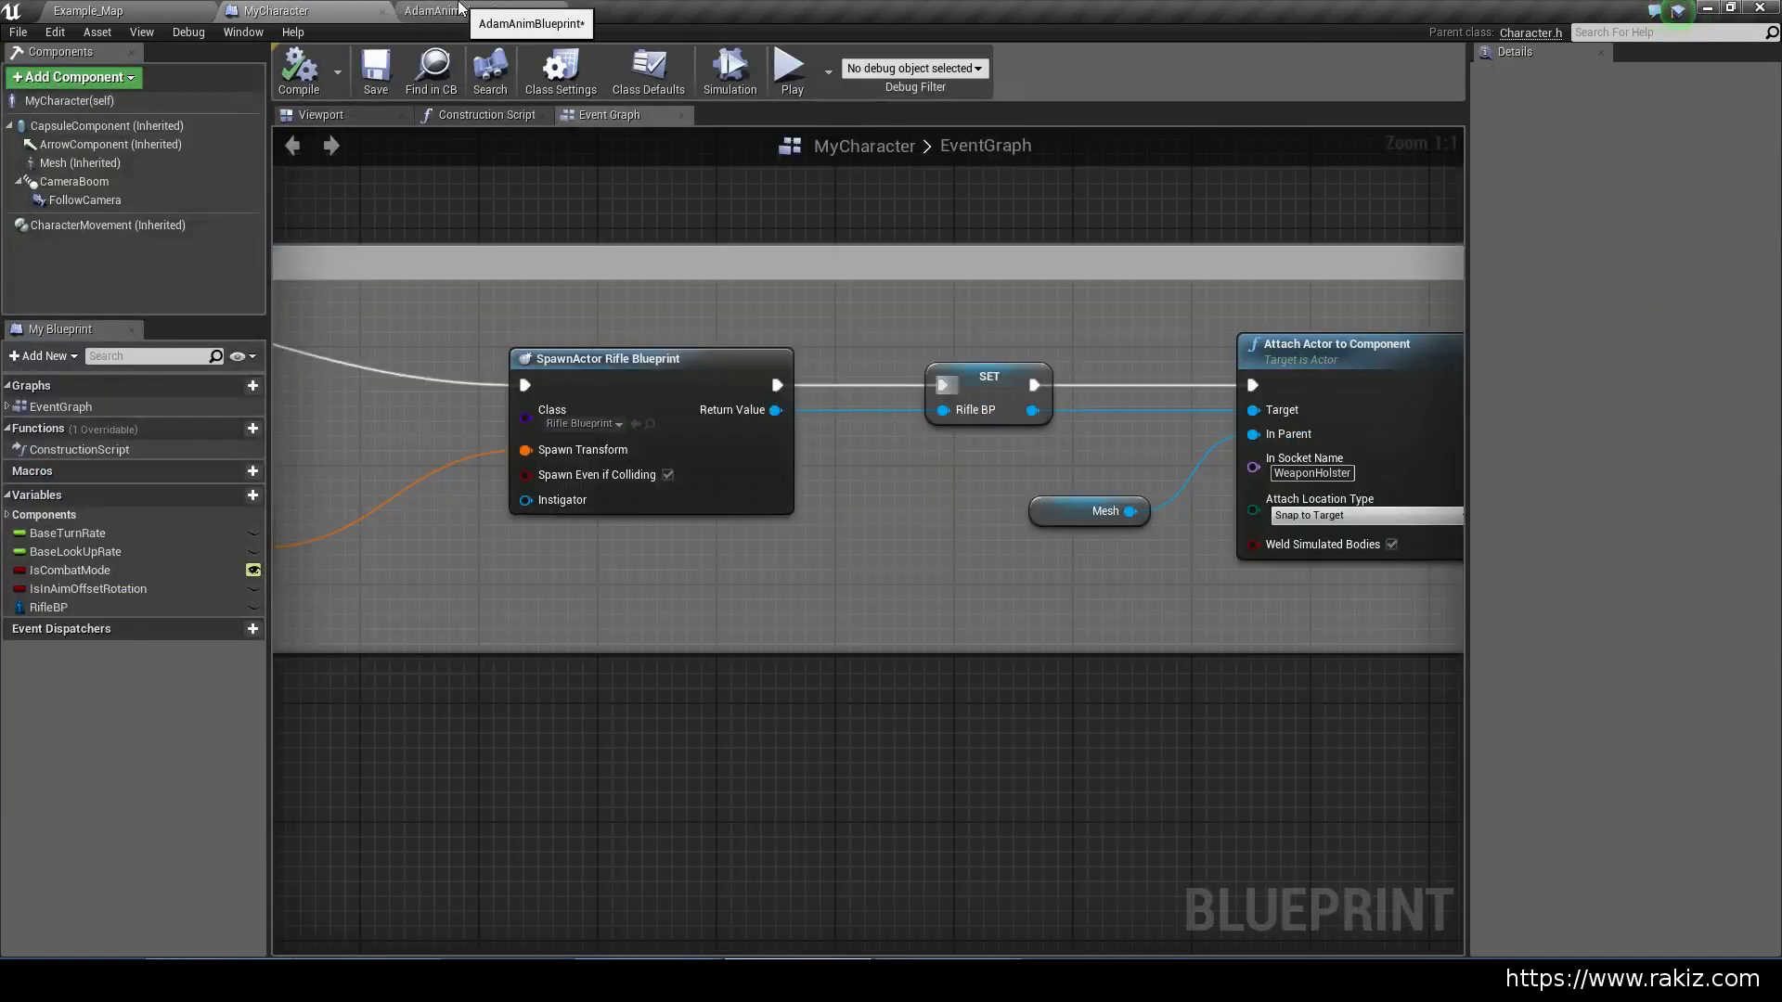
pyautogui.moveTo(534, 538); pyautogui.dragTo(551, 502, button='right')
pyautogui.click(502, 10)
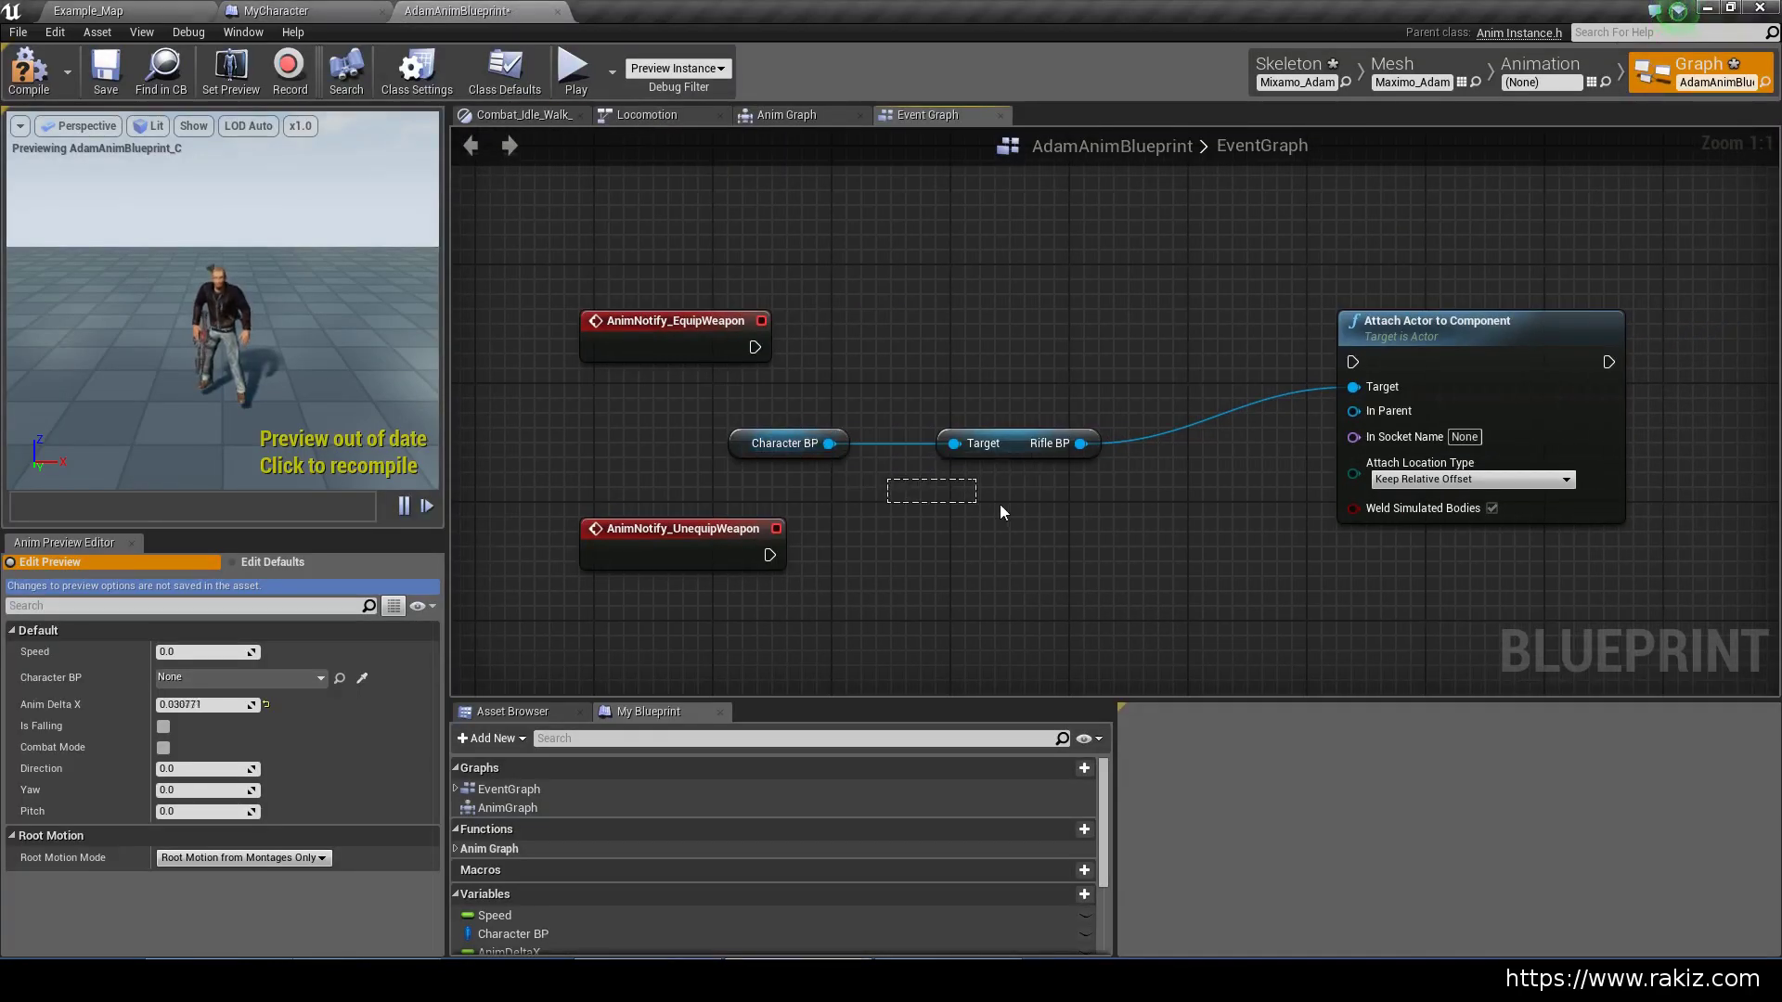
pyautogui.moveTo(983, 503); pyautogui.dragTo(983, 503)
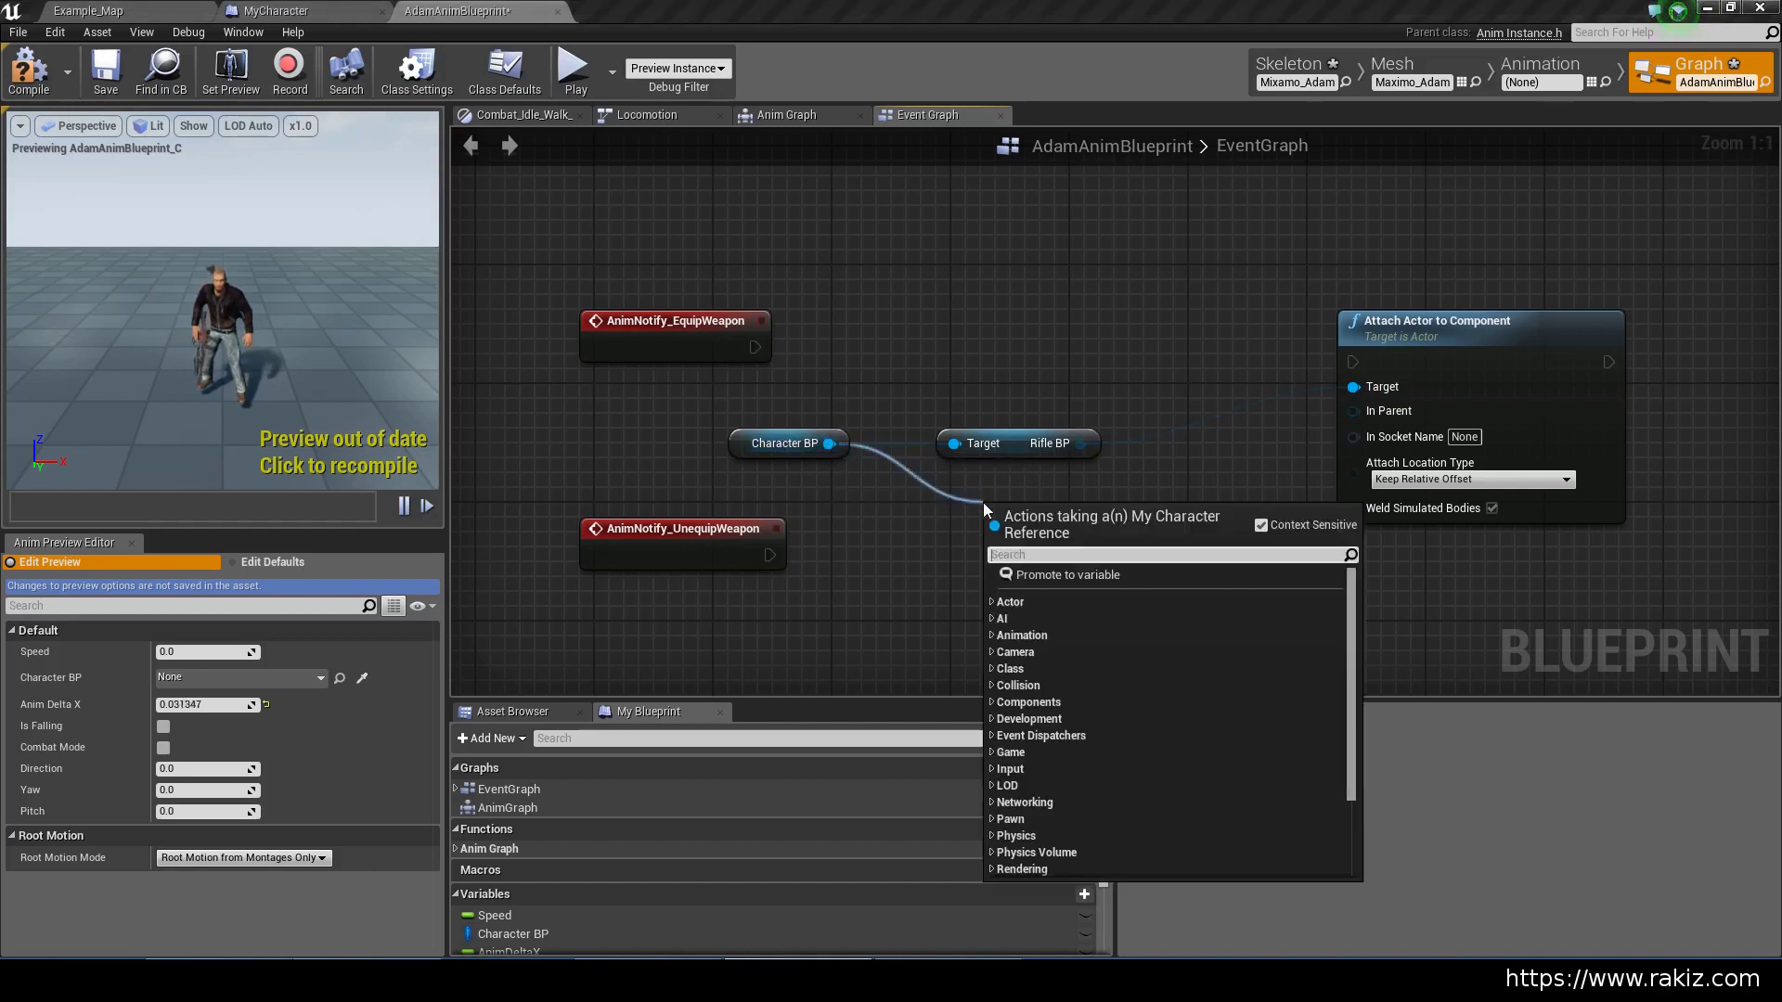
pyautogui.write('get mesh')
pyautogui.press('Return')
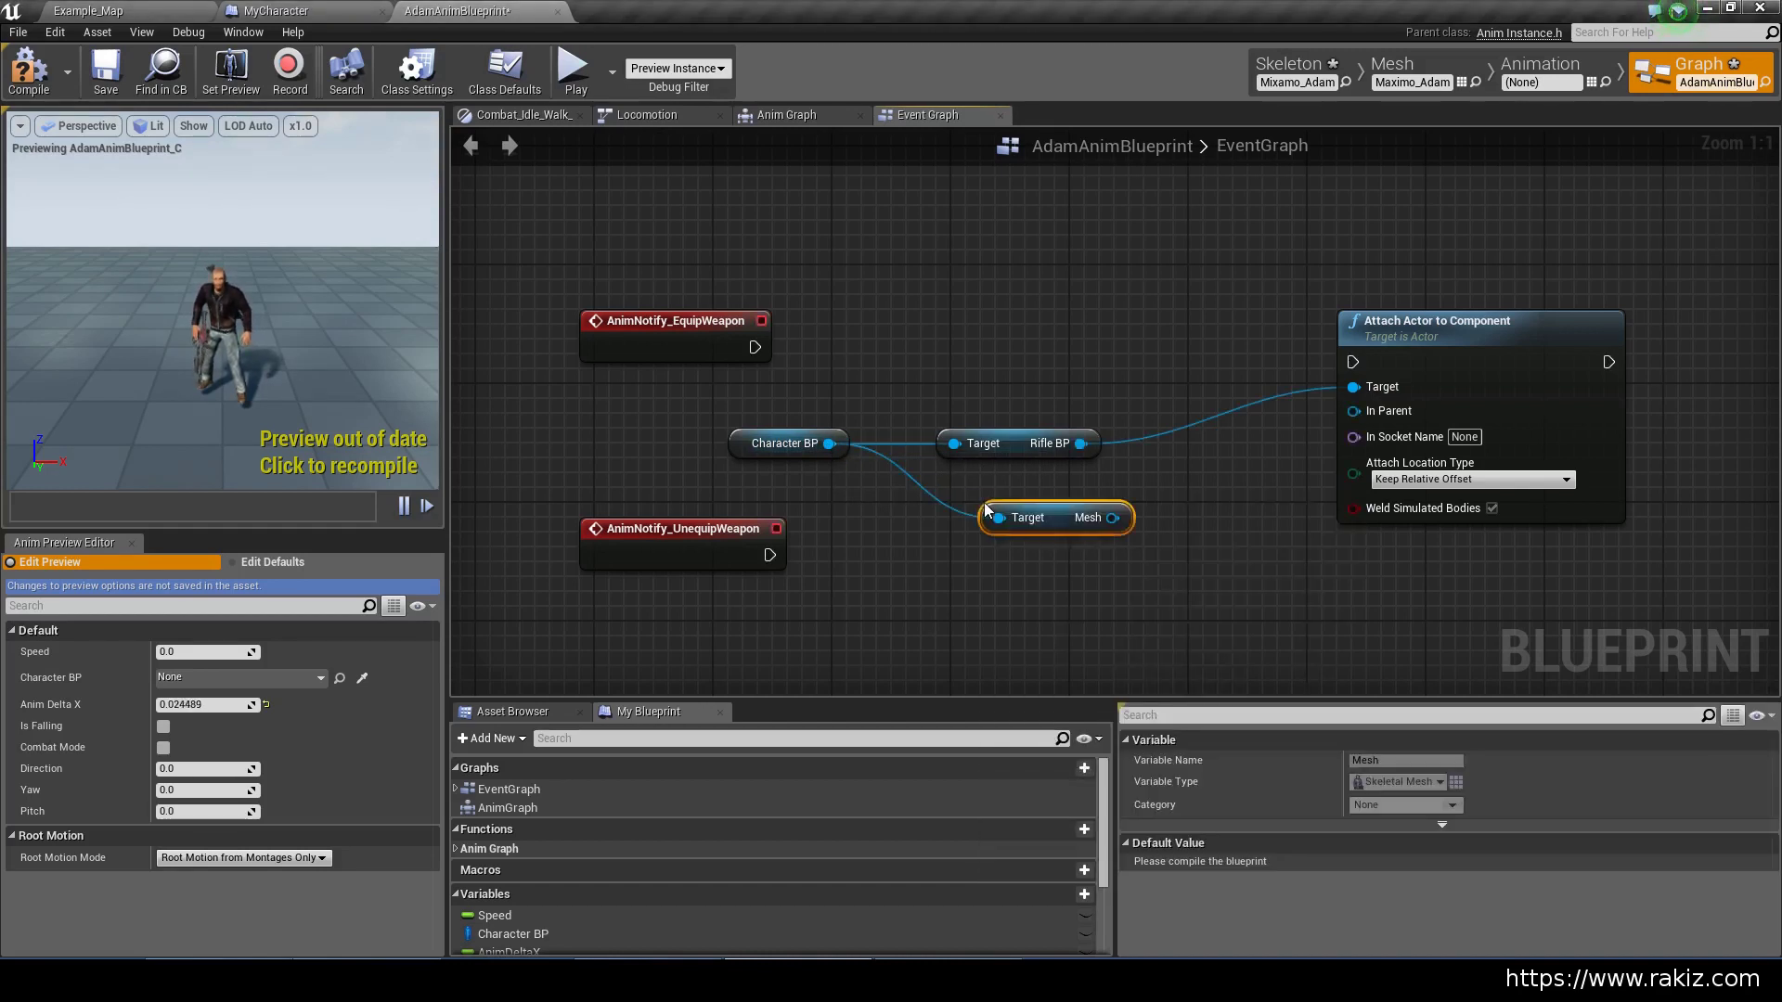
pyautogui.moveTo(1074, 510); pyautogui.dragTo(1354, 419)
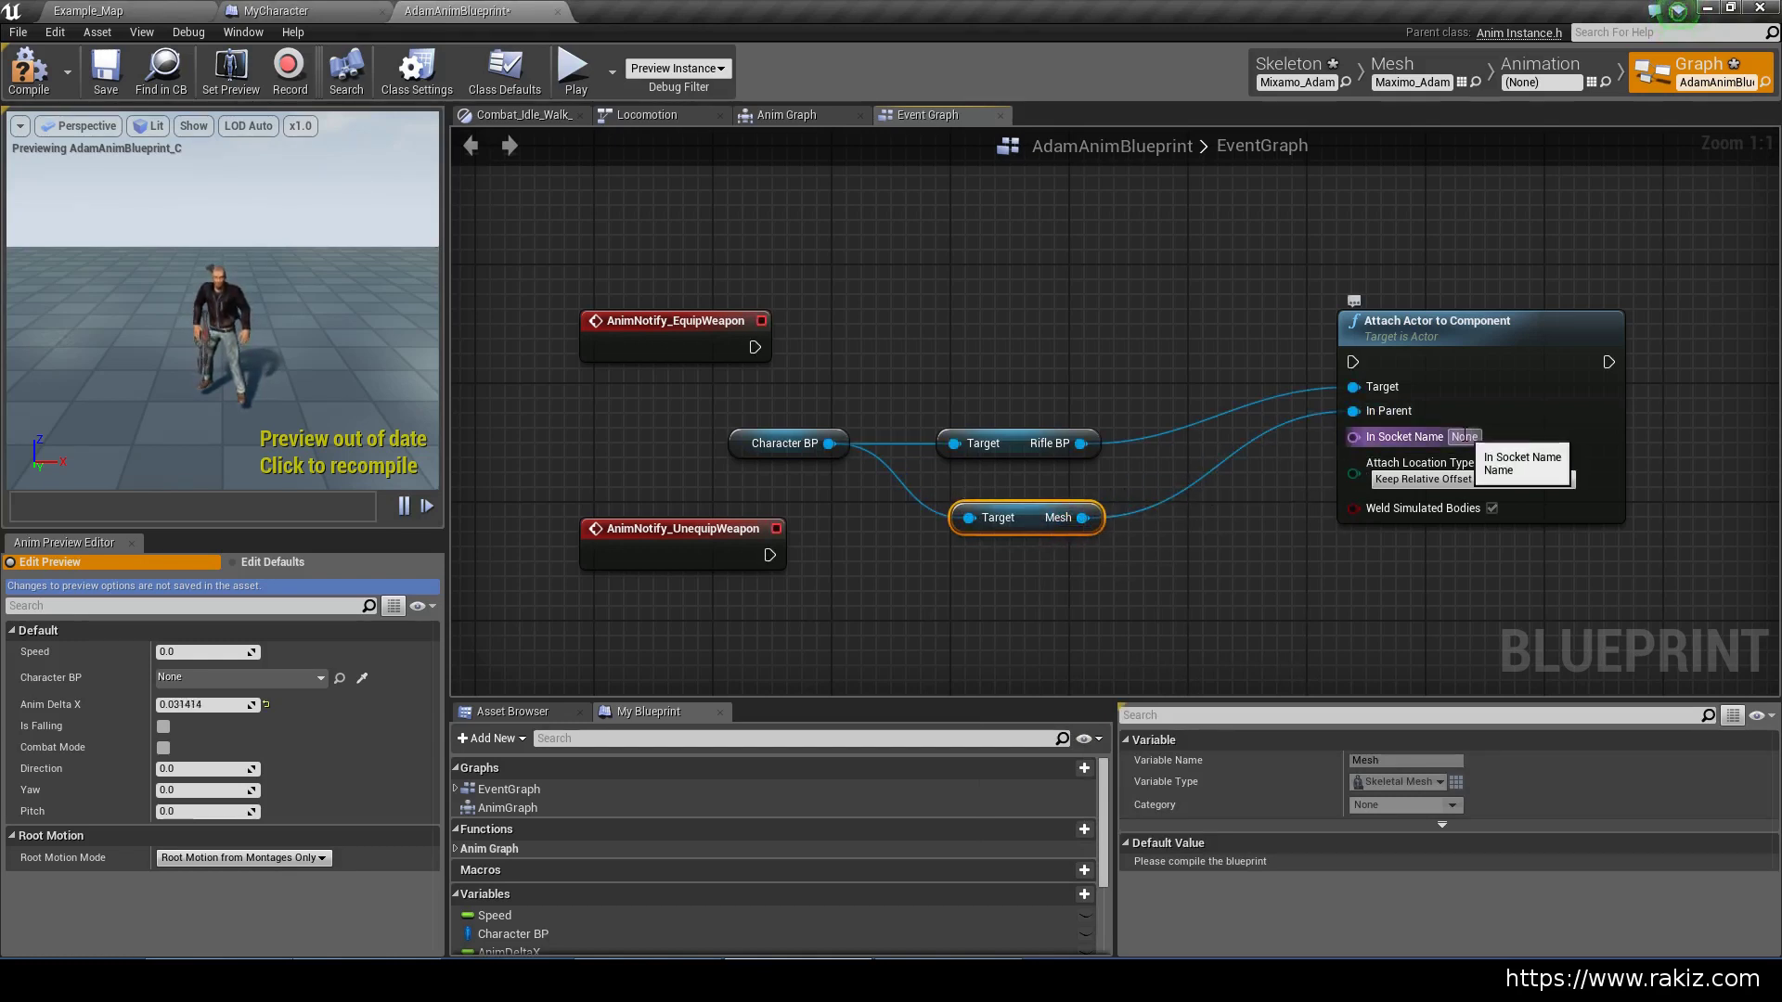
# Copy the WeaponsSocket name from the skeleton's RightHand bone and go back to the graph
pyautogui.click(1304, 70)
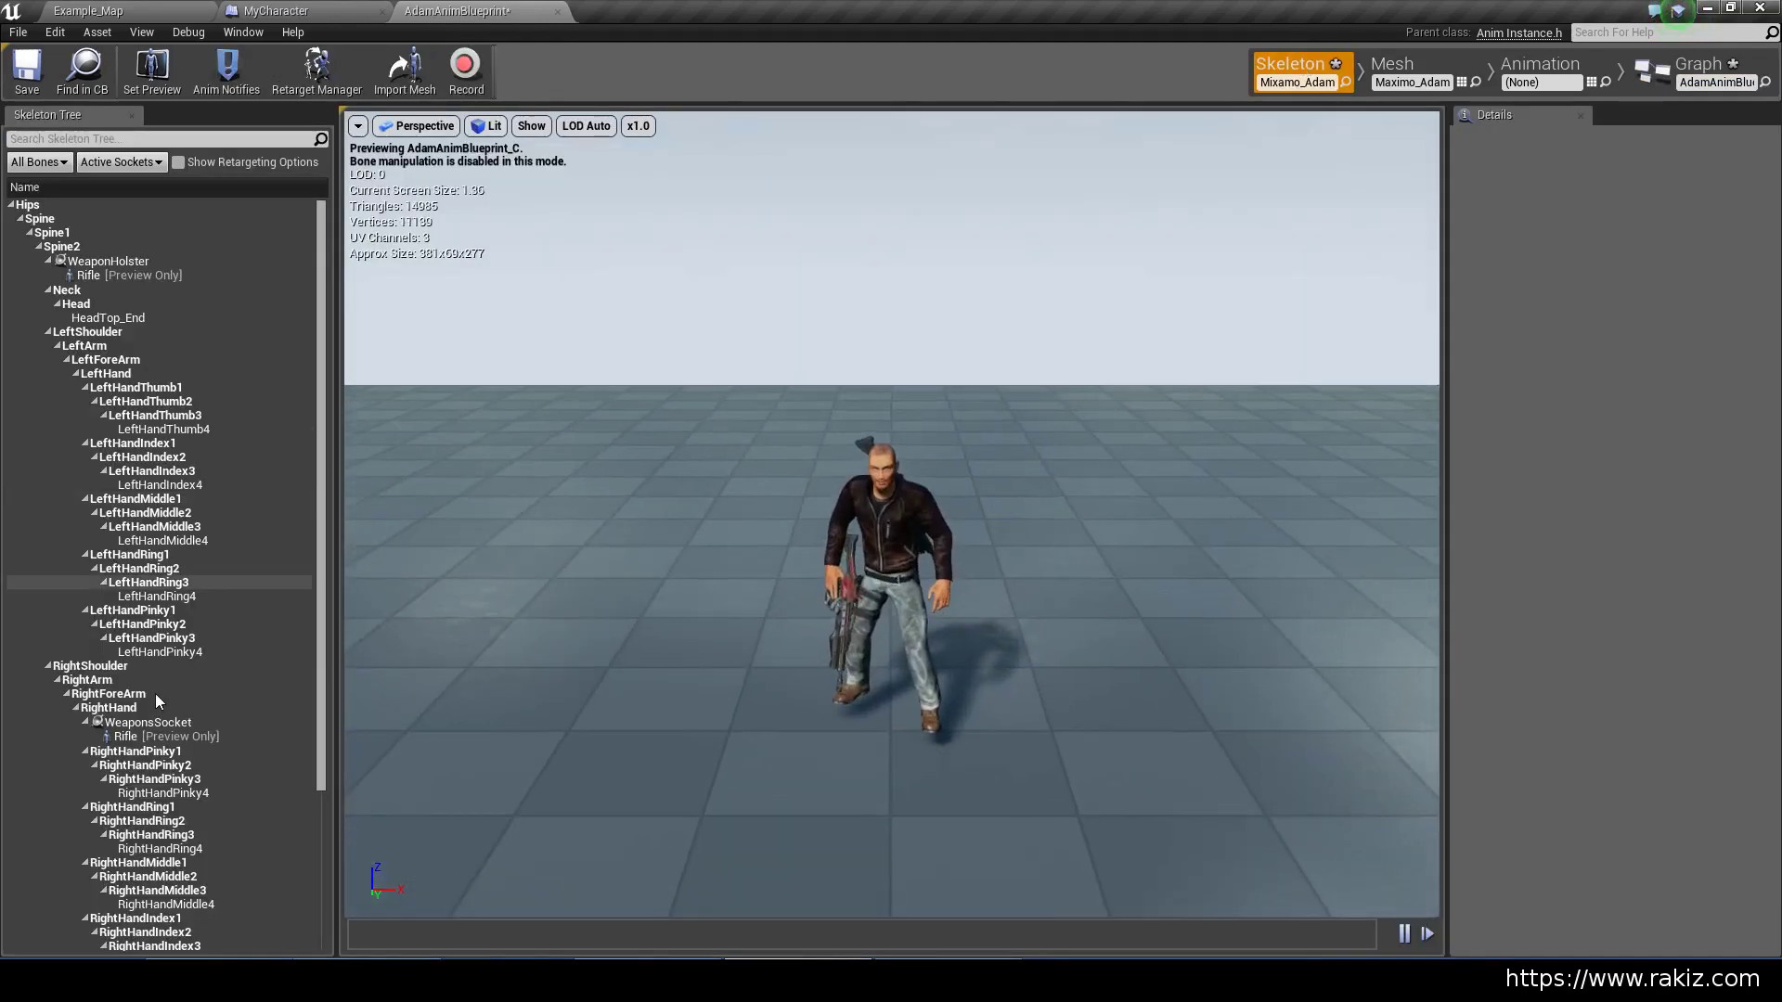
pyautogui.click(132, 724)
pyautogui.rightClick(132, 724)
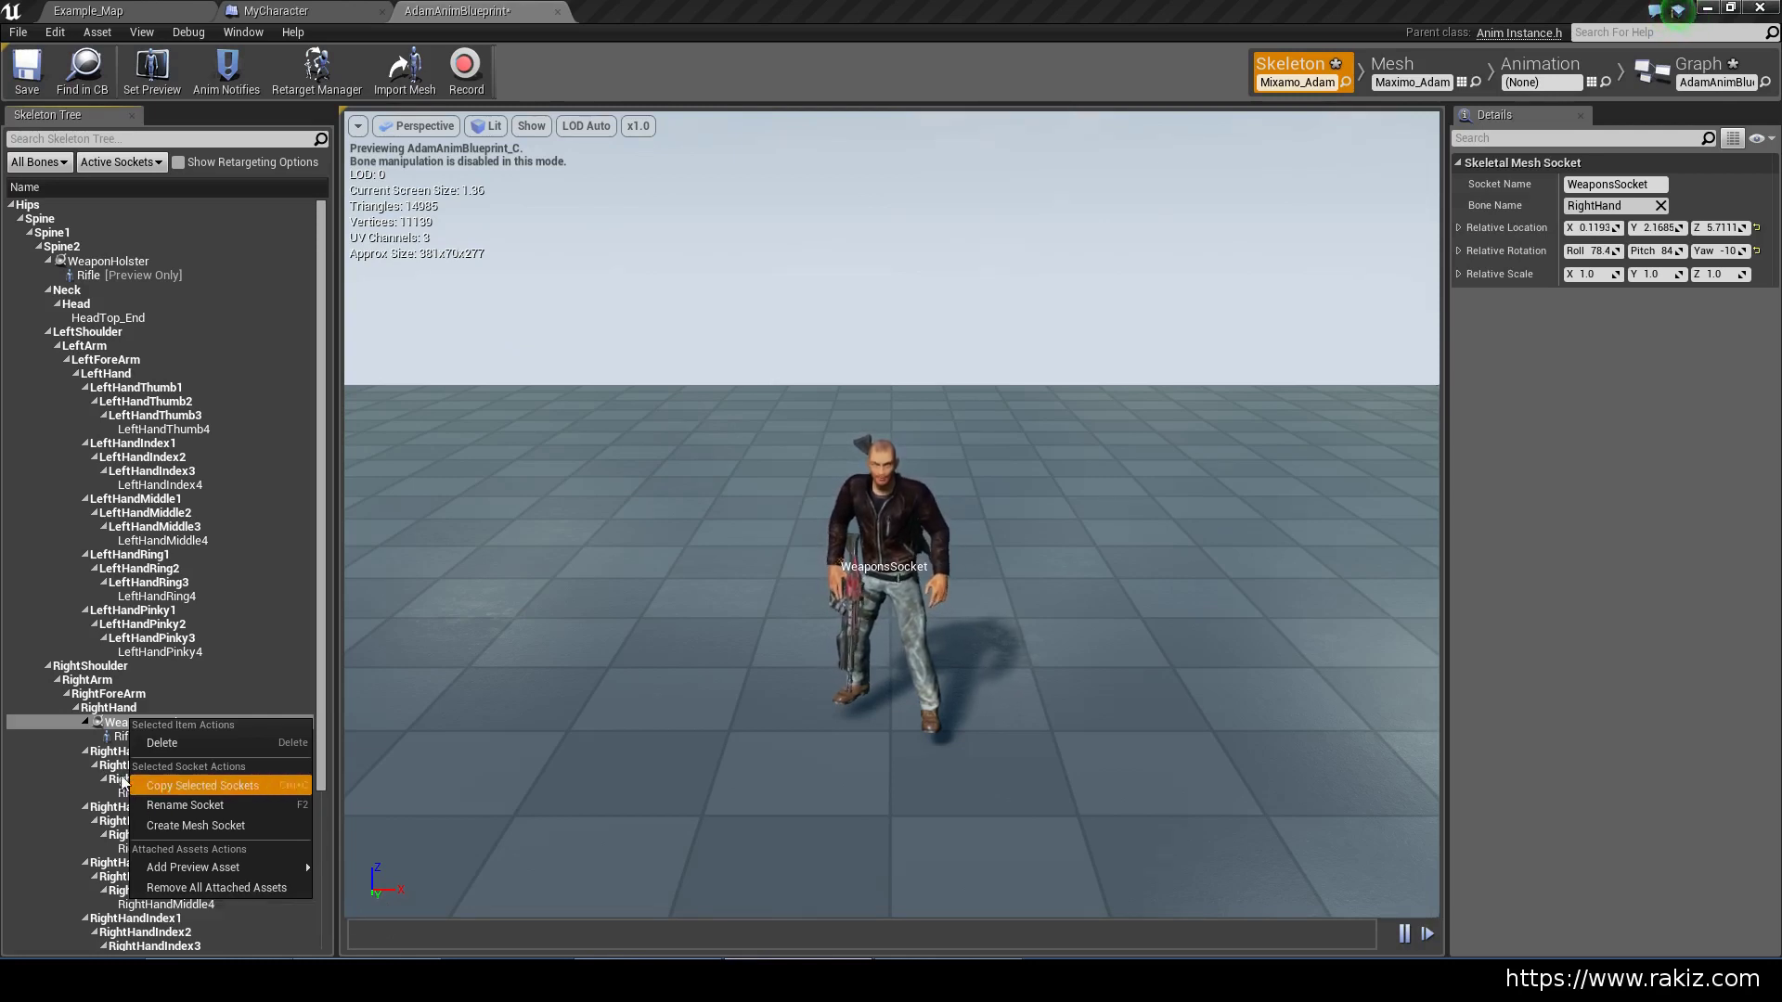
pyautogui.doubleClick(148, 723)
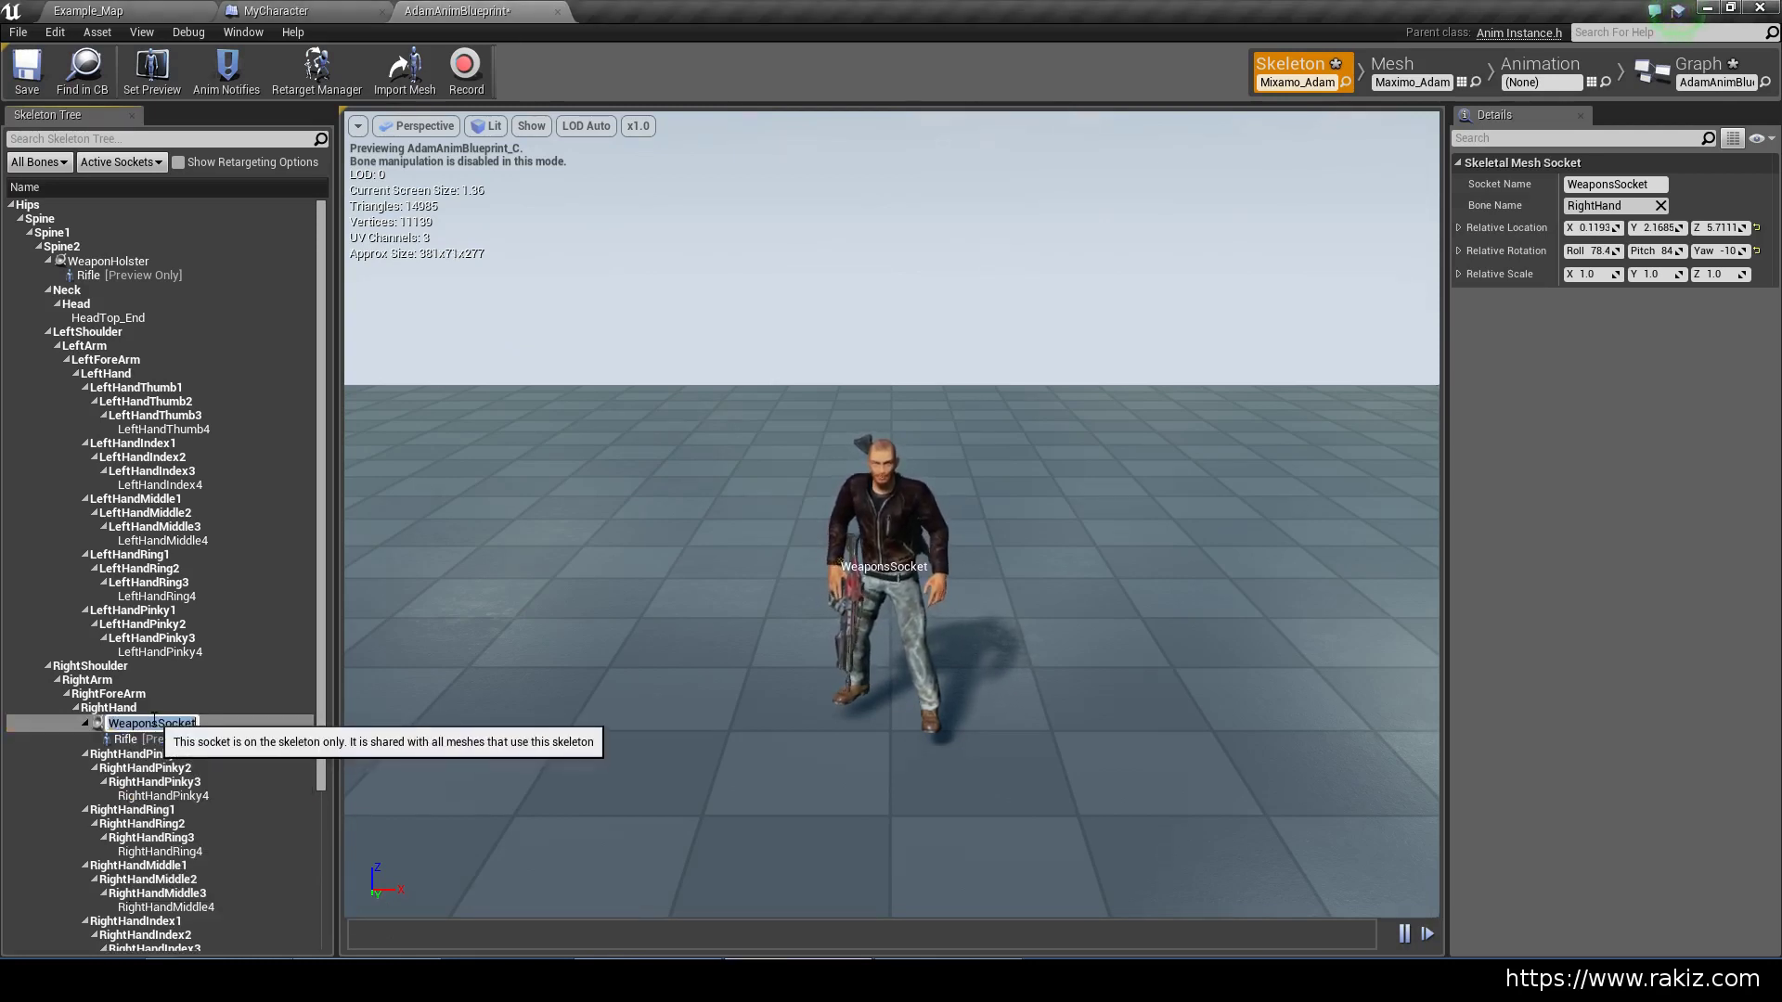
pyautogui.click(1699, 70)
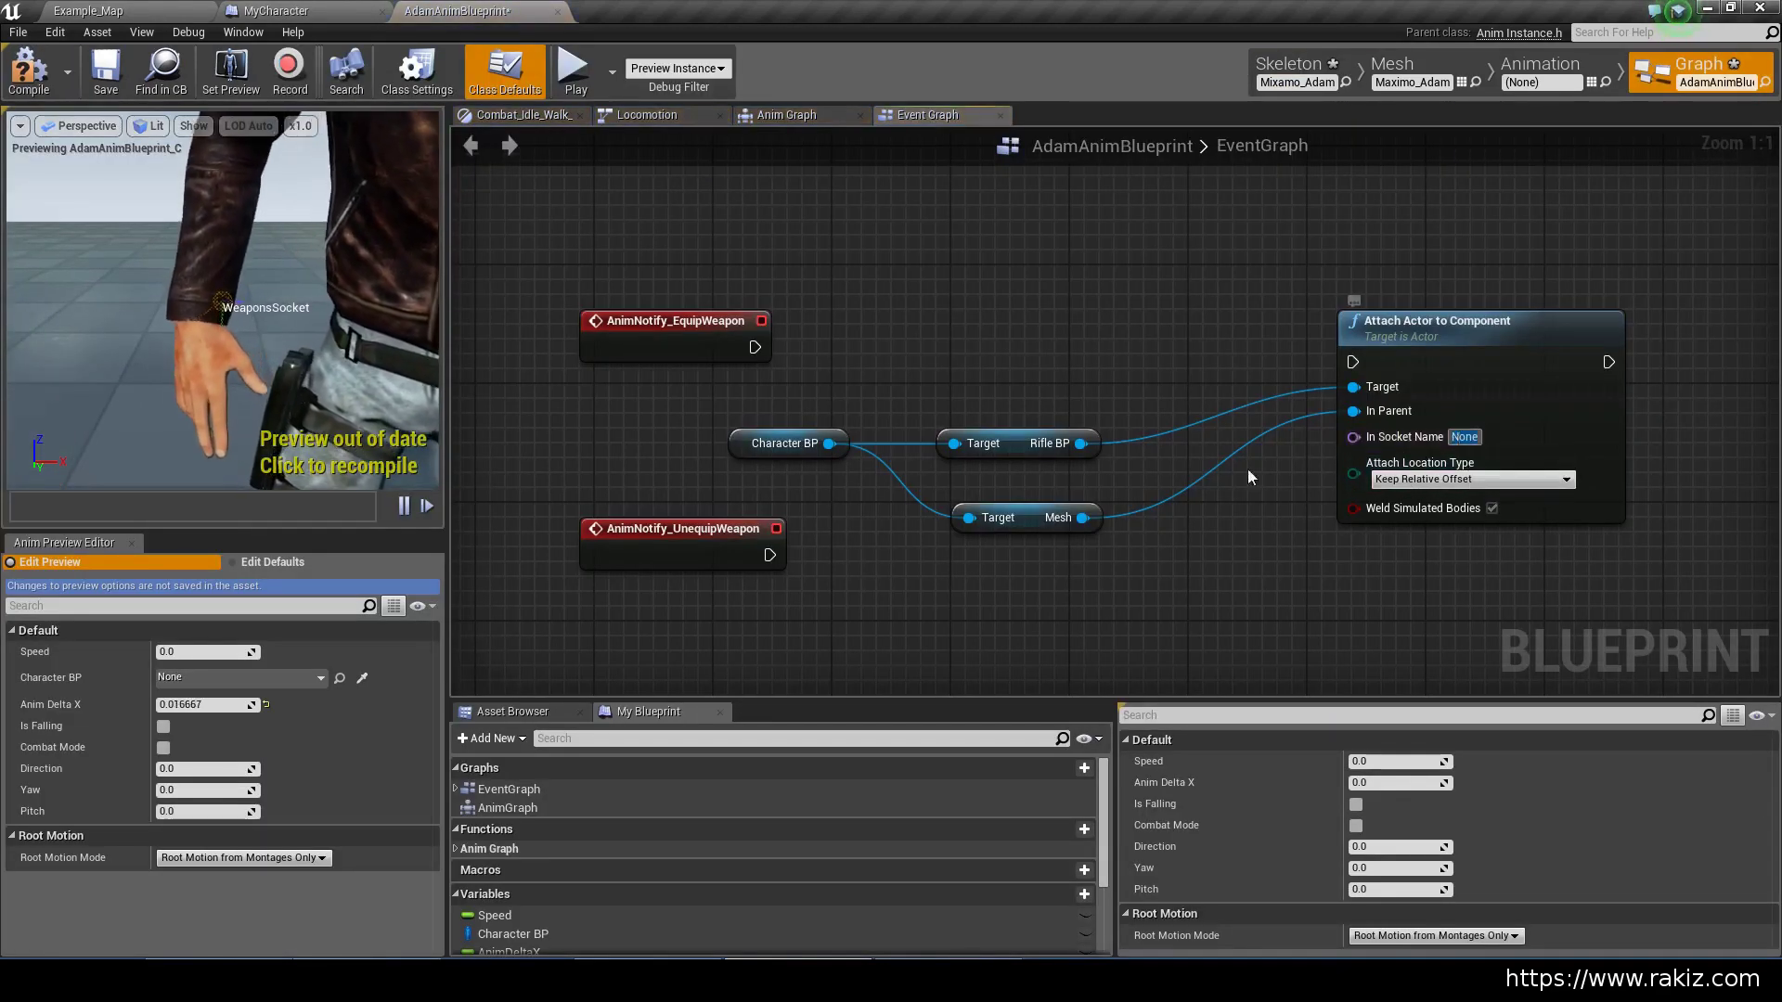
# Set the attach socket to WeaponsSocket and drive it from AnimNotify_EquipWeapon
pyautogui.hotkey('ctrl', 'v')
pyautogui.press('Return')
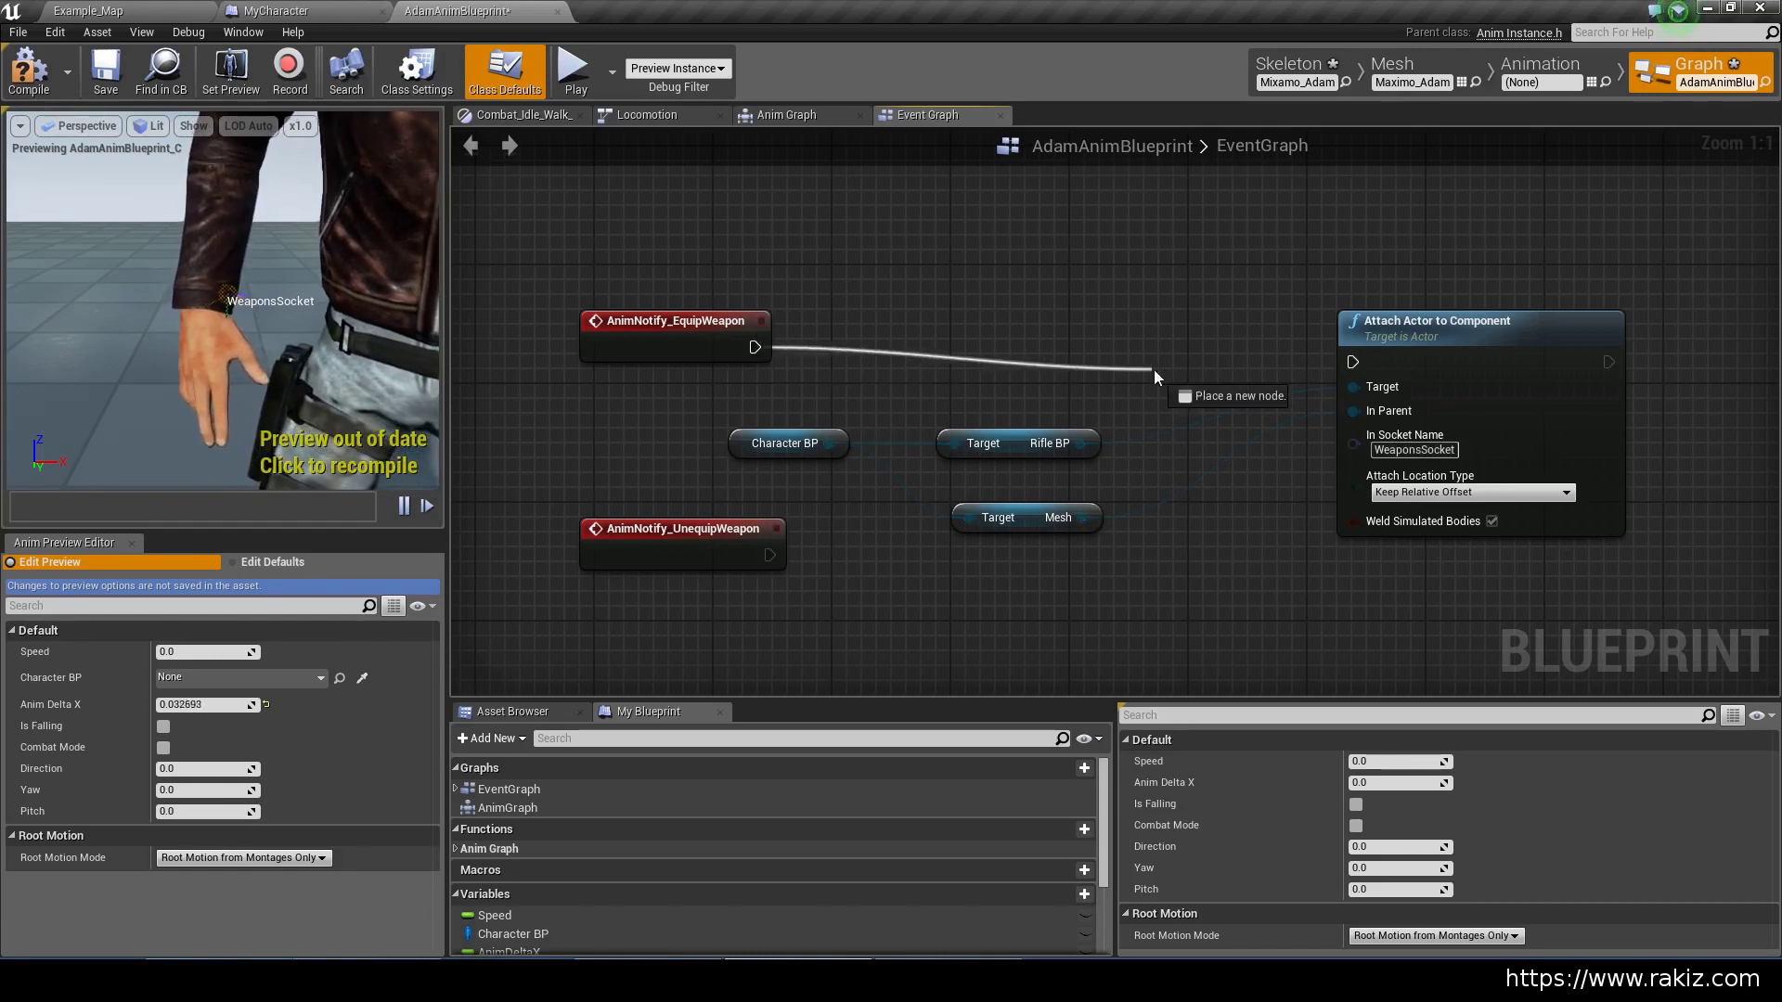
pyautogui.moveTo(1155, 369); pyautogui.dragTo(1353, 362)
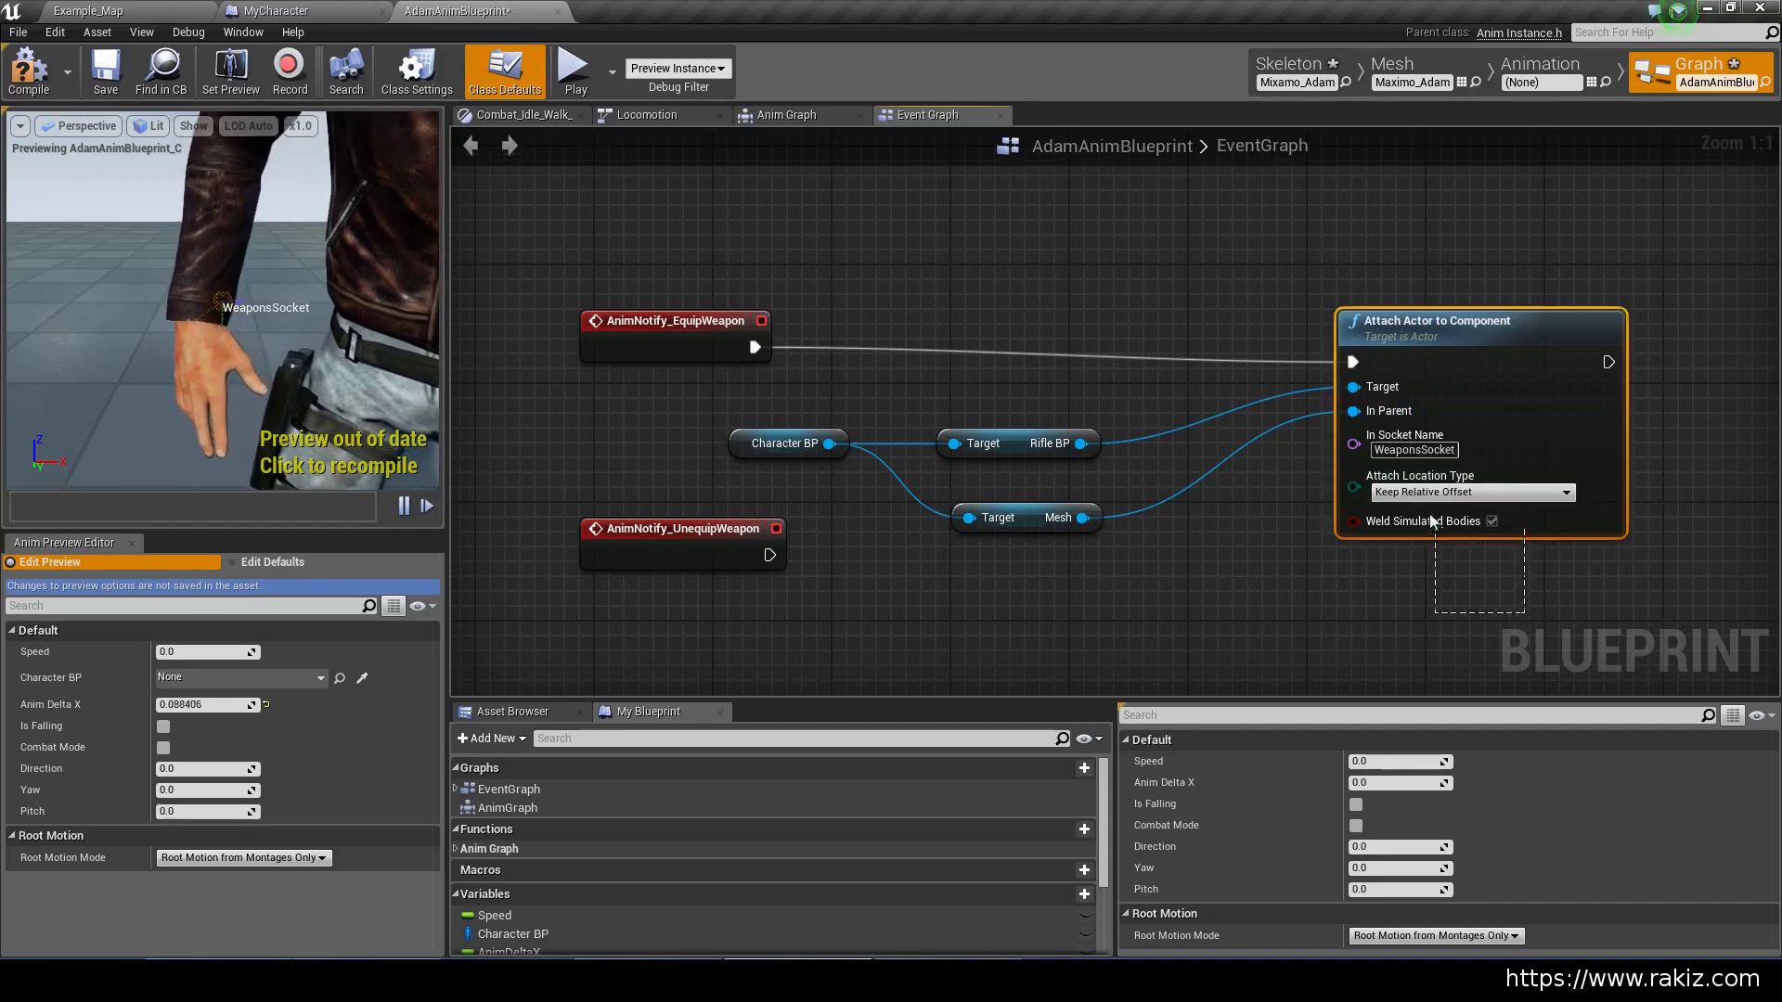
pyautogui.moveTo(1432, 516); pyautogui.dragTo(1434, 512)
pyautogui.moveTo(1477, 336); pyautogui.dragTo(1491, 265)
pyautogui.click(893, 549)
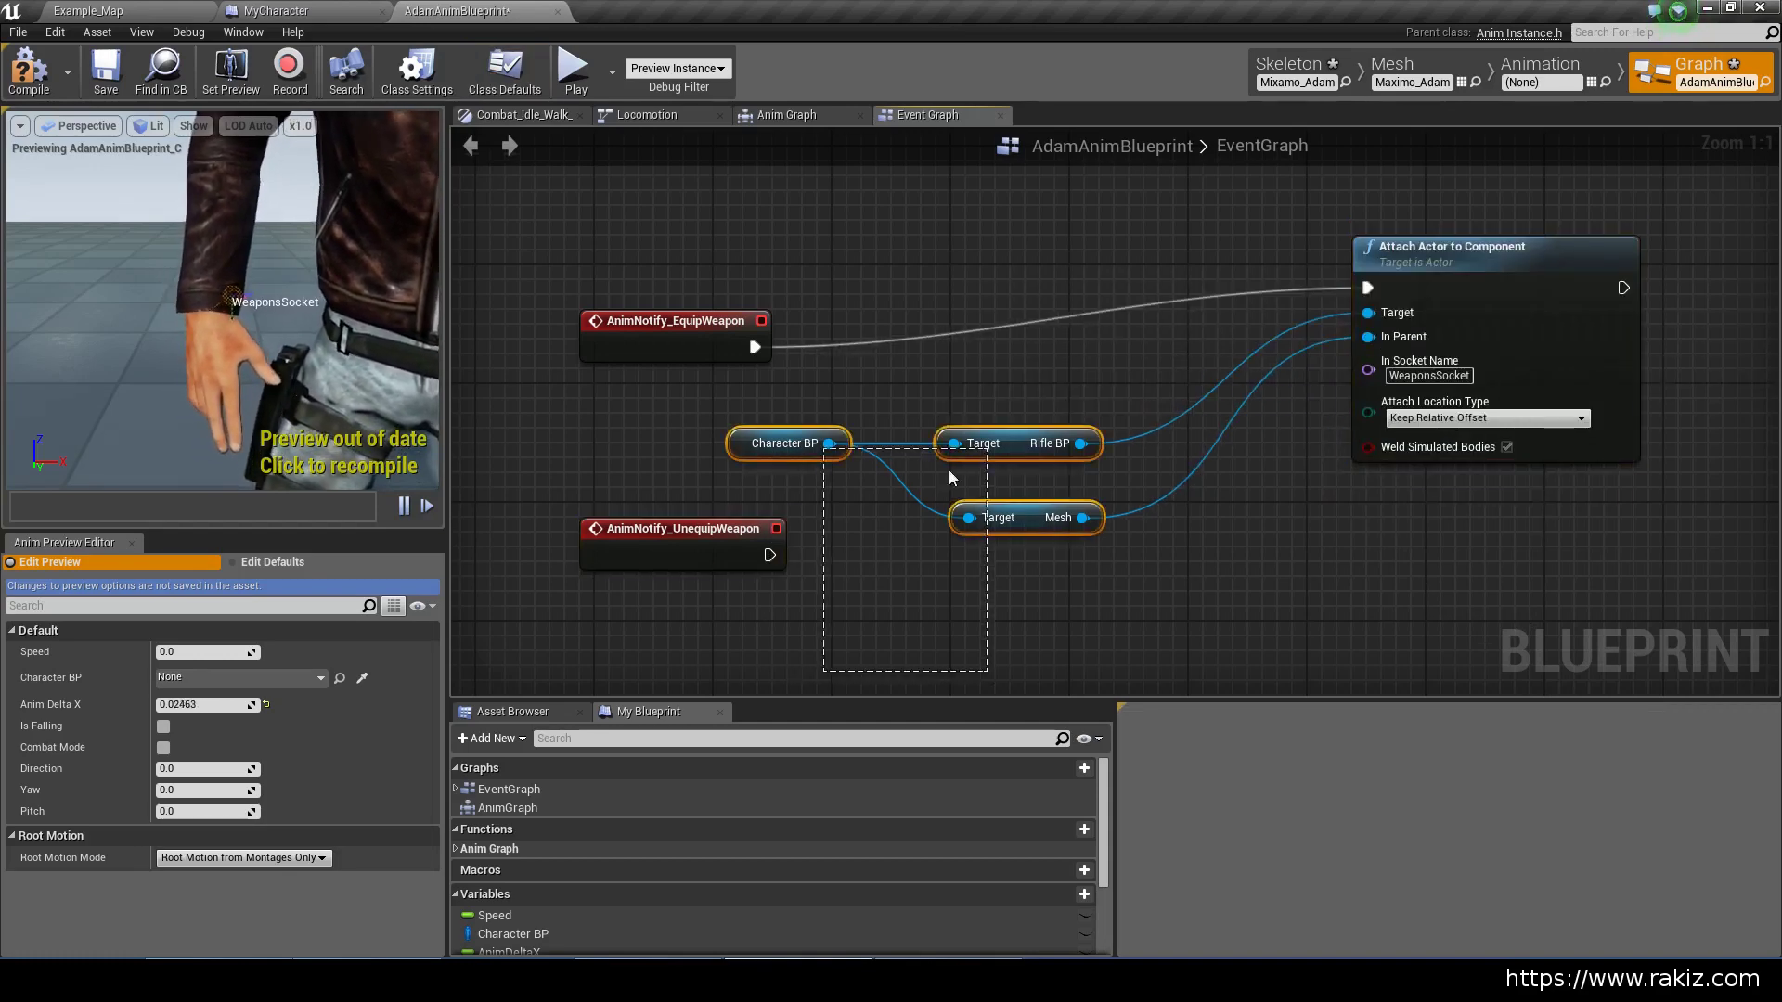
pyautogui.moveTo(1022, 447)
pyautogui.mouseDown()
pyautogui.moveTo(1050, 399)
pyautogui.moveTo(1040, 418)
pyautogui.mouseUp()
# Duplicate the attach node for AnimNotify_UnequipWeapon, with Mesh as its In Parent
pyautogui.click(1466, 262)
pyautogui.hotkey('ctrl', 'c')
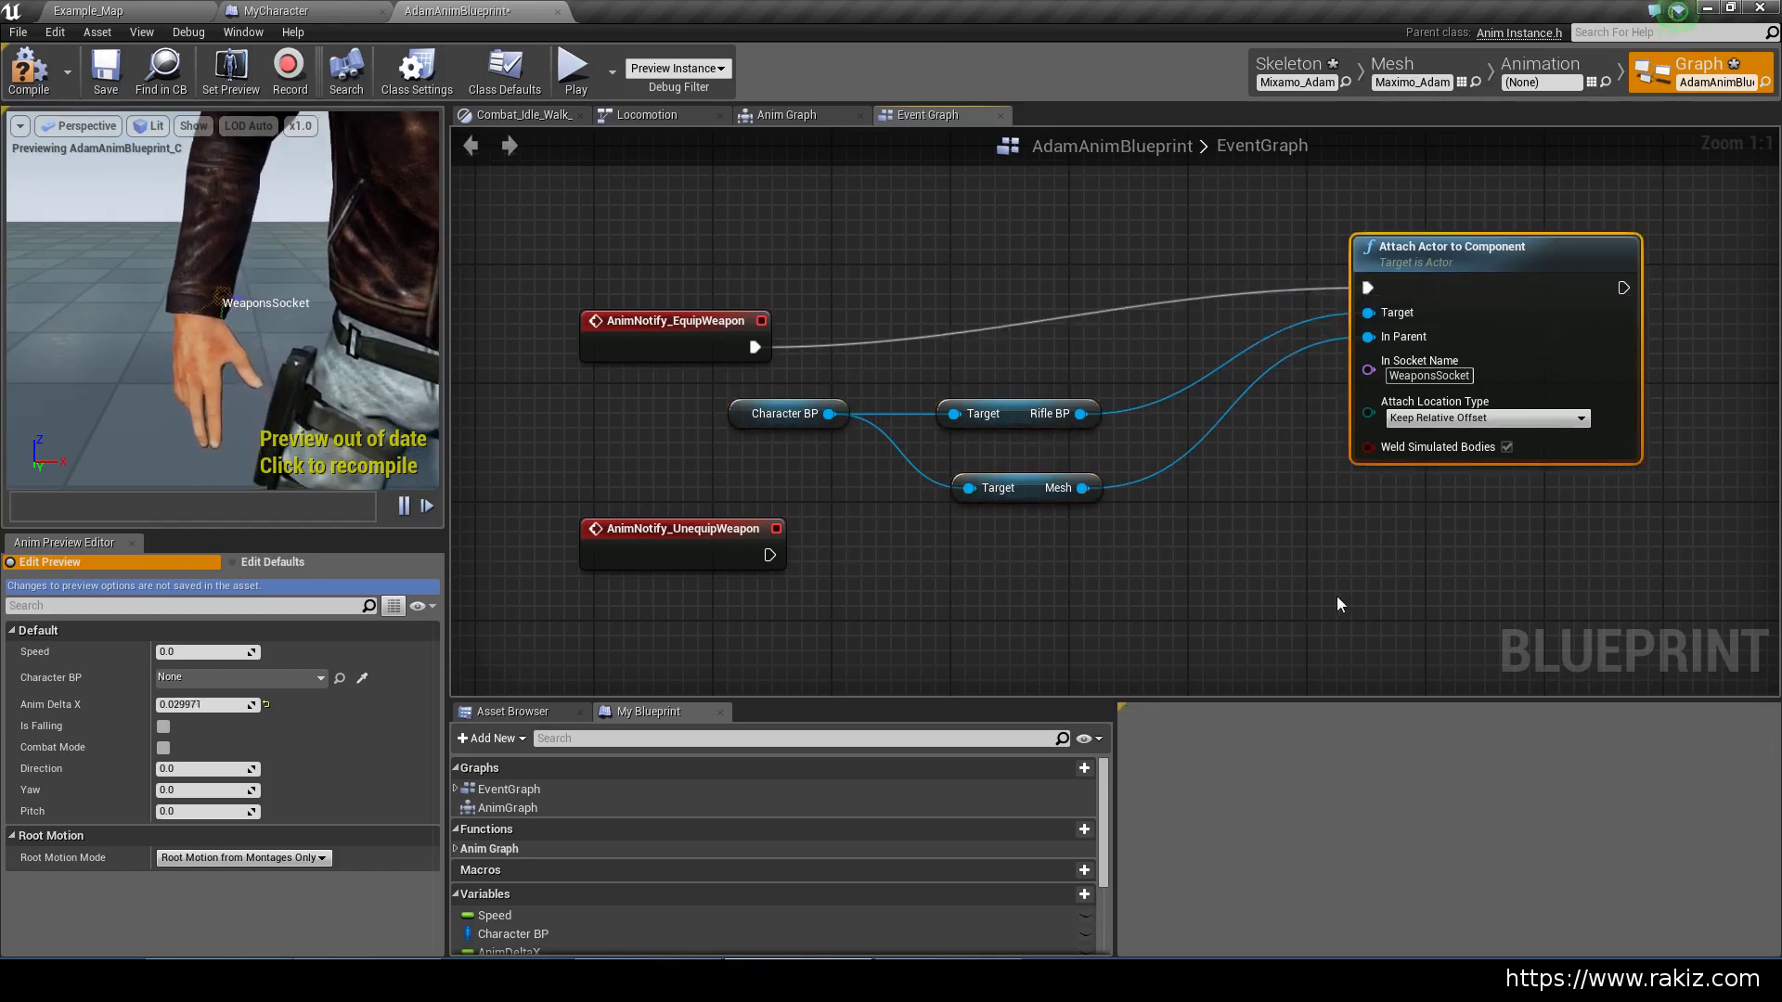
pyautogui.hotkey('ctrl', 'v')
pyautogui.moveTo(1463, 575); pyautogui.dragTo(1474, 504)
pyautogui.moveTo(1132, 593); pyautogui.dragTo(1117, 450, button='right')
pyautogui.moveTo(752, 412); pyautogui.dragTo(1368, 412)
pyautogui.moveTo(1065, 270); pyautogui.dragTo(1367, 437)
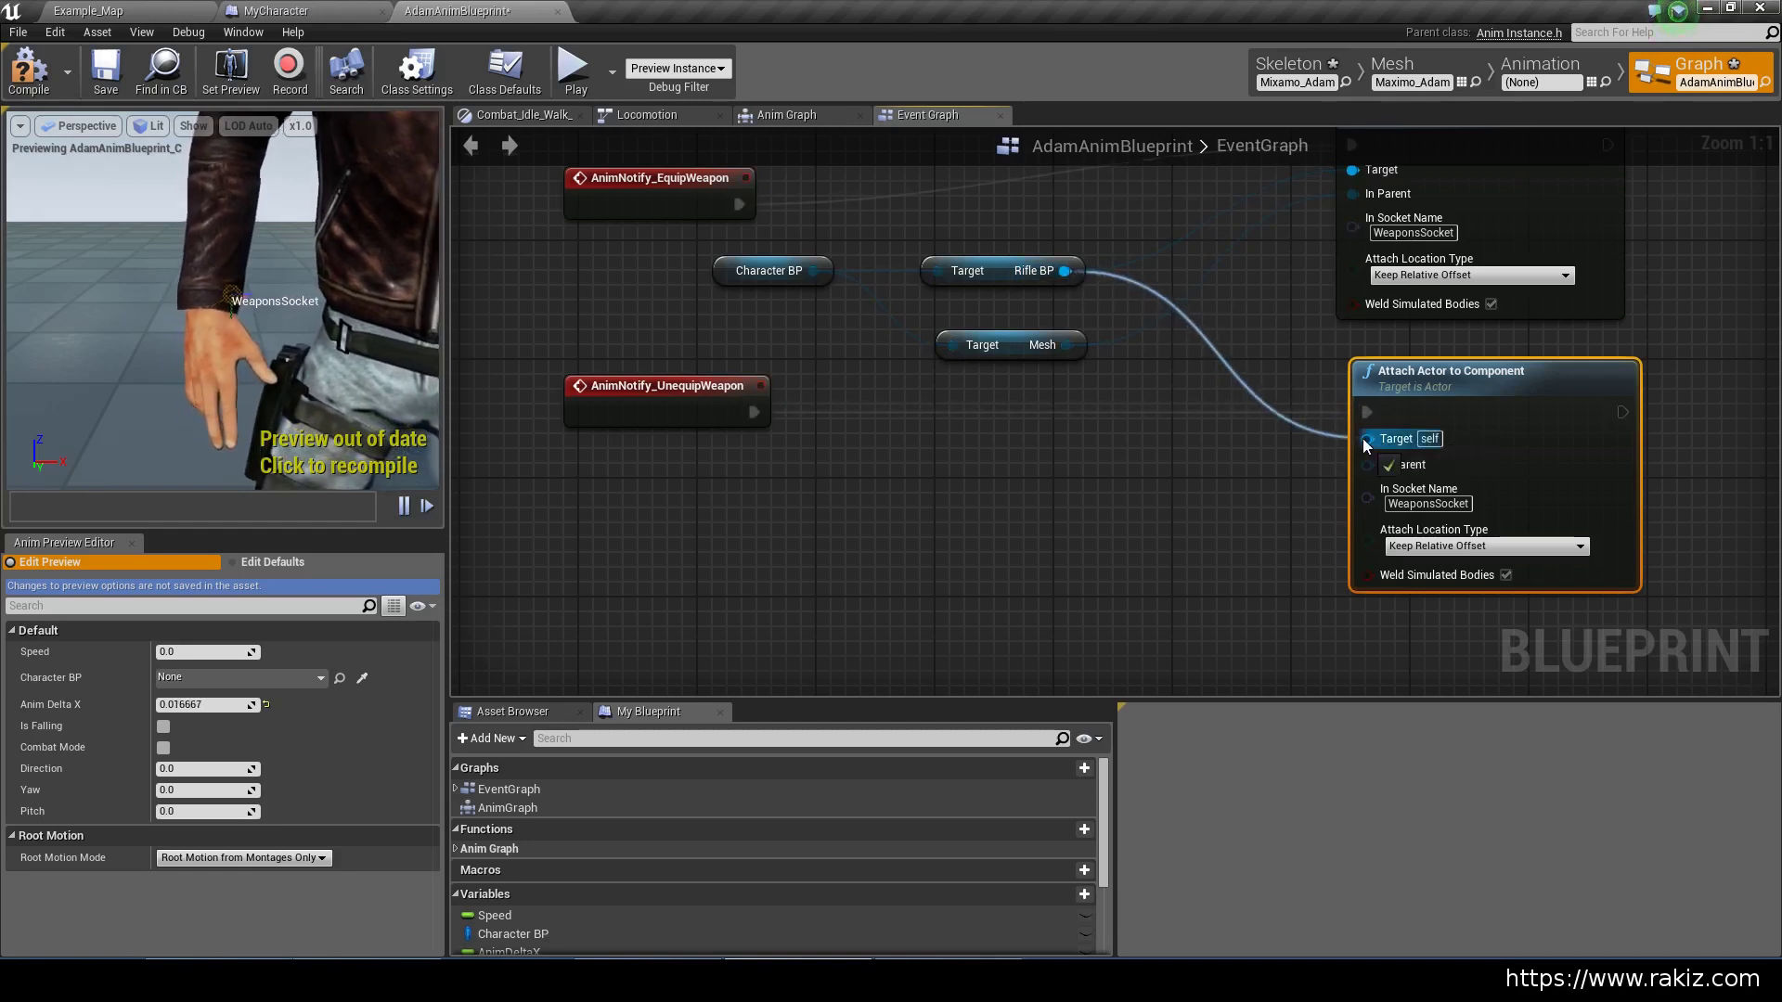
pyautogui.moveTo(1066, 345); pyautogui.dragTo(1372, 461)
# Set the duplicate's socket name to WeaponHolster, copied from the skeleton
pyautogui.click(1429, 499)
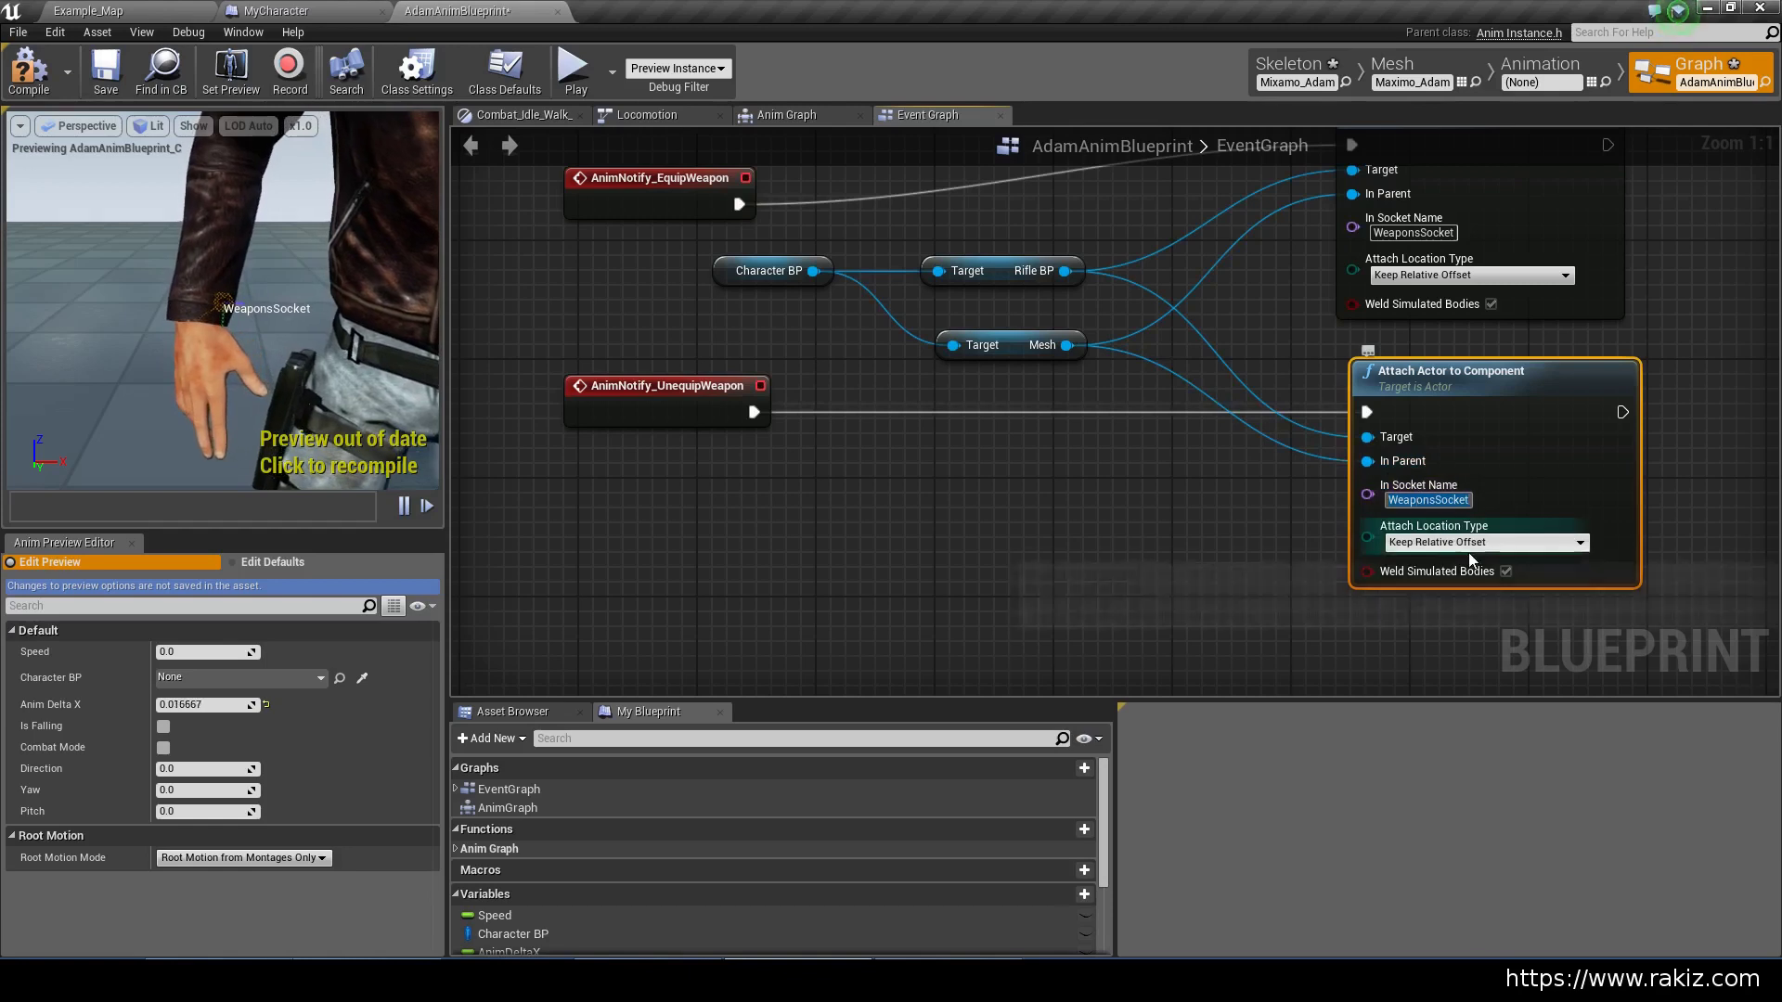
pyautogui.write('WeaponHolst')
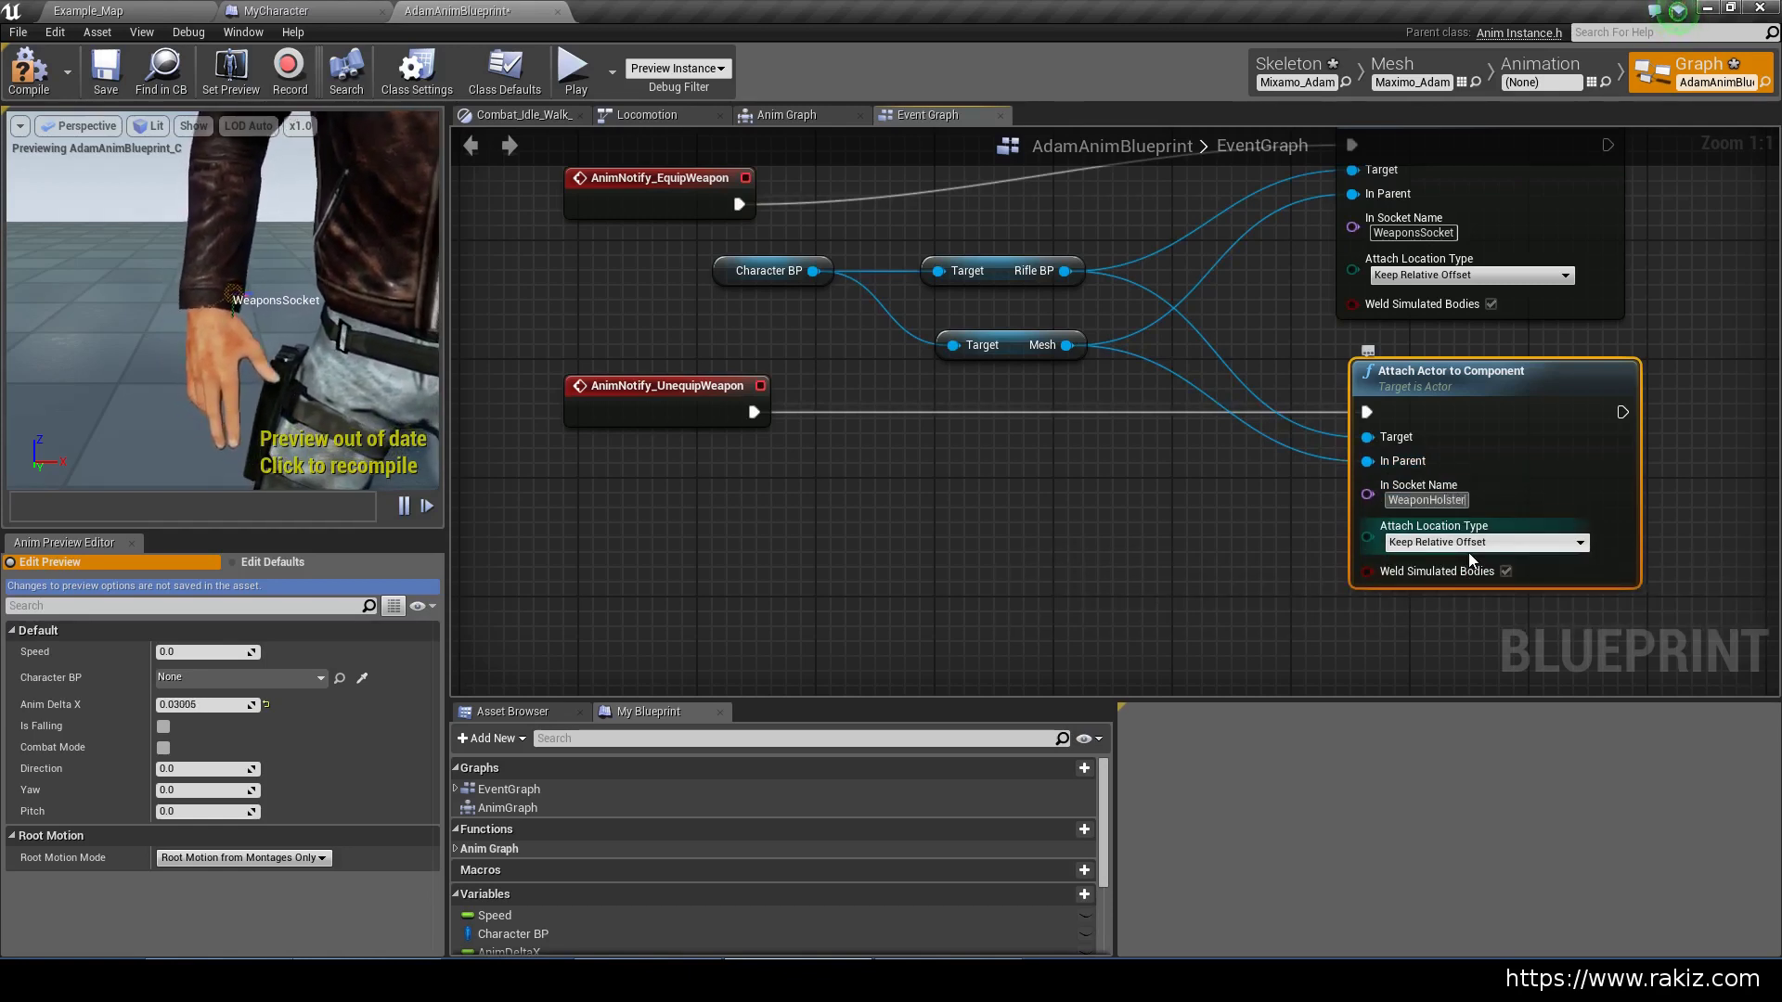
pyautogui.write('er')
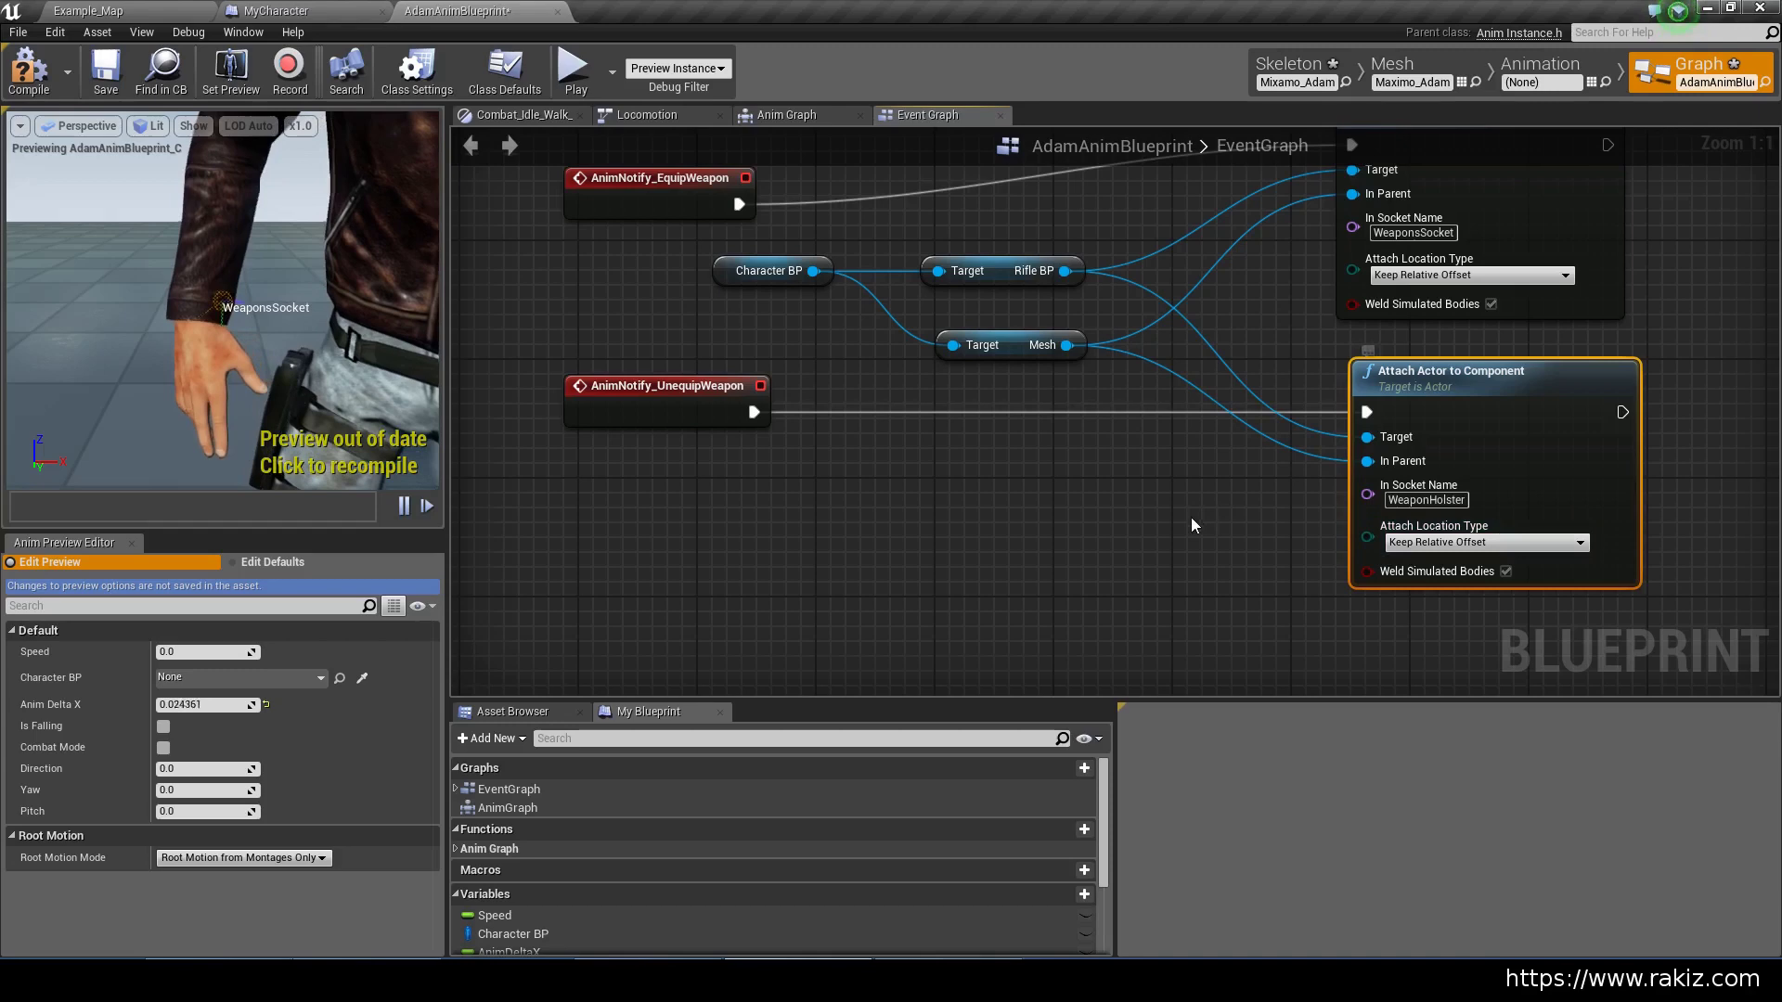
pyautogui.click(1316, 58)
pyautogui.doubleClick(96, 262)
pyautogui.hotkey('ctrl', 'c')
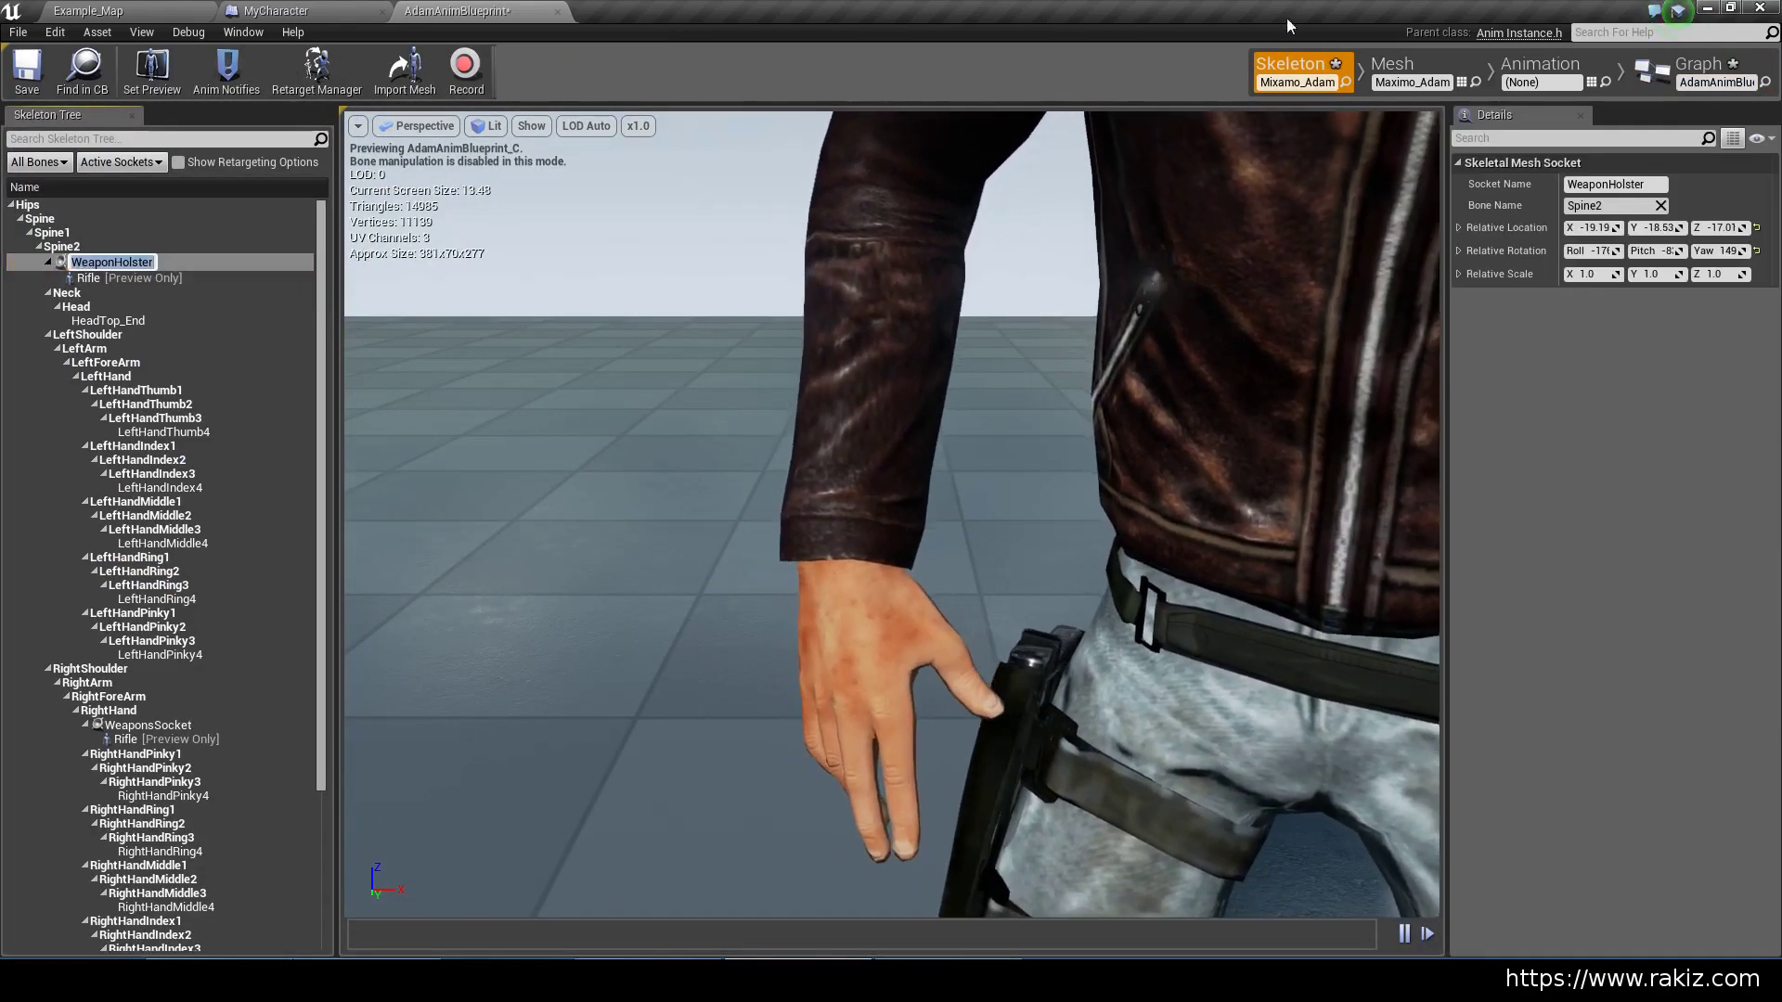
pyautogui.click(1639, 76)
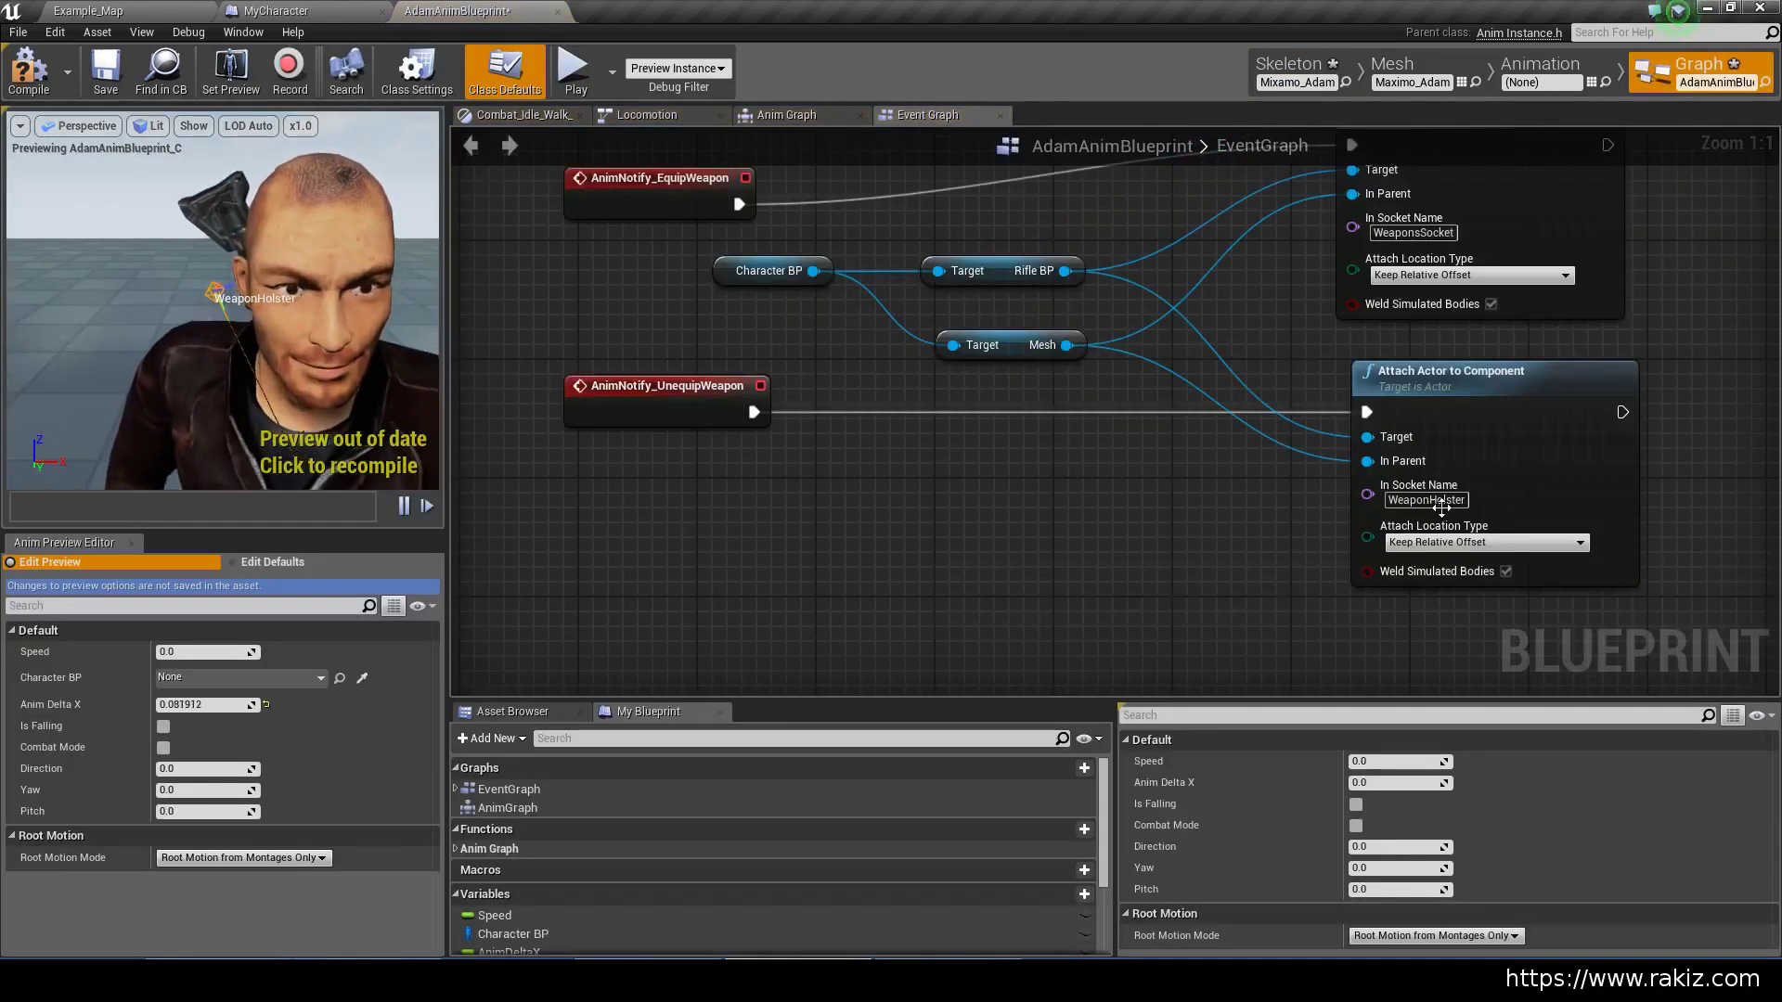
pyautogui.hotkey('ctrl', 'v')
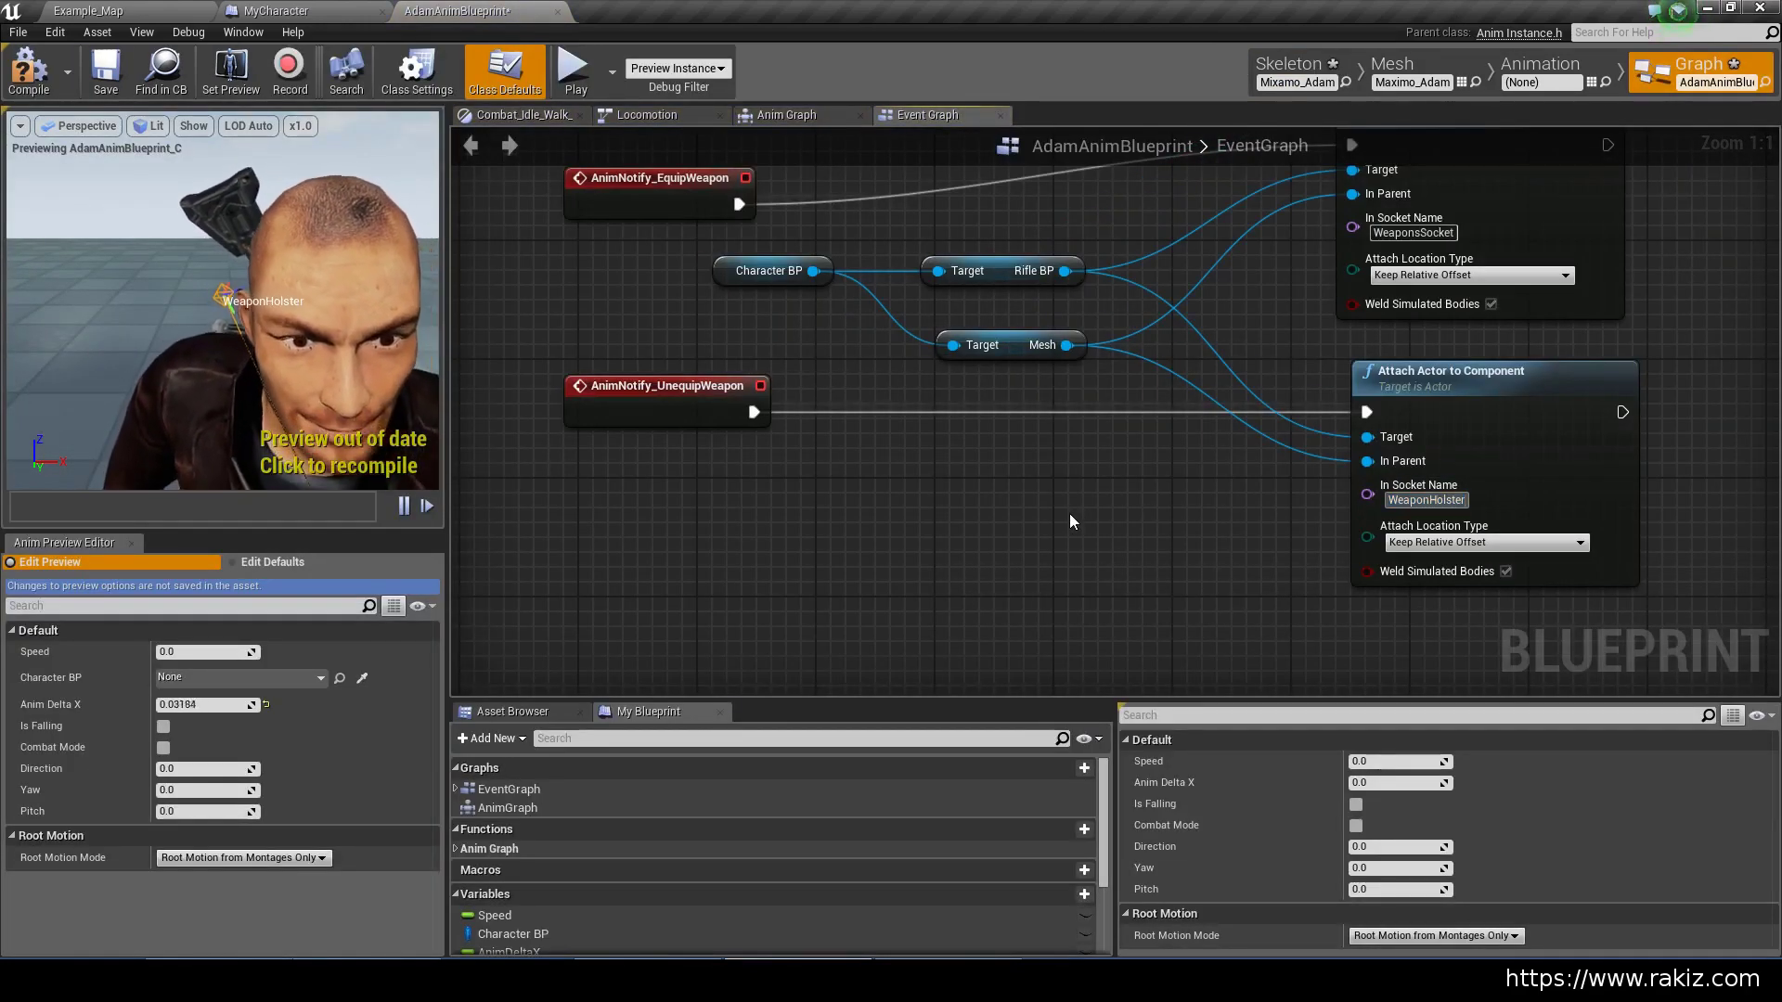
pyautogui.click(1018, 515)
# Set both attach nodes' location rules to Snap to Target and save the anim blueprint
pyautogui.moveTo(1017, 515); pyautogui.dragTo(804, 492, button='right')
pyautogui.click(1222, 262)
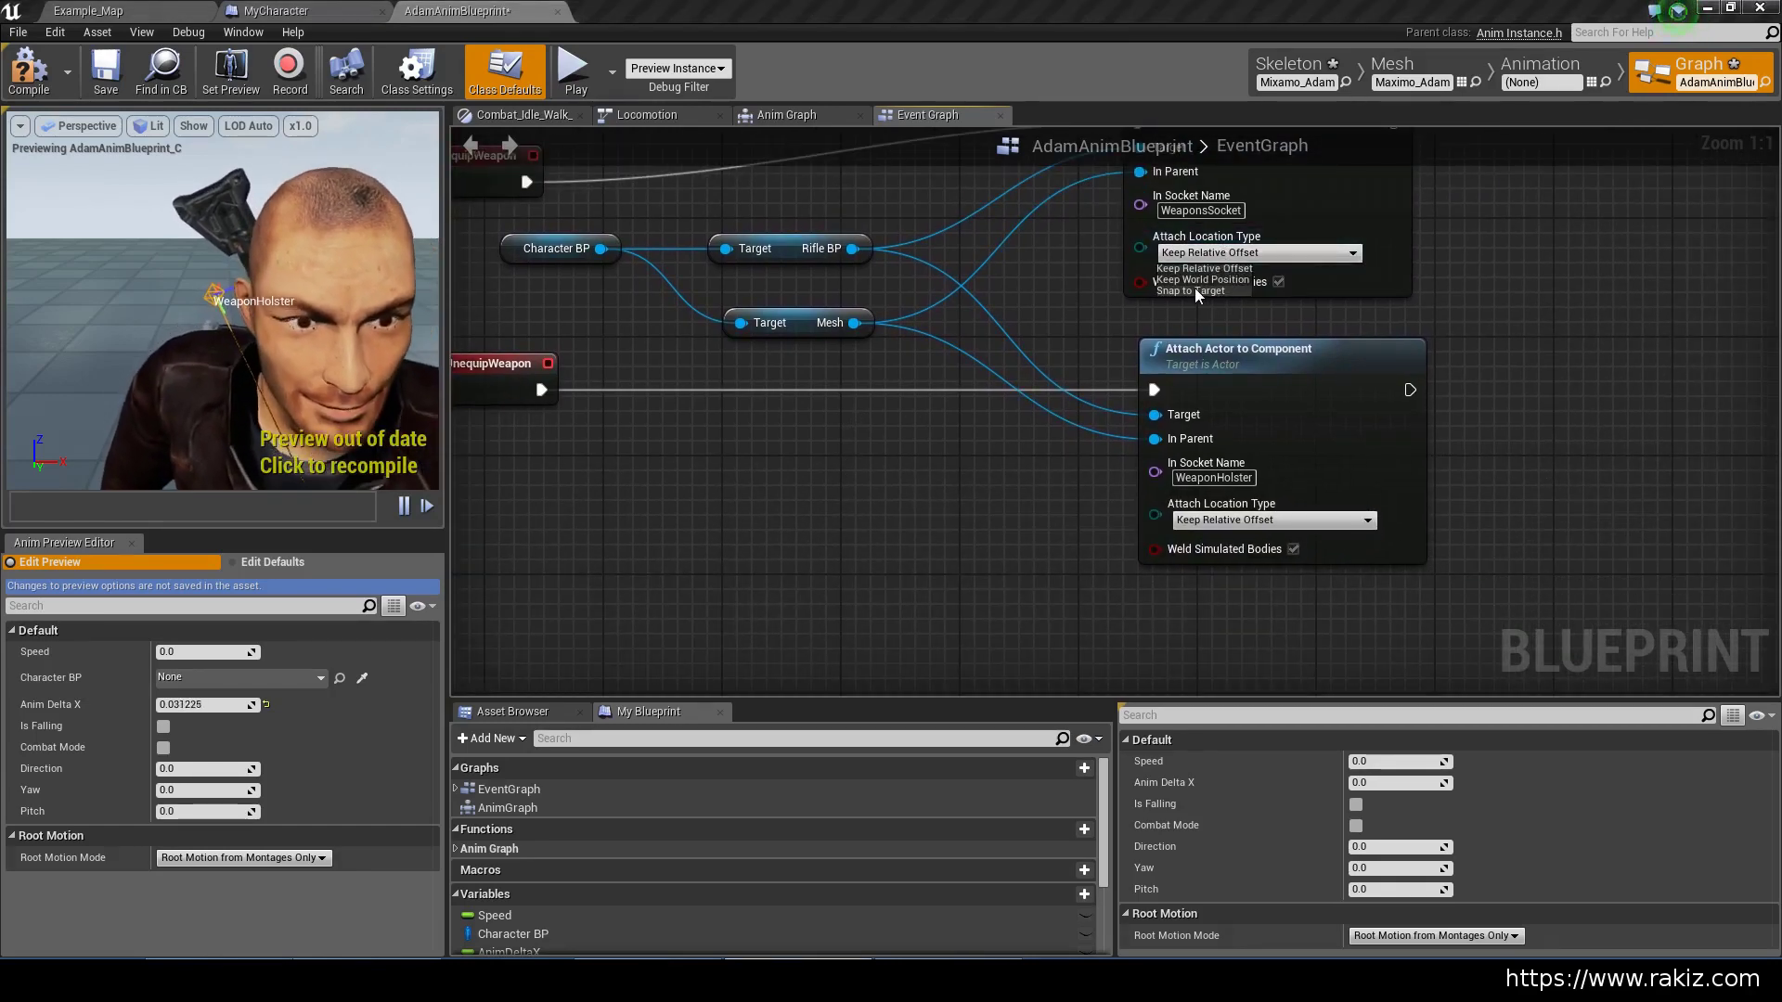
pyautogui.click(1195, 288)
pyautogui.click(1223, 520)
pyautogui.click(1210, 556)
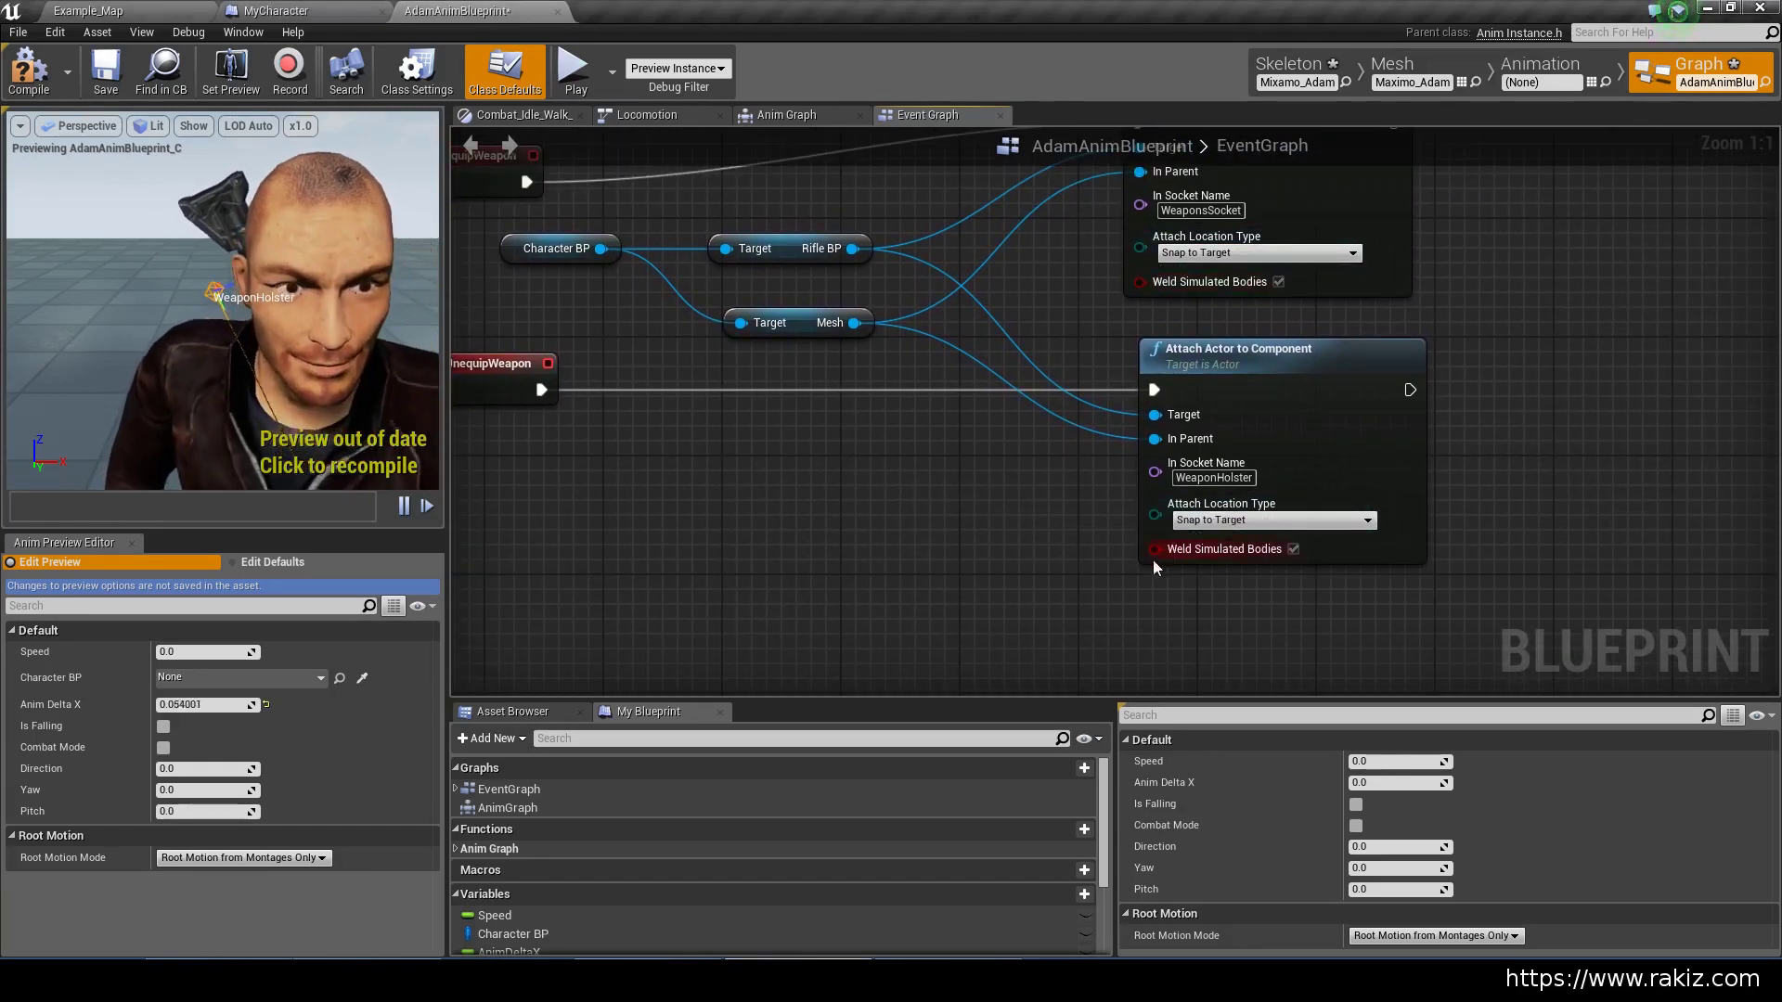
pyautogui.moveTo(885, 524); pyautogui.dragTo(1076, 560, button='right')
pyautogui.rightClick(1172, 597)
pyautogui.moveTo(946, 448); pyautogui.dragTo(910, 483, button='right')
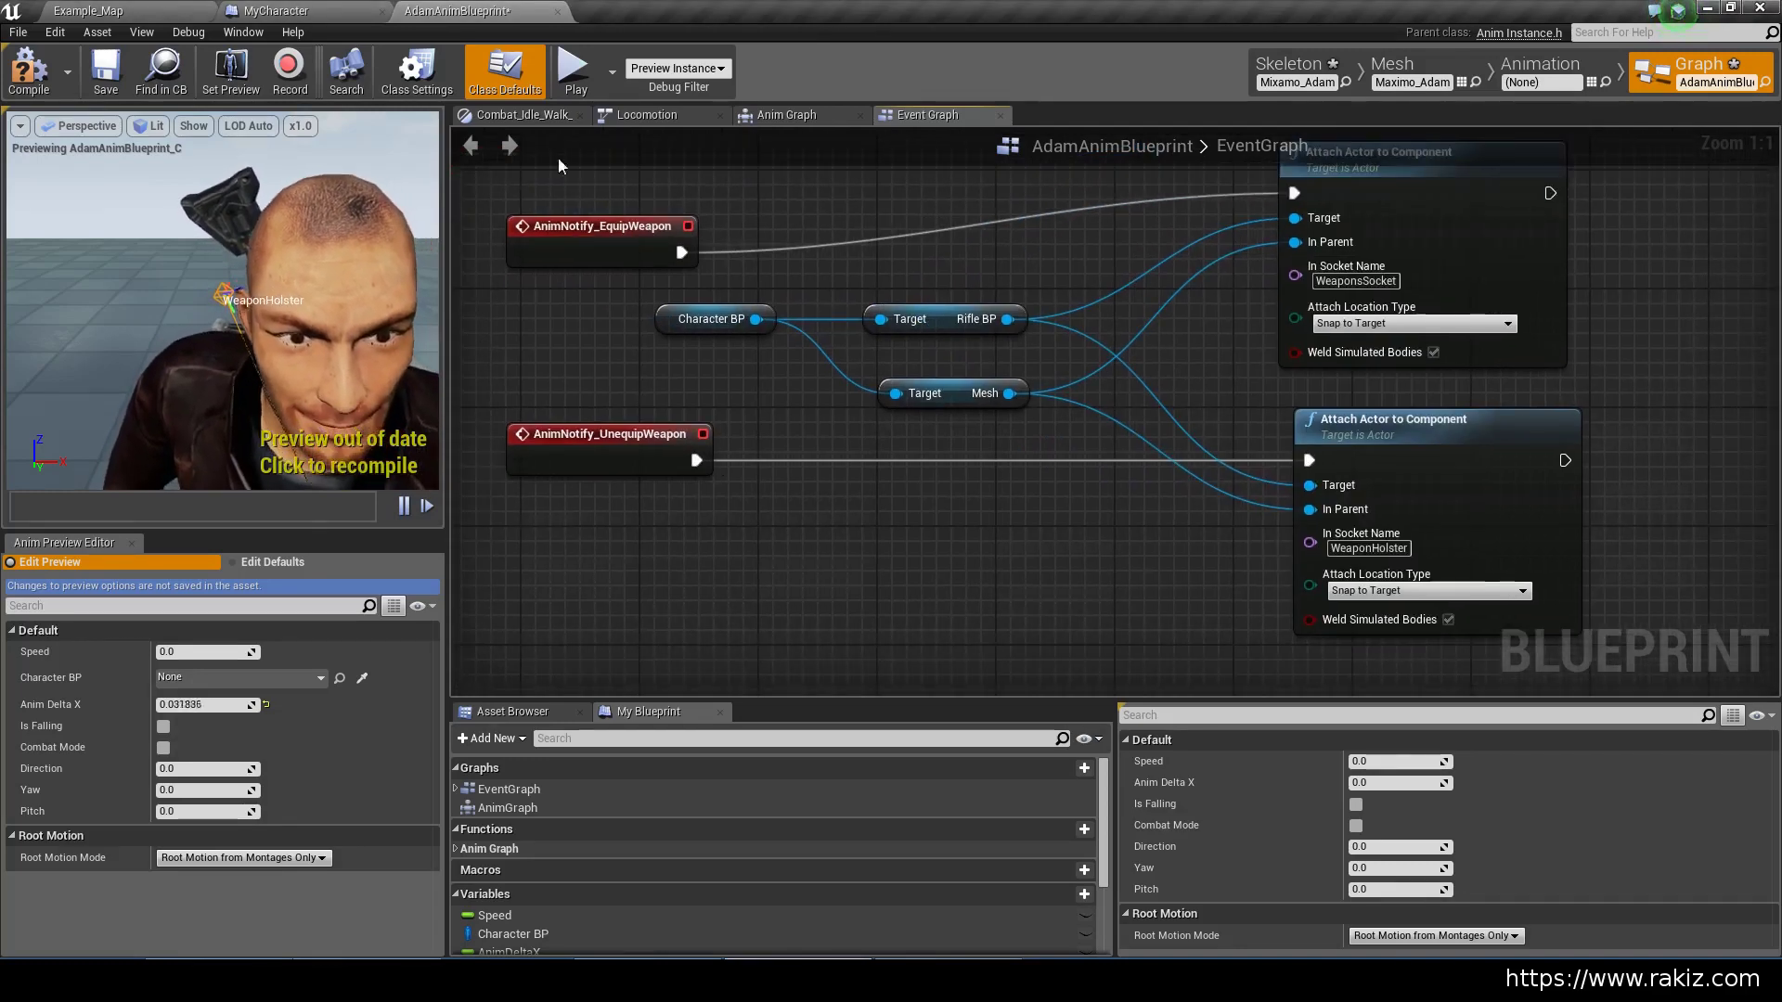
pyautogui.click(107, 75)
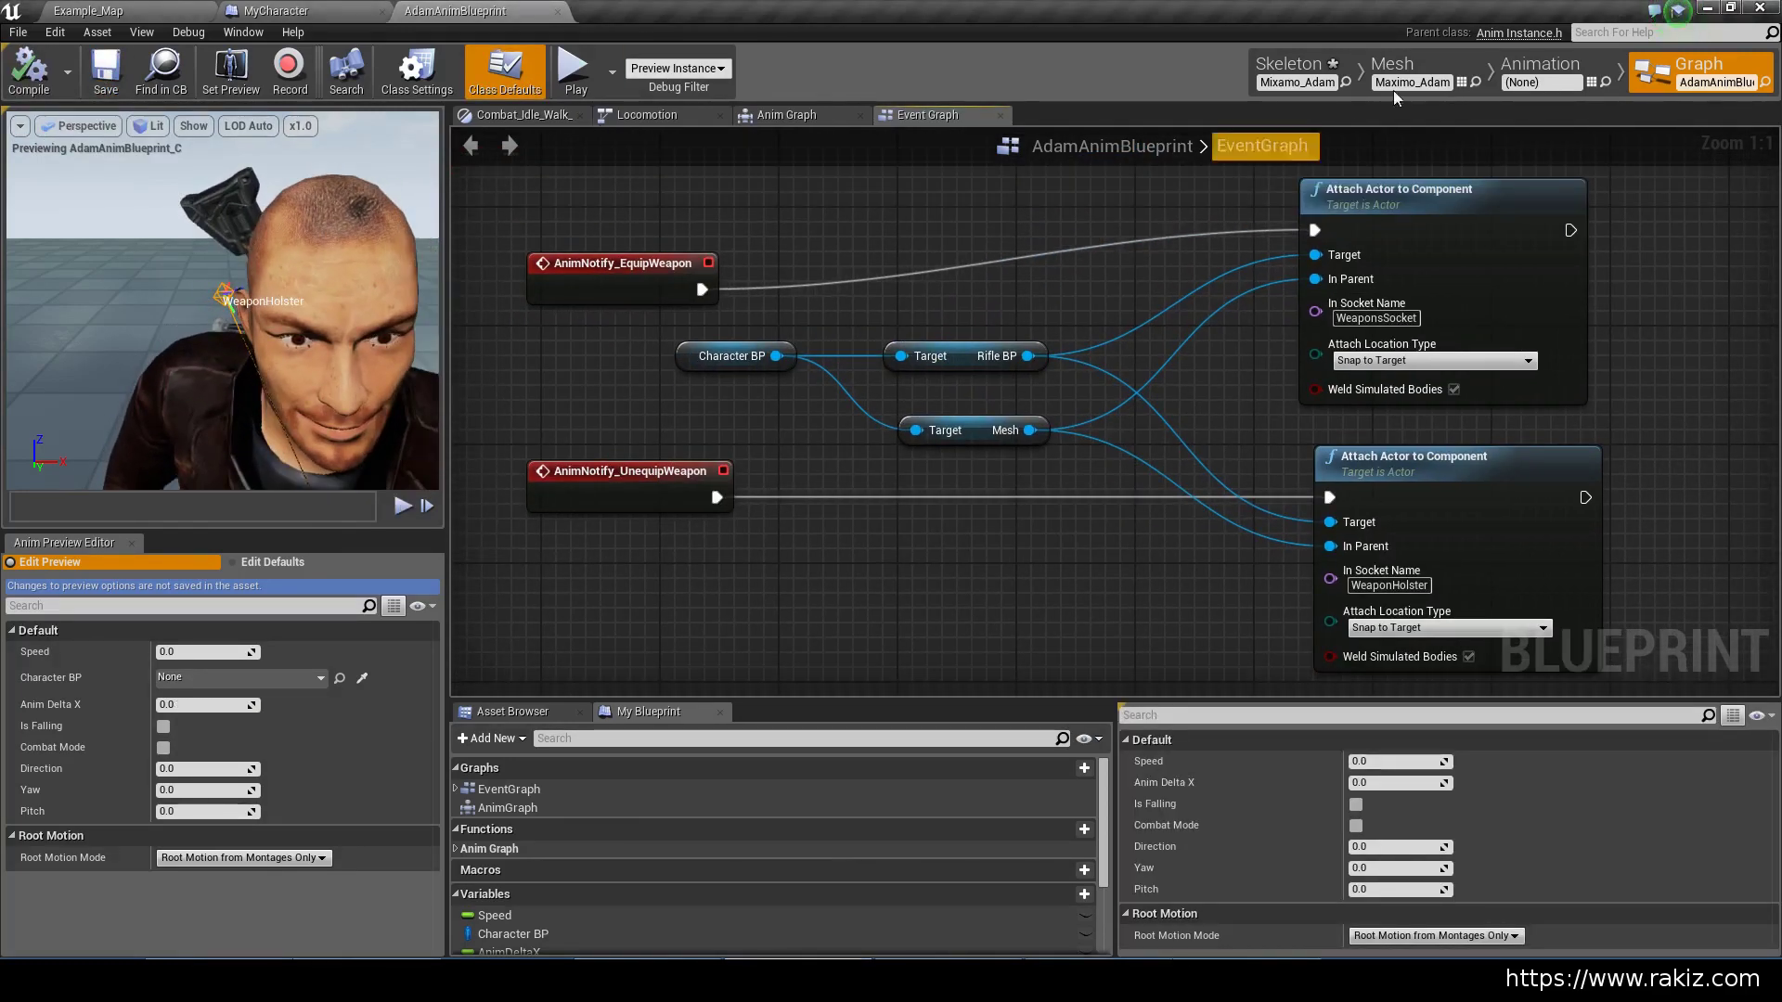
pyautogui.click(1536, 80)
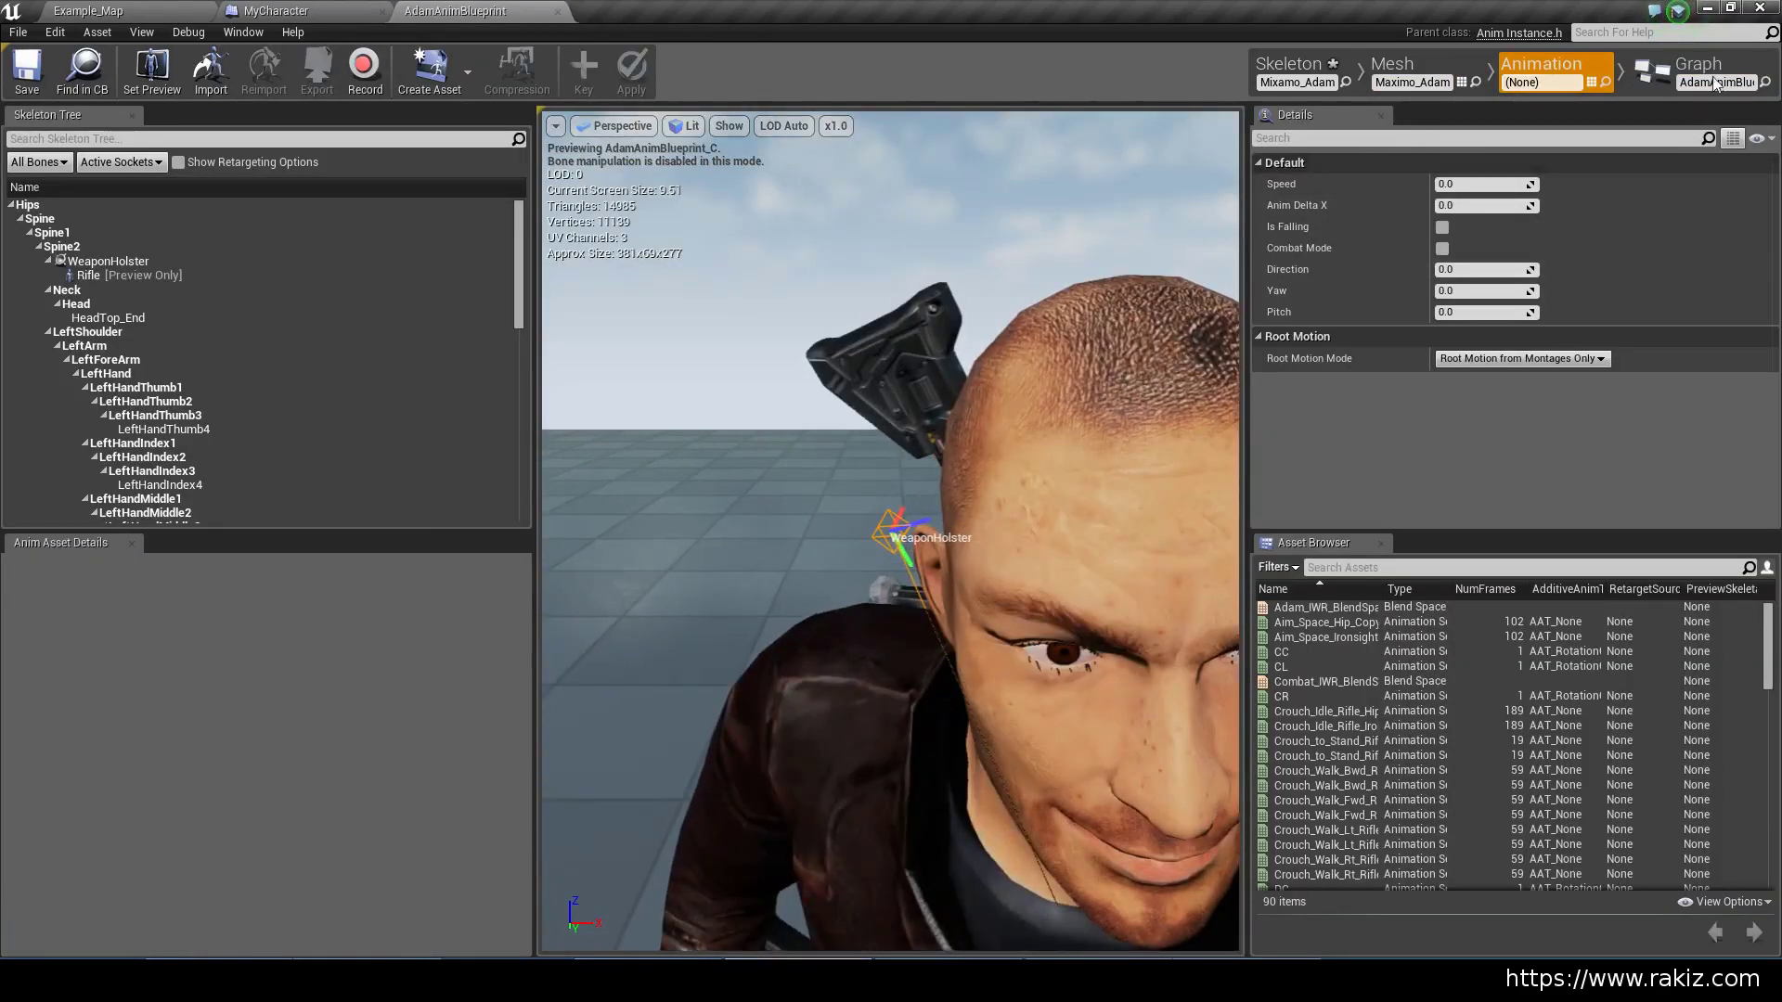
pyautogui.click(1699, 67)
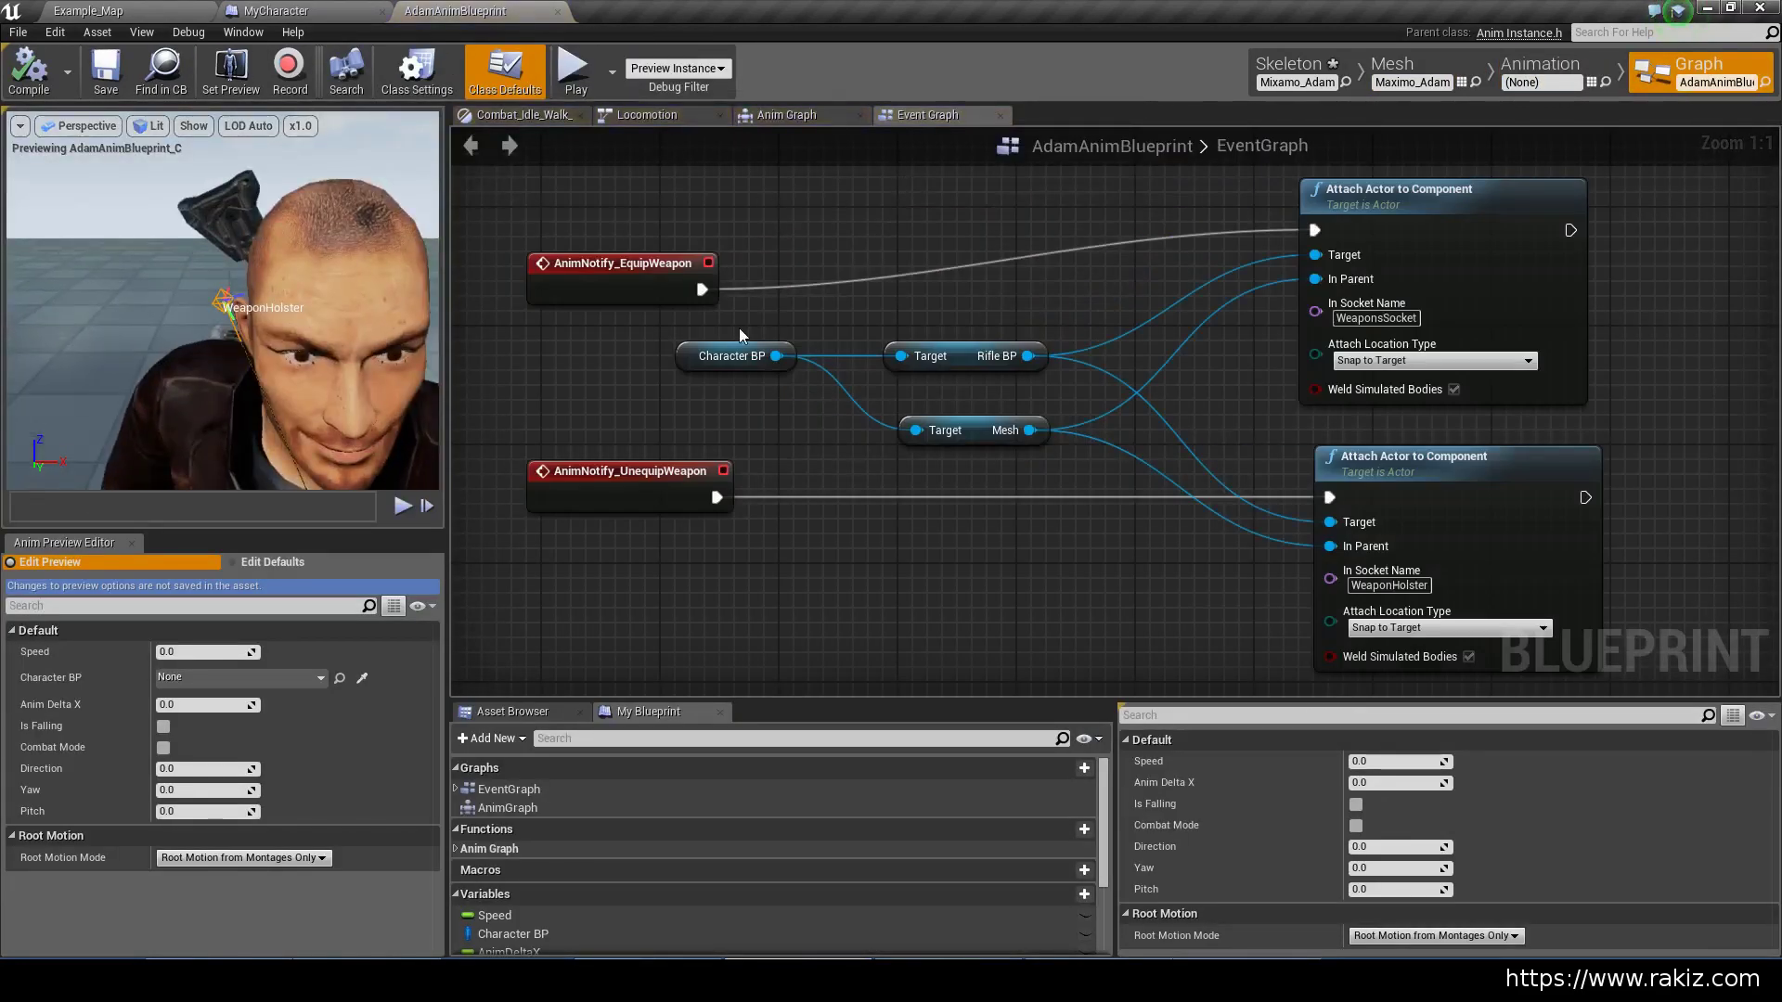
# Wrap the Locomotion state machine and its cache in a 'State Machines' comment
pyautogui.click(647, 116)
pyautogui.click(776, 117)
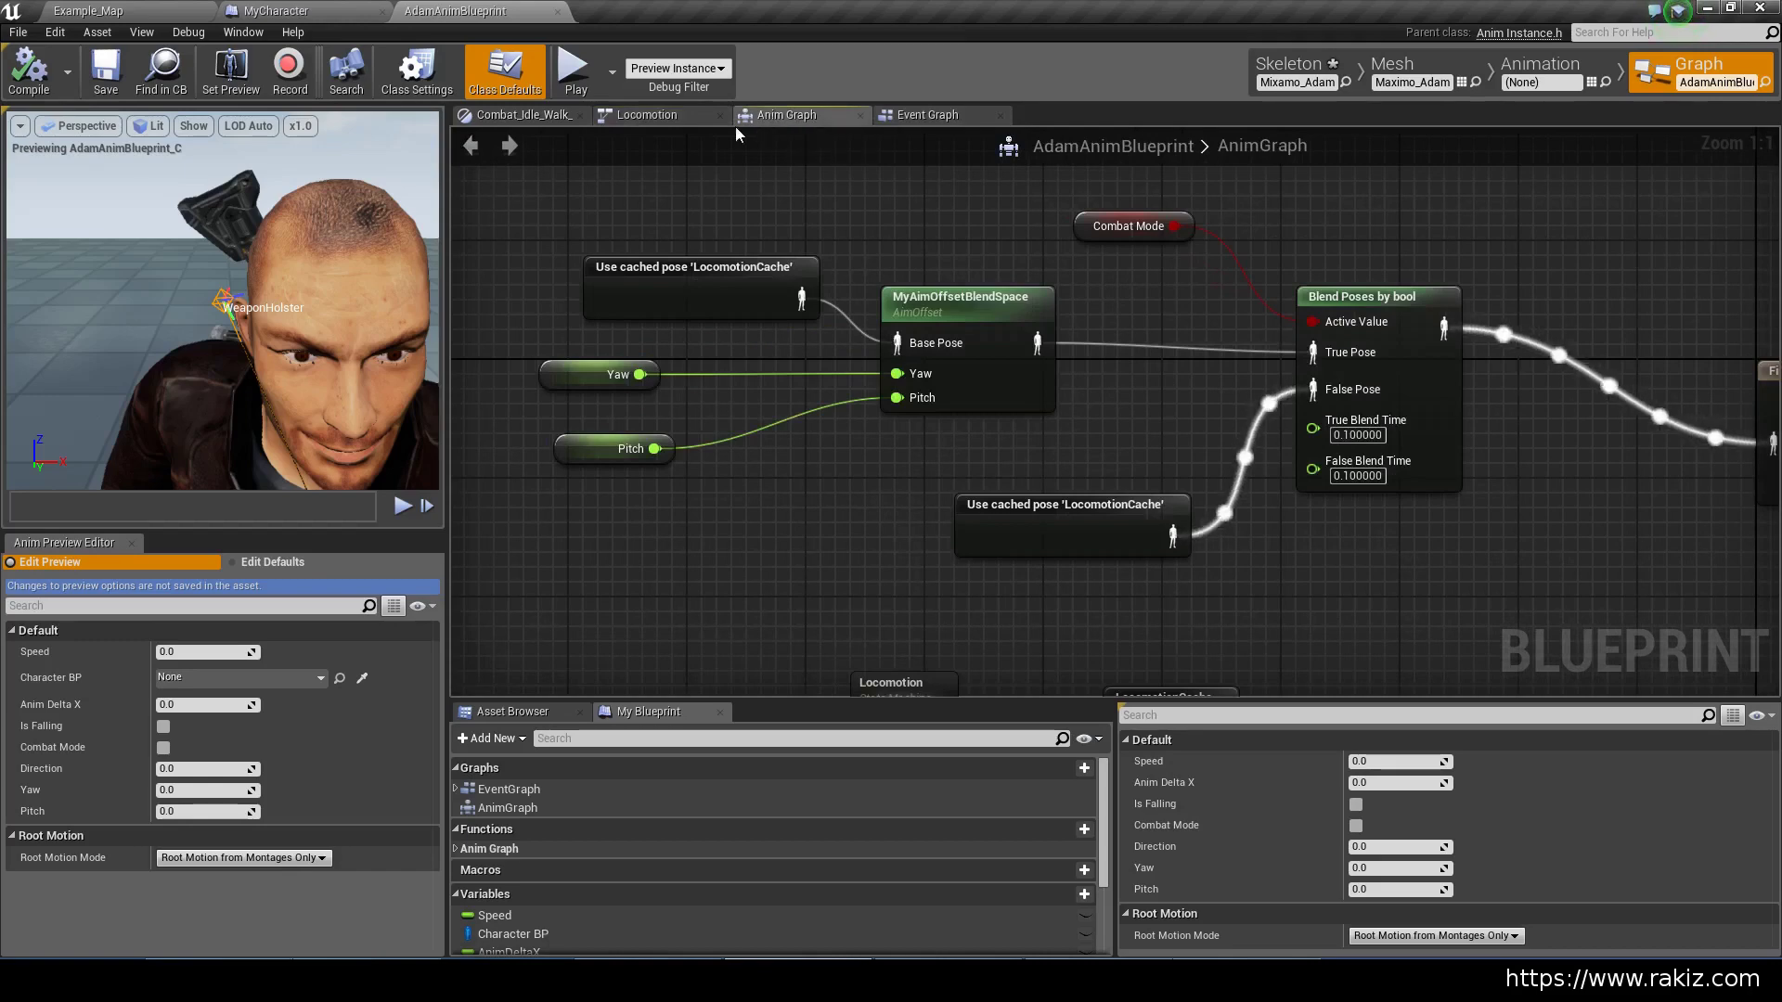
pyautogui.scroll(-5, 822, 502)
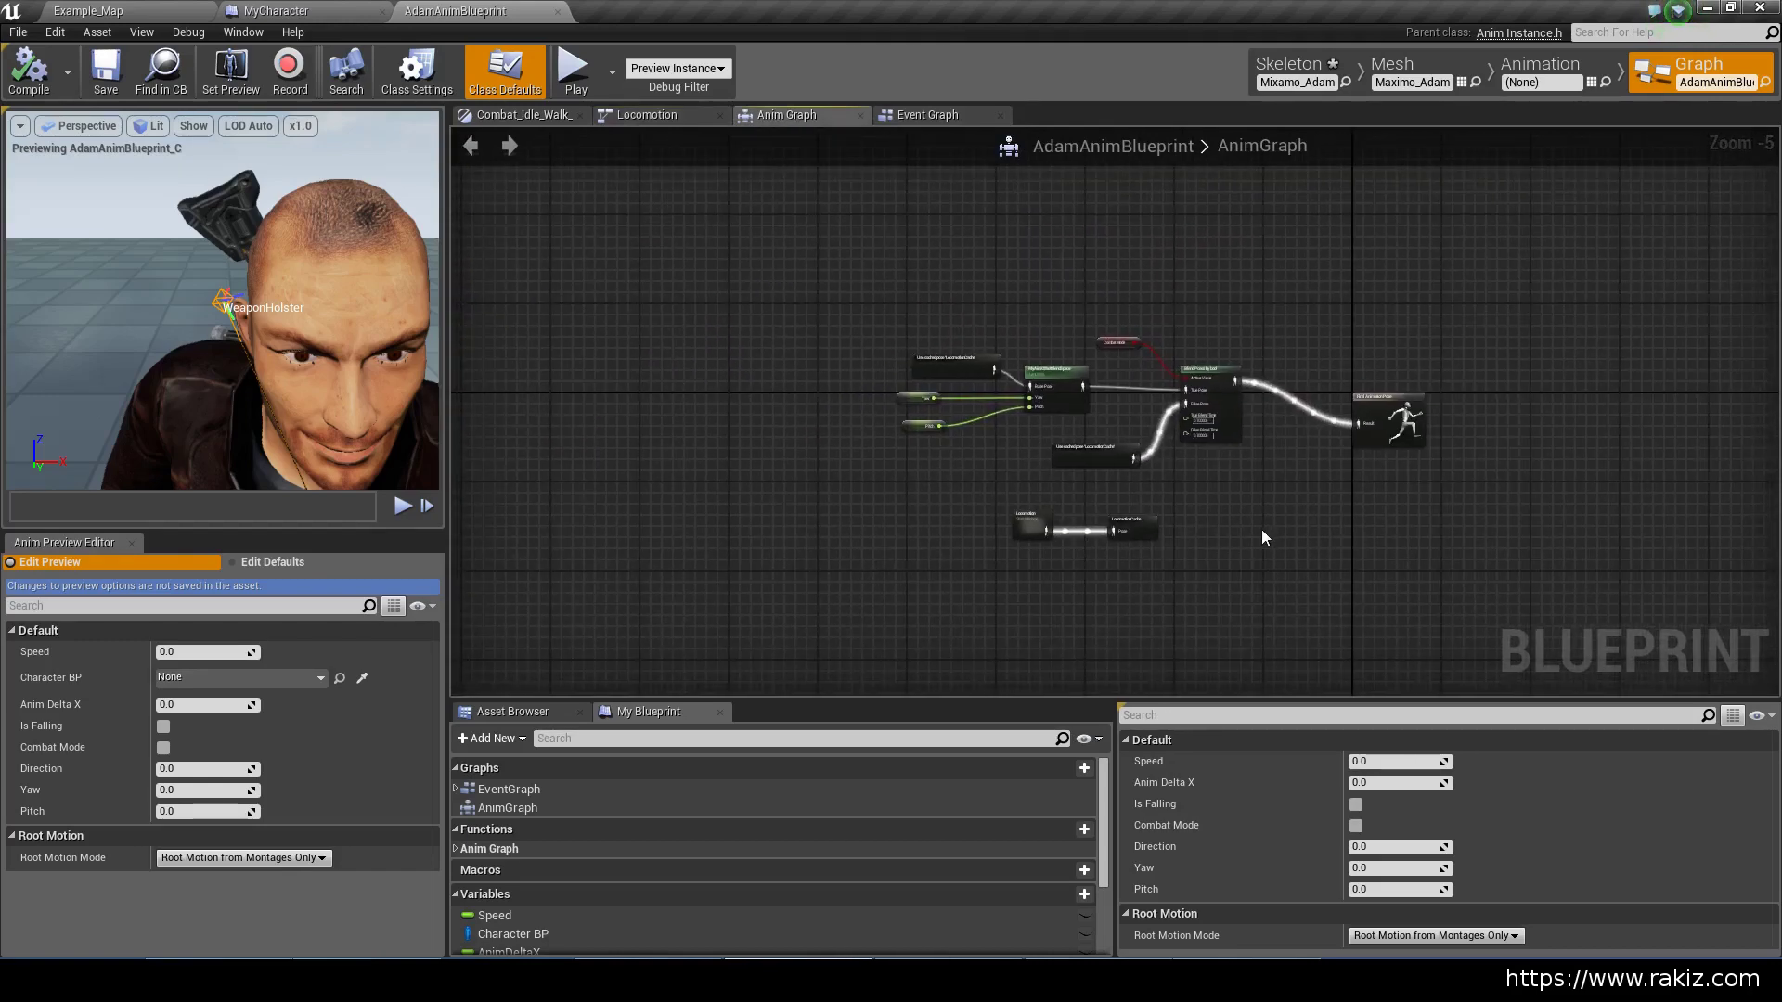
pyautogui.moveTo(1178, 553); pyautogui.dragTo(943, 507)
pyautogui.write('c')
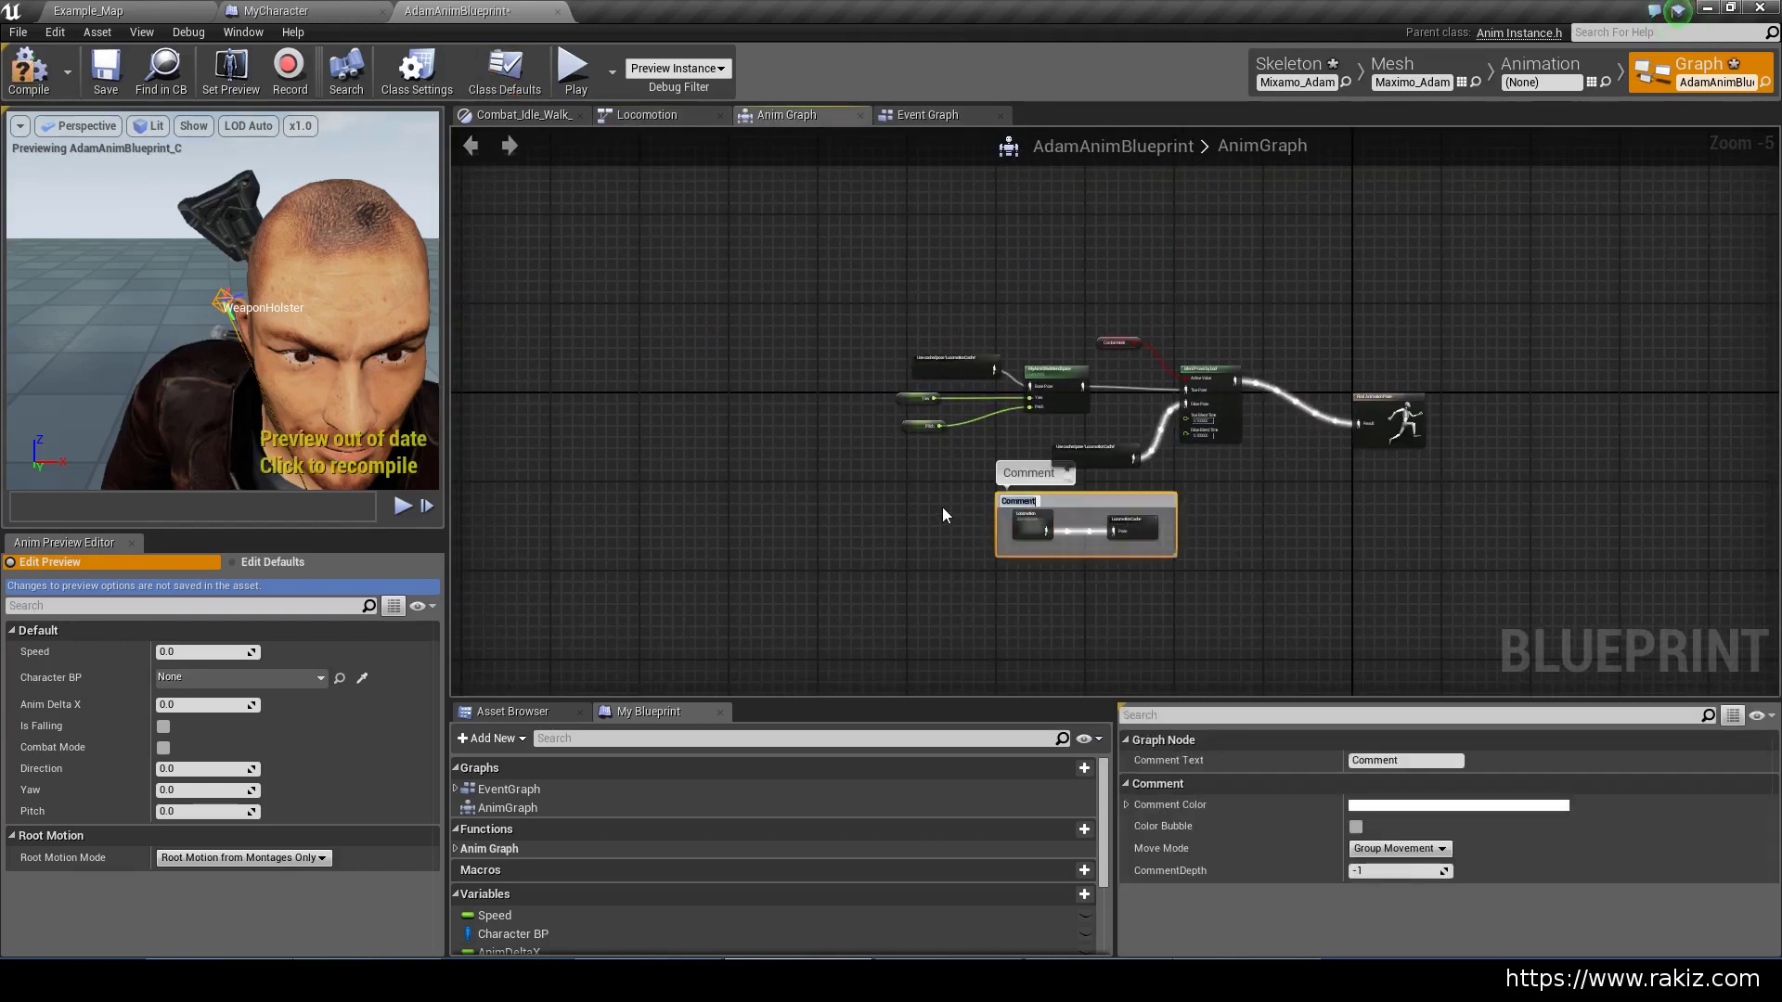
pyautogui.write('State Machines')
pyautogui.press('Return')
pyautogui.click(997, 576)
# Move the State Machines comment down and wrap the aim-offset blend nodes in an 'Aimoffset' comment
pyautogui.scroll(2, 1049, 553)
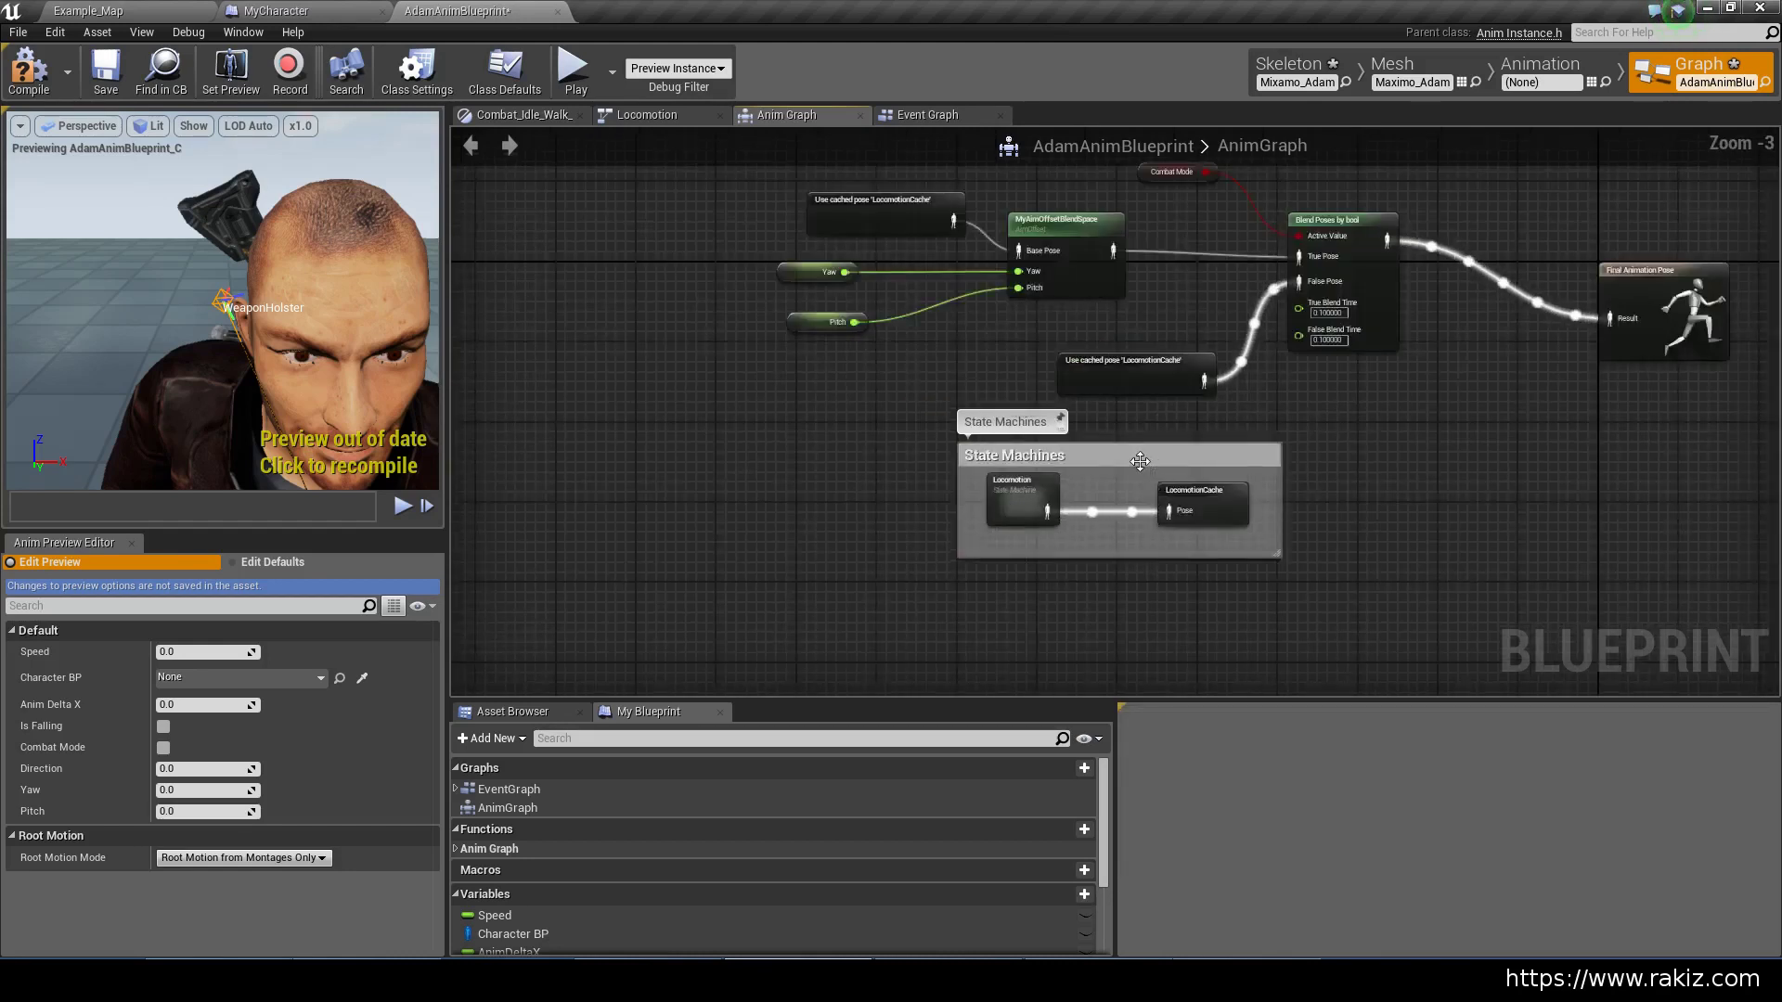
pyautogui.click(1138, 462)
pyautogui.moveTo(1097, 466); pyautogui.dragTo(1106, 558)
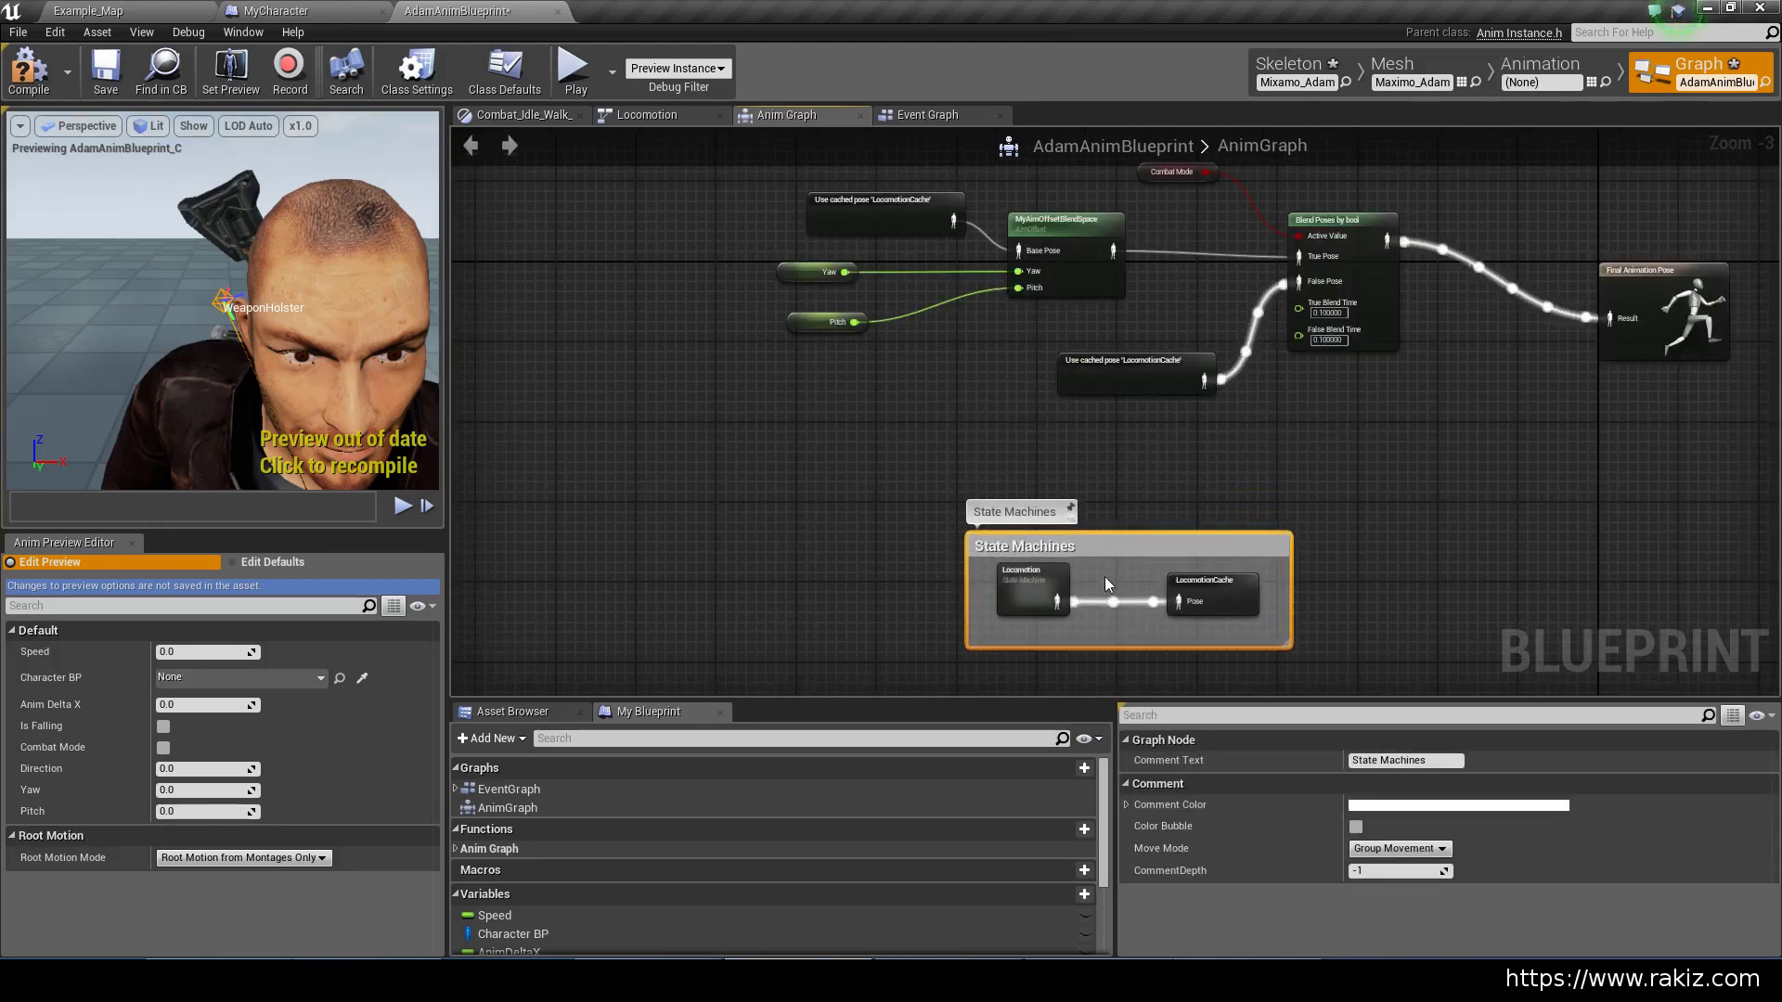
pyautogui.click(1235, 475)
pyautogui.moveTo(1228, 448); pyautogui.dragTo(1217, 566, button='right')
pyautogui.moveTo(1437, 520); pyautogui.dragTo(628, 250)
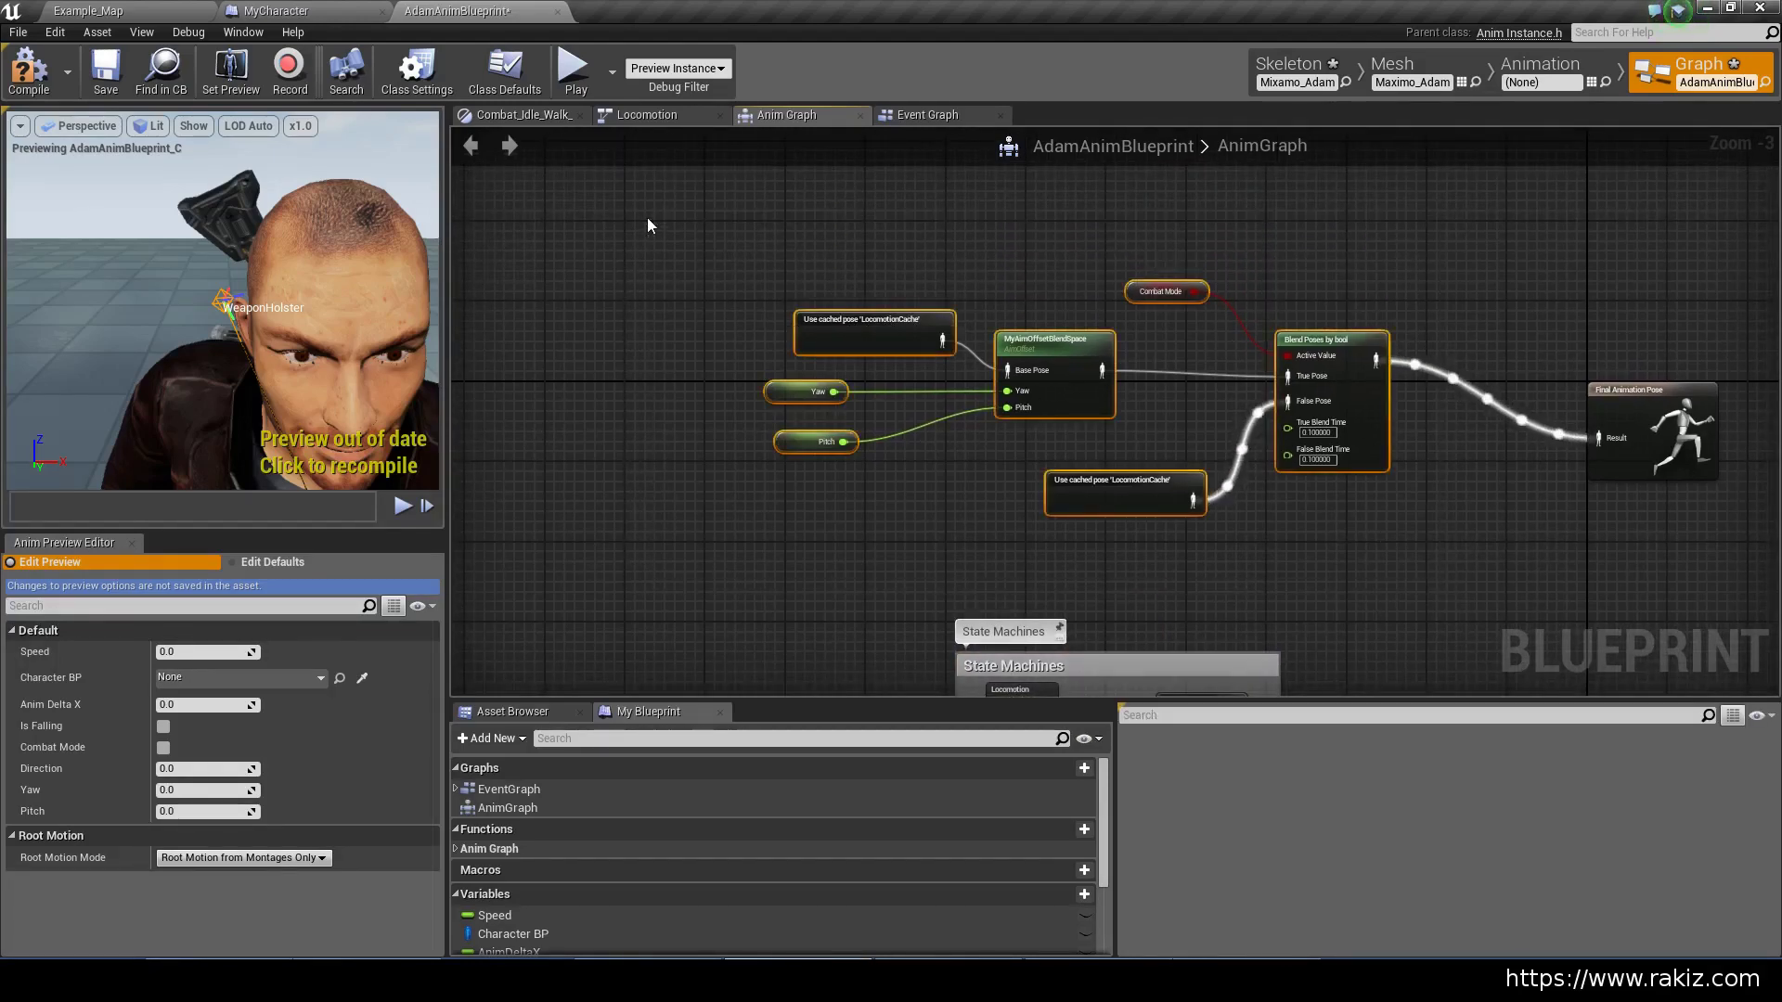
pyautogui.write('c')
pyautogui.write('Aim')
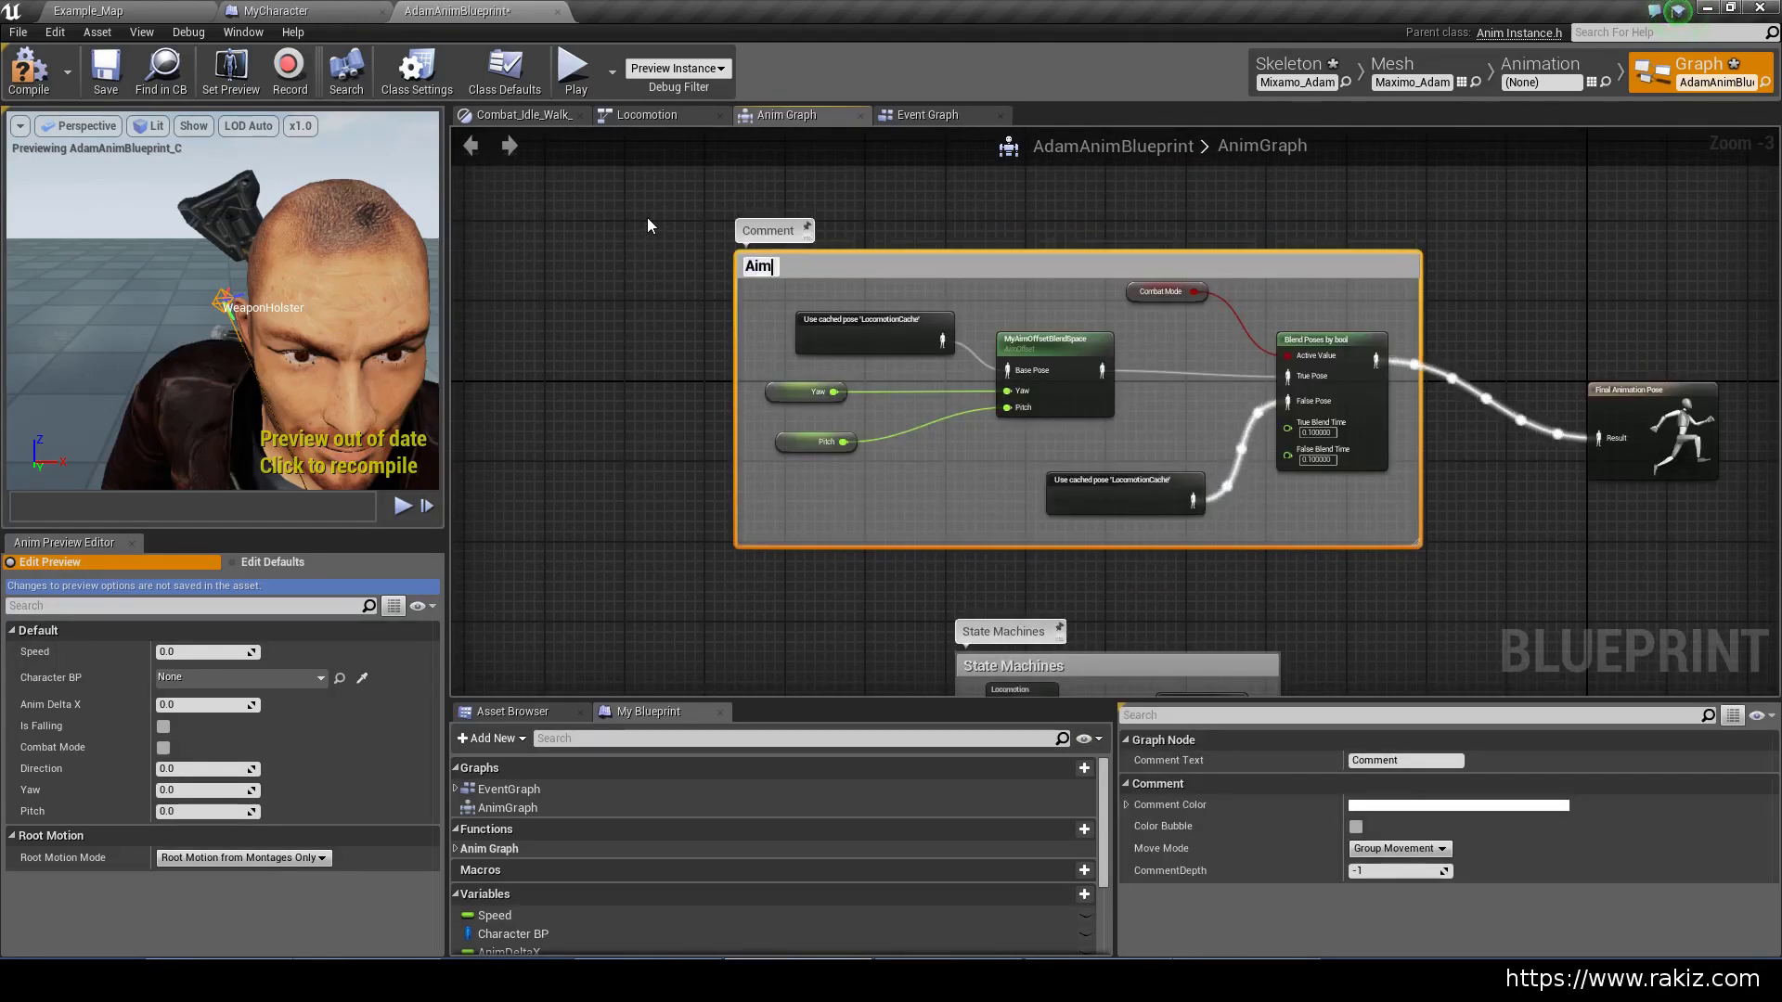
pyautogui.write('offset')
pyautogui.press('Return')
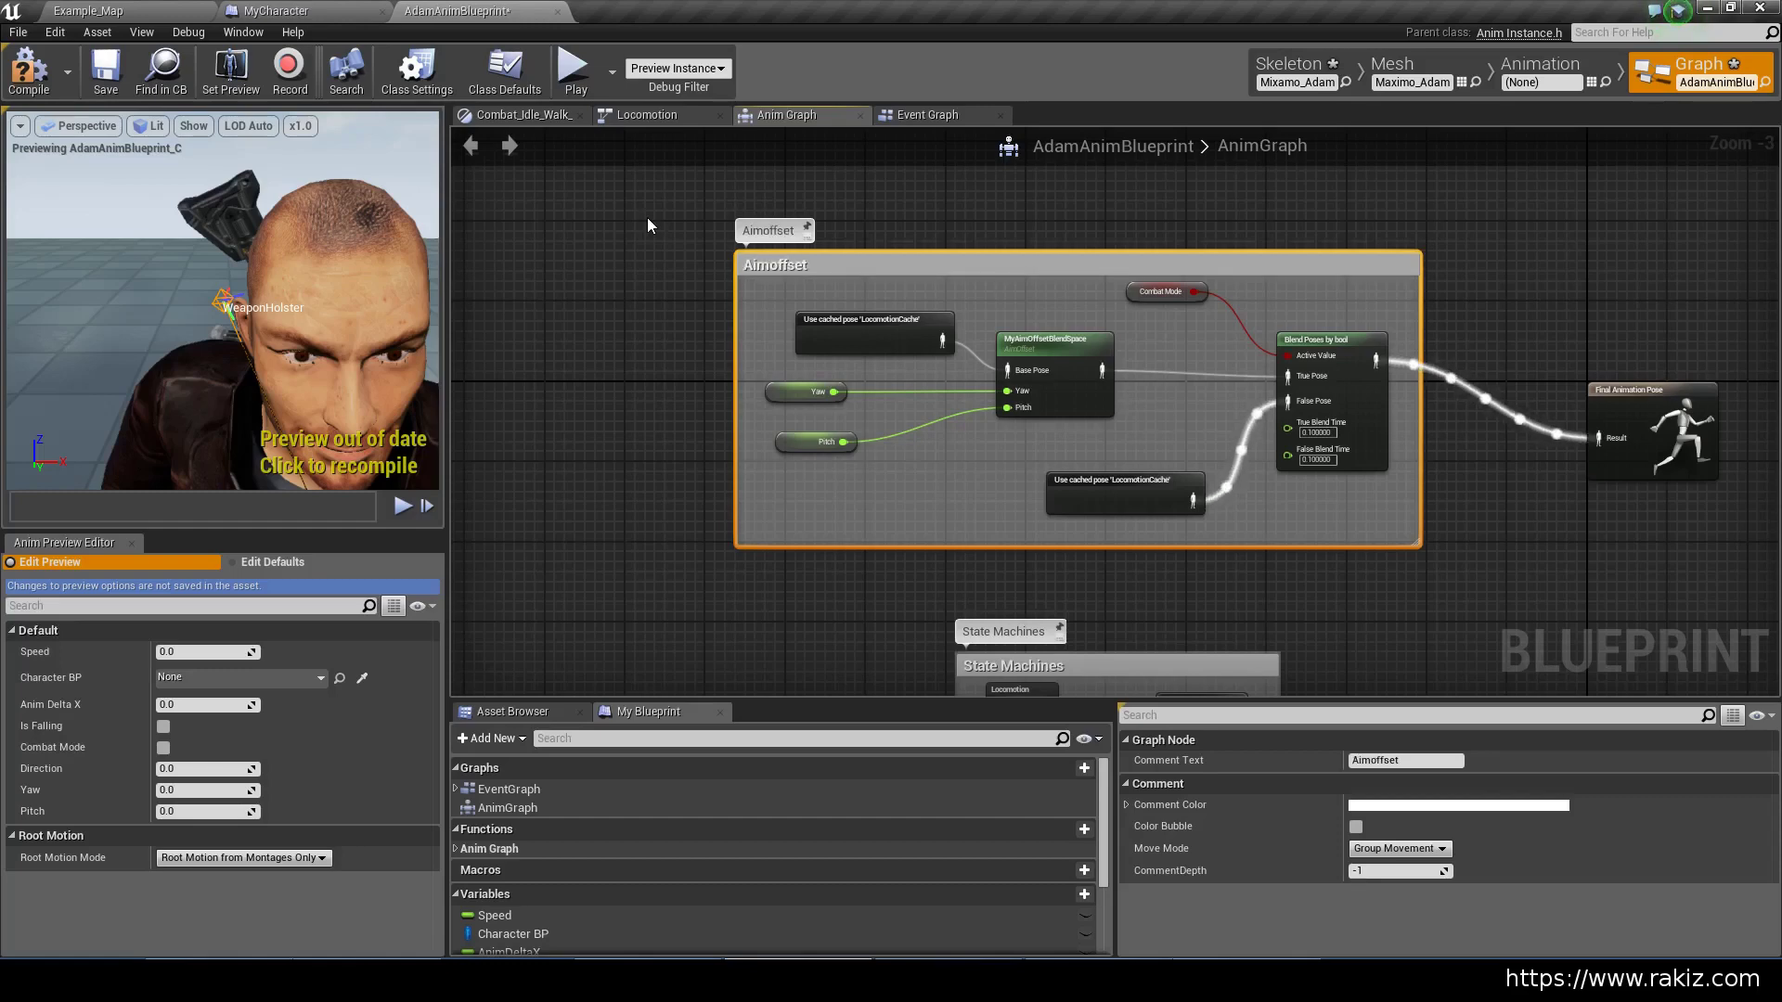
pyautogui.moveTo(715, 319); pyautogui.dragTo(856, 378, button='right')
pyautogui.scroll(-1, 872, 353)
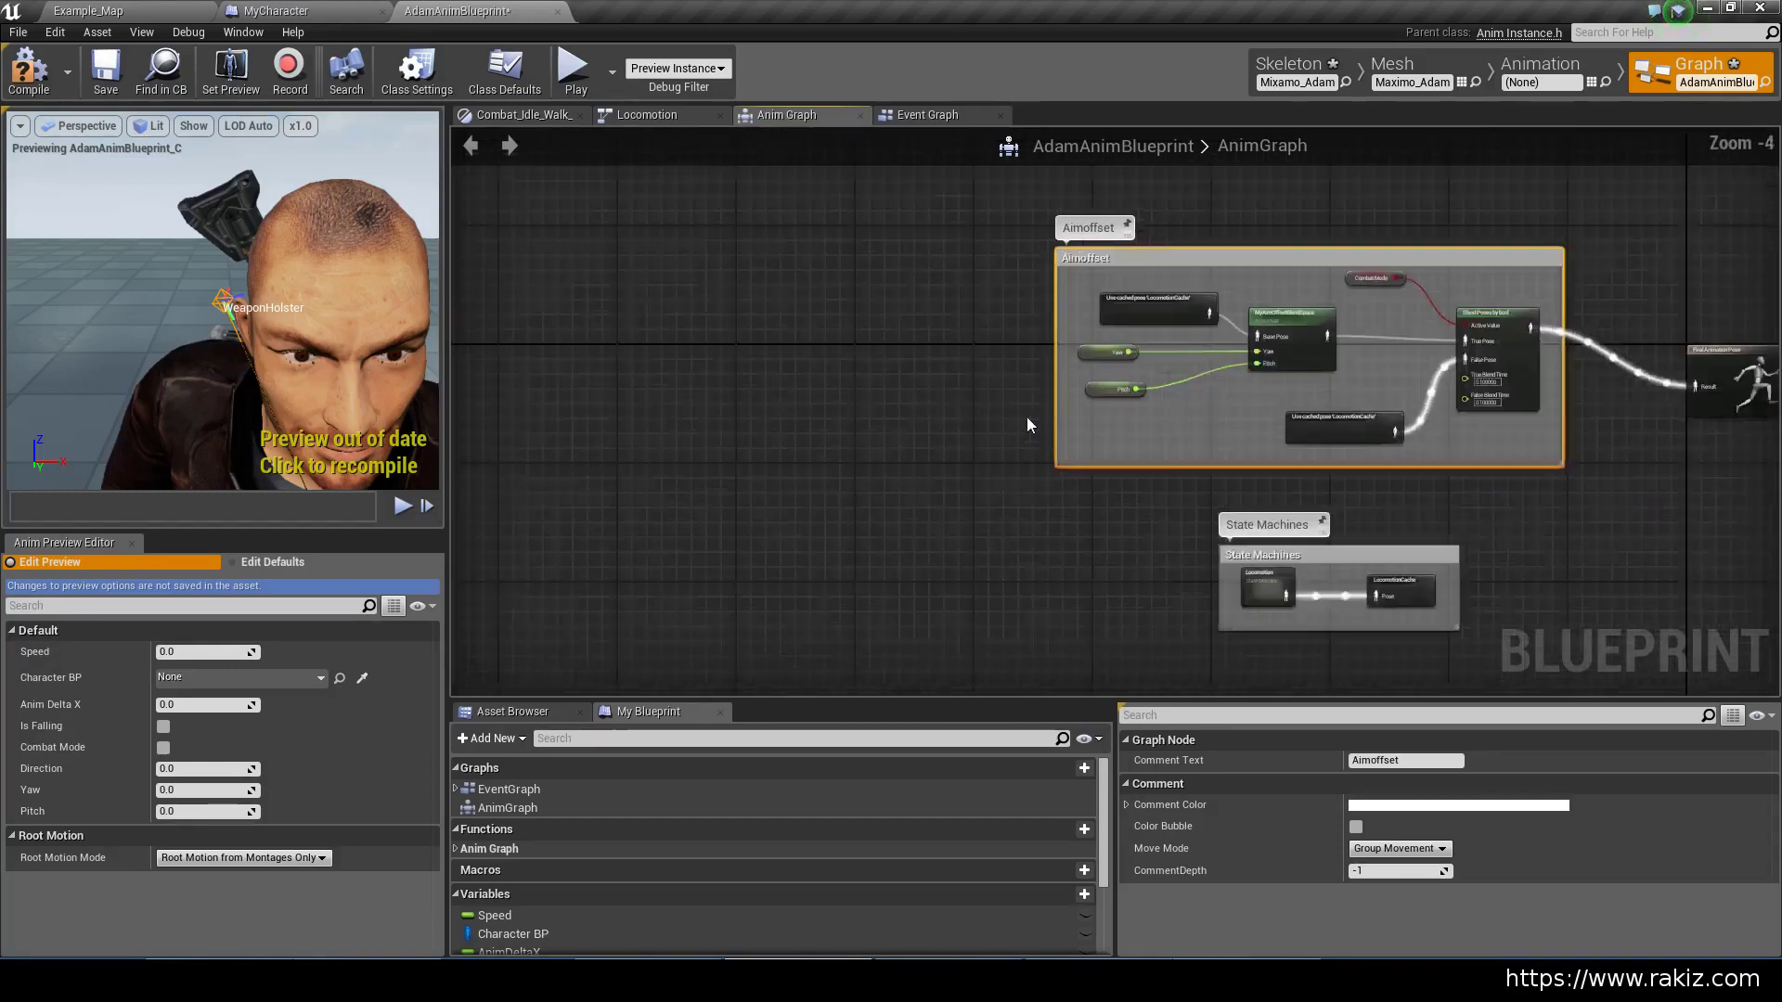
# Add a Slot 'DefaultSlot' node to the AnimGraph
pyautogui.scroll(3, 1027, 416)
pyautogui.moveTo(977, 405); pyautogui.dragTo(1154, 475, button='right')
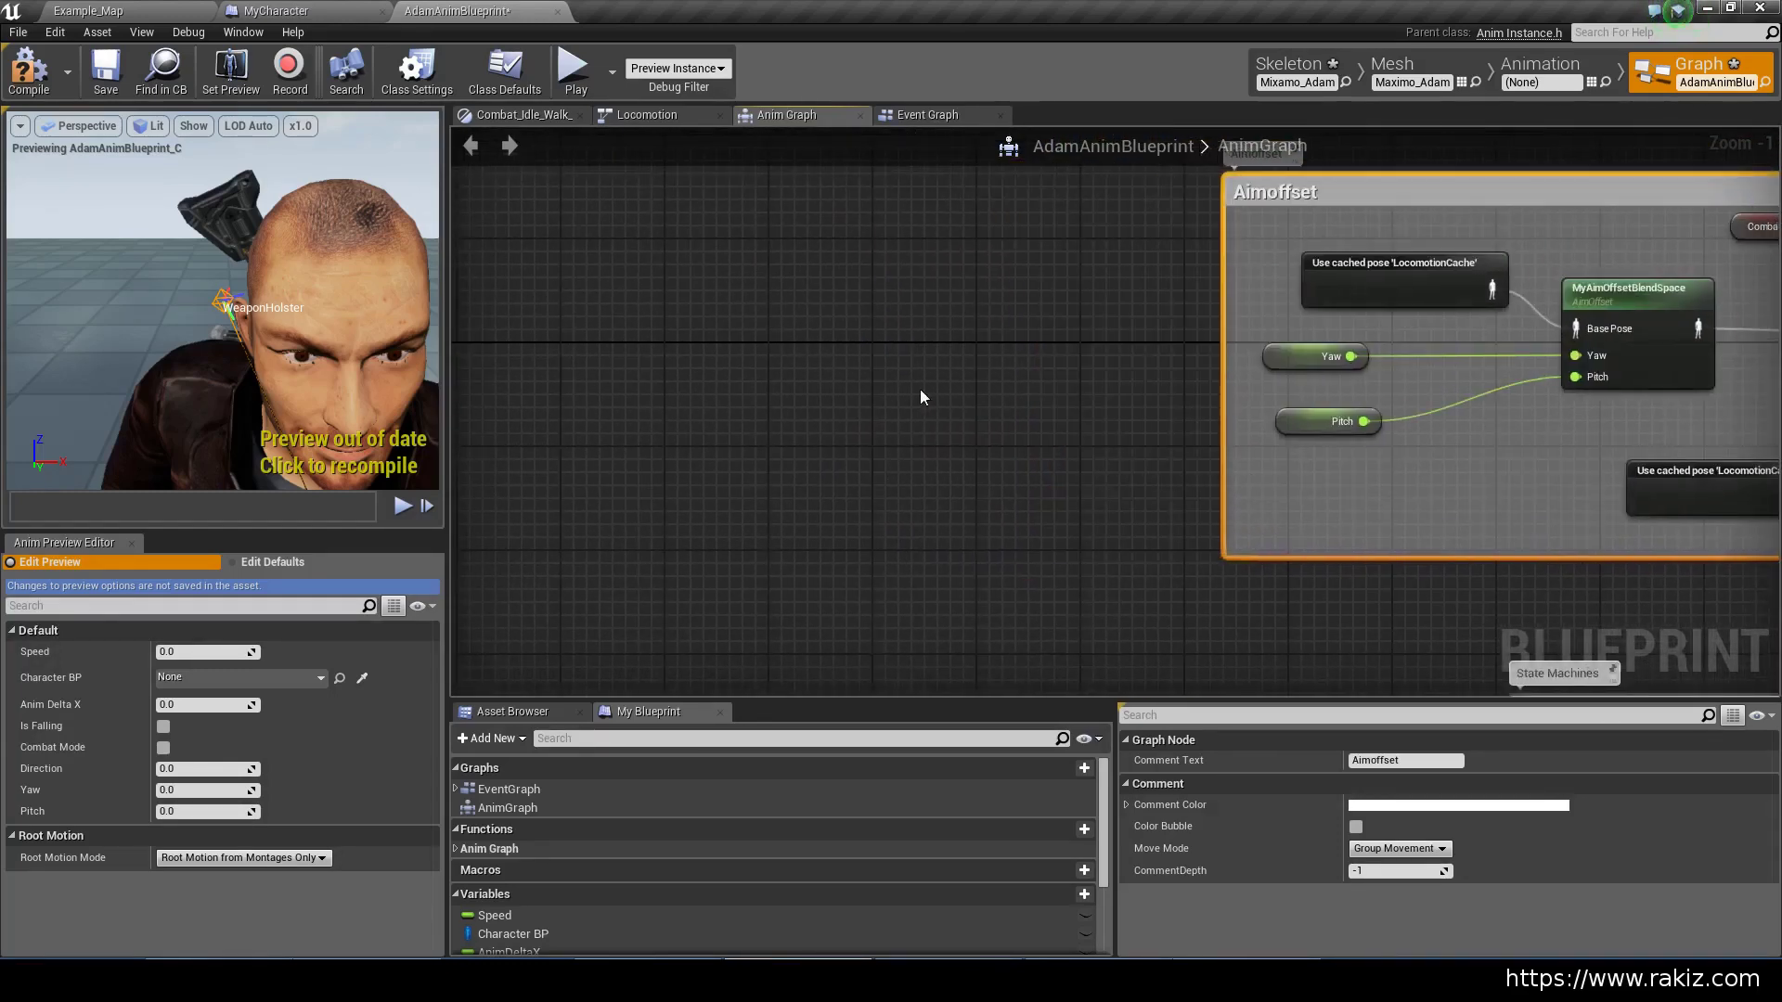
pyautogui.rightClick(832, 349)
pyautogui.write('slot')
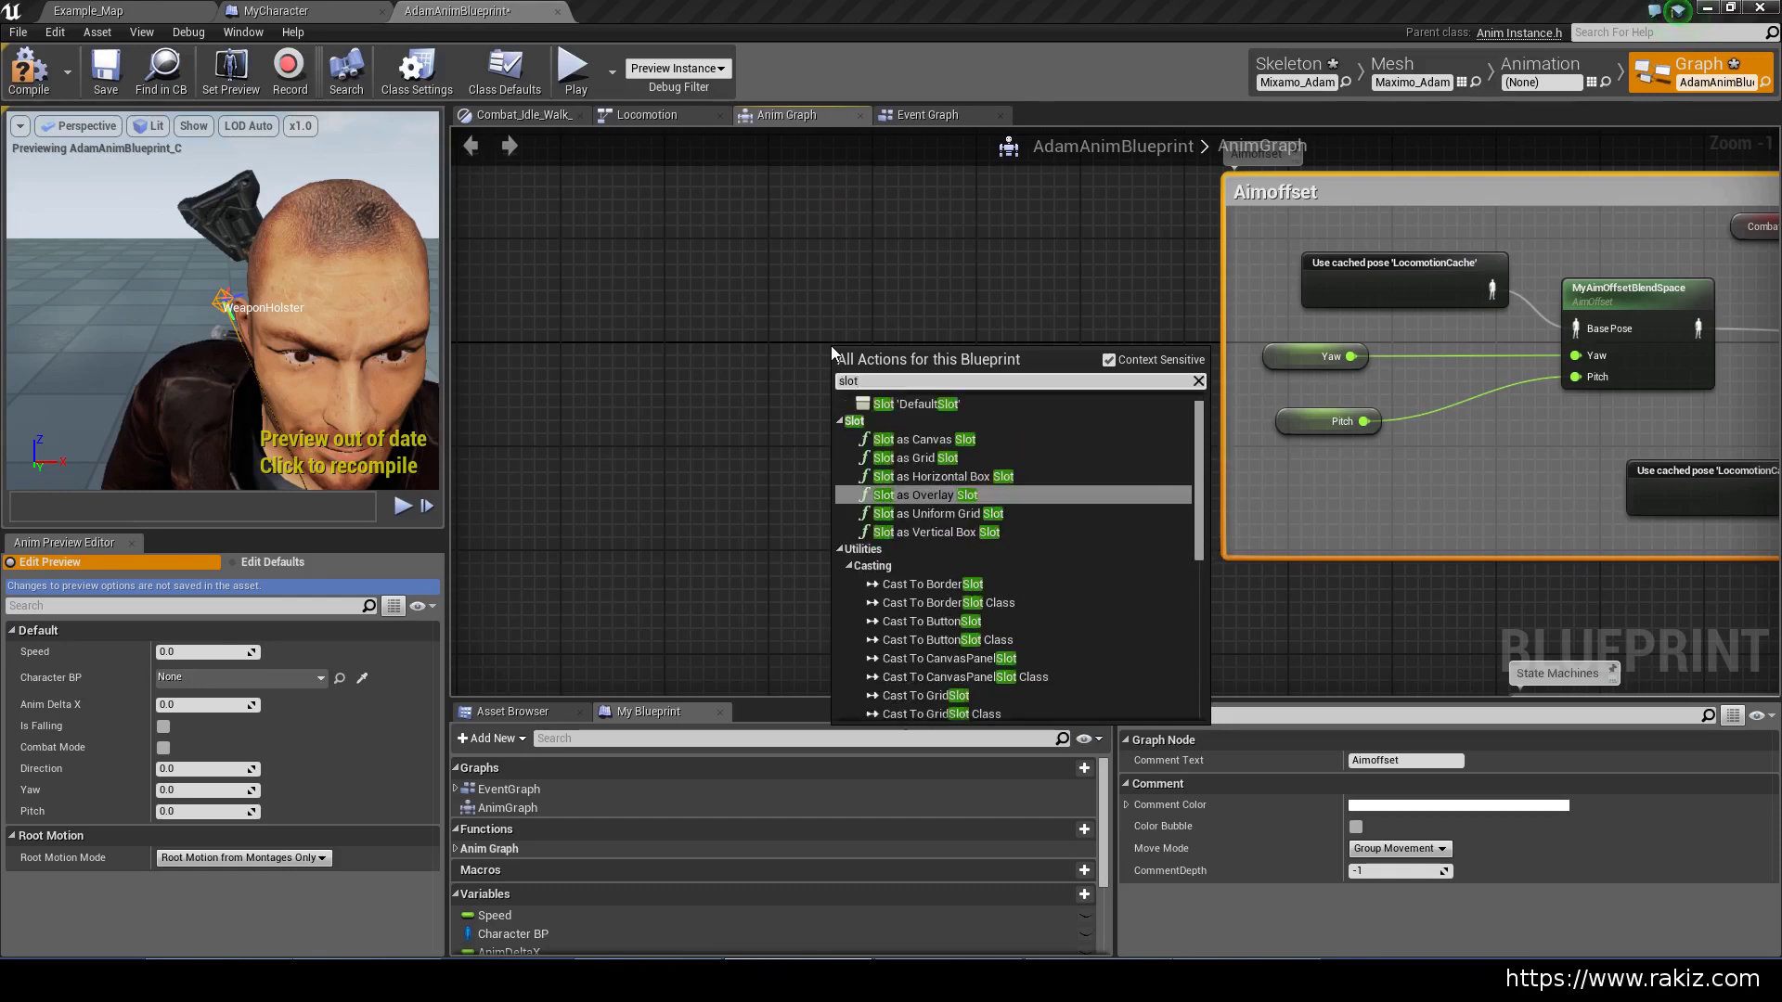
pyautogui.press('Up')
pyautogui.press('Up')
pyautogui.press('Up')
pyautogui.press('Up')
pyautogui.press('Return')
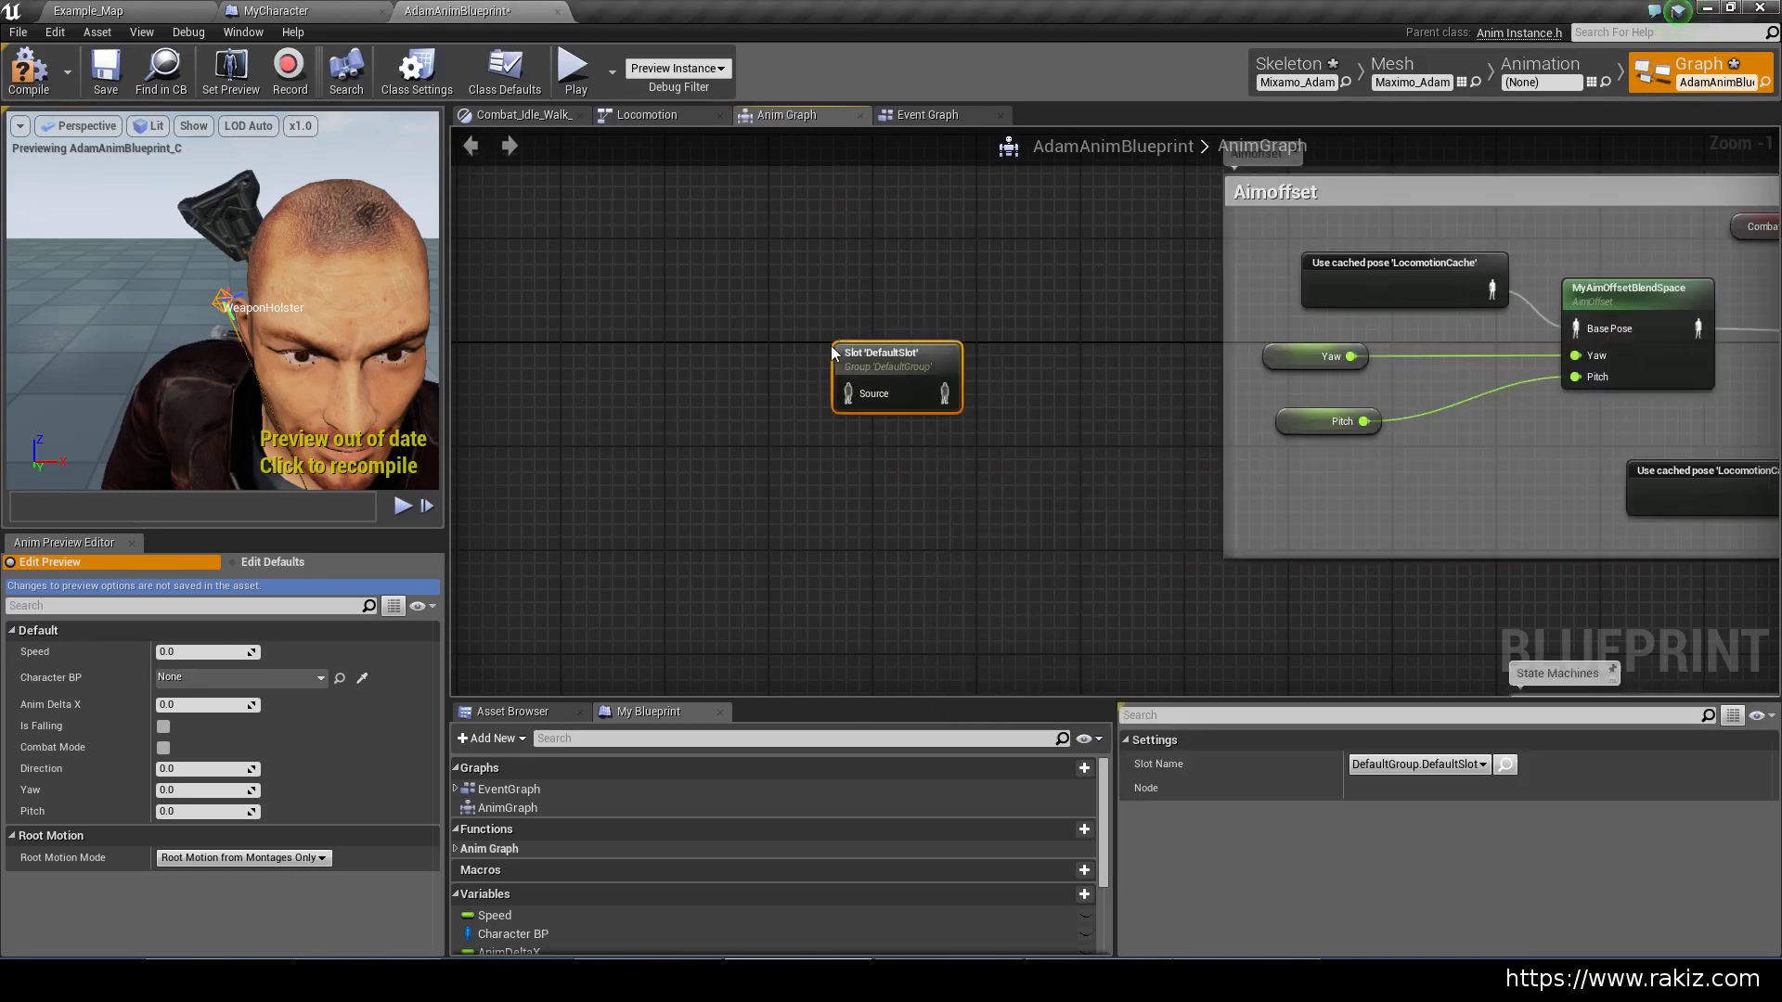
pyautogui.moveTo(885, 354); pyautogui.dragTo(794, 353)
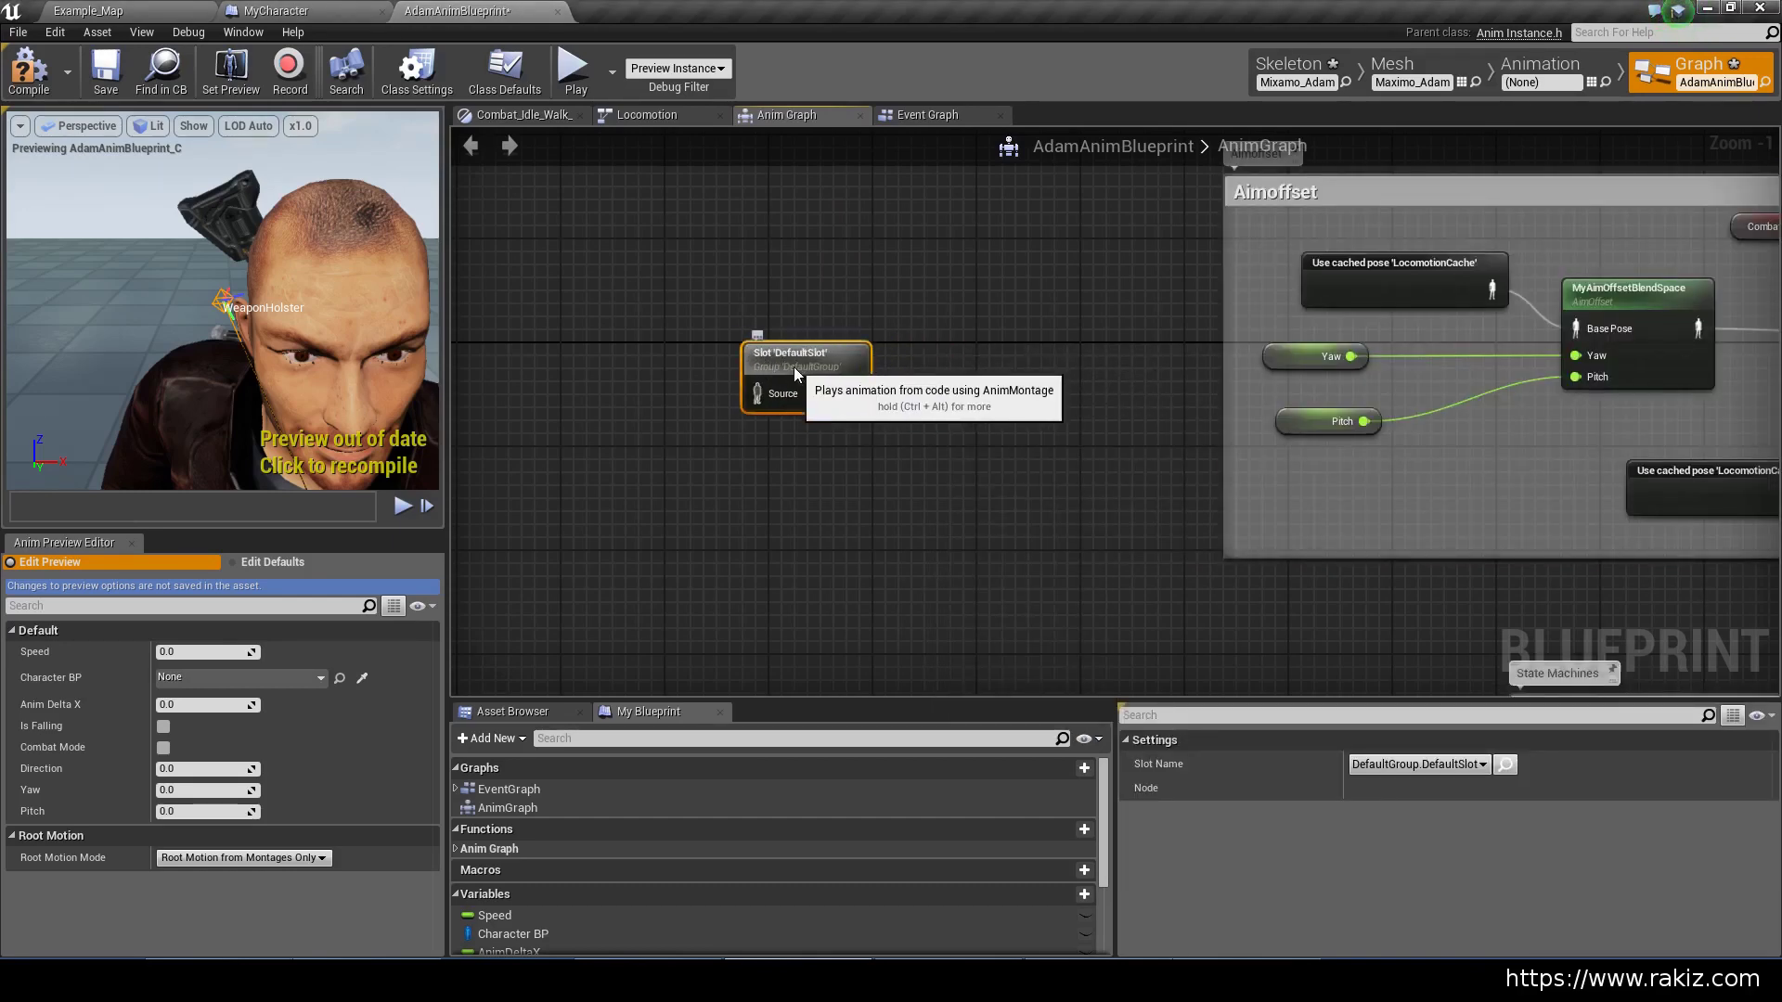
# Feed a LocomotionCache cached pose into the DefaultSlot's Source
pyautogui.rightClick(479, 371)
pyautogui.write('l')
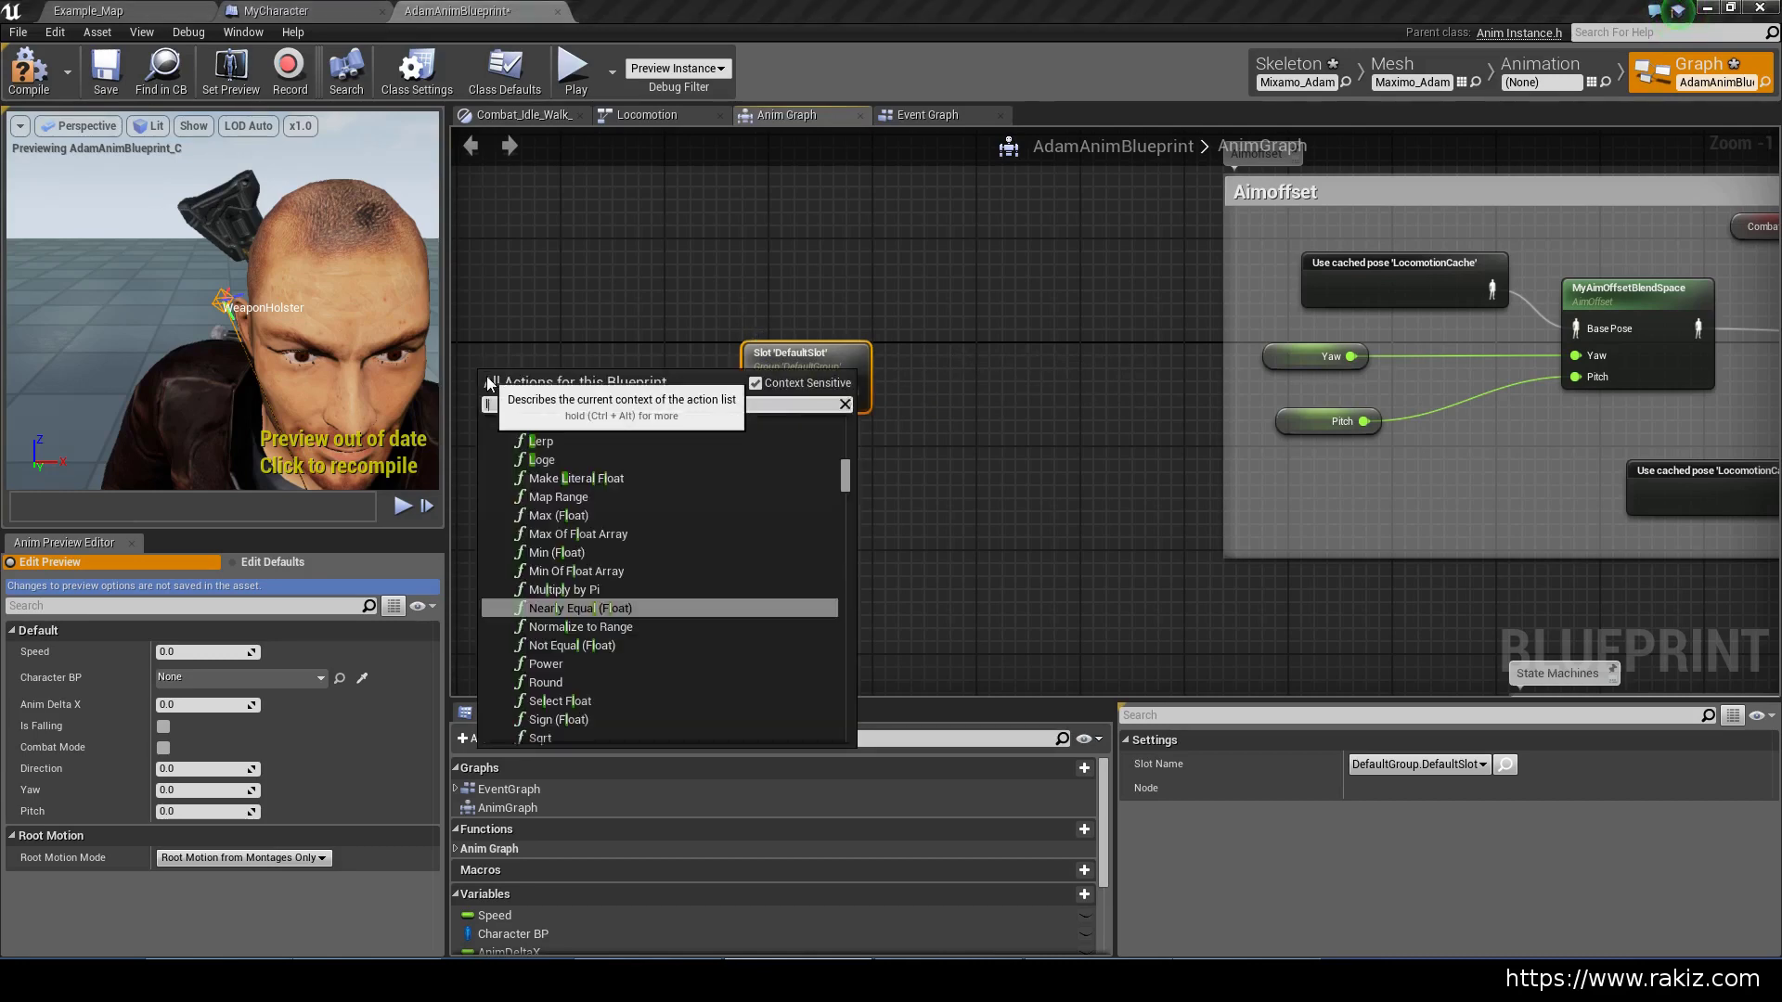
pyautogui.write('ocomotio')
pyautogui.press('Return')
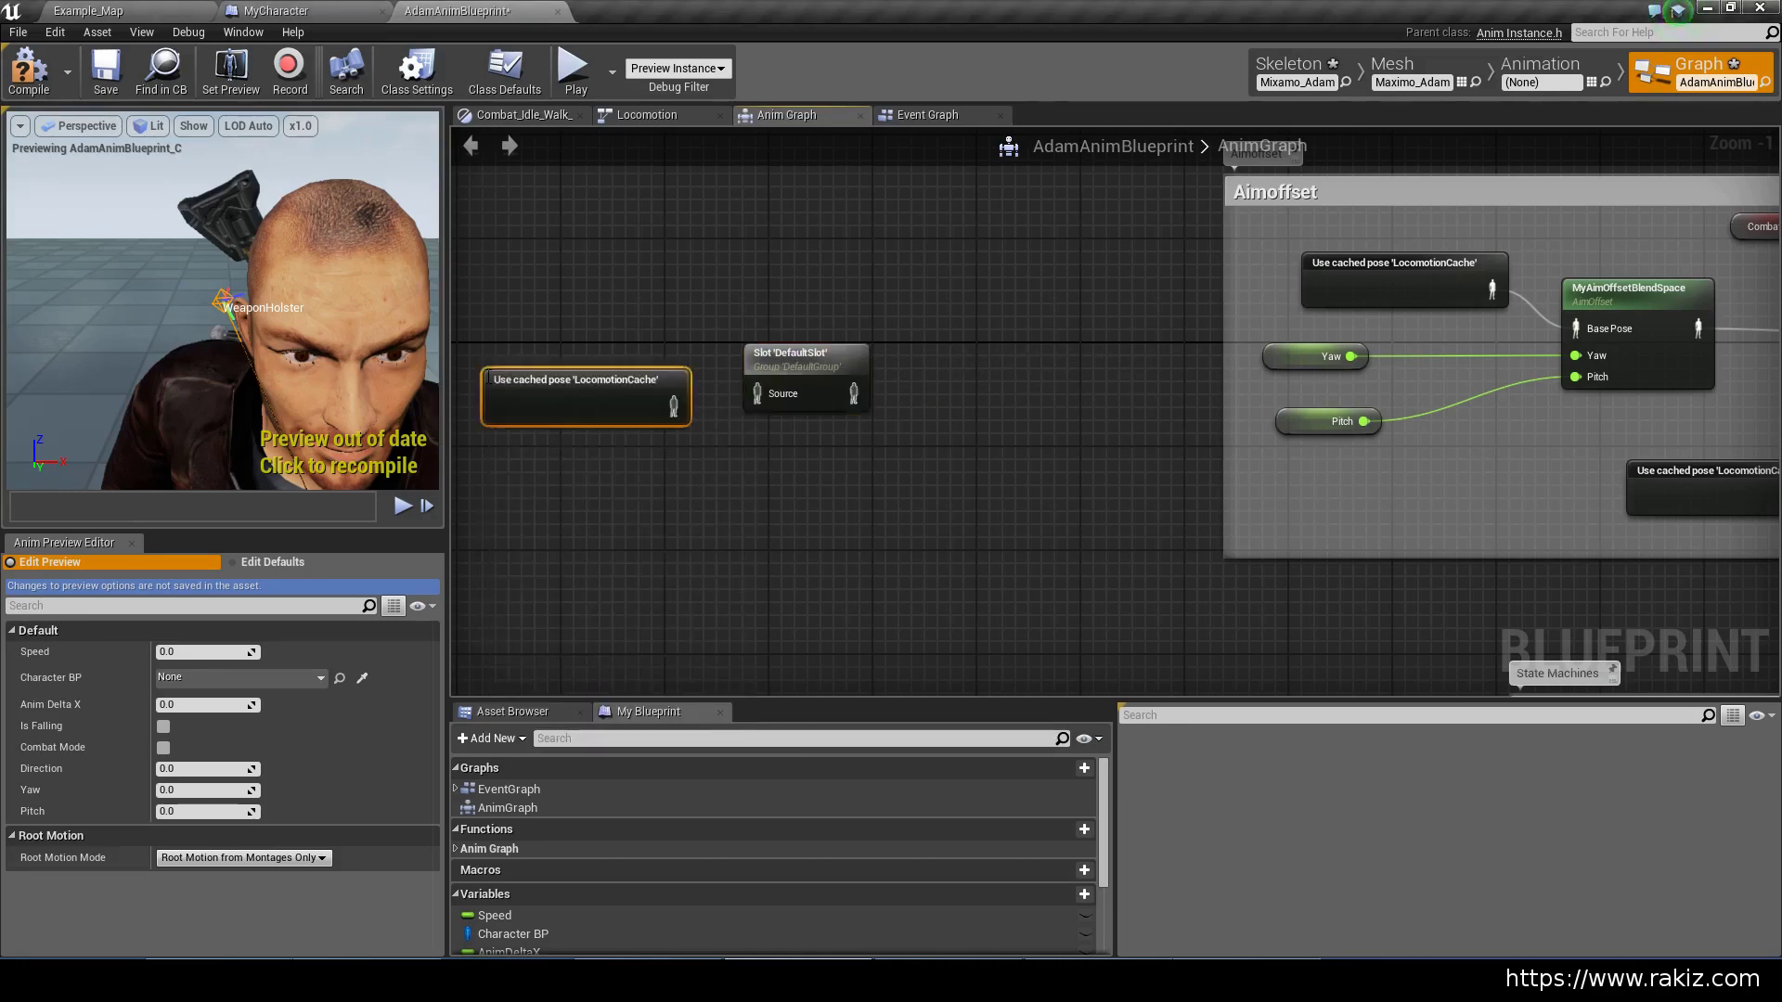
pyautogui.moveTo(615, 411); pyautogui.dragTo(795, 393)
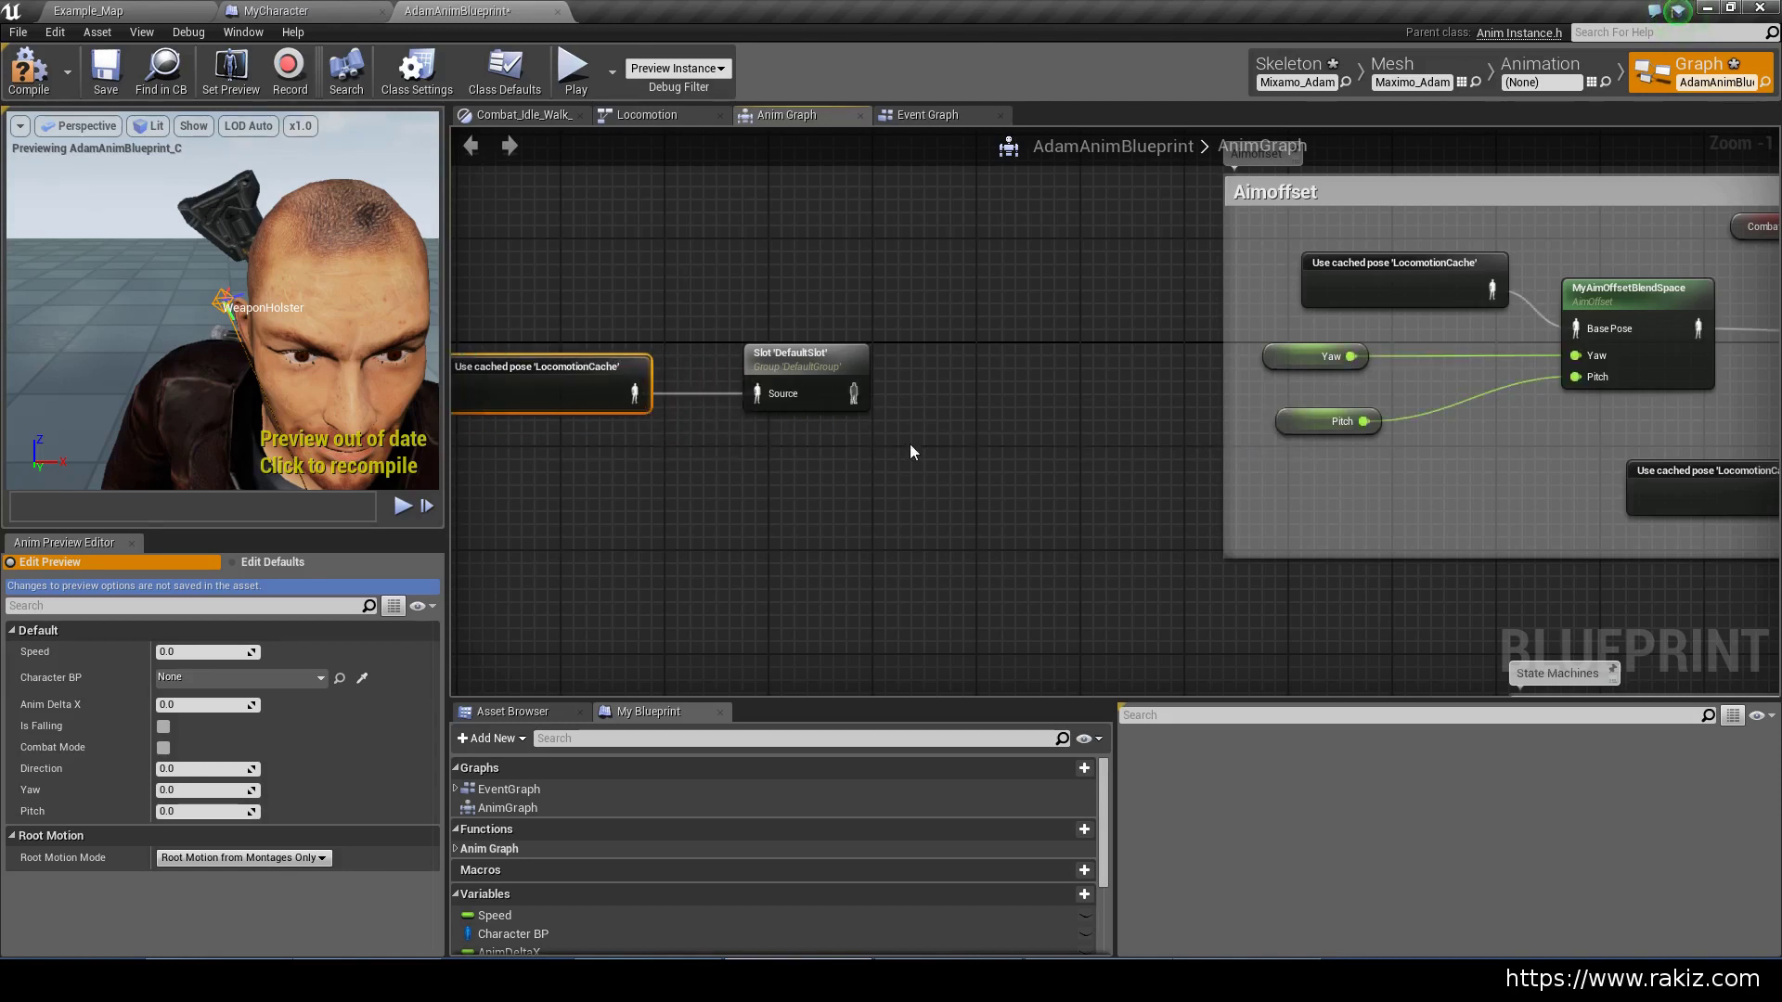
pyautogui.moveTo(910, 444); pyautogui.dragTo(752, 453, button='right')
# Save the slot's output into a new cached pose named WeaponsLocomotion
pyautogui.moveTo(718, 386); pyautogui.dragTo(813, 395)
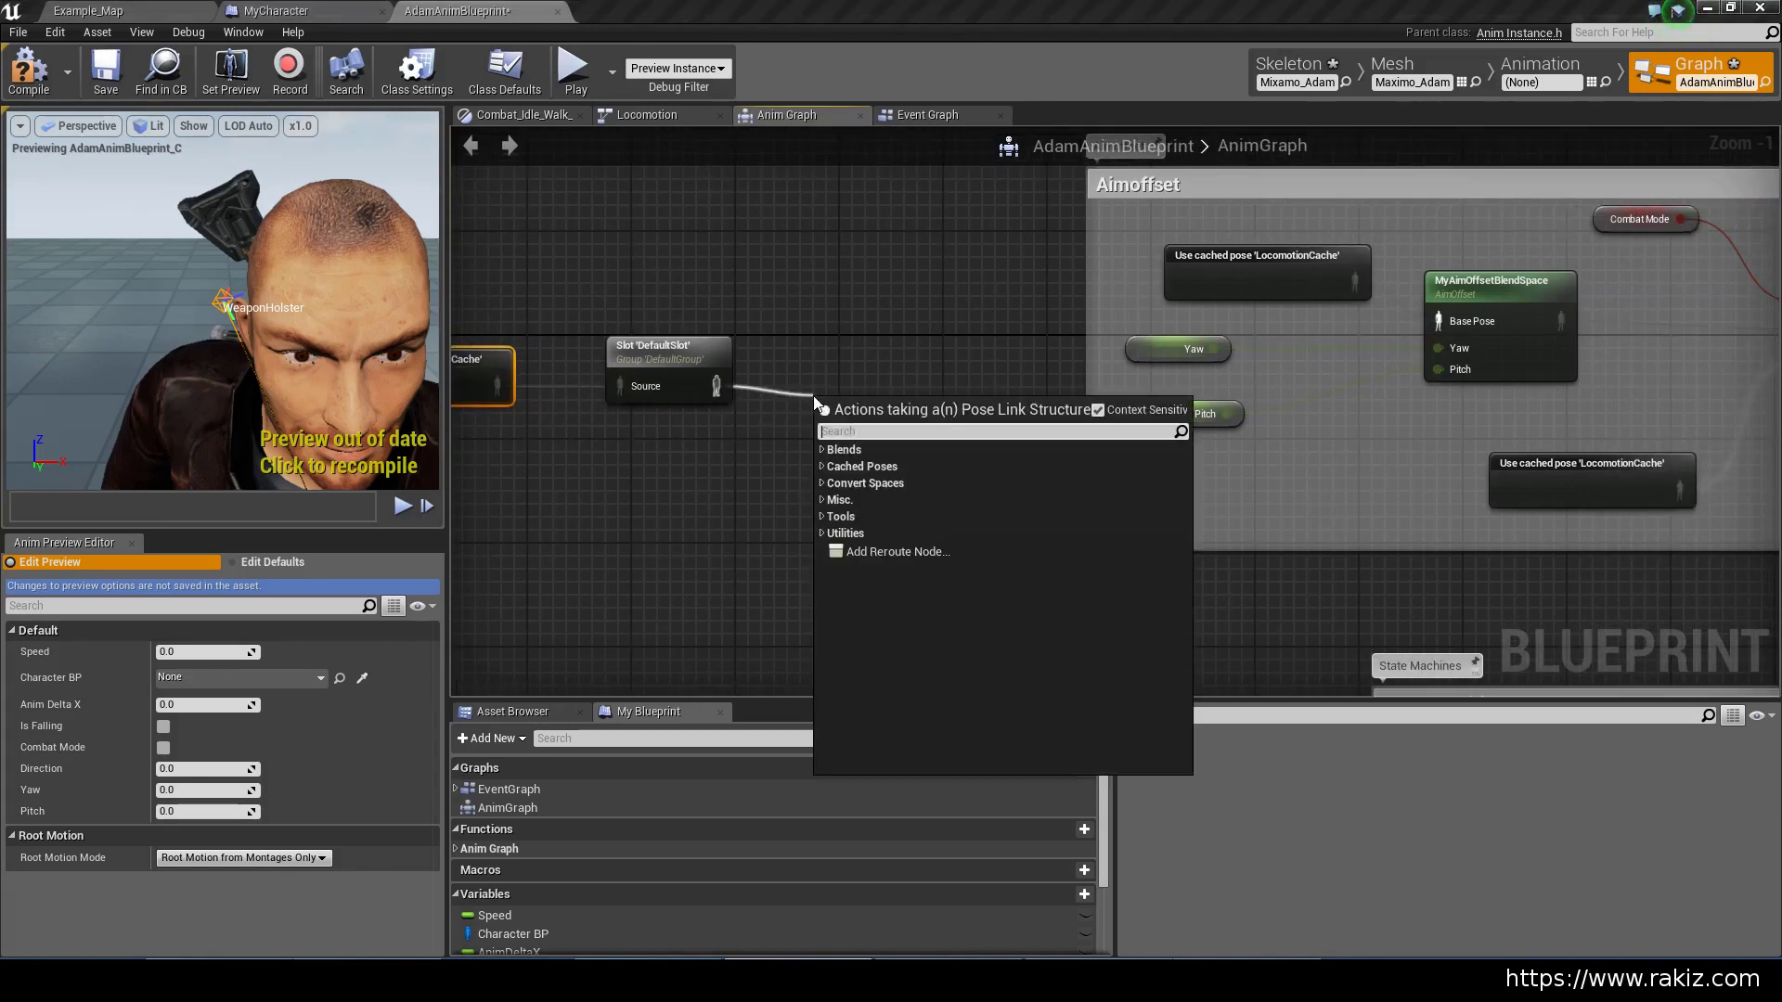
pyautogui.write('cache')
pyautogui.press('Return')
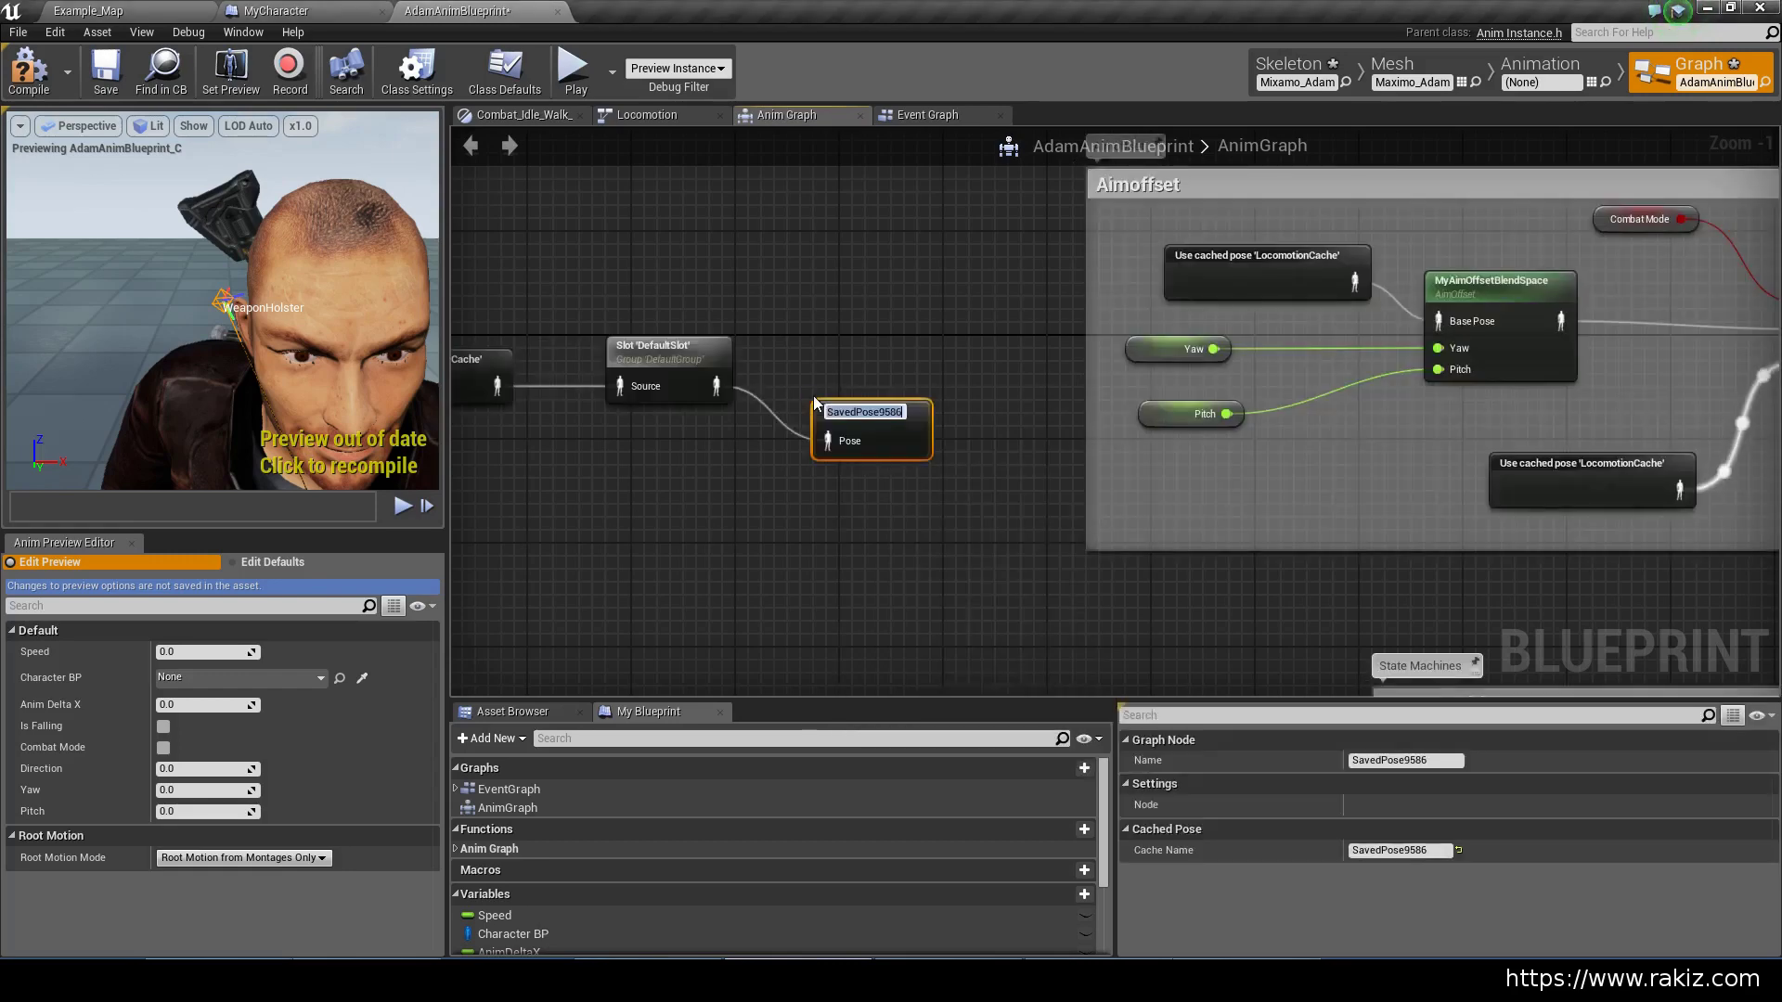
pyautogui.write('WeaponsLocomotion')
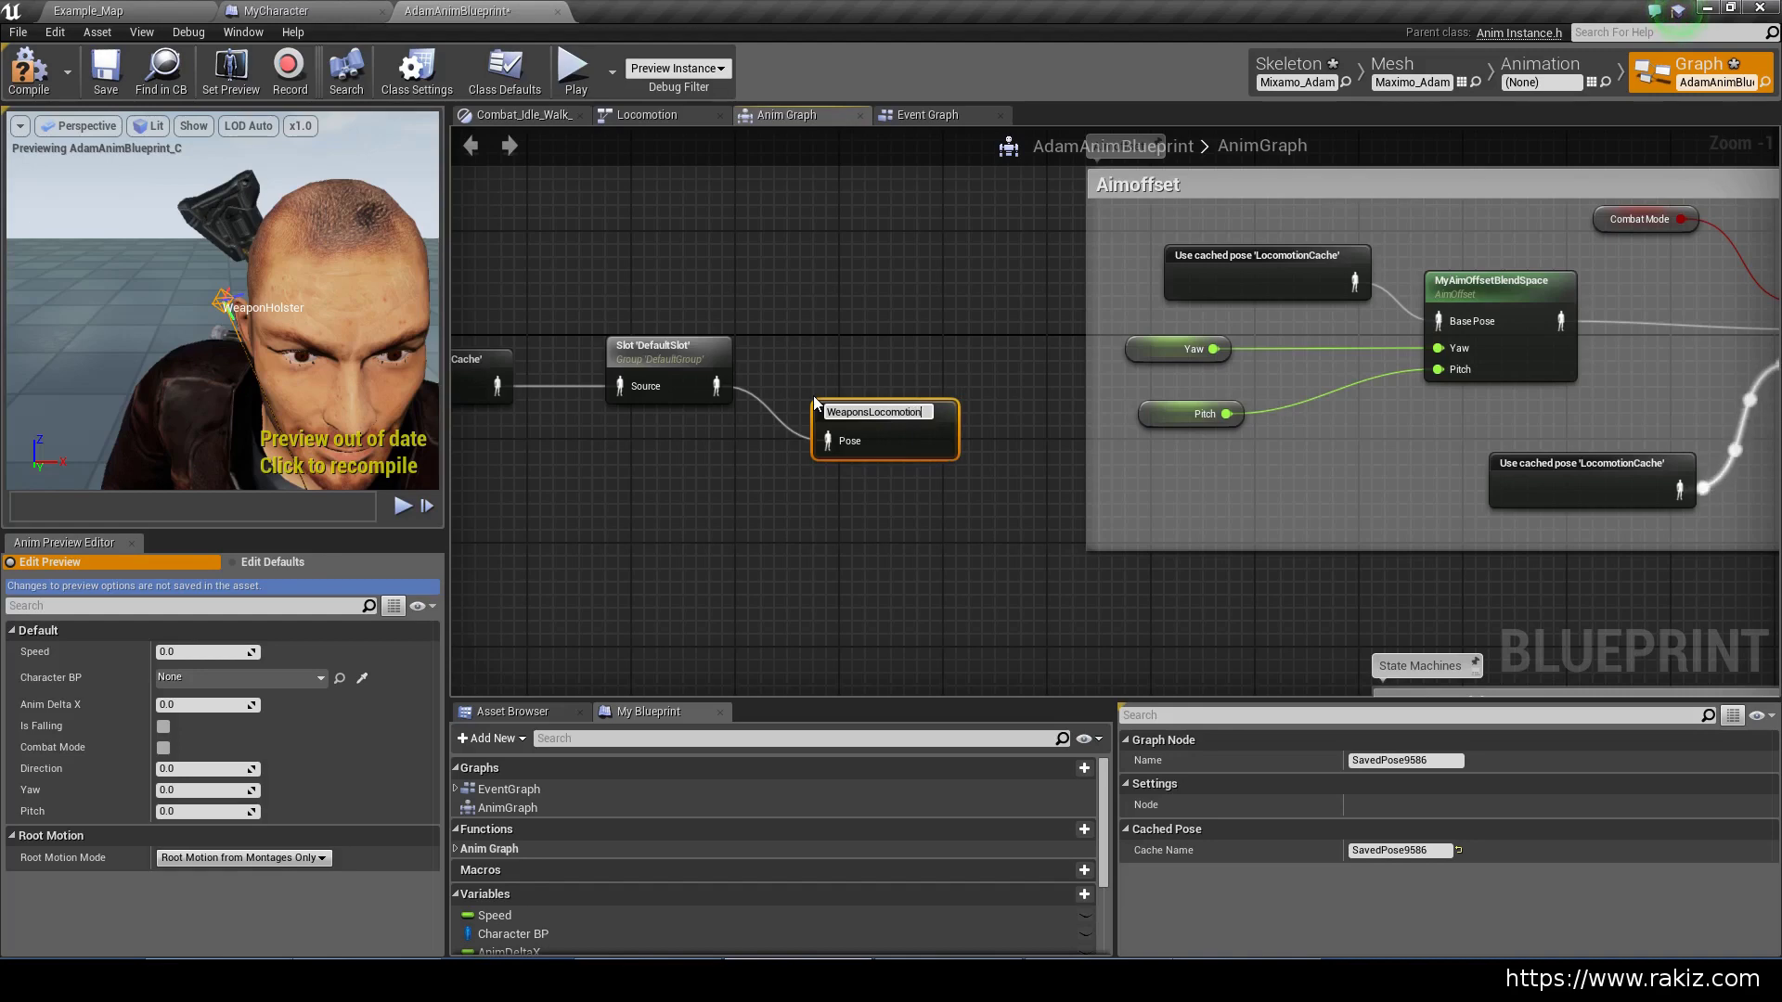
pyautogui.press('Return')
pyautogui.moveTo(904, 440); pyautogui.dragTo(905, 383)
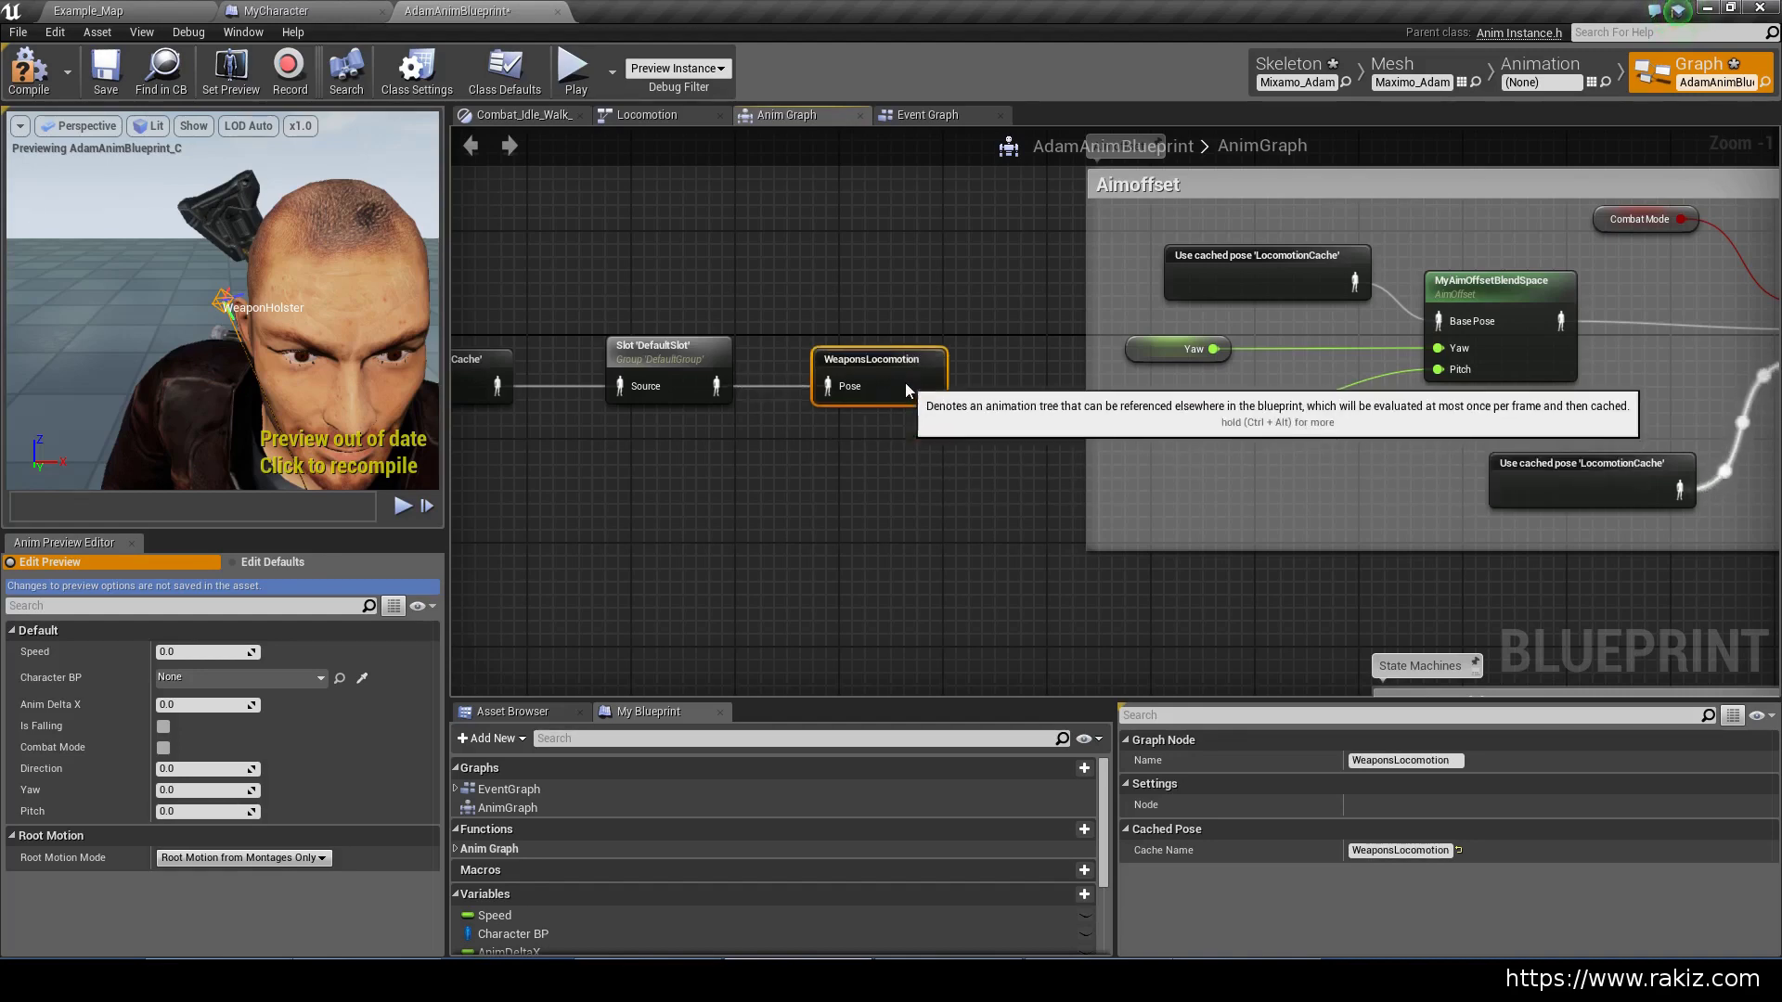
pyautogui.click(1254, 263)
# Replace the first LocomotionCache pose with a WeaponsLocomotion cached pose wired to the aim offset's Base Pose
pyautogui.press('Delete')
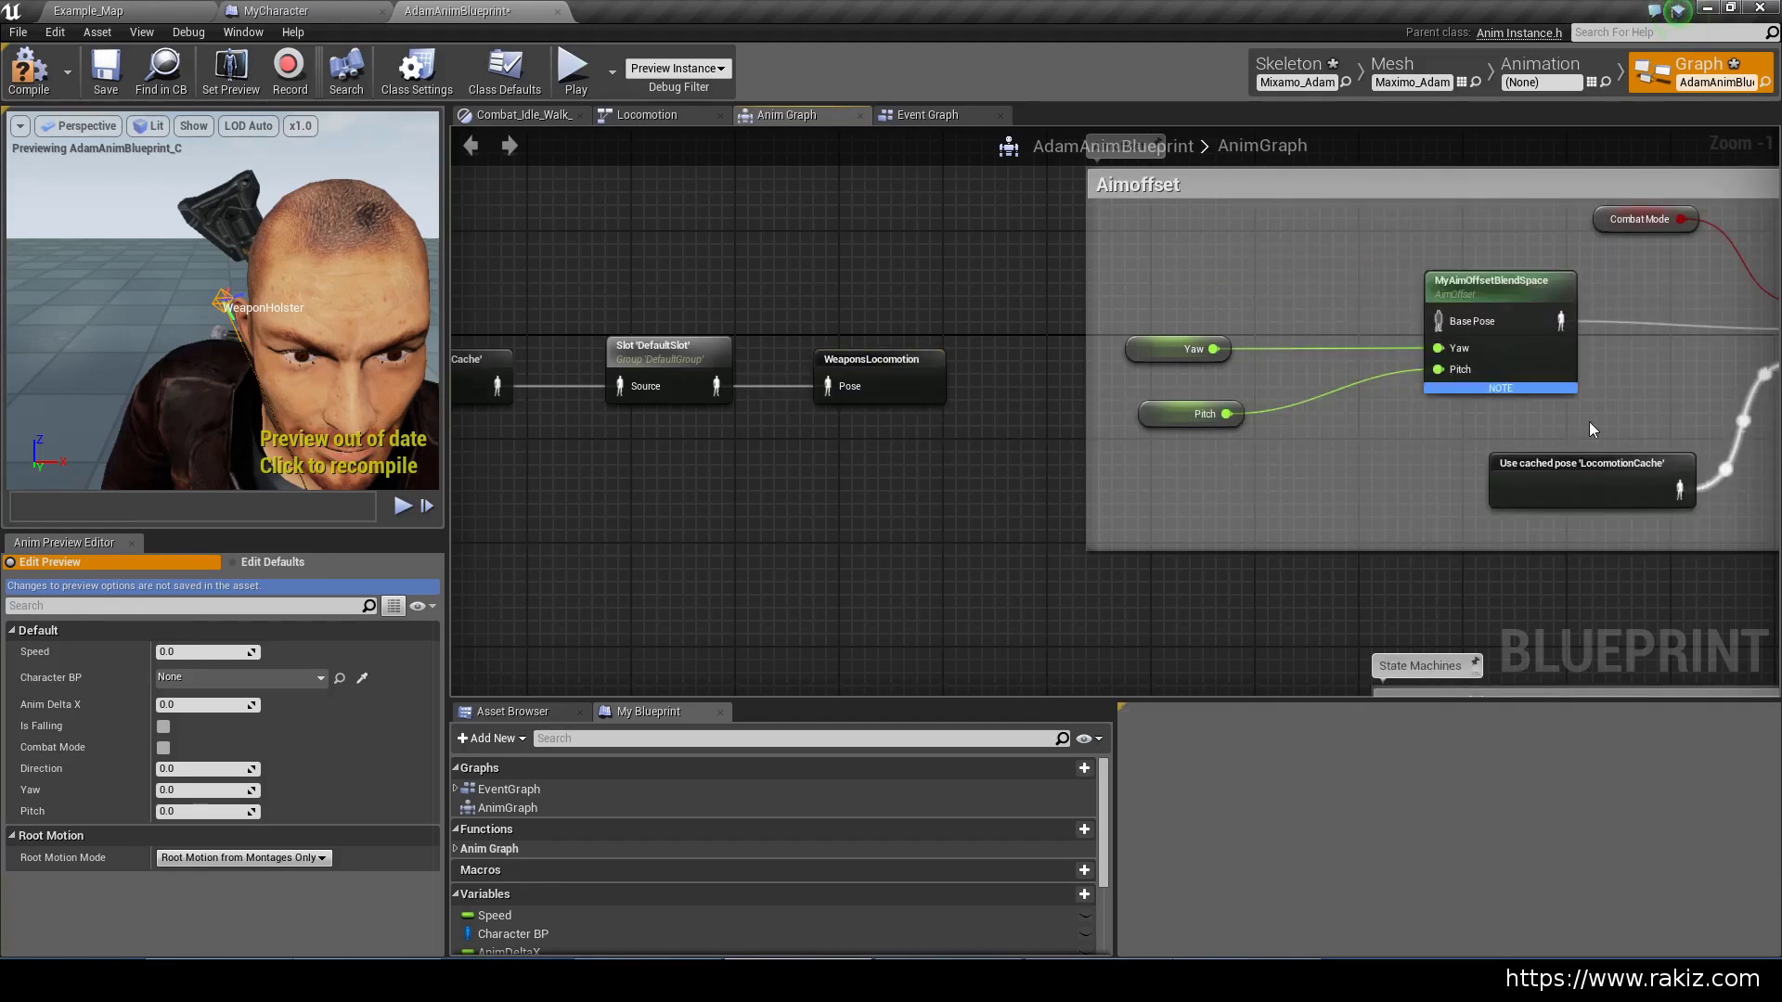
pyautogui.rightClick(1129, 264)
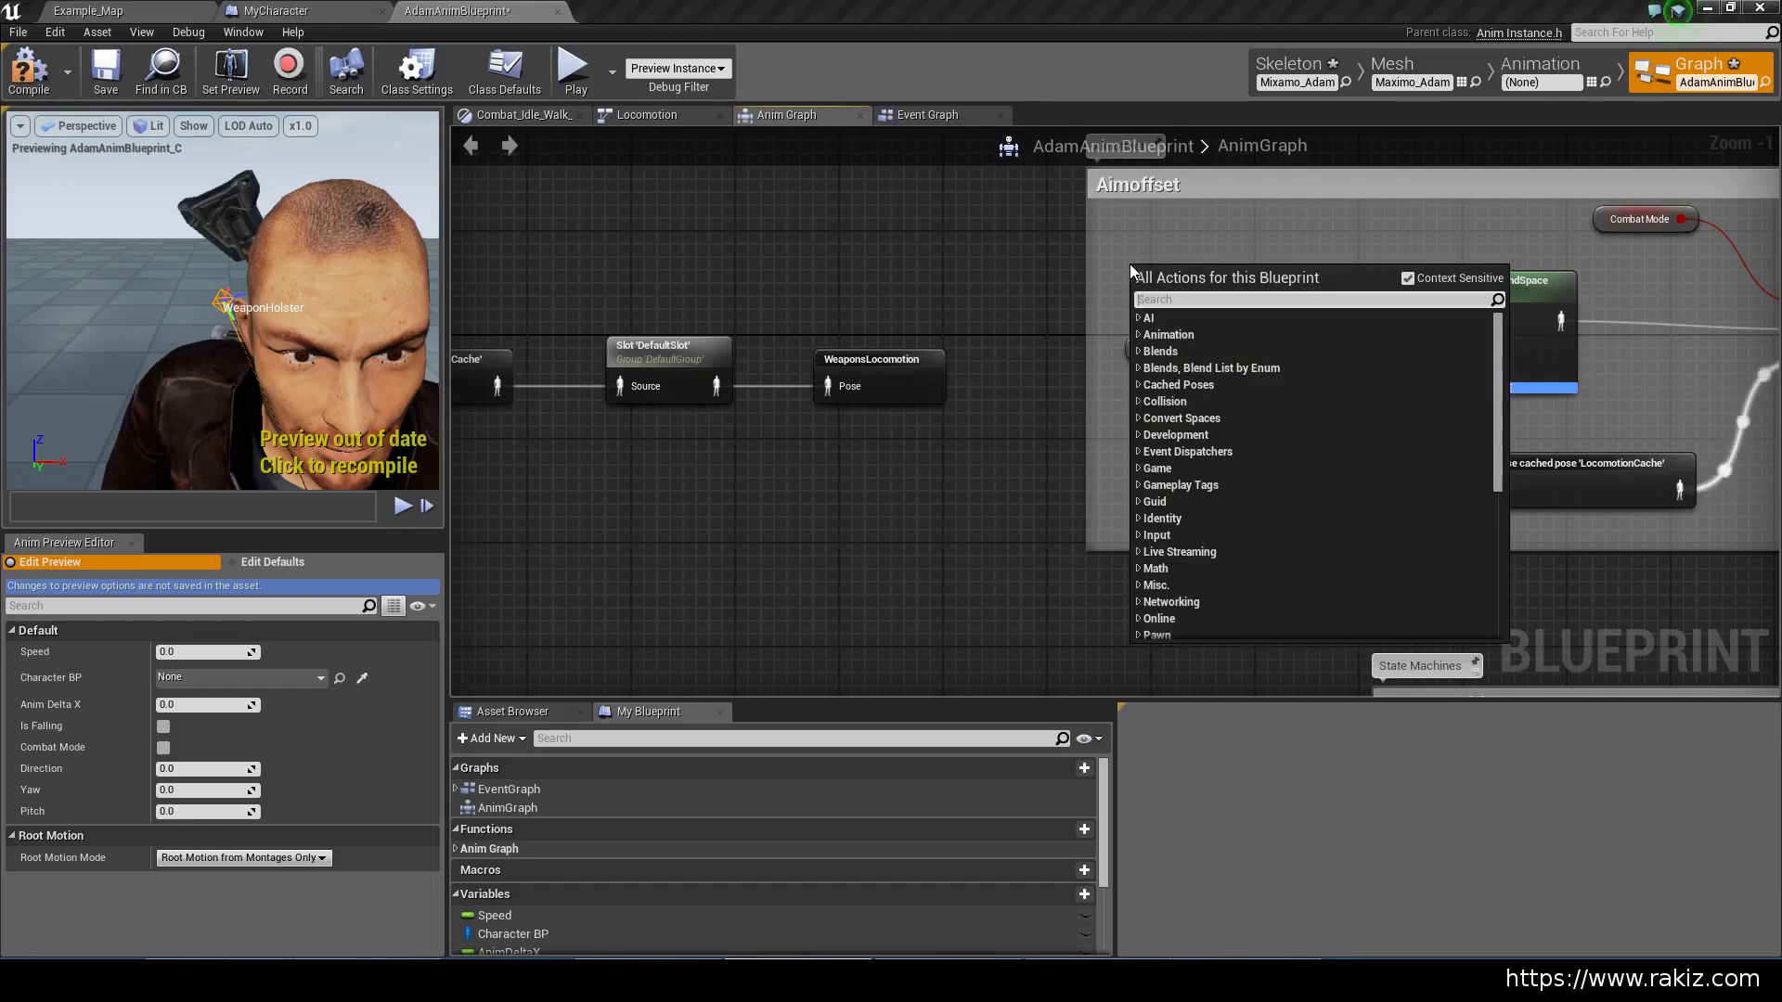
pyautogui.write('Weapon')
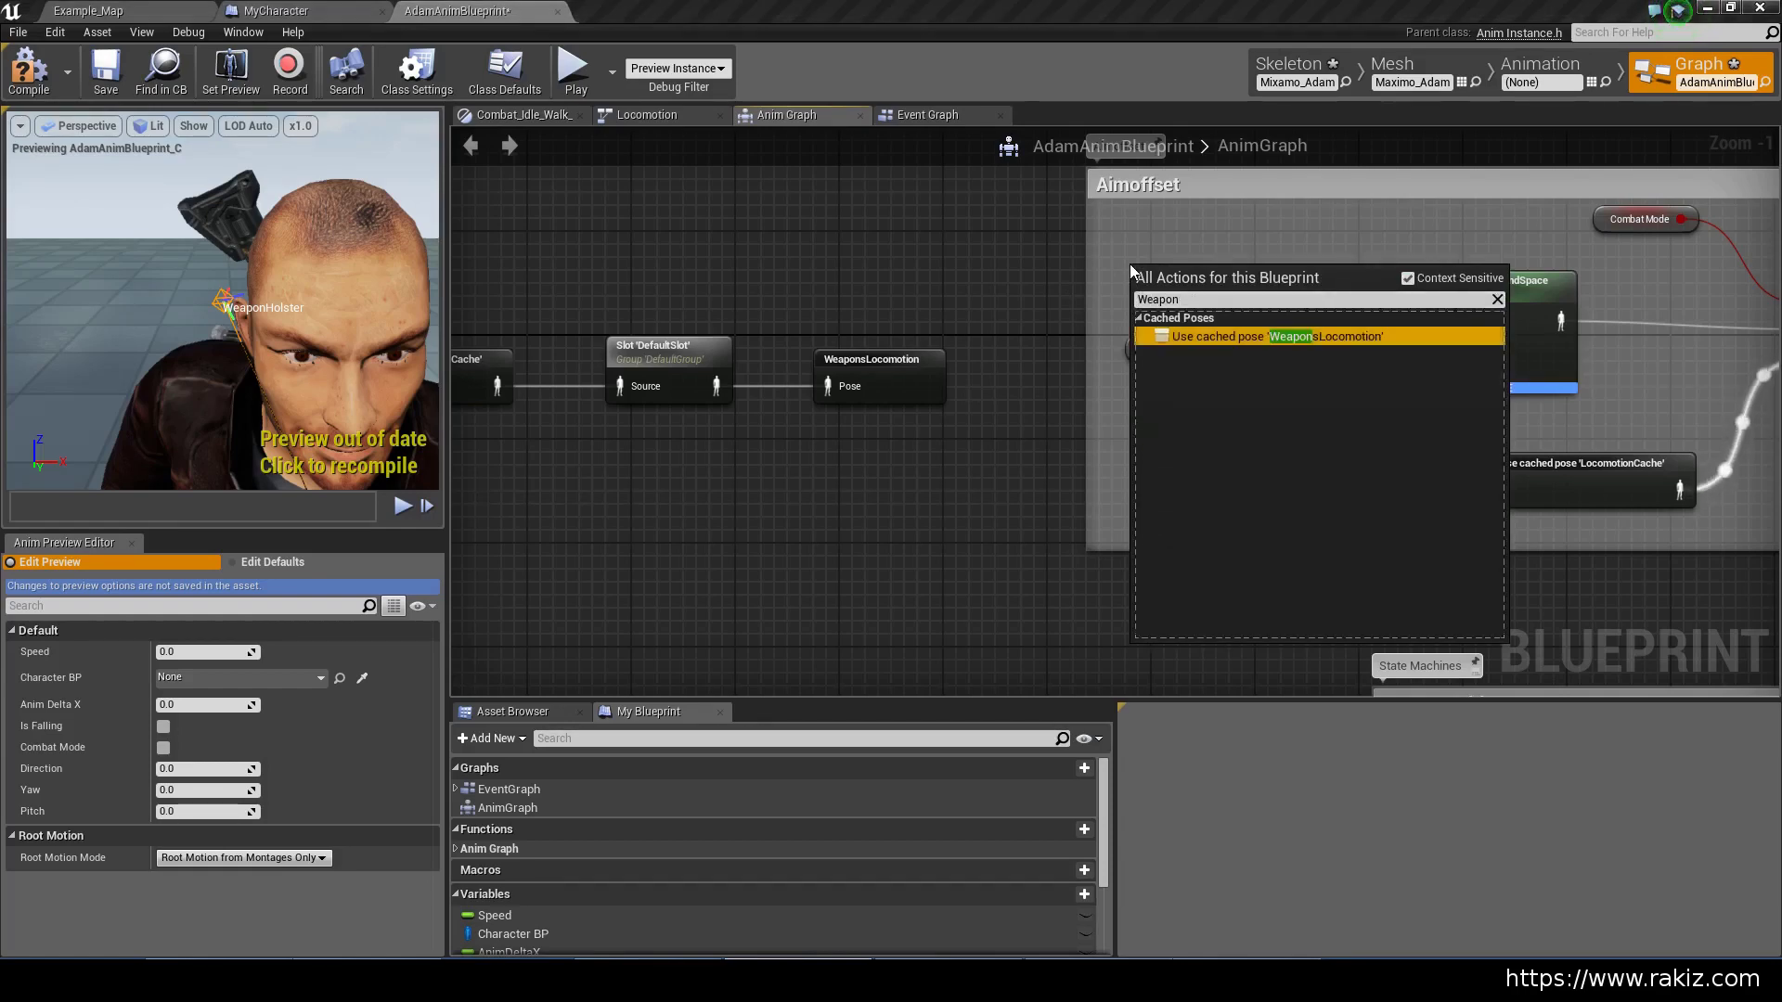
pyautogui.click(1329, 342)
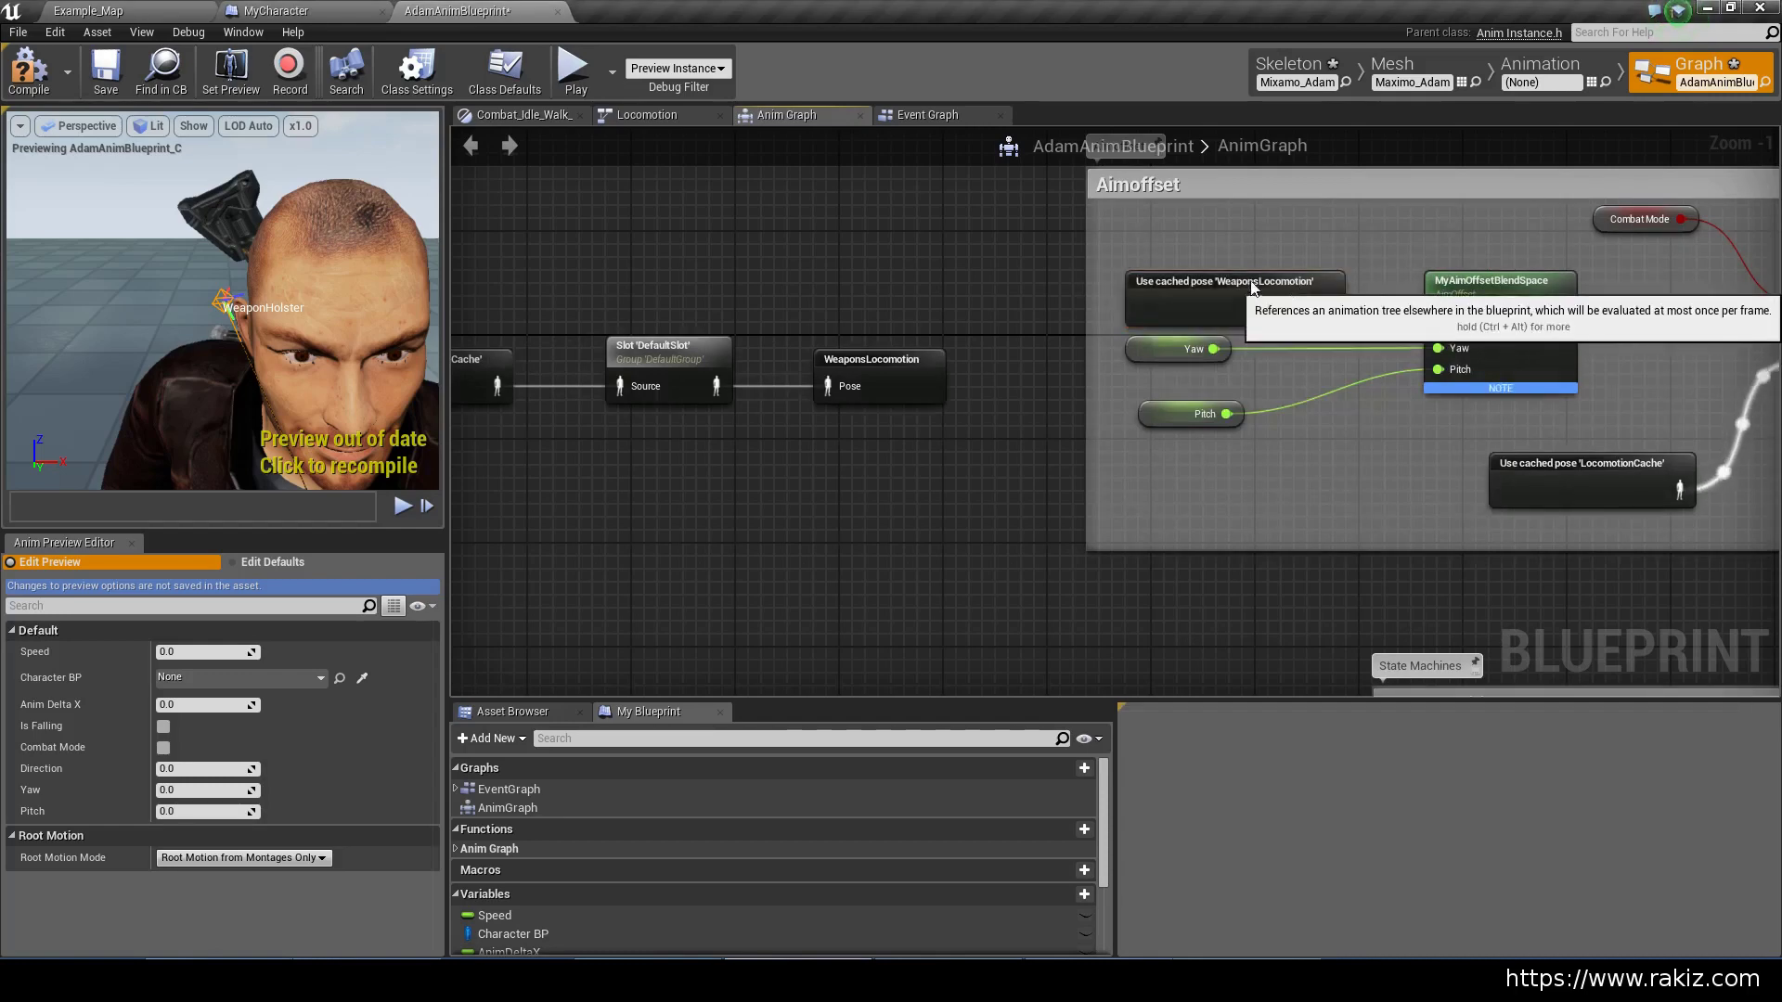
pyautogui.moveTo(1257, 289); pyautogui.dragTo(1445, 320)
pyautogui.moveTo(1462, 511); pyautogui.dragTo(1066, 449, button='right')
# Swap the remaining LocomotionCache pose for a copied WeaponsLocomotion node connected to Blend Poses' False Pose
pyautogui.rightClick(1067, 448)
pyautogui.click(840, 206)
pyautogui.hotkey('ctrl', 'c')
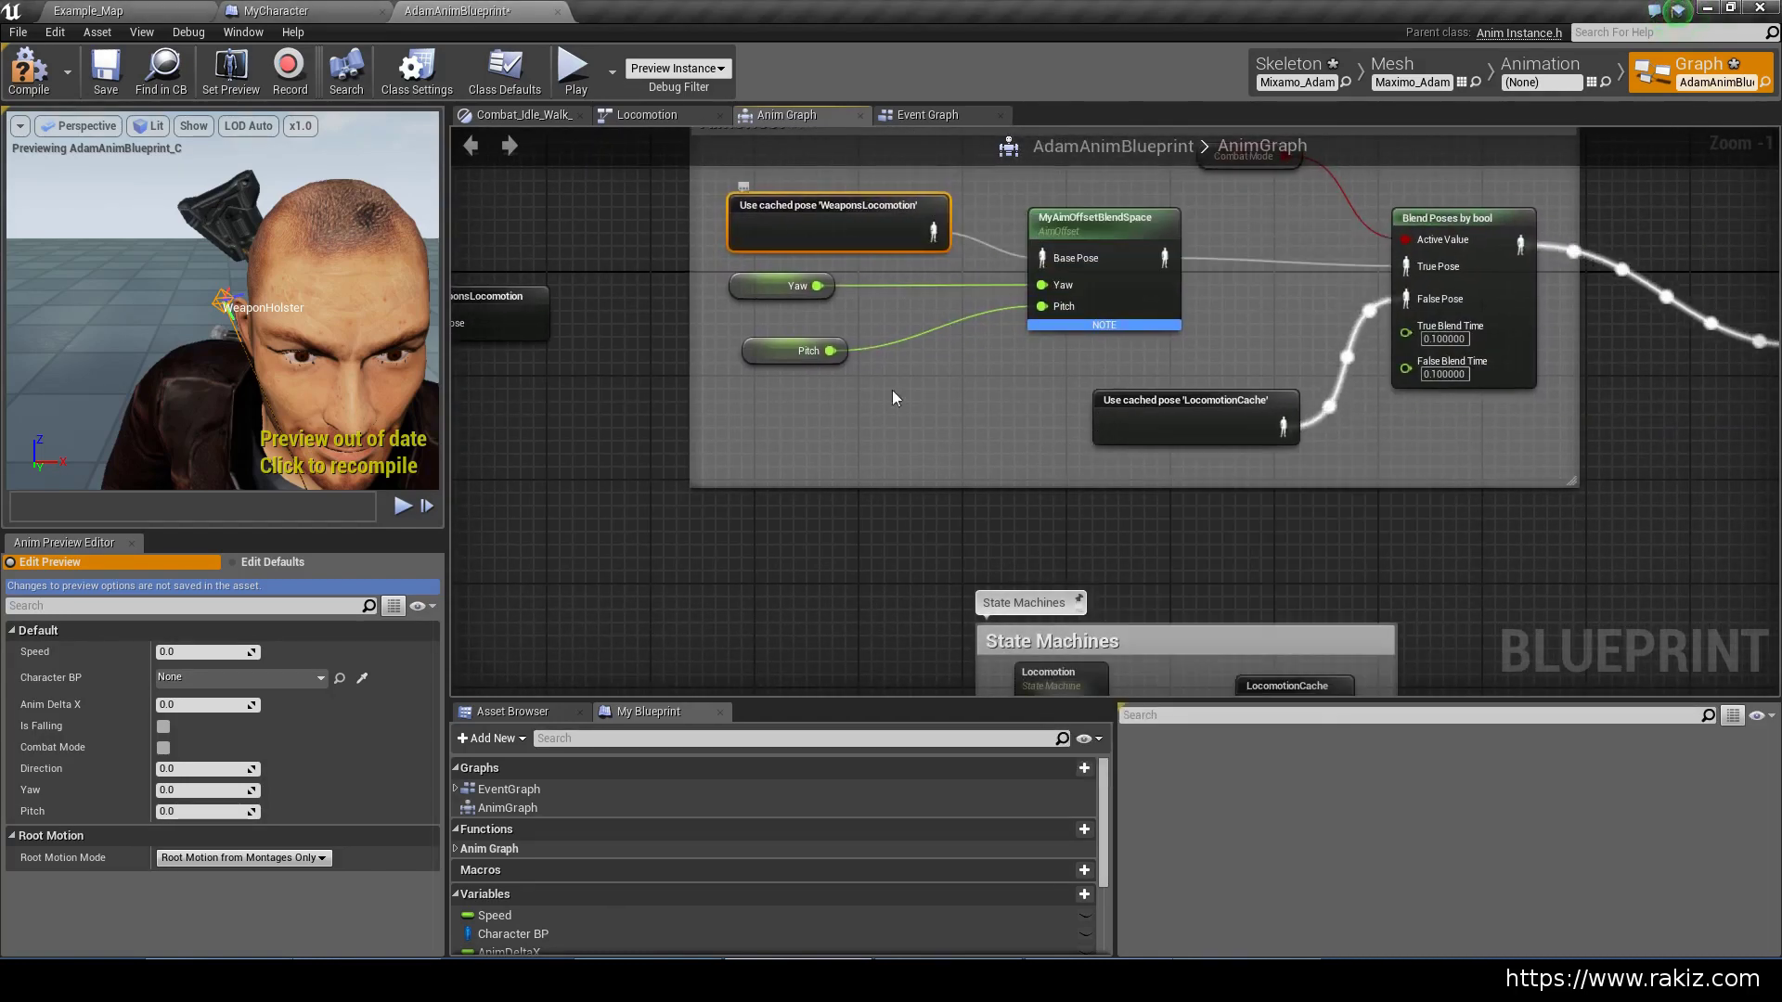
pyautogui.hotkey('ctrl', 'v')
pyautogui.click(1252, 423)
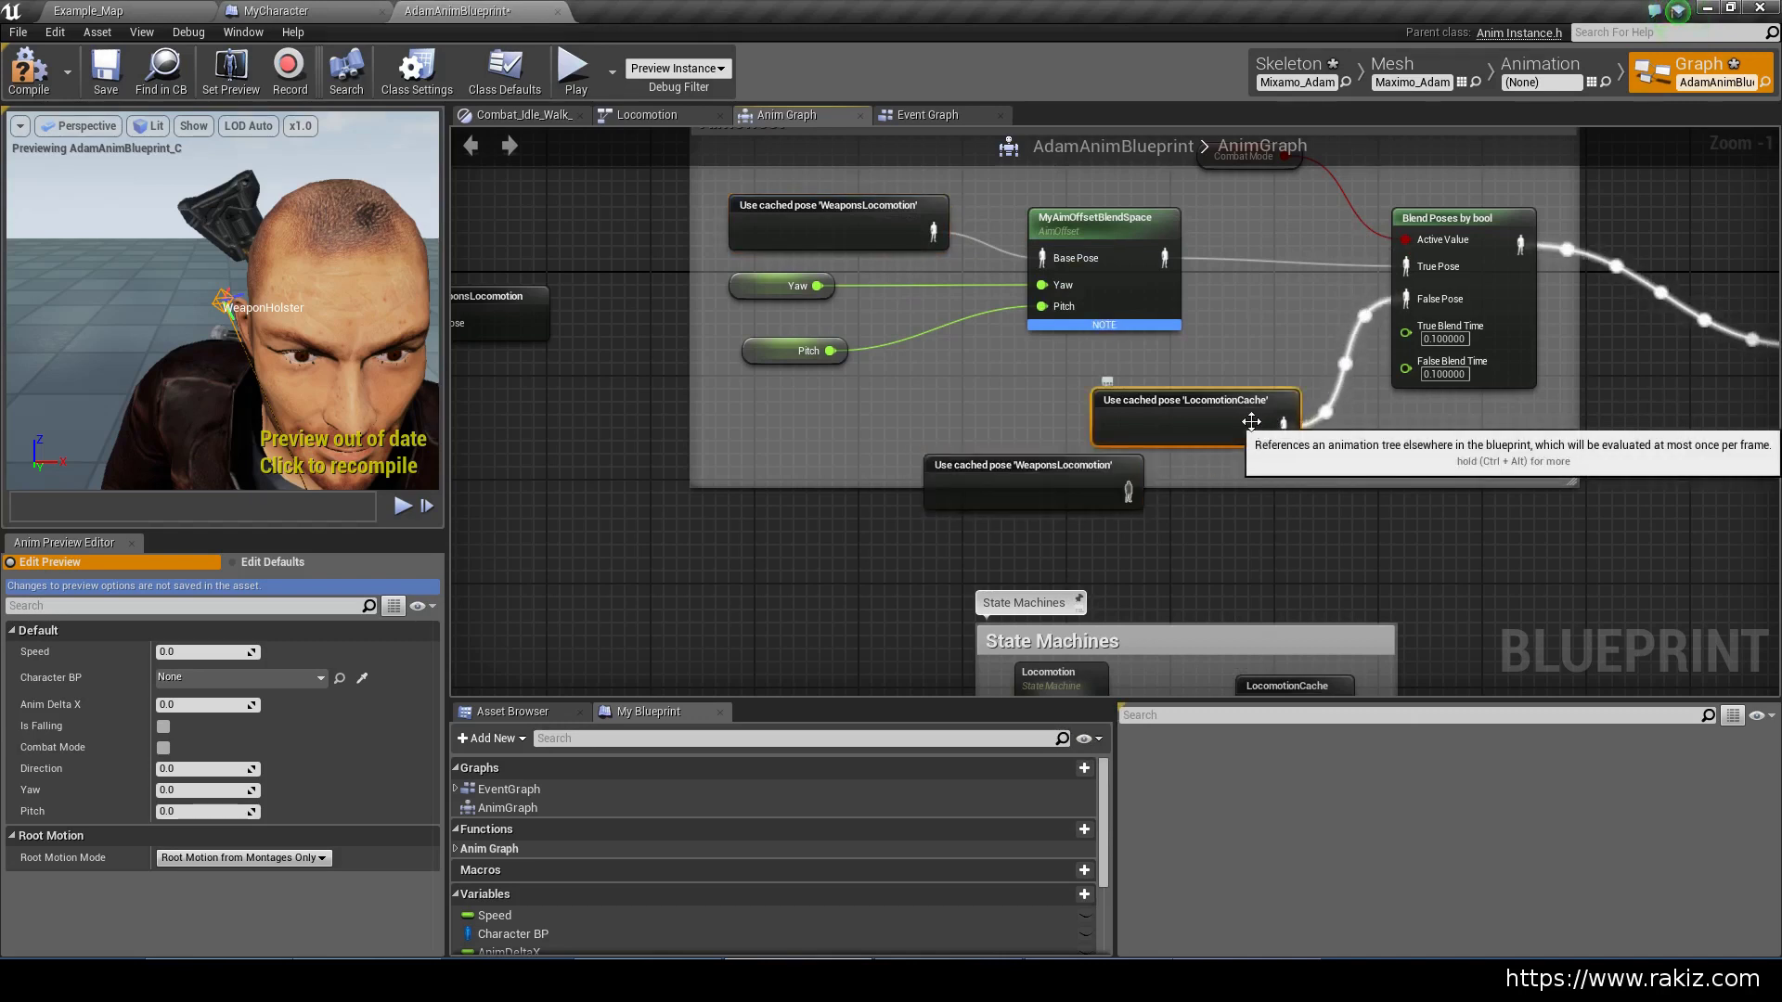
pyautogui.press('Delete')
pyautogui.moveTo(992, 494); pyautogui.dragTo(1121, 427)
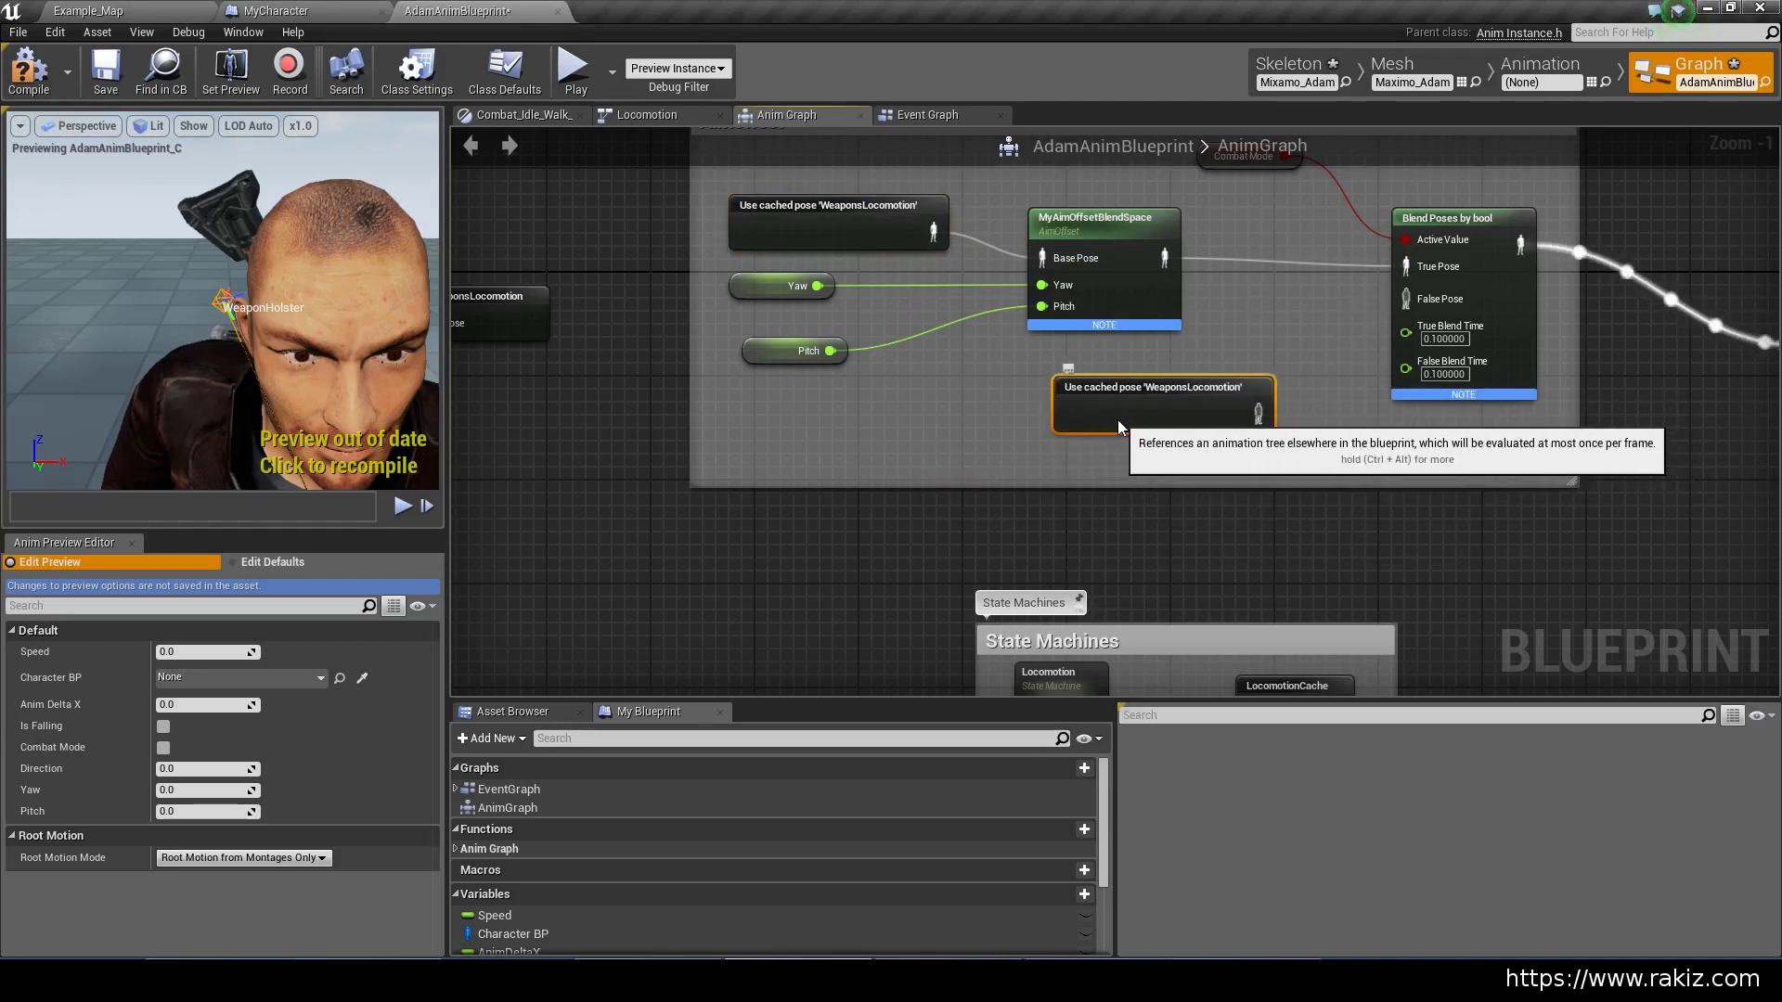
pyautogui.moveTo(1259, 414); pyautogui.dragTo(1408, 299)
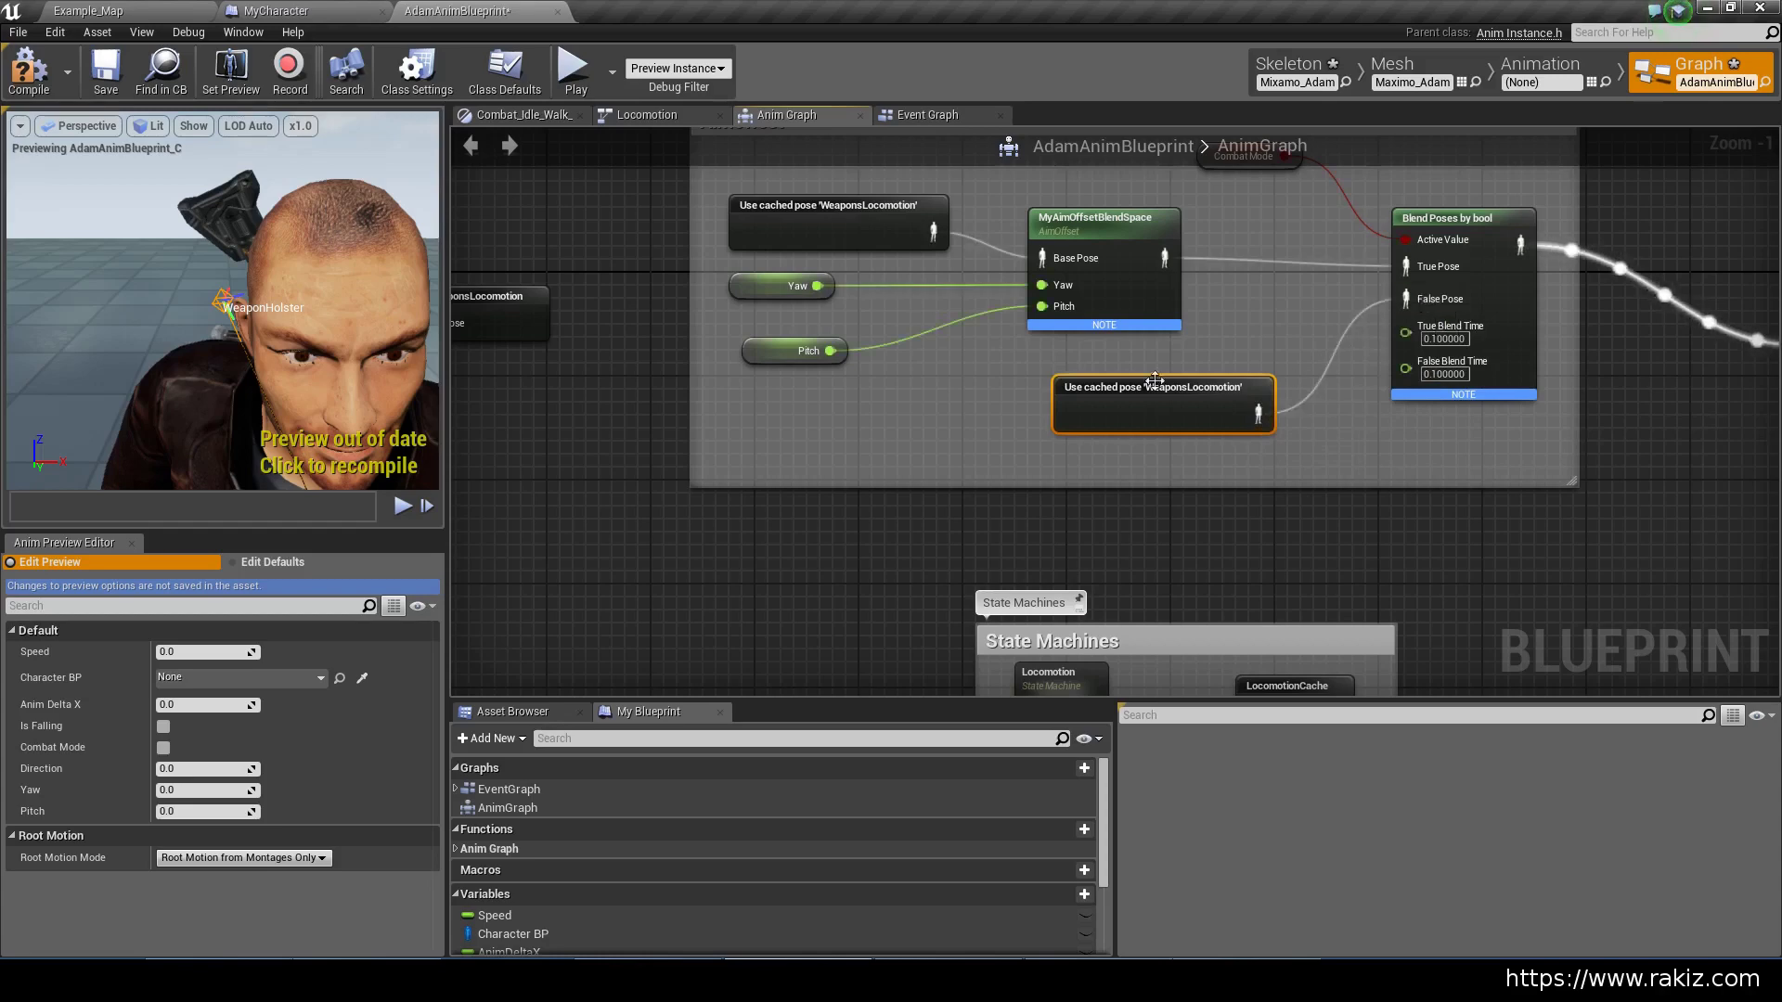
pyautogui.moveTo(932, 454); pyautogui.dragTo(1124, 495, button='right')
pyautogui.scroll(-3, 1054, 455)
pyautogui.moveTo(978, 502); pyautogui.dragTo(1232, 550, button='right')
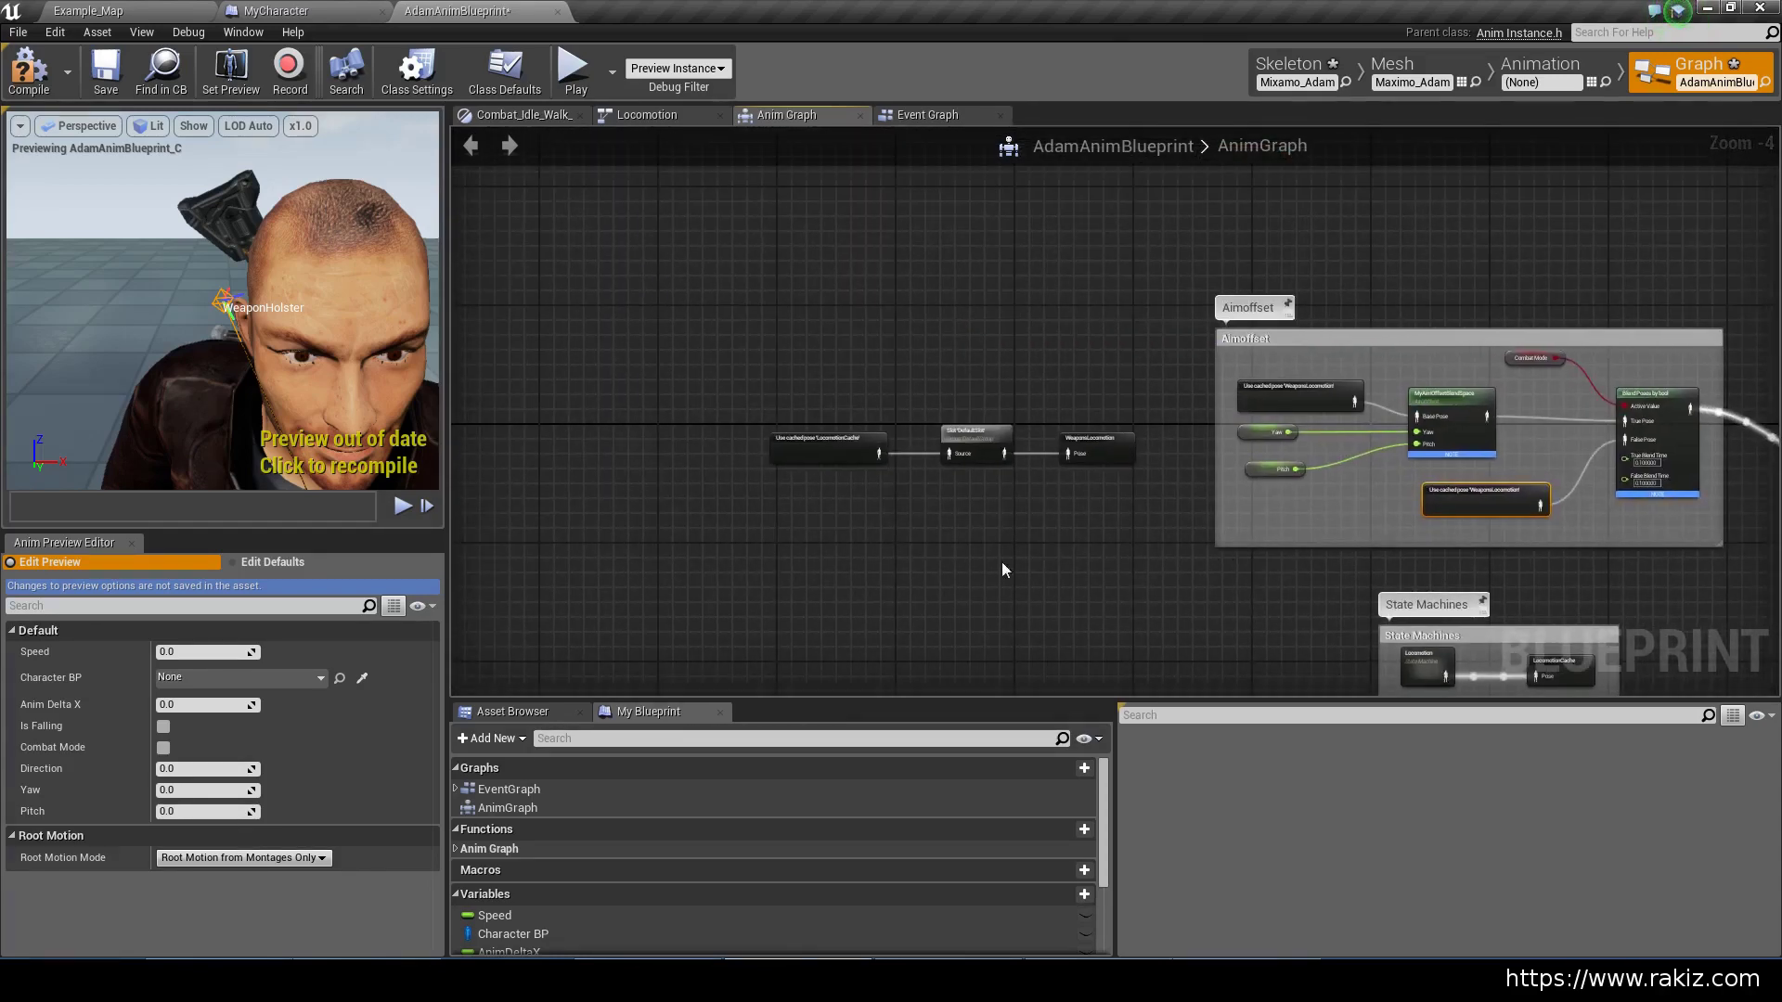
# Wrap the LocomotionCache, DefaultSlot and WeaponsLocomotion nodes in a comment titled 'Equip Weapon'
pyautogui.moveTo(1142, 473); pyautogui.dragTo(727, 349)
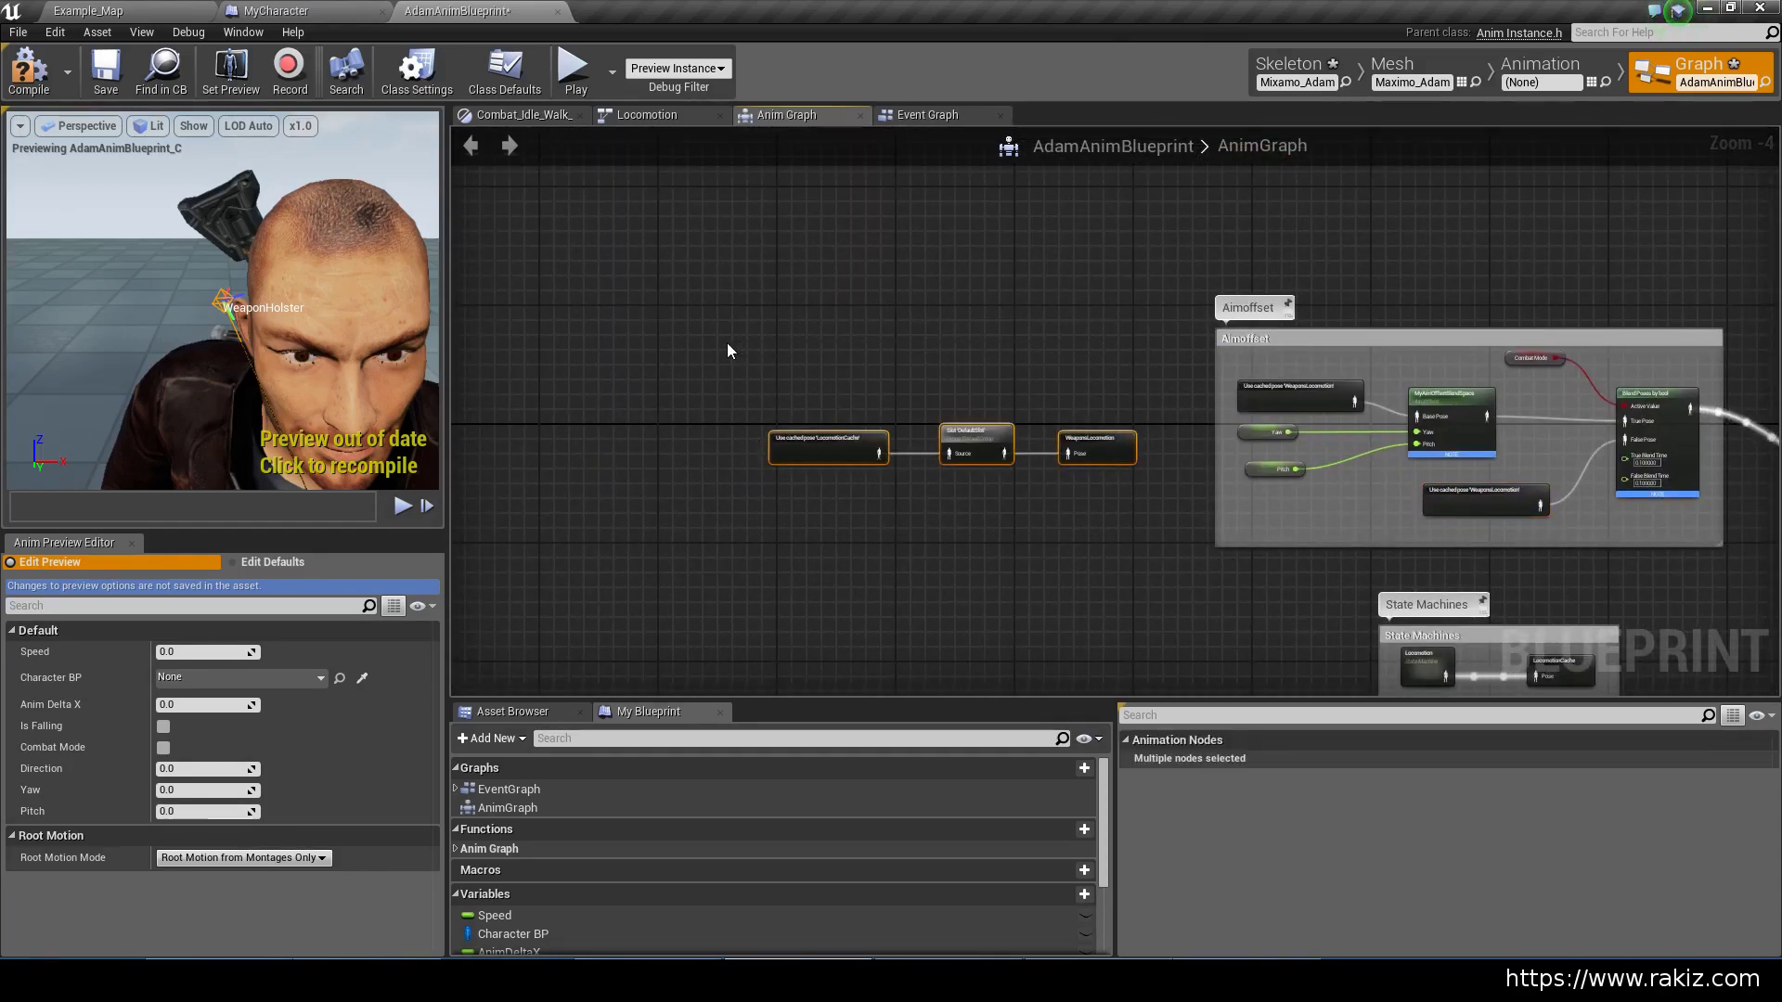
pyautogui.write('cEquip R')
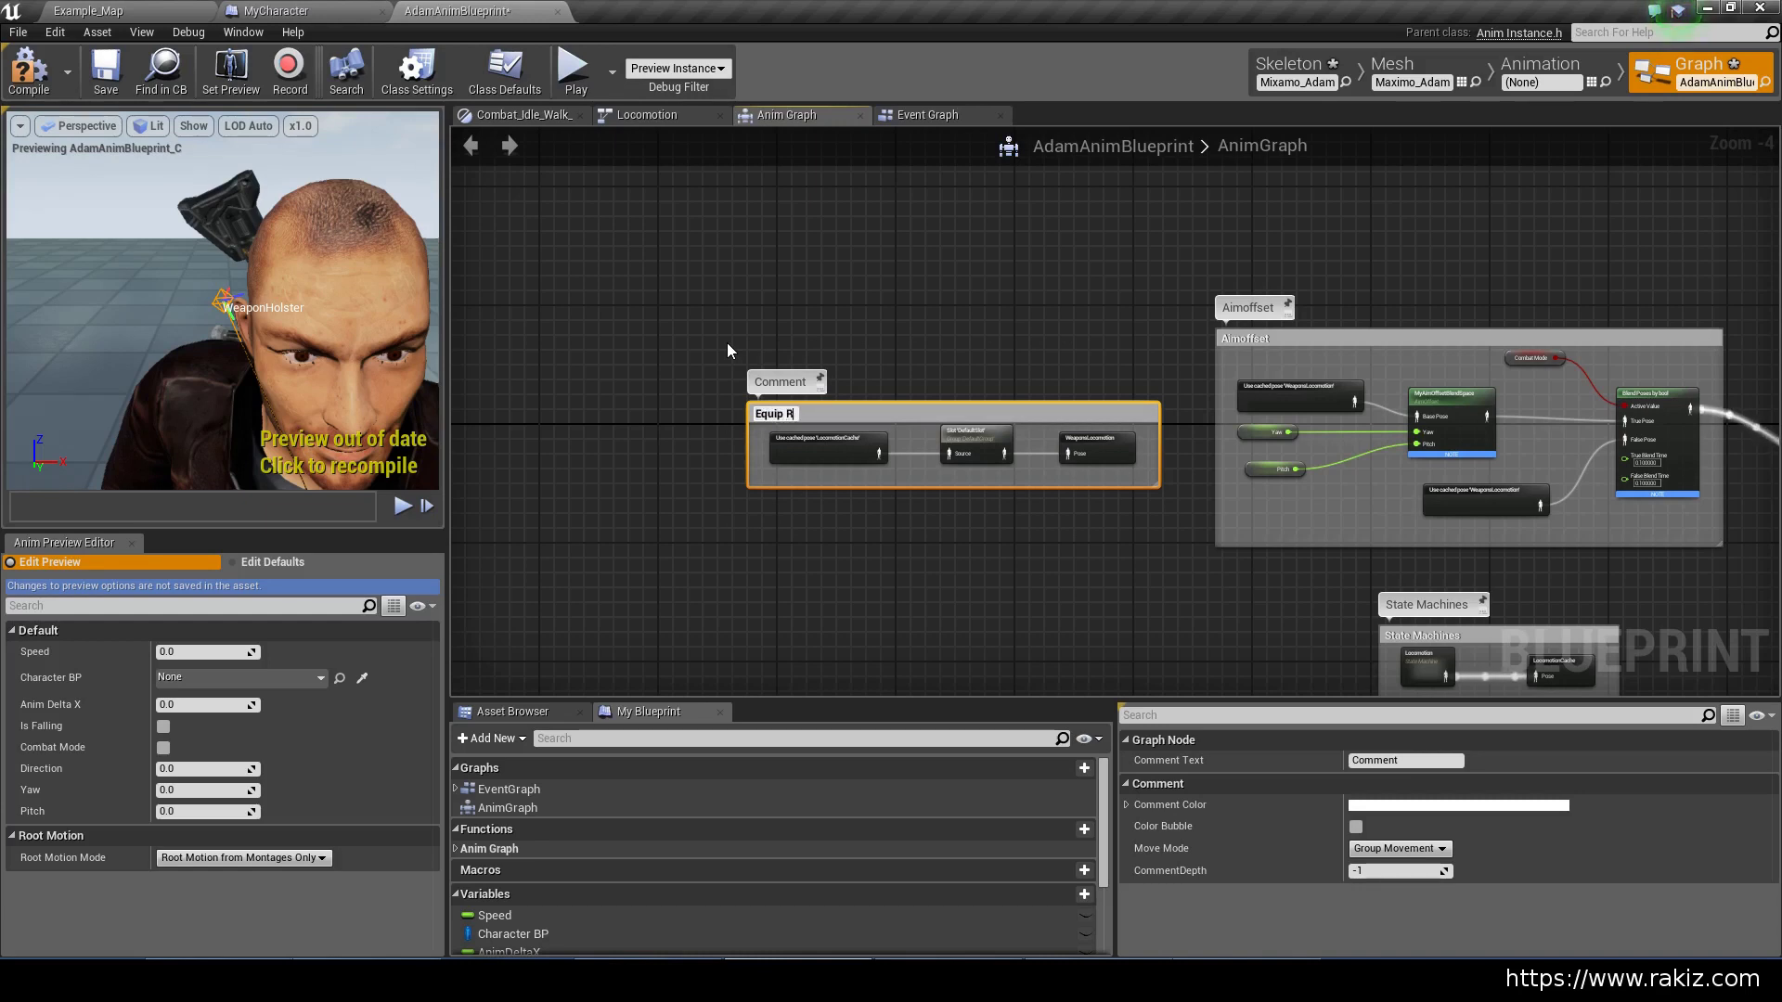
pyautogui.press('BackSpace')
pyautogui.write('Weapon')
pyautogui.press('Return')
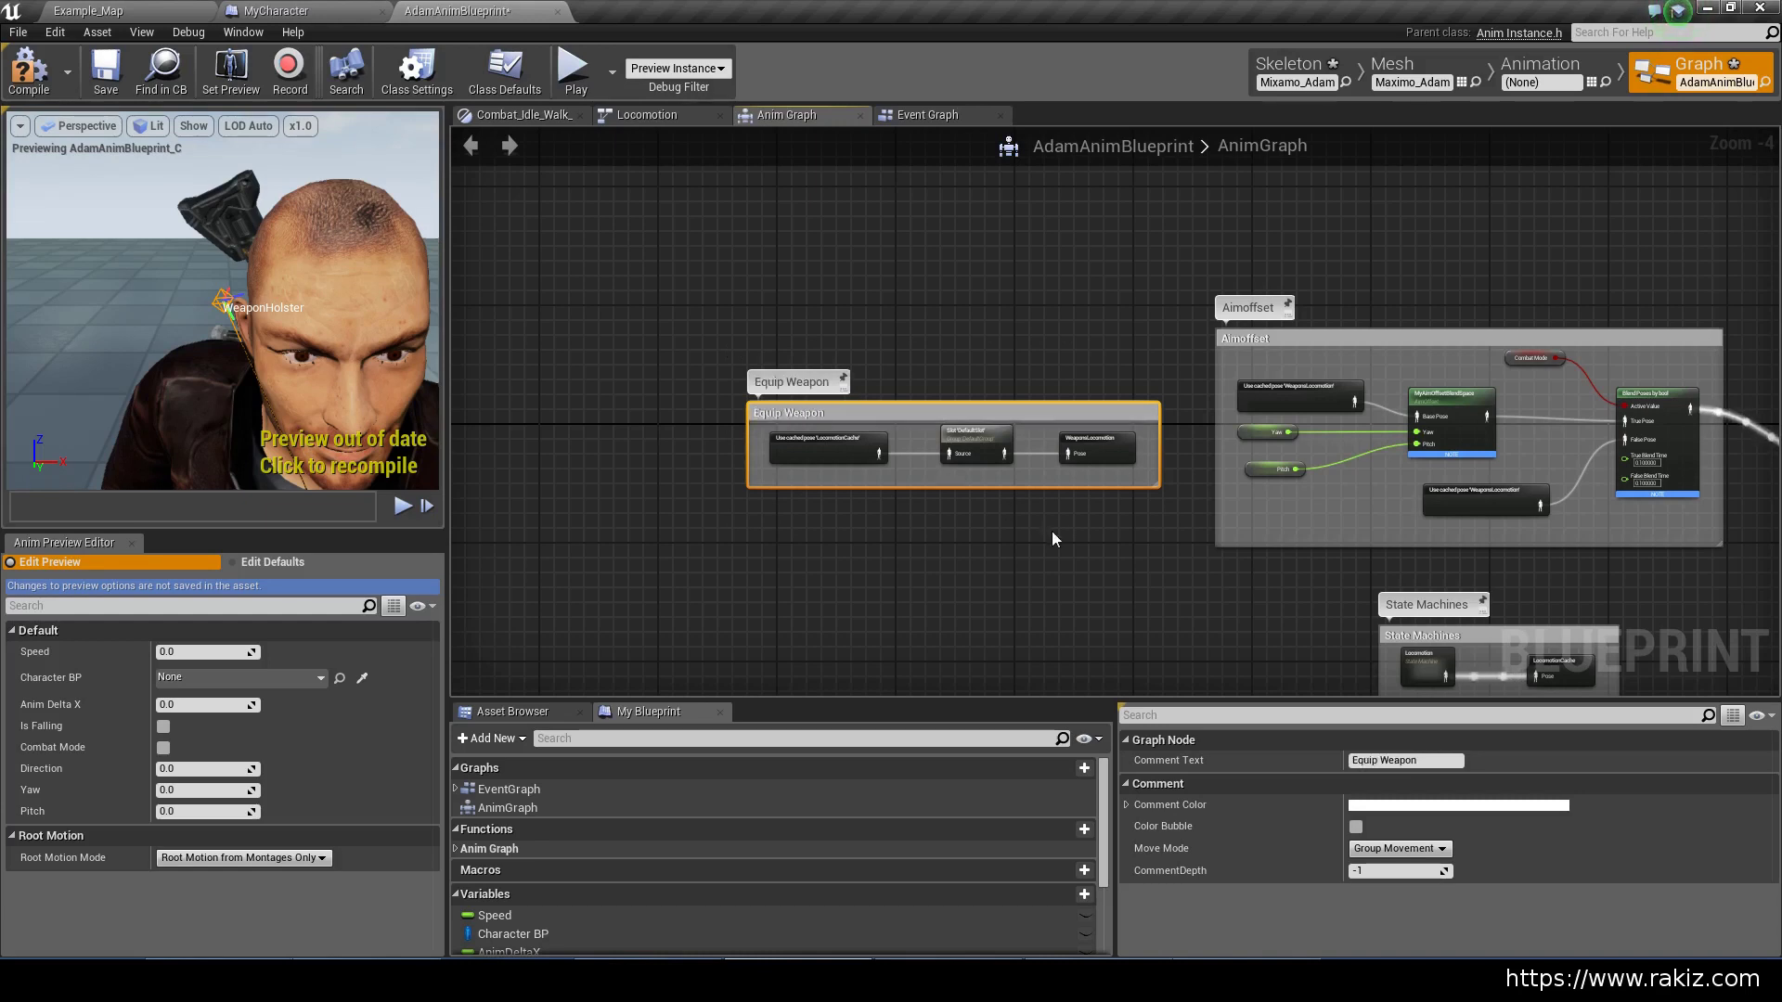
# Pan across the graph to review the State Machines, Equip Weapon and Aimoffset groups
pyautogui.moveTo(1051, 531)
pyautogui.mouseDown(button='right')
pyautogui.moveTo(804, 444)
pyautogui.moveTo(1036, 533)
pyautogui.mouseUp(button='right')
pyautogui.scroll(3, 778, 445)
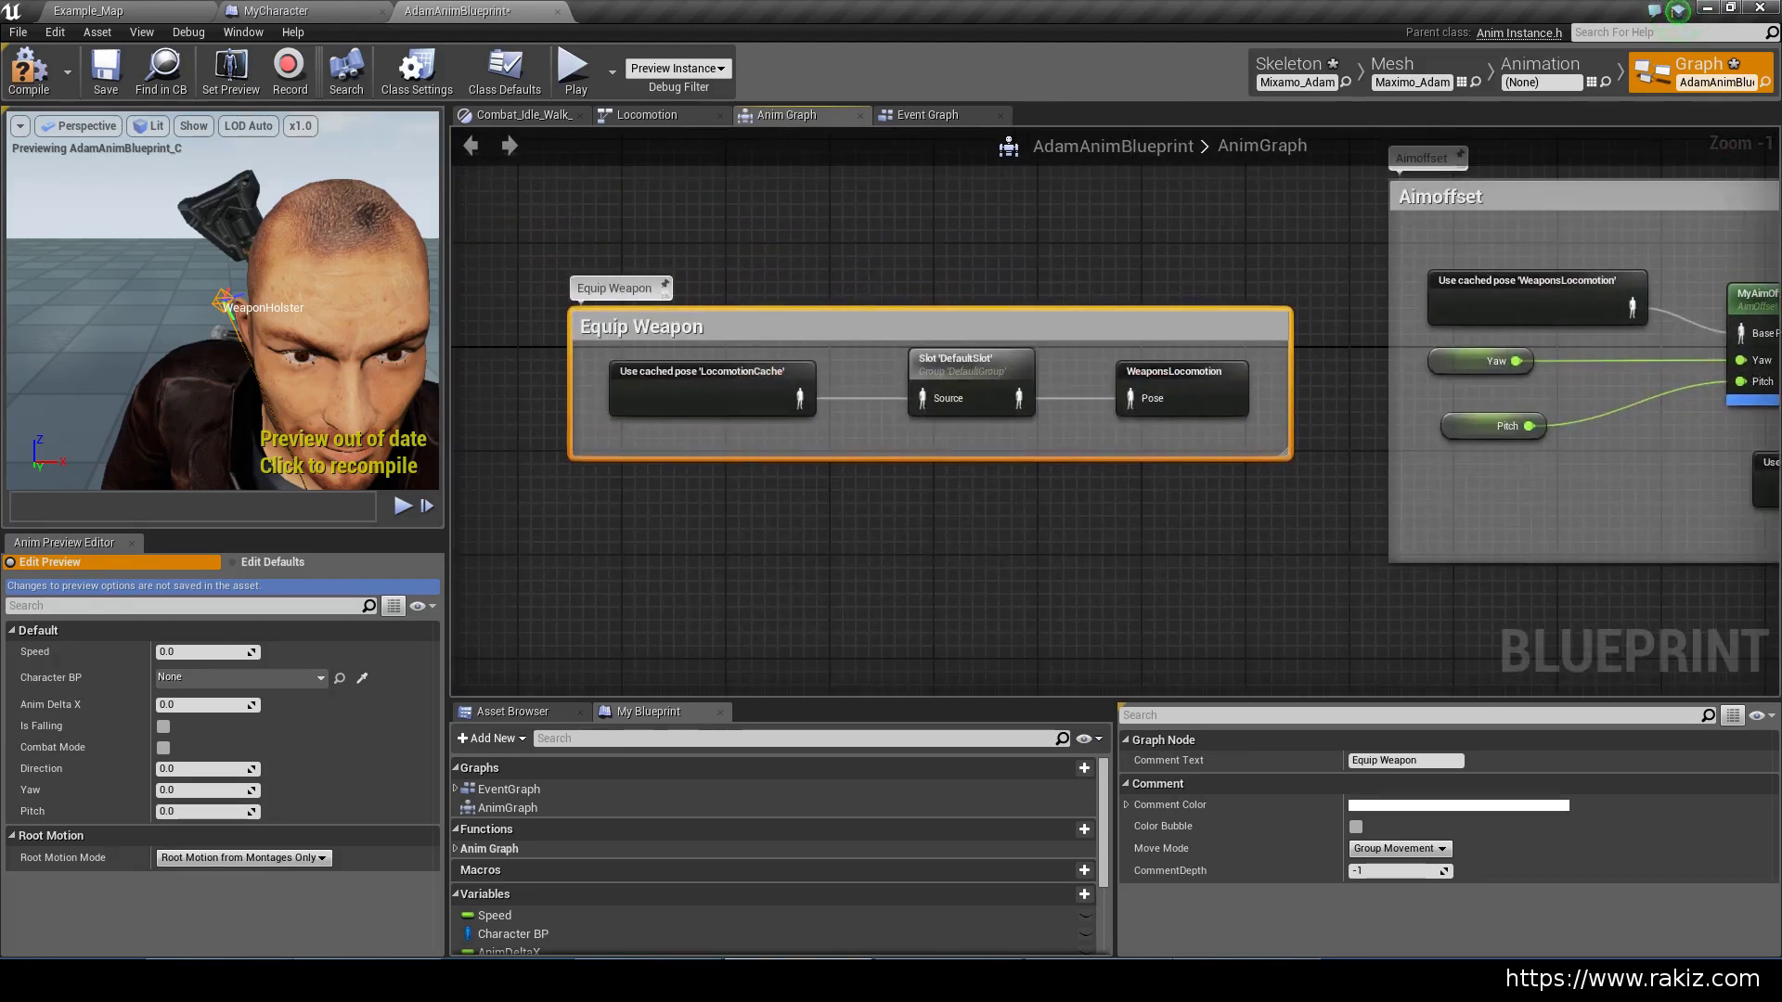
pyautogui.moveTo(1563, 692); pyautogui.dragTo(1395, 575, button='right')
pyautogui.moveTo(1389, 653); pyautogui.dragTo(1199, 554, button='right')
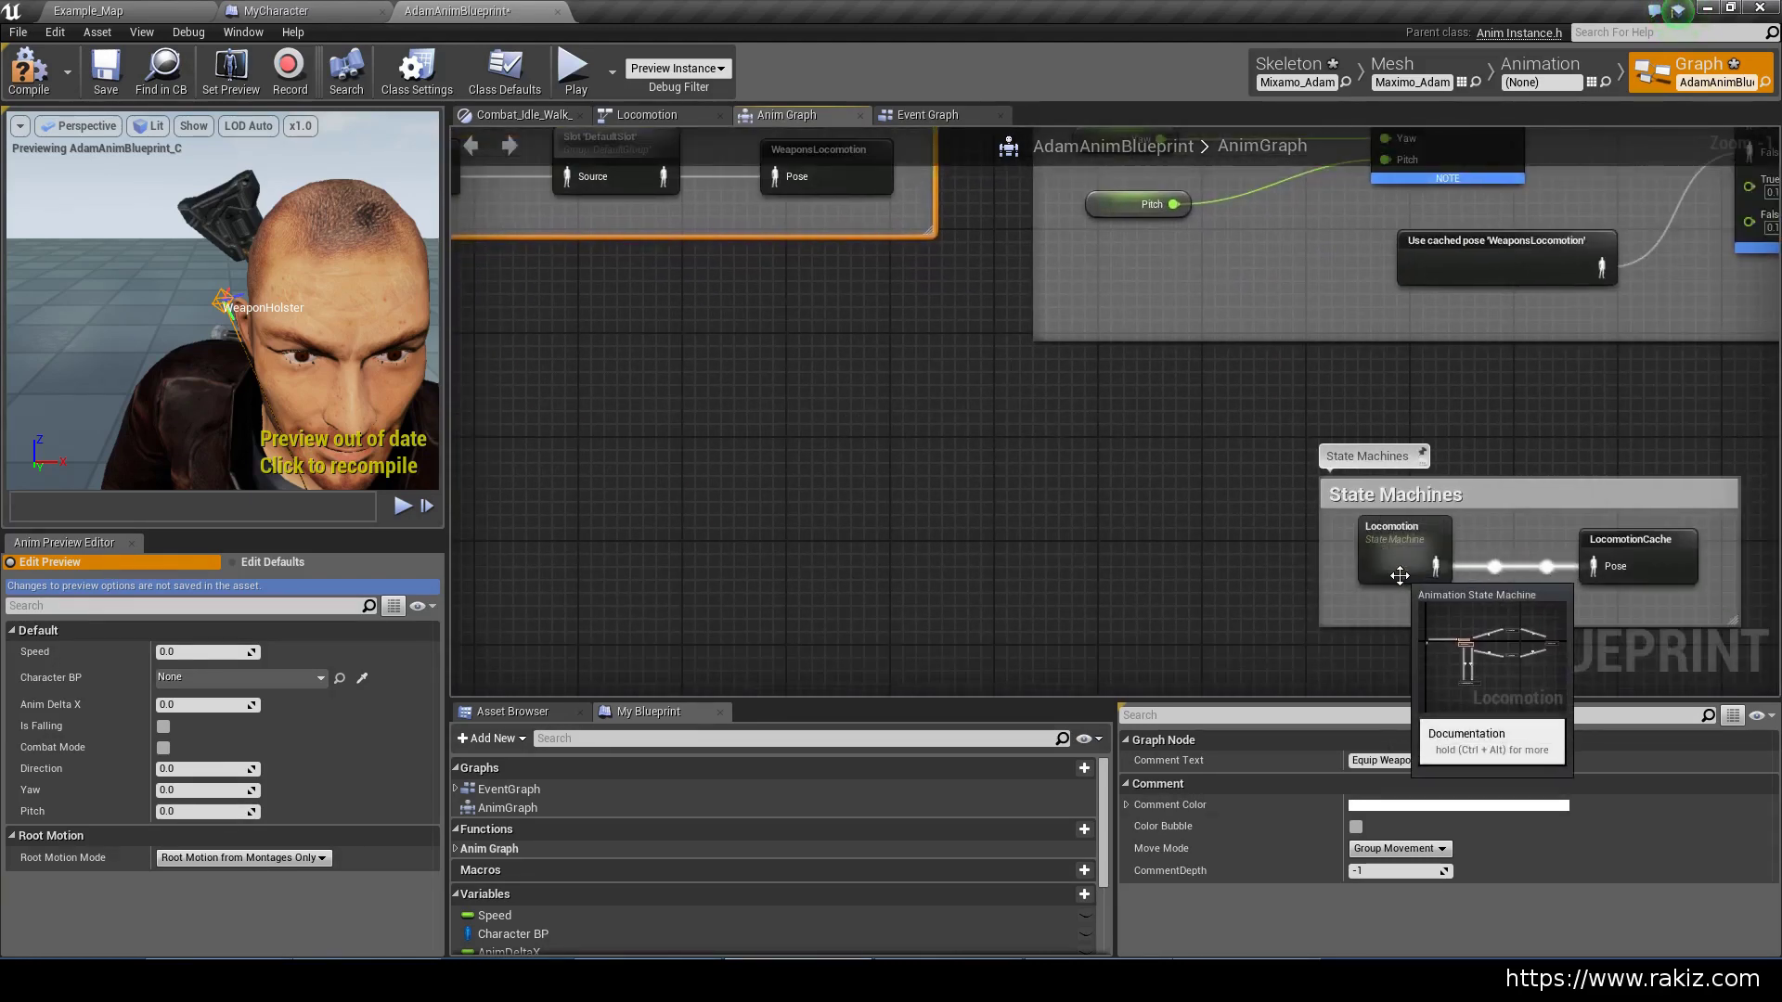
pyautogui.moveTo(797, 399); pyautogui.dragTo(1090, 541, button='right')
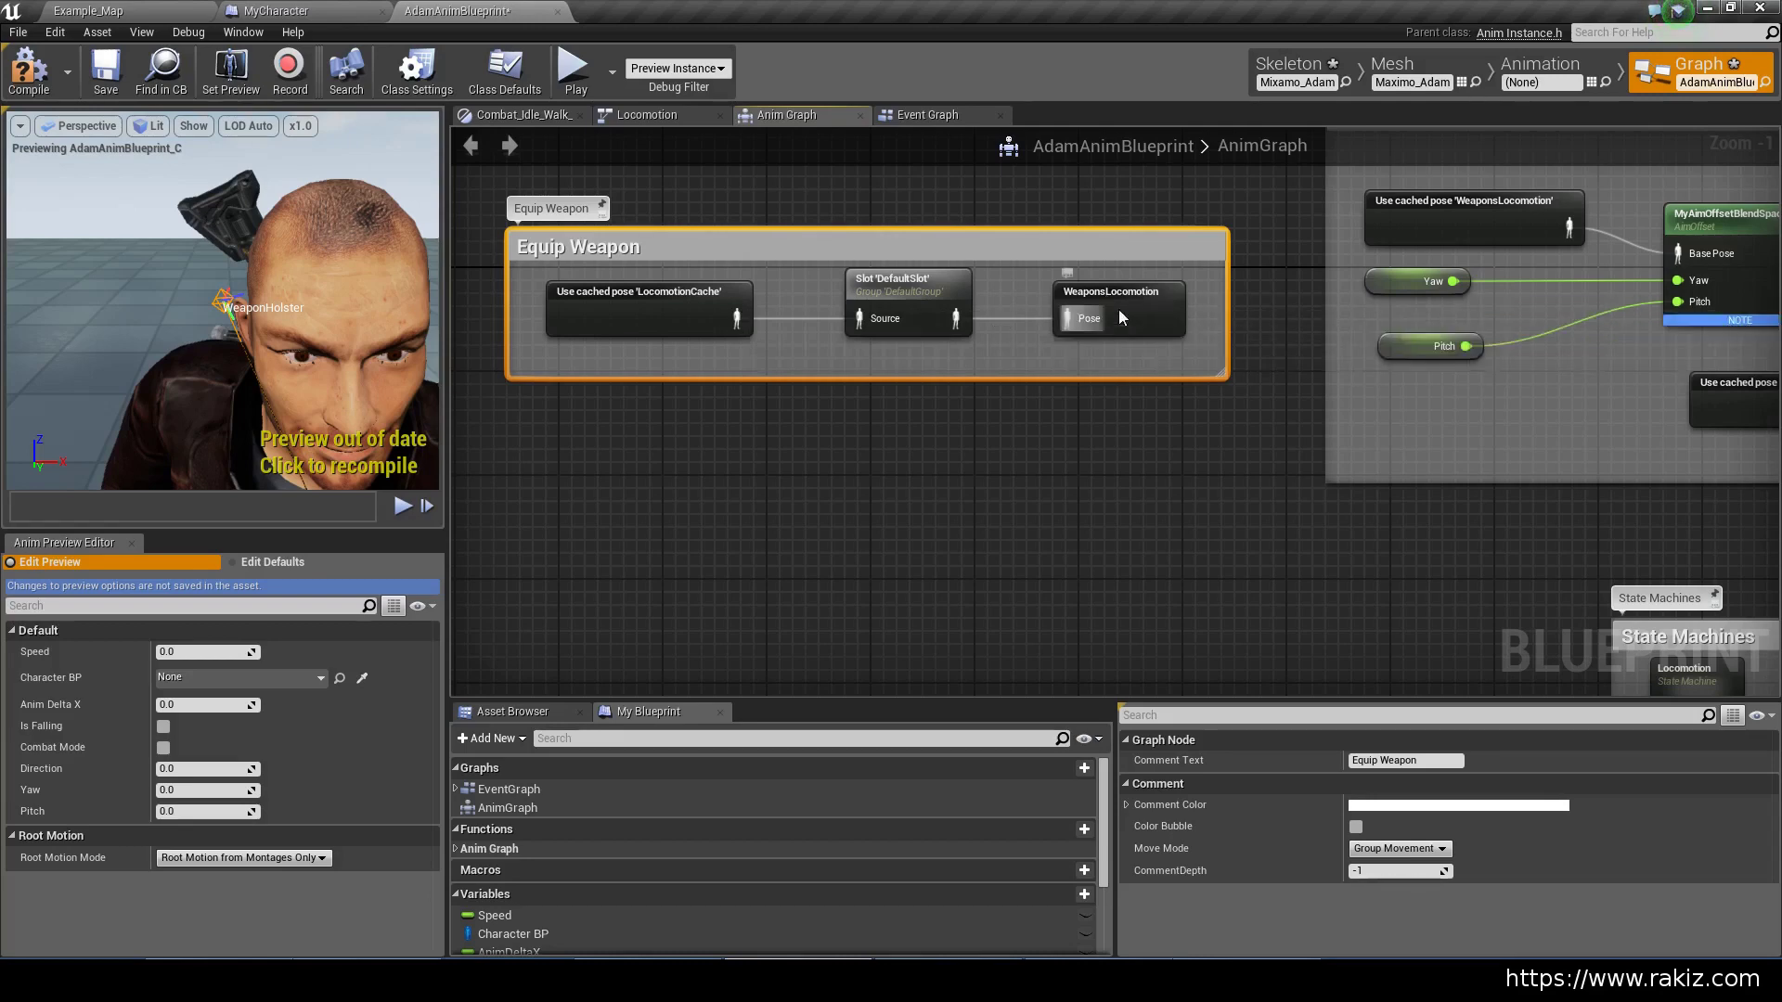
pyautogui.moveTo(1106, 315); pyautogui.dragTo(743, 313, button='right')
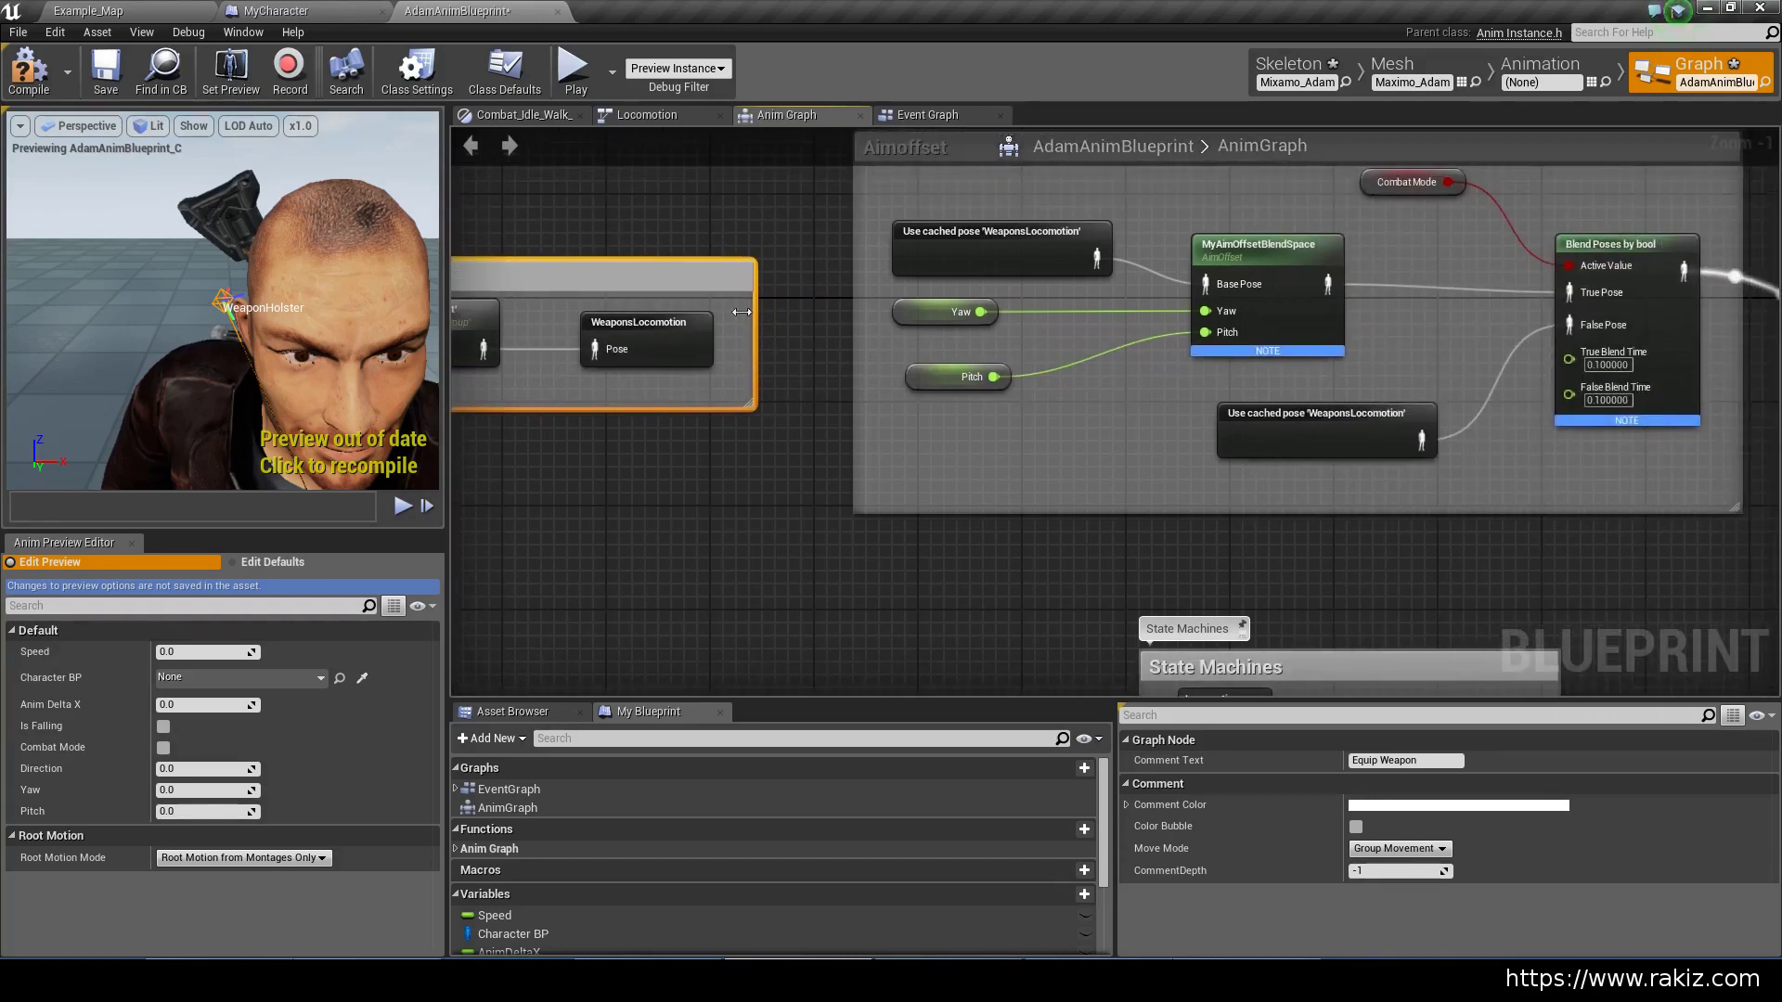
pyautogui.moveTo(1390, 319); pyautogui.dragTo(1232, 412, button='right')
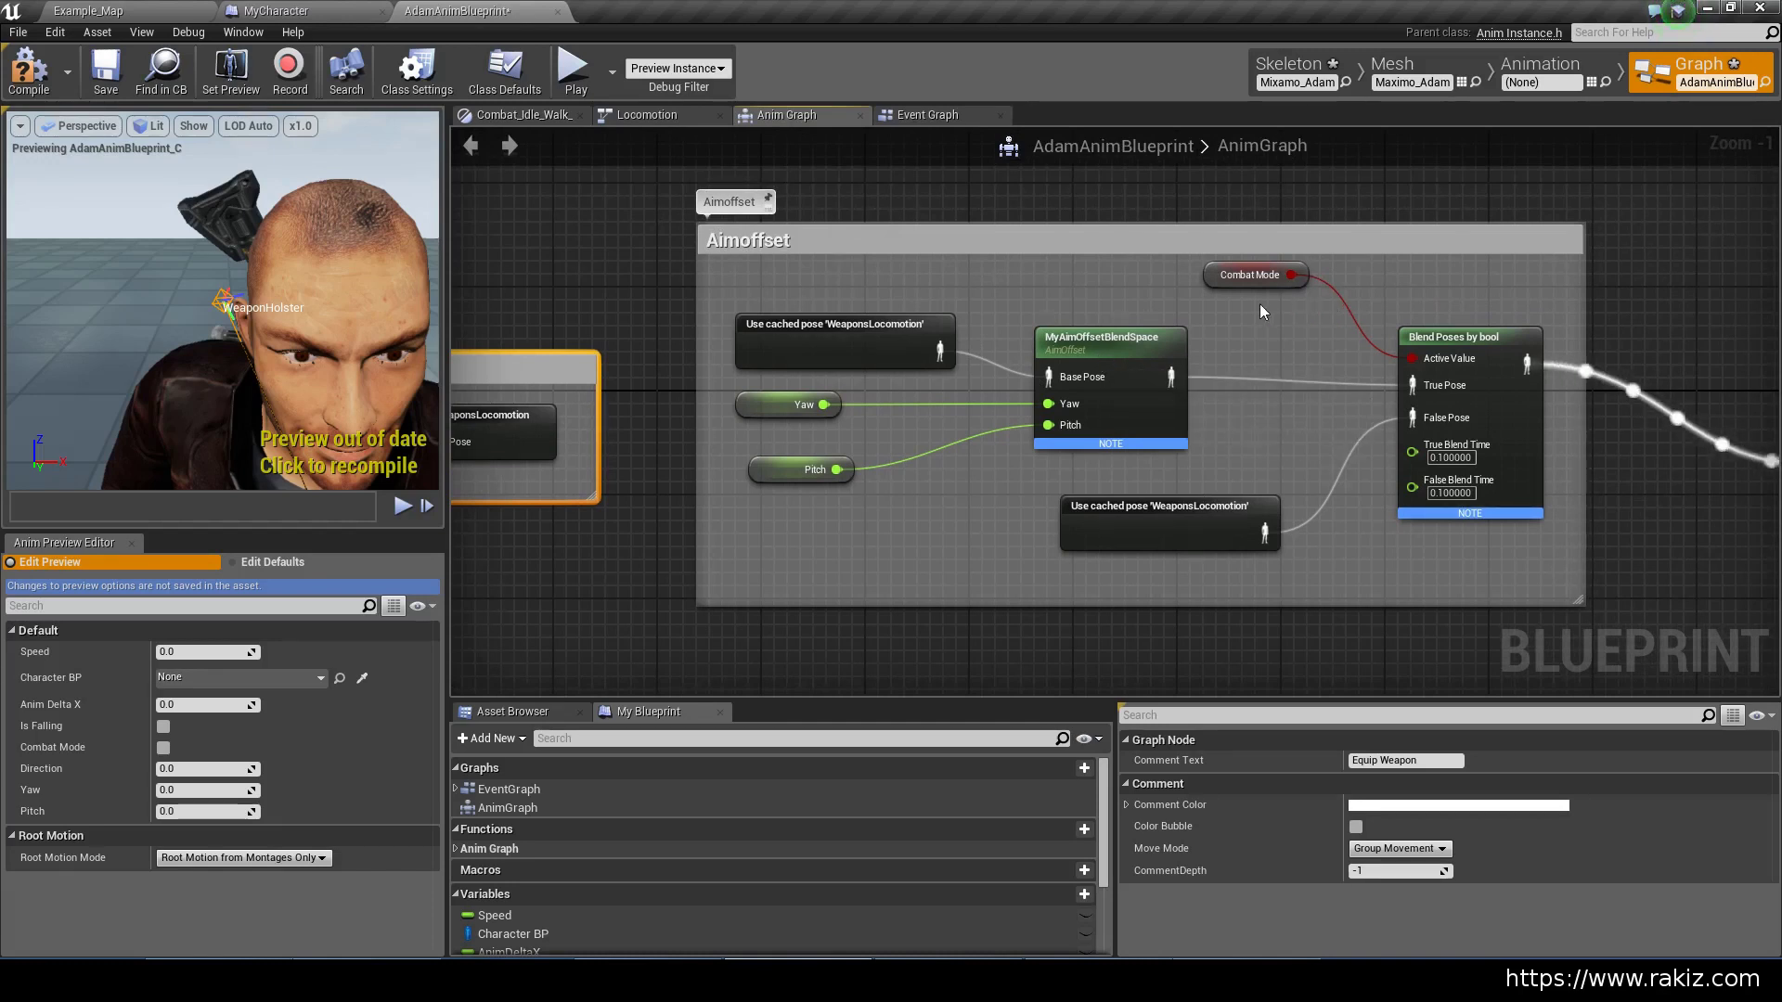
pyautogui.moveTo(1328, 559); pyautogui.dragTo(1112, 518, button='right')
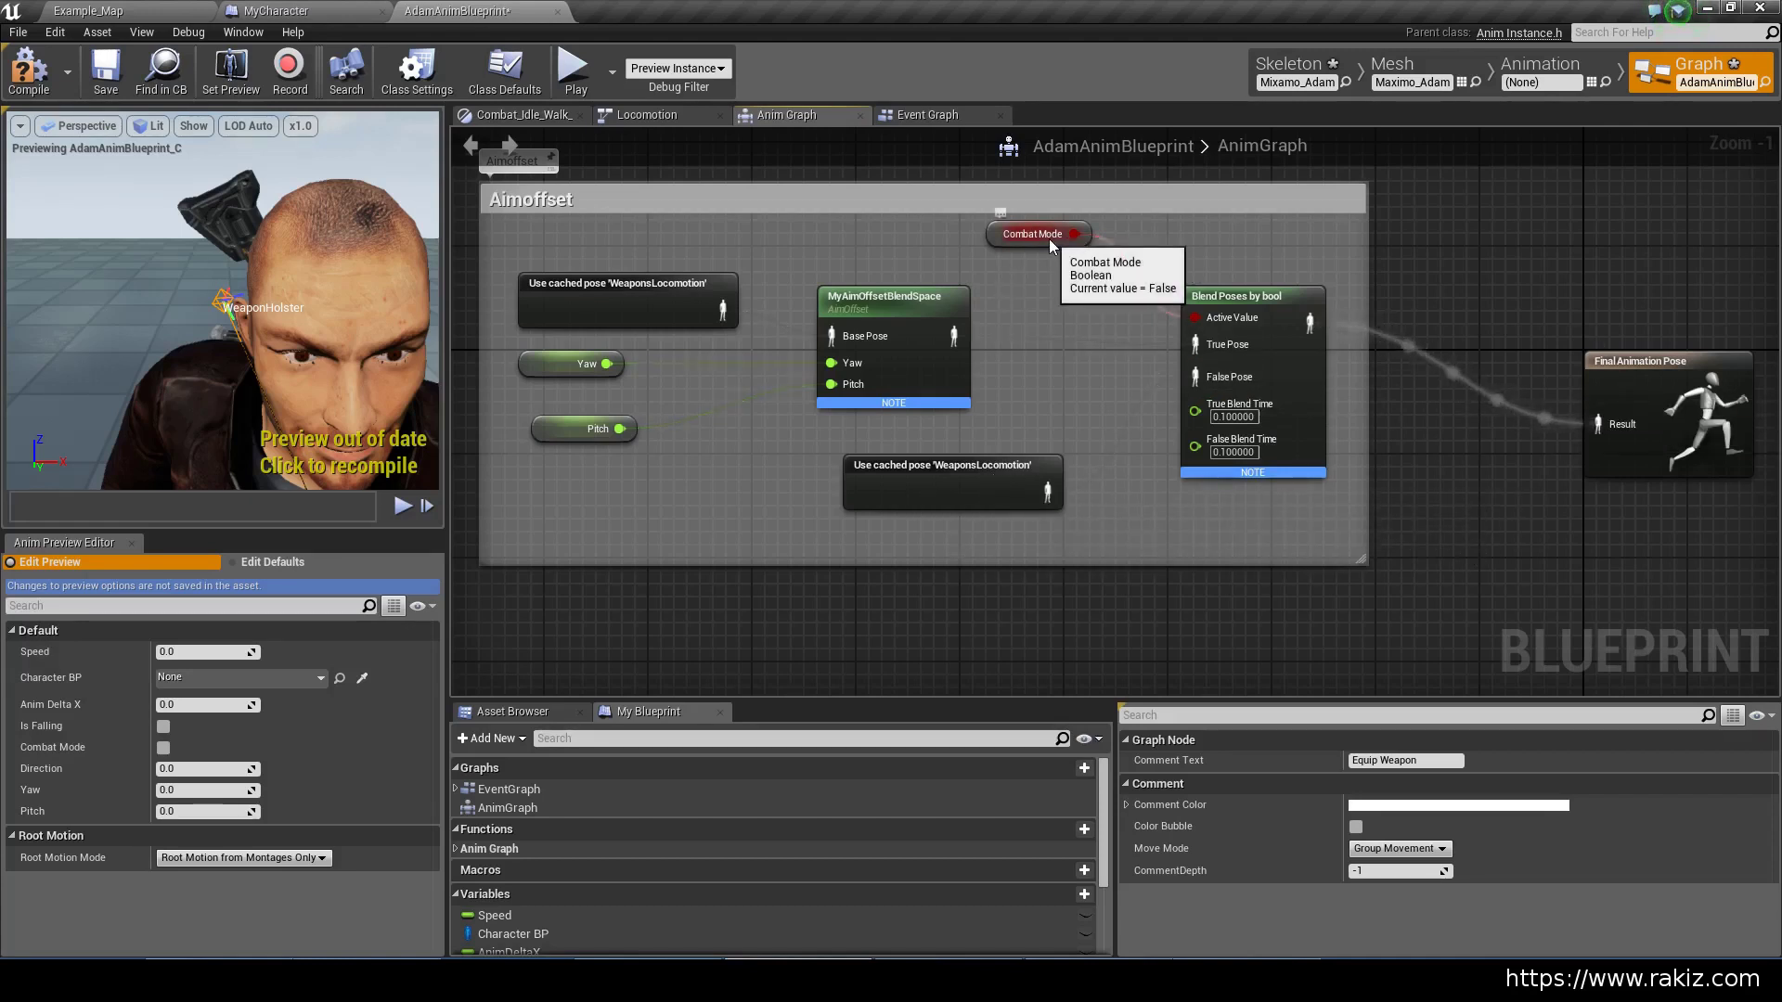
pyautogui.moveTo(928, 403)
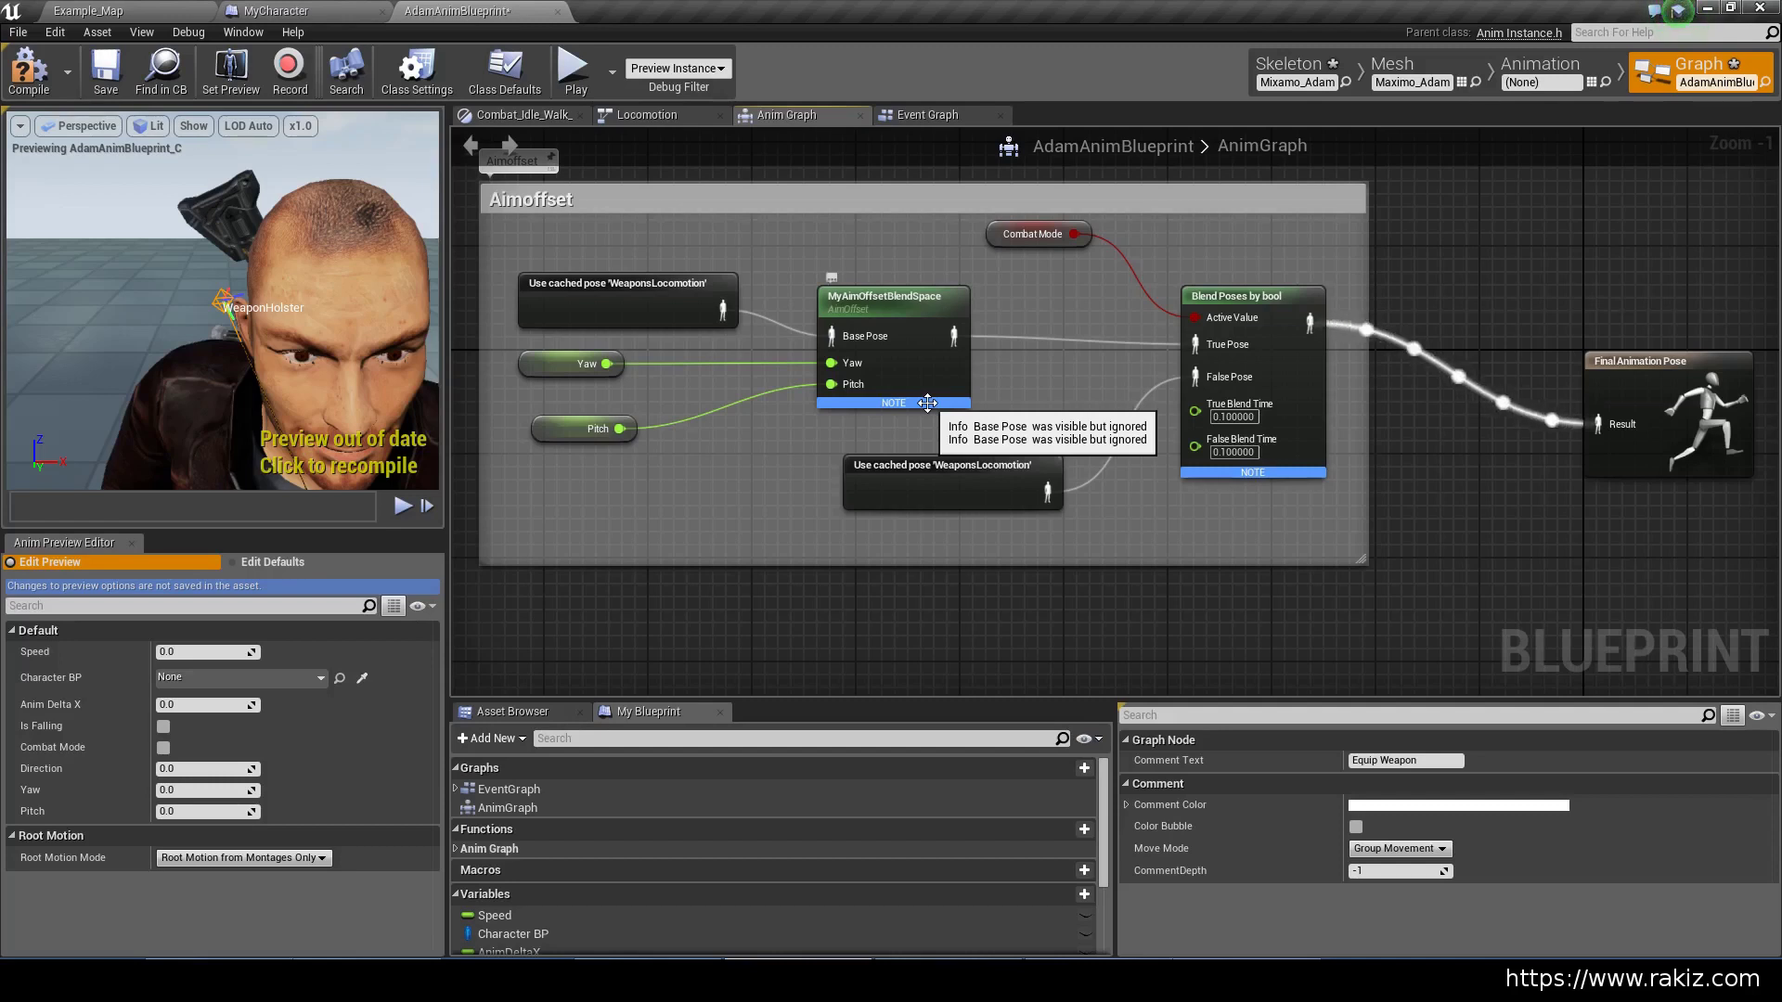
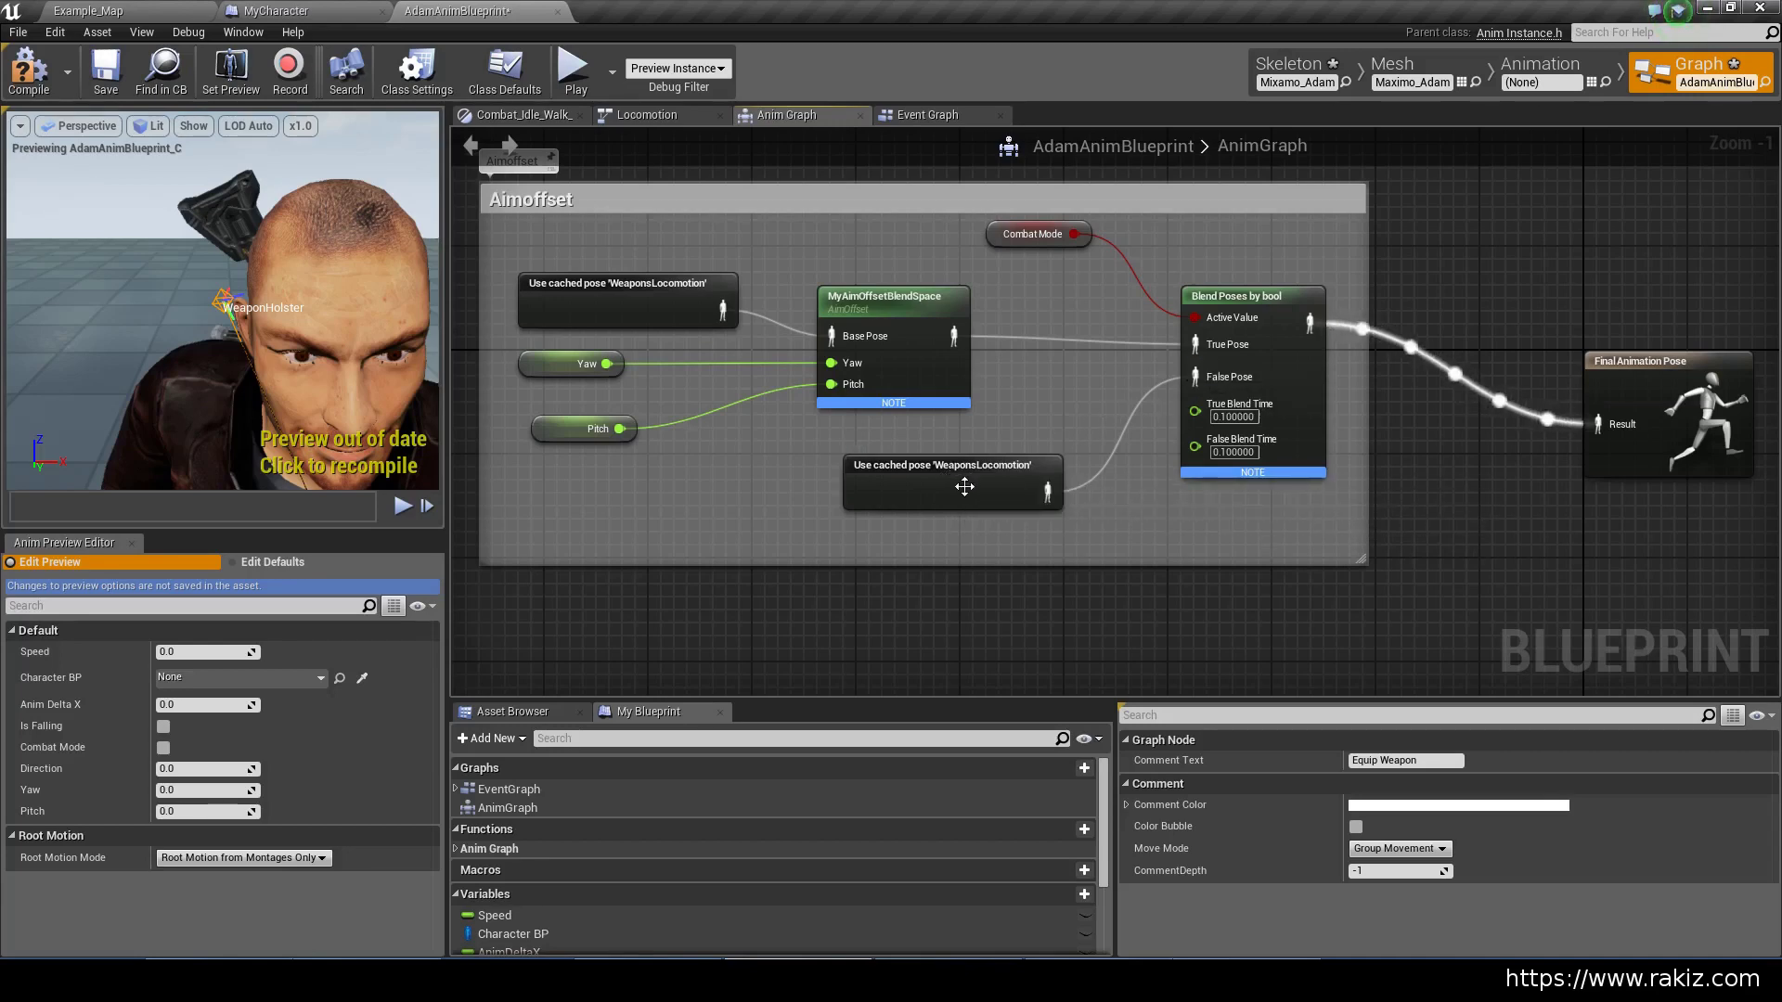
# Zoom the AnimGraph out to -5 and center the Equip Weapon, Aimoffset and State Machines comments
pyautogui.scroll(-4, 1102, 455)
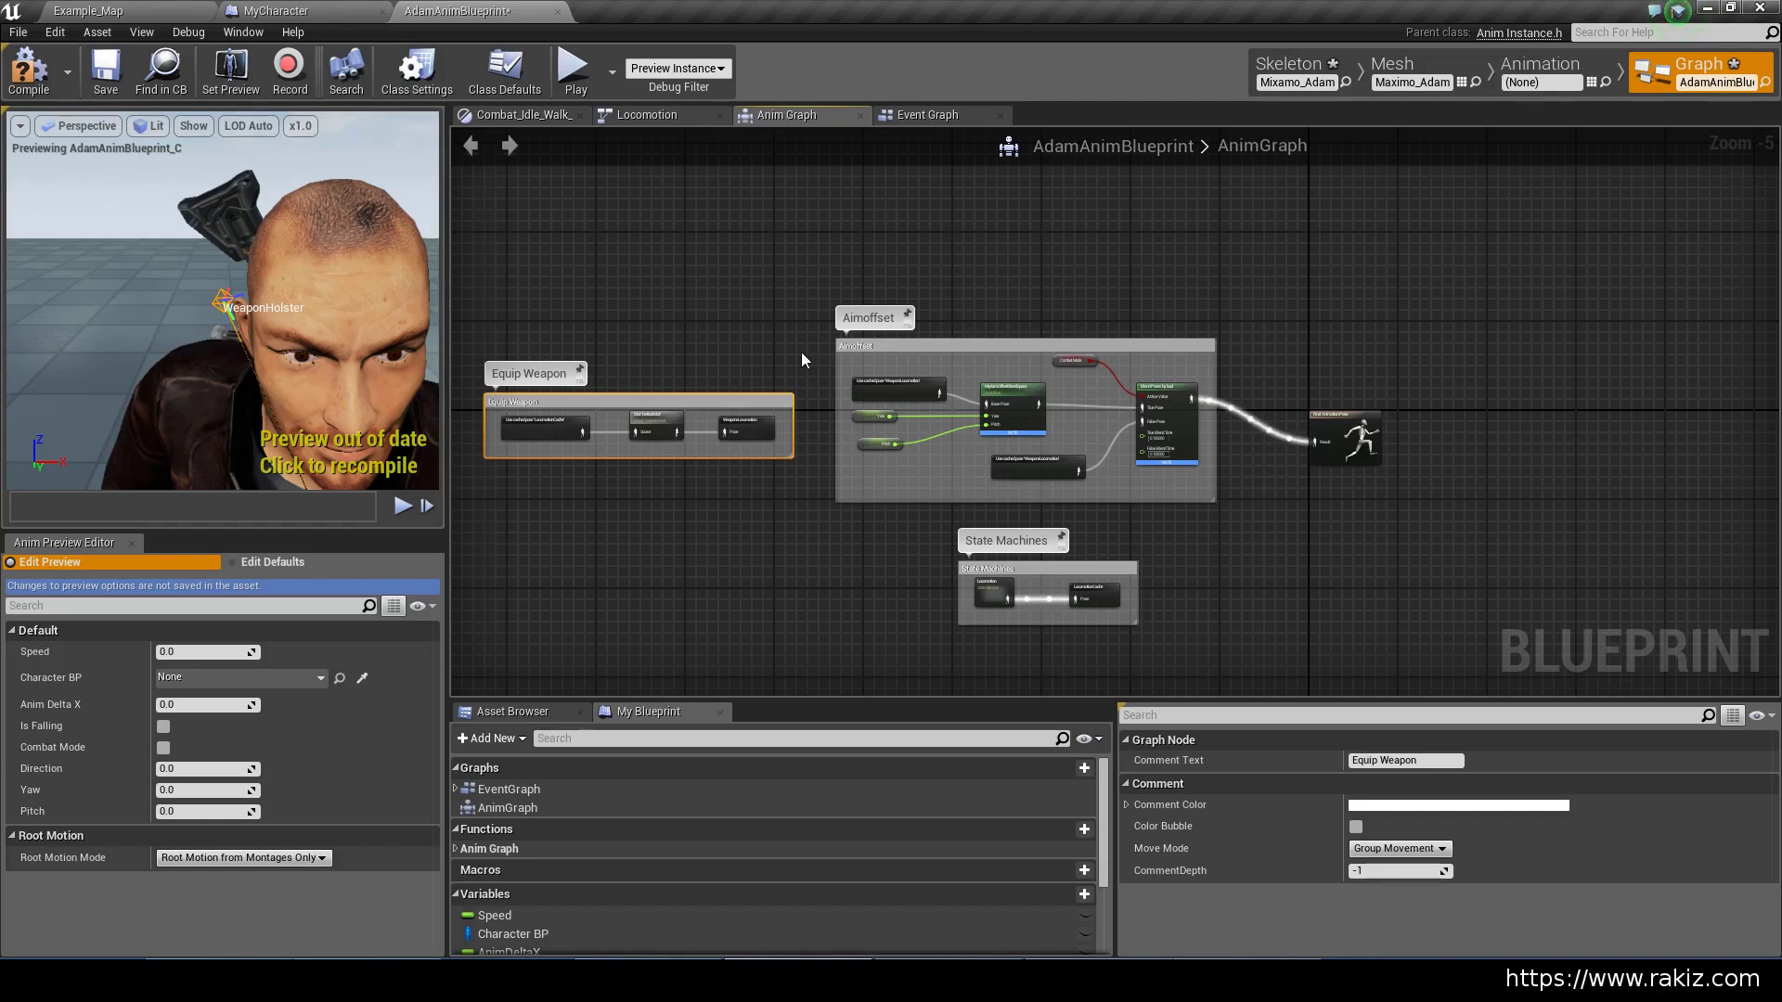
pyautogui.moveTo(794, 465); pyautogui.dragTo(946, 400, button='right')
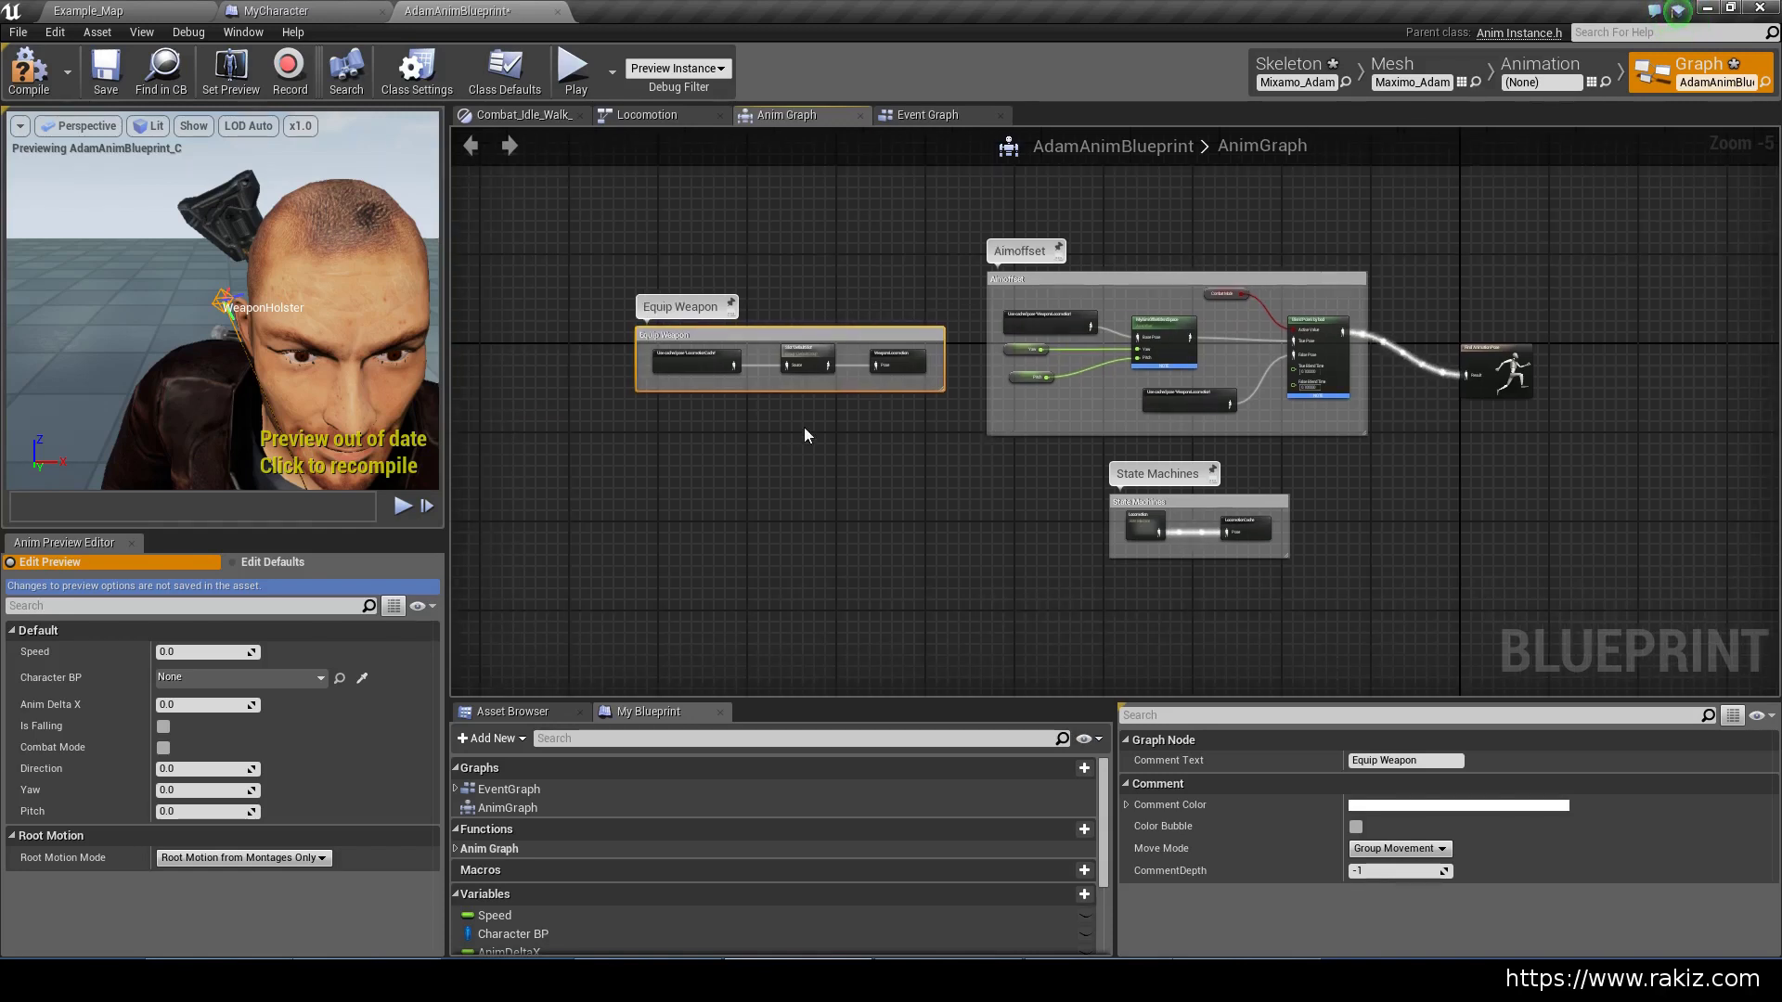
# Return to the Example_Map level and start Play, restarting after the first attempt
pyautogui.click(304, 13)
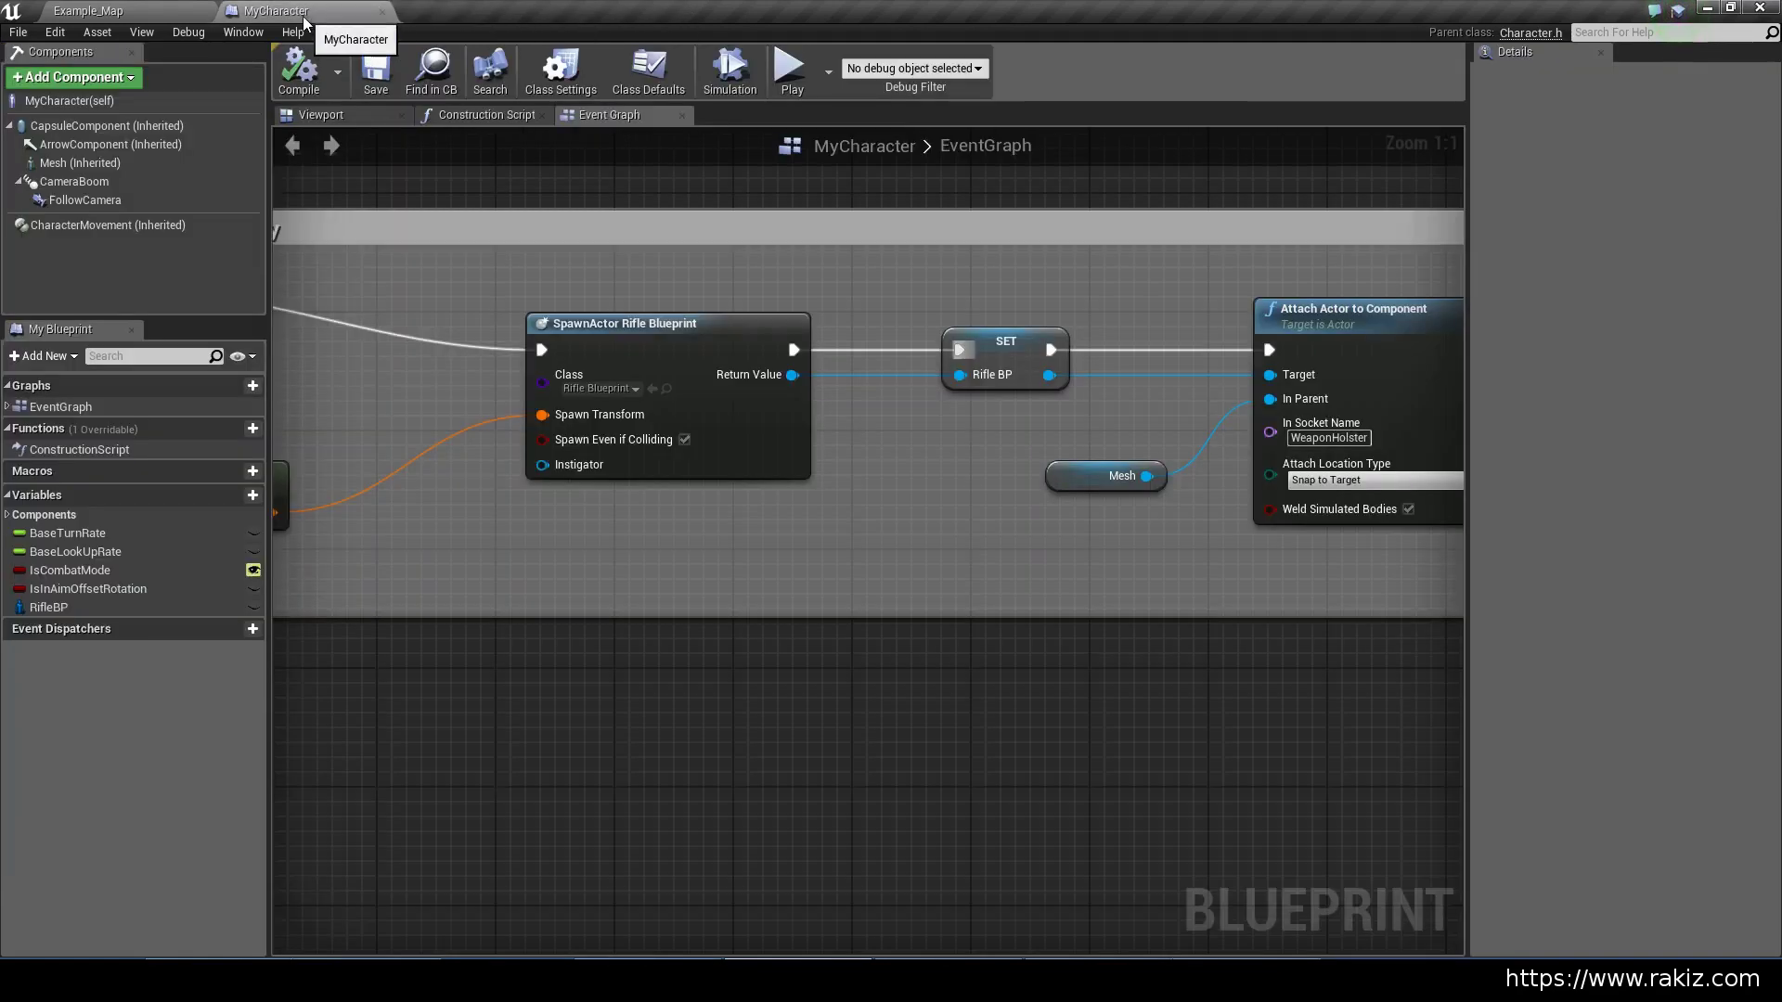
pyautogui.click(186, 11)
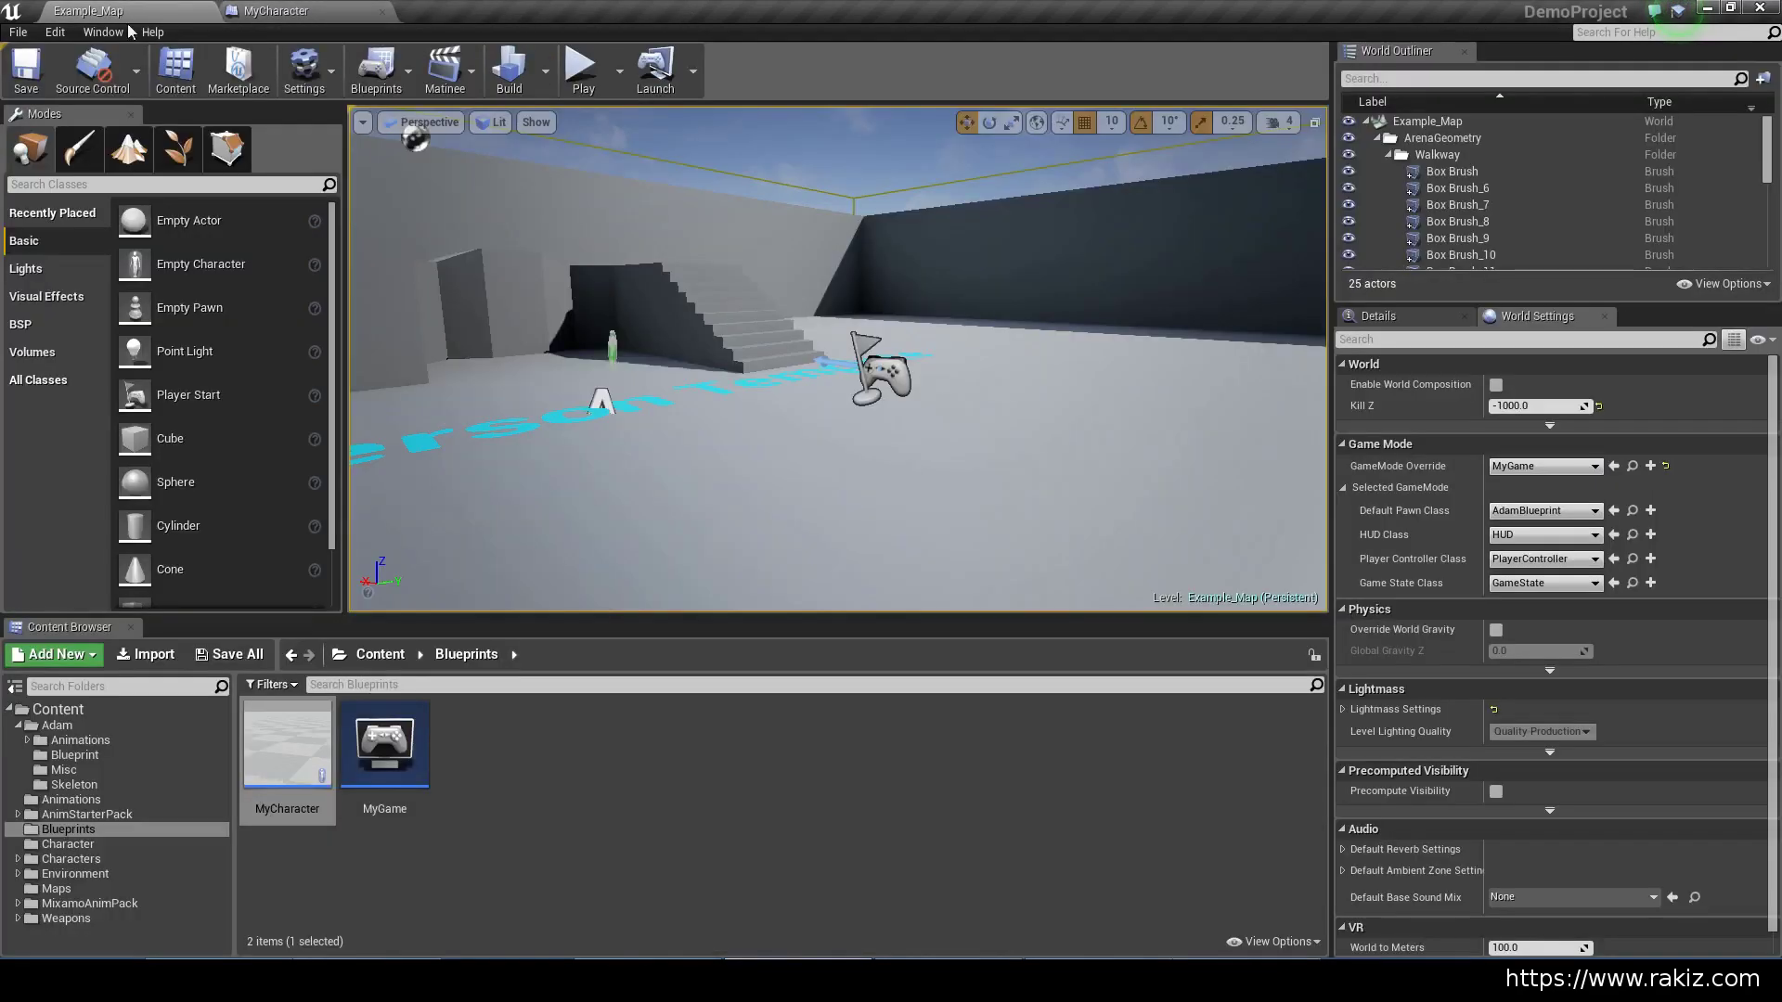
pyautogui.click(569, 63)
pyautogui.press('Escape')
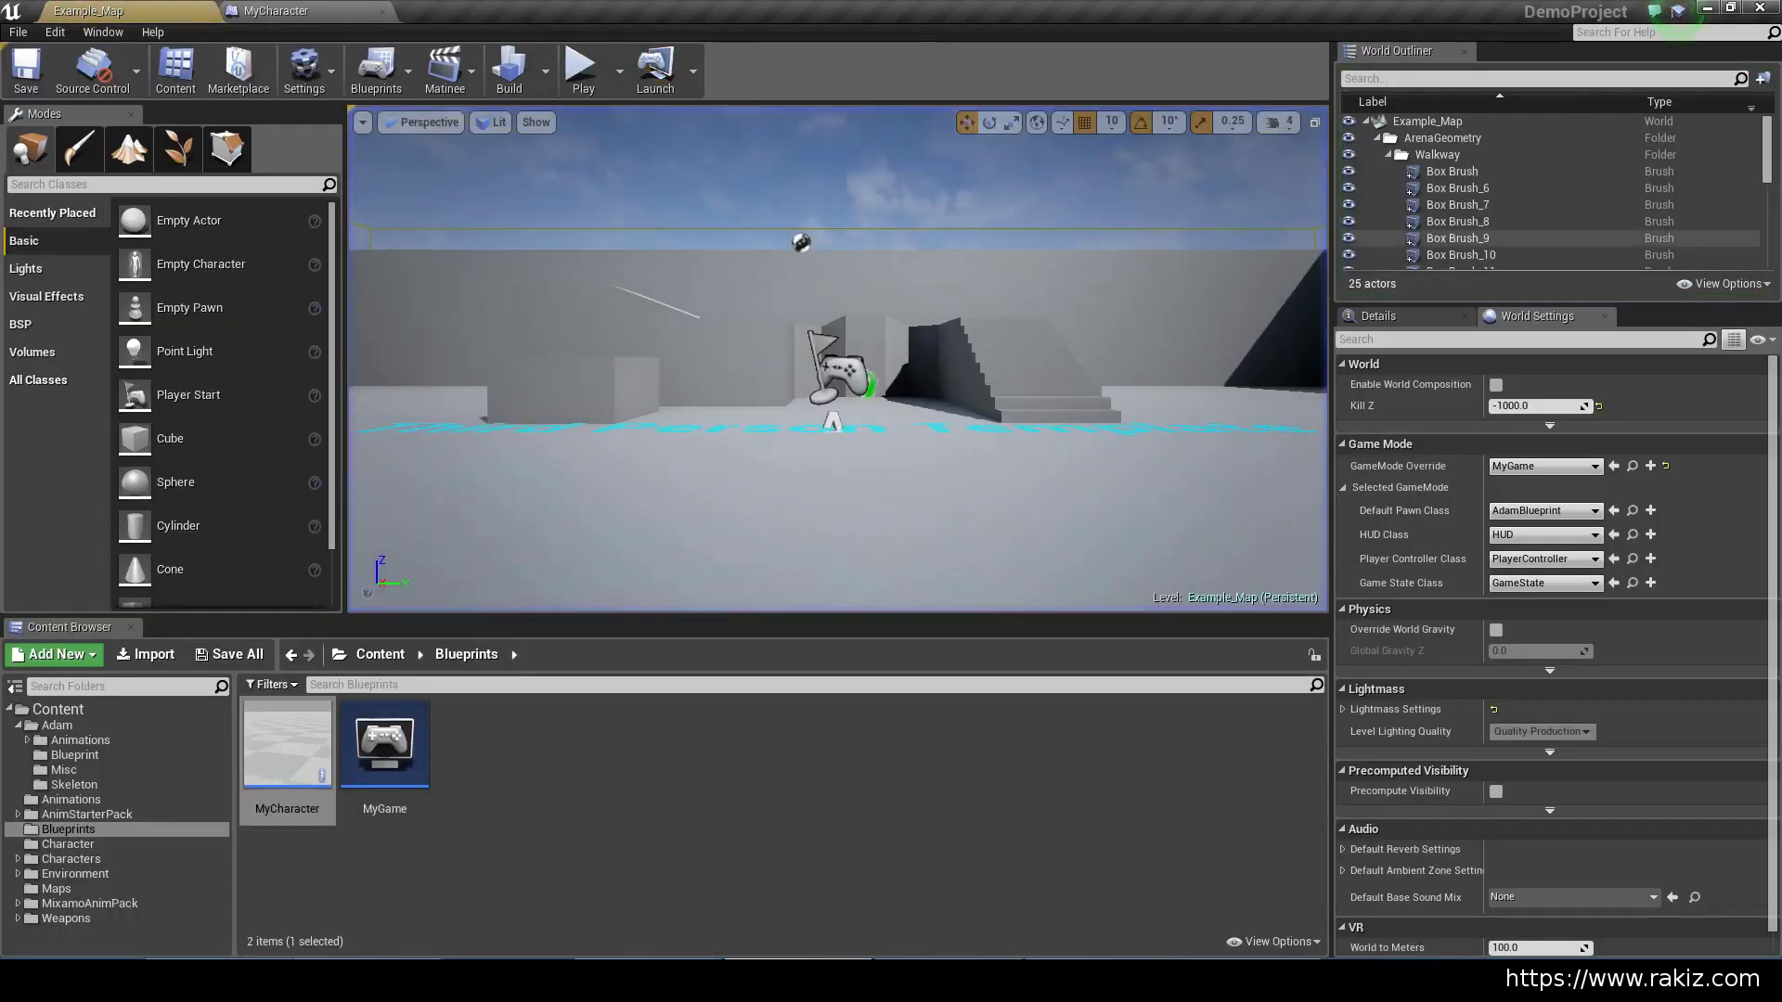
pyautogui.click(581, 69)
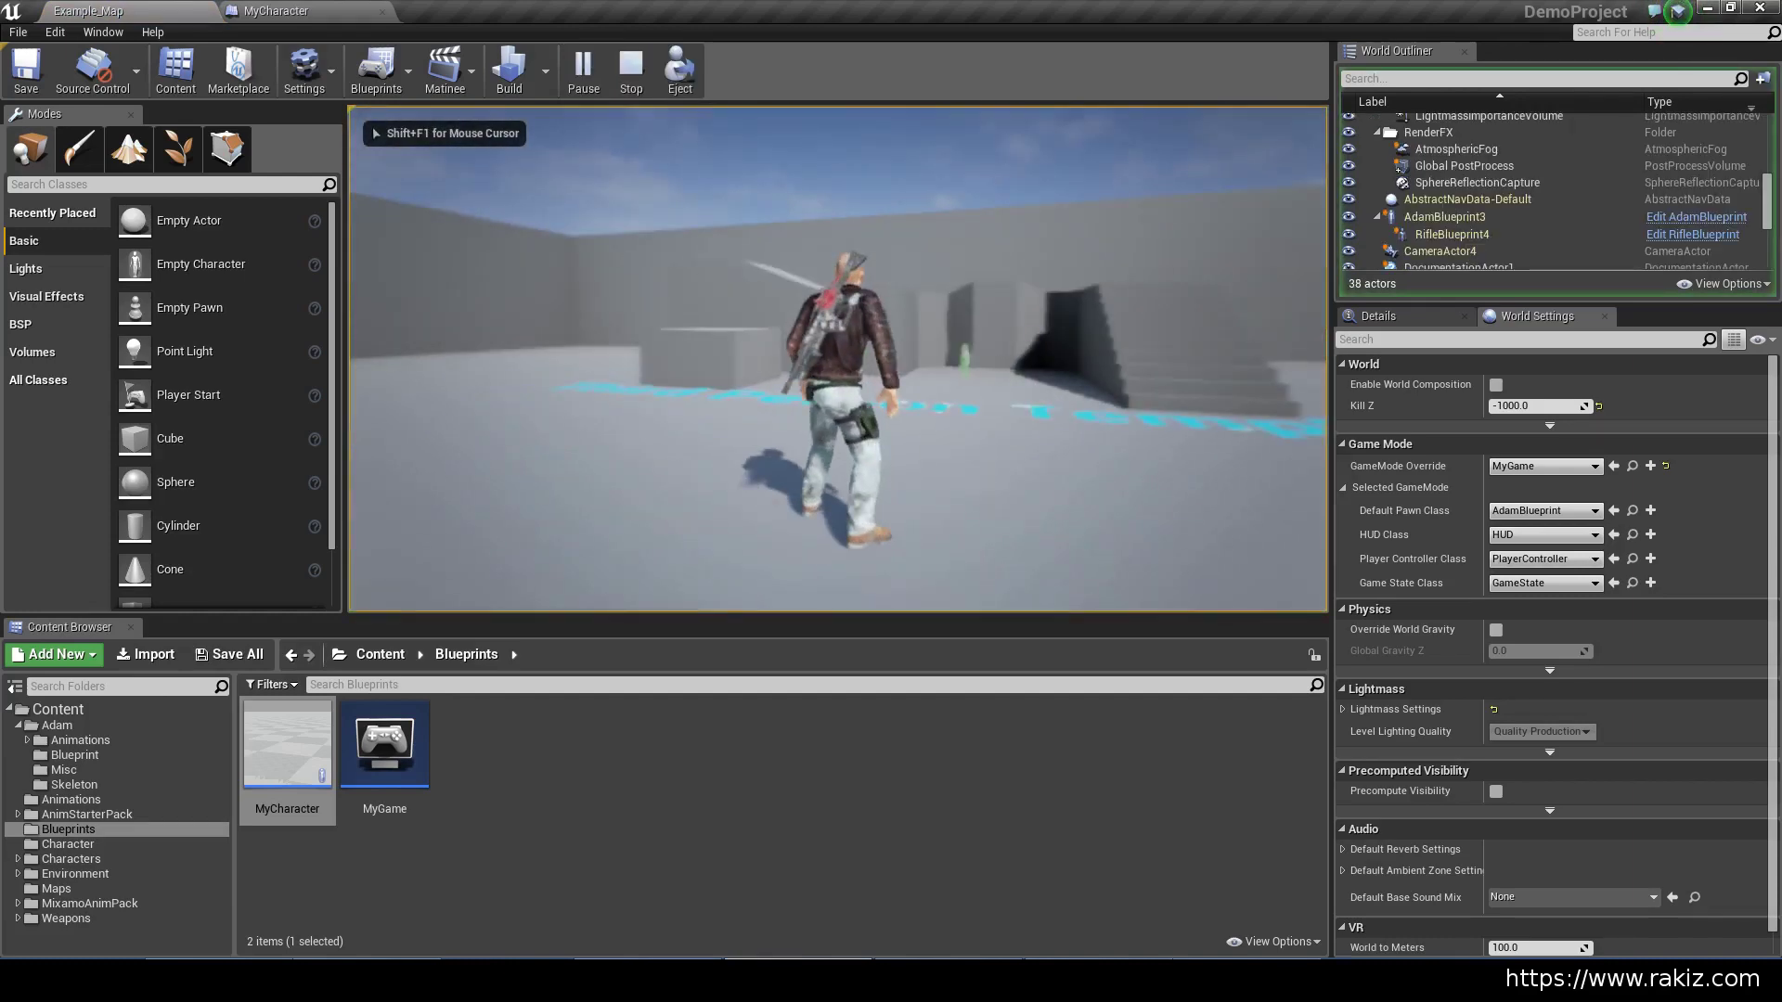
# Run the character in all directions with WASD and jump, checking the rifle stays on its back
pyautogui.press('d')
pyautogui.press('w')
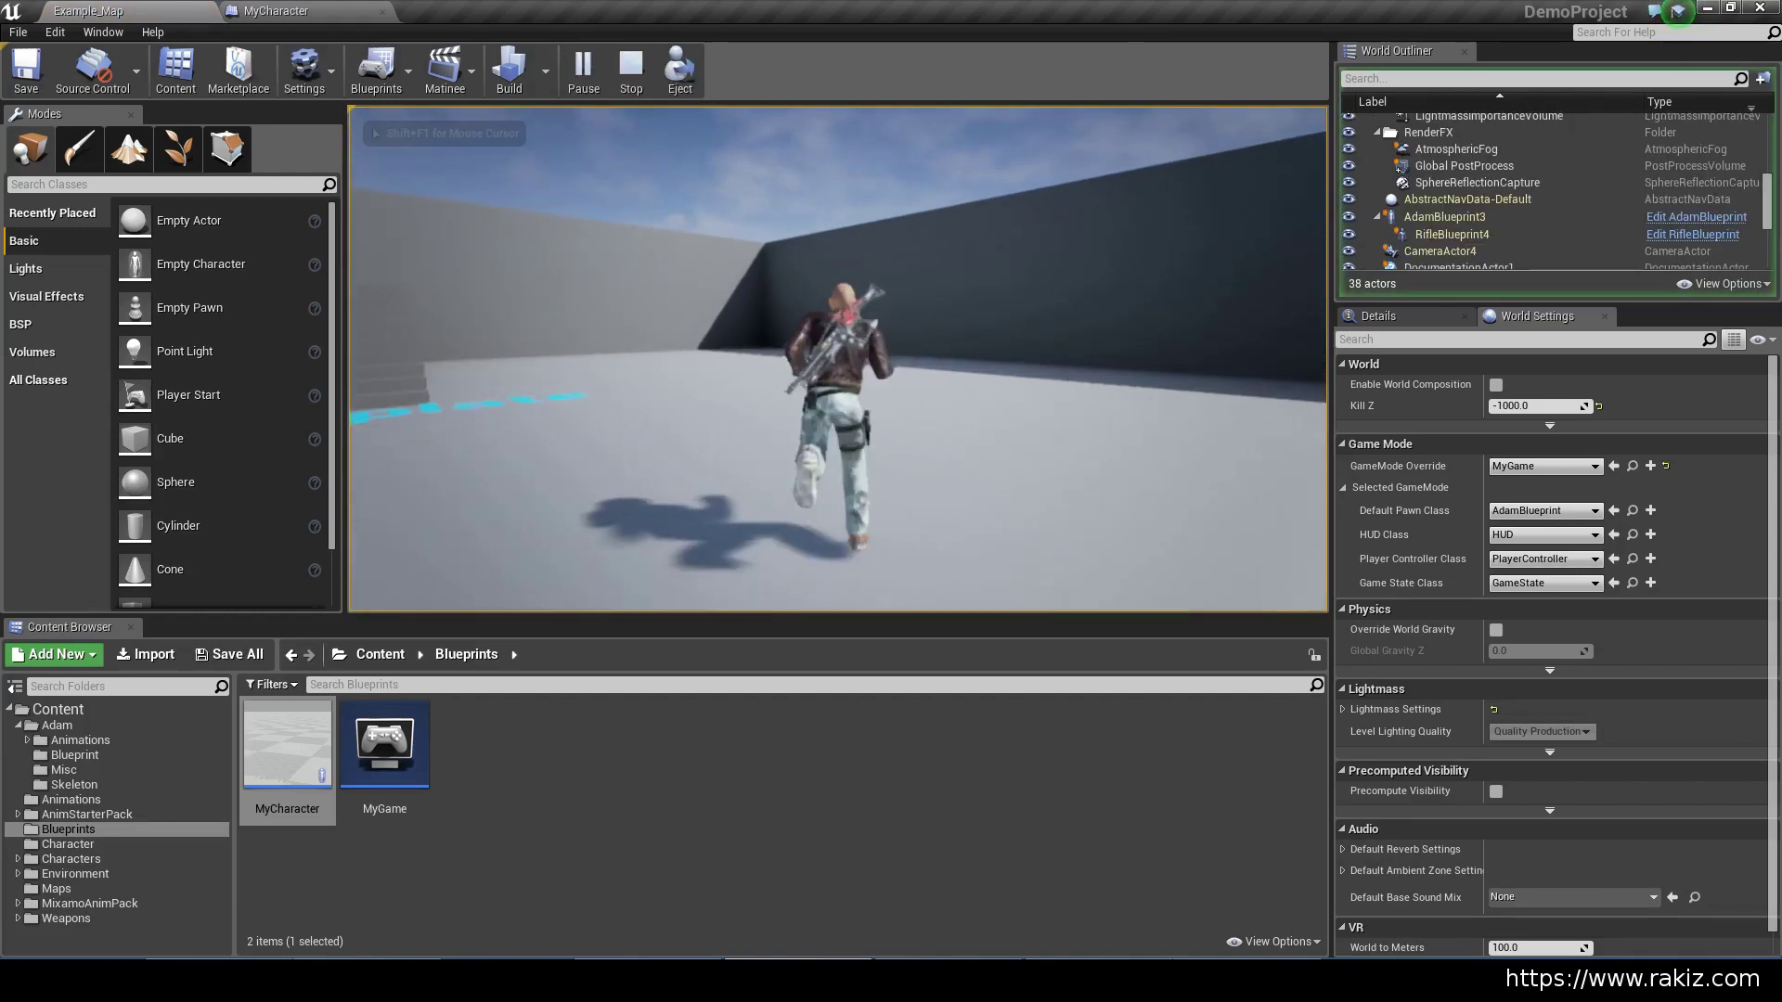
pyautogui.press('a')
pyautogui.press('s')
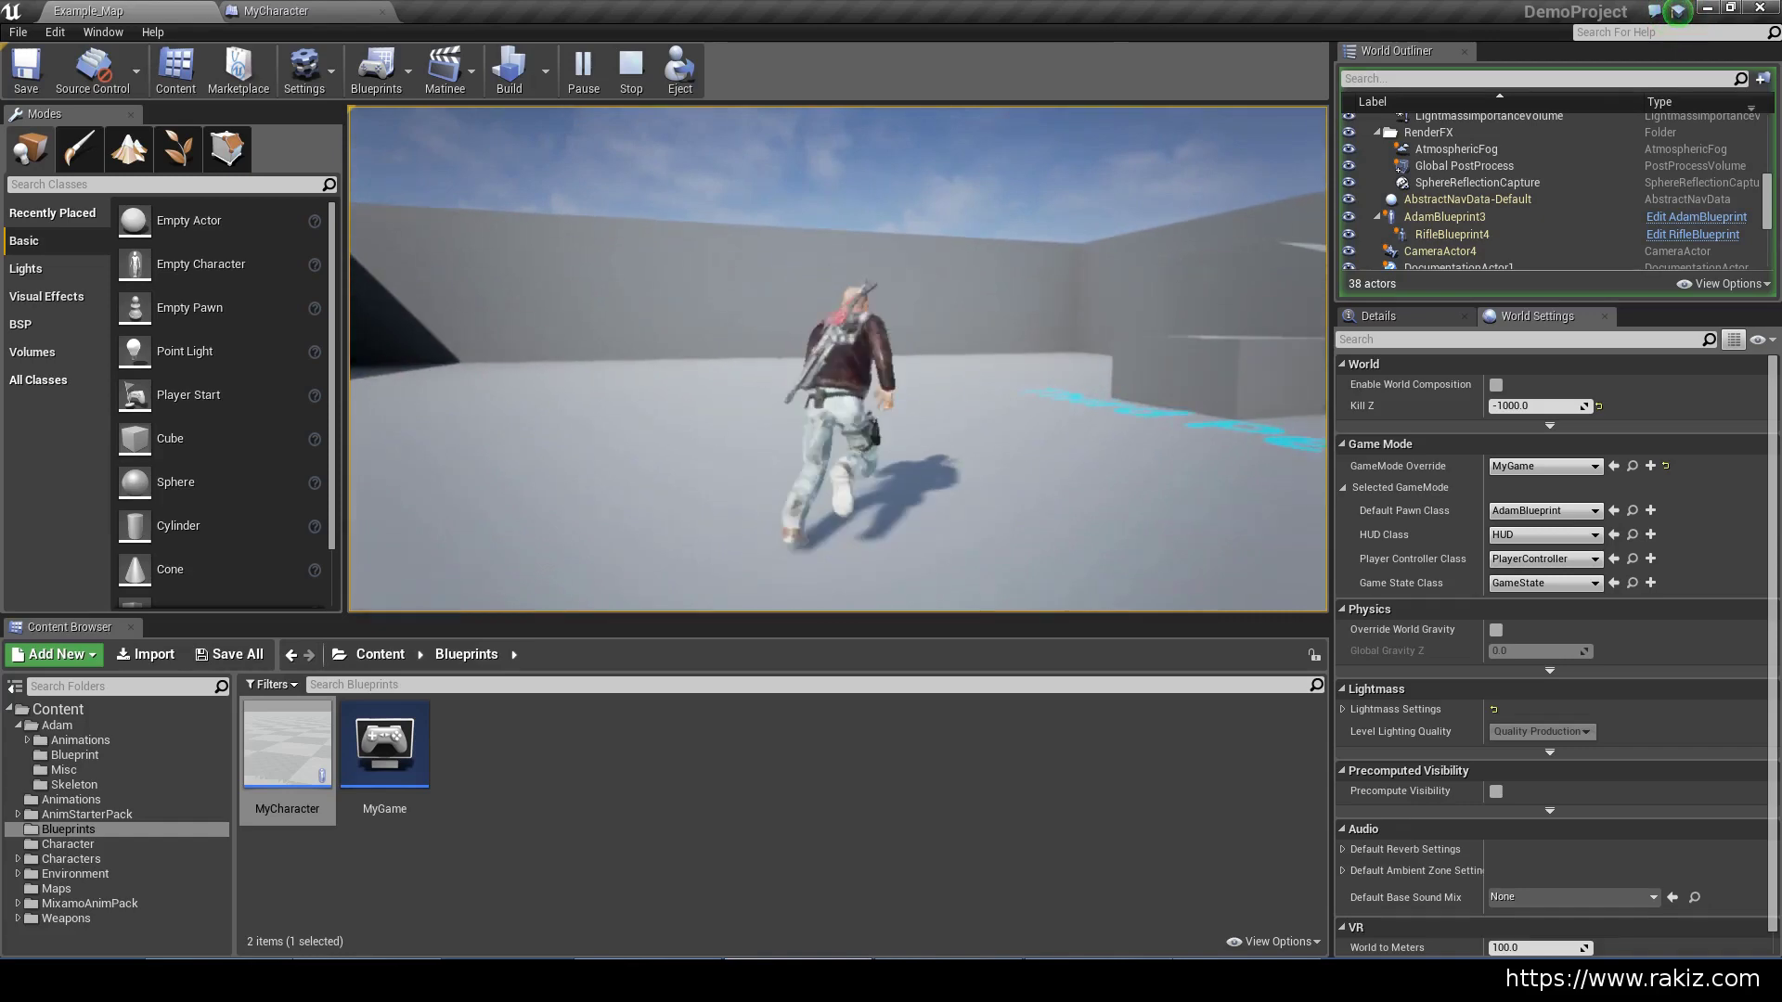
pyautogui.press('d')
pyautogui.press('space')
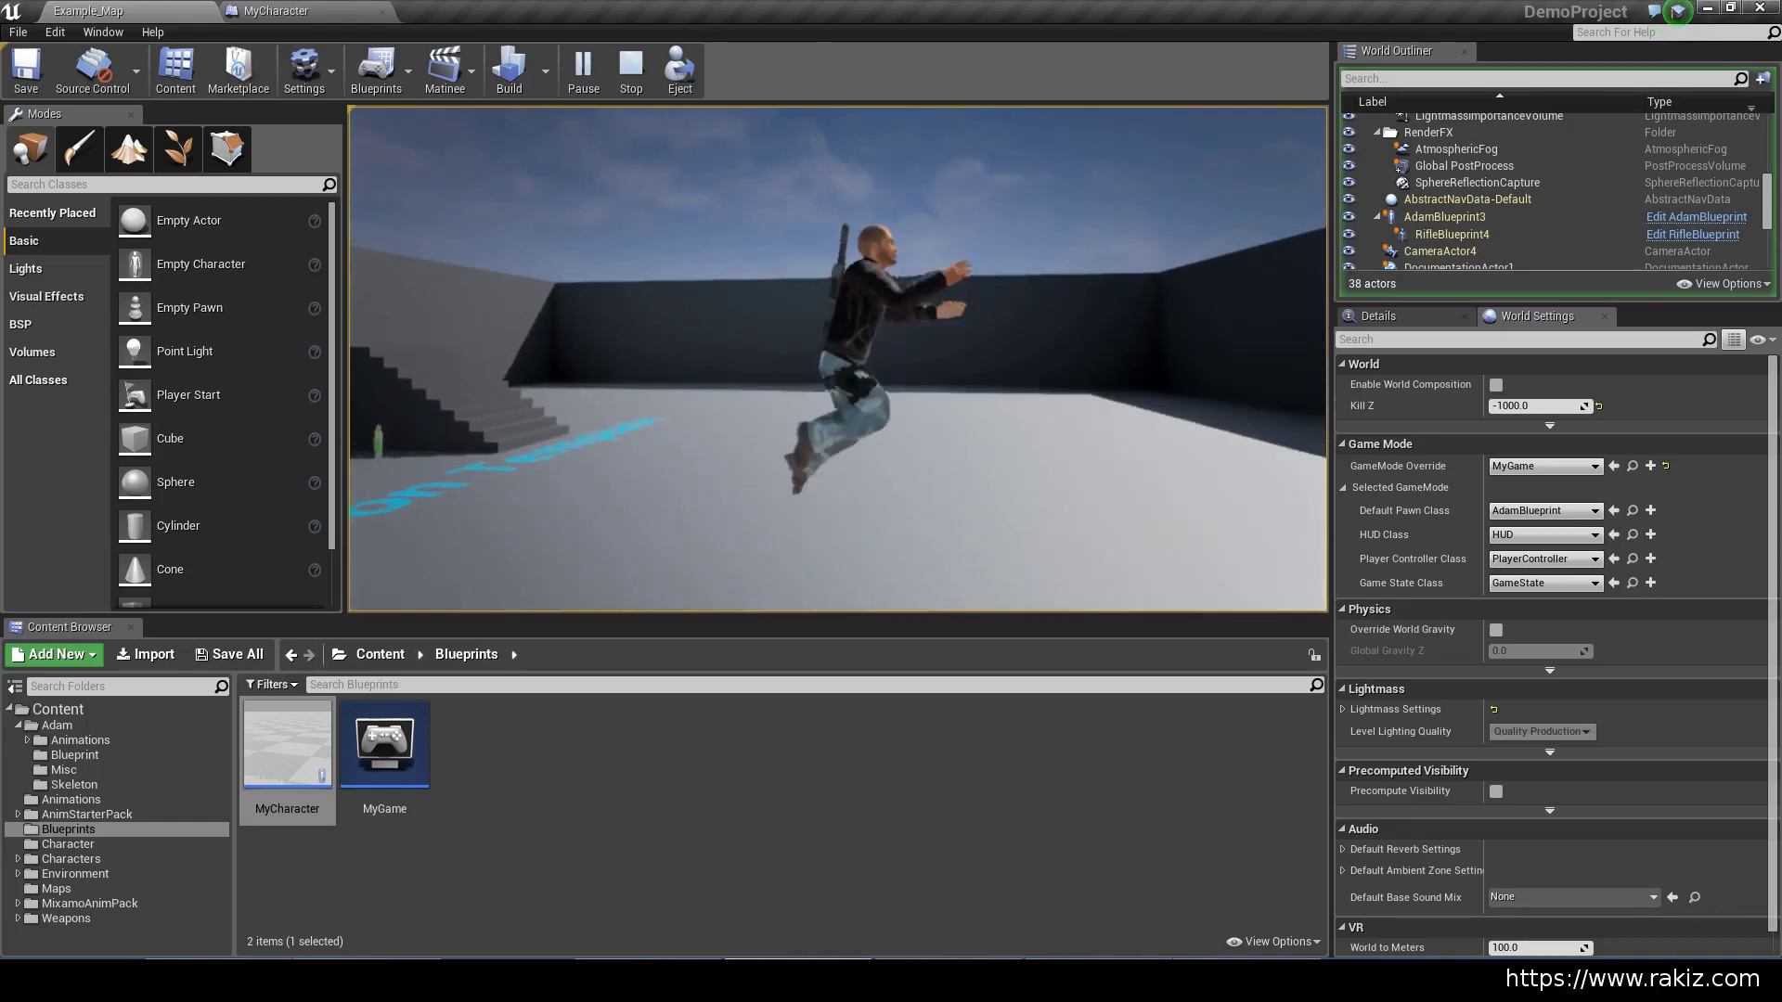
pyautogui.press('w')
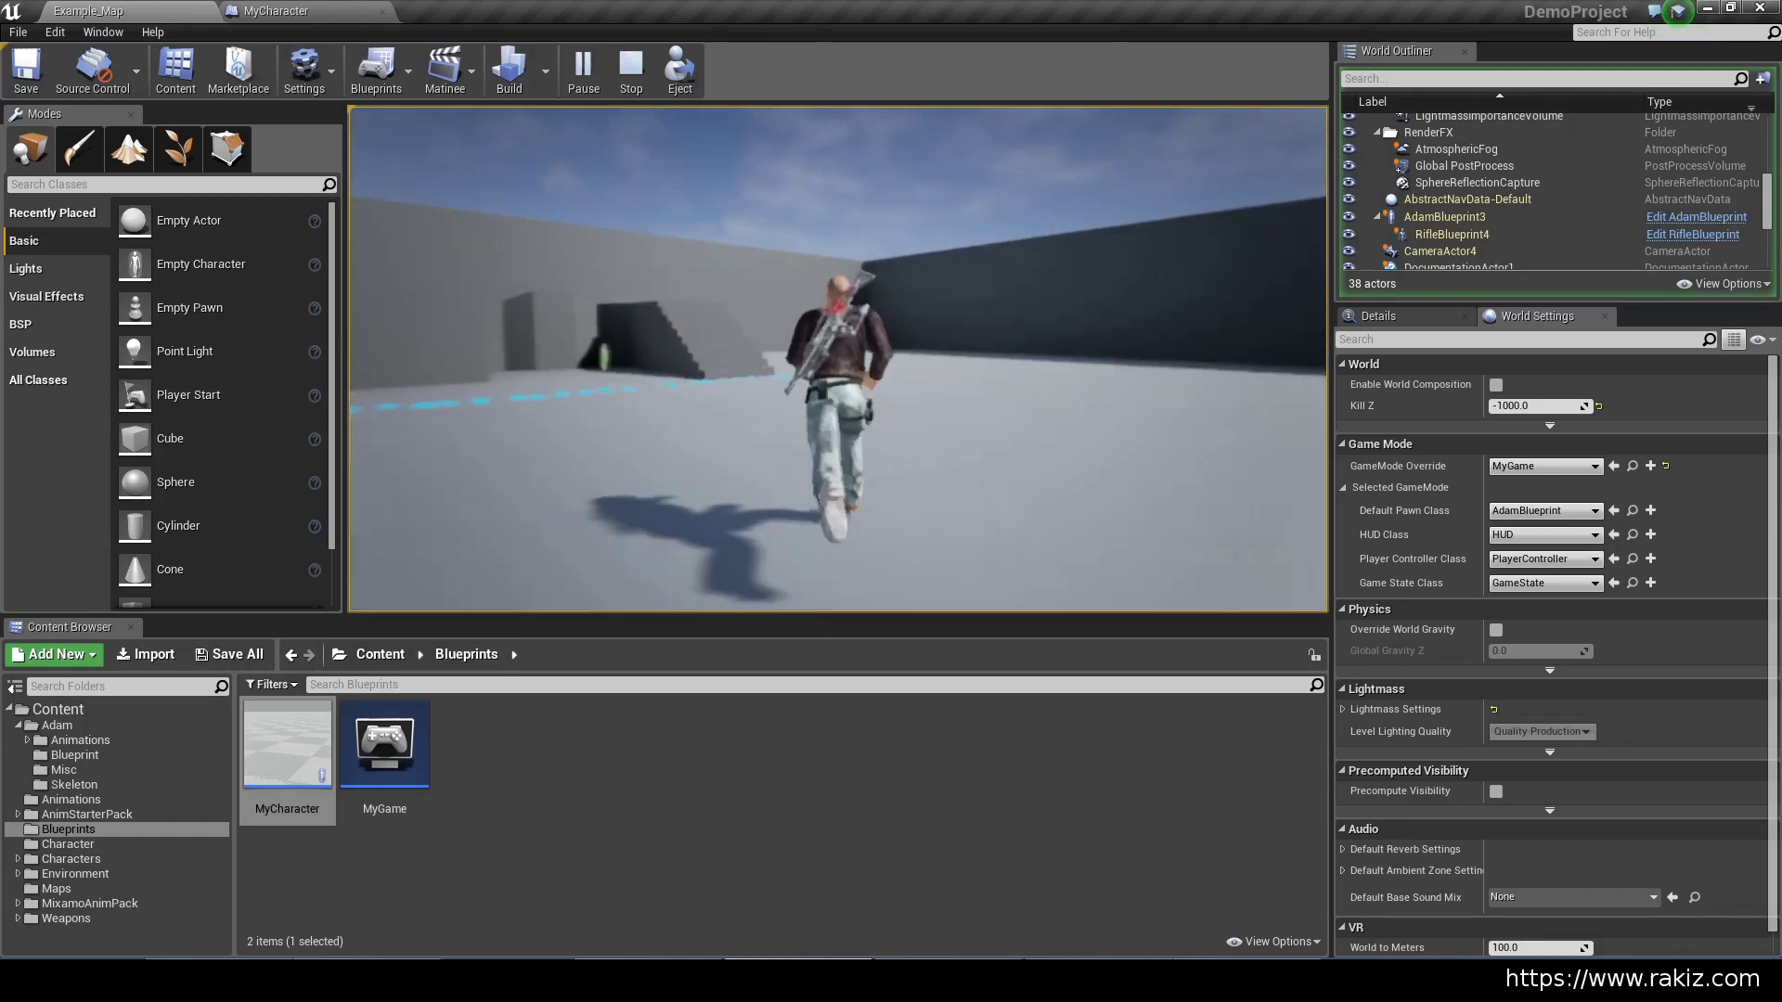